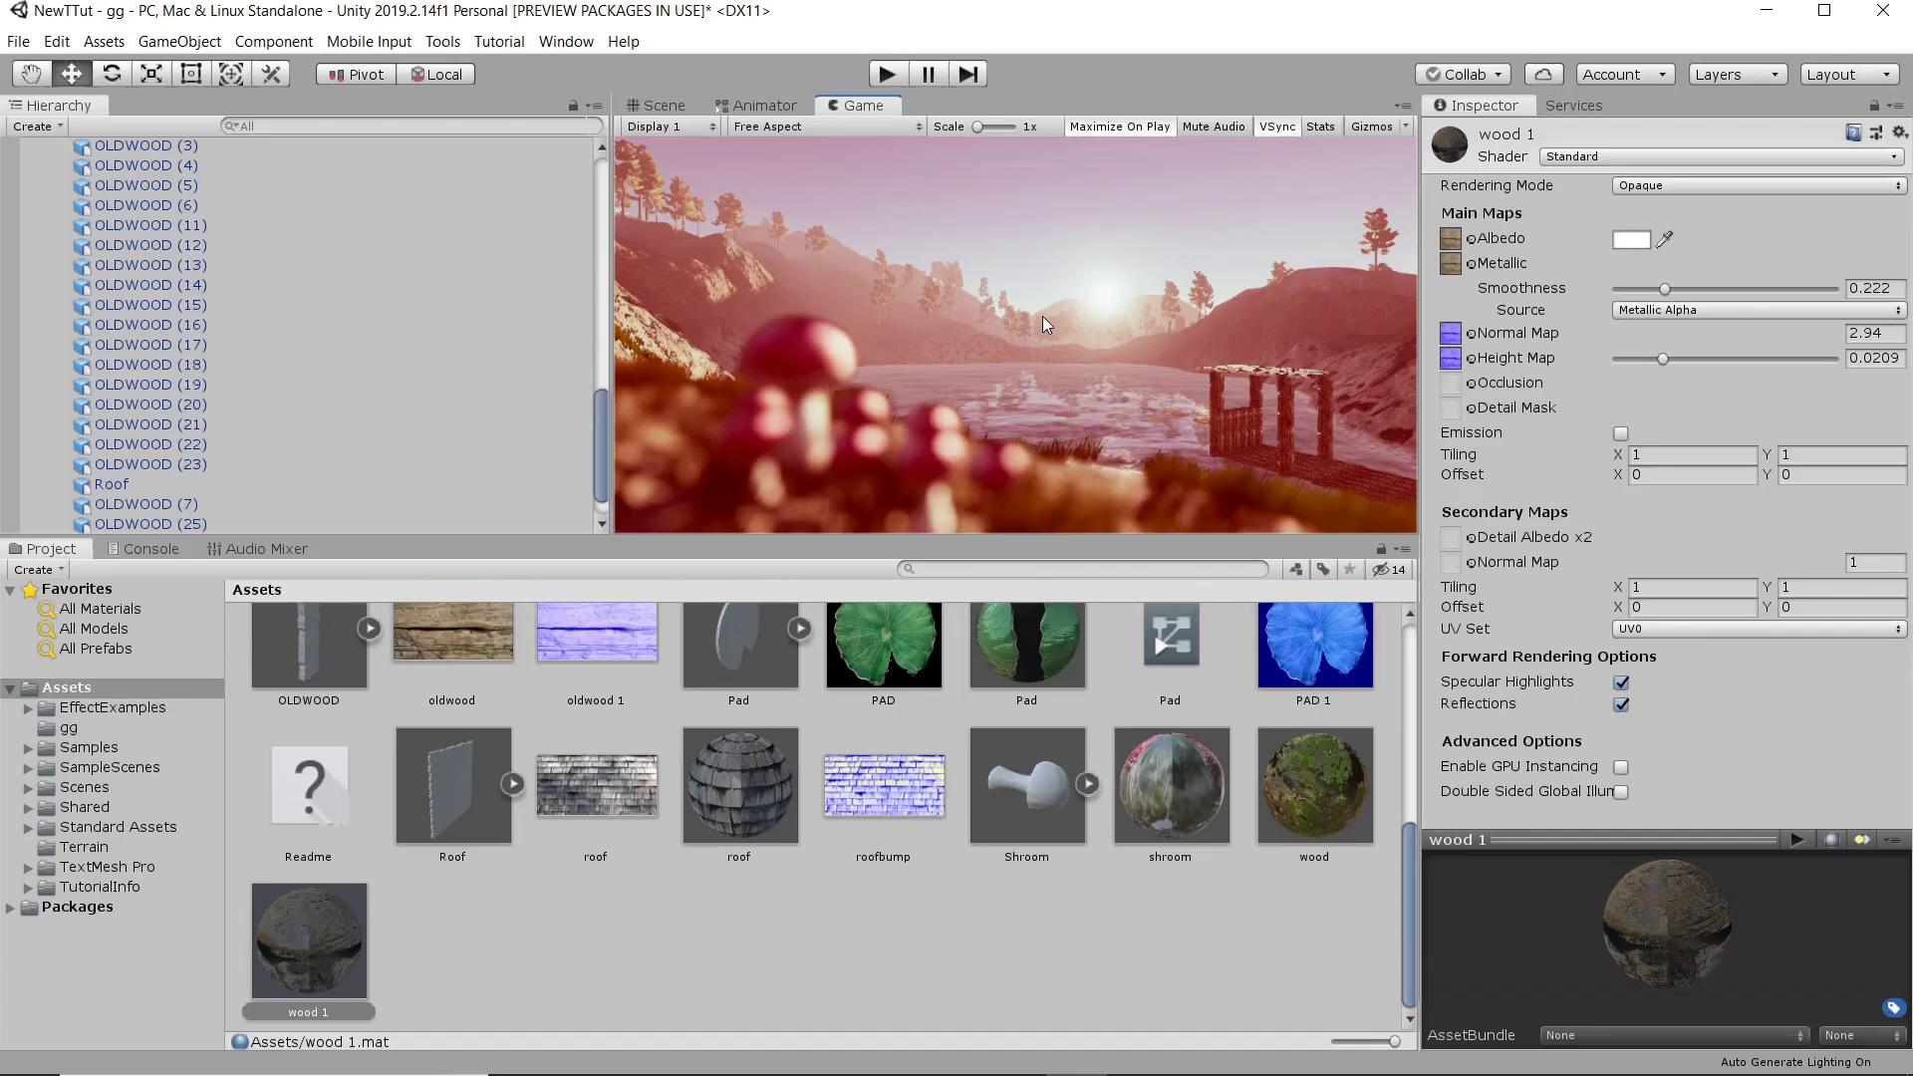
# Run the scene in play mode to preview the post-processed landscape, and stop playback.
pyautogui.click(886, 74)
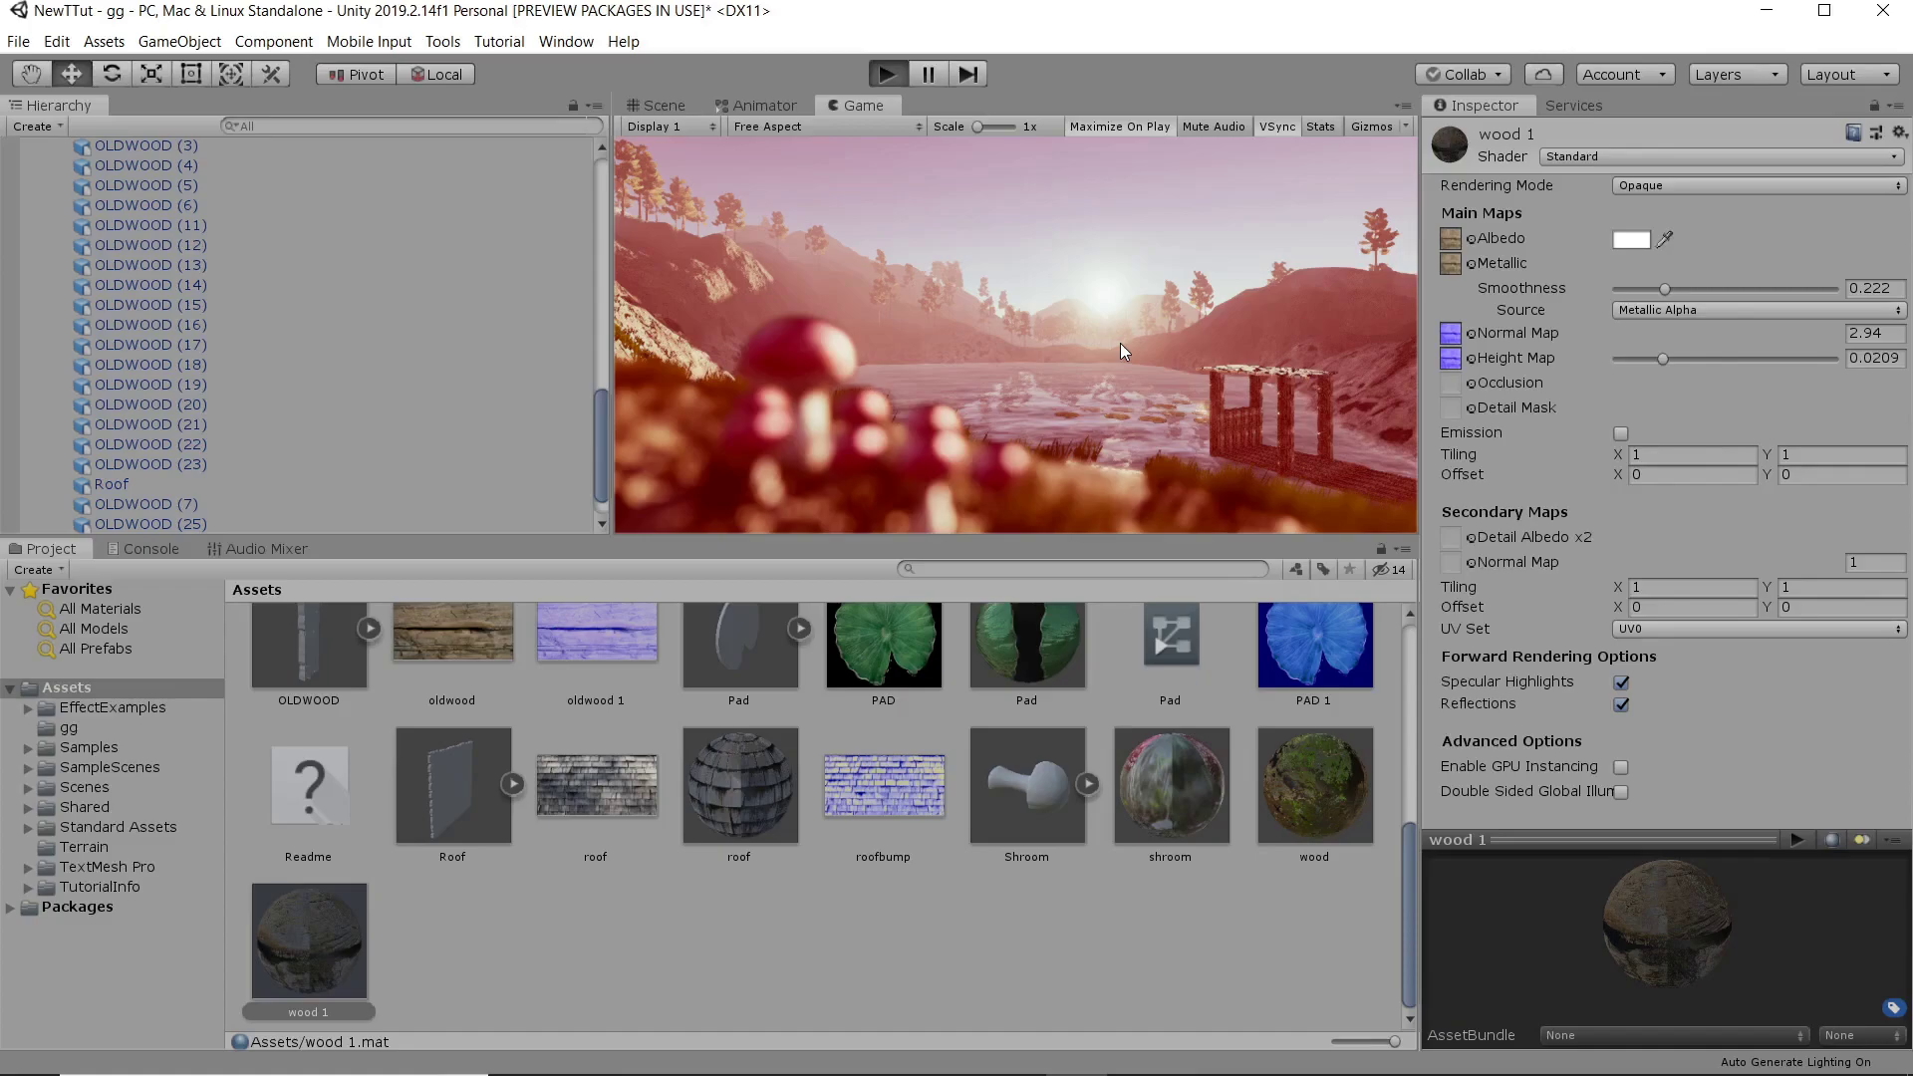
pyautogui.hotkey('shift', 'space')
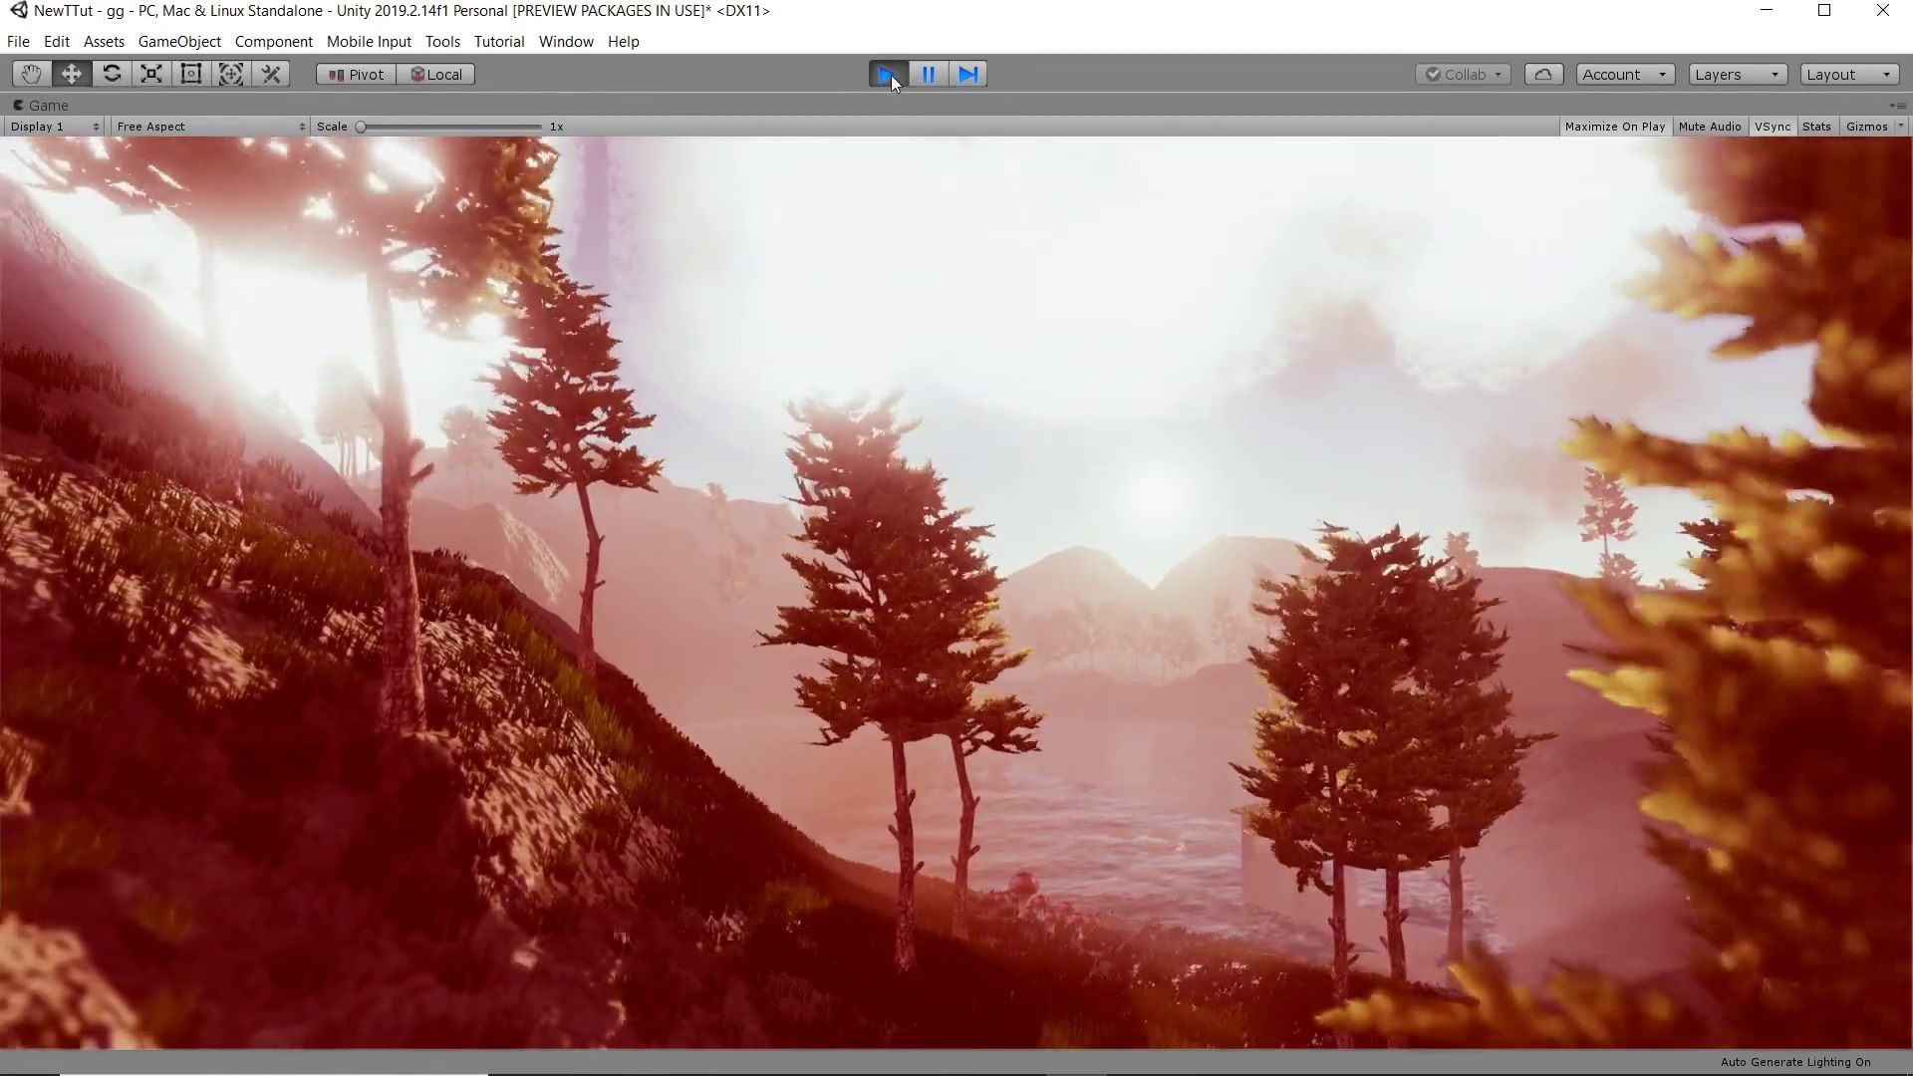
pyautogui.click(889, 73)
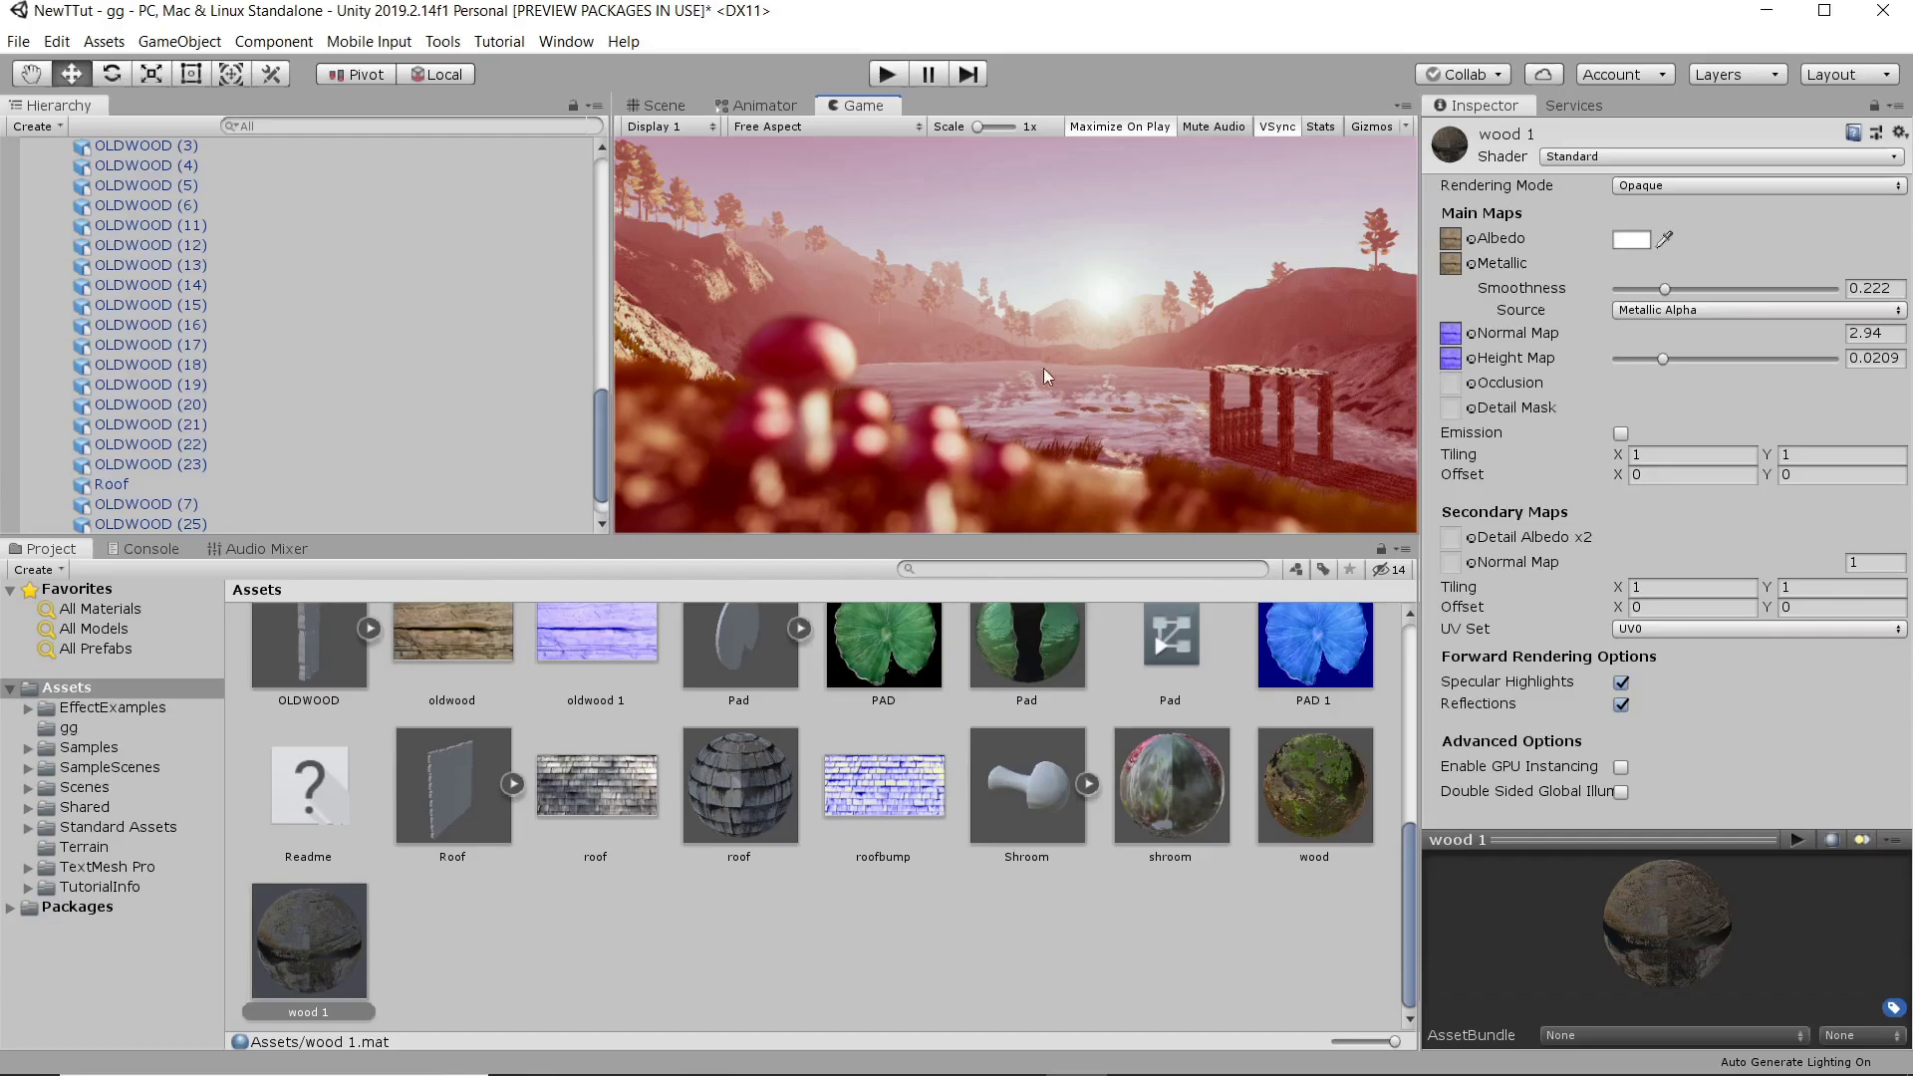
# Select the Main Camera and frame it in the Scene view with the mushrooms and lake around it.
pyautogui.click(660, 106)
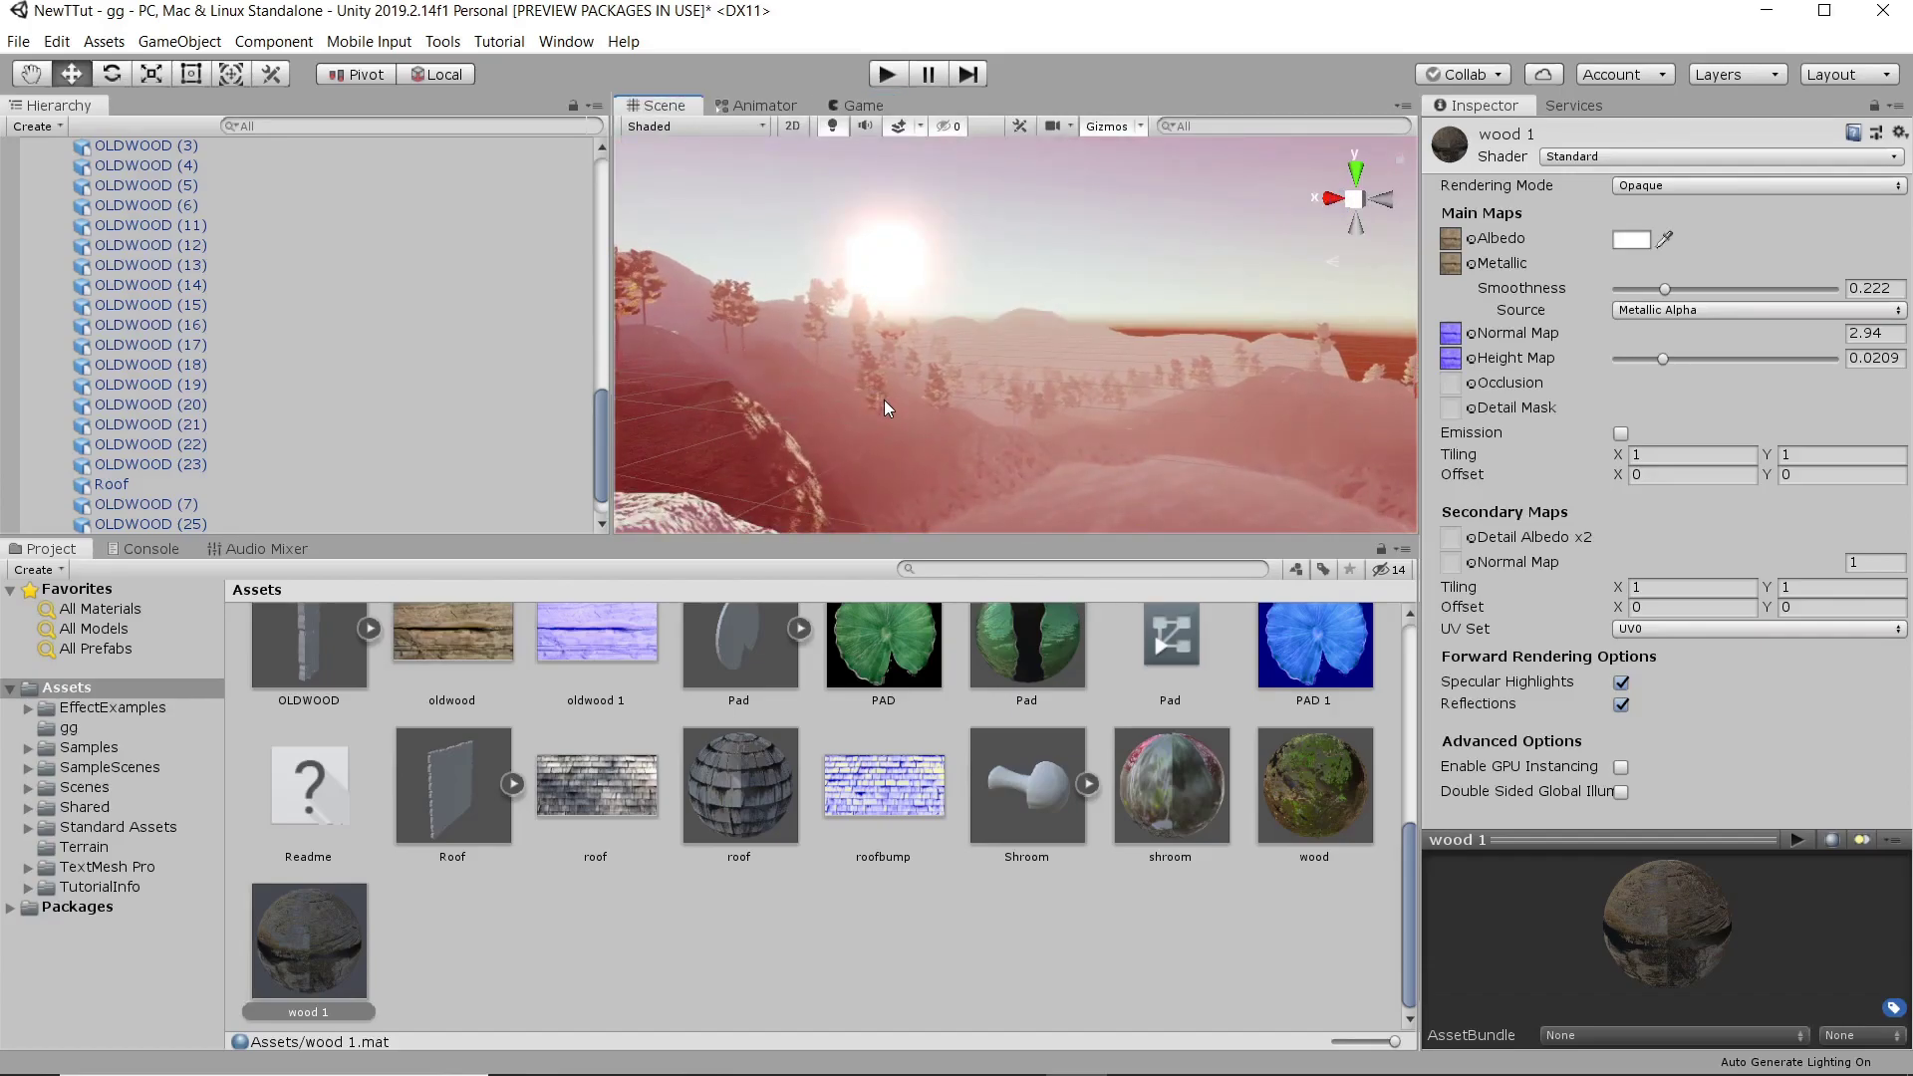
pyautogui.scroll(-2, 410, 431)
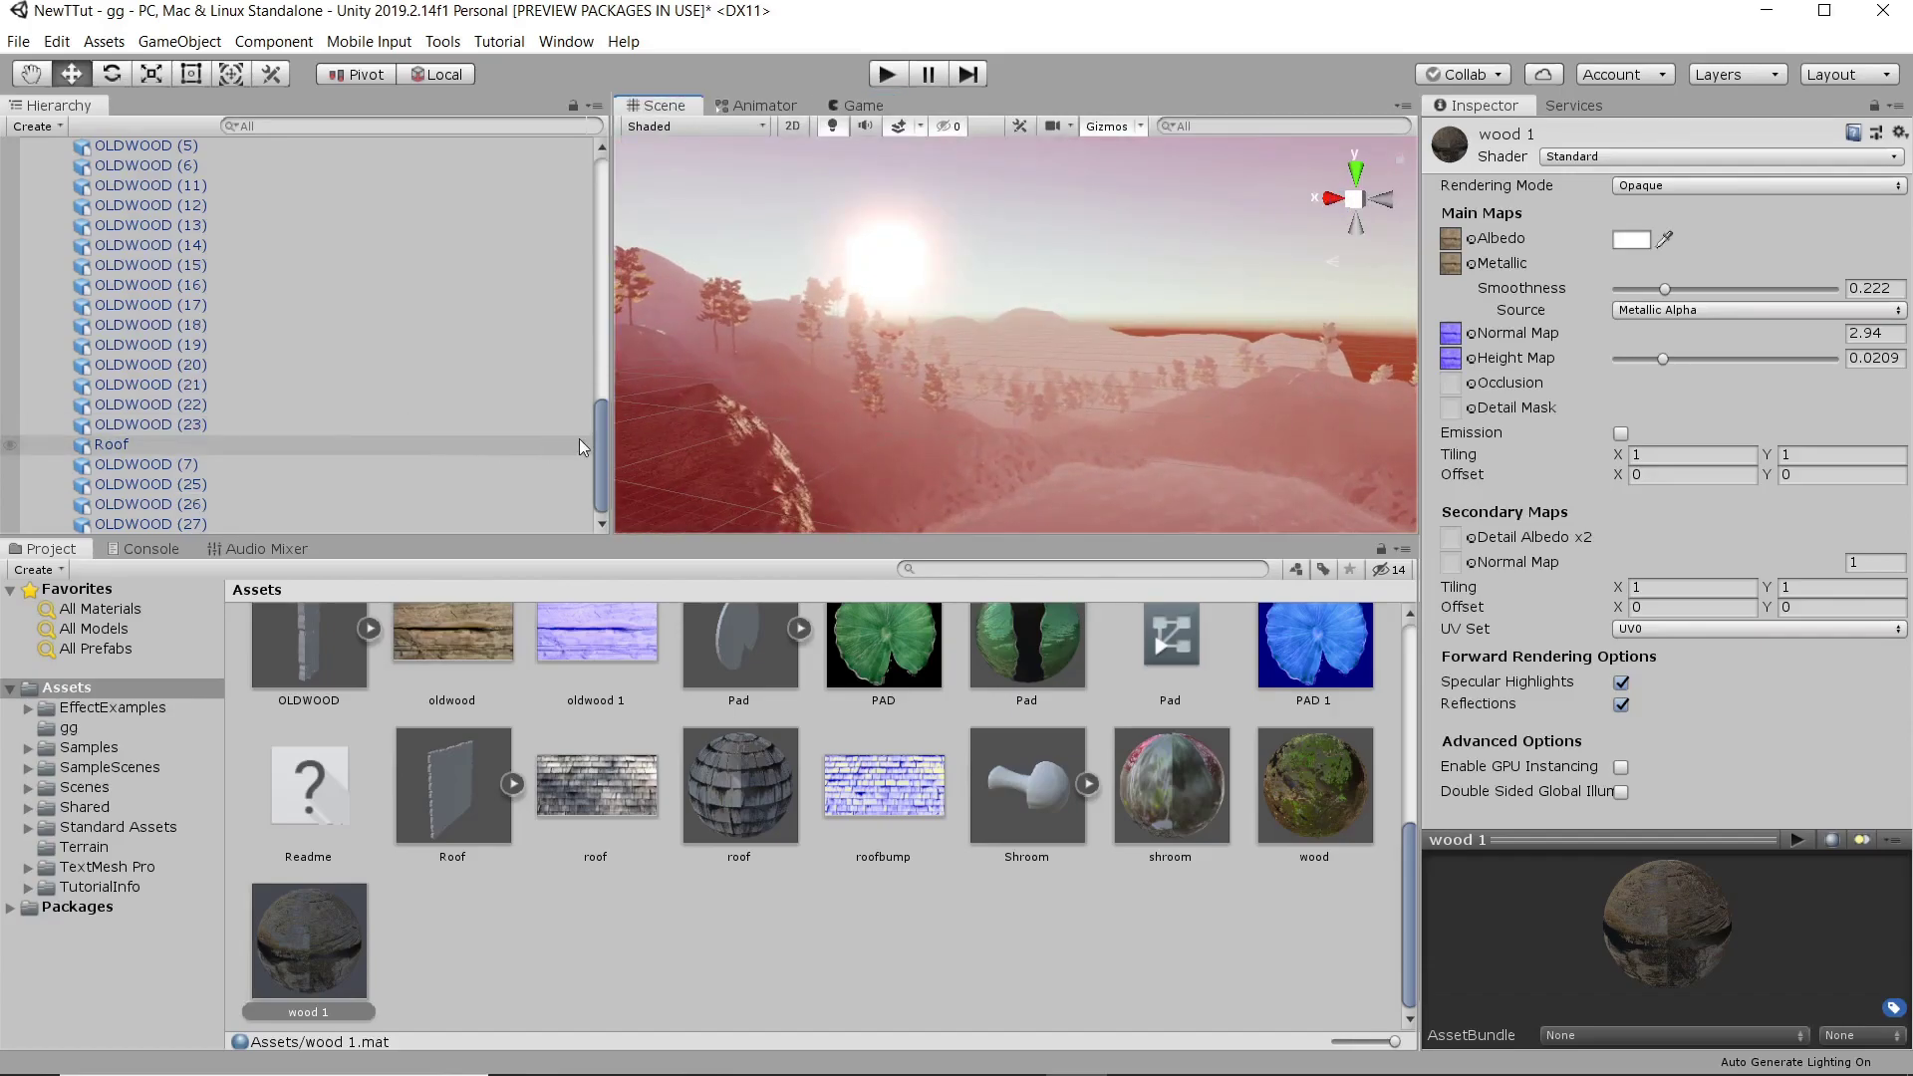
pyautogui.moveTo(596, 434); pyautogui.dragTo(600, 194)
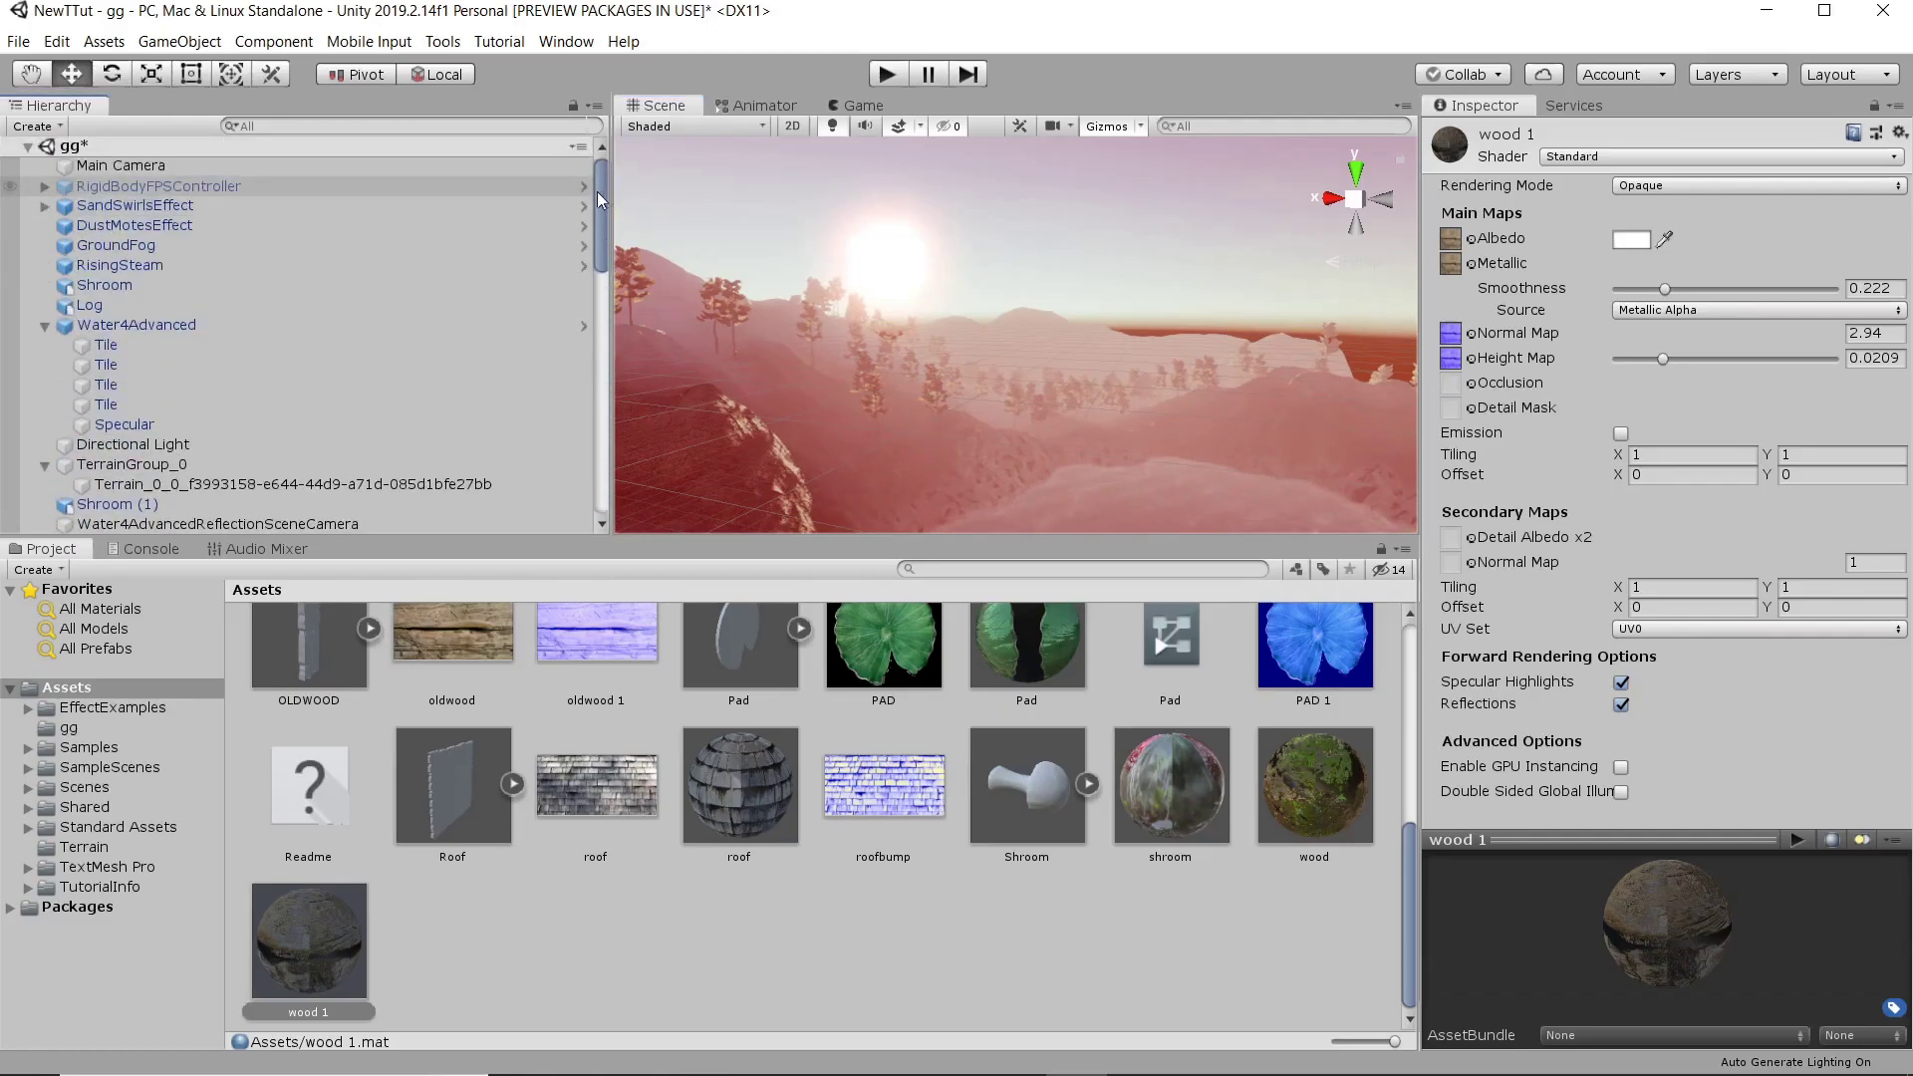
pyautogui.click(308, 169)
pyautogui.press('f')
pyautogui.scroll(-3, 923, 439)
pyautogui.keyDown('alt'); pyautogui.moveTo(923, 439); pyautogui.dragTo(1006, 389); pyautogui.keyUp('alt')
pyautogui.scroll(2, 1000, 379)
pyautogui.scroll(5, 1000, 380)
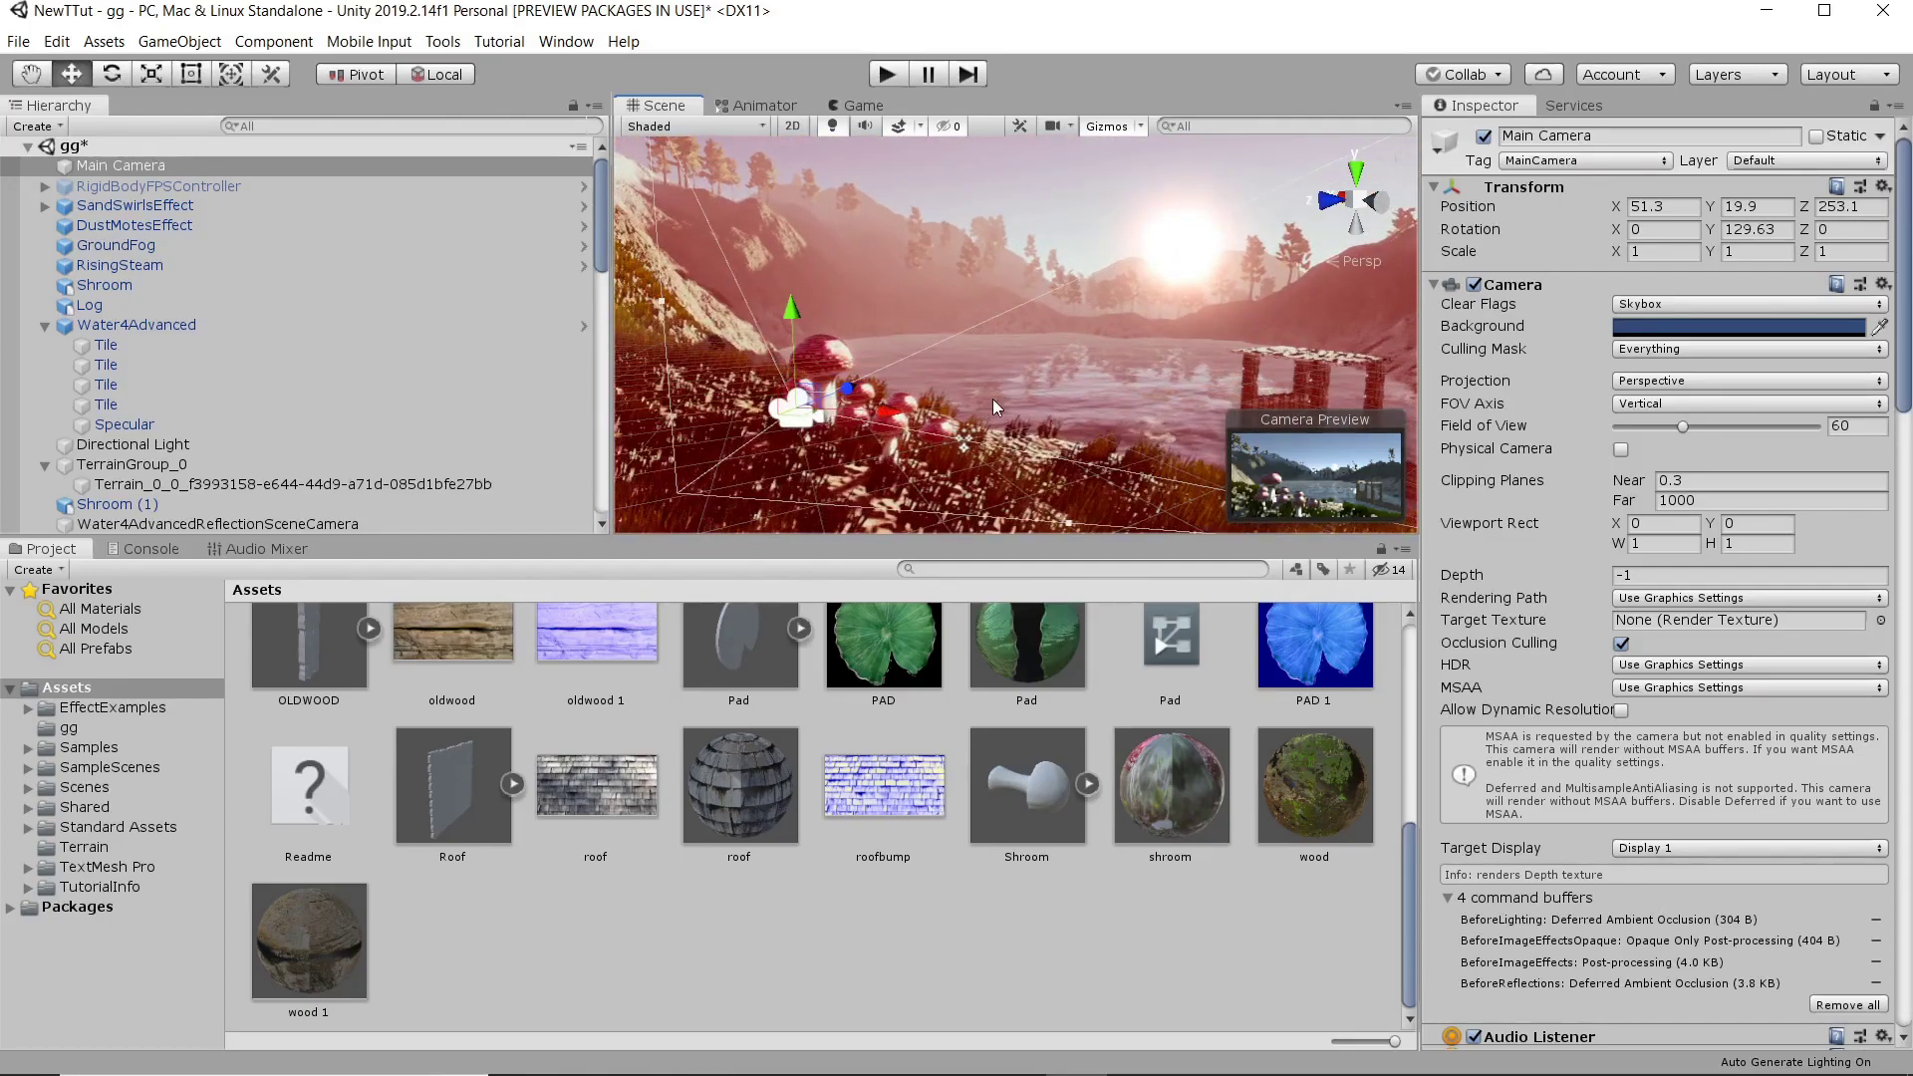
pyautogui.moveTo(988, 399); pyautogui.dragTo(1032, 353, button='middle')
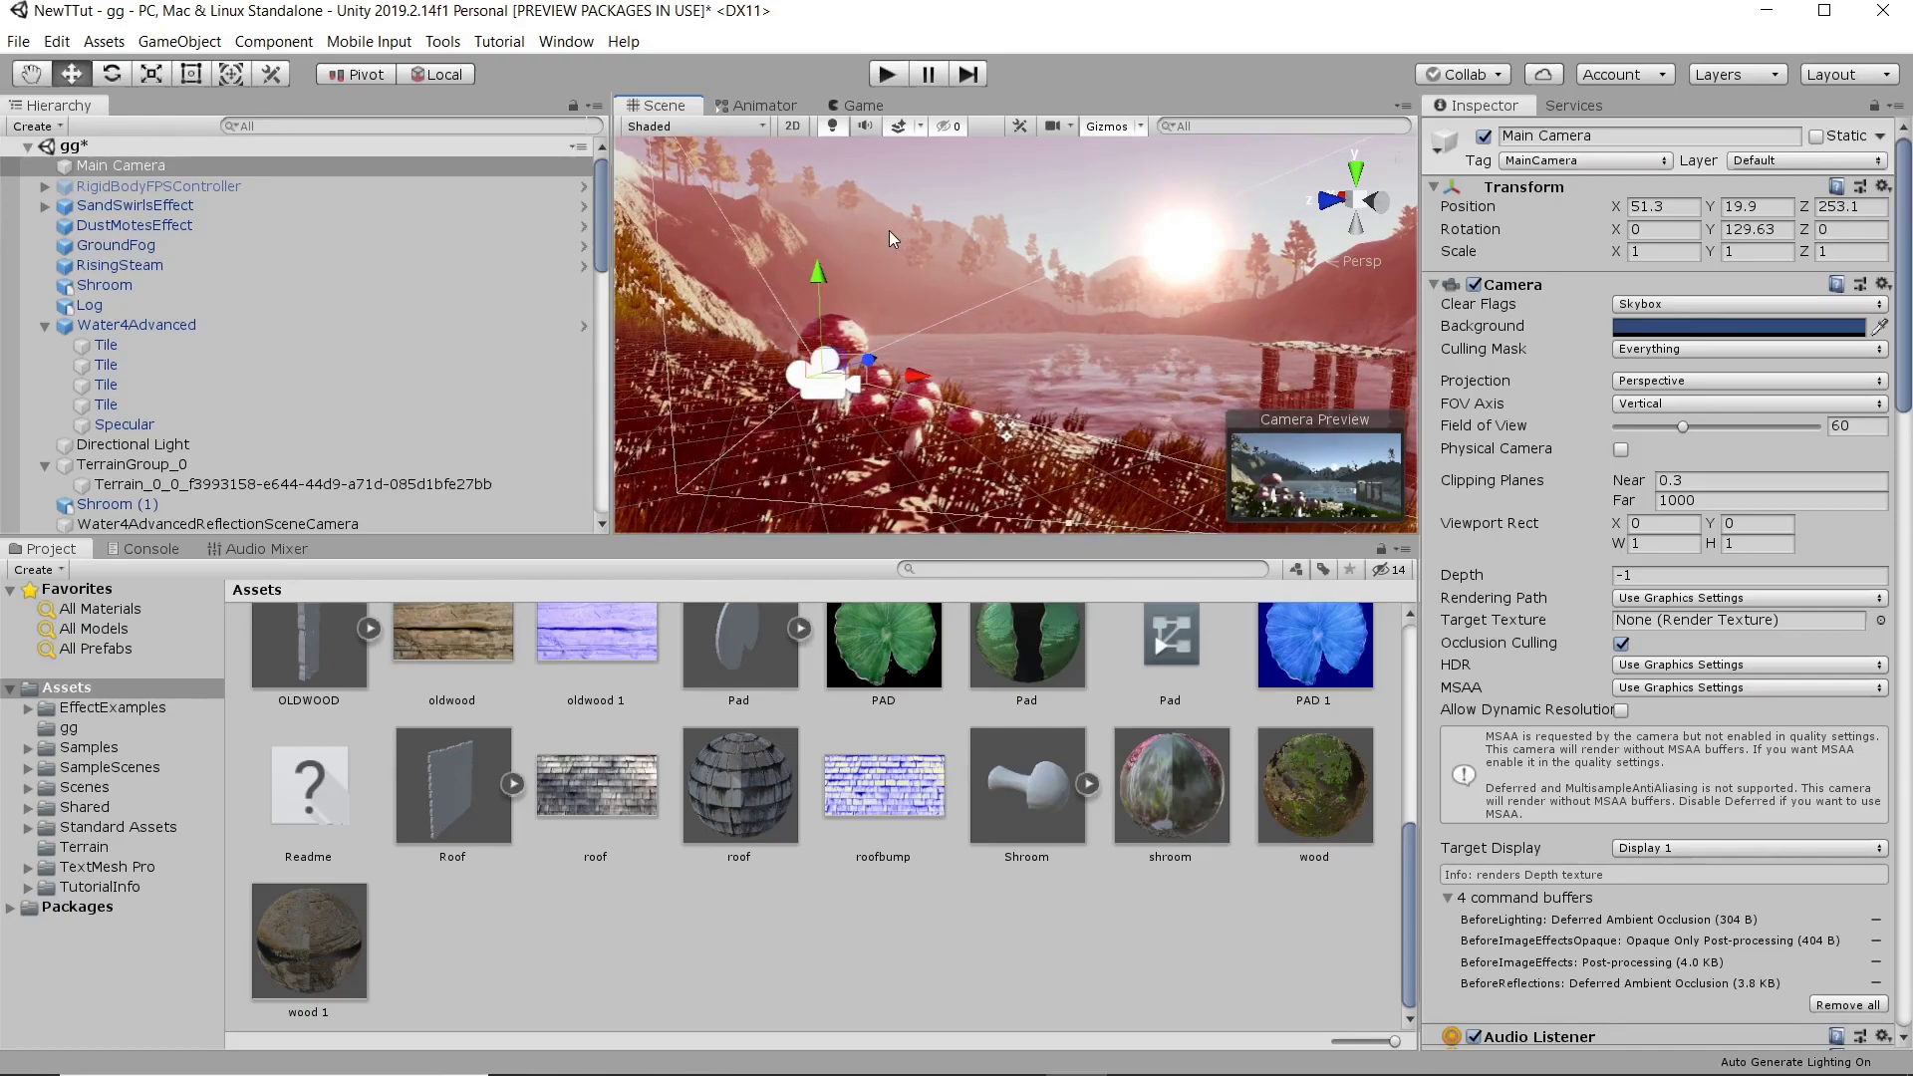
pyautogui.scroll(2, 933, 380)
pyautogui.moveTo(931, 379); pyautogui.dragTo(1060, 364, button='middle')
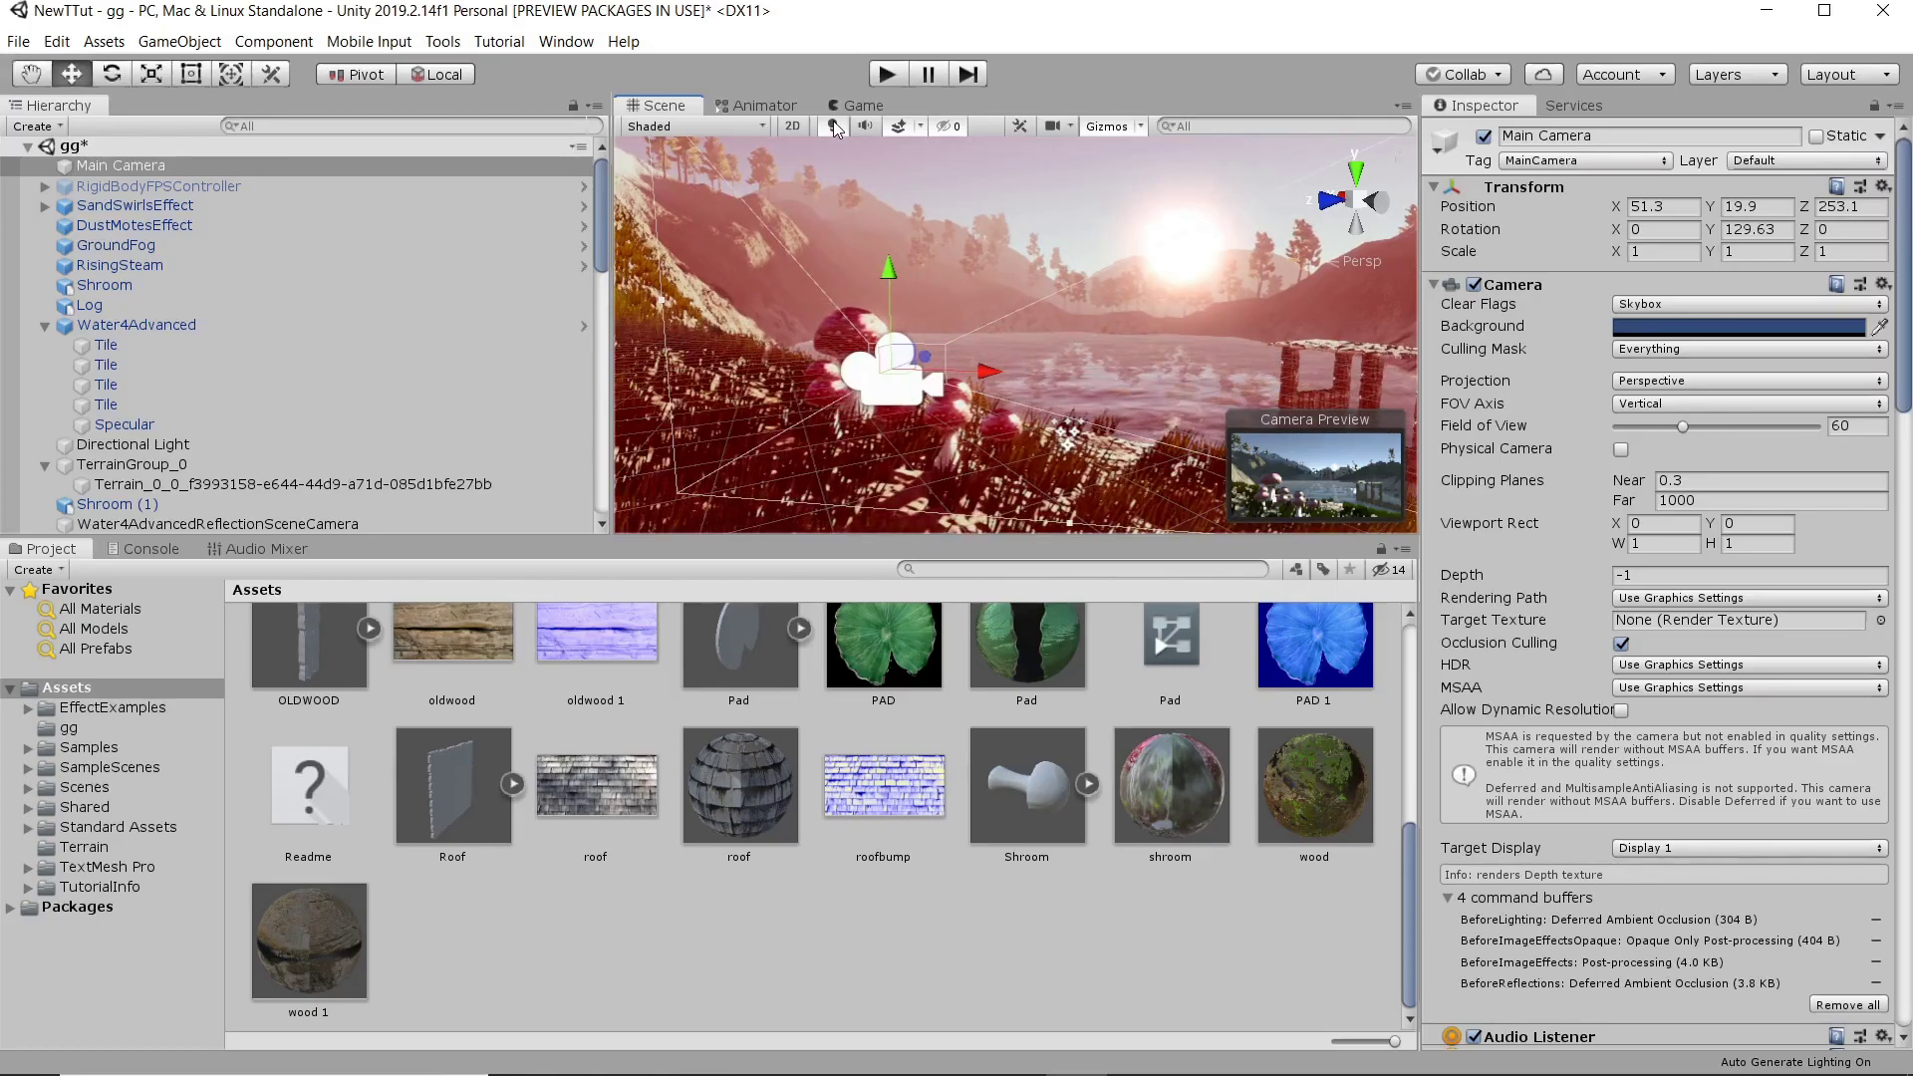
# Open the Package Manager to view the project's package list, and close it.
pyautogui.click(566, 41)
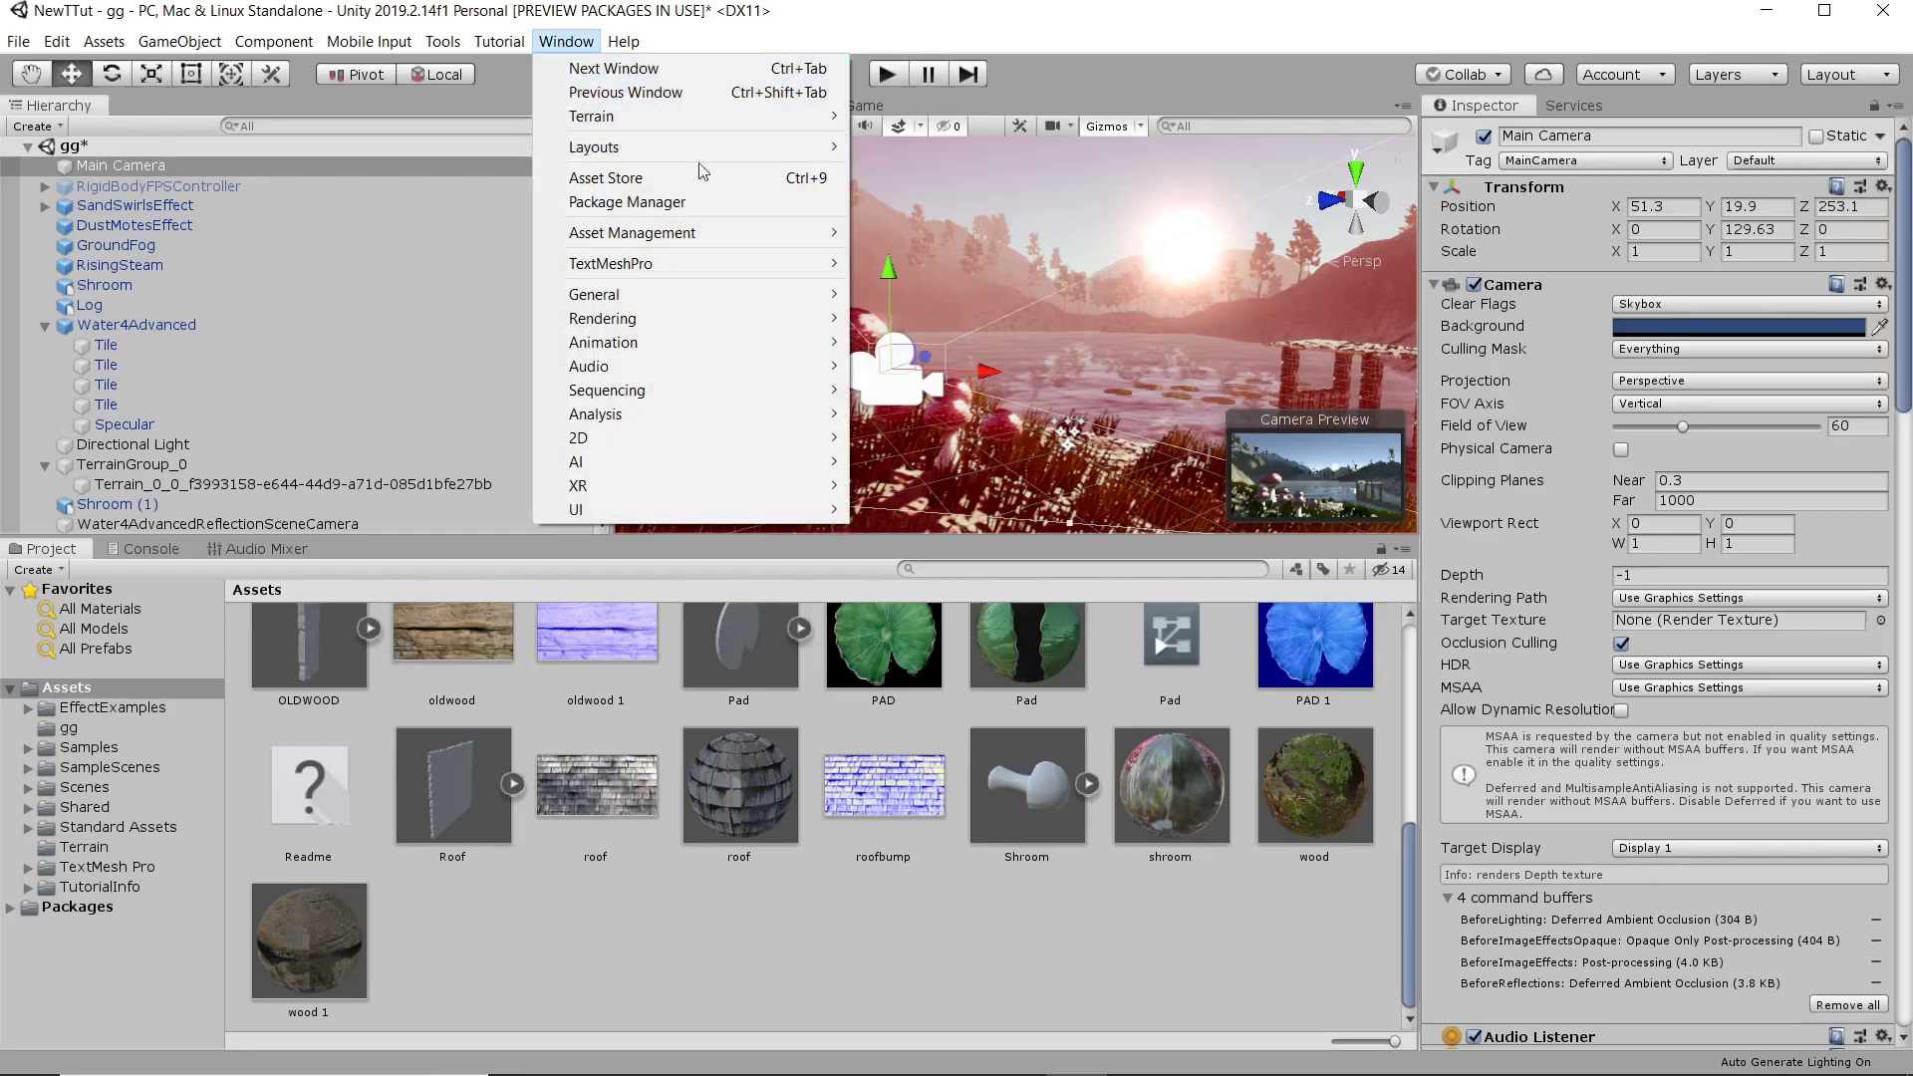
pyautogui.click(746, 202)
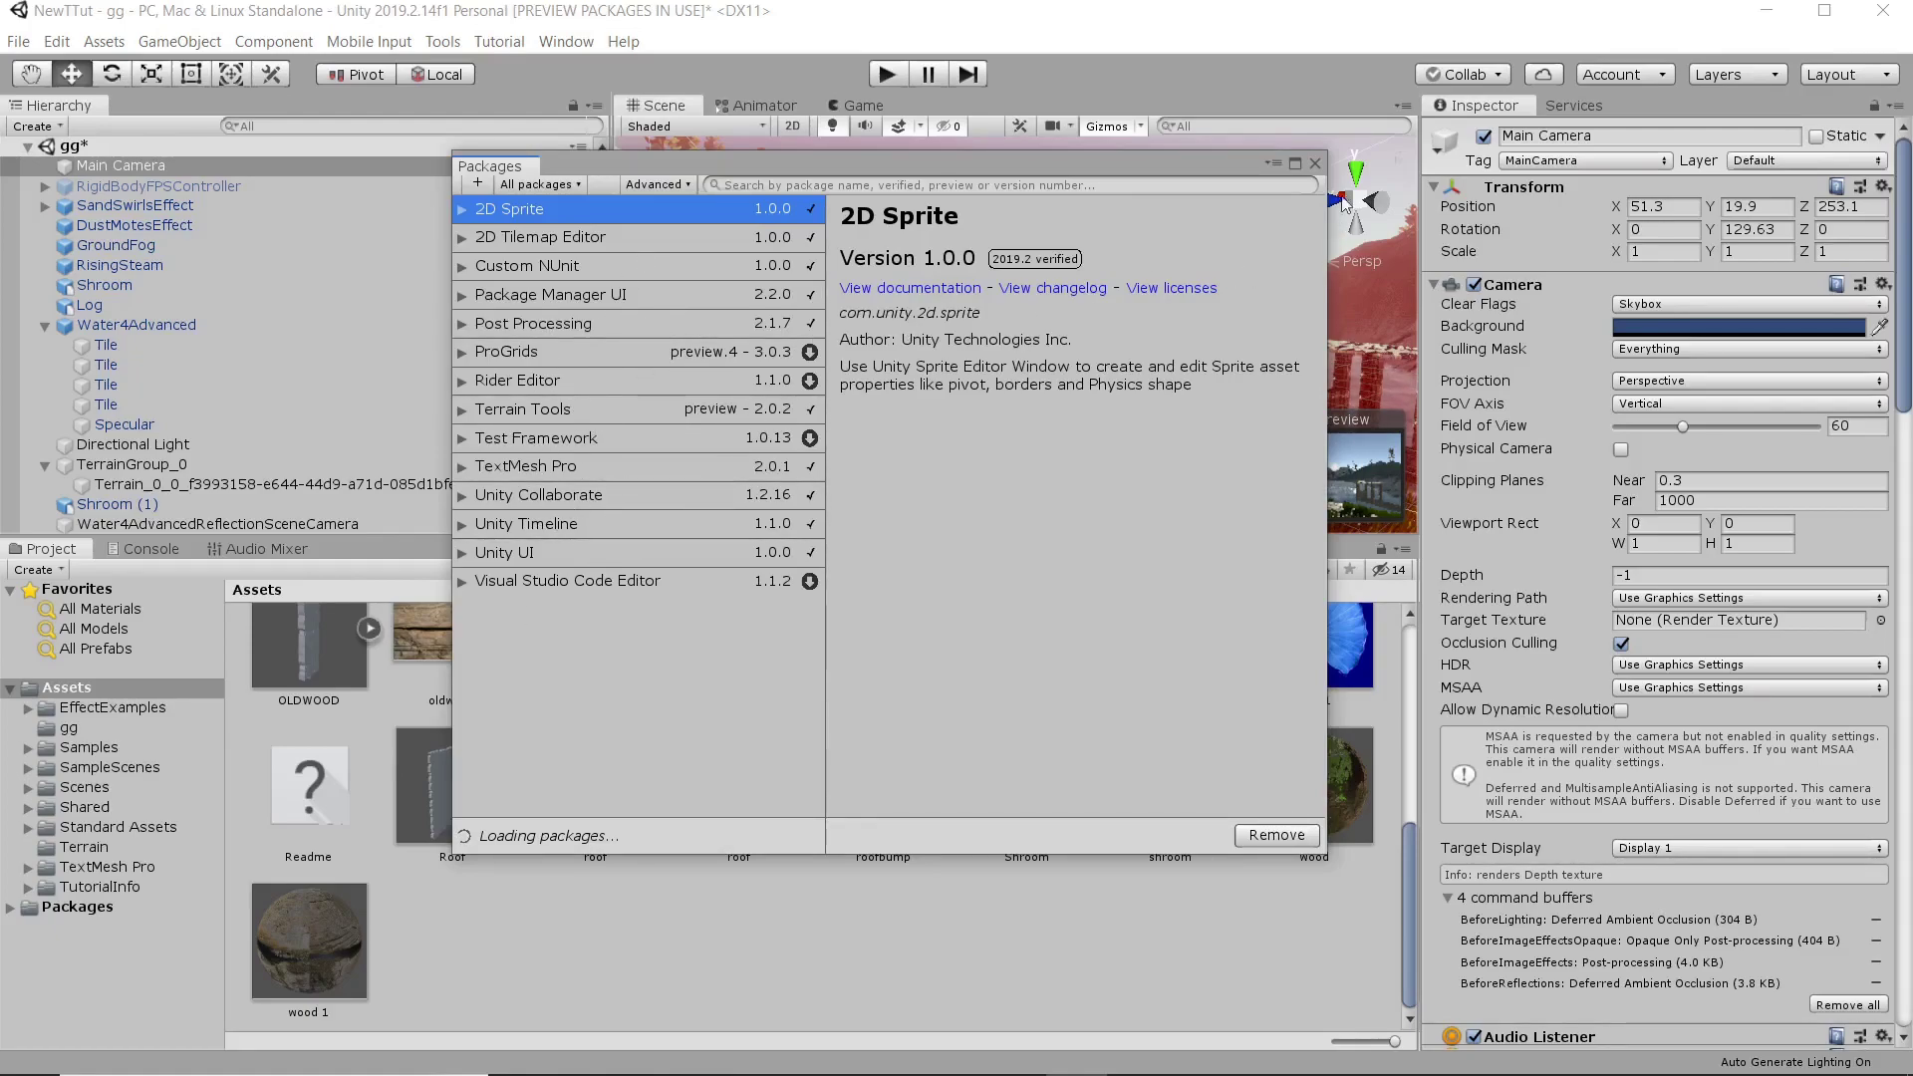
pyautogui.click(1316, 162)
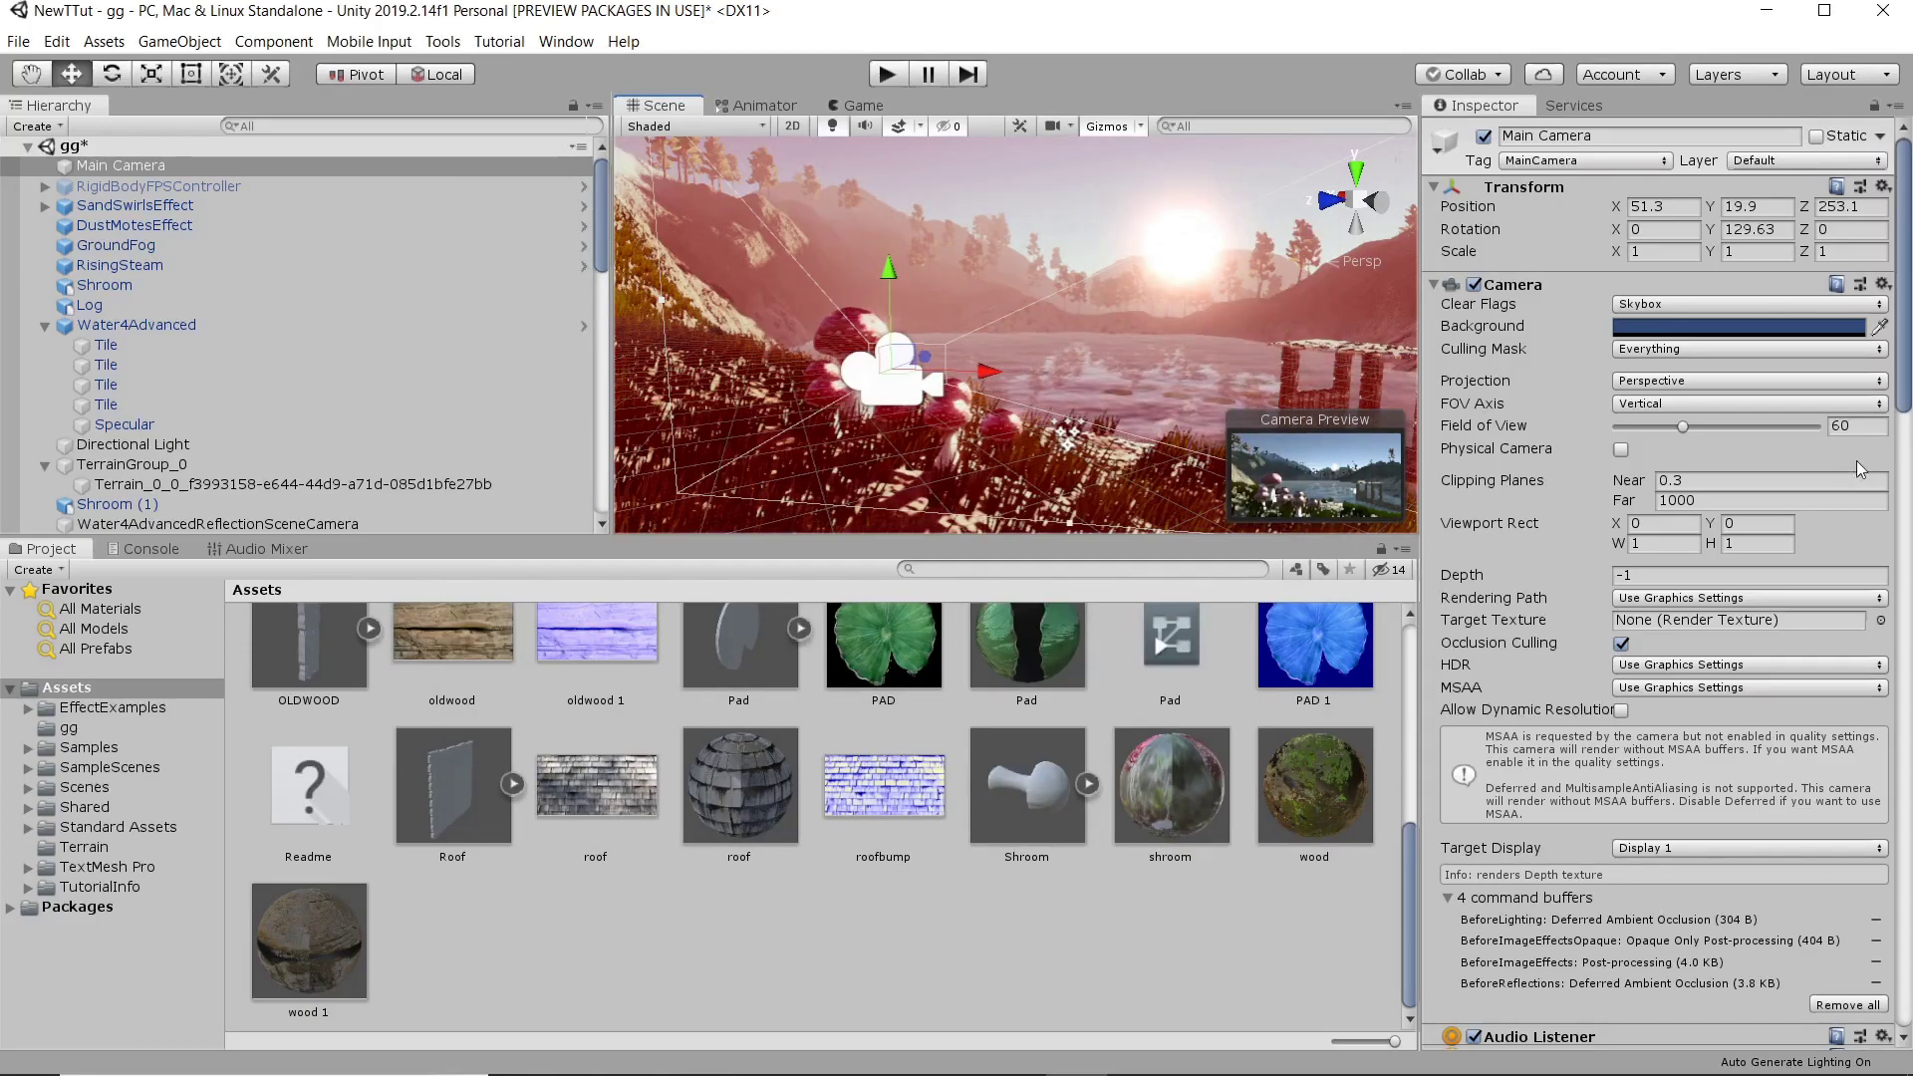
# Find the Post-process Layer and Post-process Volume among the Rendering components that can be added to the Main Camera.
pyautogui.scroll(-10, 1785, 458)
pyautogui.scroll(10, 1762, 459)
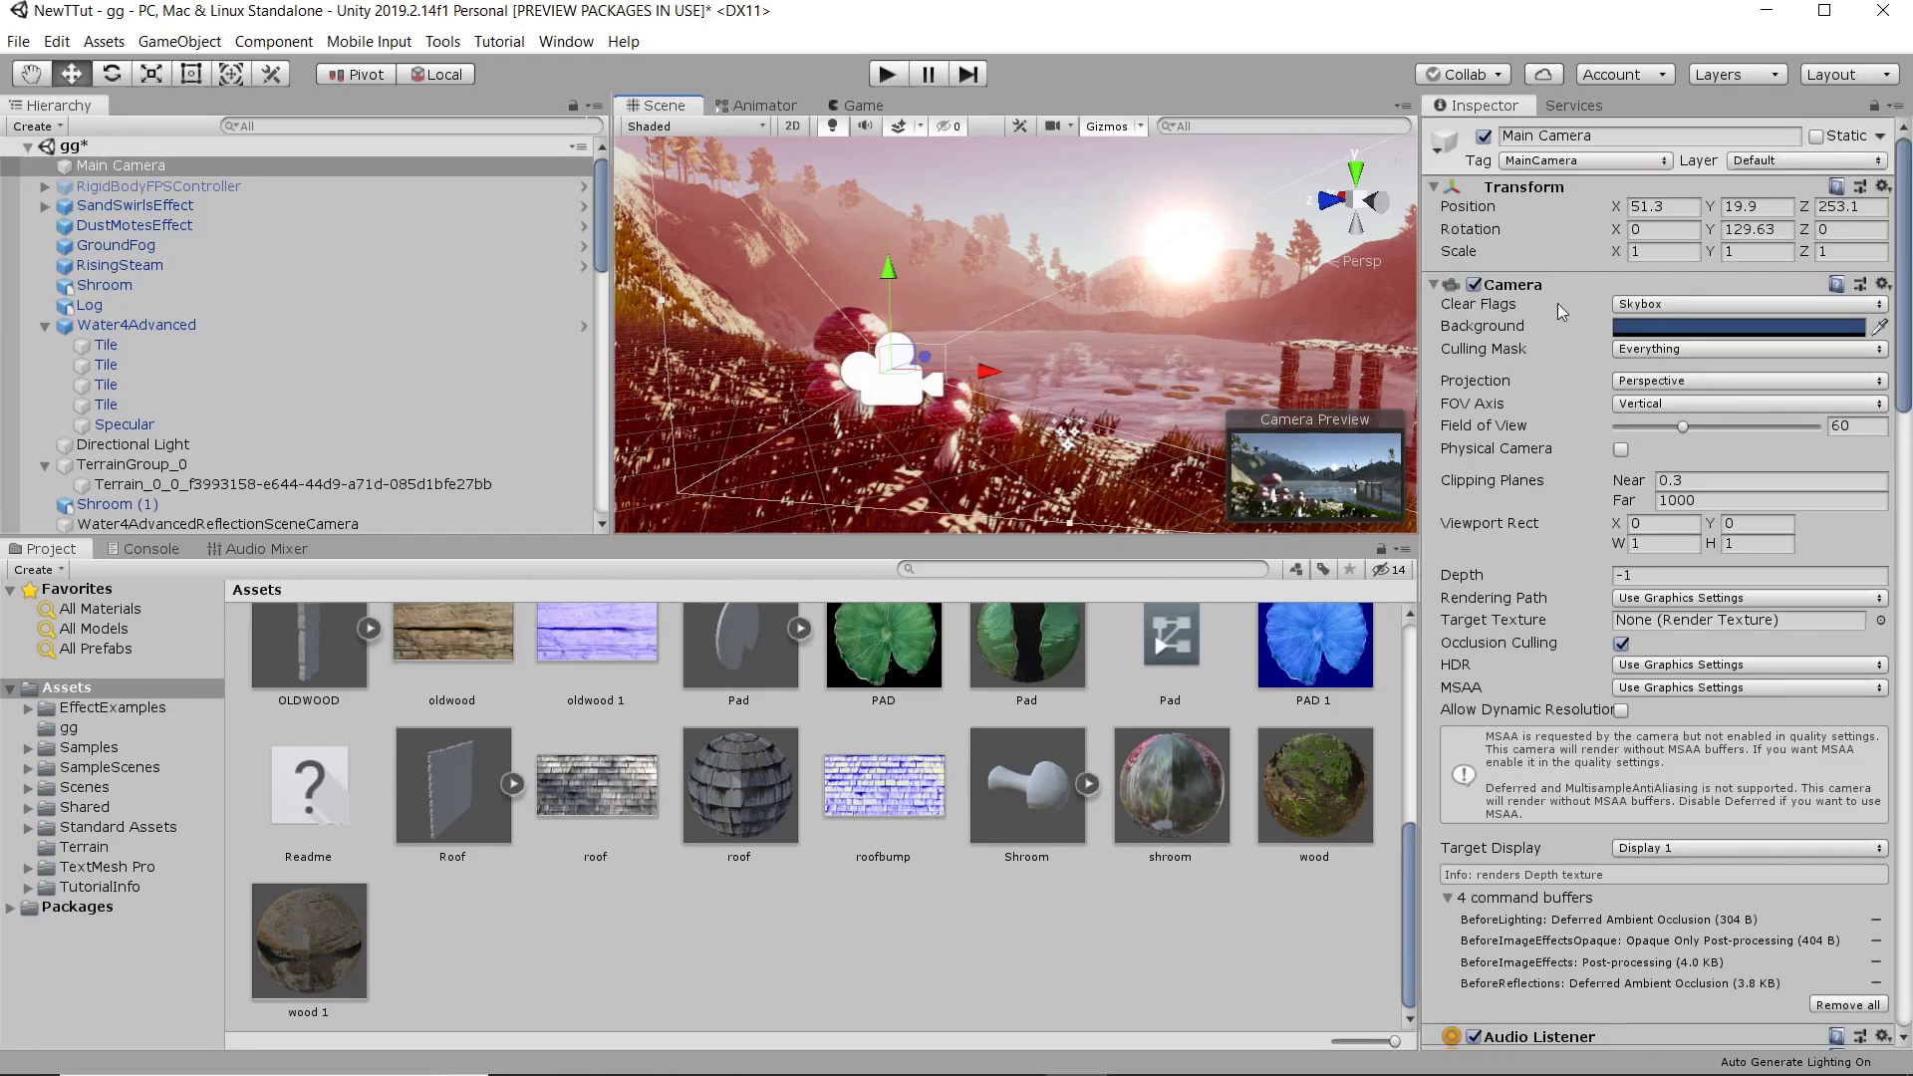
pyautogui.scroll(-15, 1562, 404)
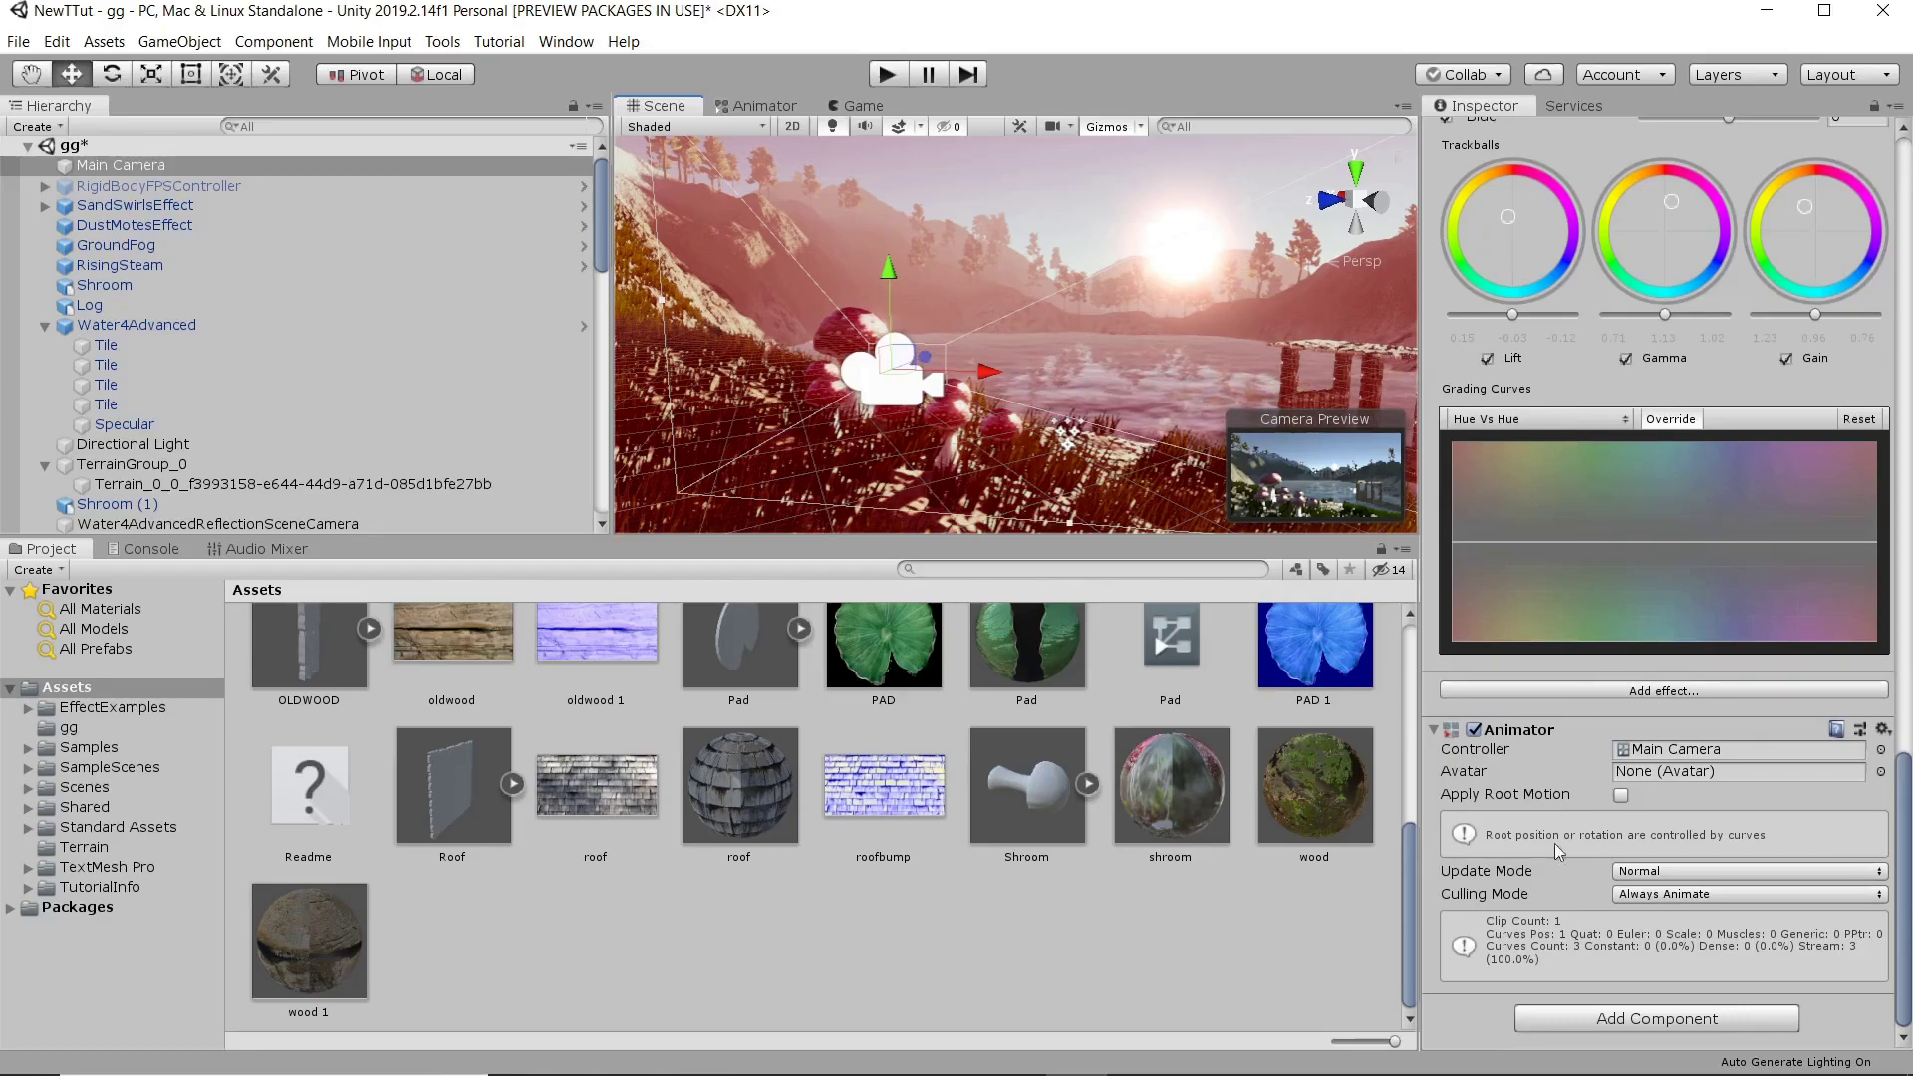
pyautogui.click(1616, 1018)
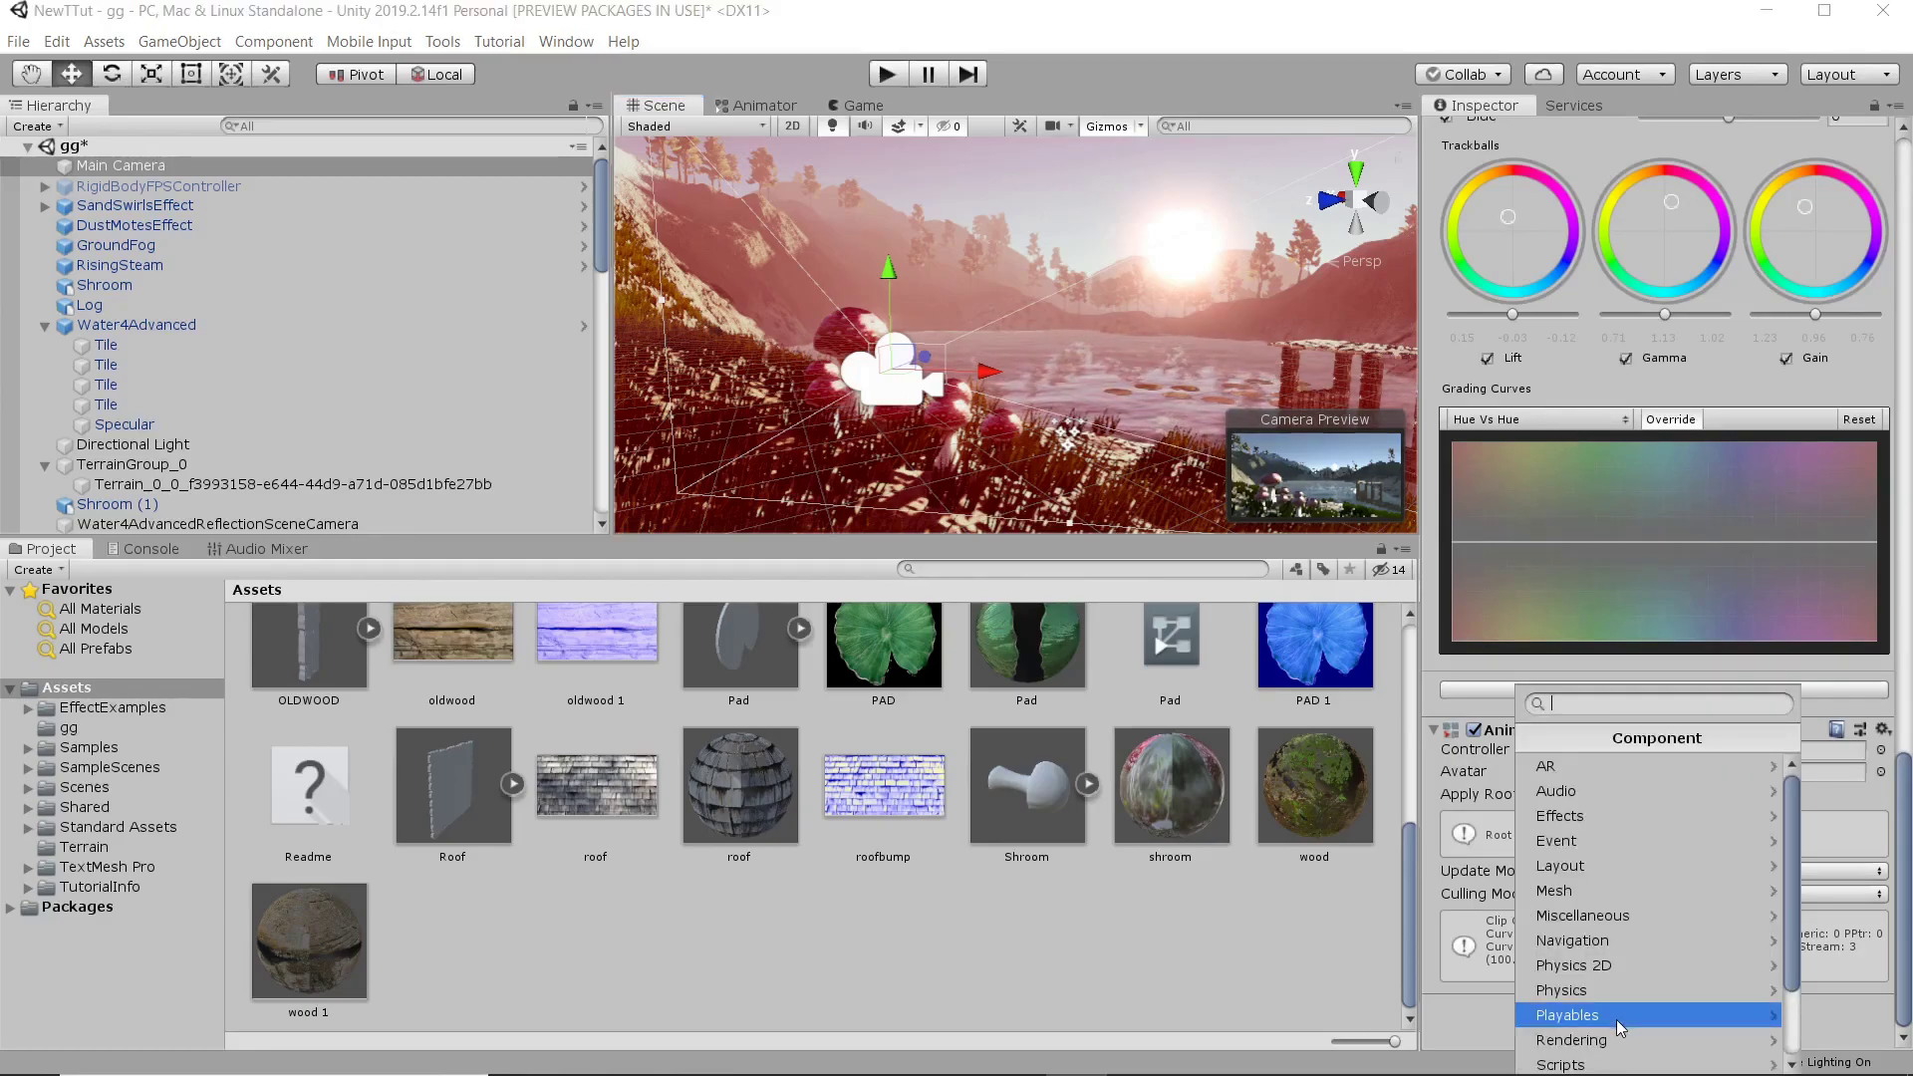
pyautogui.click(1620, 1038)
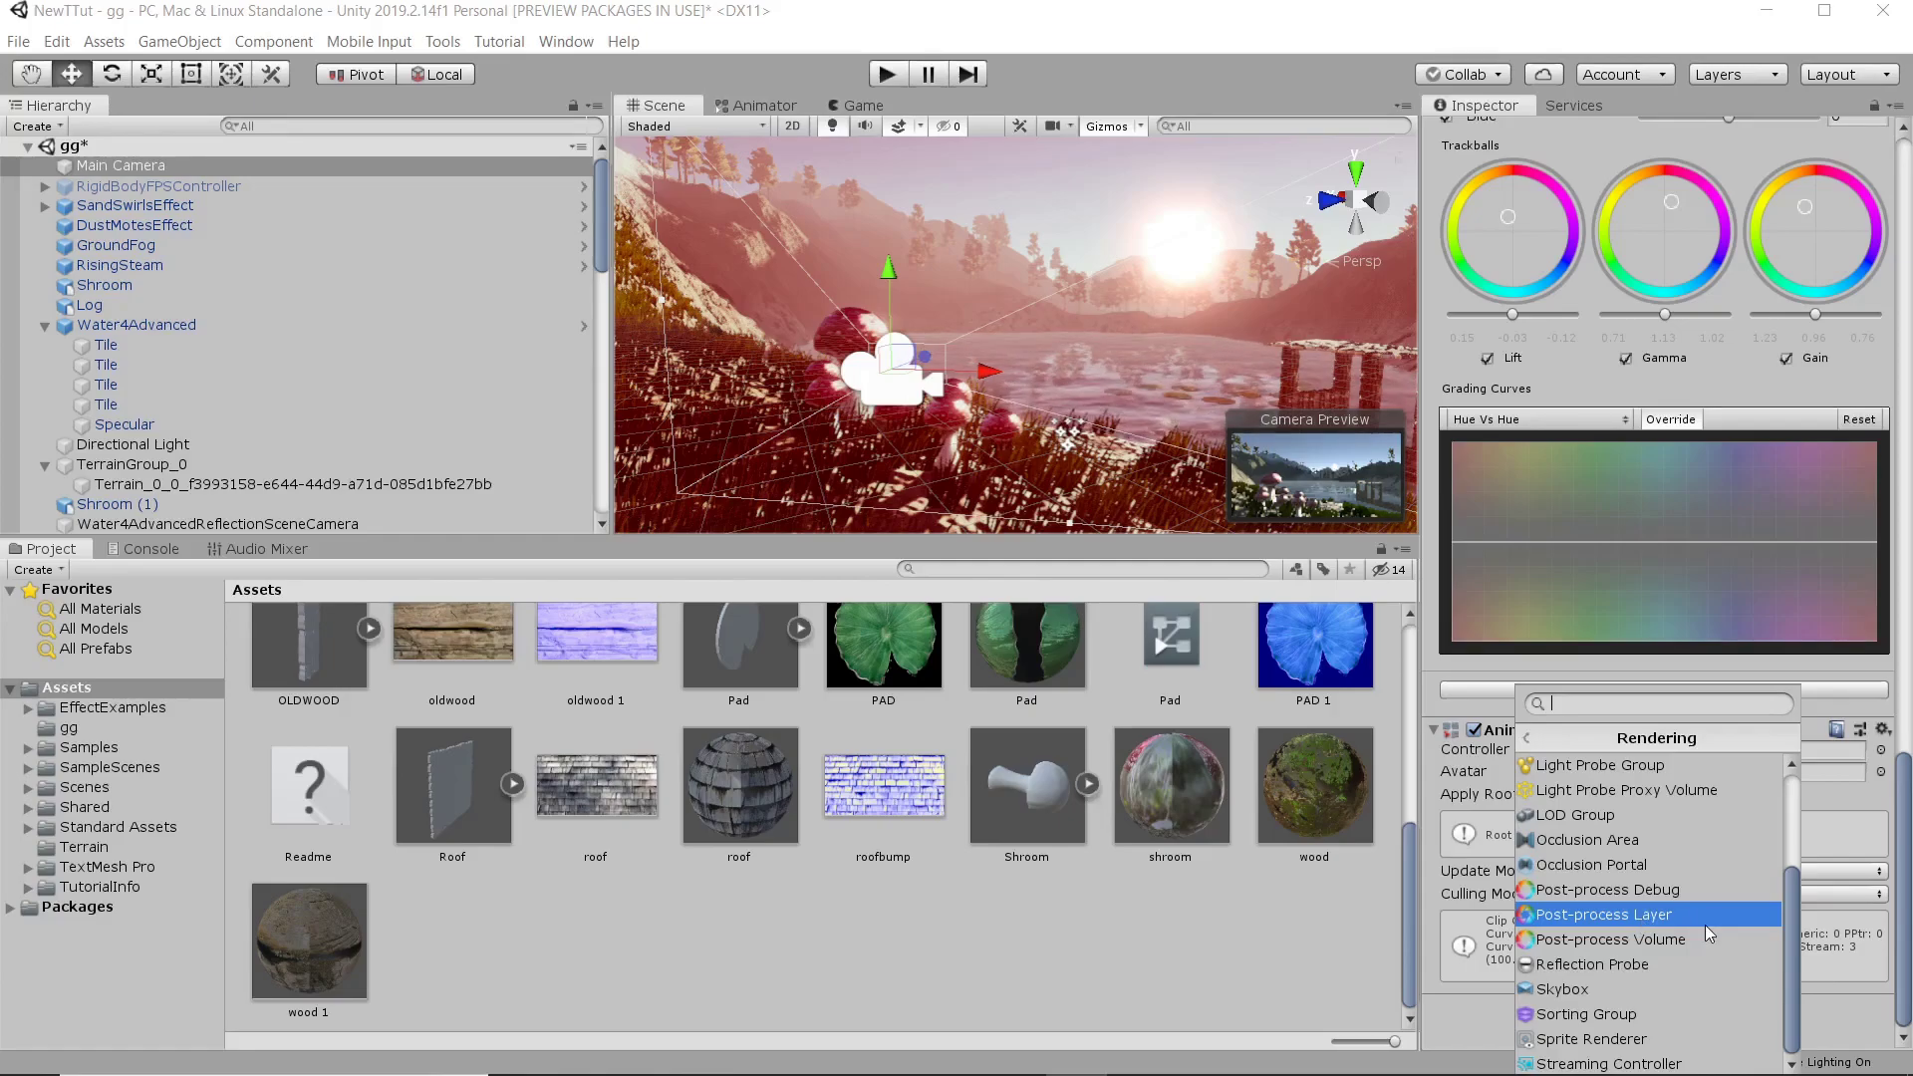
pyautogui.click(1642, 944)
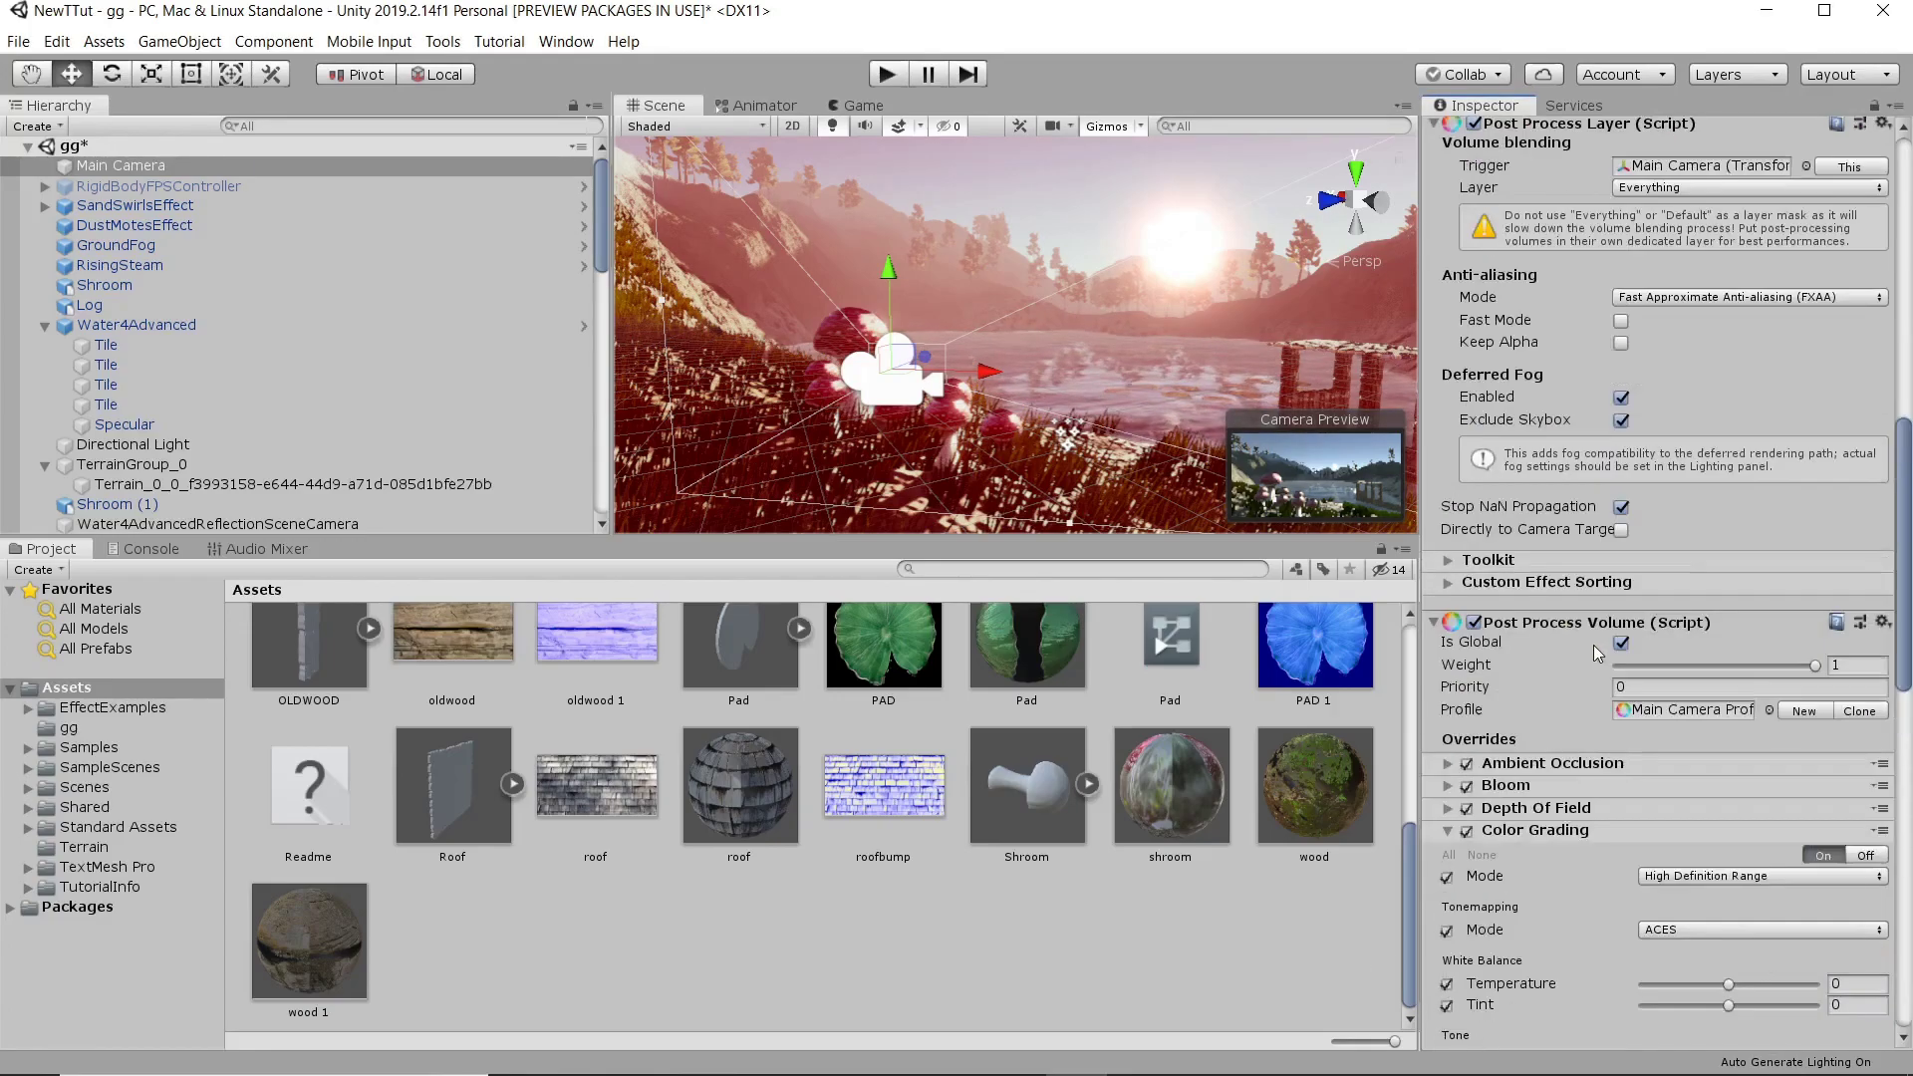
# Examine the Main Camera's components, focusing on the Post Process Layer and Post Process Volume.
pyautogui.scroll(5, 1597, 704)
pyautogui.scroll(10, 1598, 703)
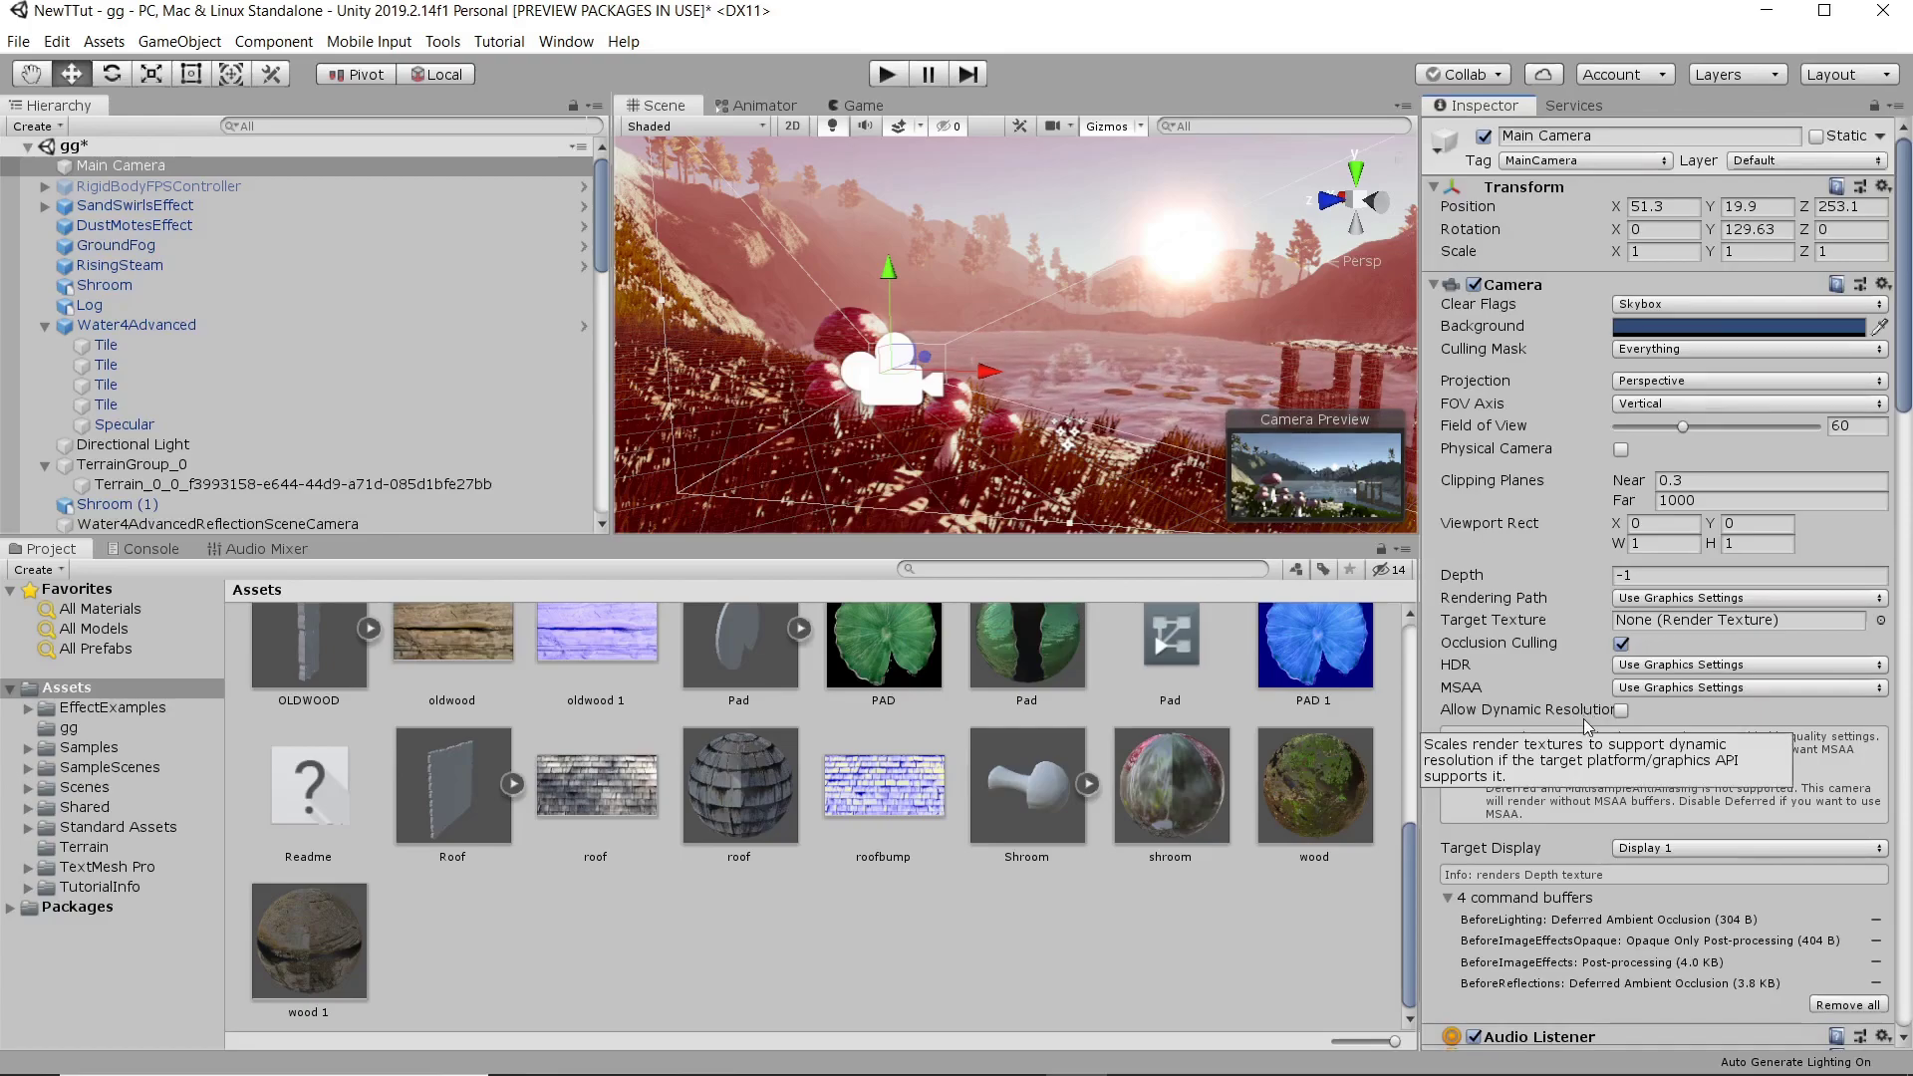
pyautogui.scroll(-9, 1585, 727)
pyautogui.scroll(-9, 1584, 728)
pyautogui.scroll(18, 1584, 728)
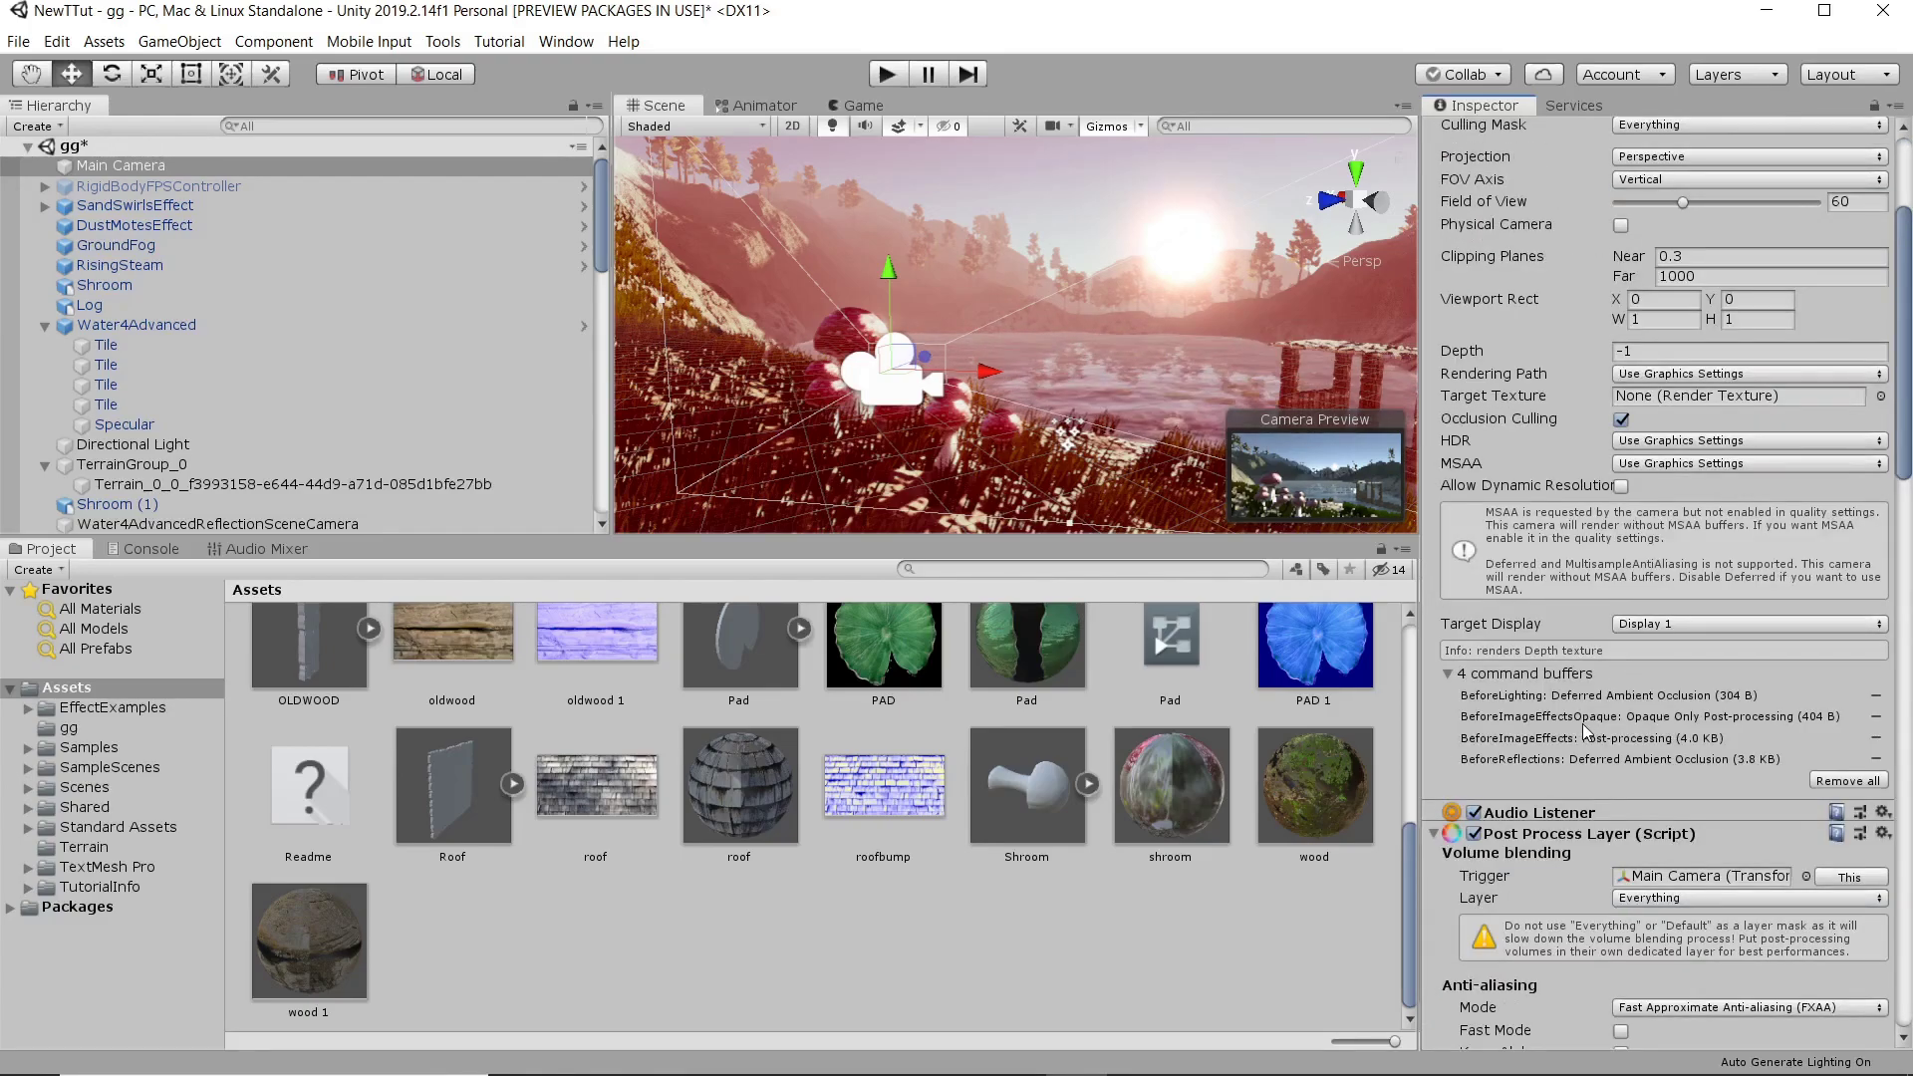
pyautogui.scroll(-5, 1584, 727)
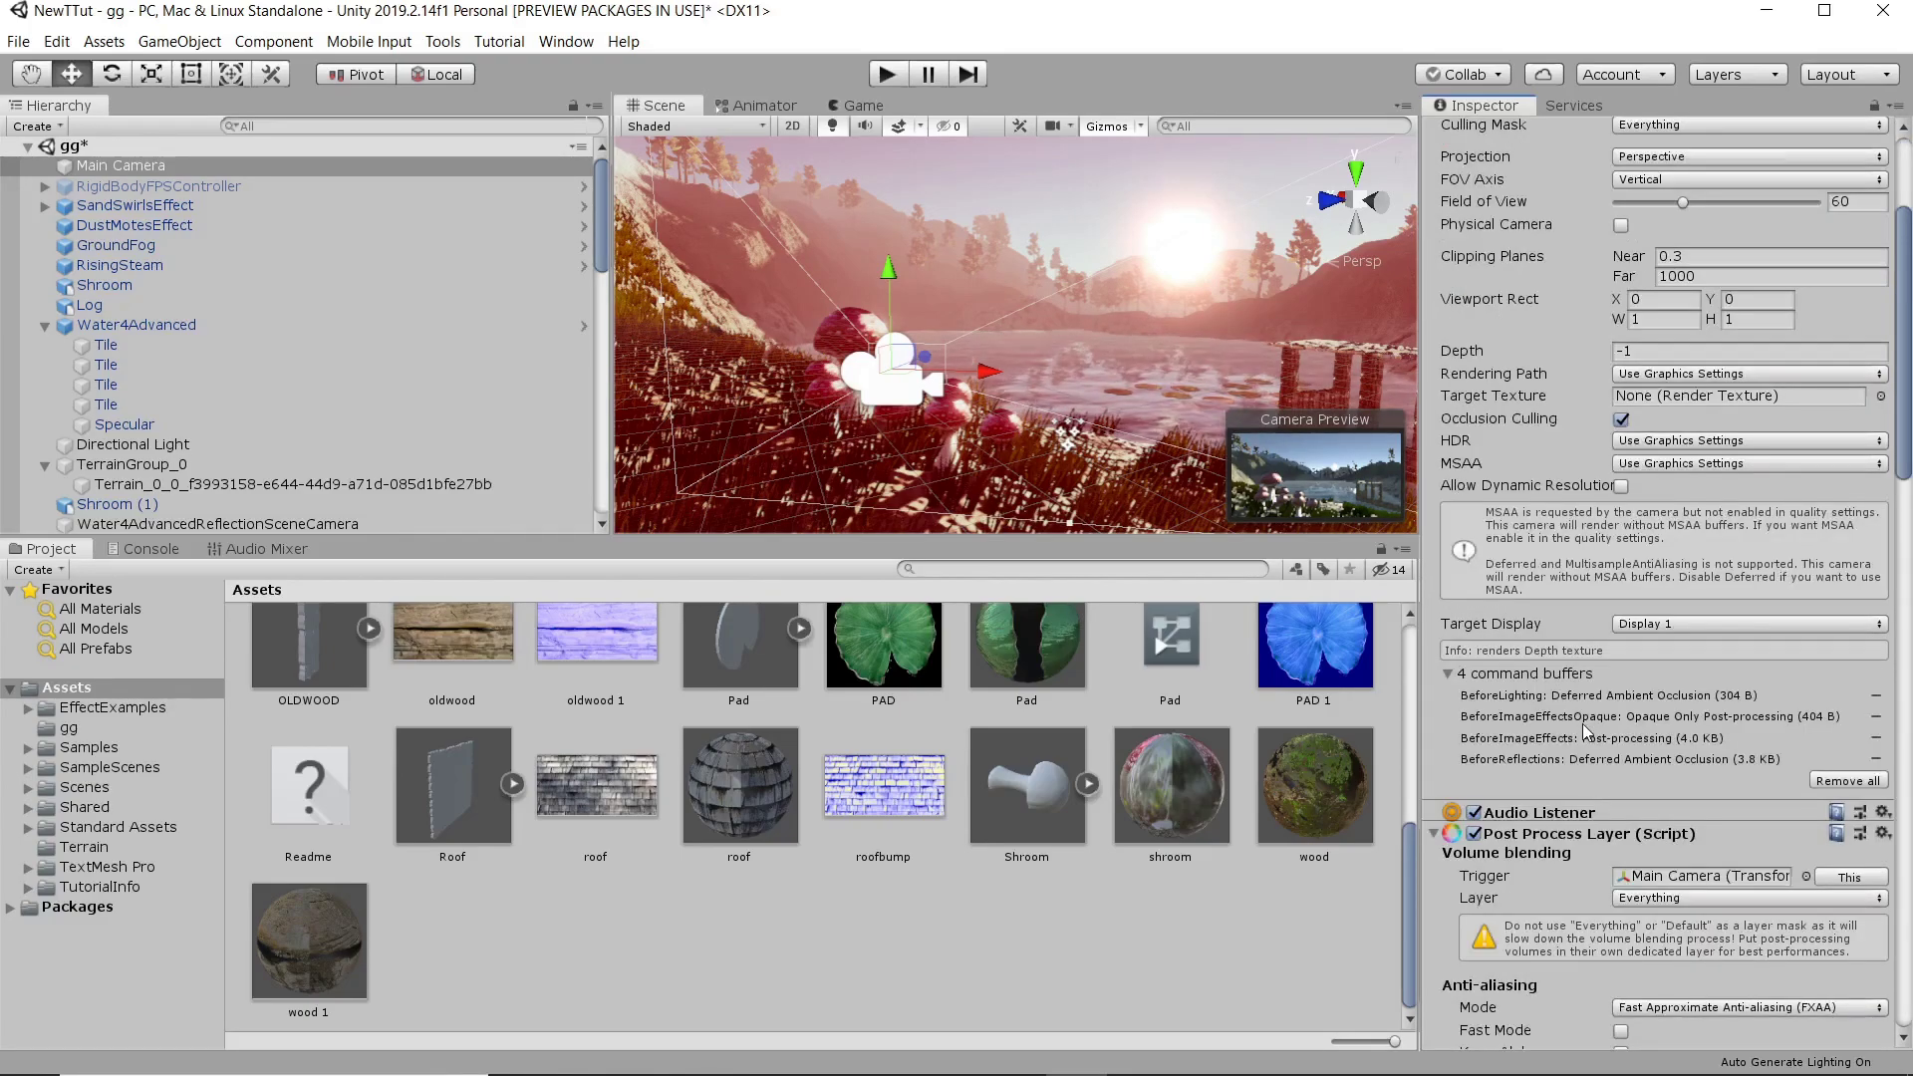
pyautogui.scroll(-5, 1586, 733)
pyautogui.scroll(-5, 1588, 678)
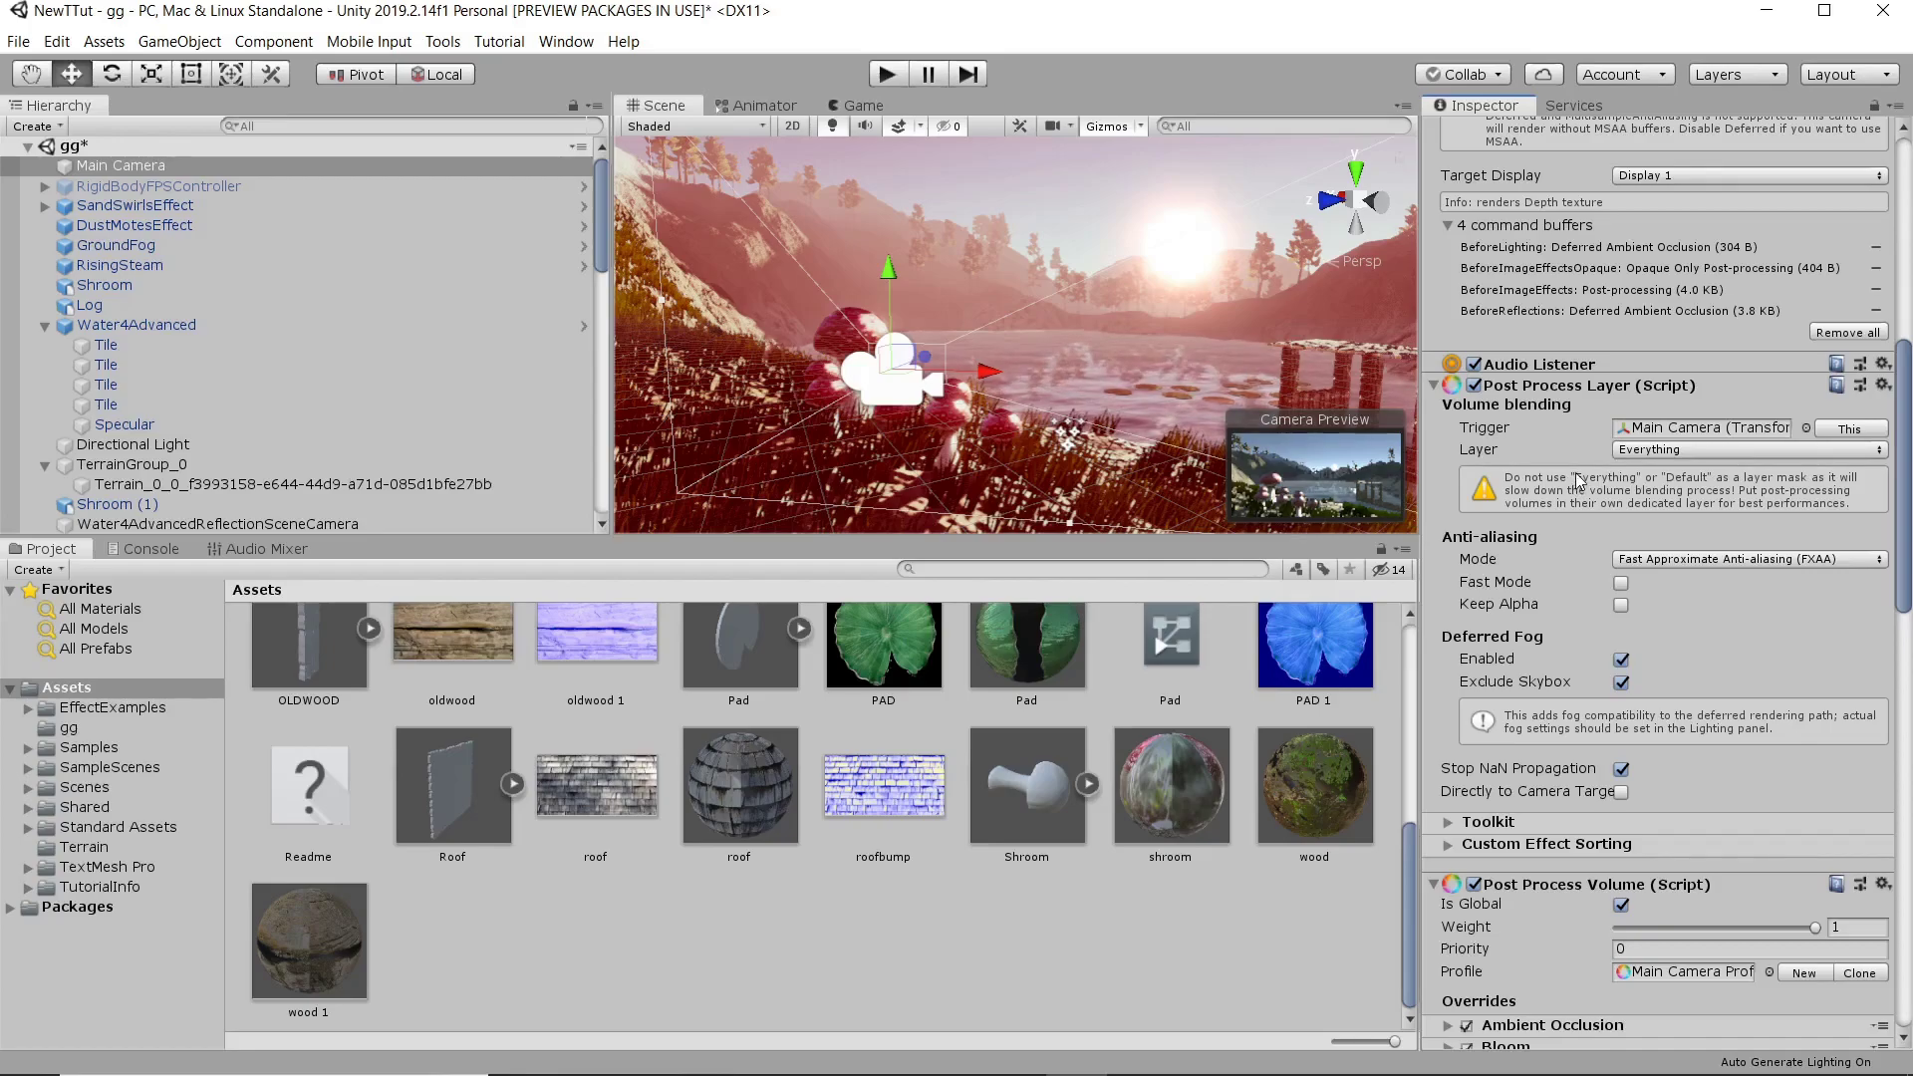
pyautogui.scroll(-20, 1578, 481)
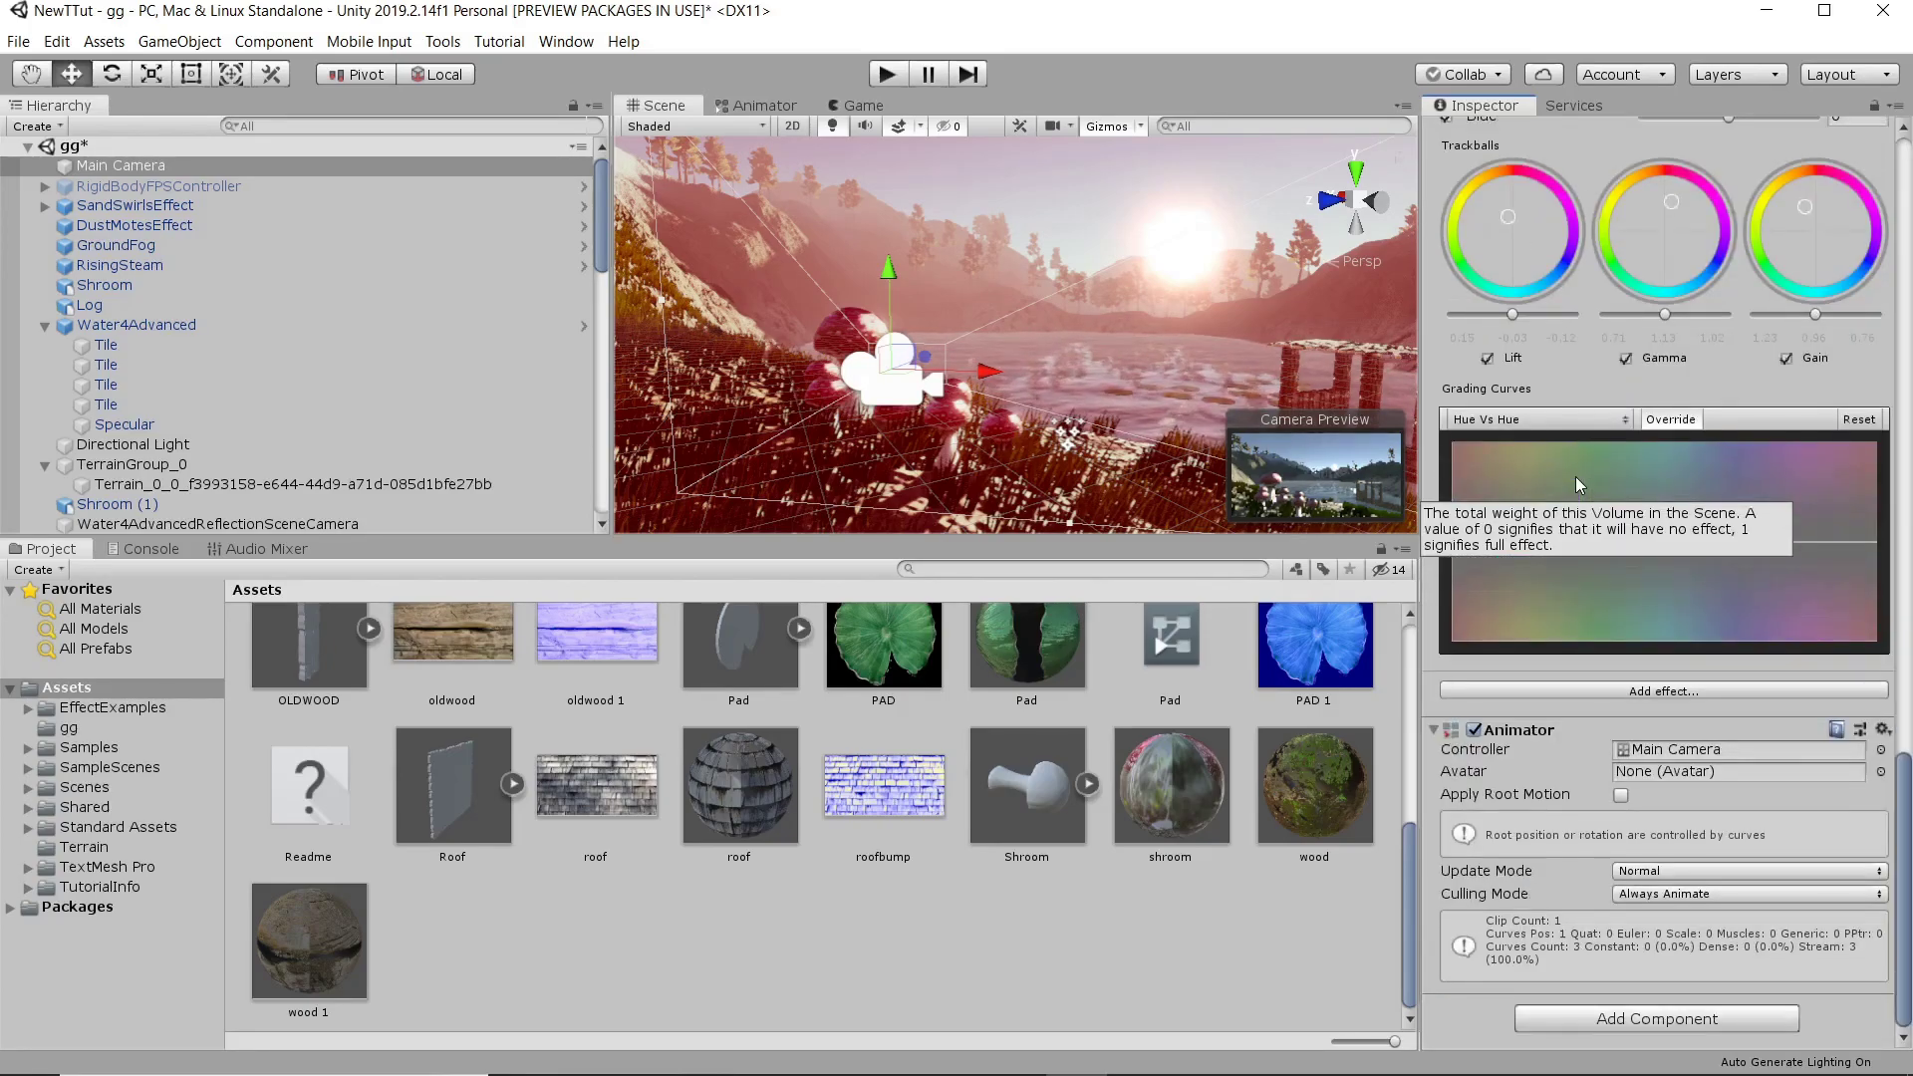
pyautogui.scroll(15, 1578, 485)
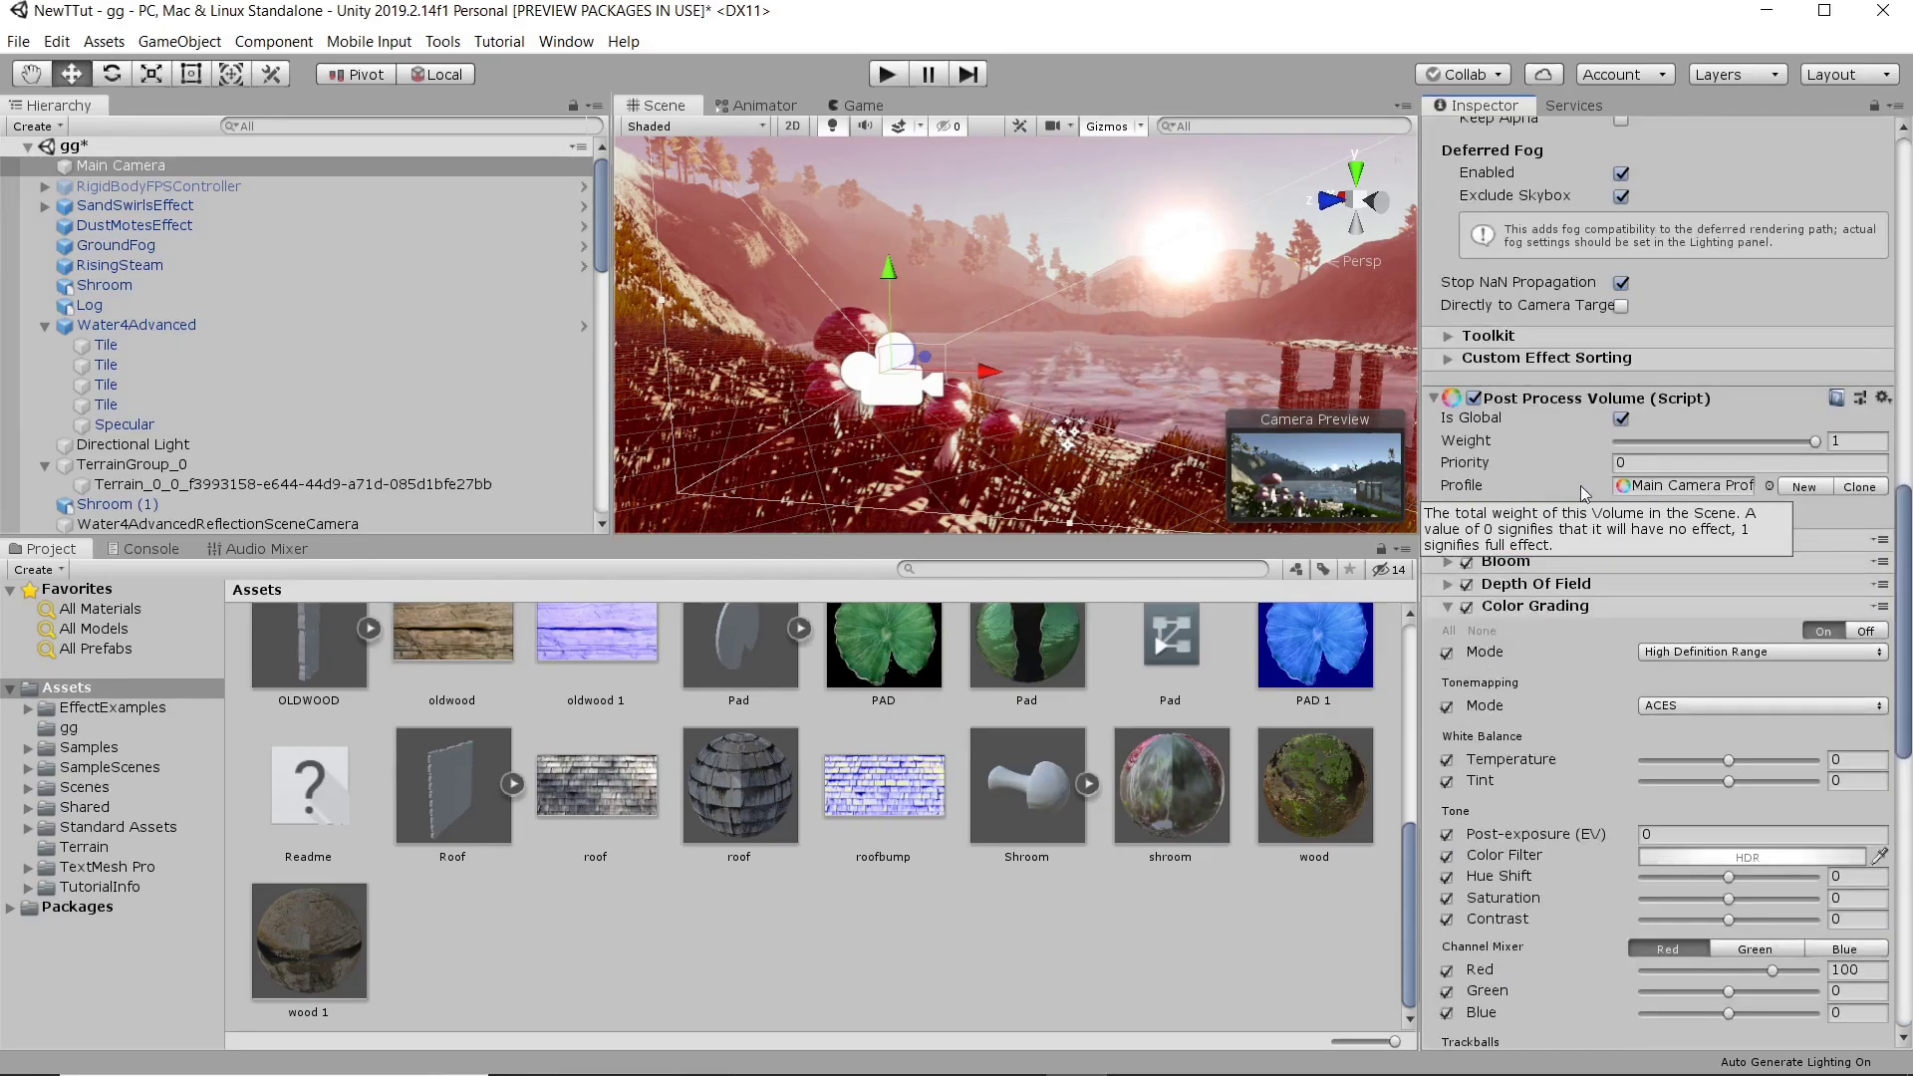
pyautogui.scroll(10, 1763, 467)
pyautogui.scroll(-5, 1764, 476)
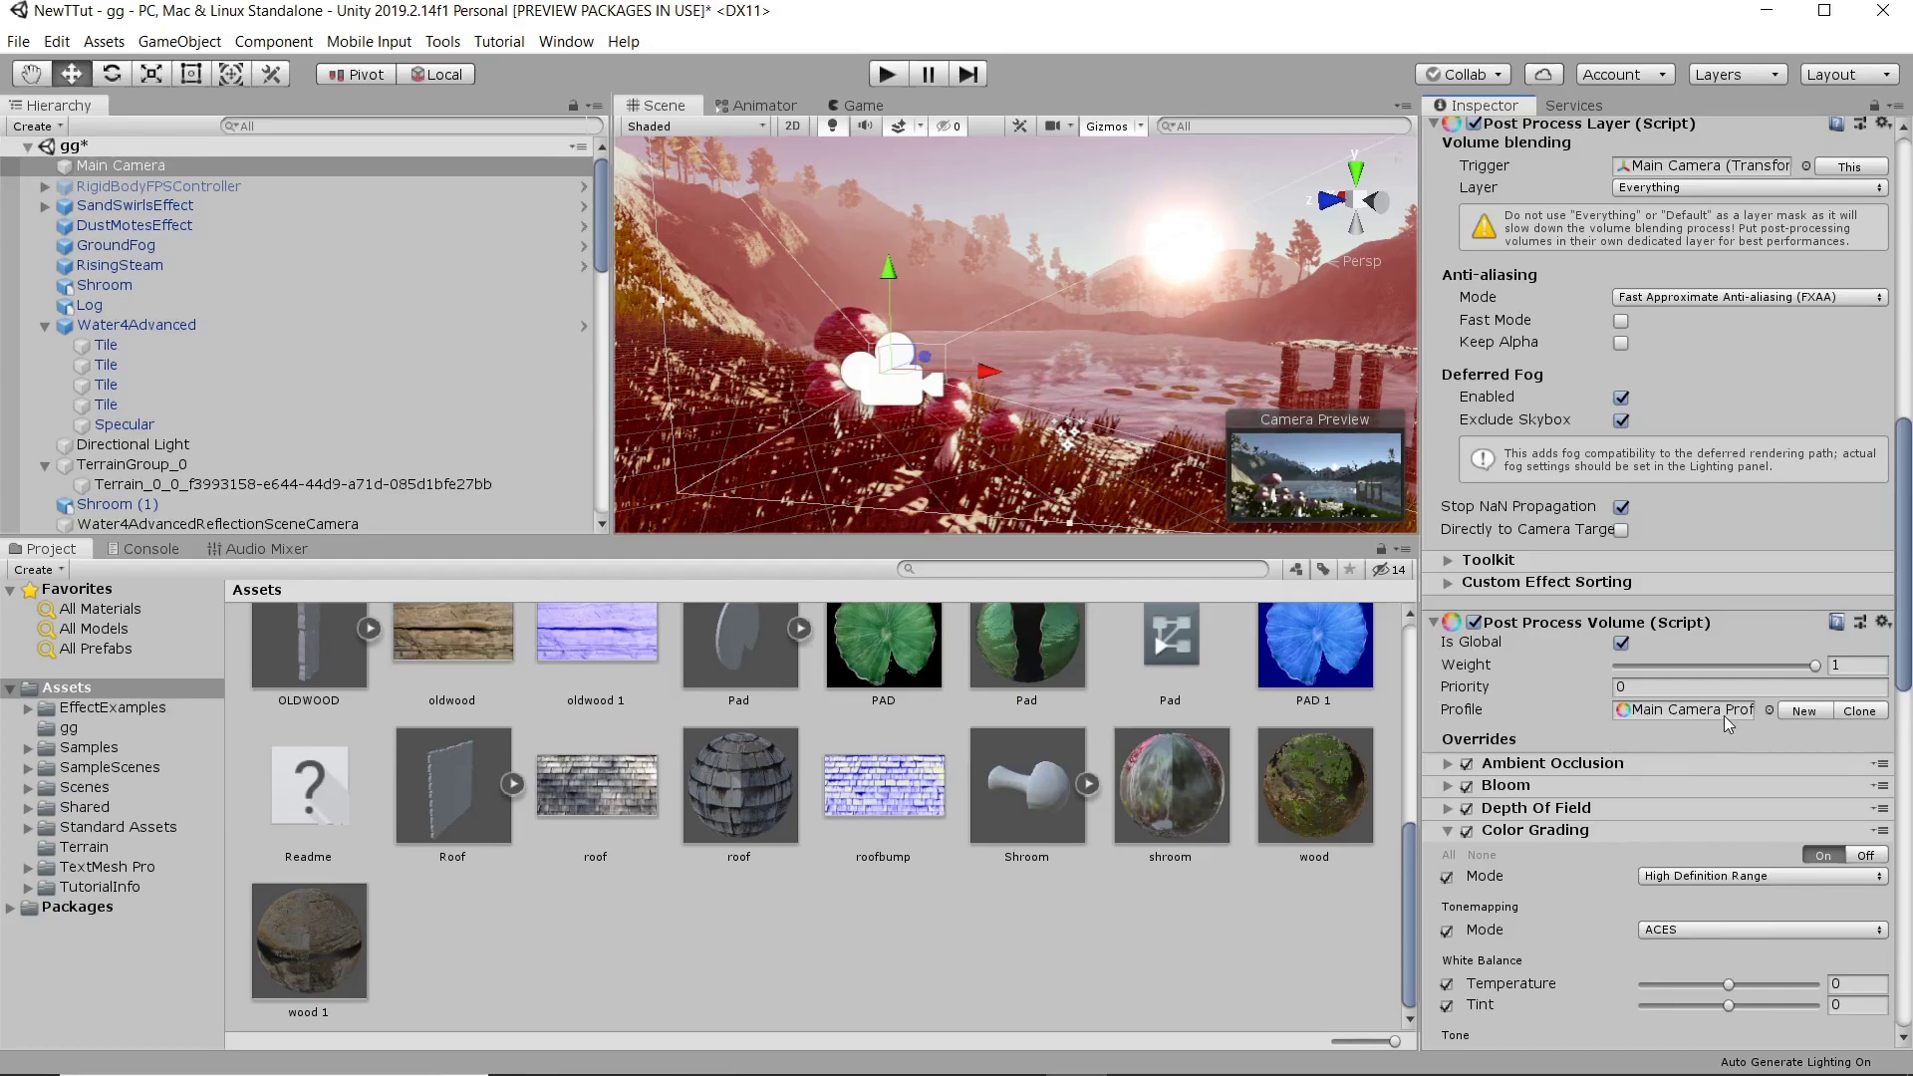
pyautogui.scroll(5, 1139, 894)
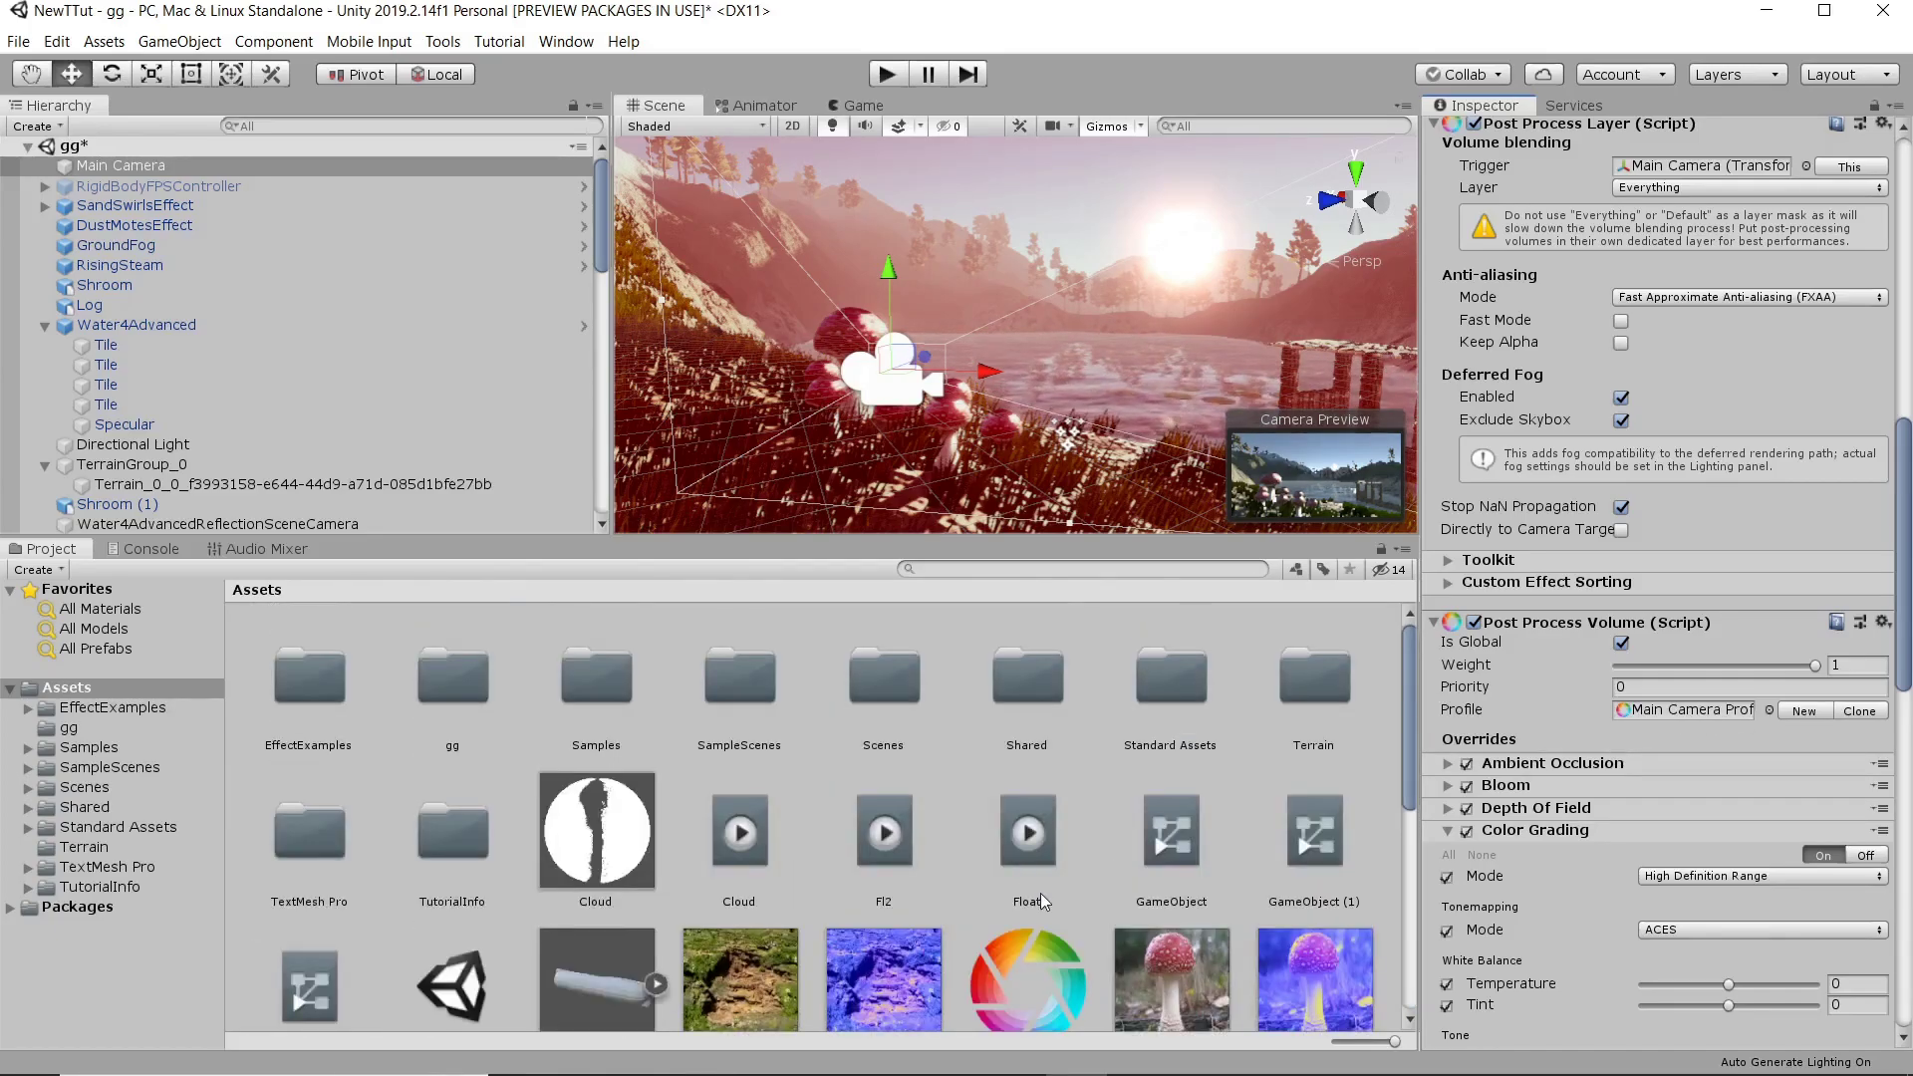
pyautogui.scroll(-2, 1057, 857)
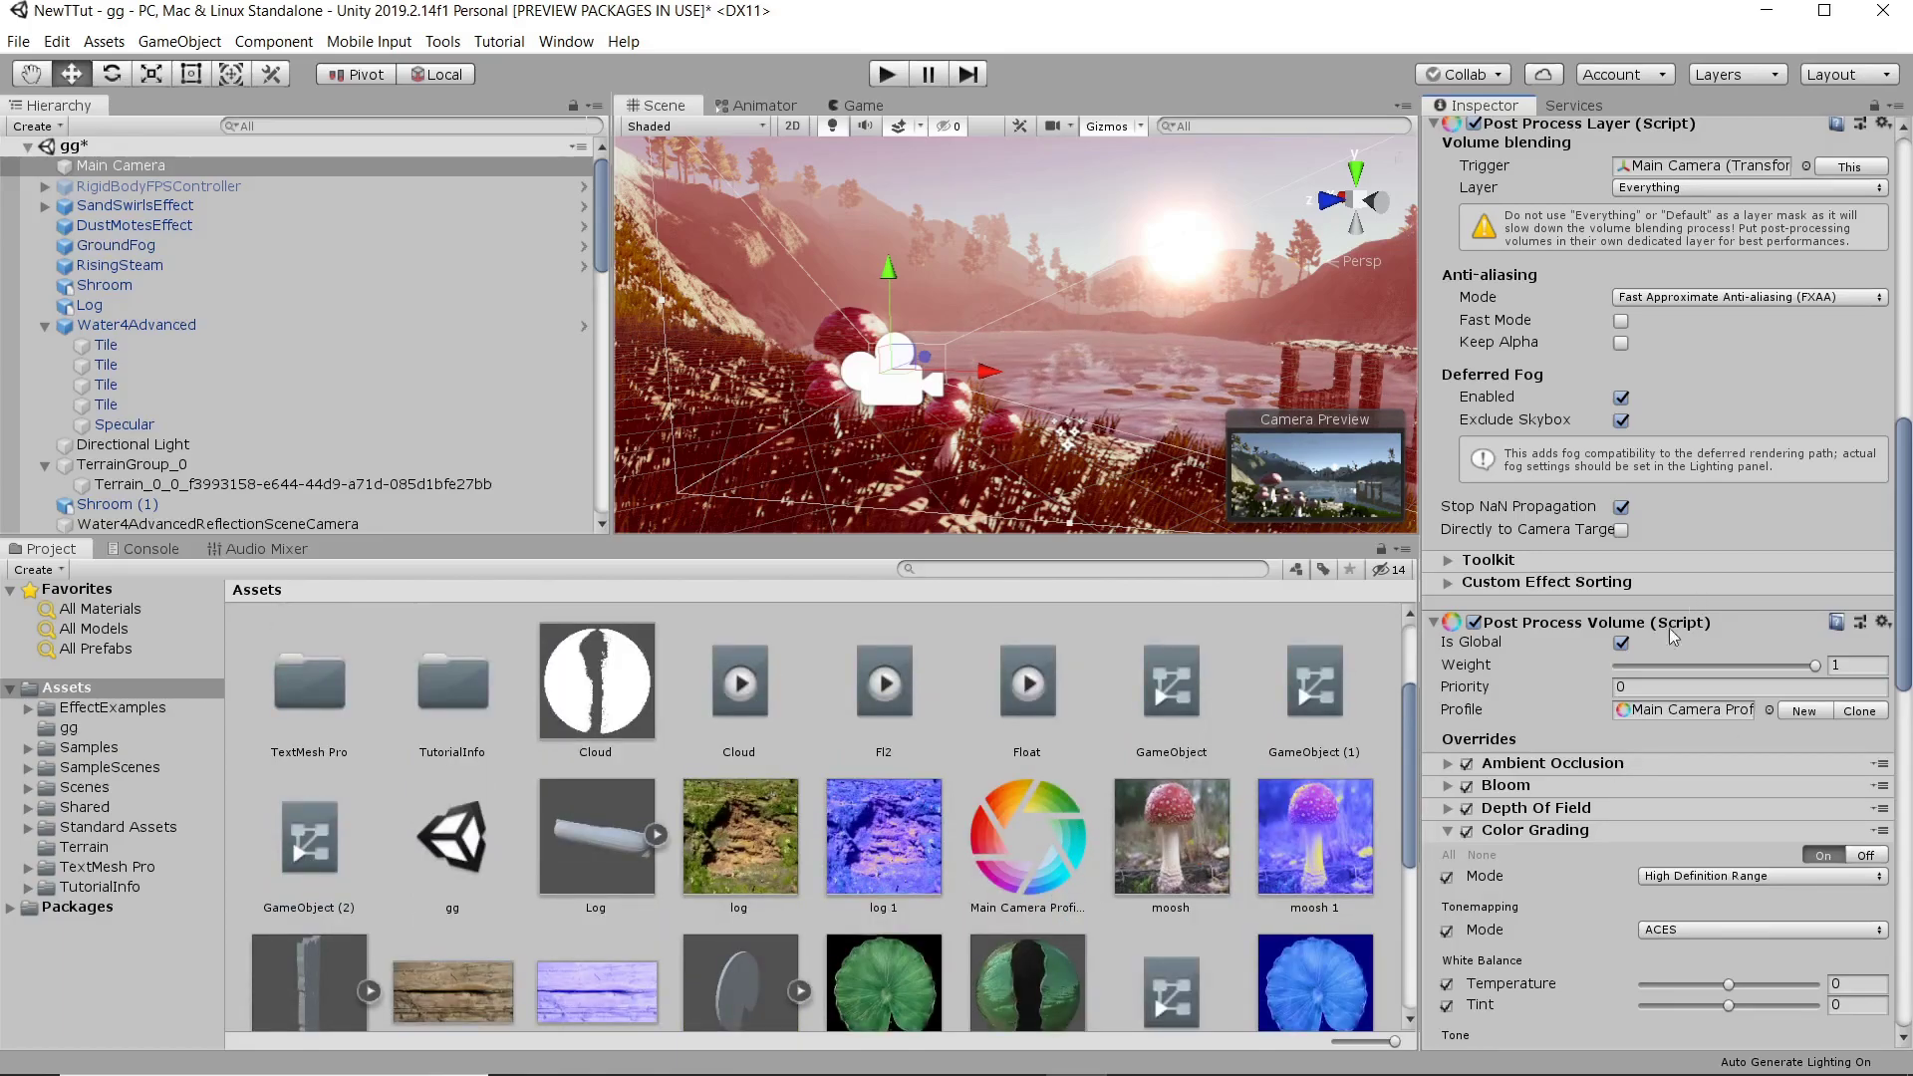
# Review the Post Process Layer's volume blending, anti-aliasing and fog settings, and the overrides in the Post Process Volume.
pyautogui.scroll(3, 1642, 670)
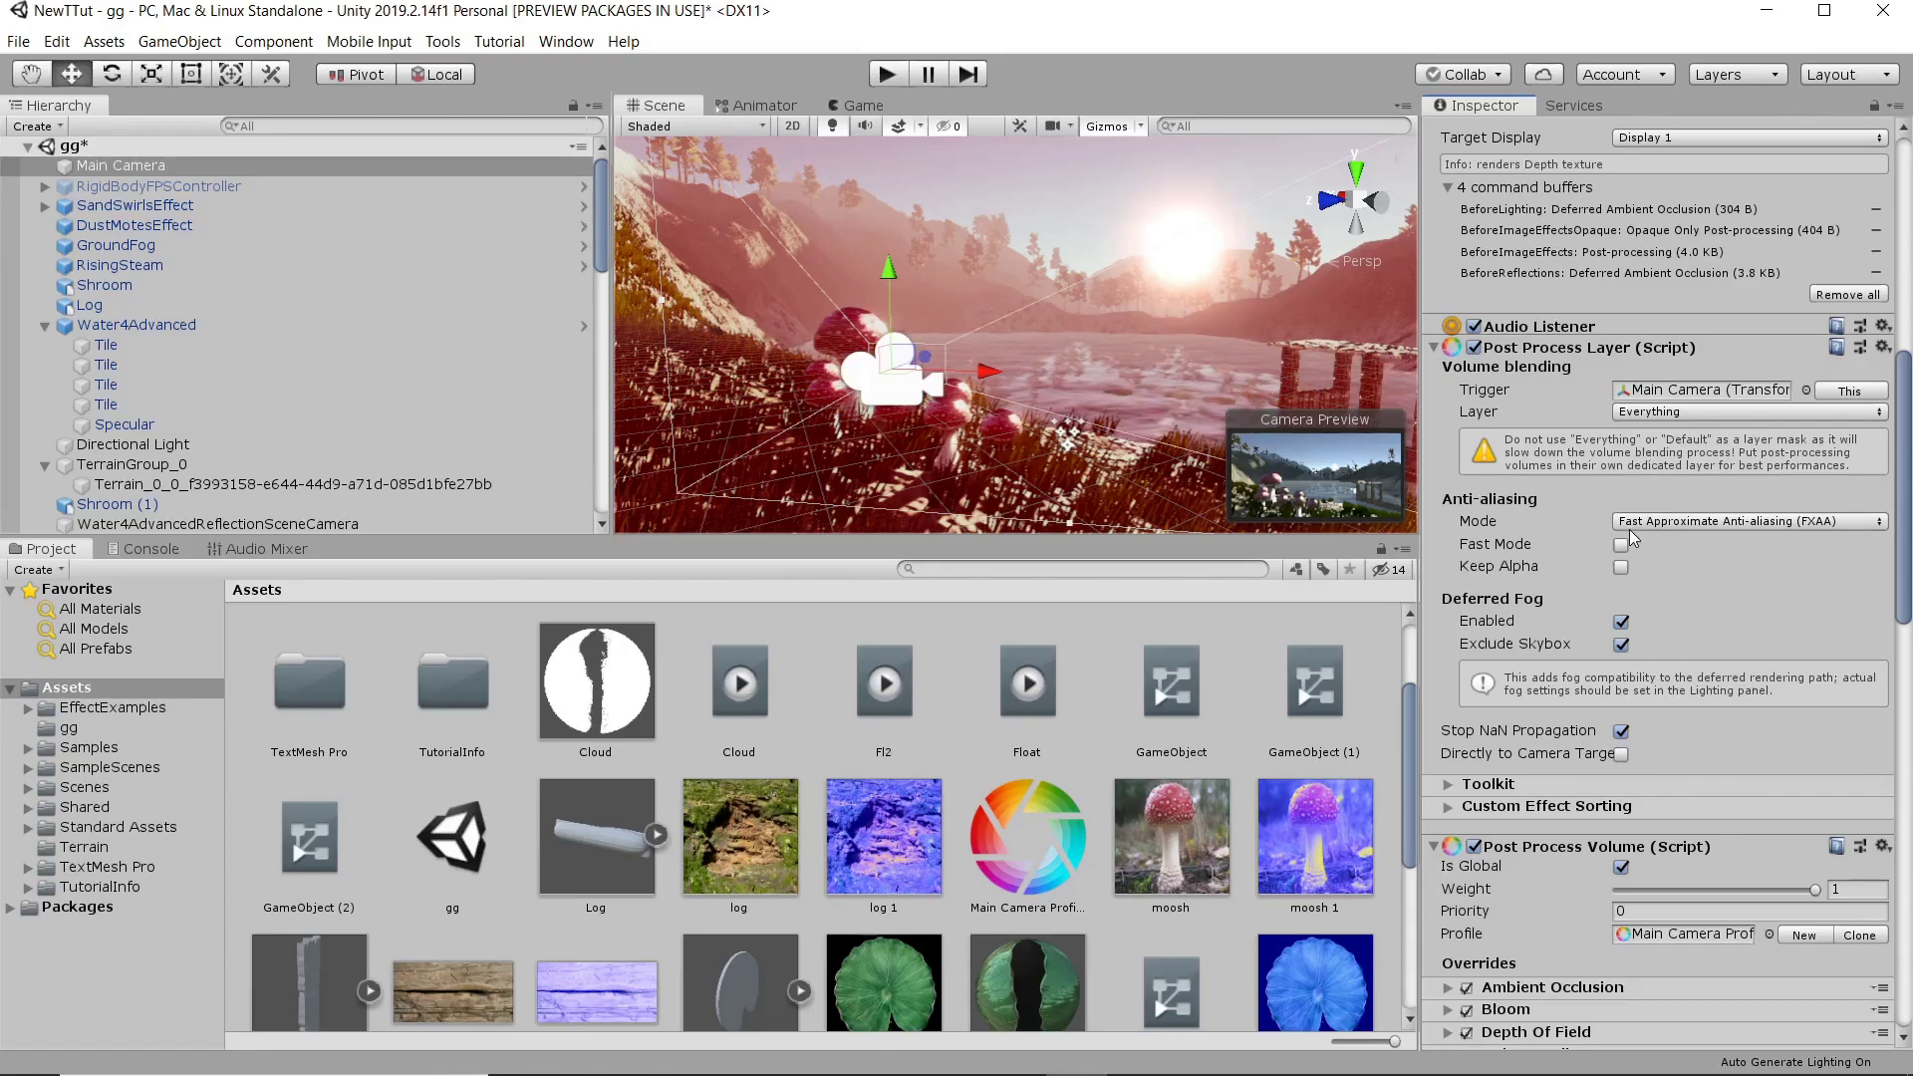
pyautogui.scroll(-5, 1642, 558)
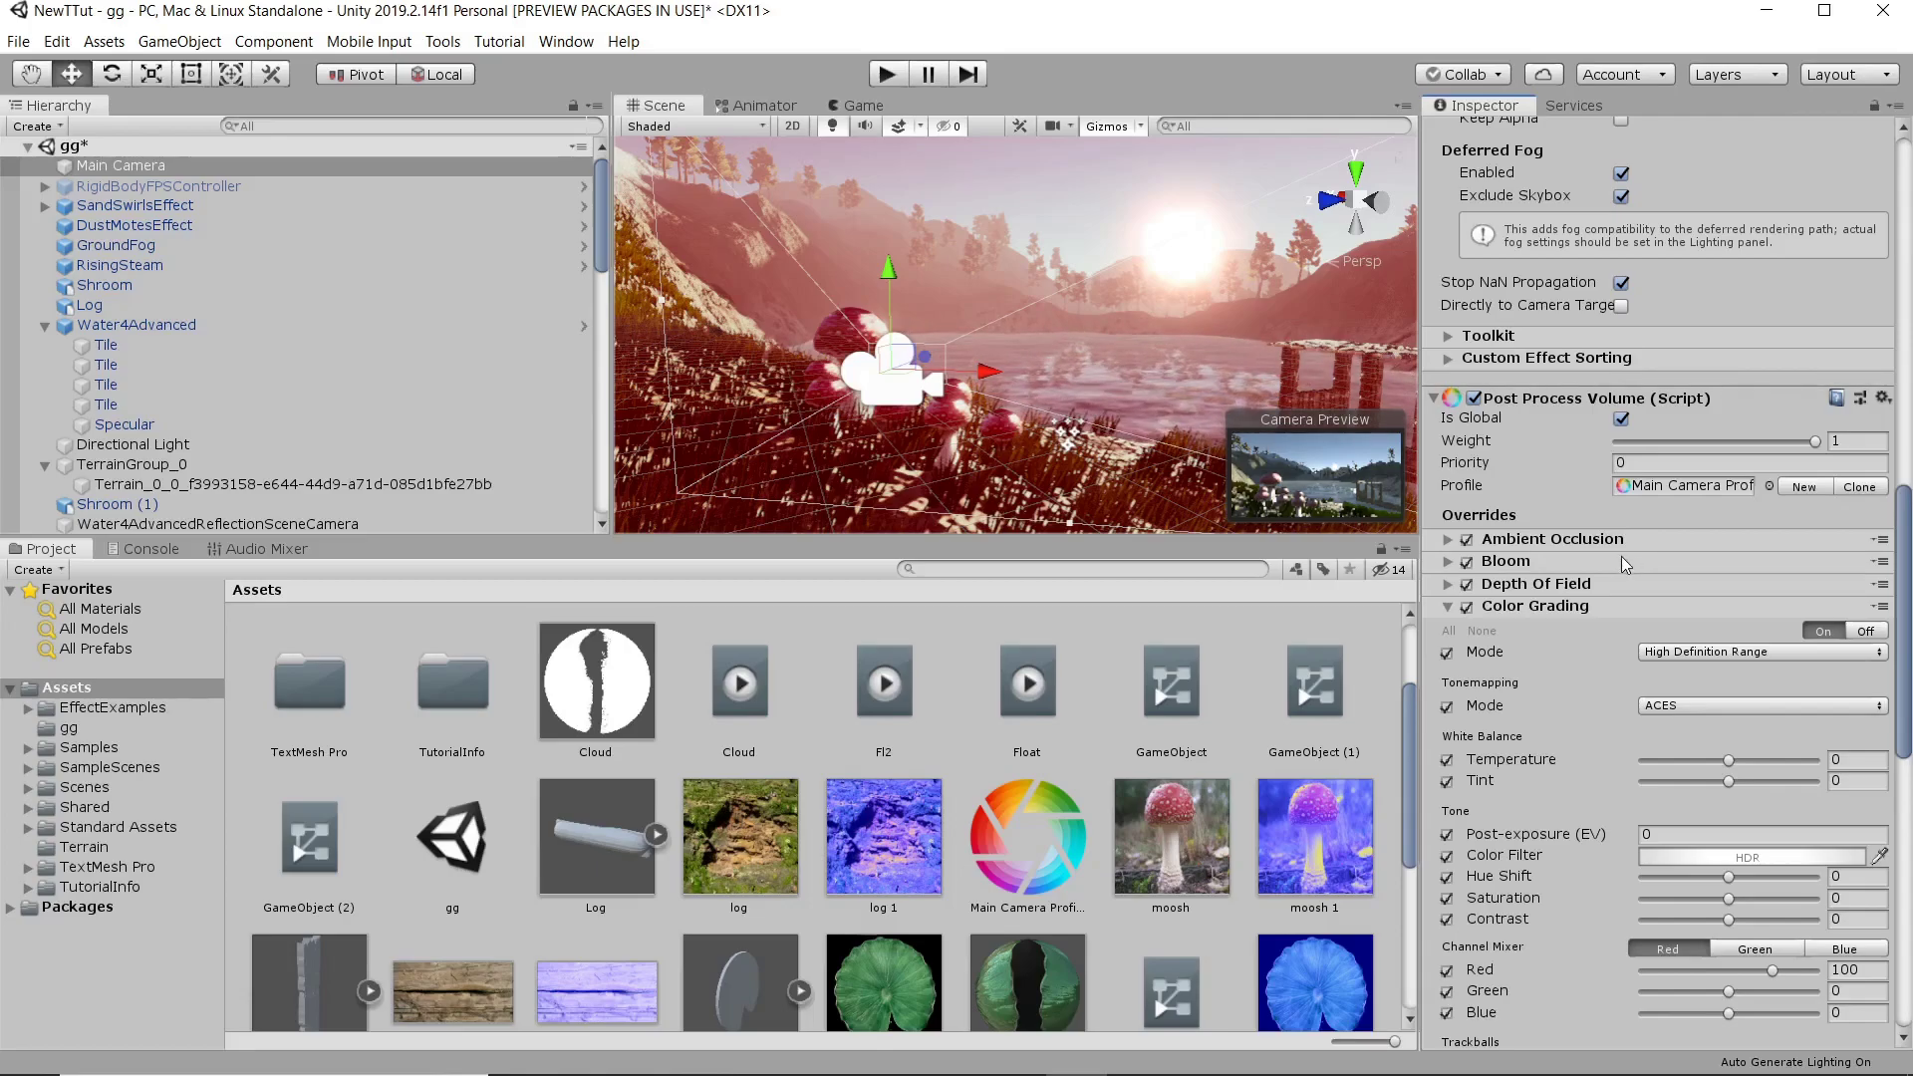
pyautogui.scroll(7, 1635, 548)
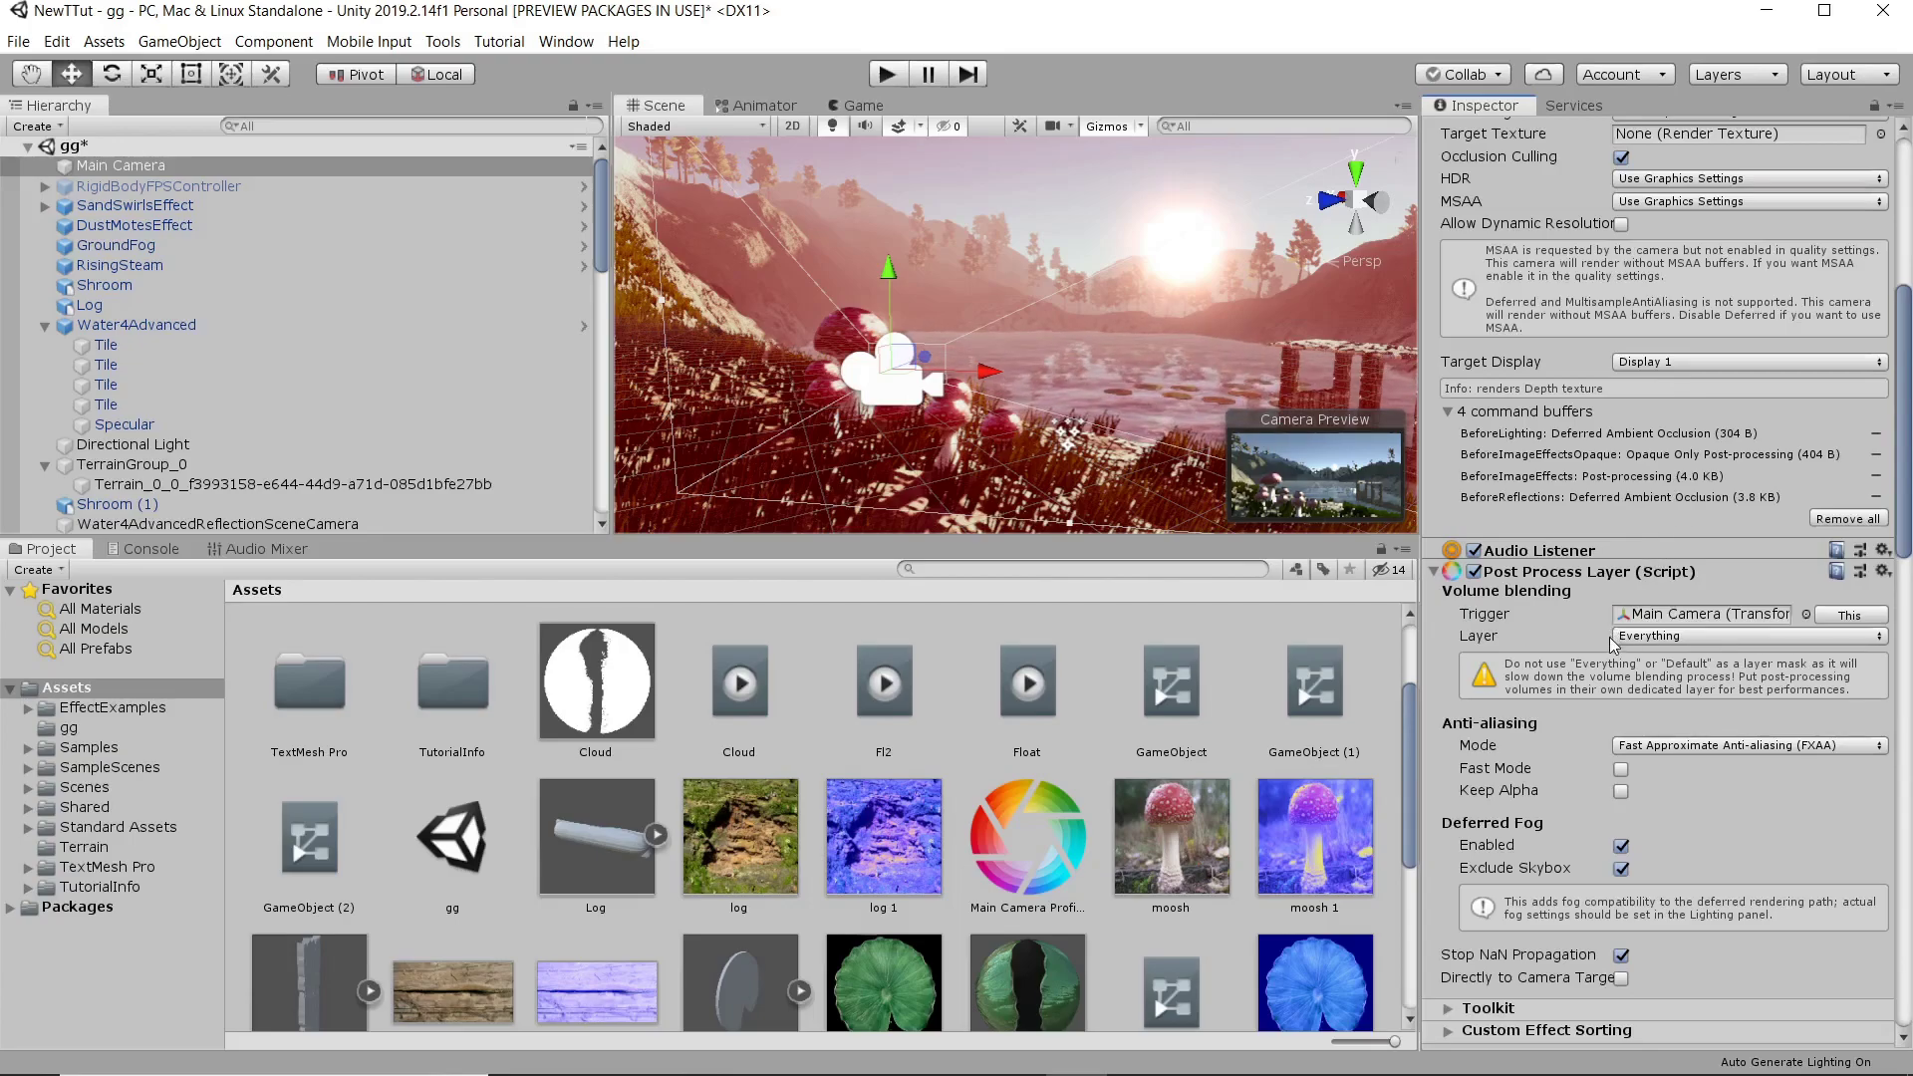
pyautogui.scroll(-14, 1611, 648)
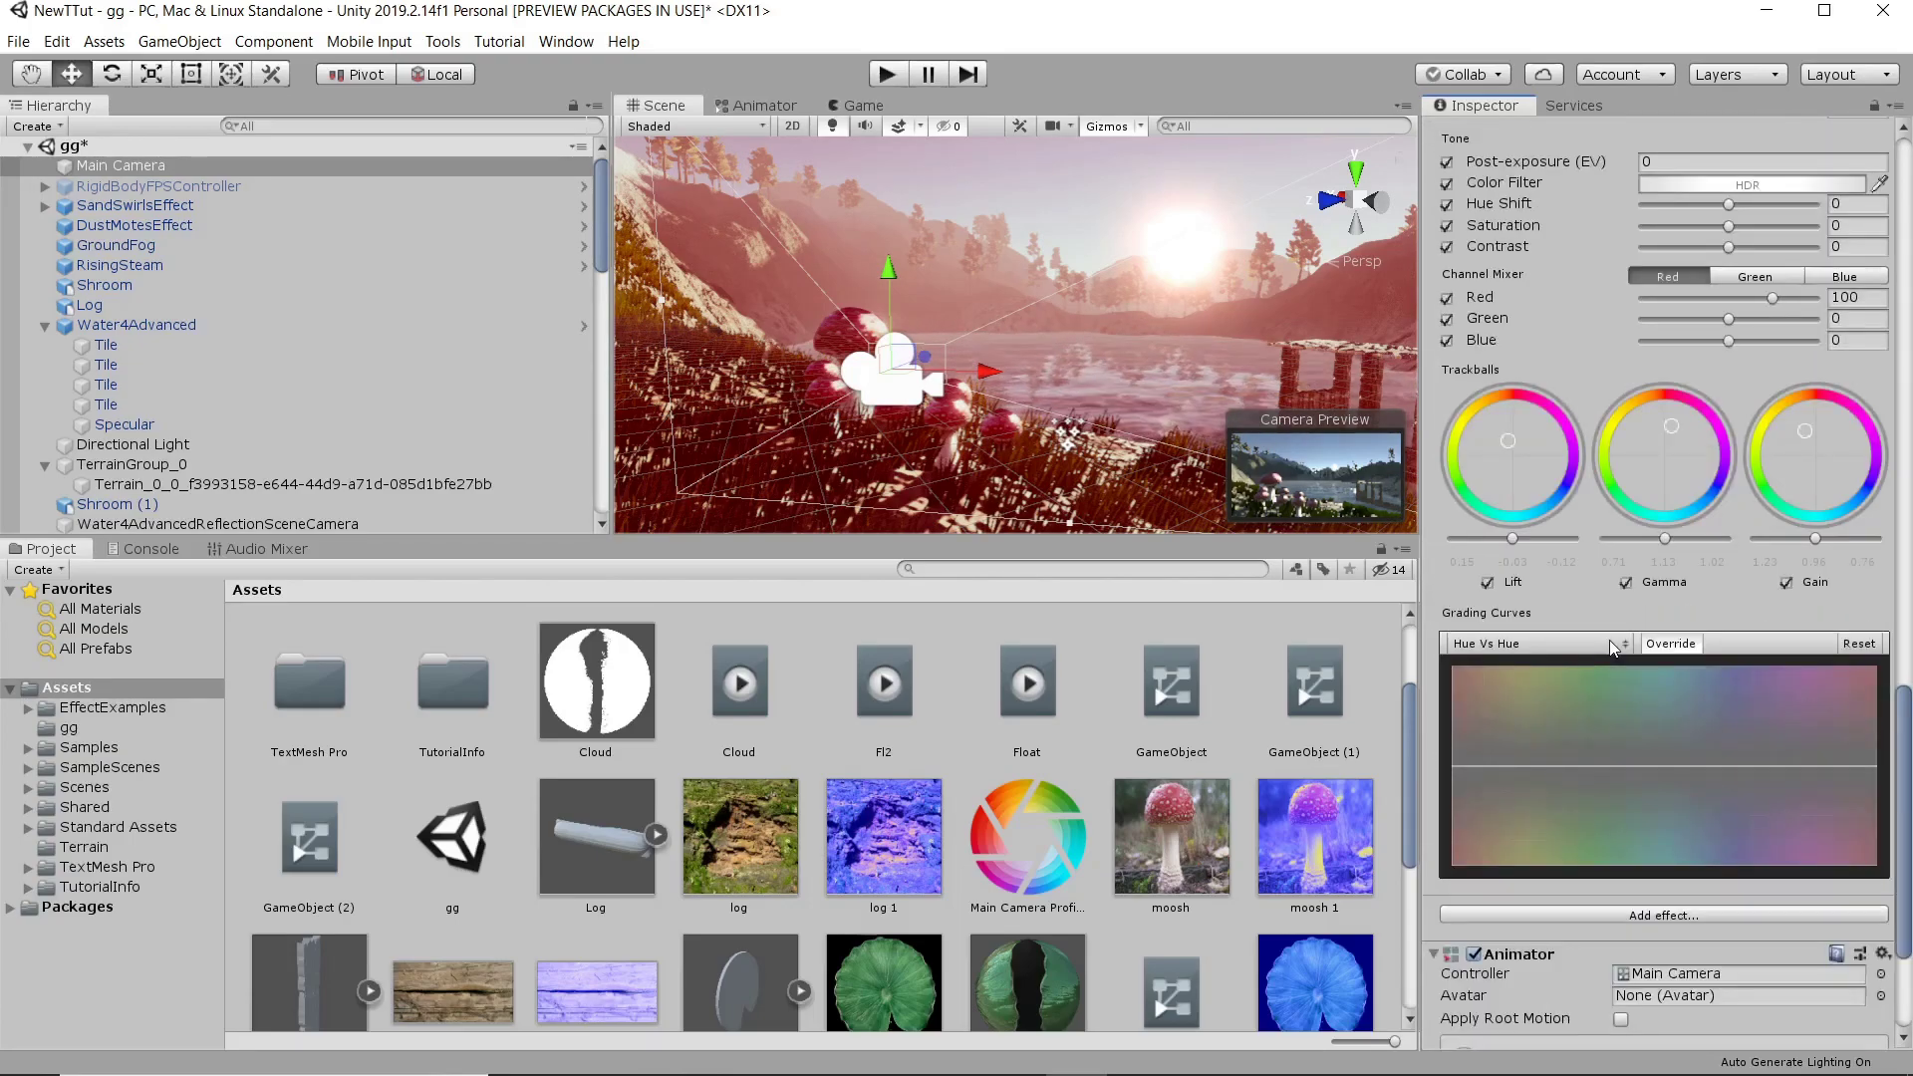
pyautogui.scroll(5, 1610, 643)
pyautogui.scroll(2, 1555, 503)
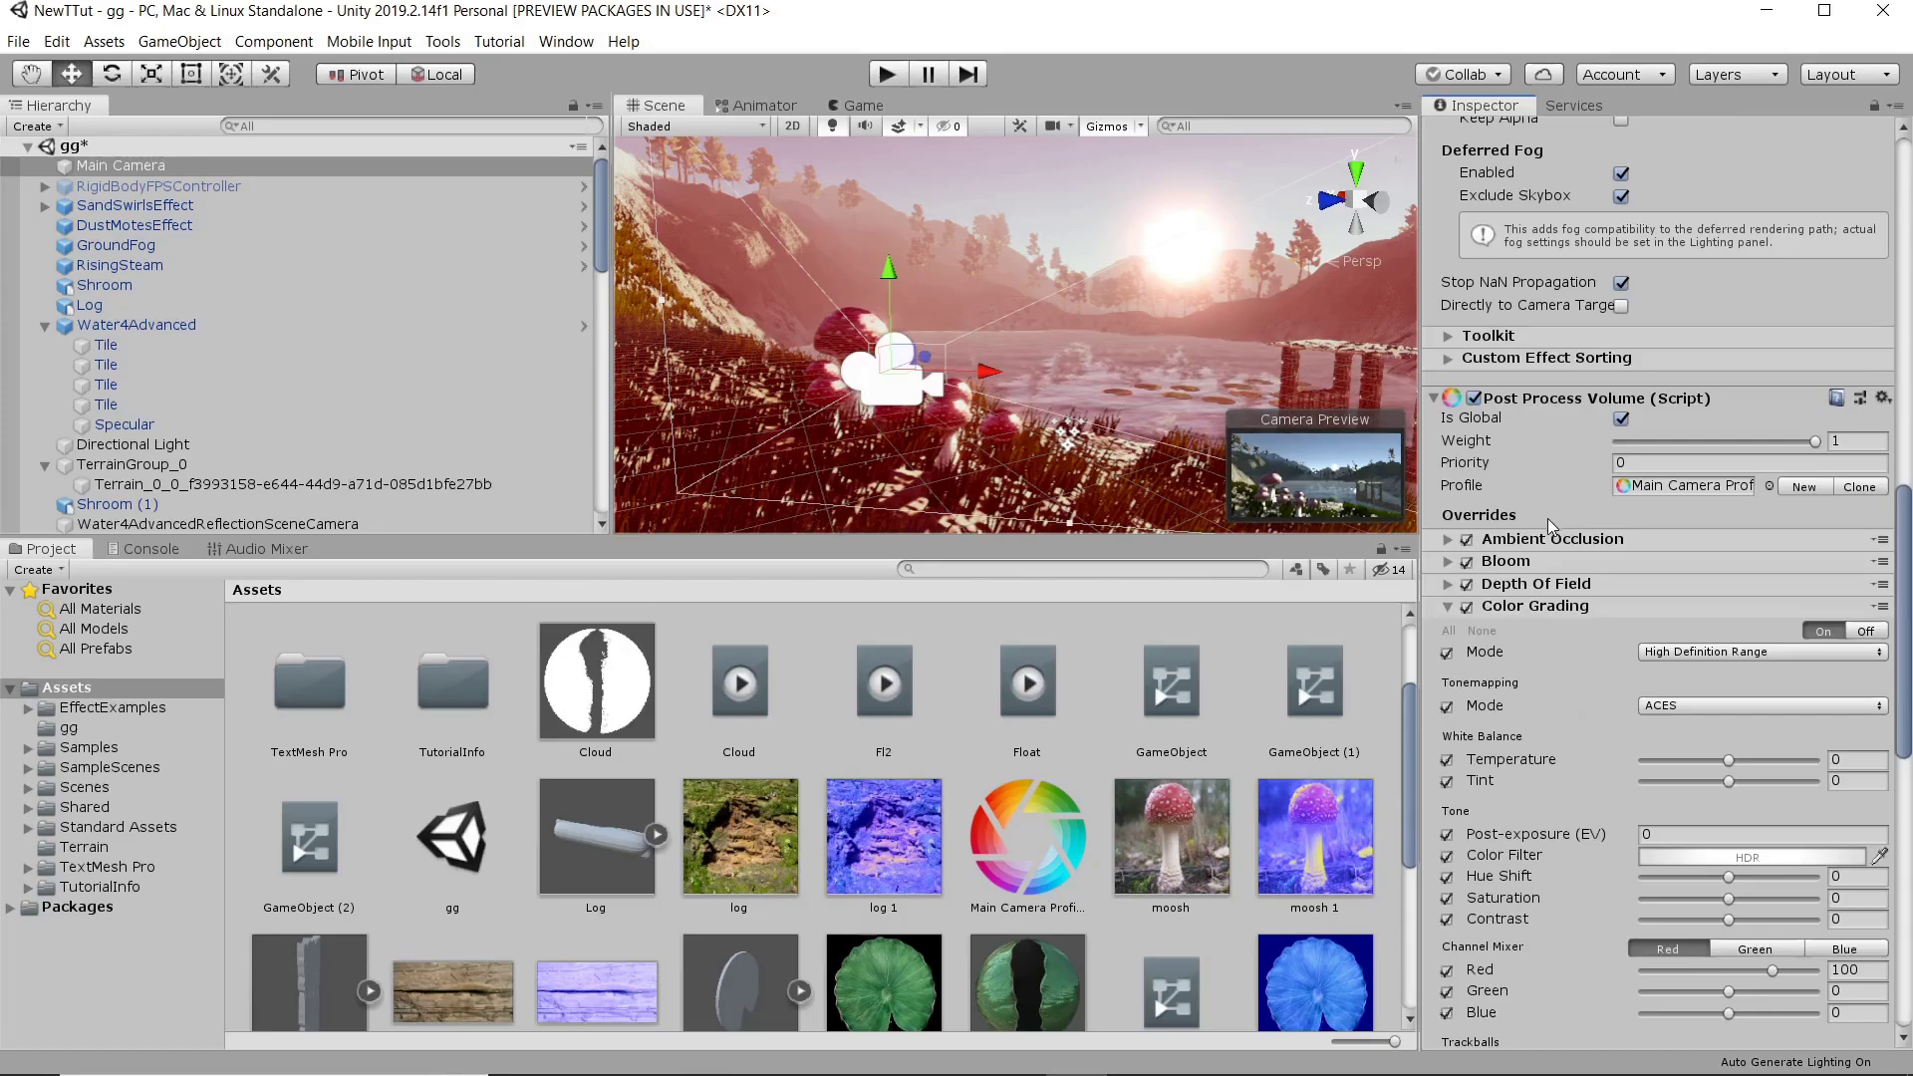
pyautogui.scroll(2, 1553, 492)
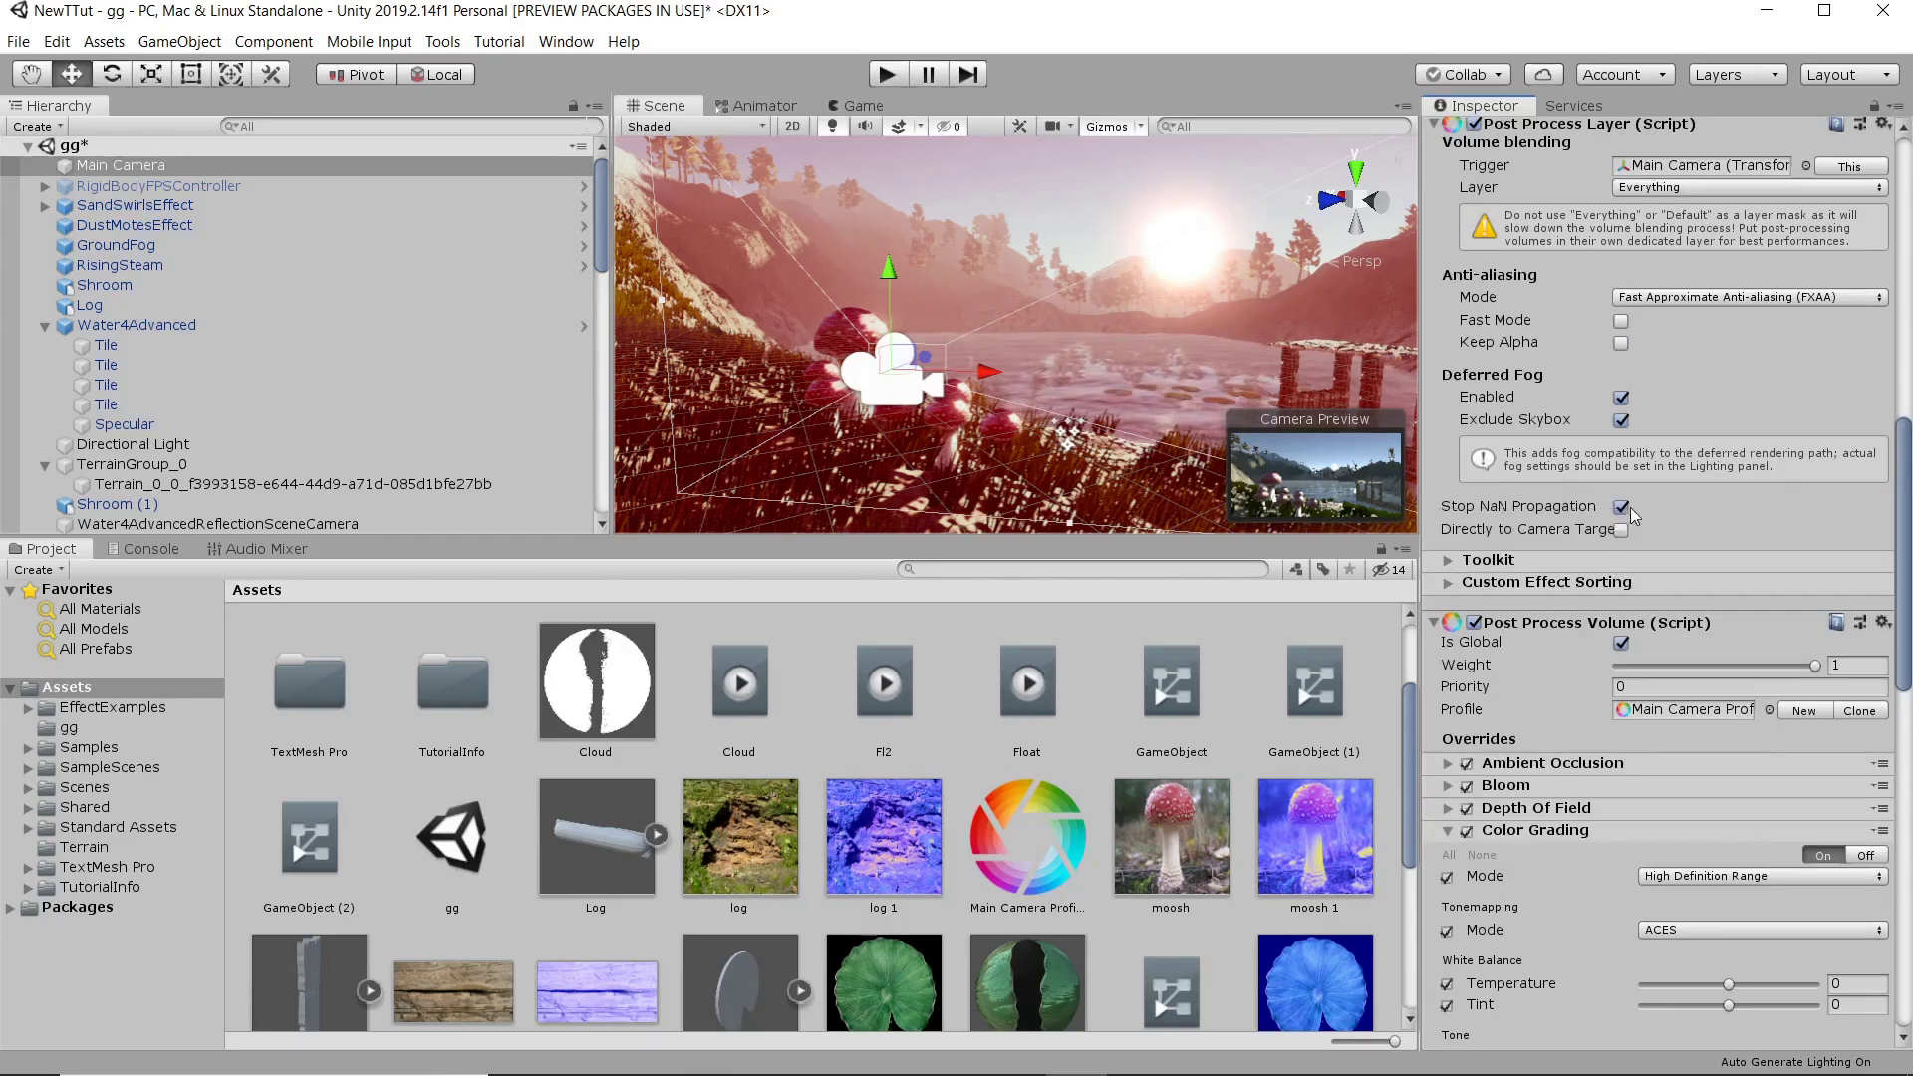
pyautogui.scroll(2, 1525, 423)
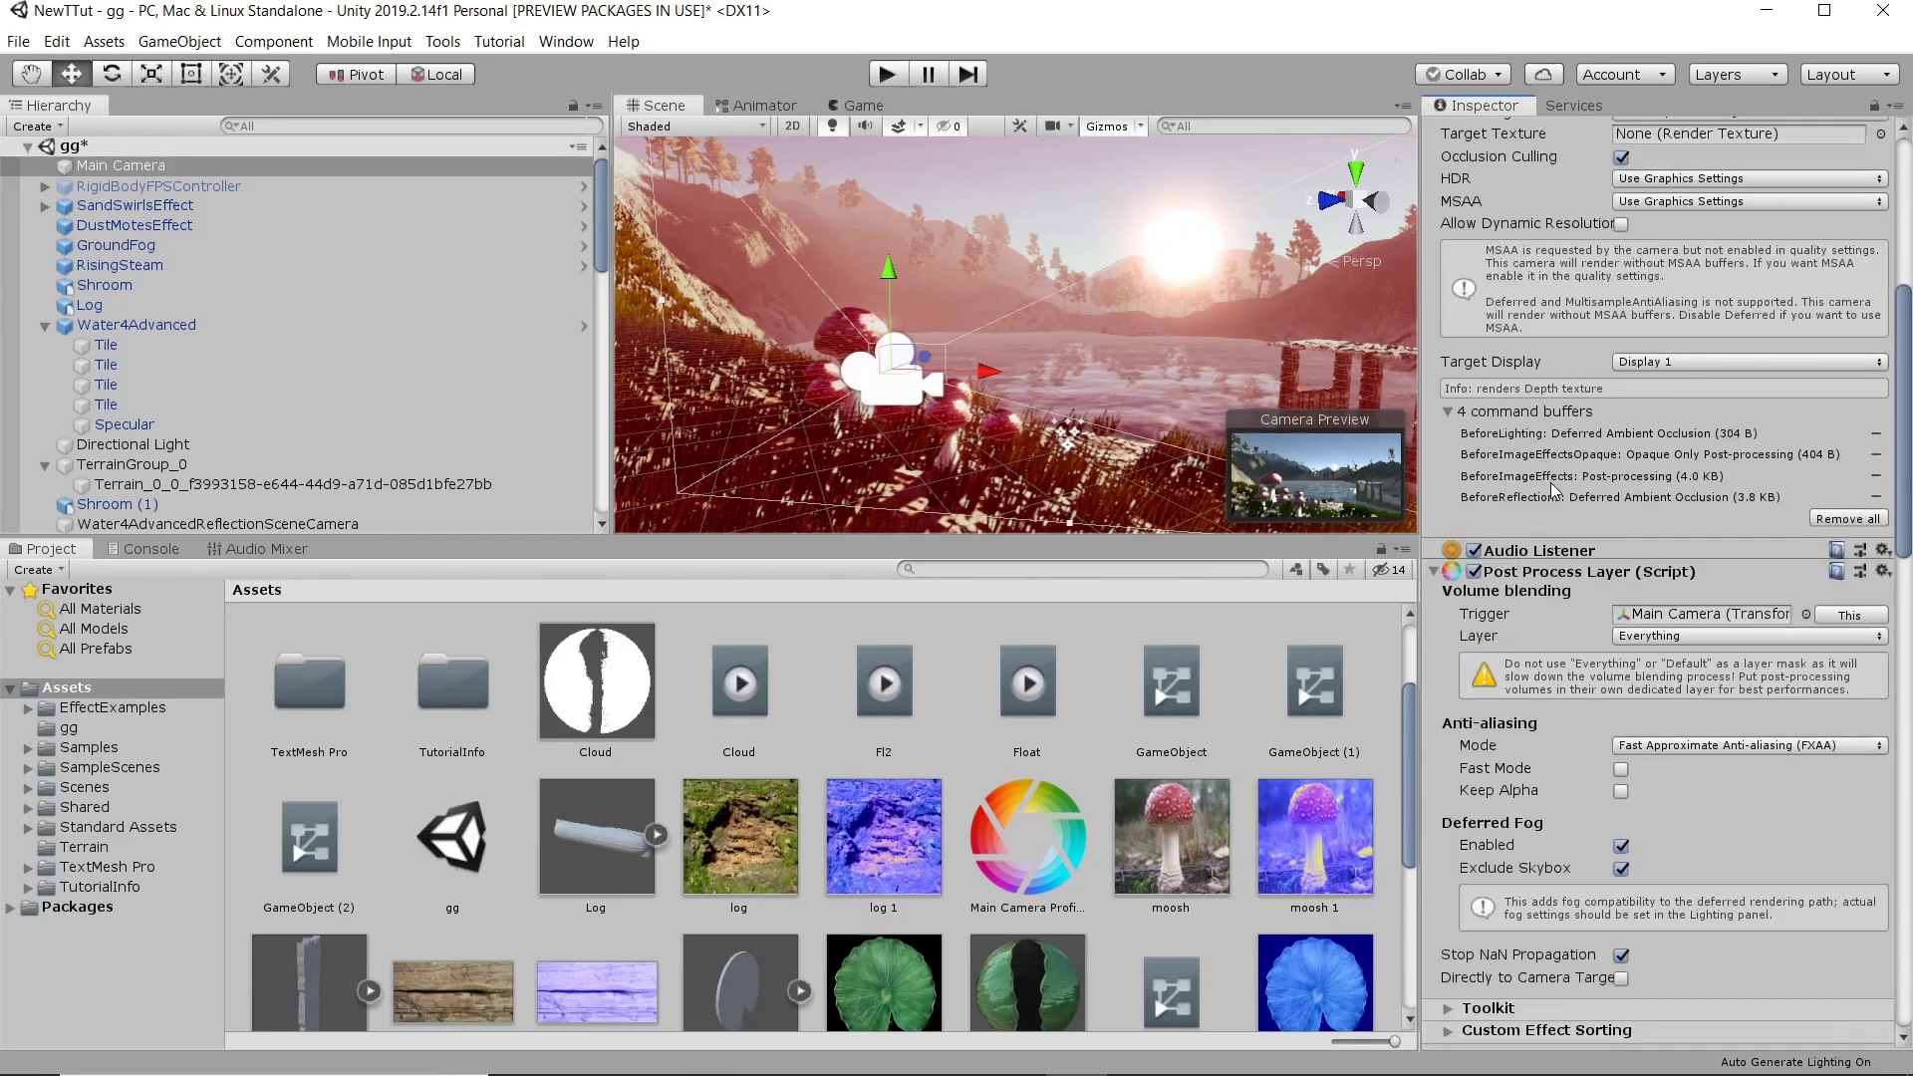
# Expand the Ambient Occlusion override in the Post Process Volume and look over the override settings.
pyautogui.scroll(-4, 1556, 498)
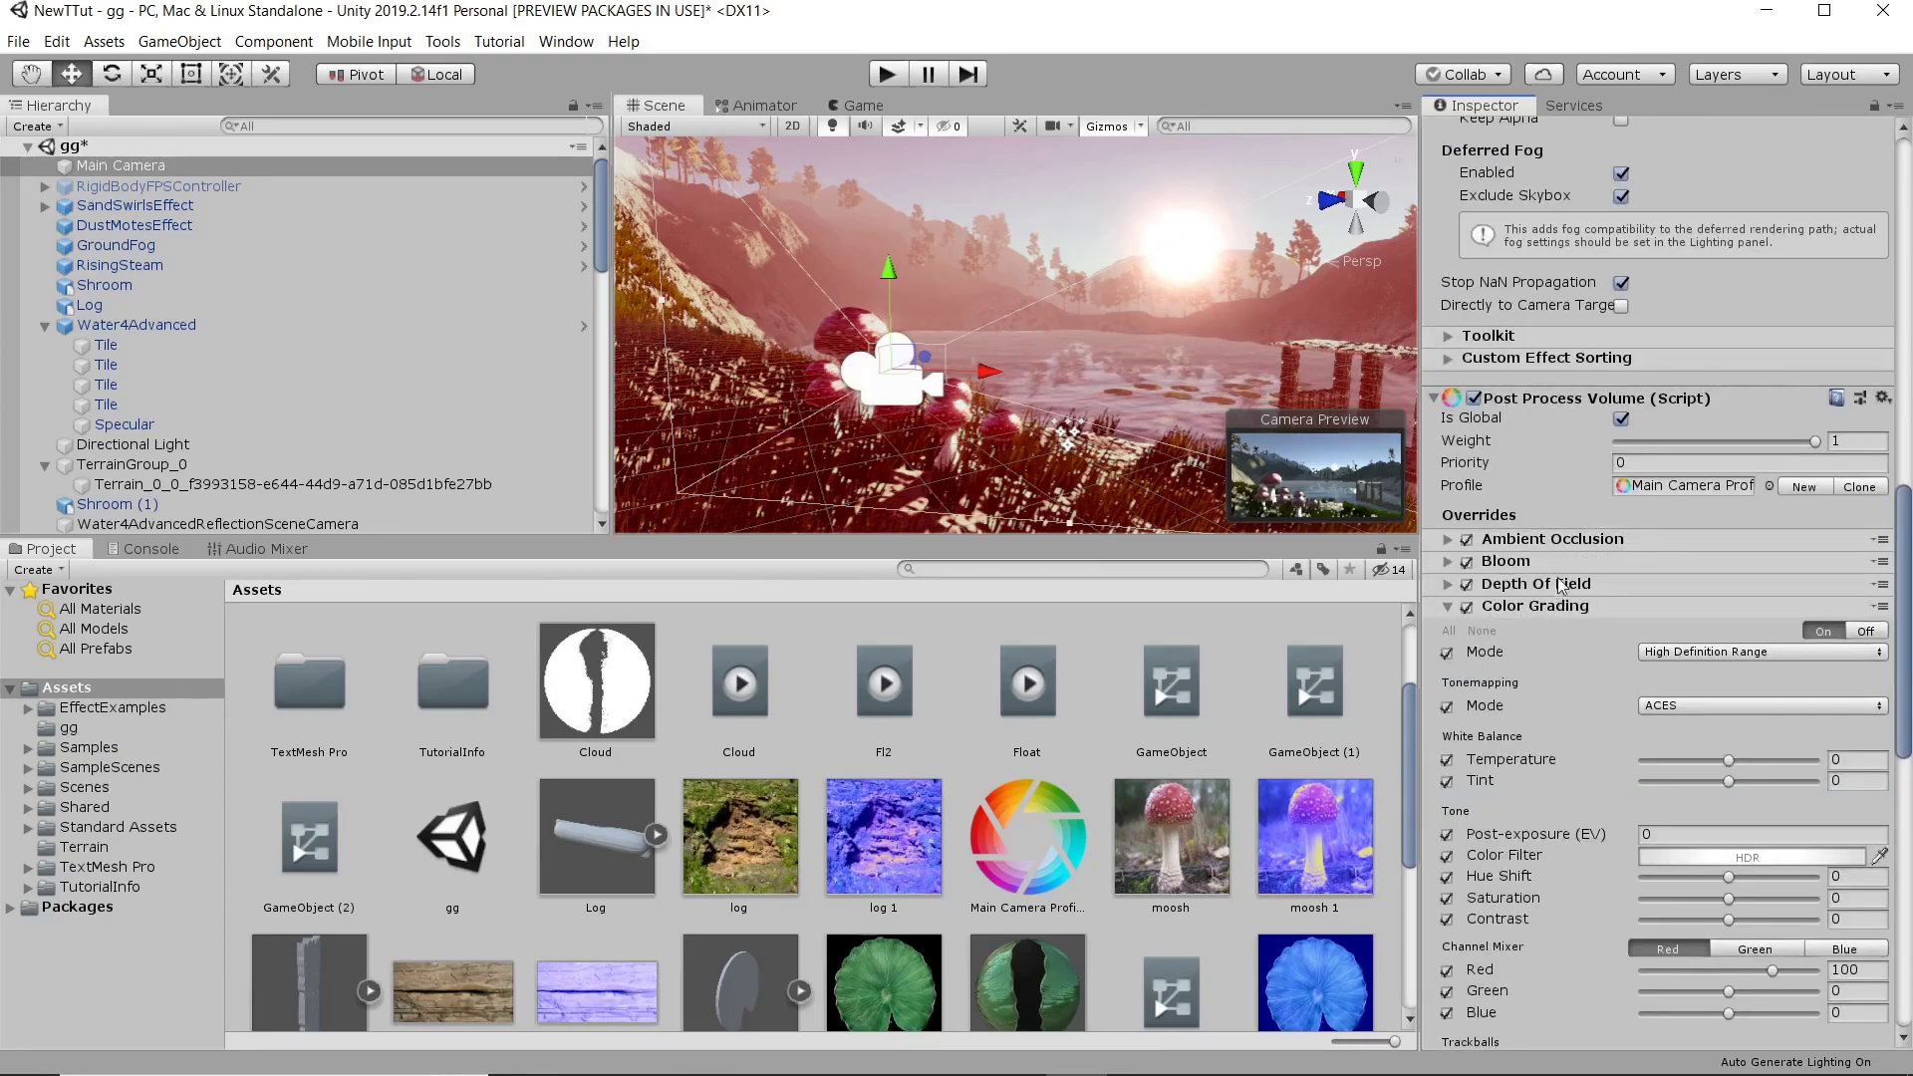
pyautogui.click(1449, 541)
pyautogui.scroll(-6, 1564, 540)
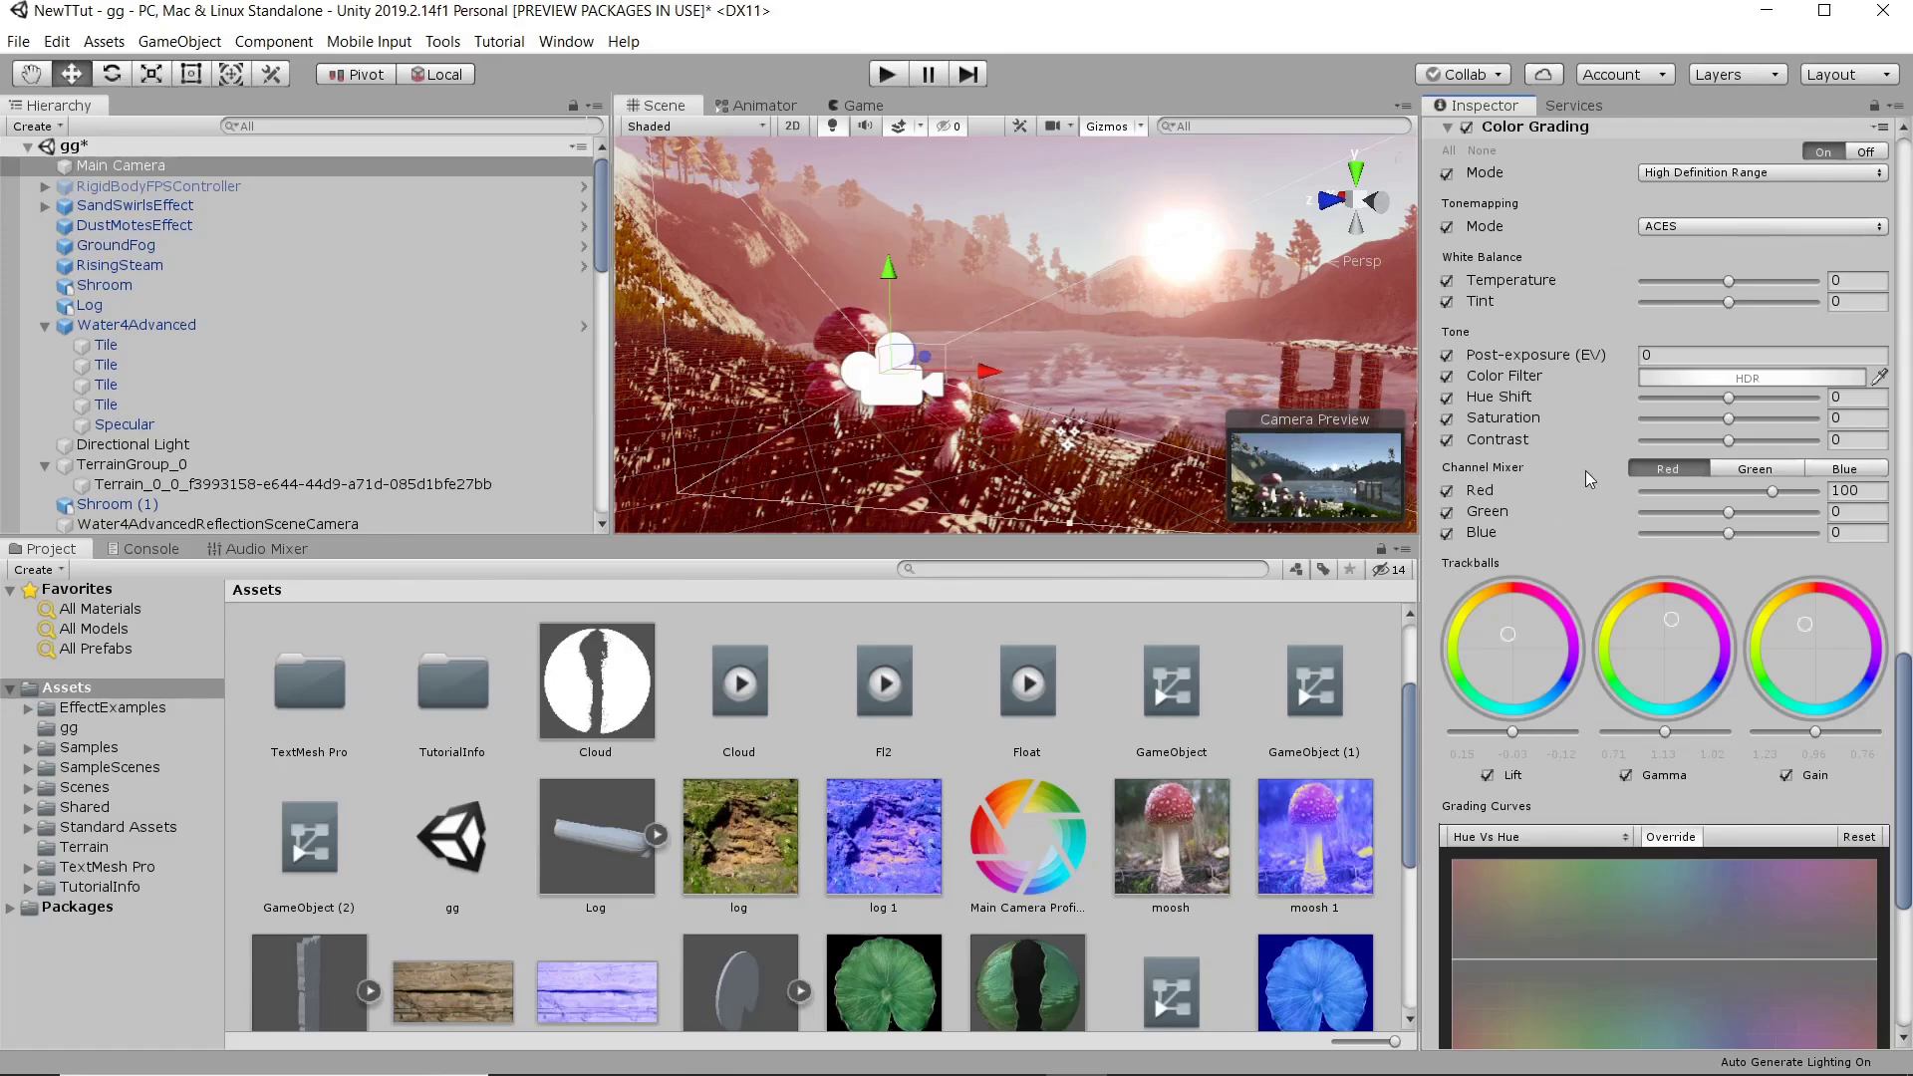
# Check which Unity effects can be added to the Post Process Volume, without adding any, and return to its overrides.
pyautogui.scroll(-4, 1586, 473)
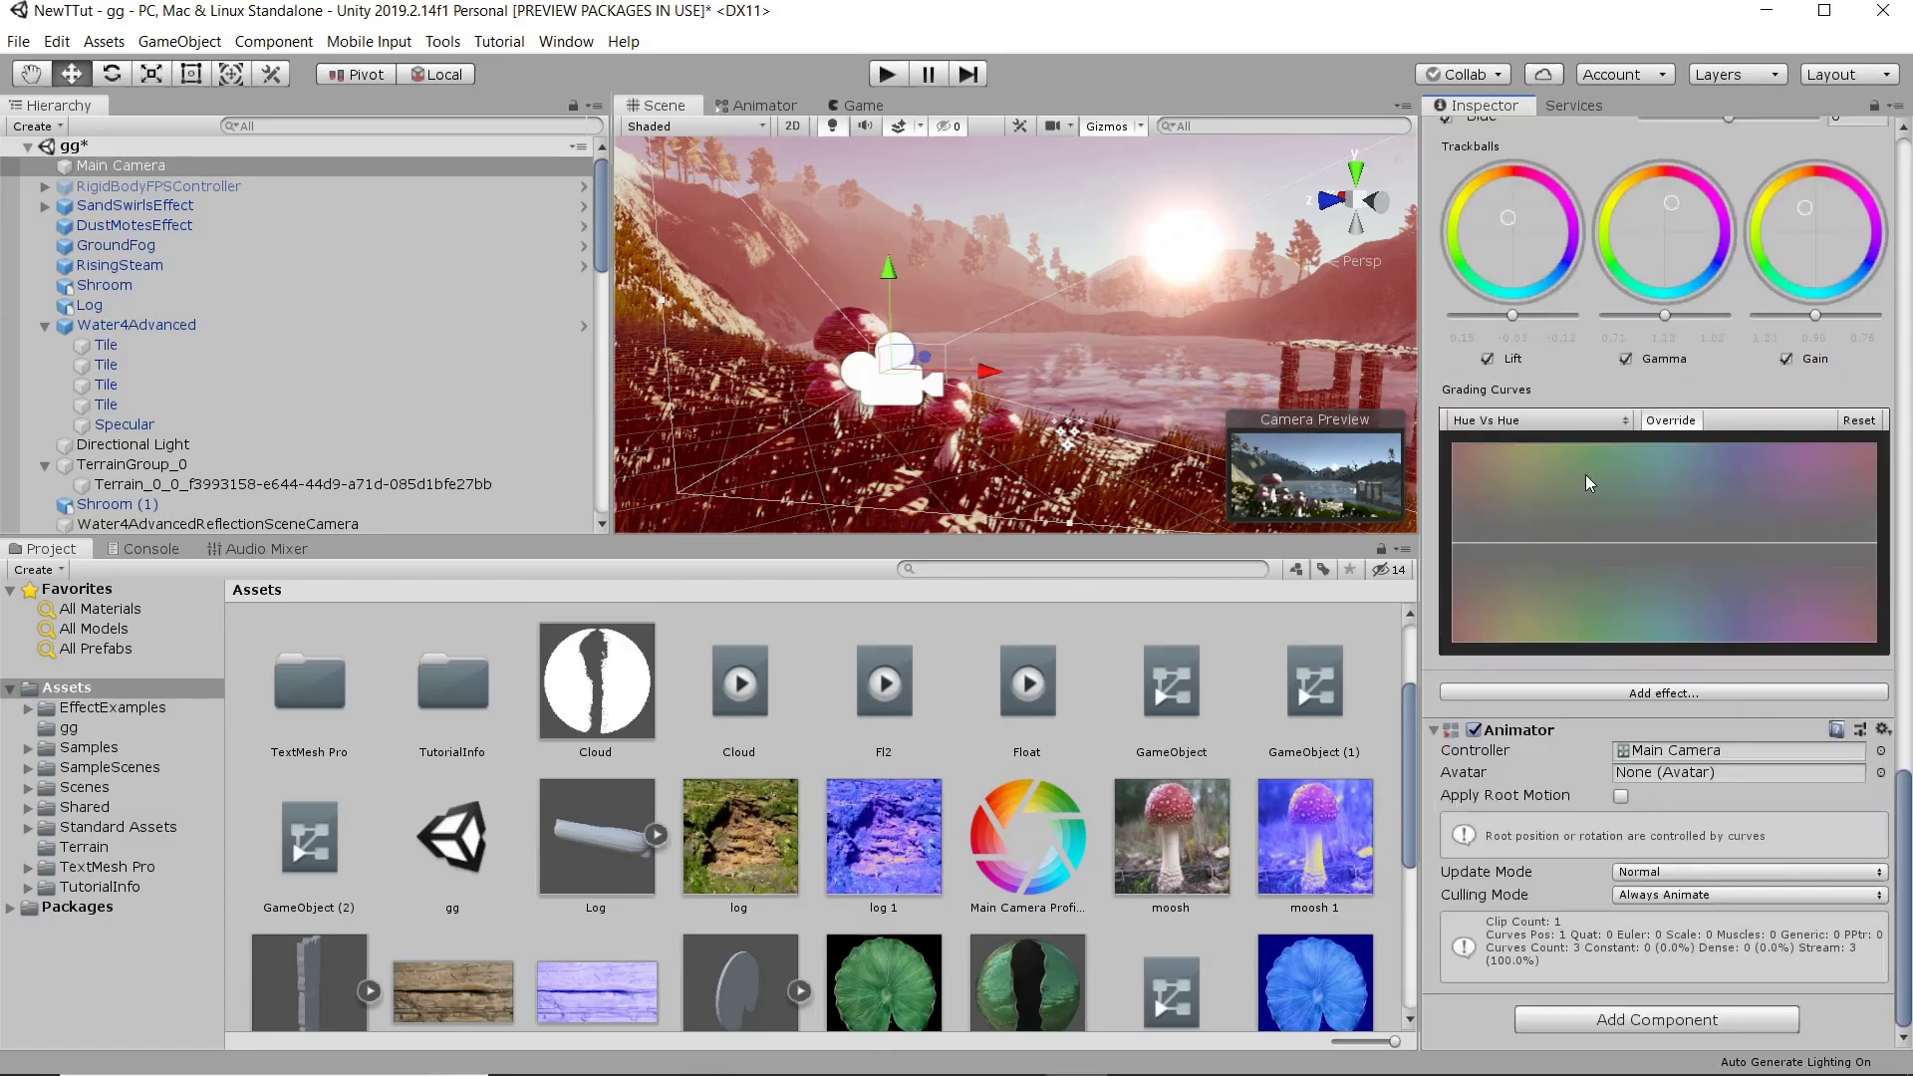
pyautogui.click(1652, 694)
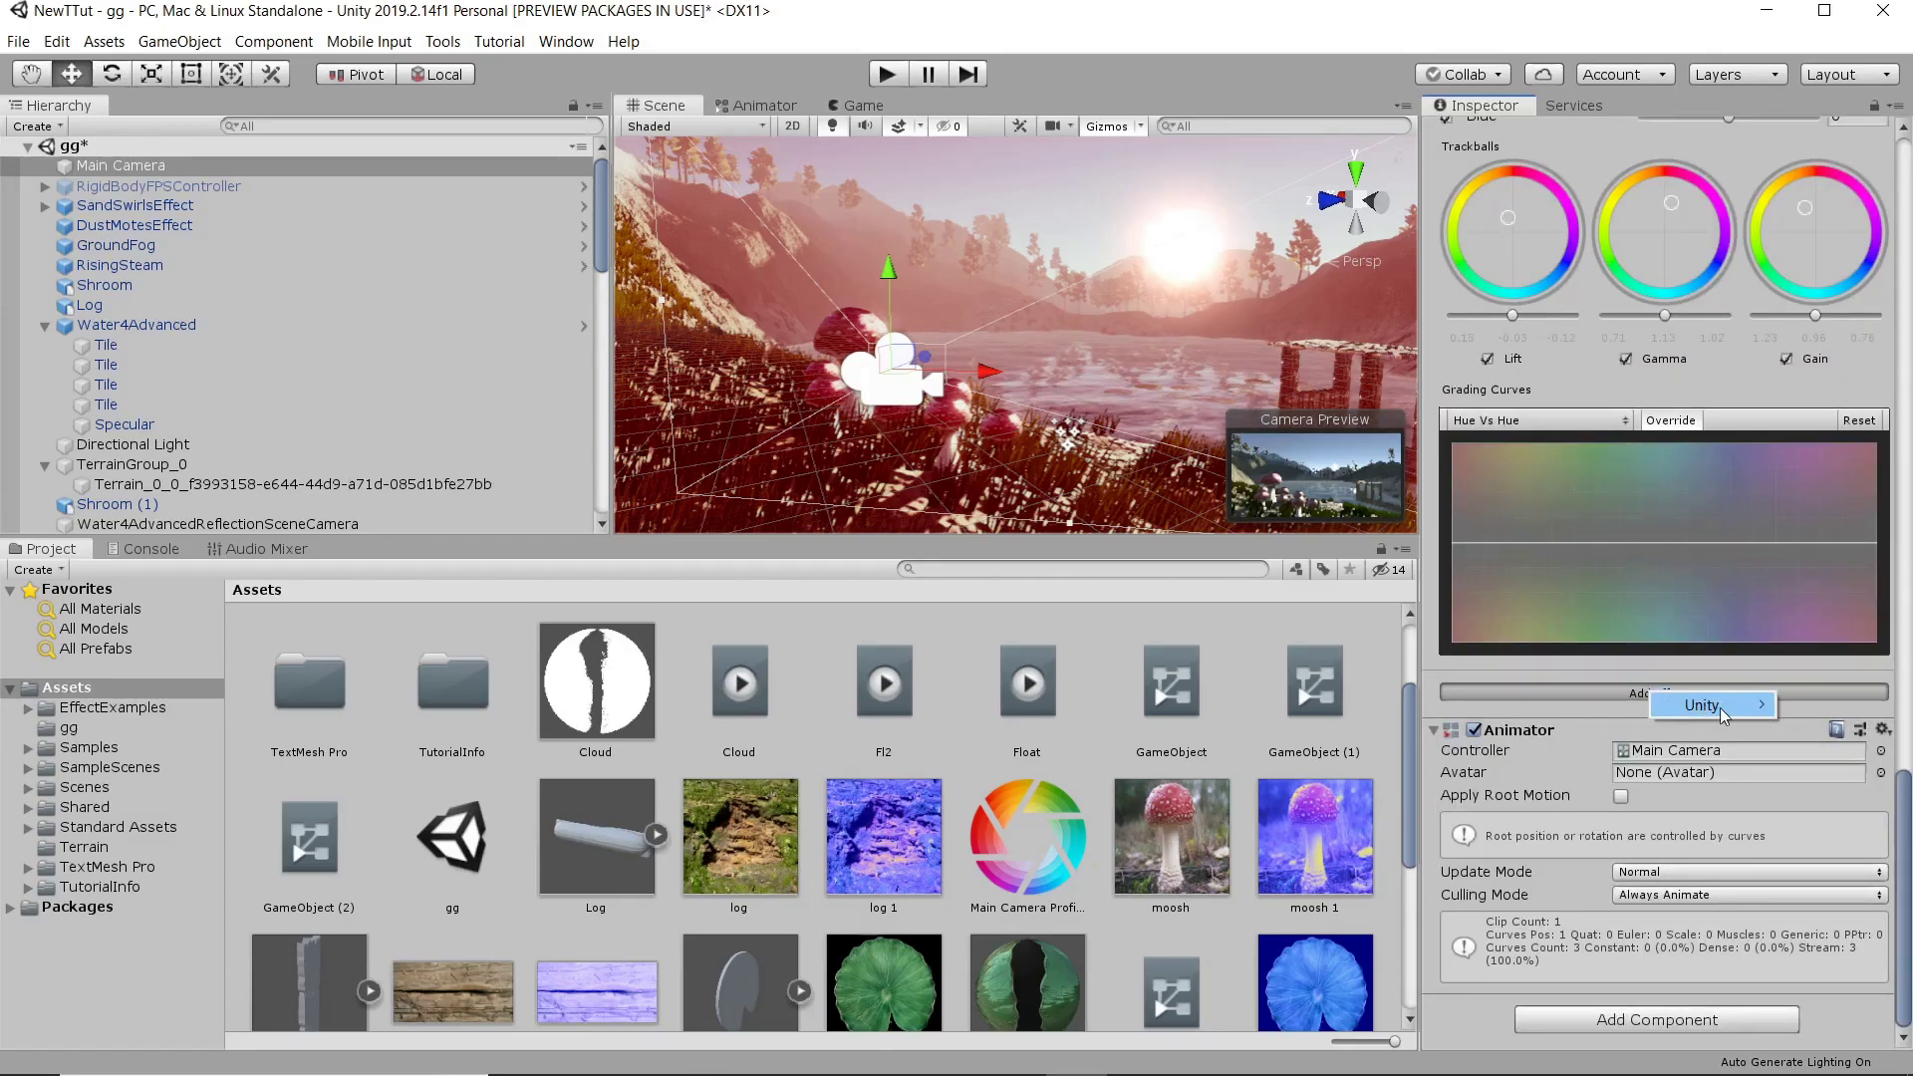
pyautogui.moveTo(1723, 712)
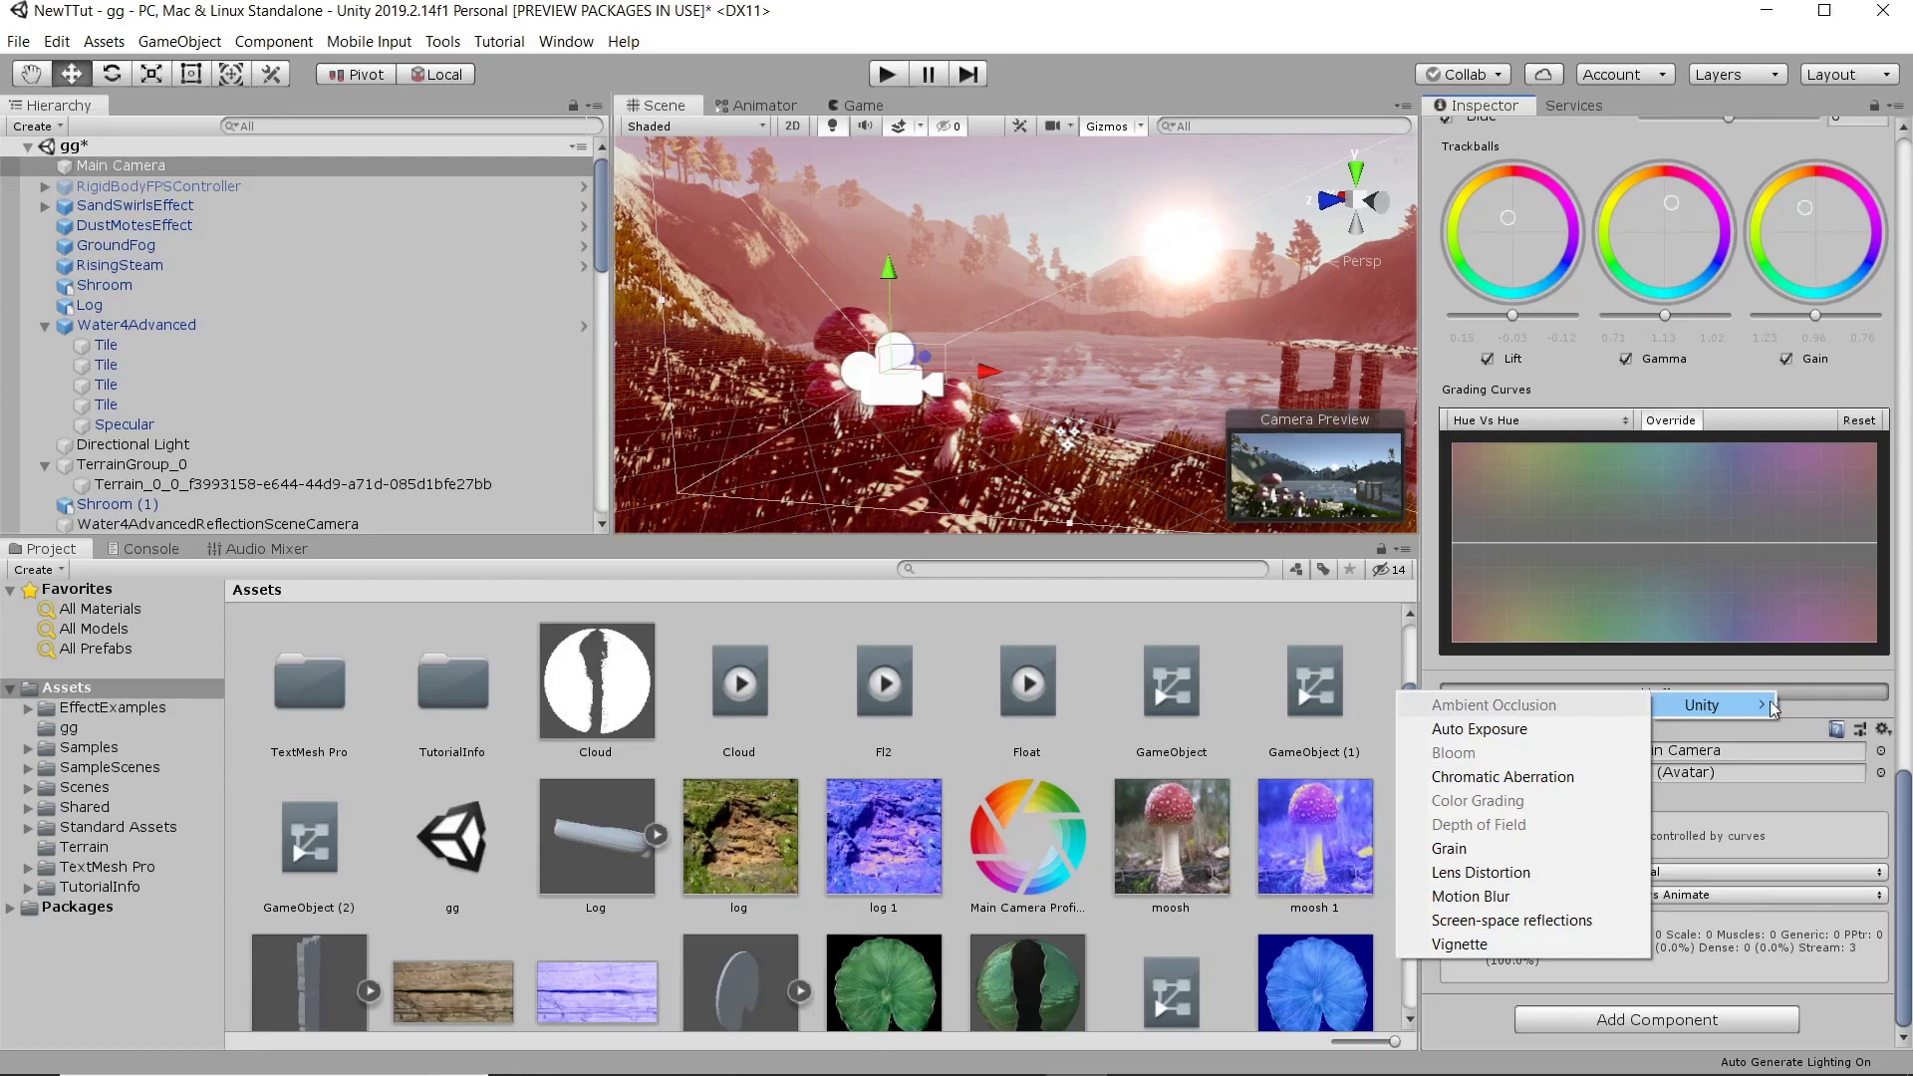
pyautogui.click(1904, 803)
pyautogui.moveTo(1905, 804); pyautogui.dragTo(1882, 518)
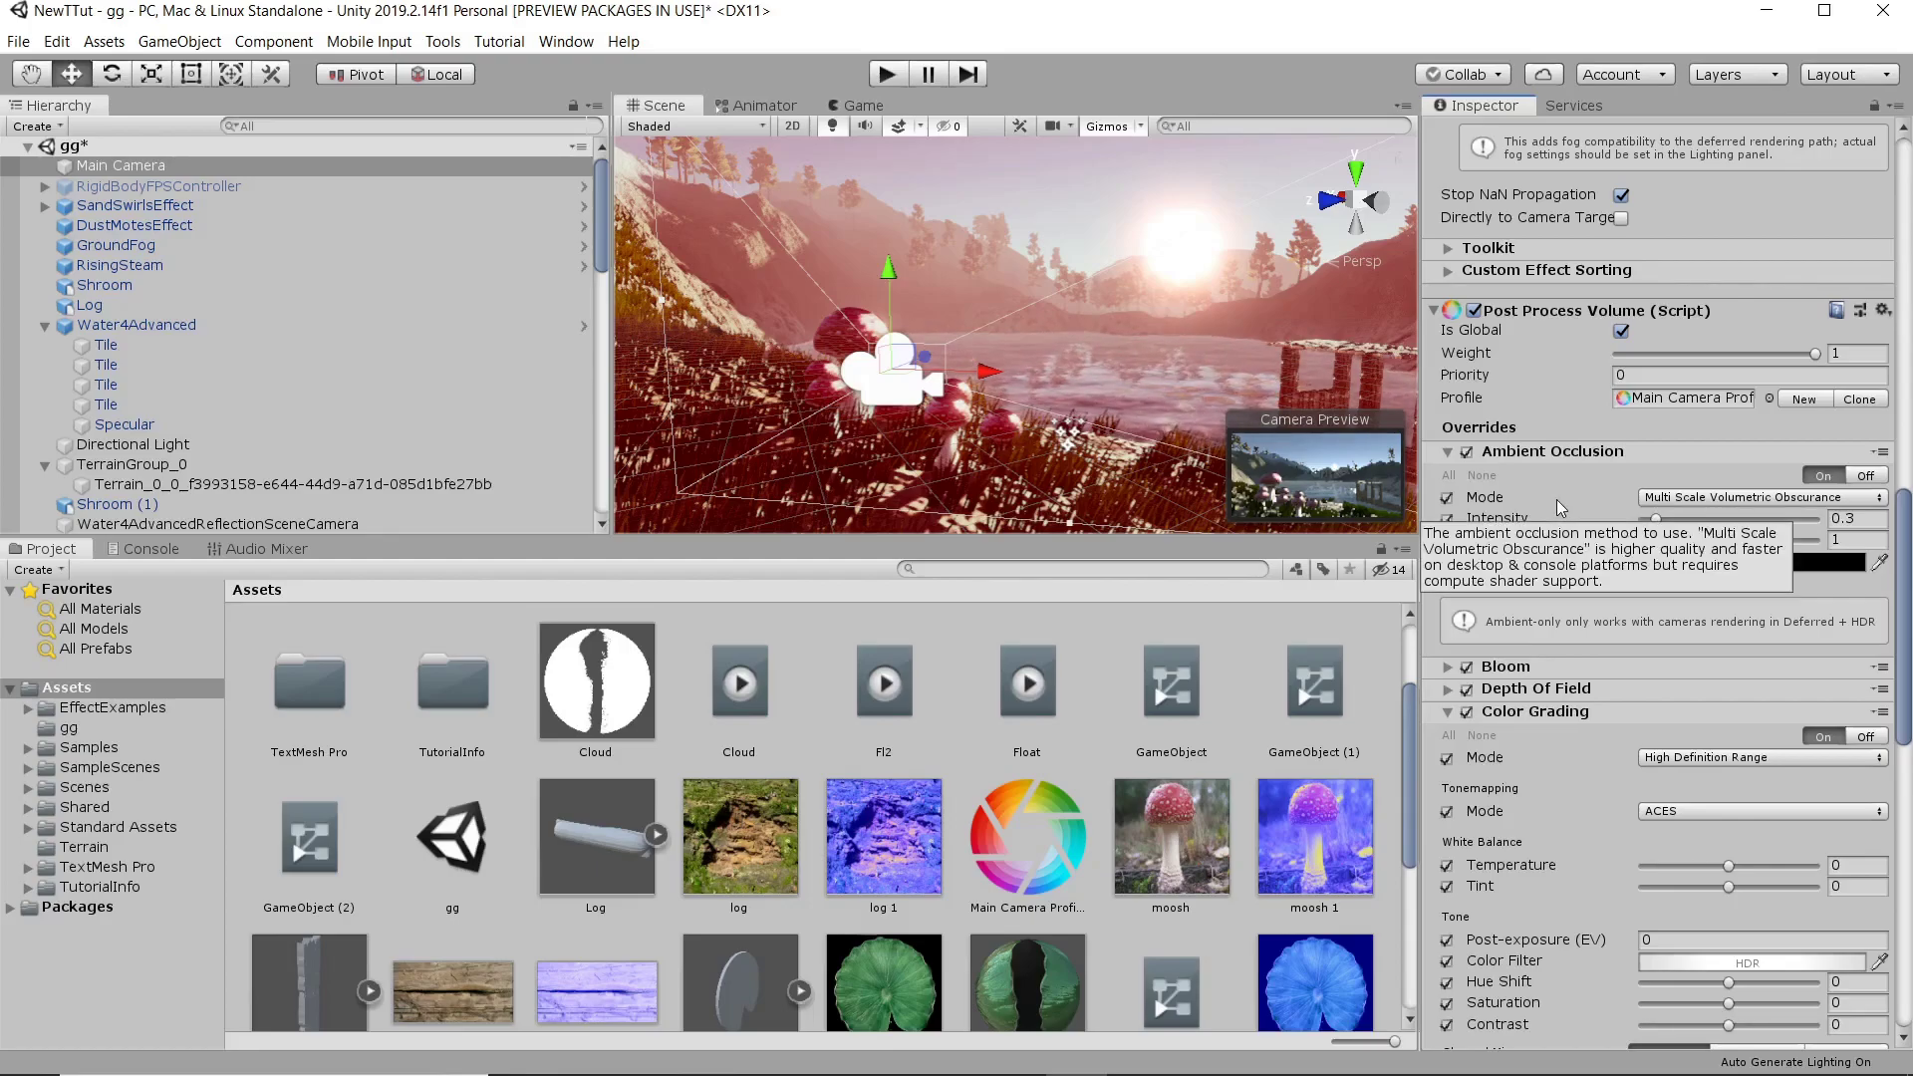
# Look over the Bloom override's settings, collapse it again, and expand the Depth Of Field override.
pyautogui.scroll(-3, 1903, 541)
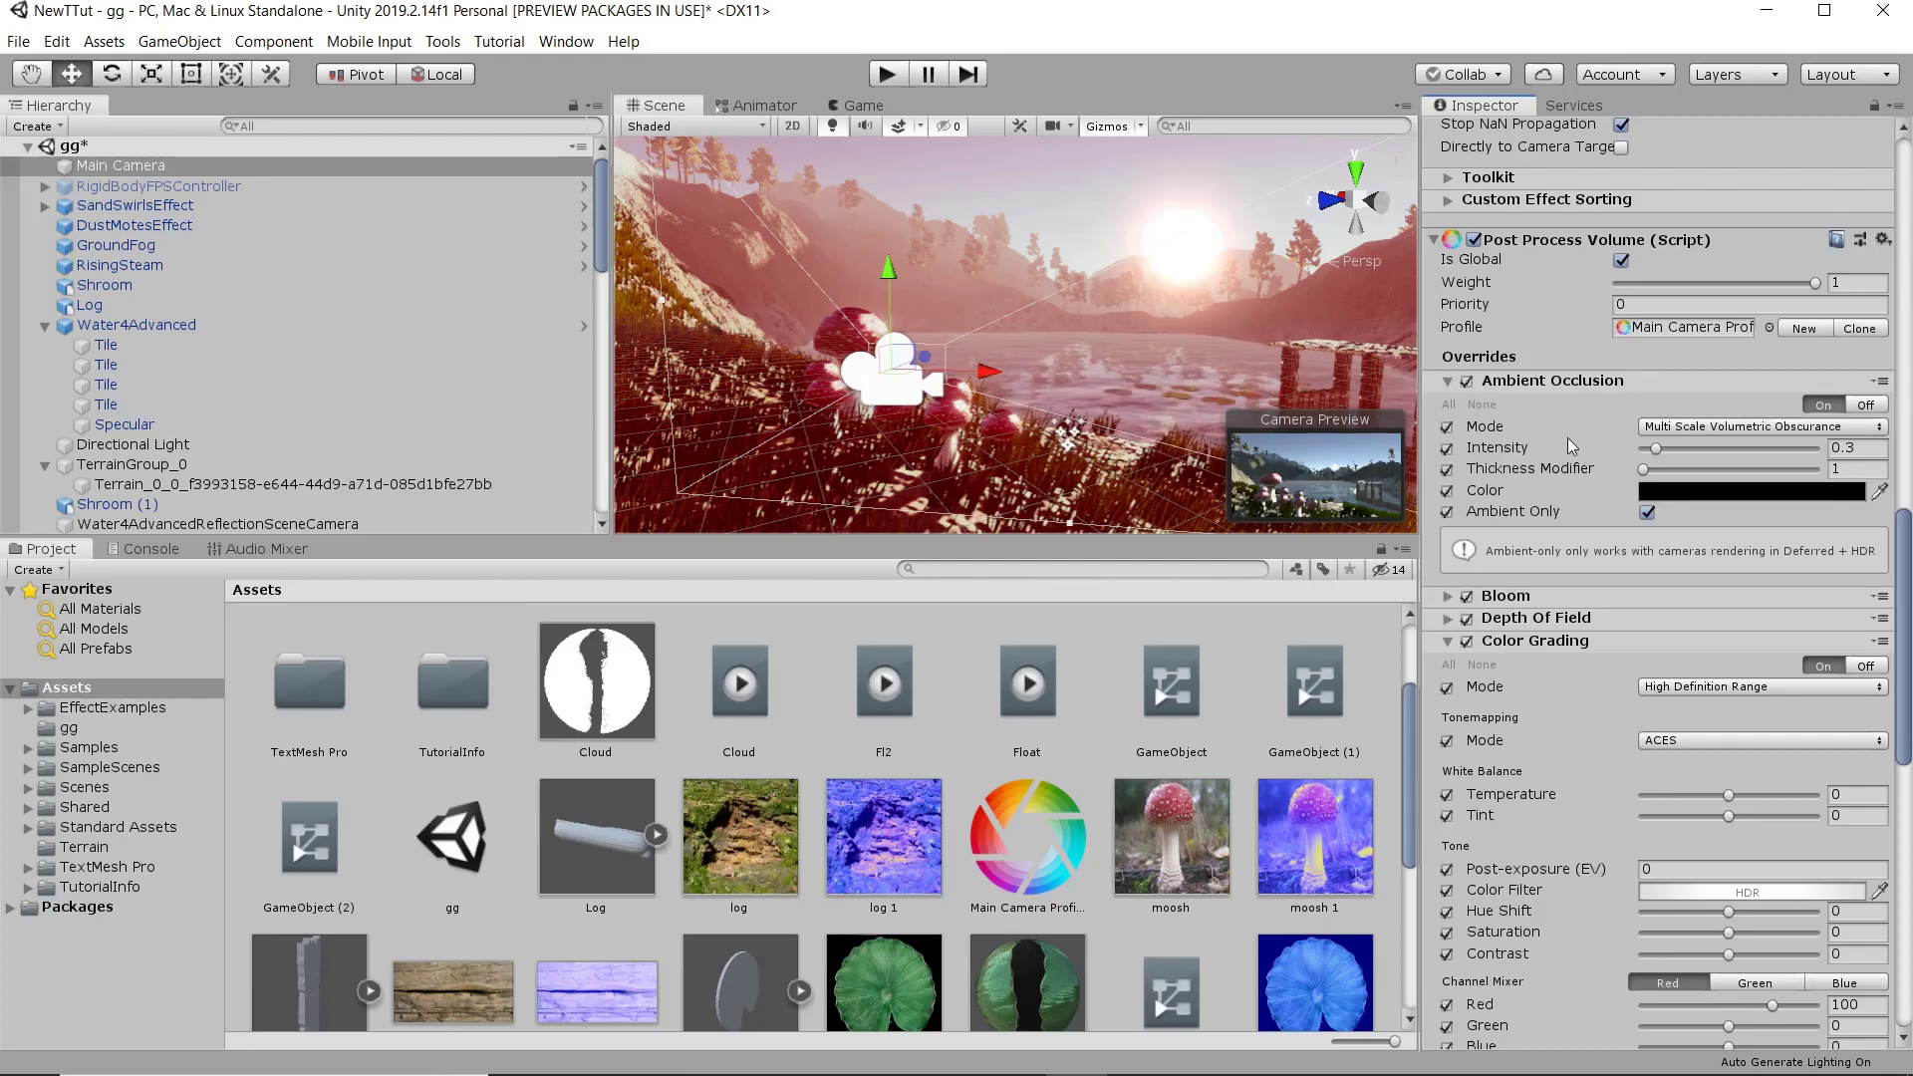
pyautogui.scroll(-10, 1907, 546)
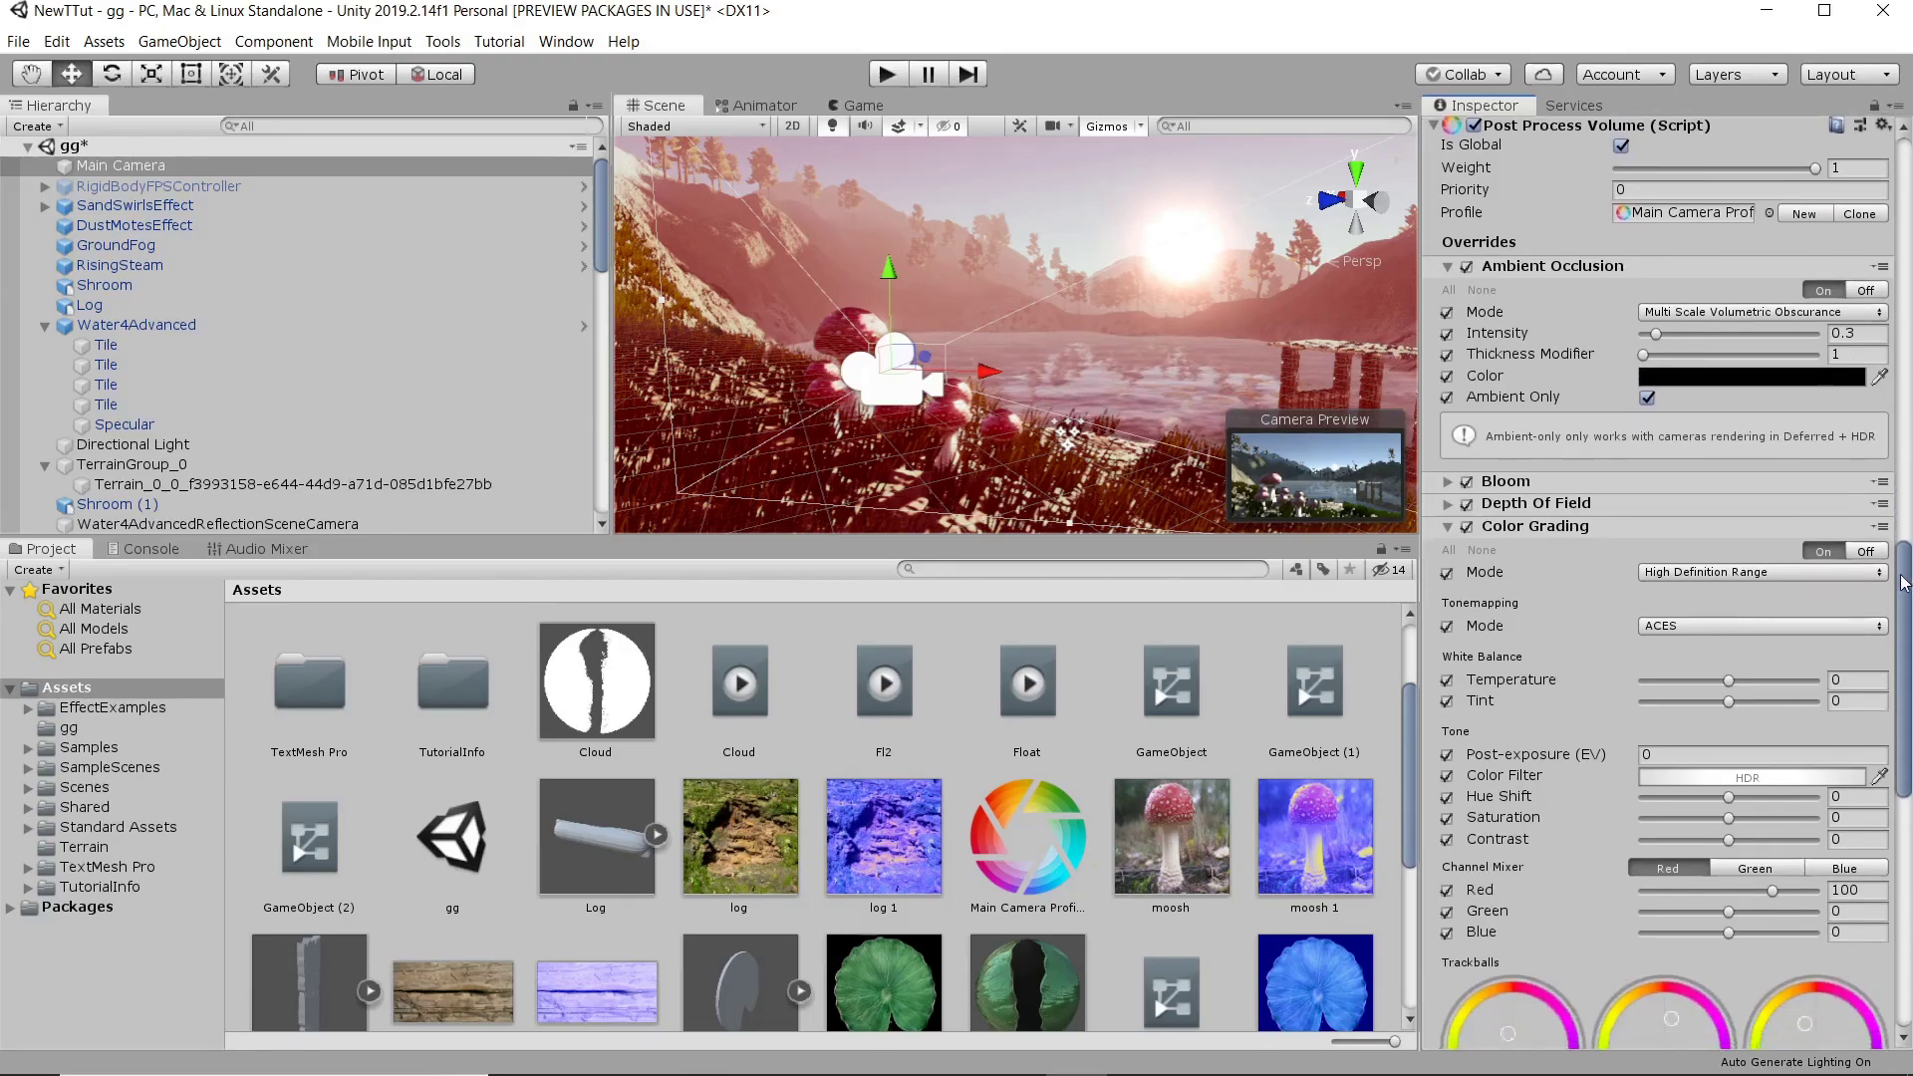
pyautogui.click(1448, 367)
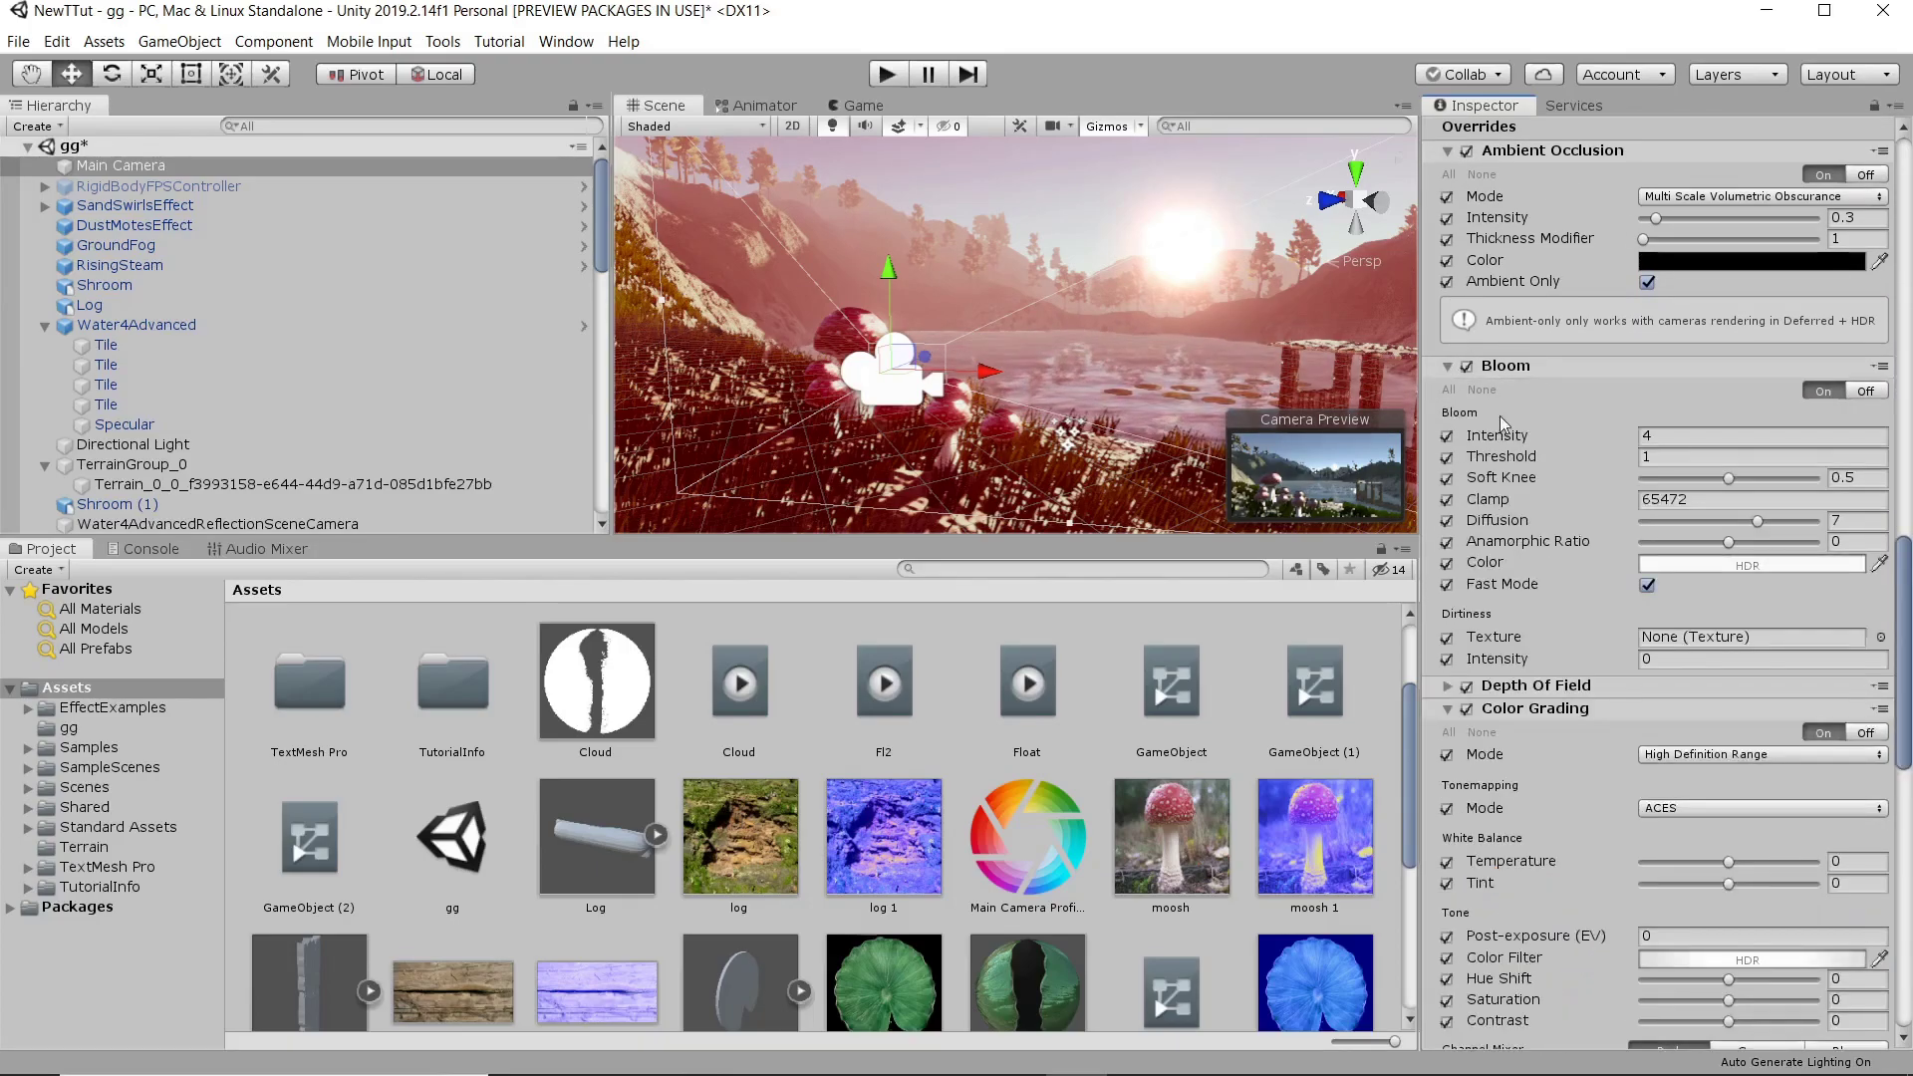
pyautogui.click(1449, 366)
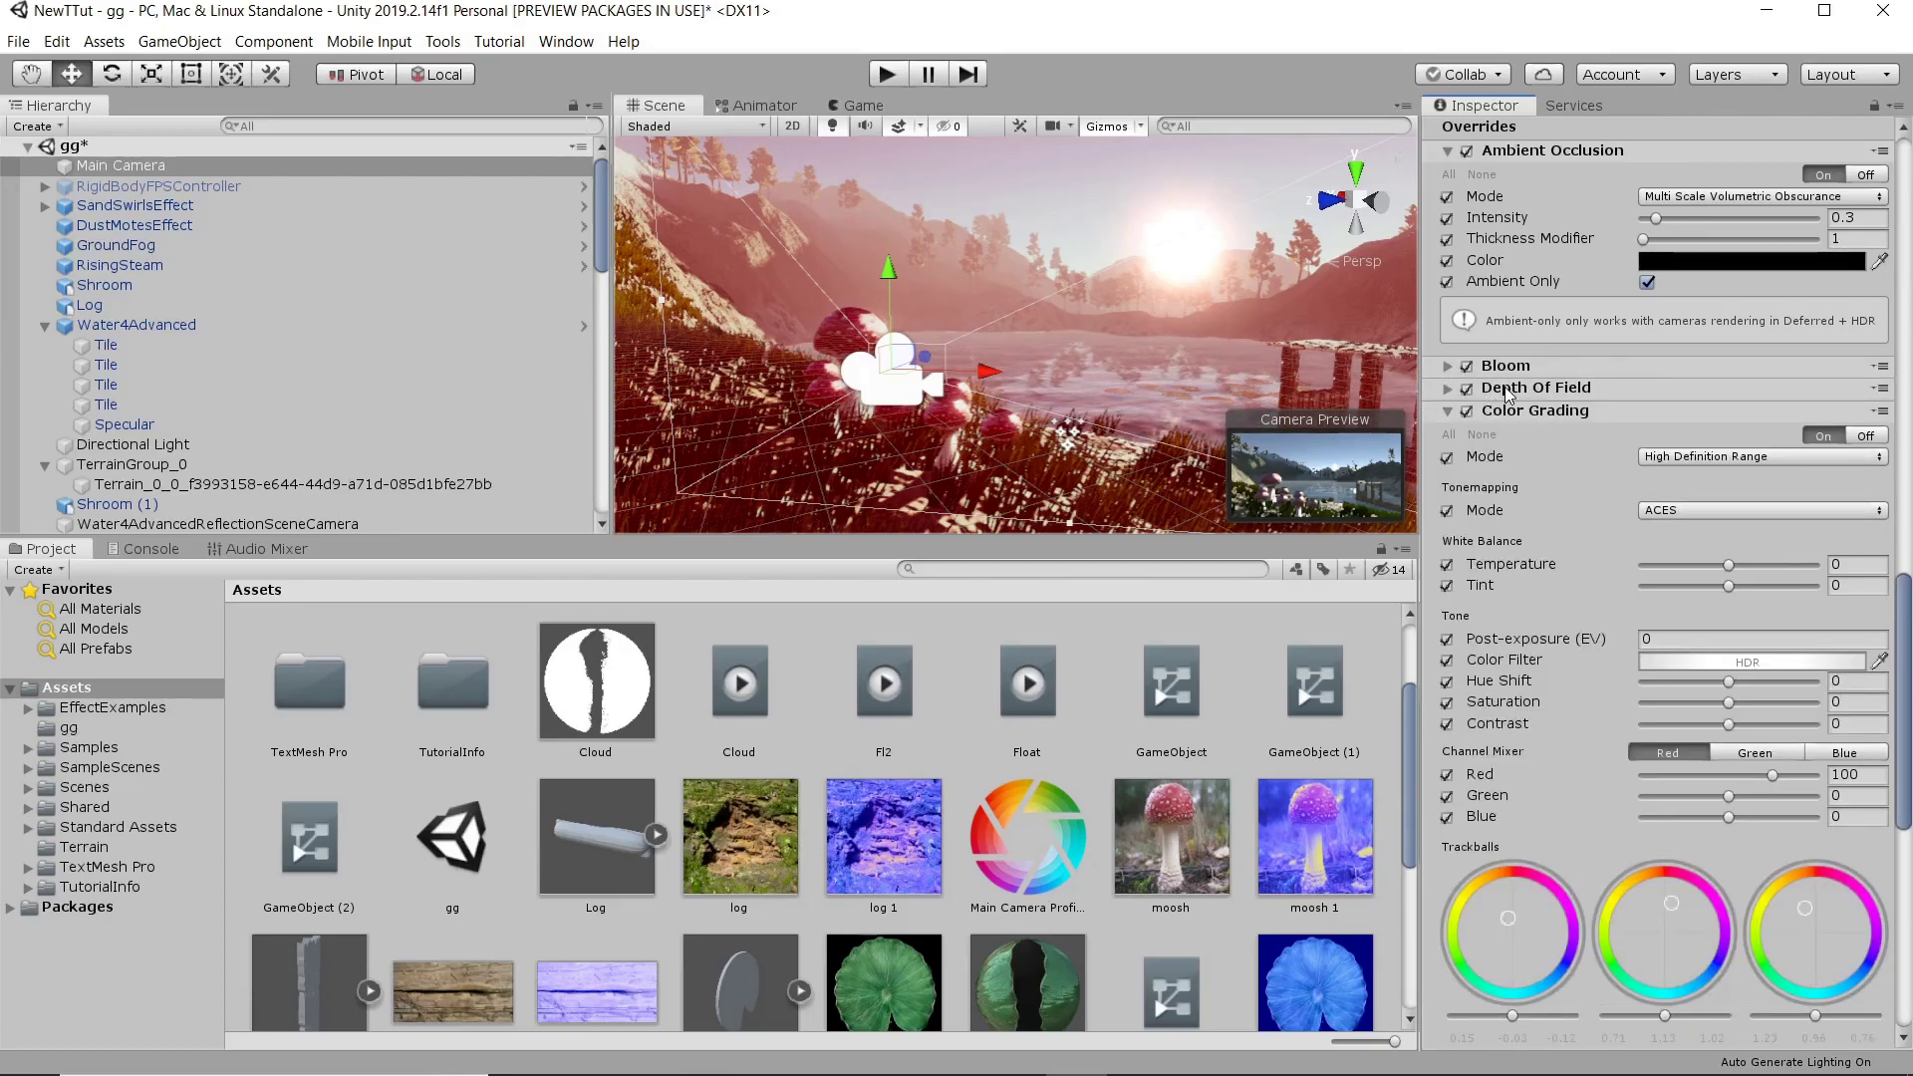
pyautogui.click(1447, 389)
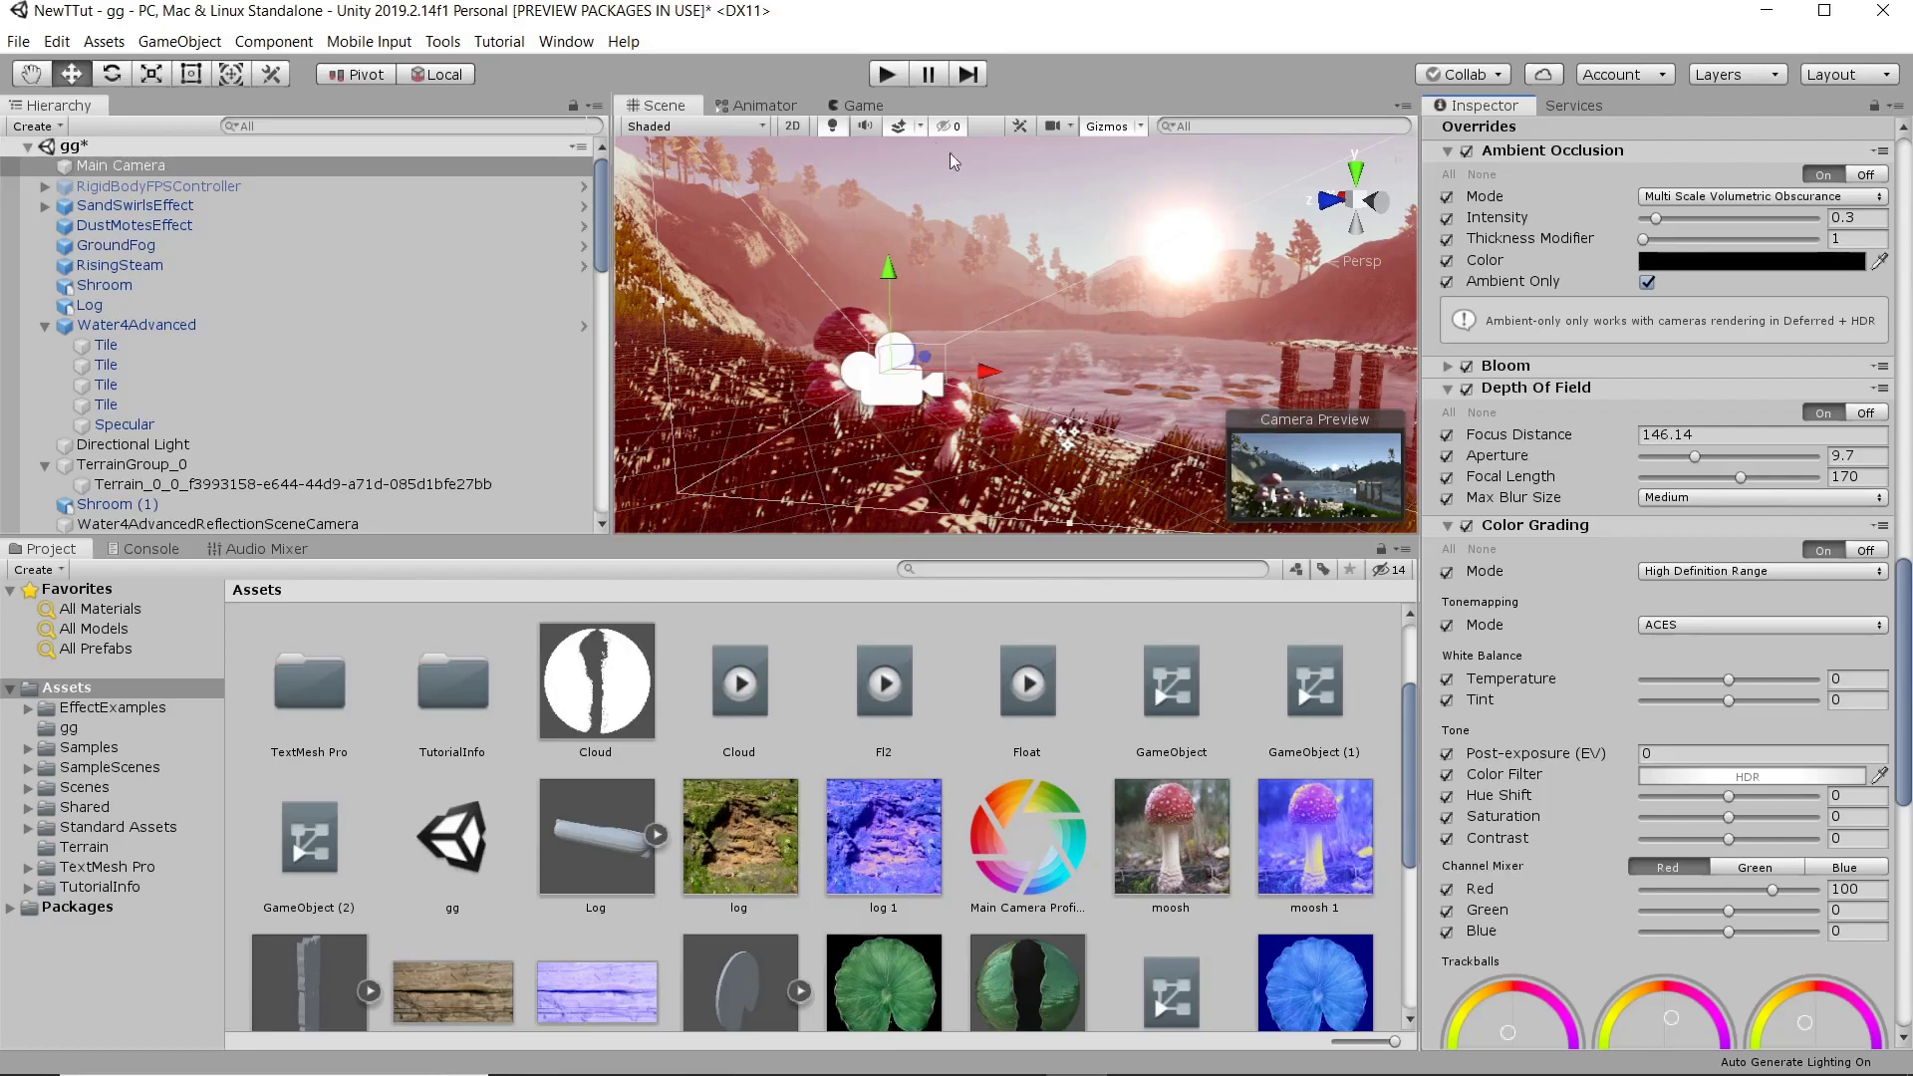
# Show the Game view and review the Color Grading override's tone, channel mixer, trackball and grading curve settings.
pyautogui.click(845, 104)
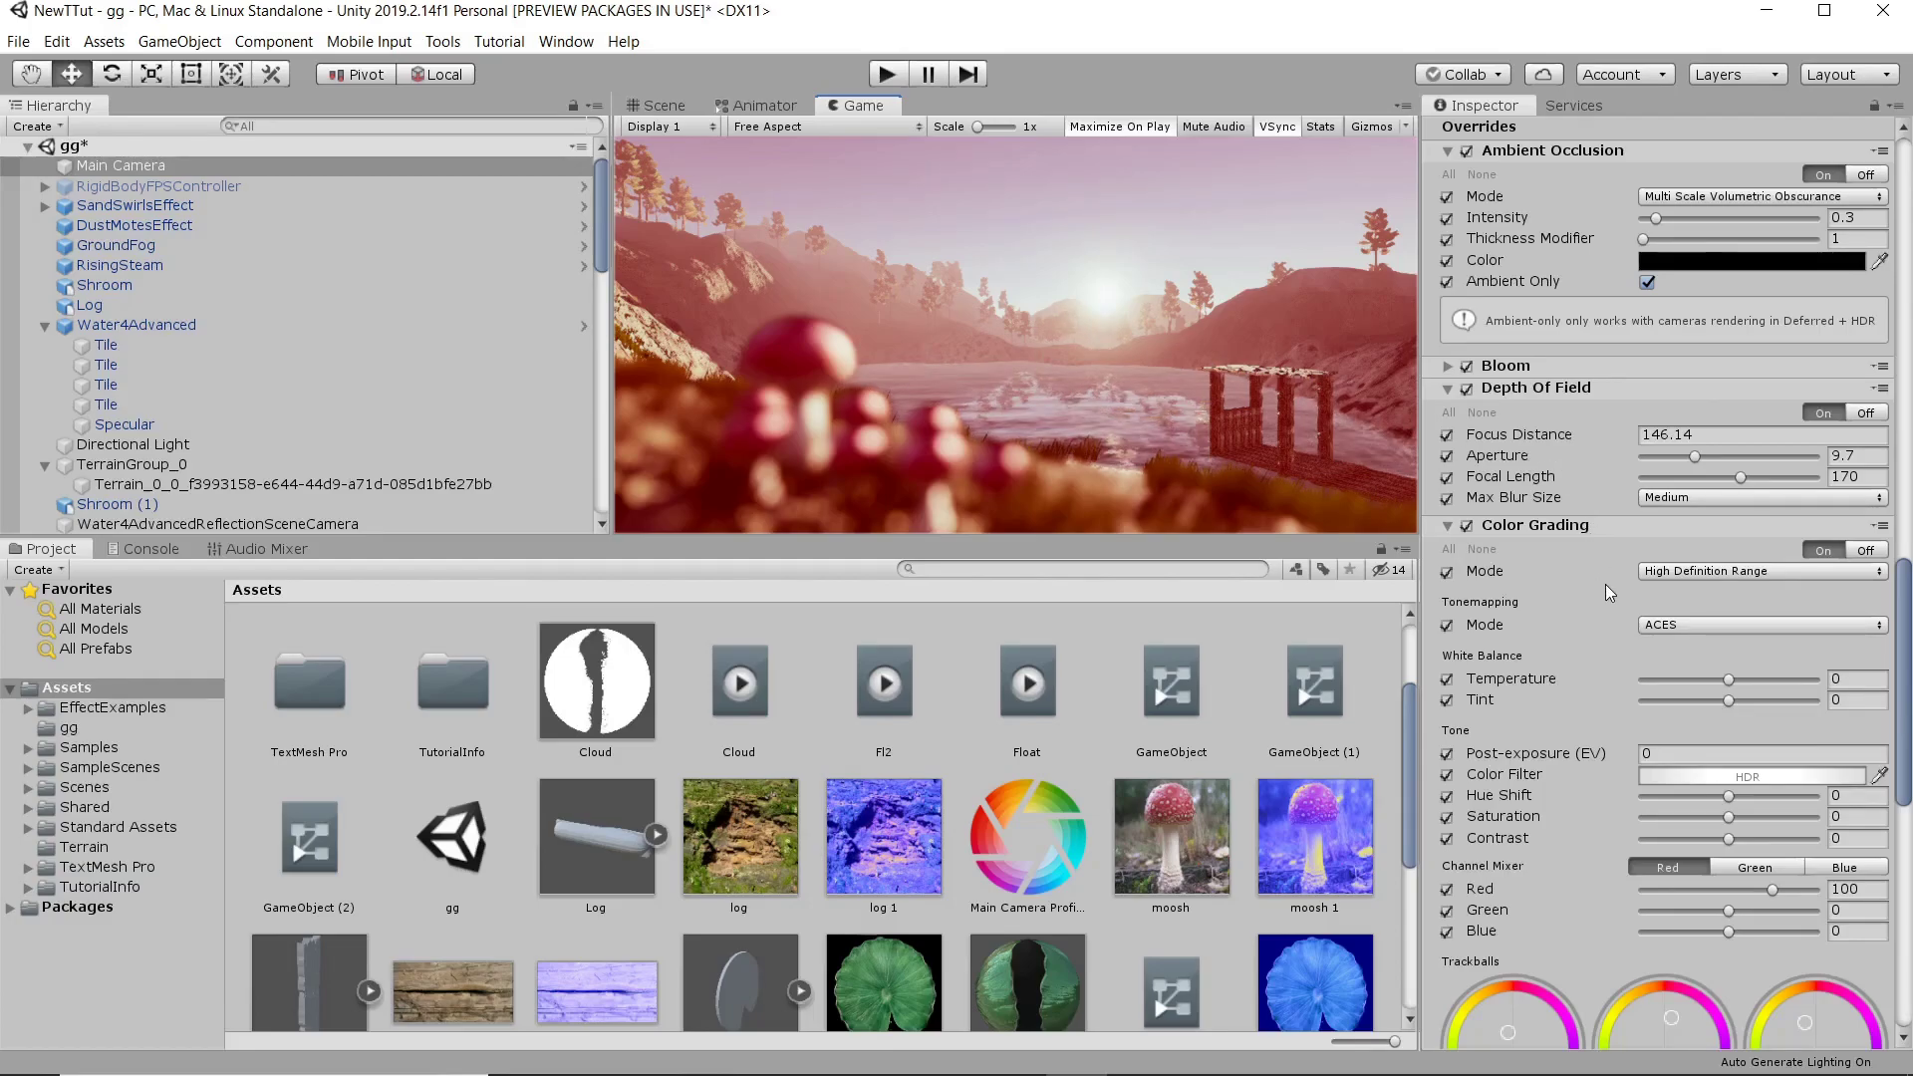
pyautogui.scroll(-5, 1606, 584)
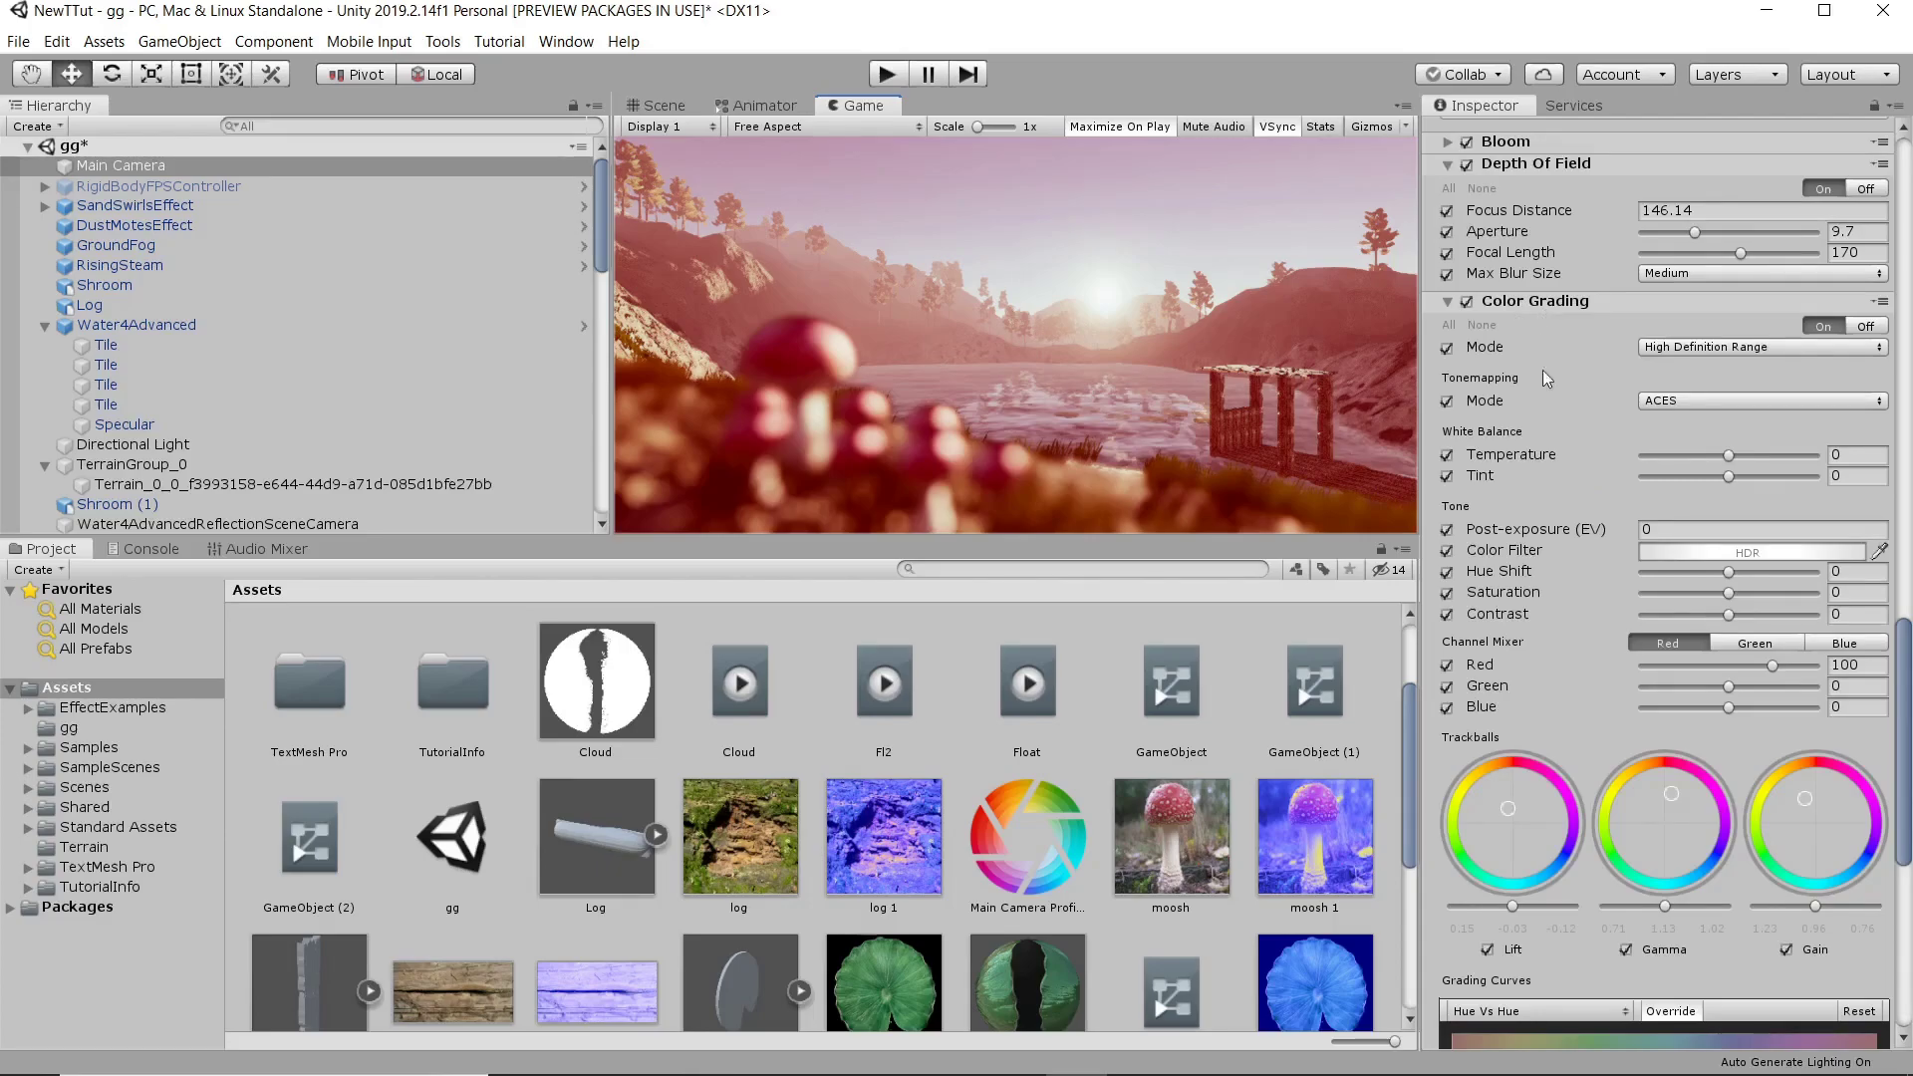
pyautogui.scroll(-5, 1587, 541)
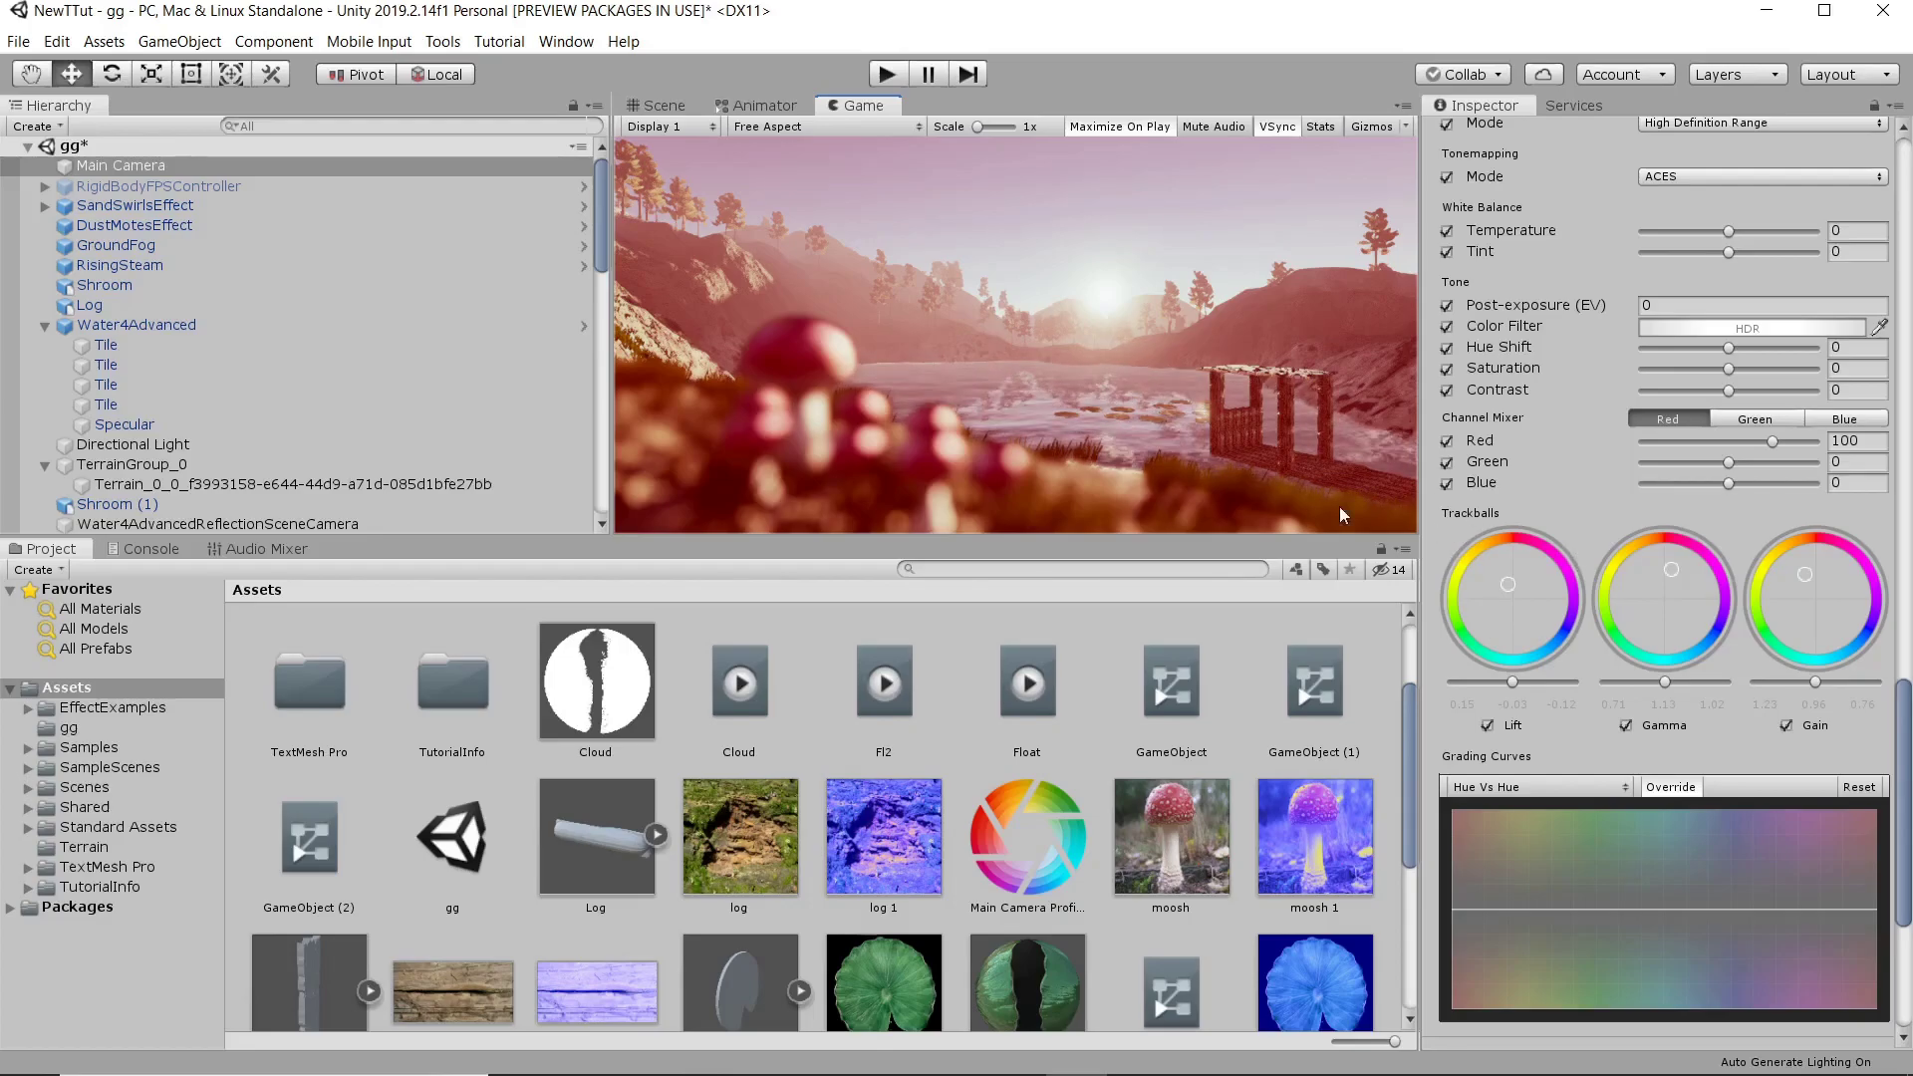
pyautogui.scroll(-8, 1649, 613)
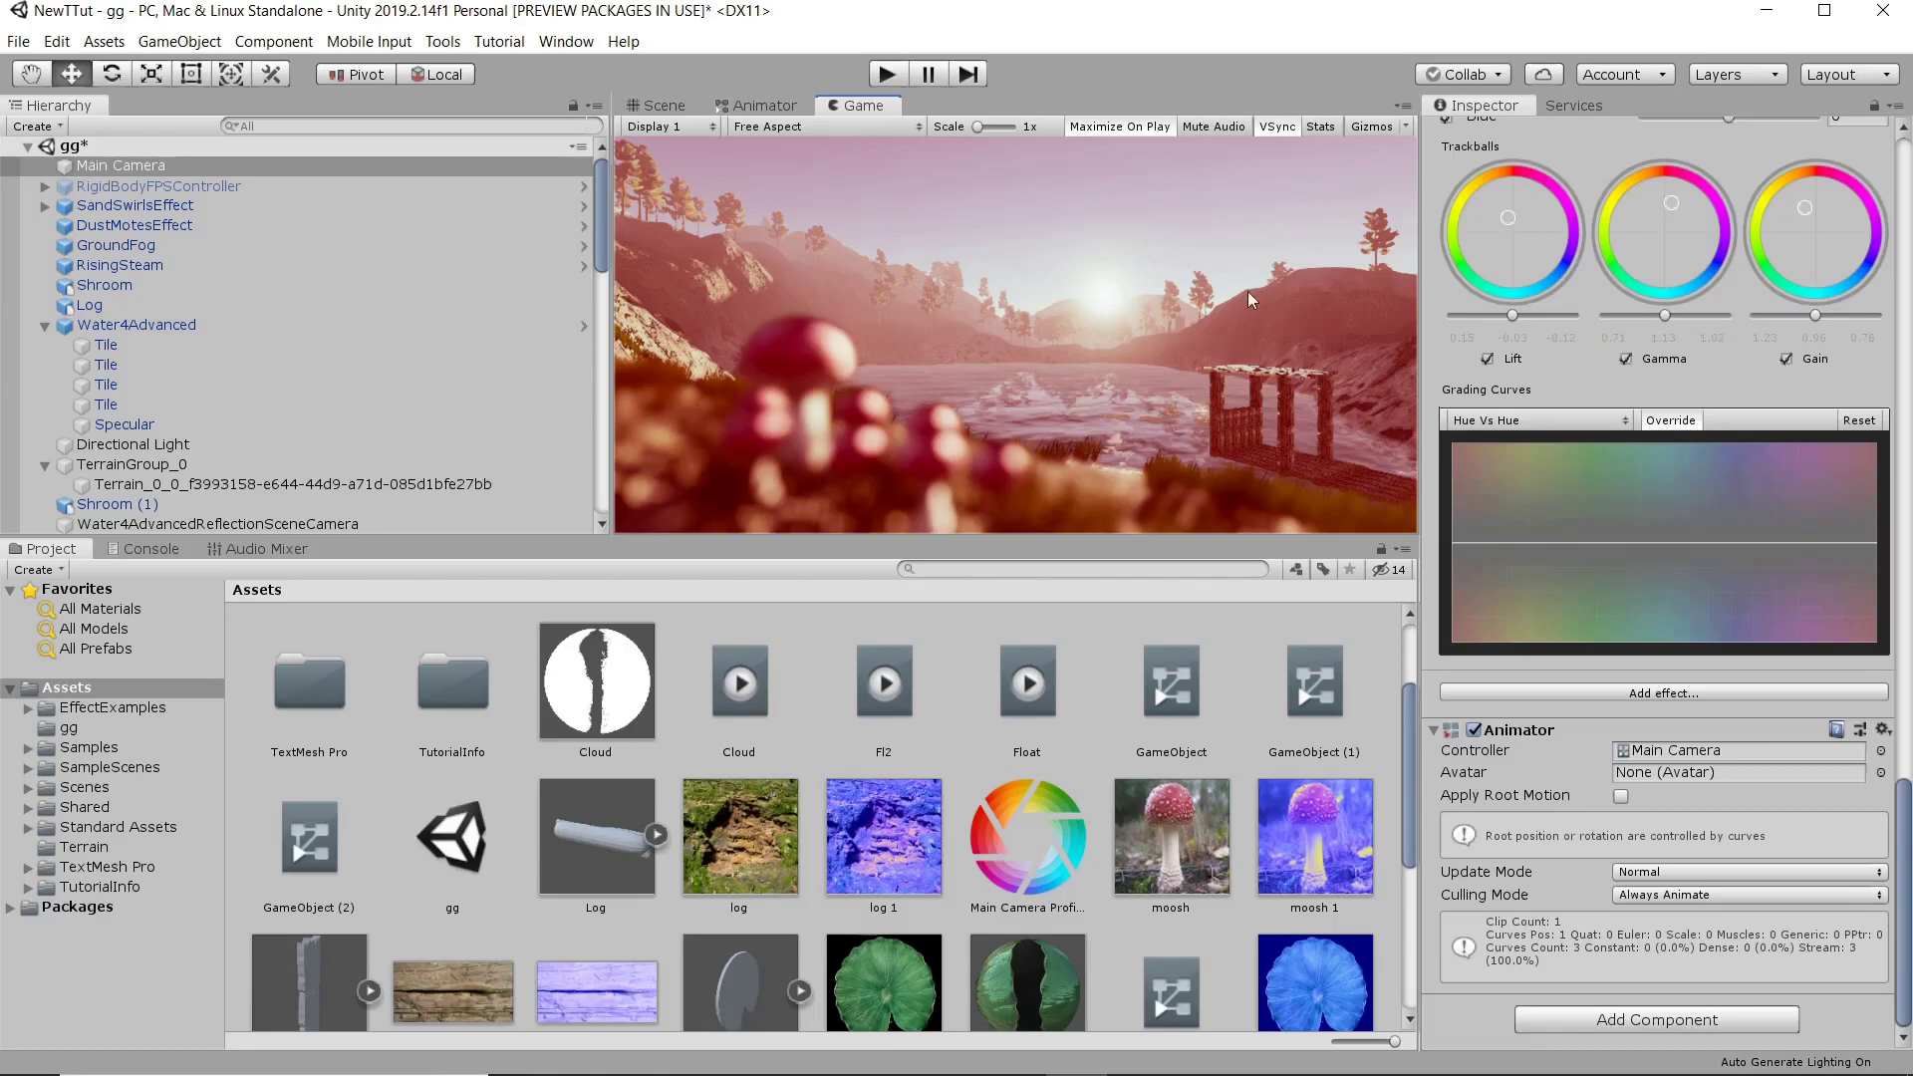
# Try shifting the Color Grading Lift trackball toward green, and undo the change.
pyautogui.scroll(5, 1487, 428)
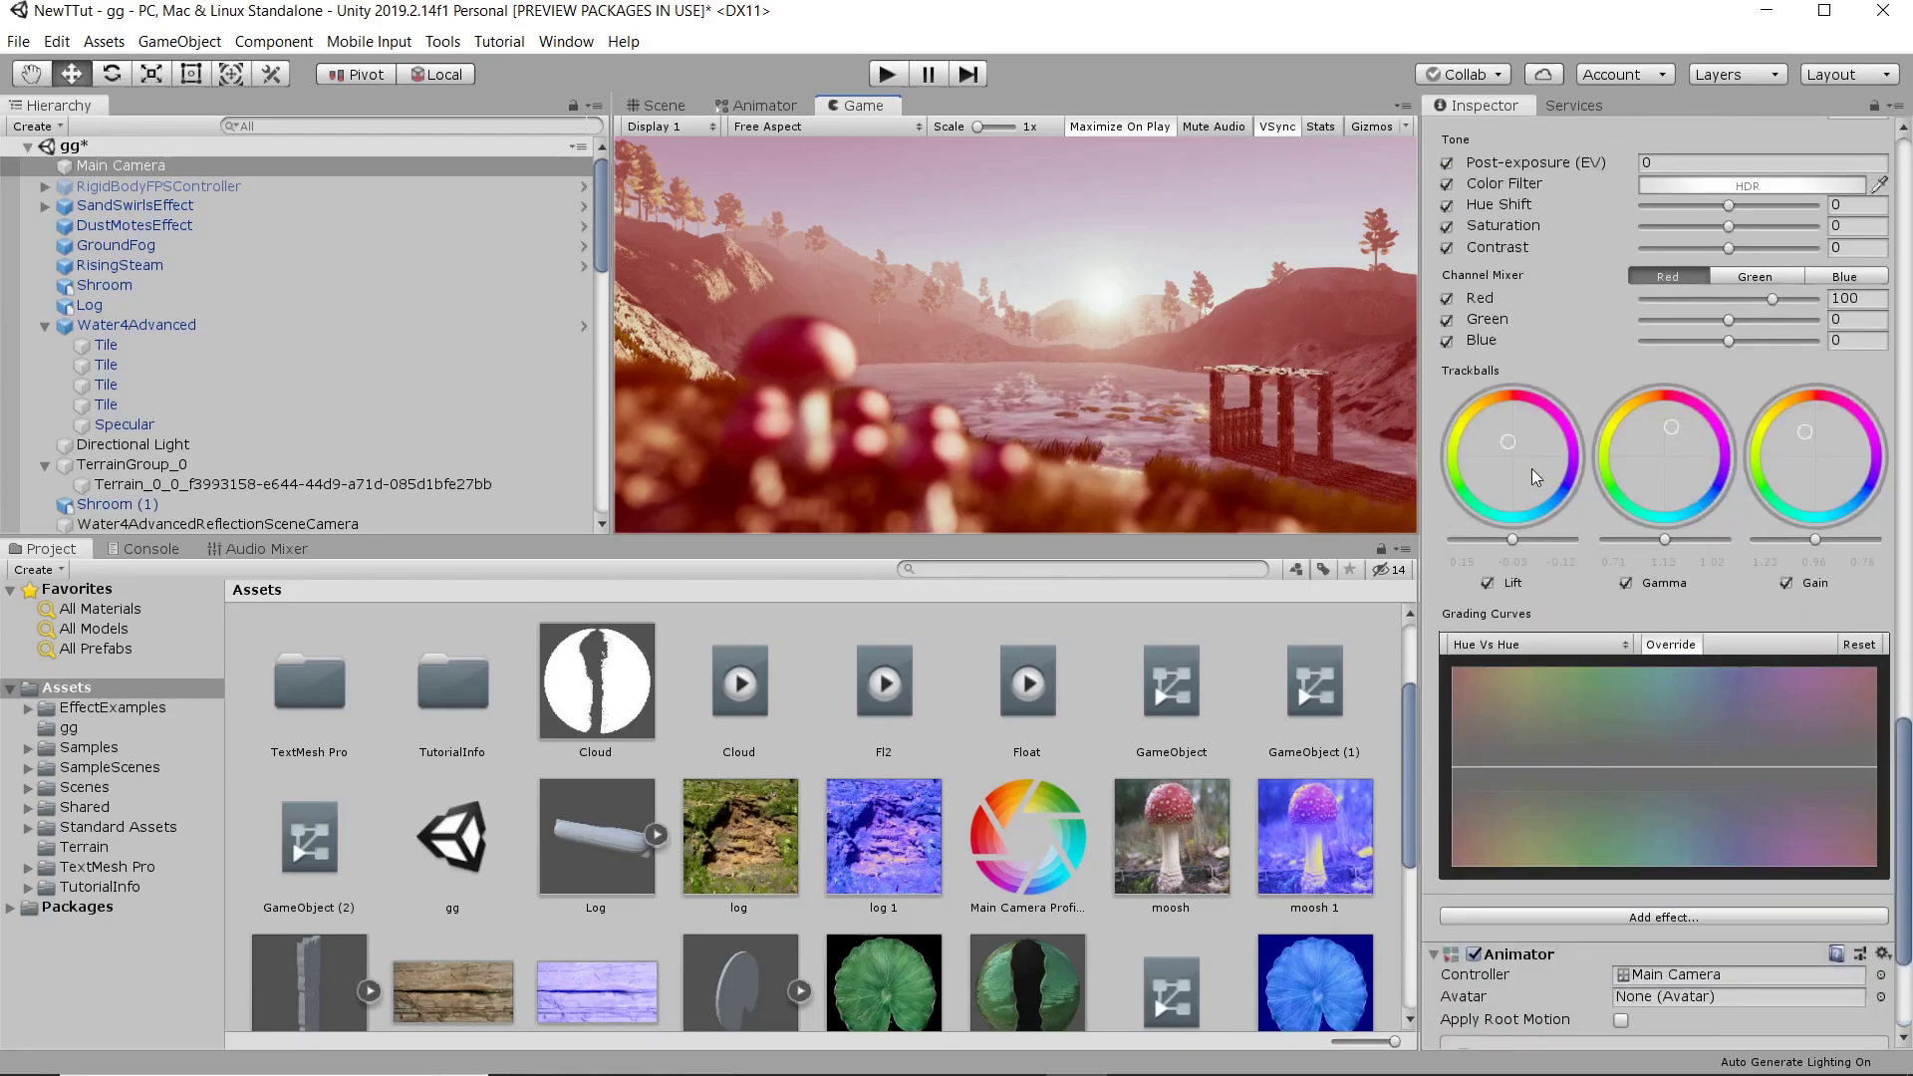
pyautogui.moveTo(1516, 448); pyautogui.dragTo(1423, 625)
pyautogui.moveTo(1415, 604); pyautogui.dragTo(1441, 620)
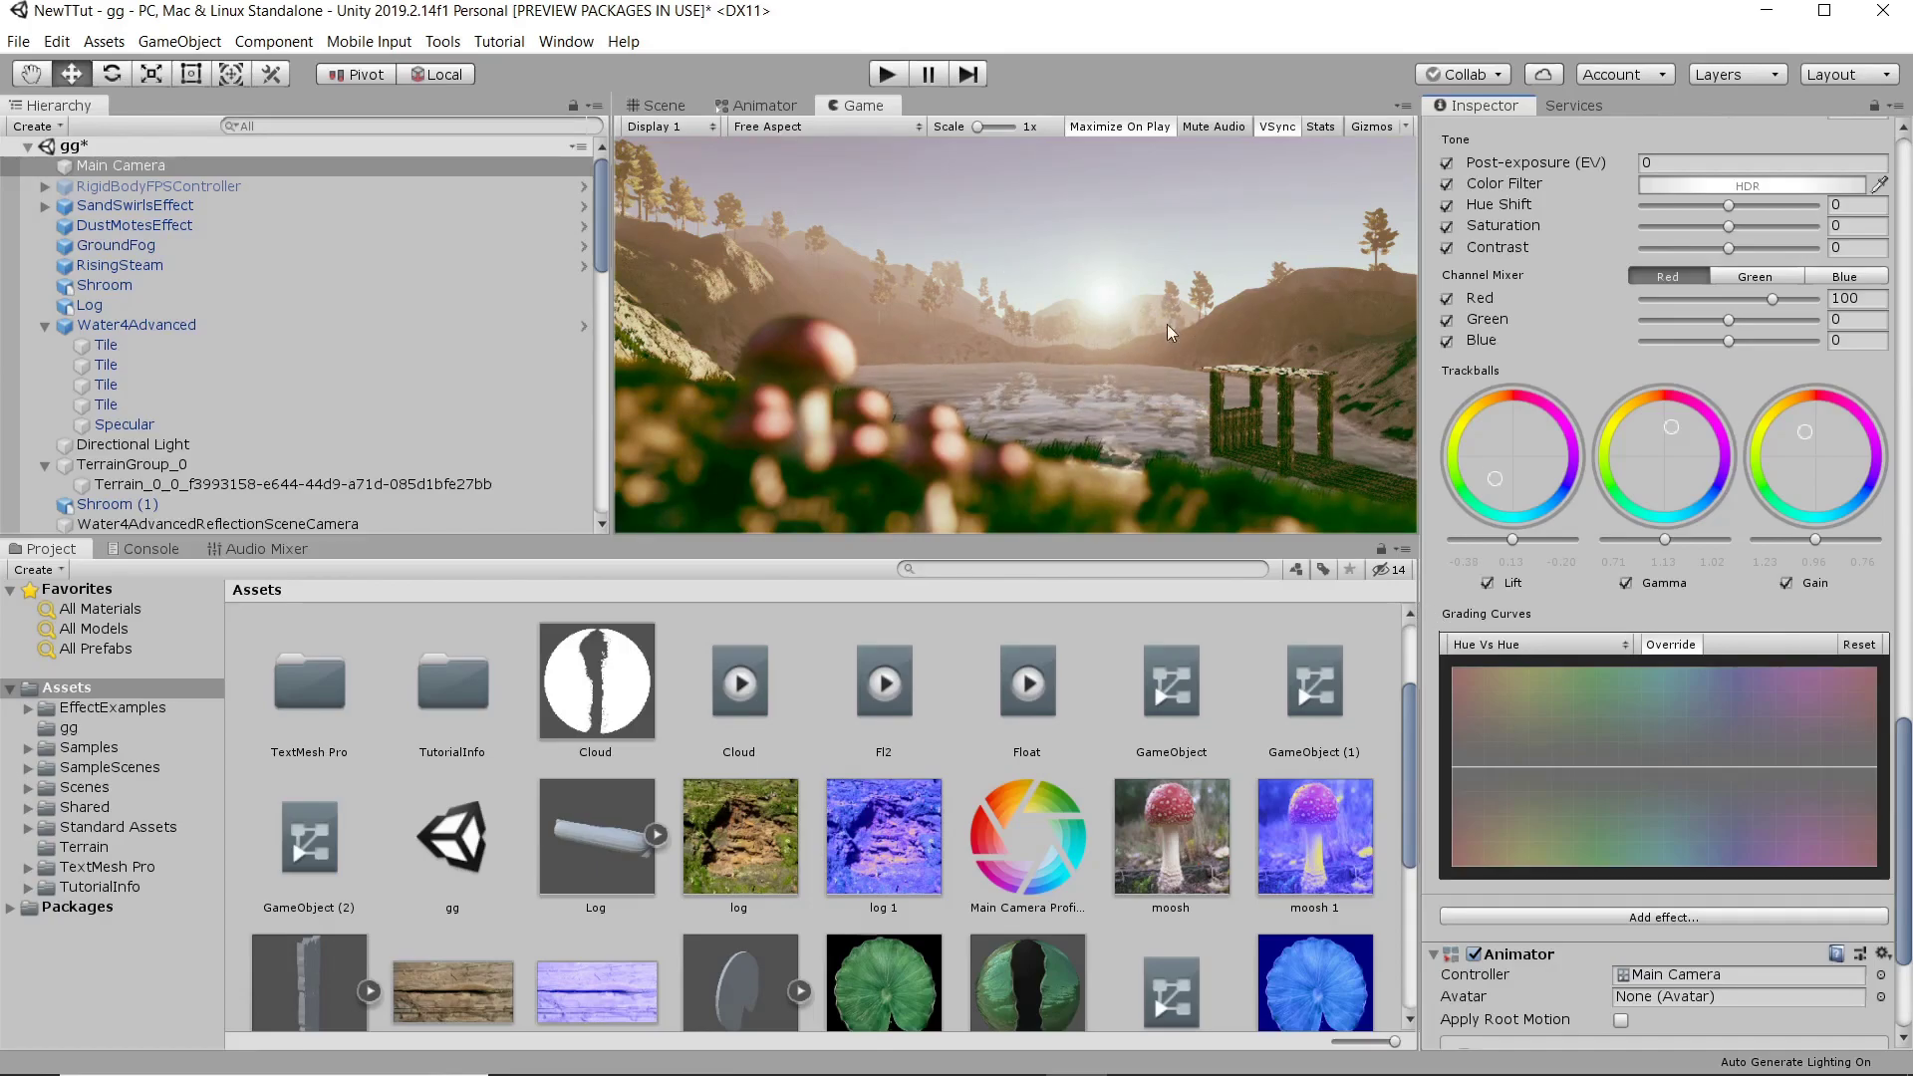
pyautogui.hotkey('ctrl', 'z')
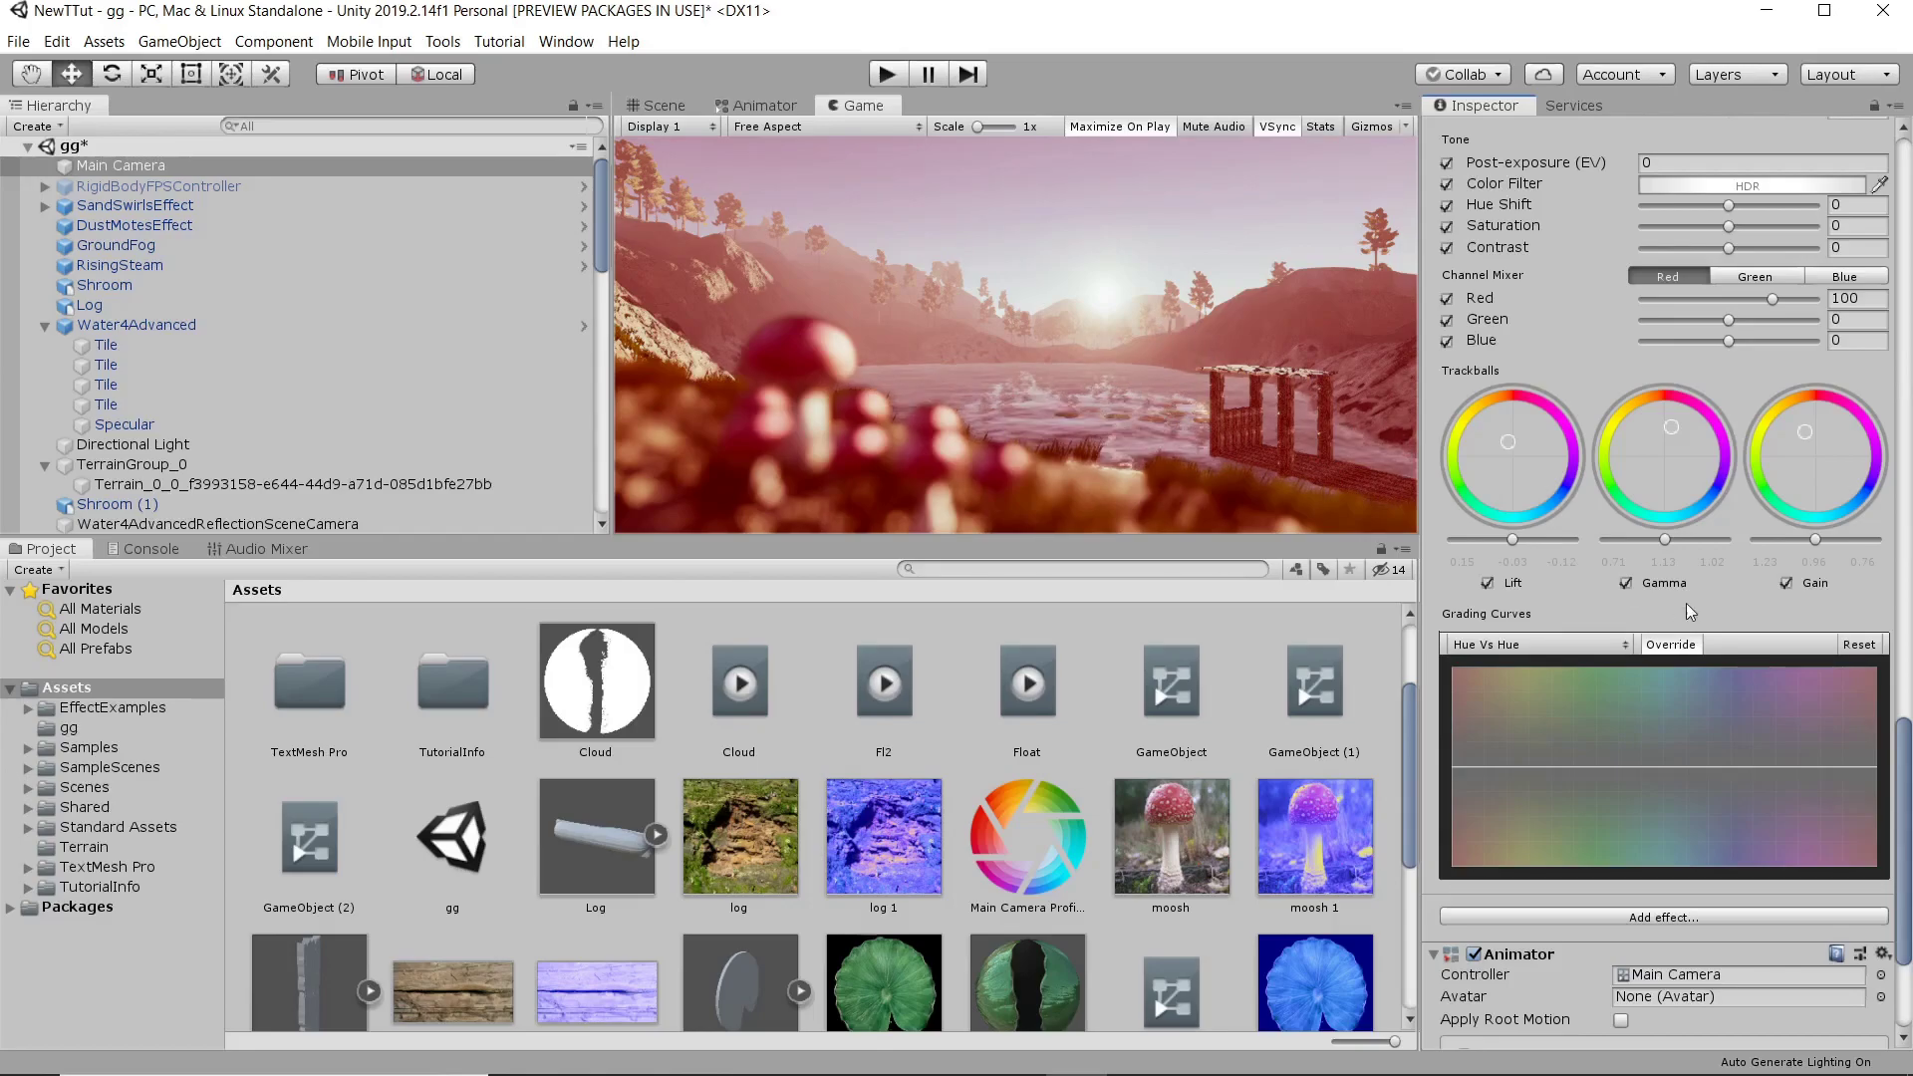
# Review the Main Camera's Transform and Camera component settings down to the start of the Post Process Layer.
pyautogui.scroll(-3, 1636, 574)
pyautogui.scroll(10, 1636, 574)
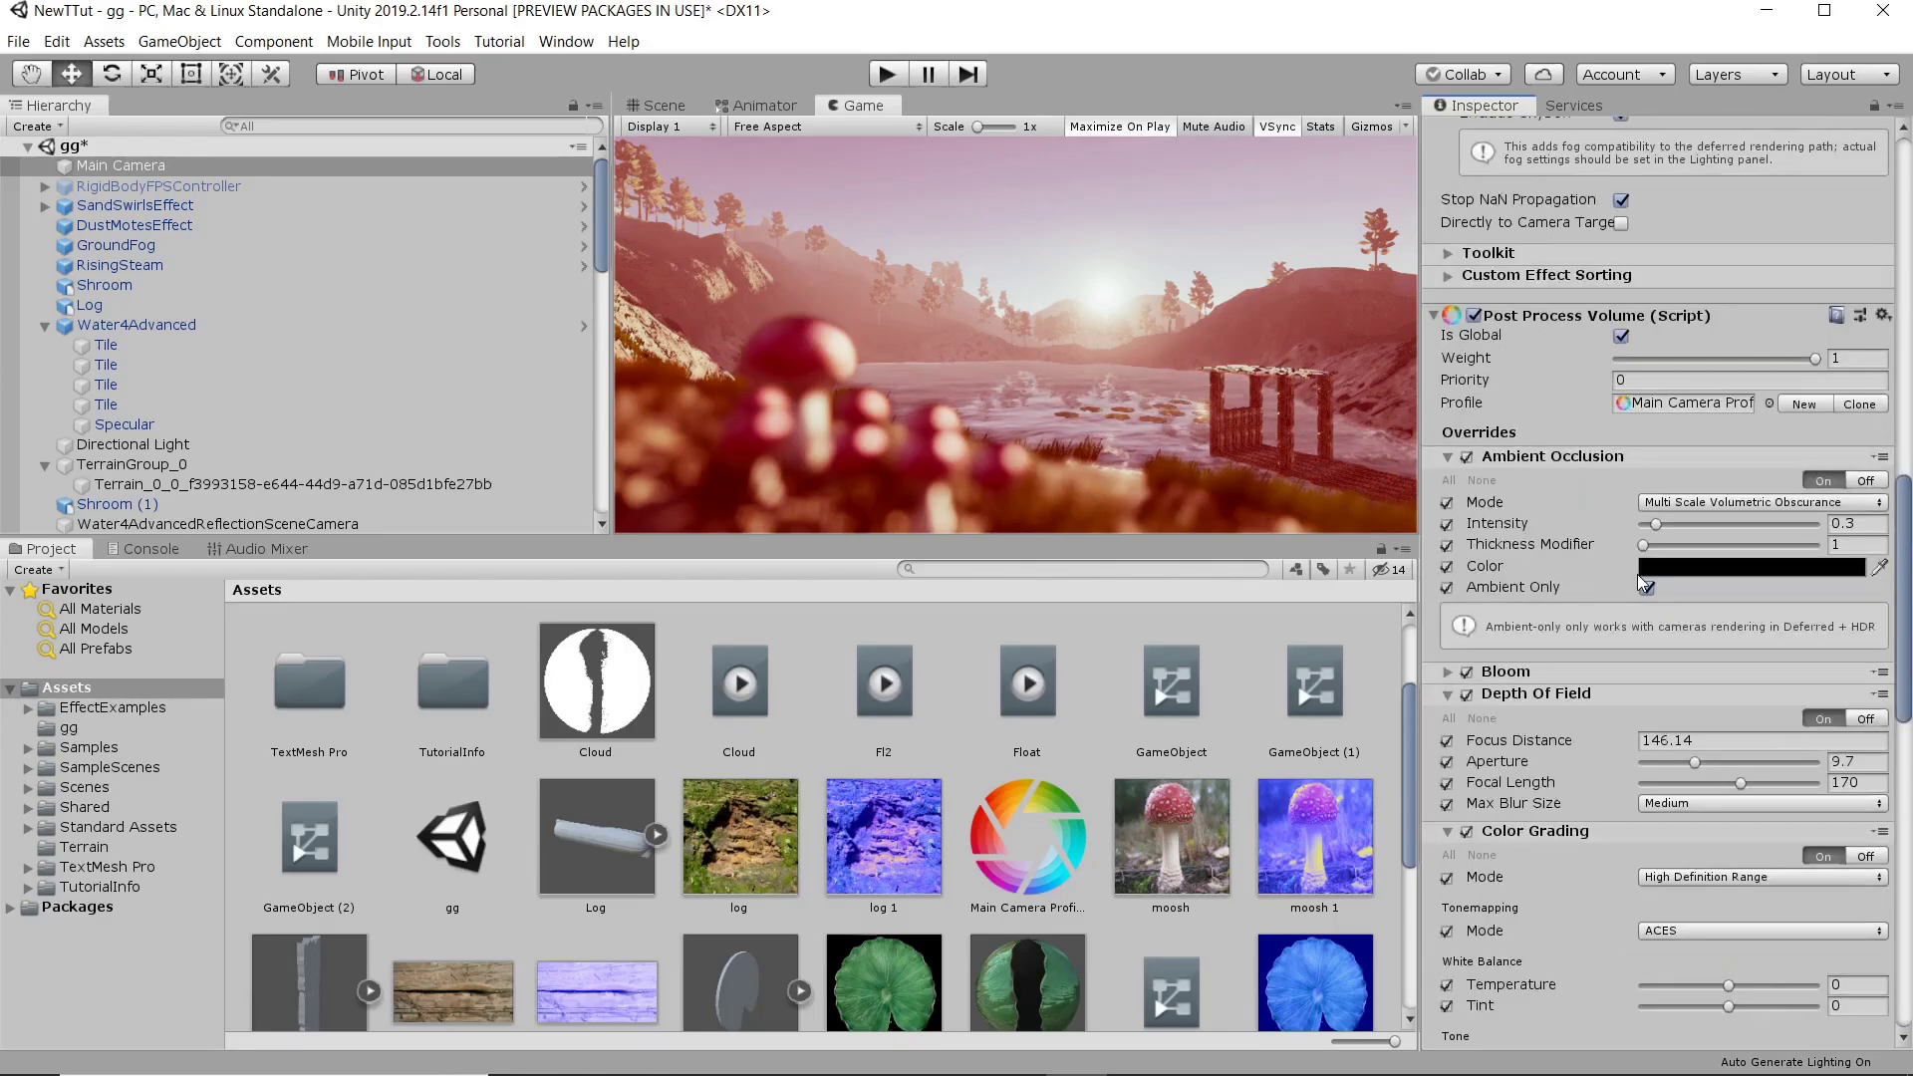
pyautogui.scroll(6, 1636, 572)
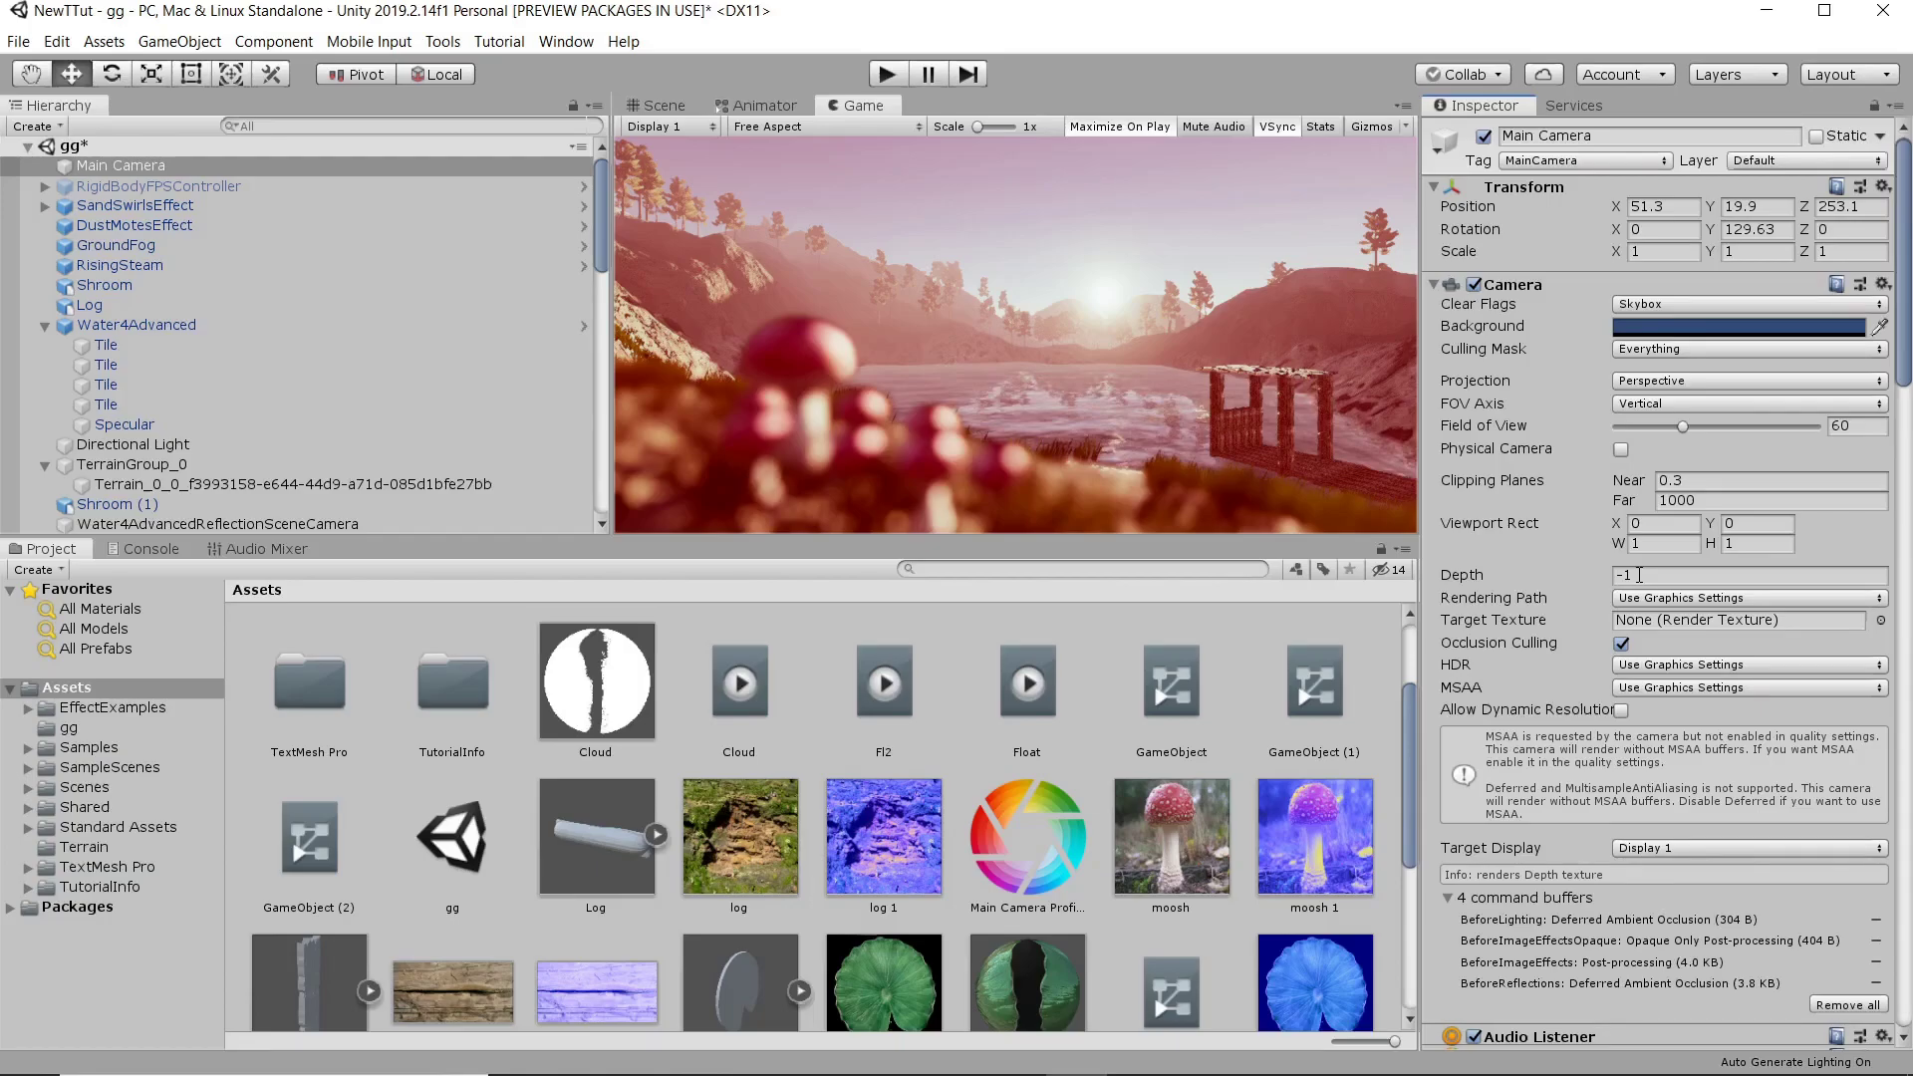
pyautogui.scroll(-3, 1639, 575)
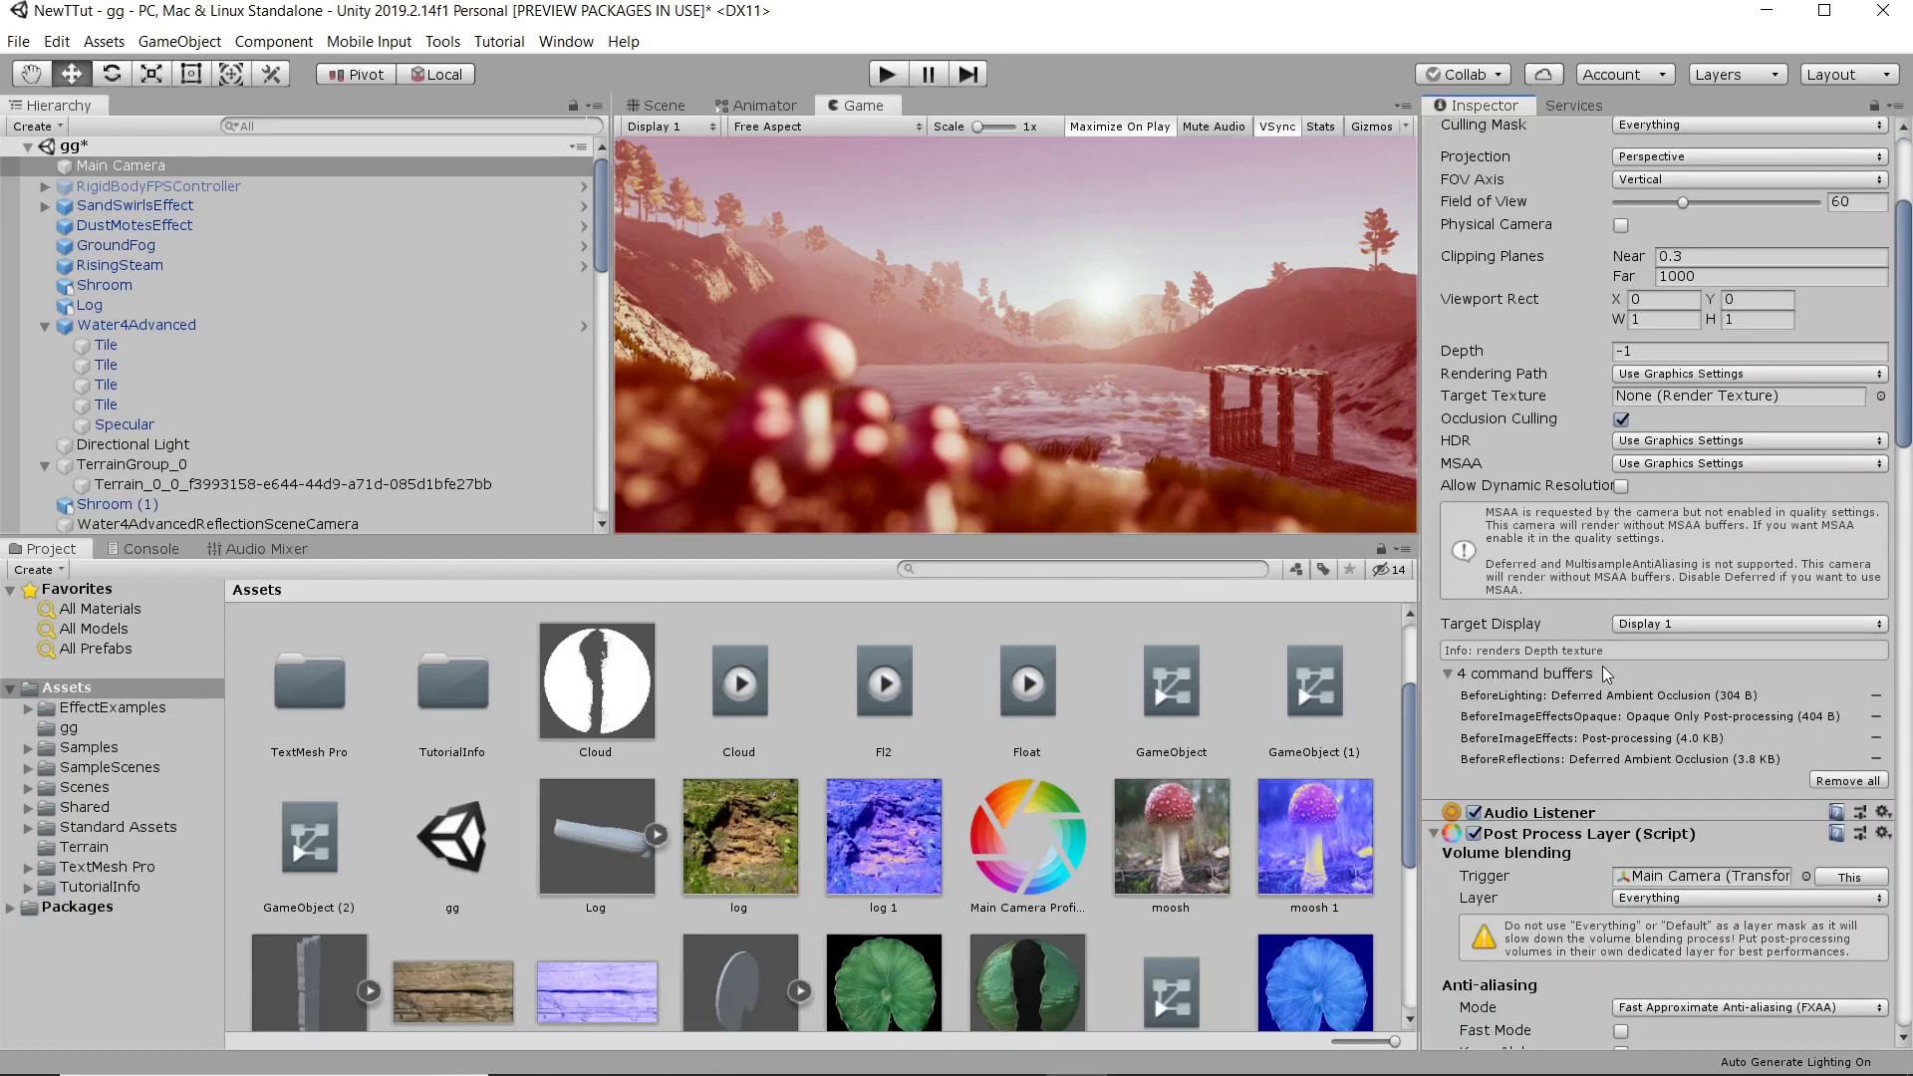
pyautogui.scroll(3, 1601, 695)
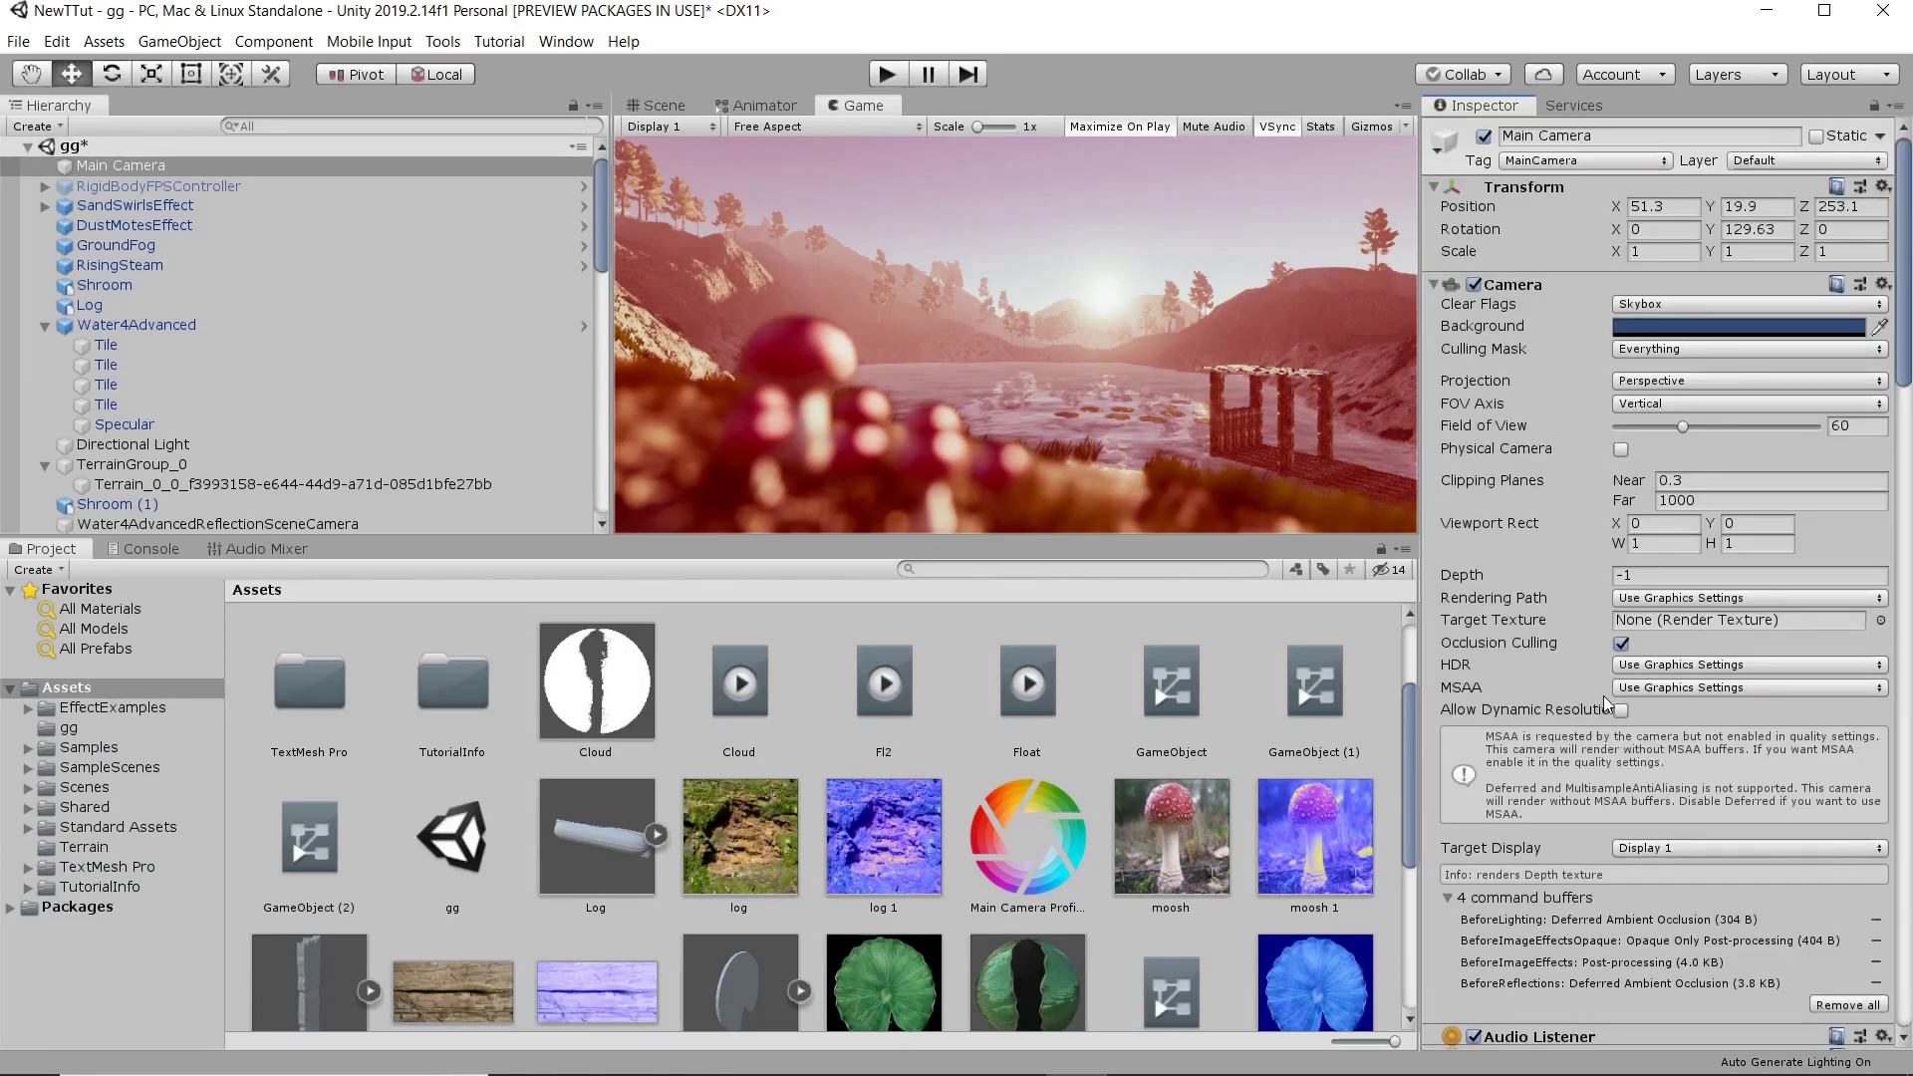
# Turn the Depth Of Field and Bloom overrides off and back on to compare their effect in the Game view.
pyautogui.scroll(-9, 1725, 662)
pyautogui.scroll(-9, 1621, 537)
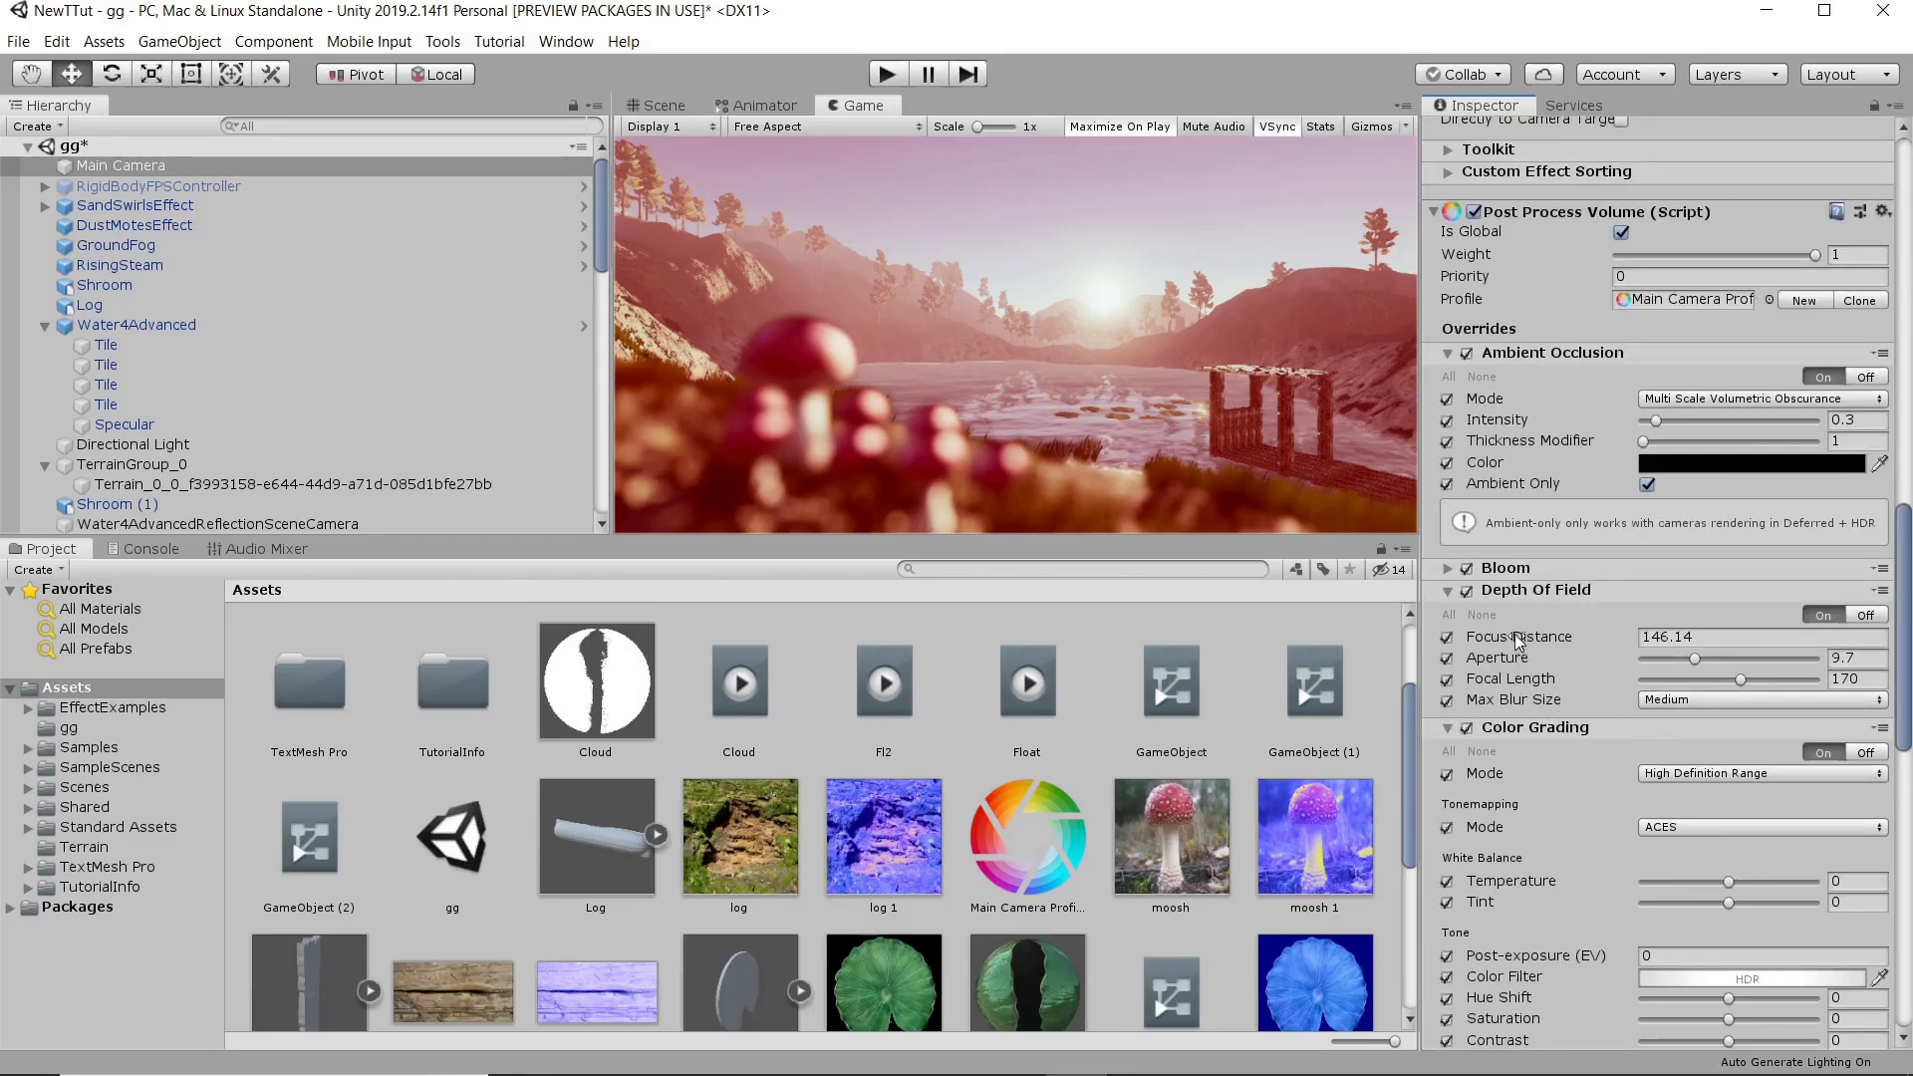
pyautogui.click(1467, 590)
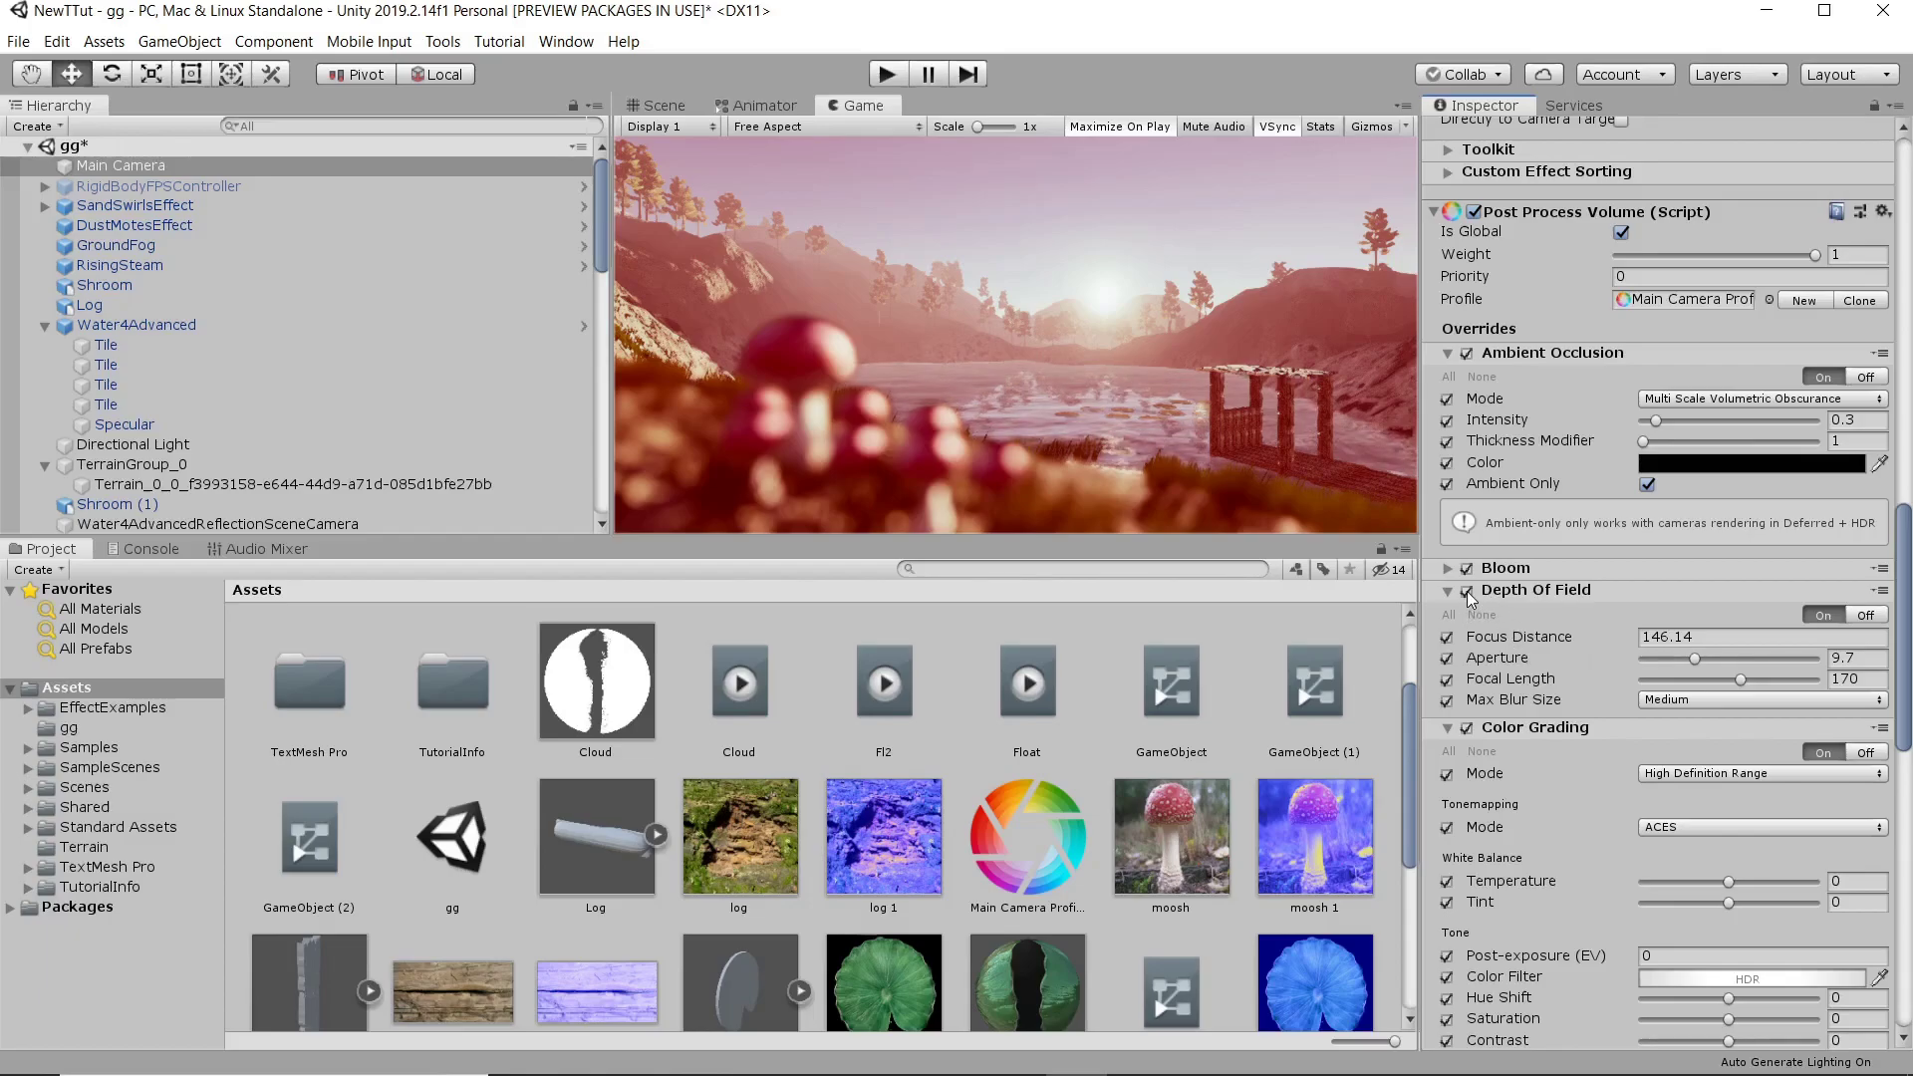
pyautogui.click(1467, 590)
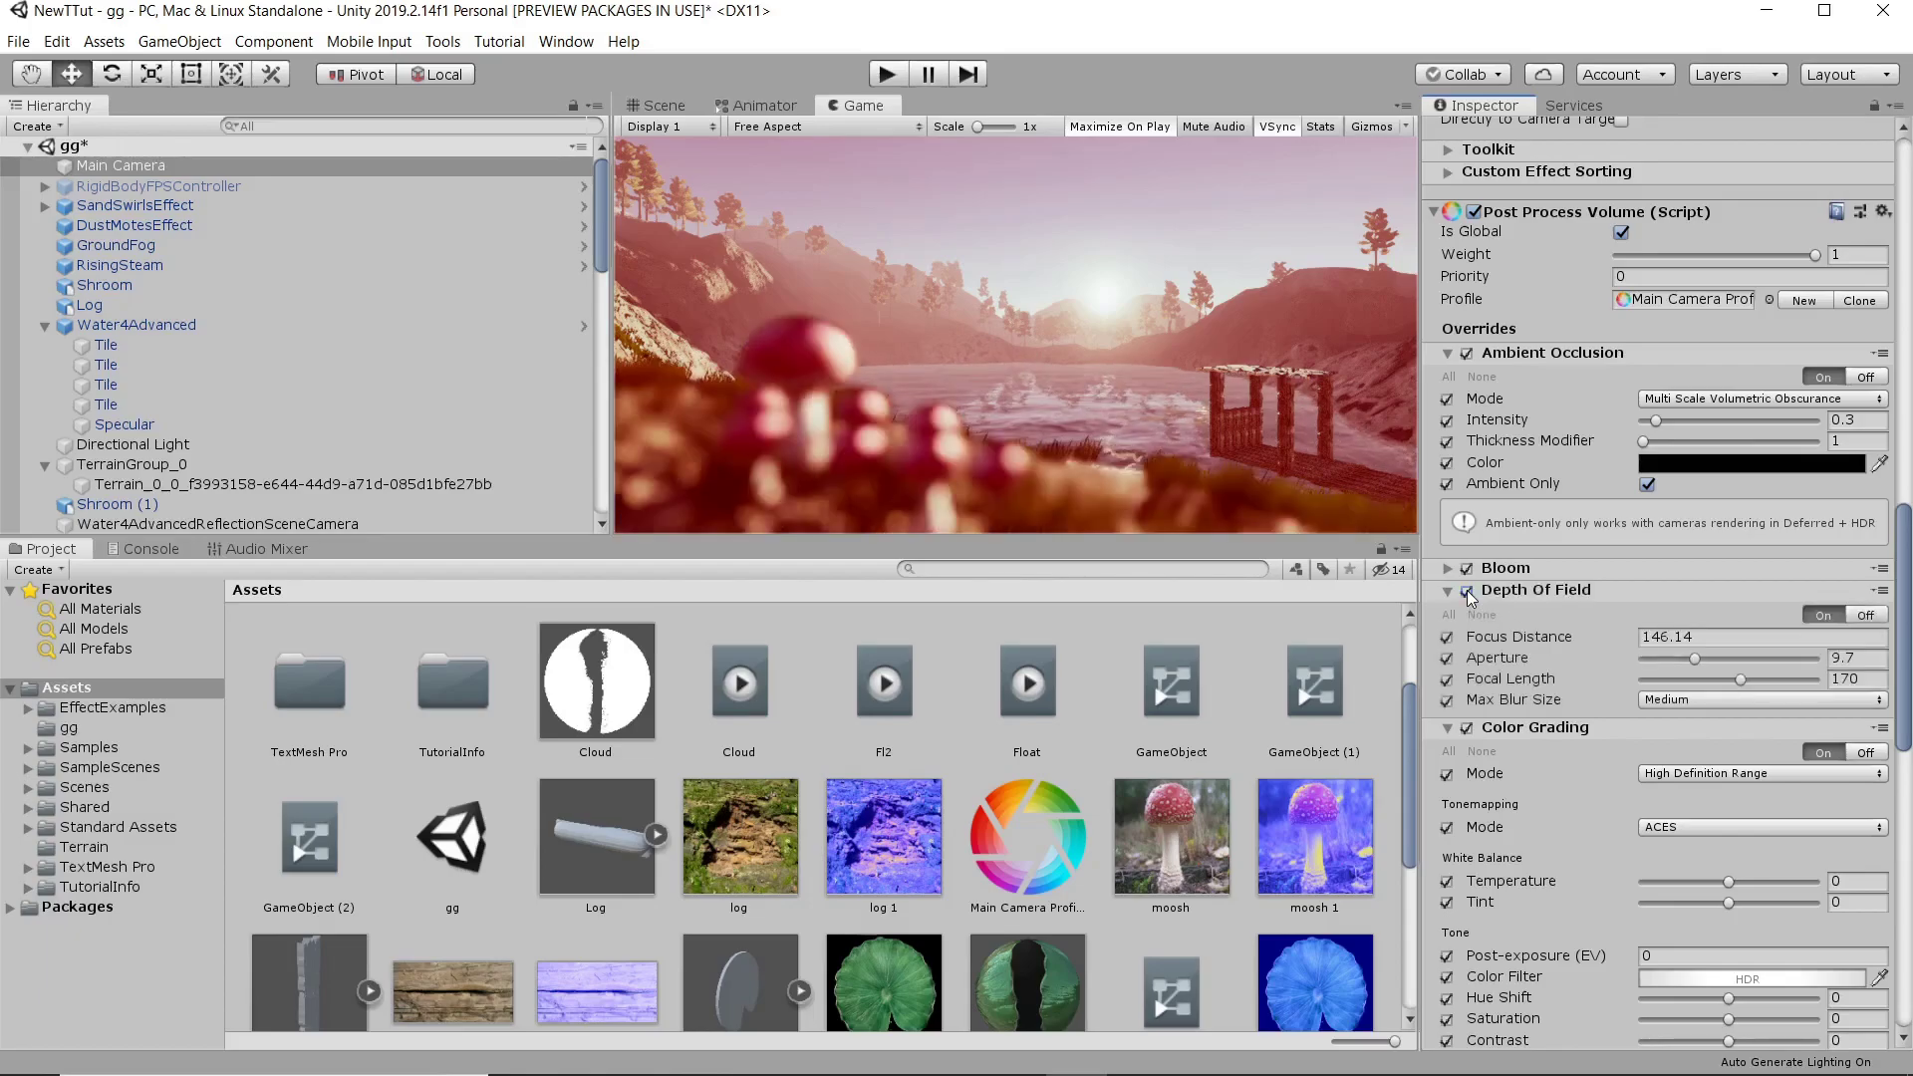
pyautogui.click(1467, 569)
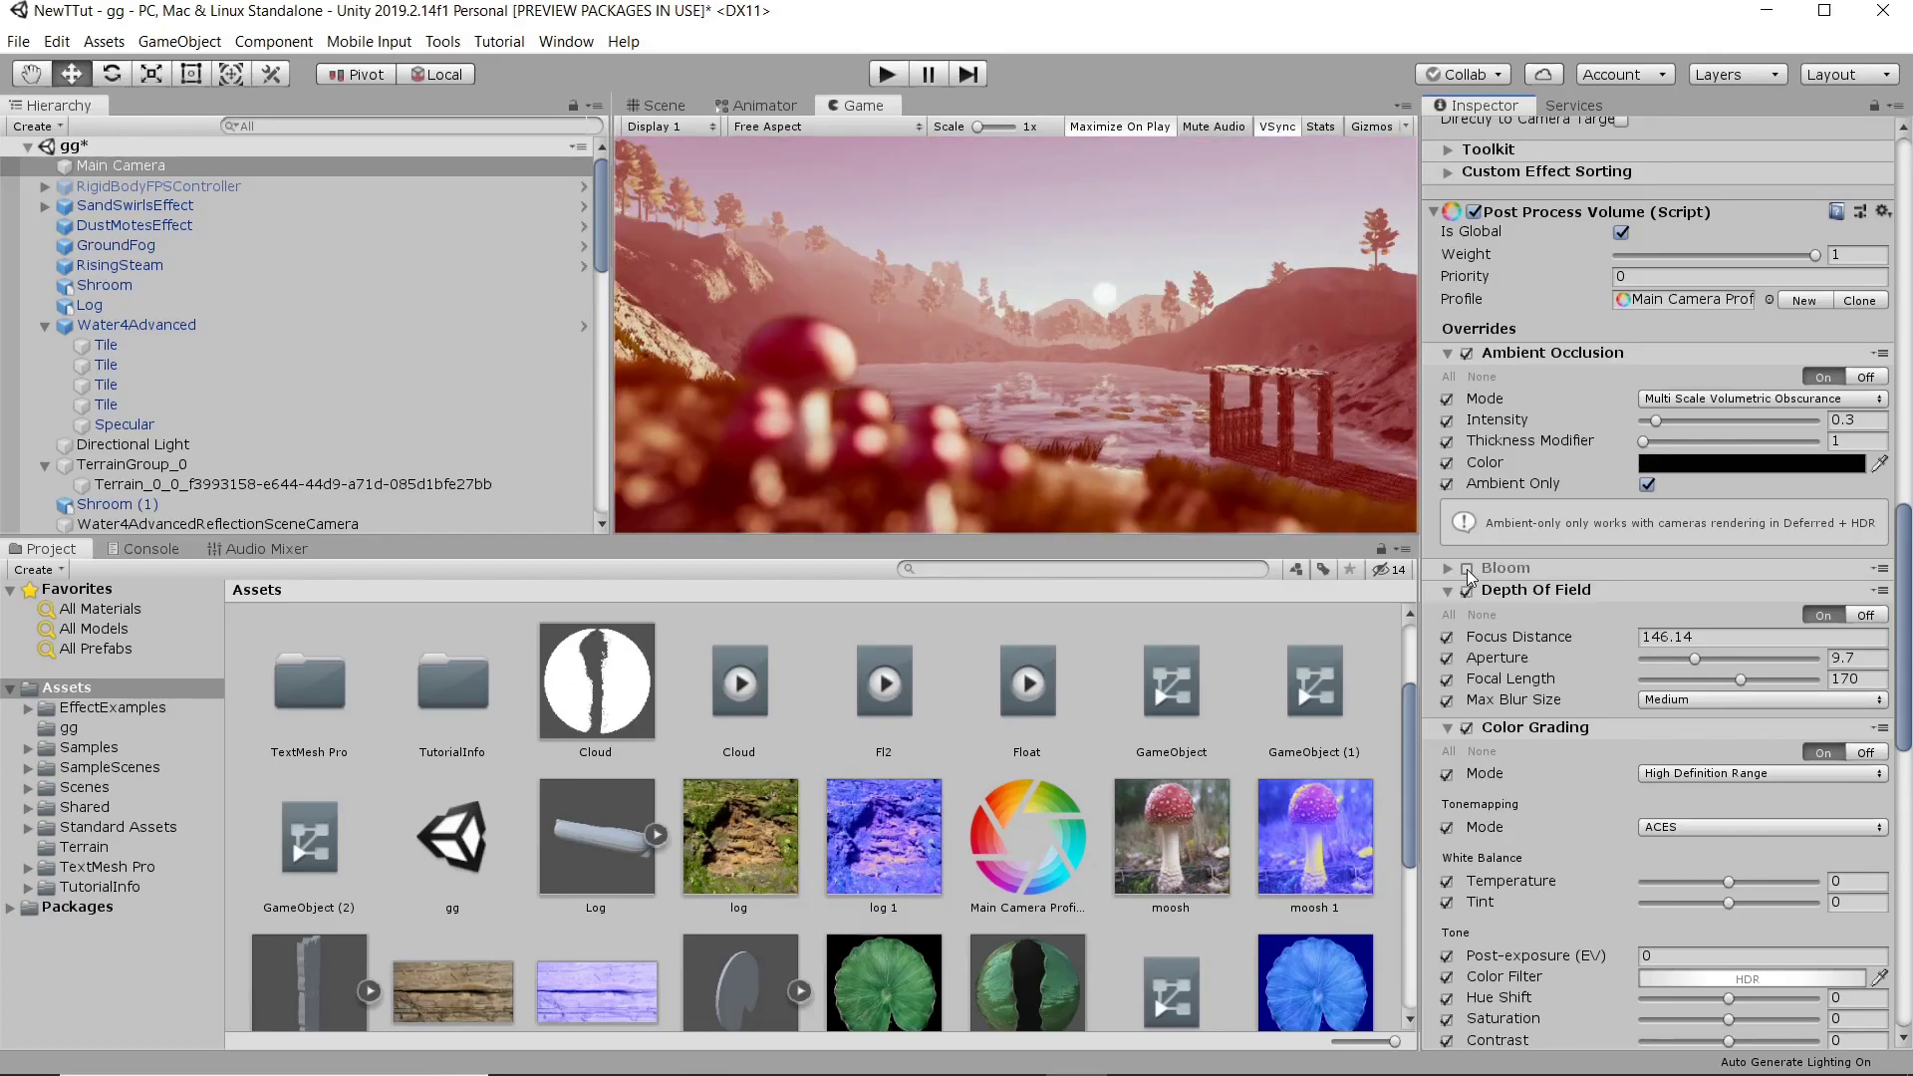
pyautogui.click(1467, 570)
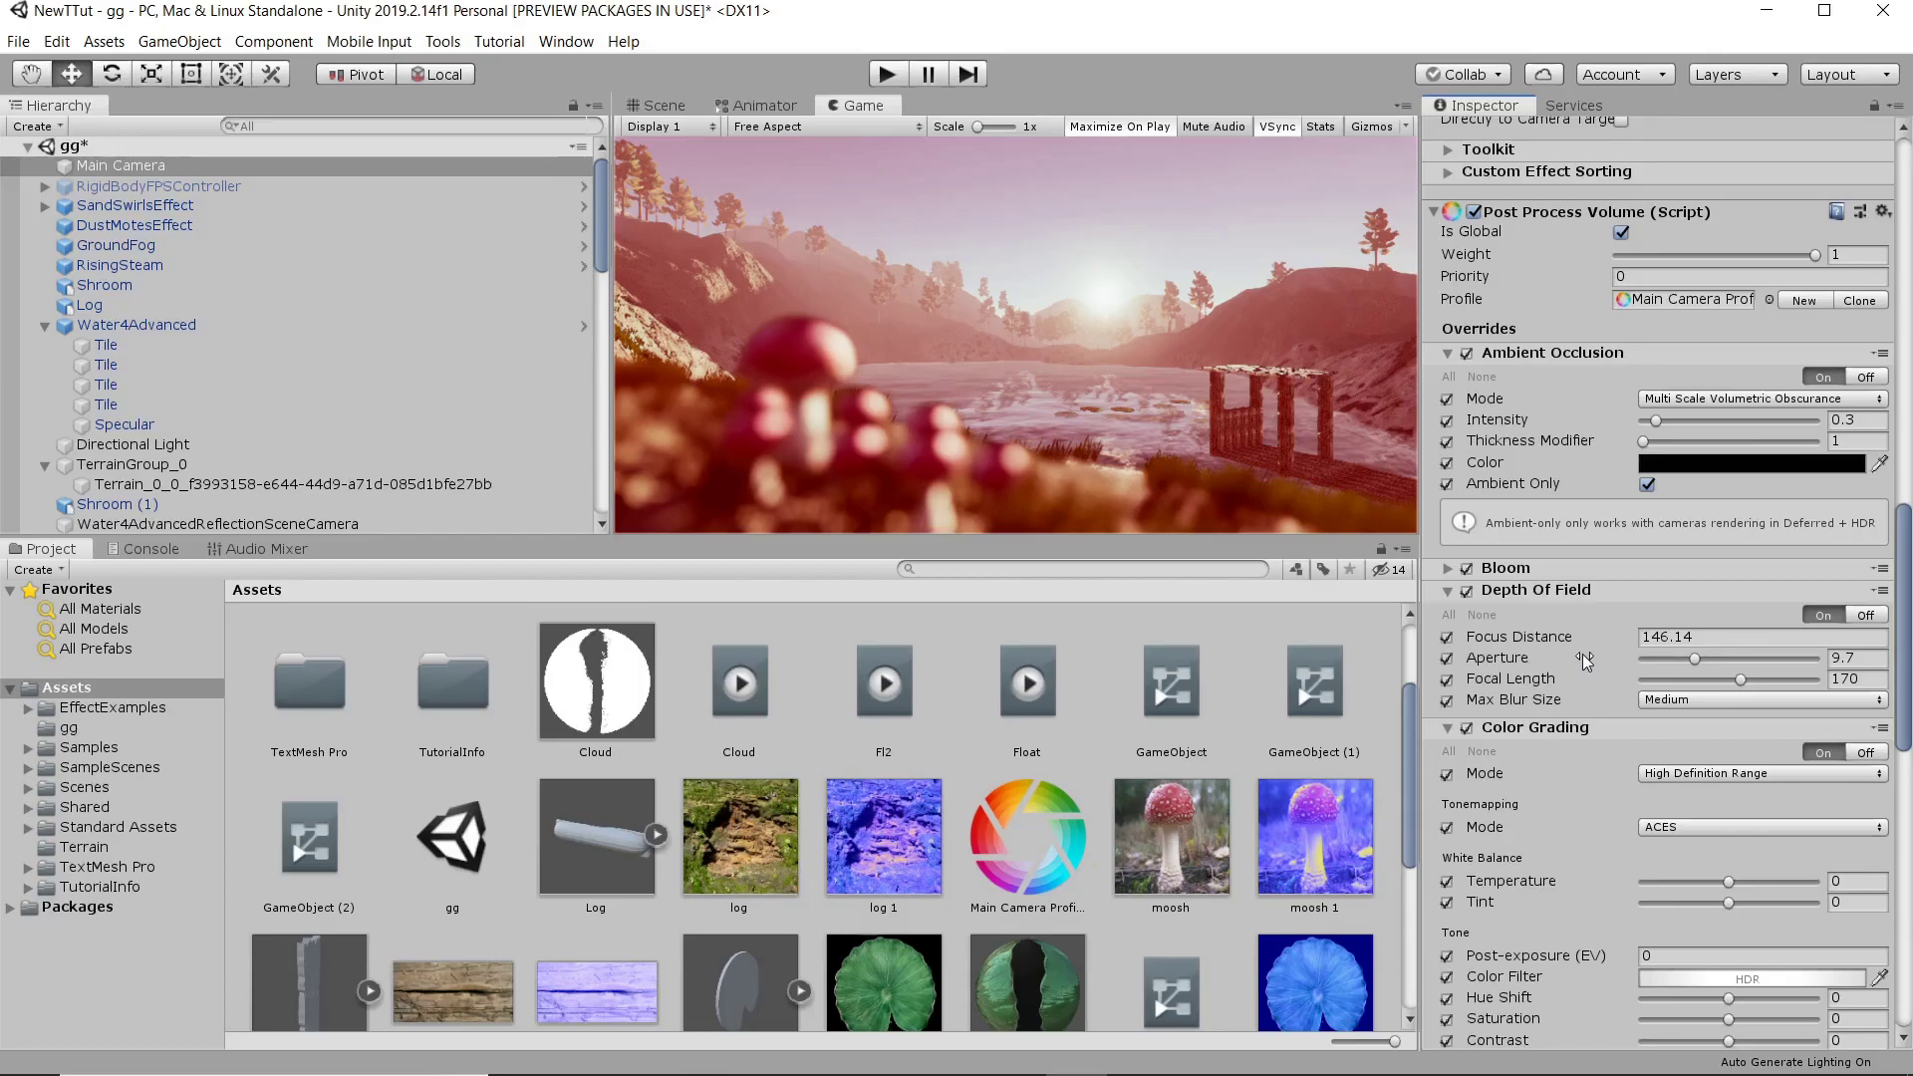
# Run the scene in Play mode to preview the post-processed camera view, and stop playback.
pyautogui.scroll(7, 1582, 654)
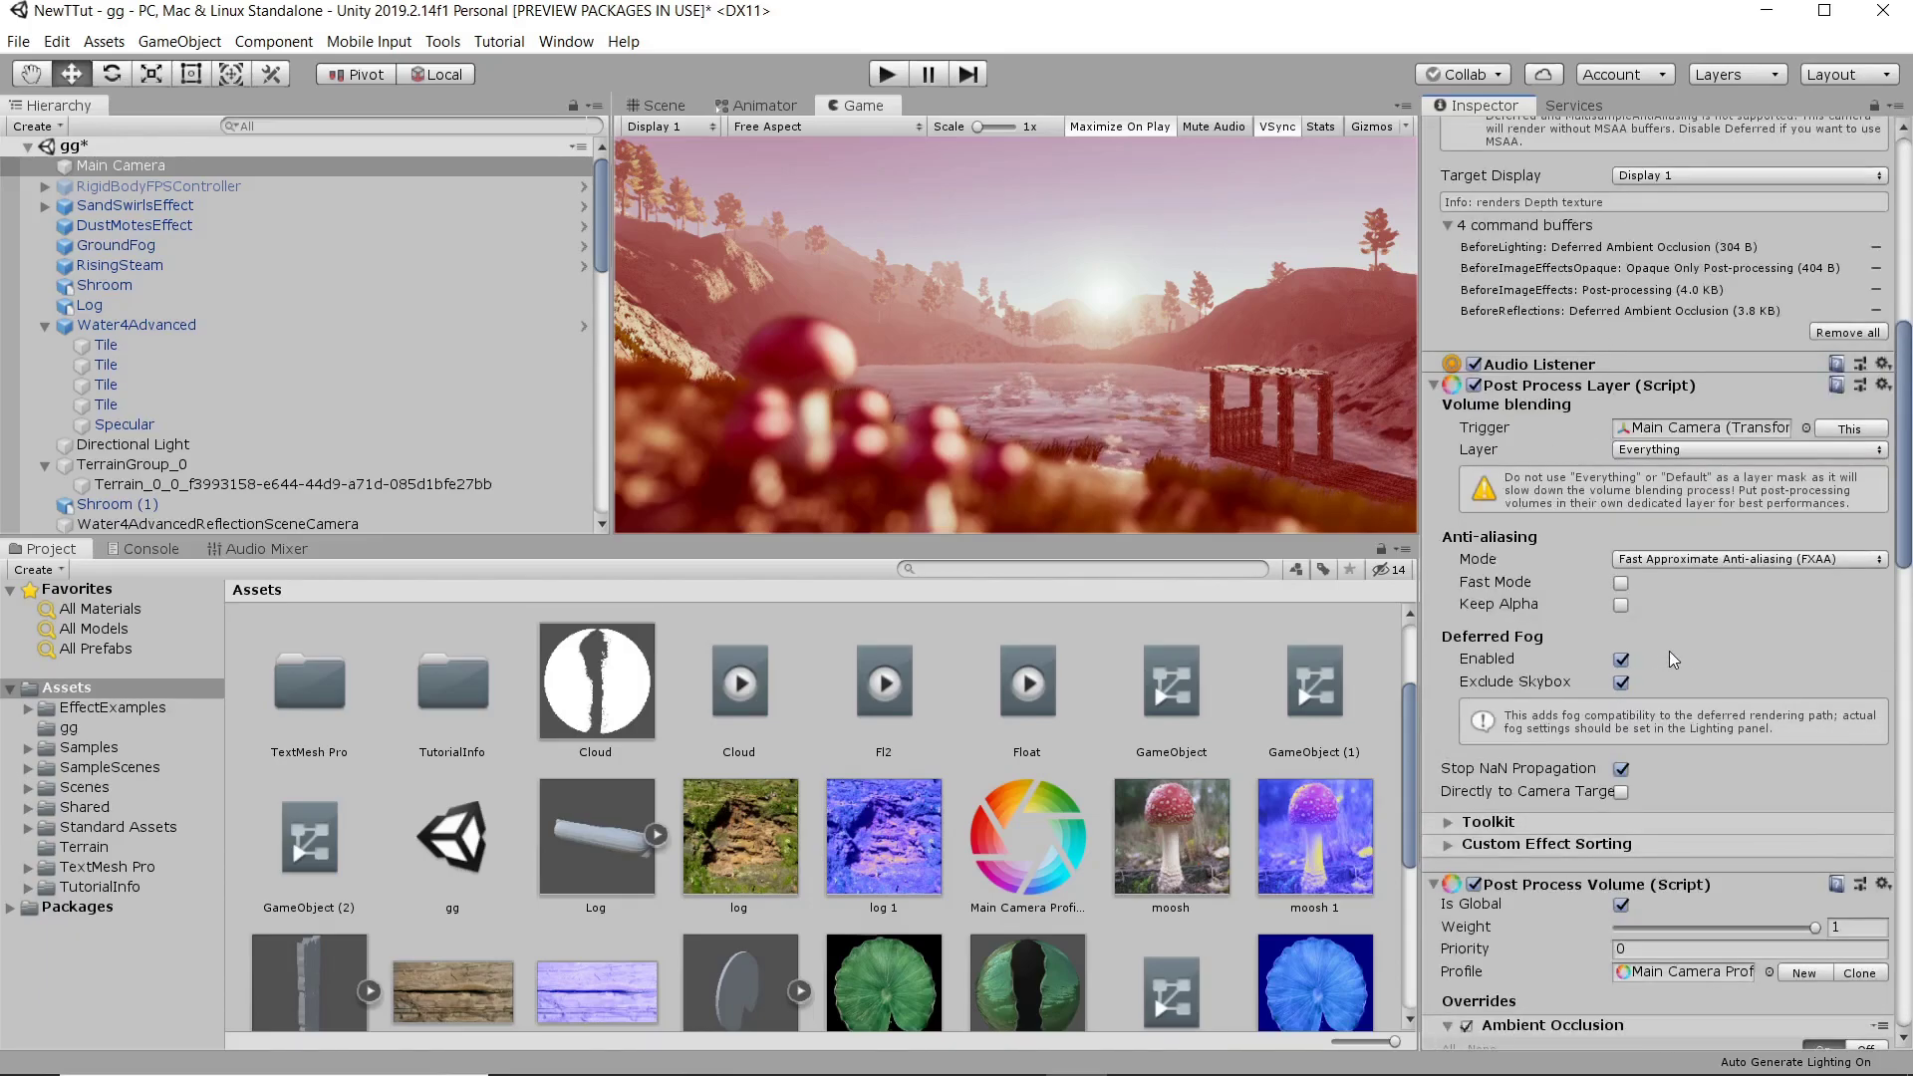
pyautogui.scroll(7, 1670, 650)
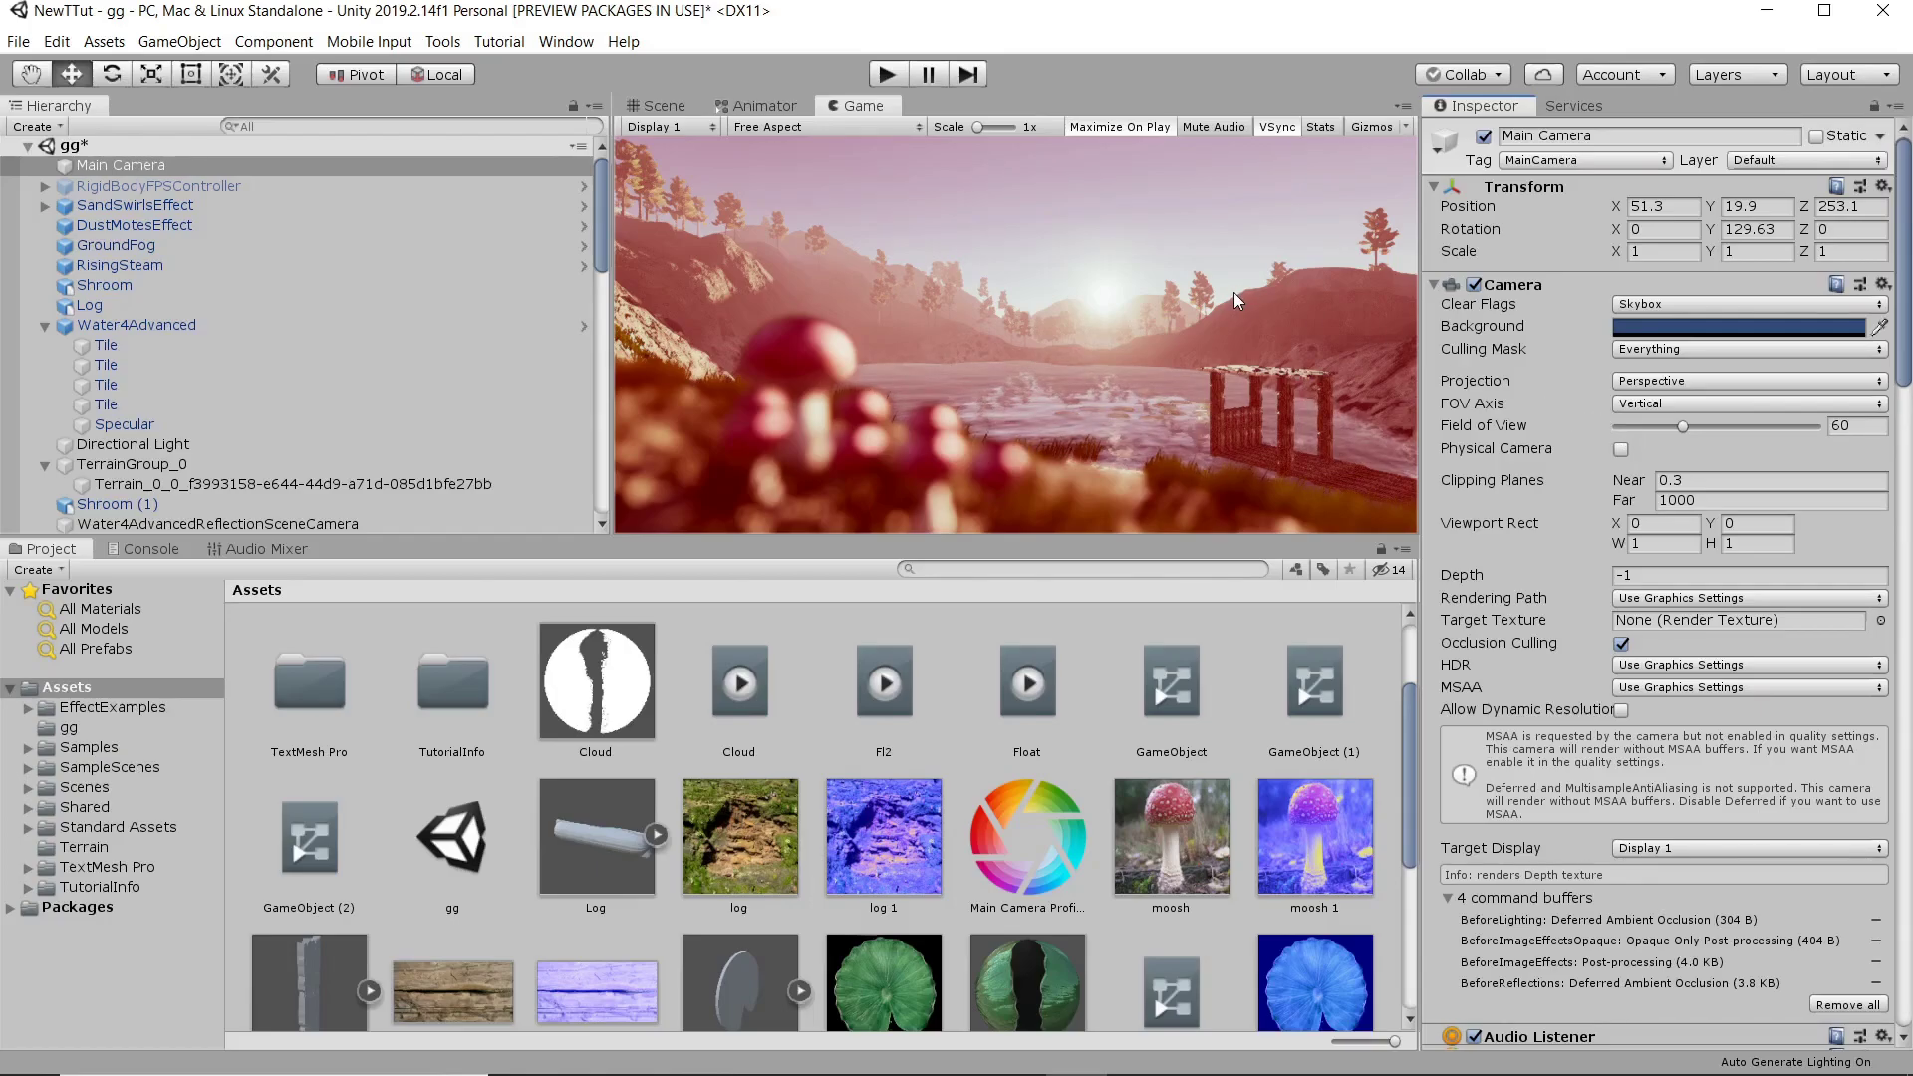
pyautogui.click(884, 73)
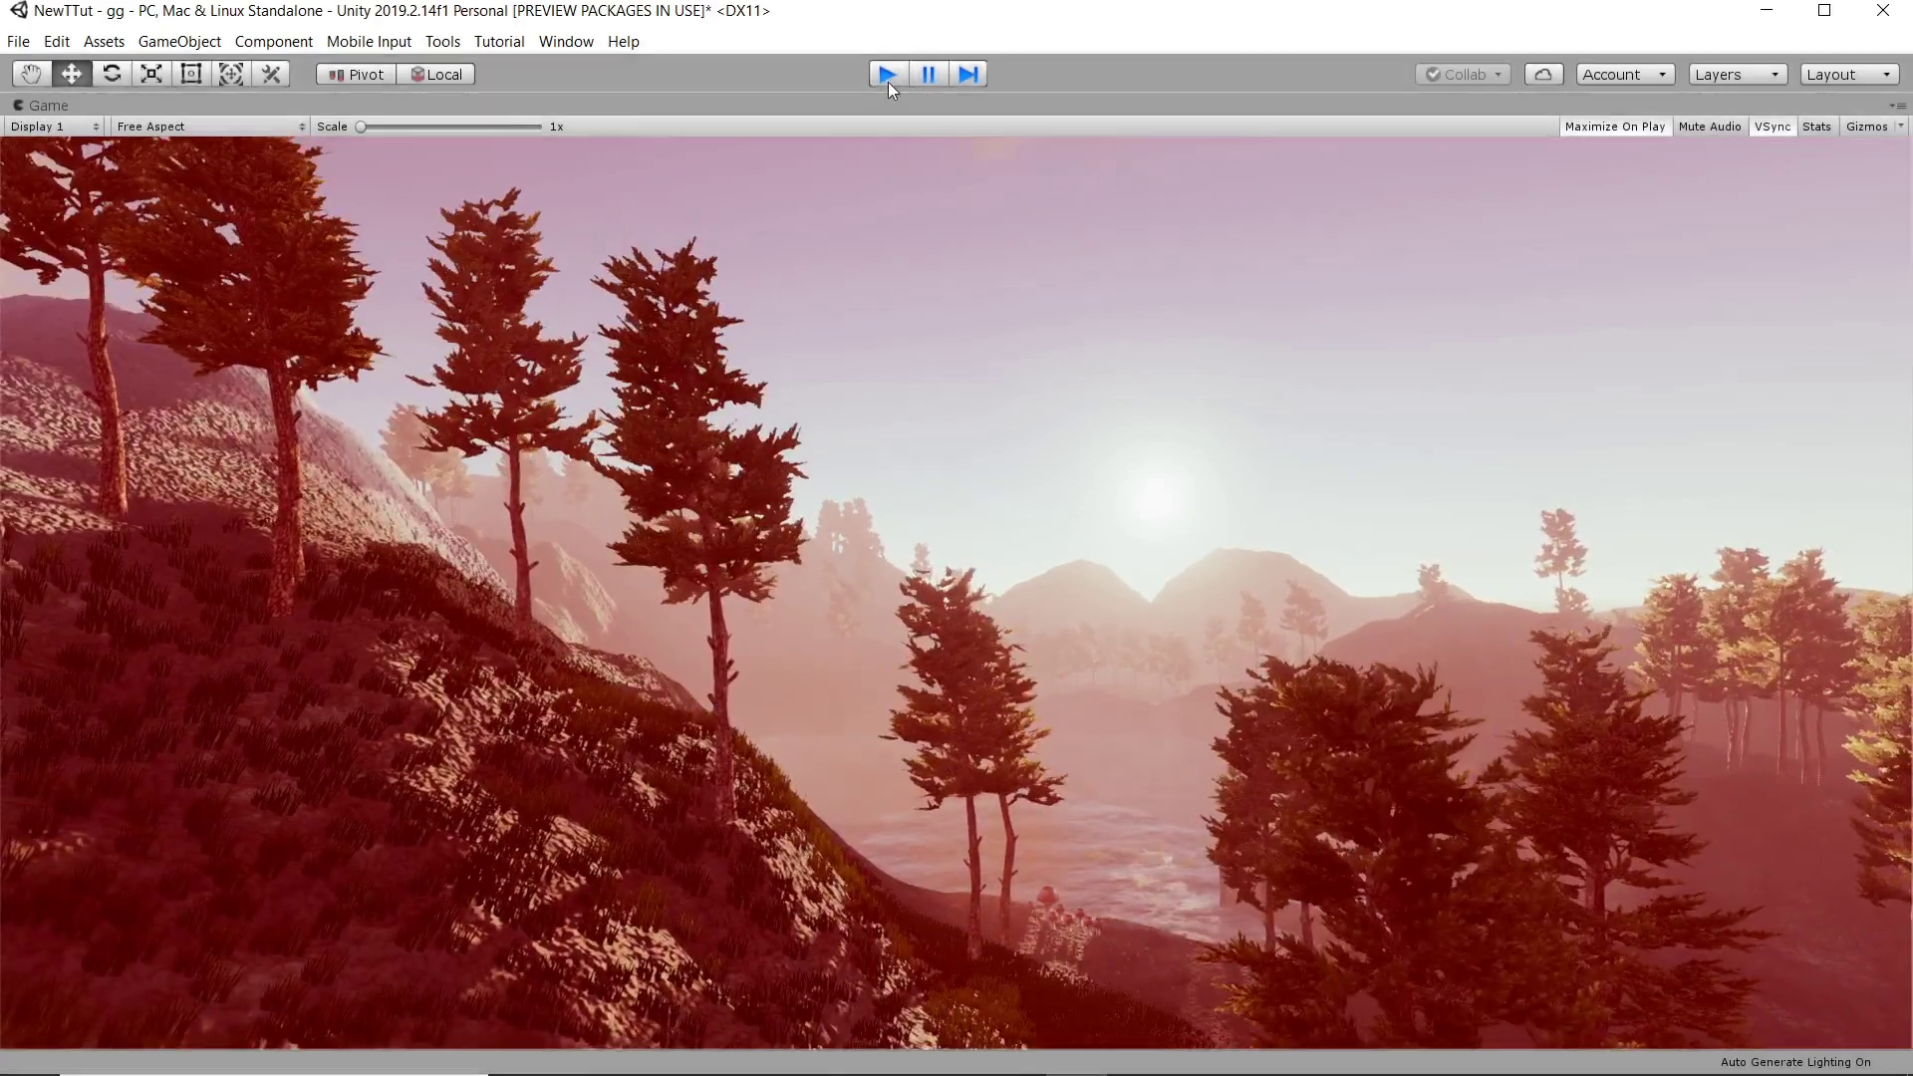
pyautogui.click(888, 82)
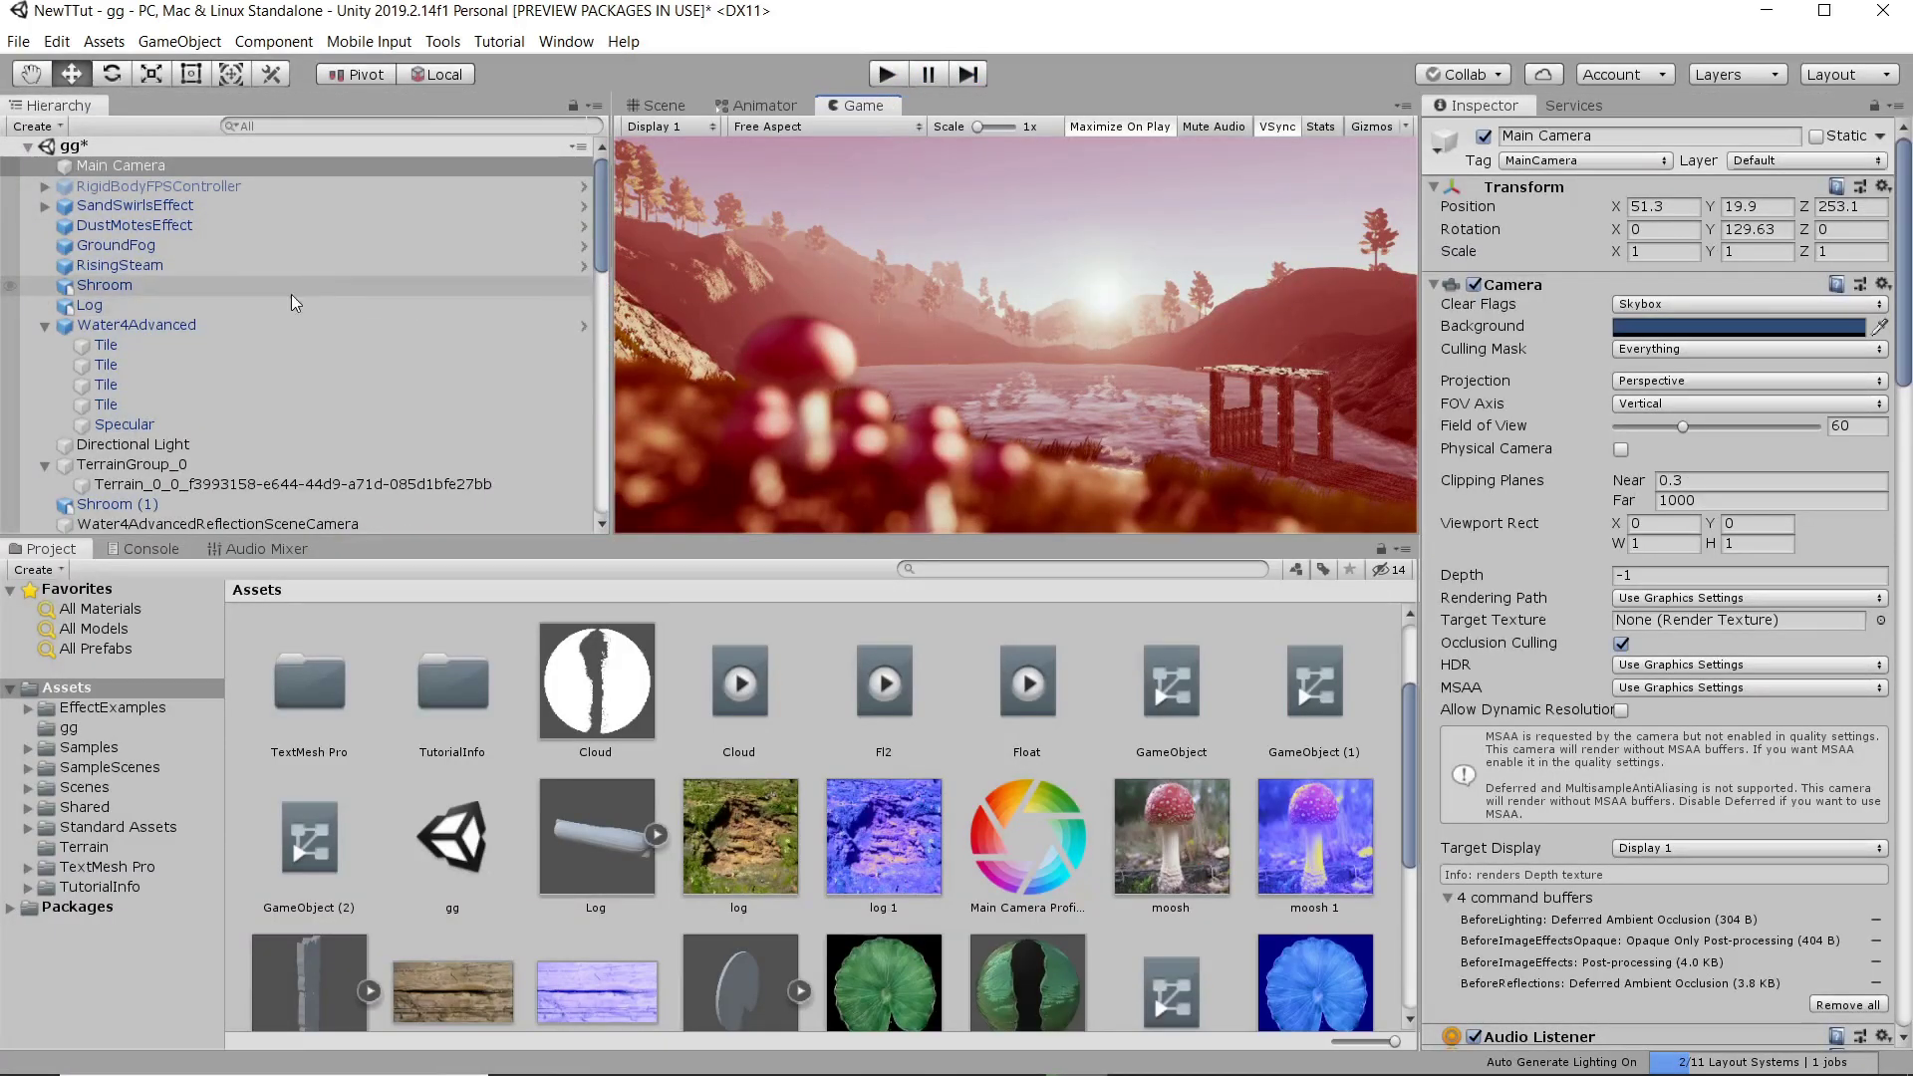
# Frame the GameObject (2) particle system in the Scene view and examine its cloud particles up close.
pyautogui.scroll(-8, 381, 385)
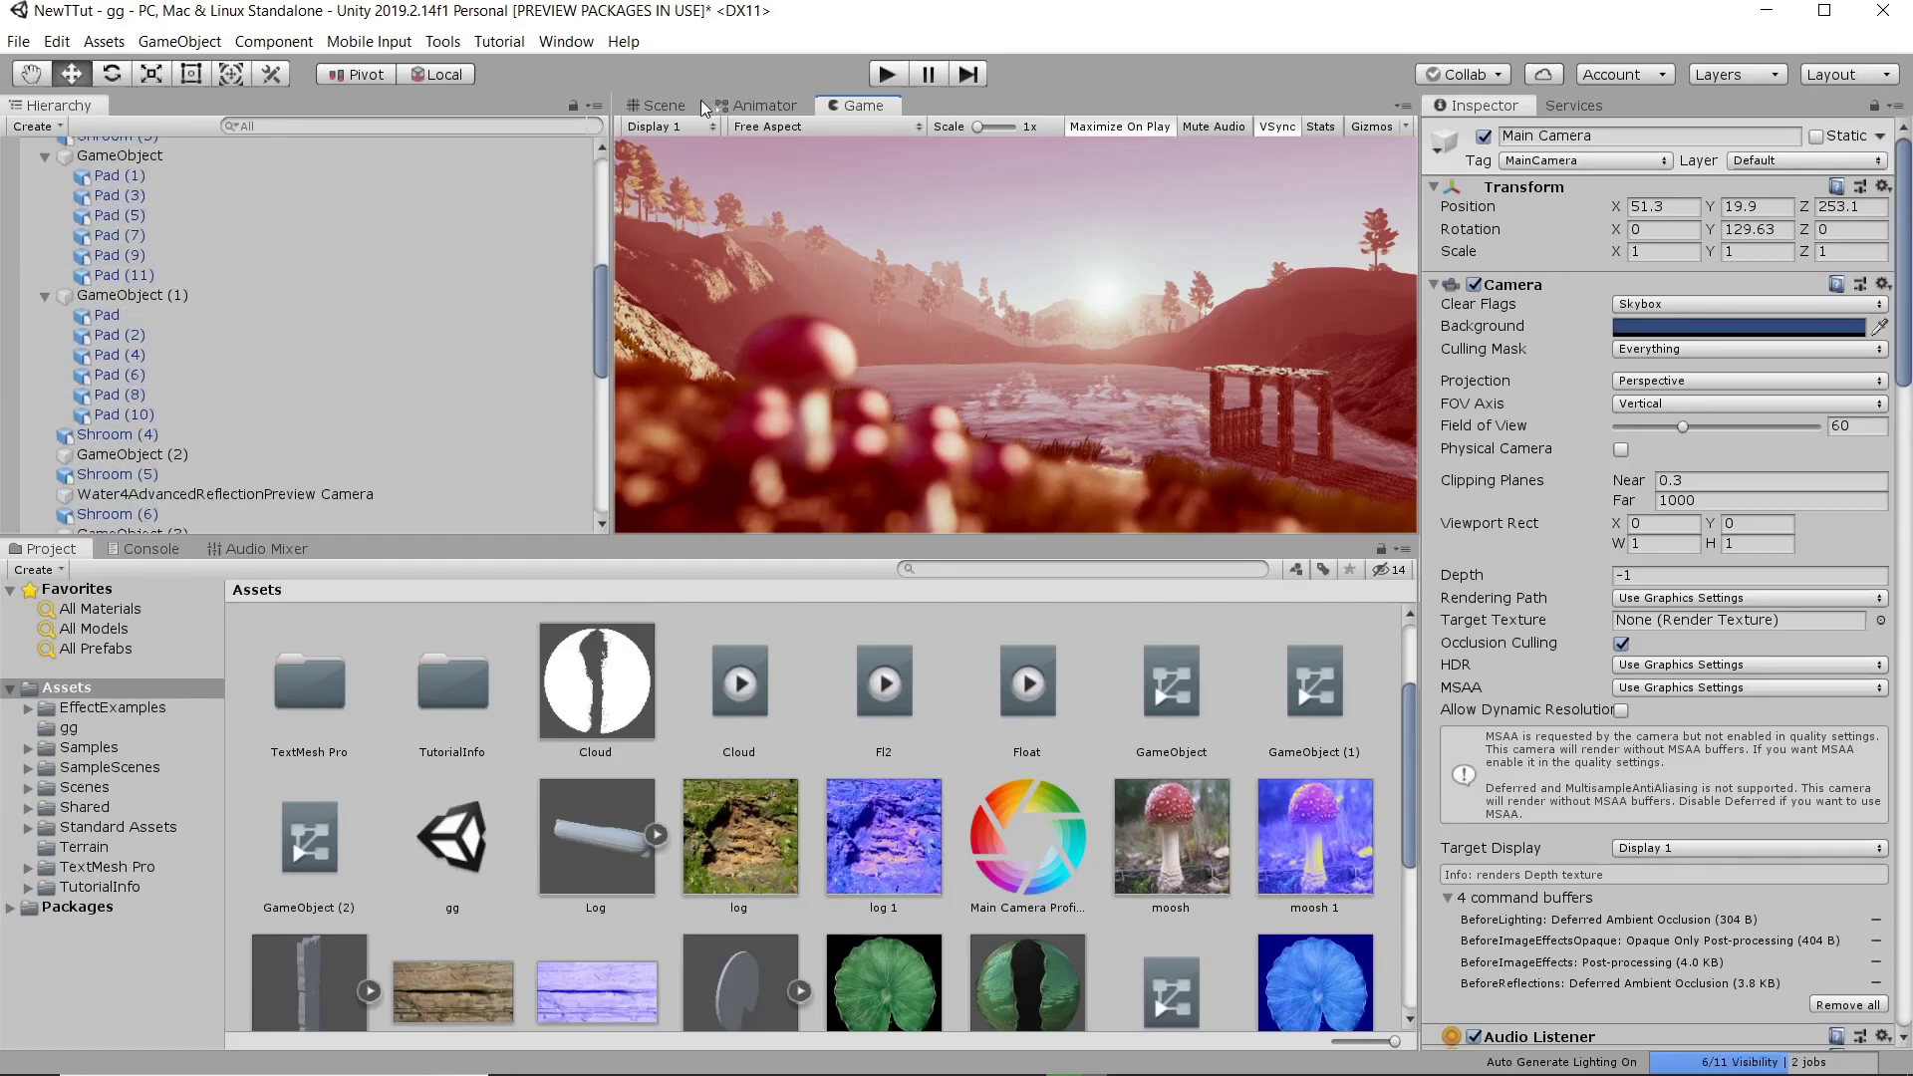
pyautogui.click(664, 105)
pyautogui.scroll(5, 786, 320)
pyautogui.scroll(-3, 333, 488)
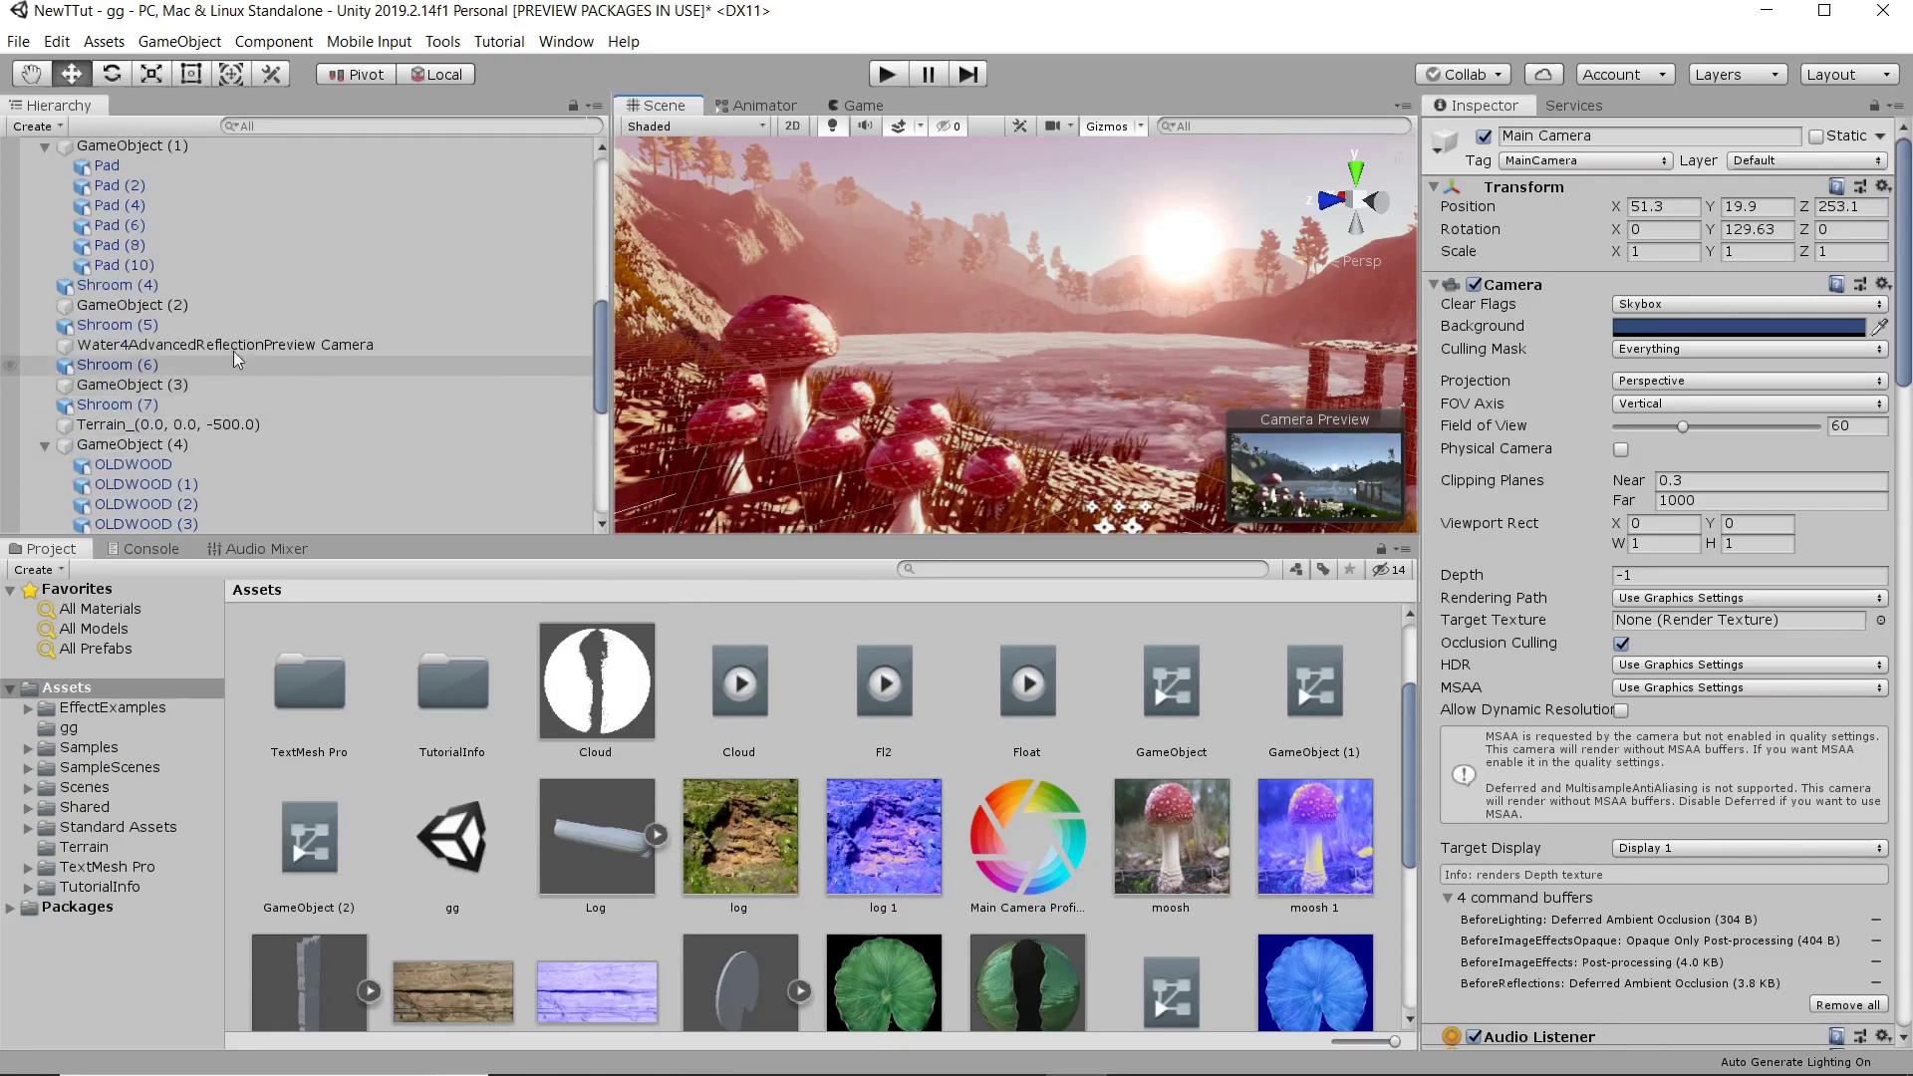
pyautogui.doubleClick(233, 308)
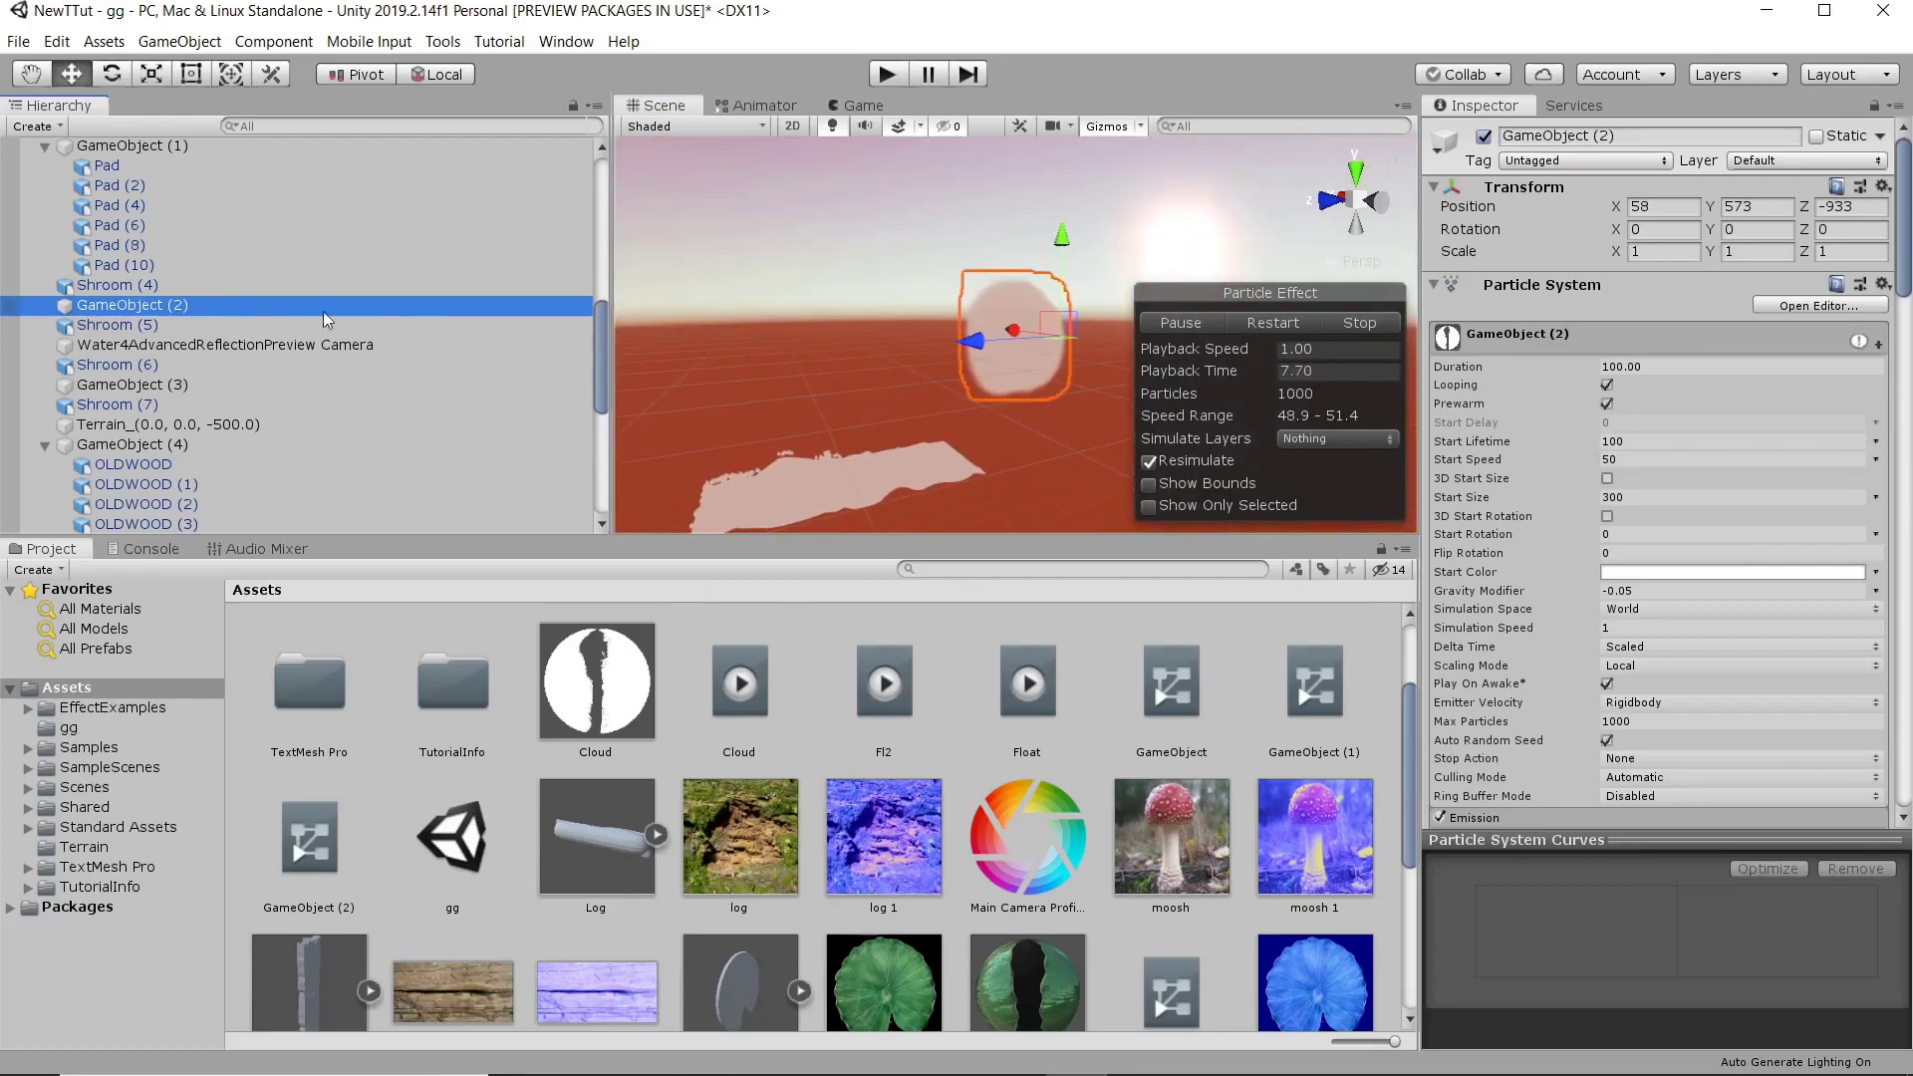
pyautogui.scroll(5, 995, 379)
pyautogui.scroll(3, 1020, 379)
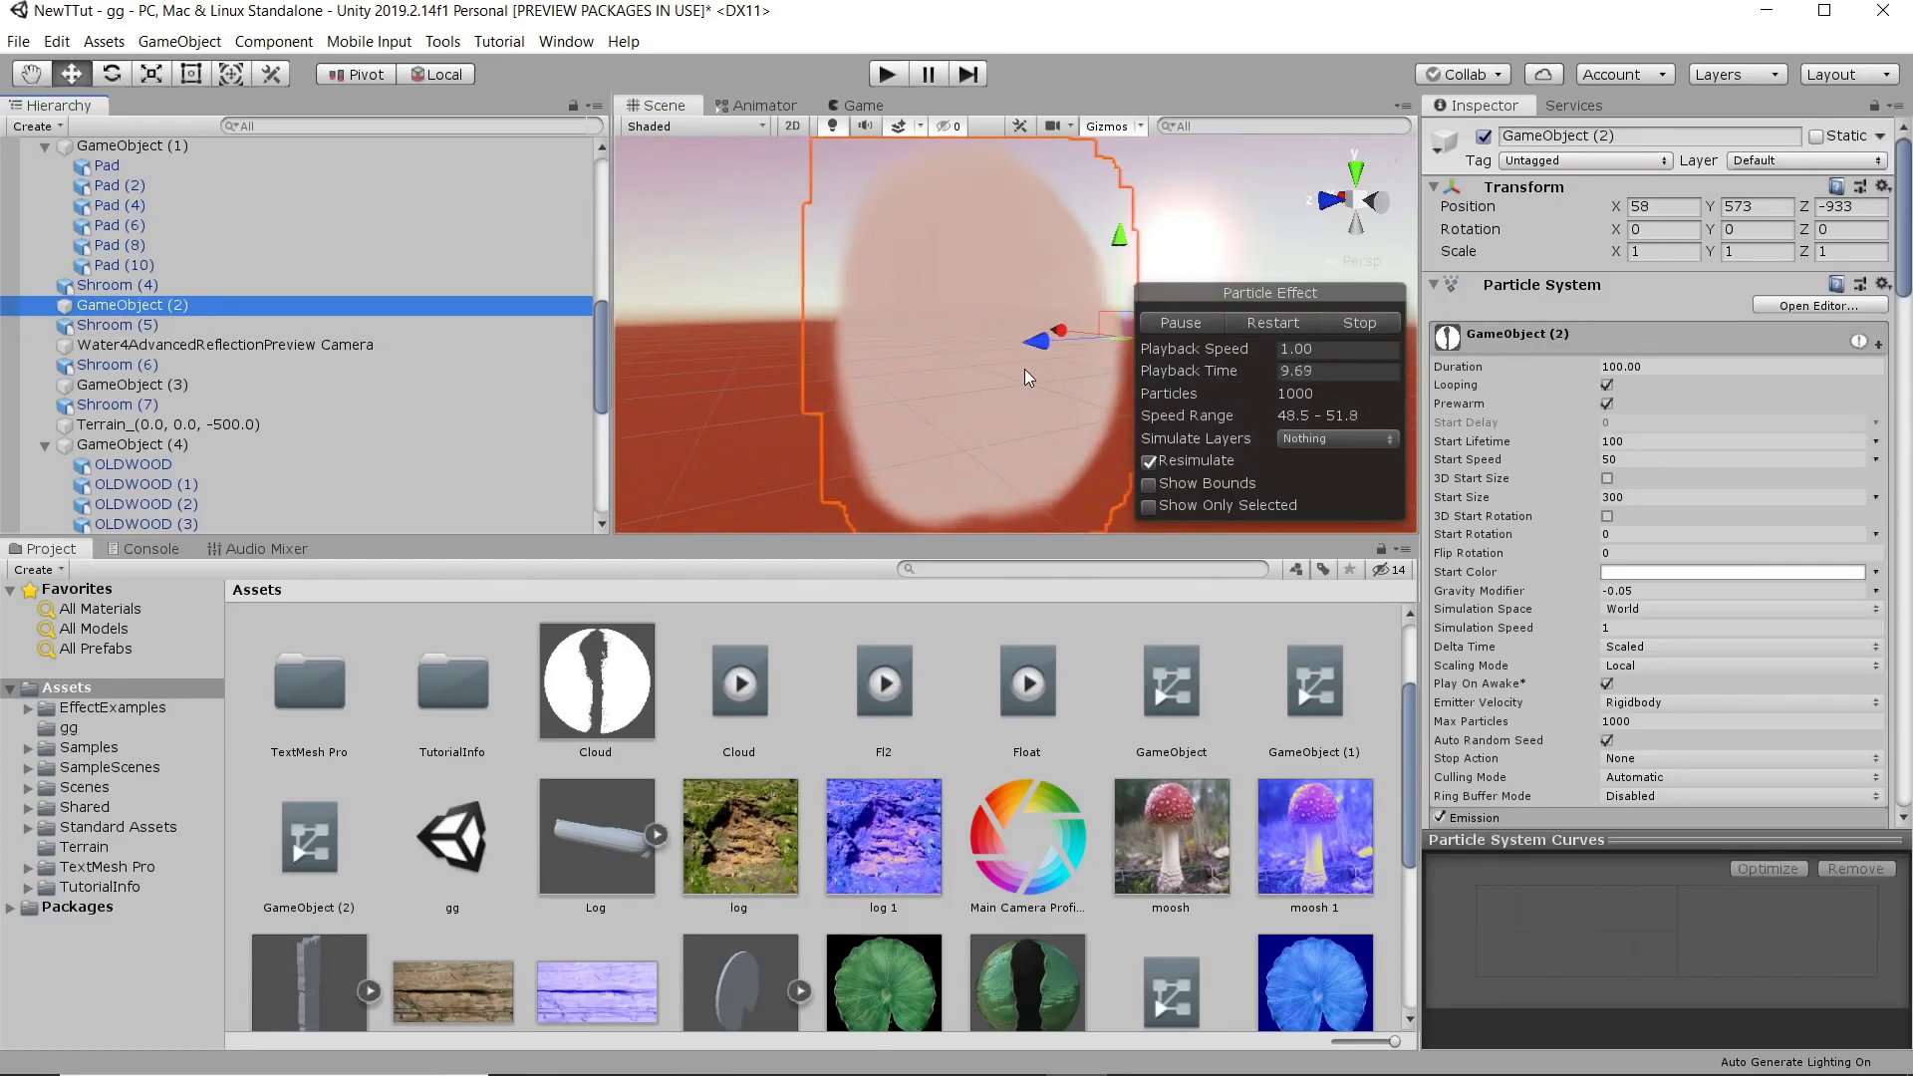
pyautogui.moveTo(1044, 386); pyautogui.dragTo(1009, 399, button='middle')
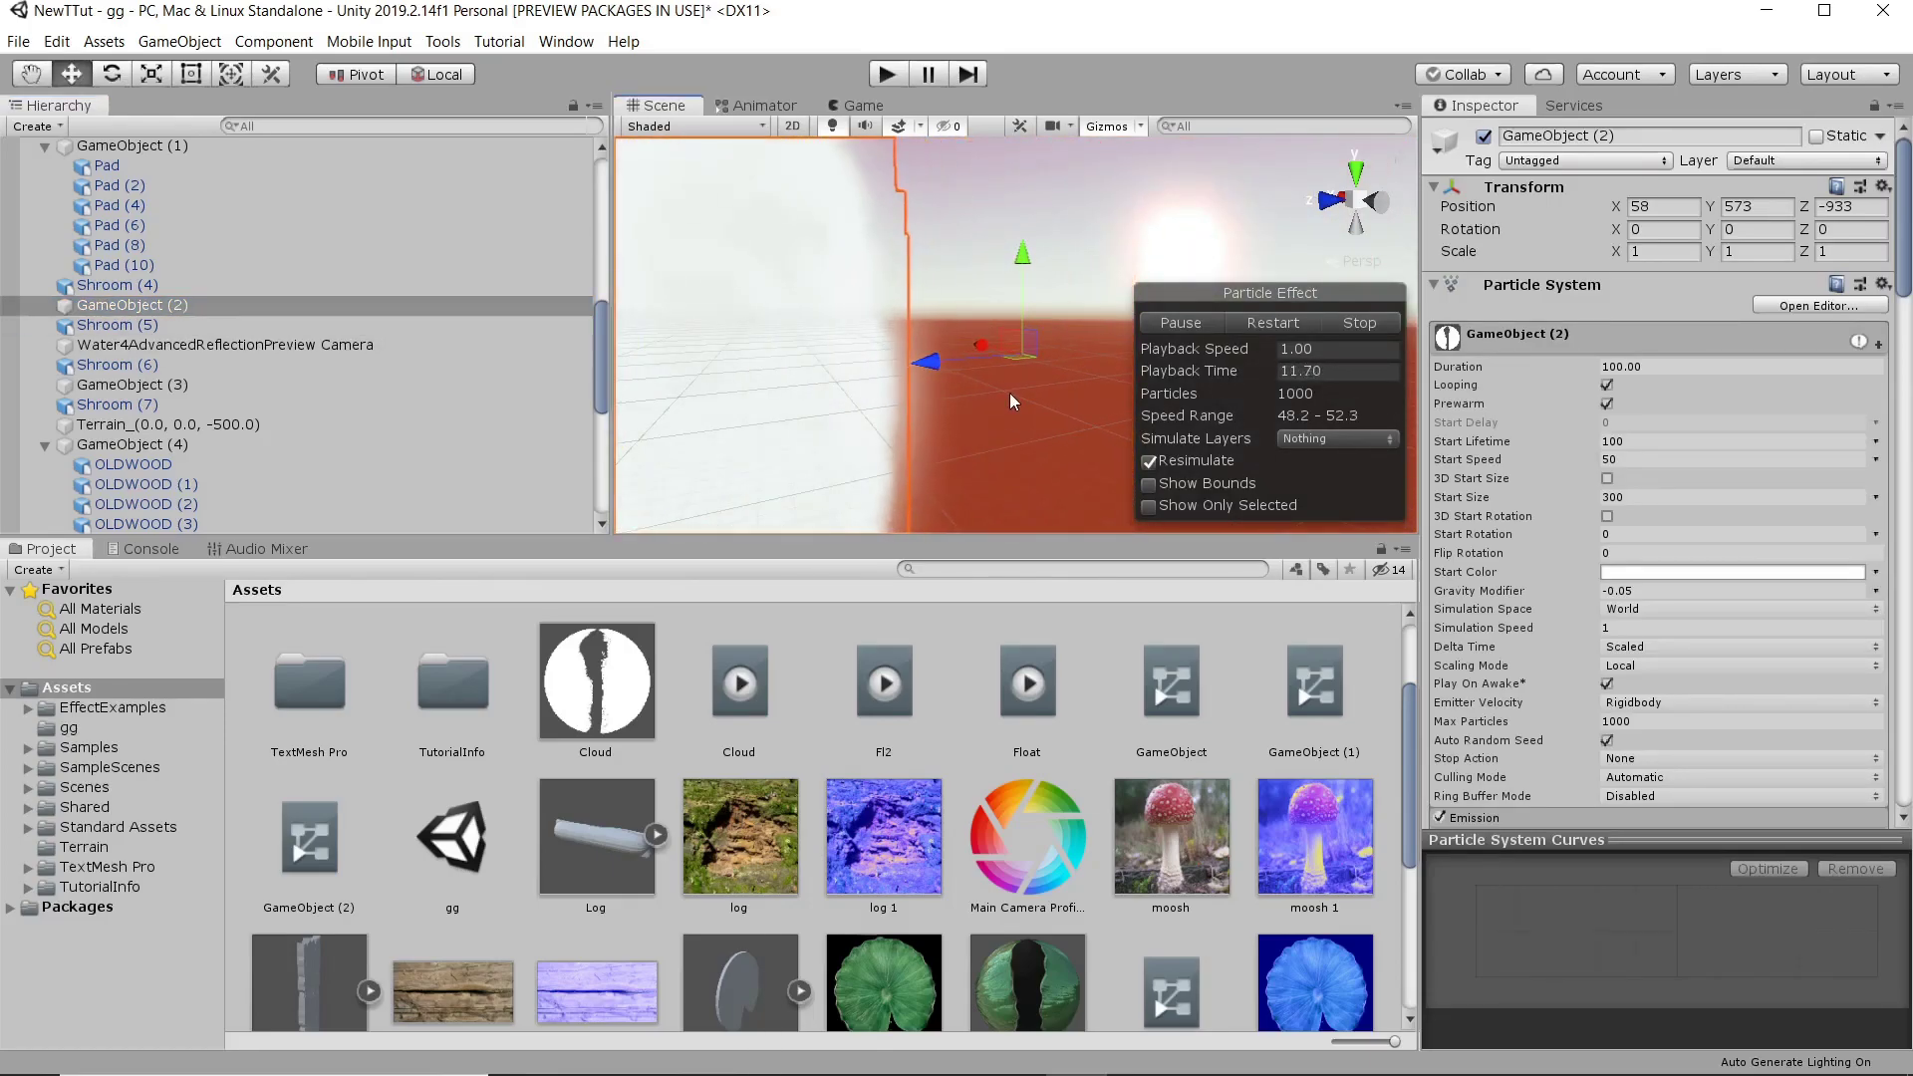
pyautogui.moveTo(1001, 405); pyautogui.dragTo(710, 387, button='right')
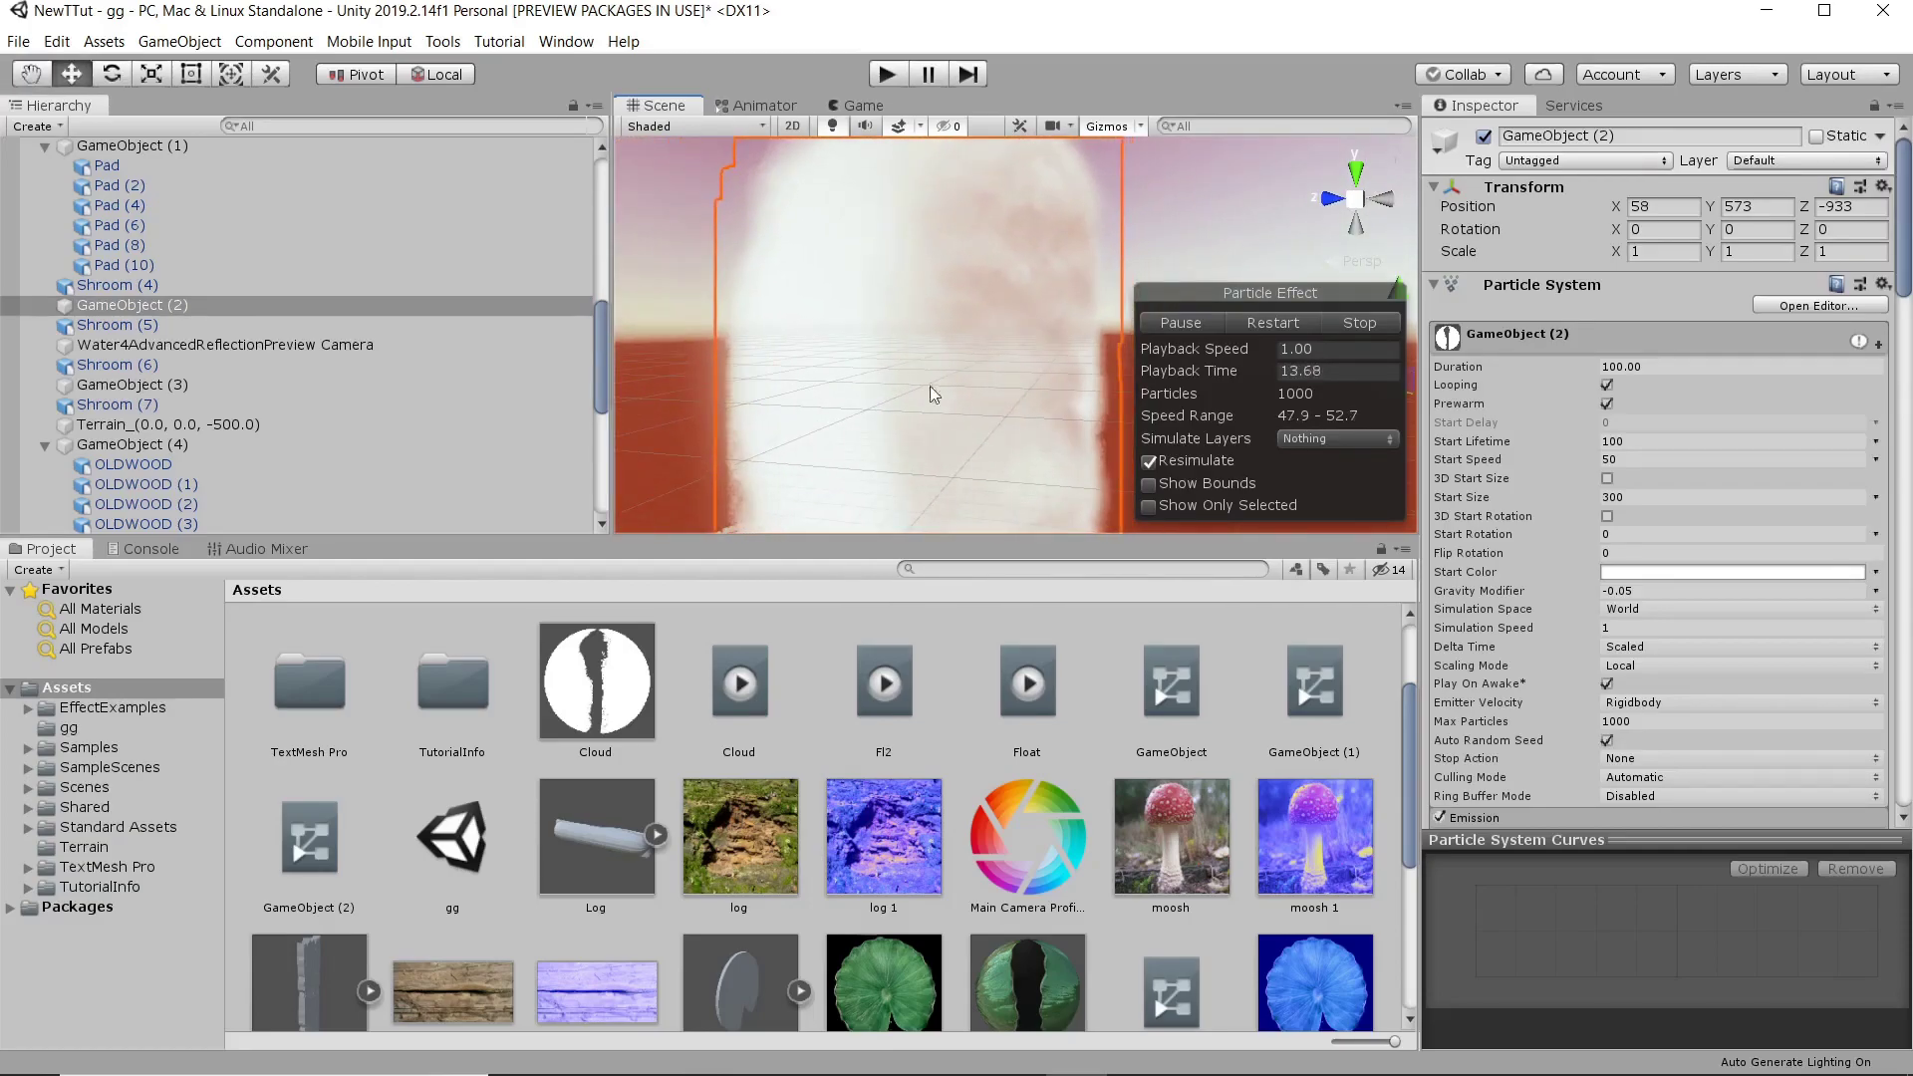
# Review the GameObject (2) Particle System settings from the main module down to the Renderer and back to Emission.
pyautogui.scroll(-5, 1611, 454)
pyautogui.scroll(5, 1611, 455)
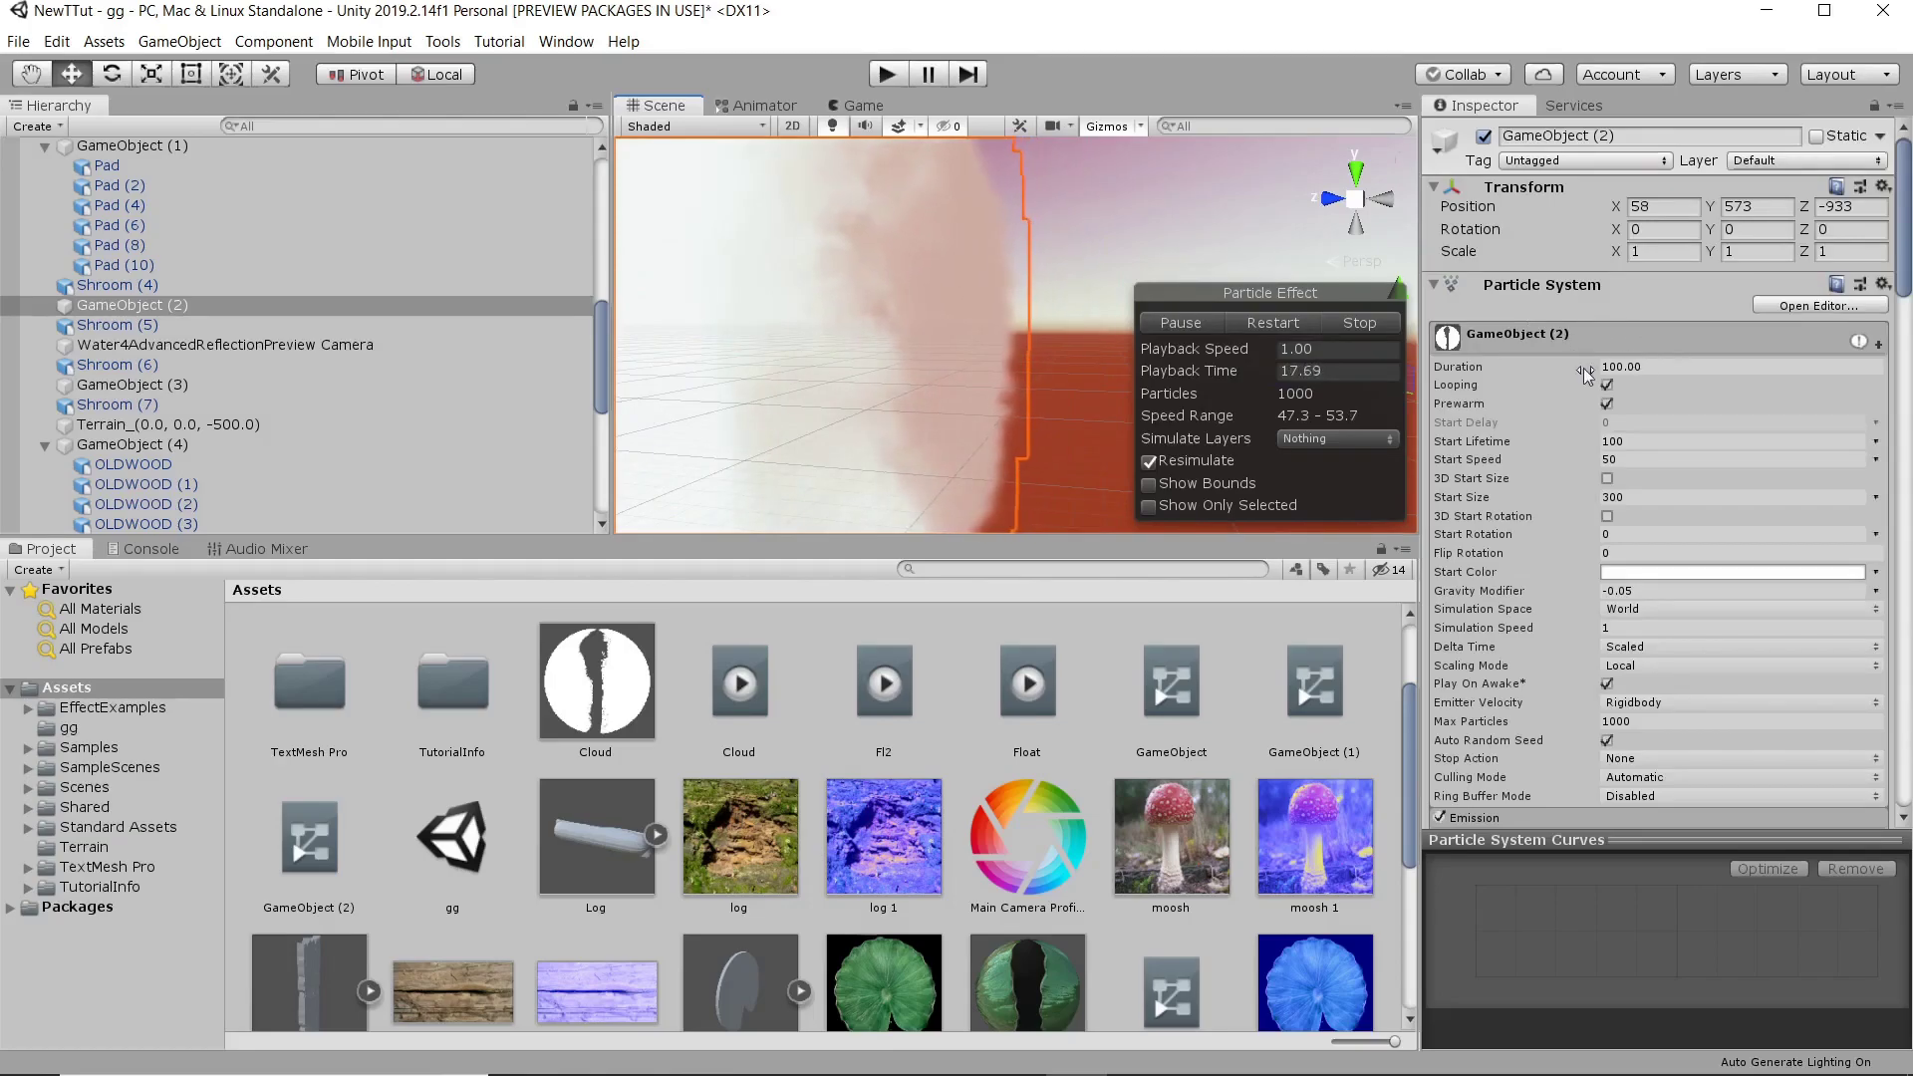
pyautogui.moveTo(1905, 256); pyautogui.dragTo(1760, 680)
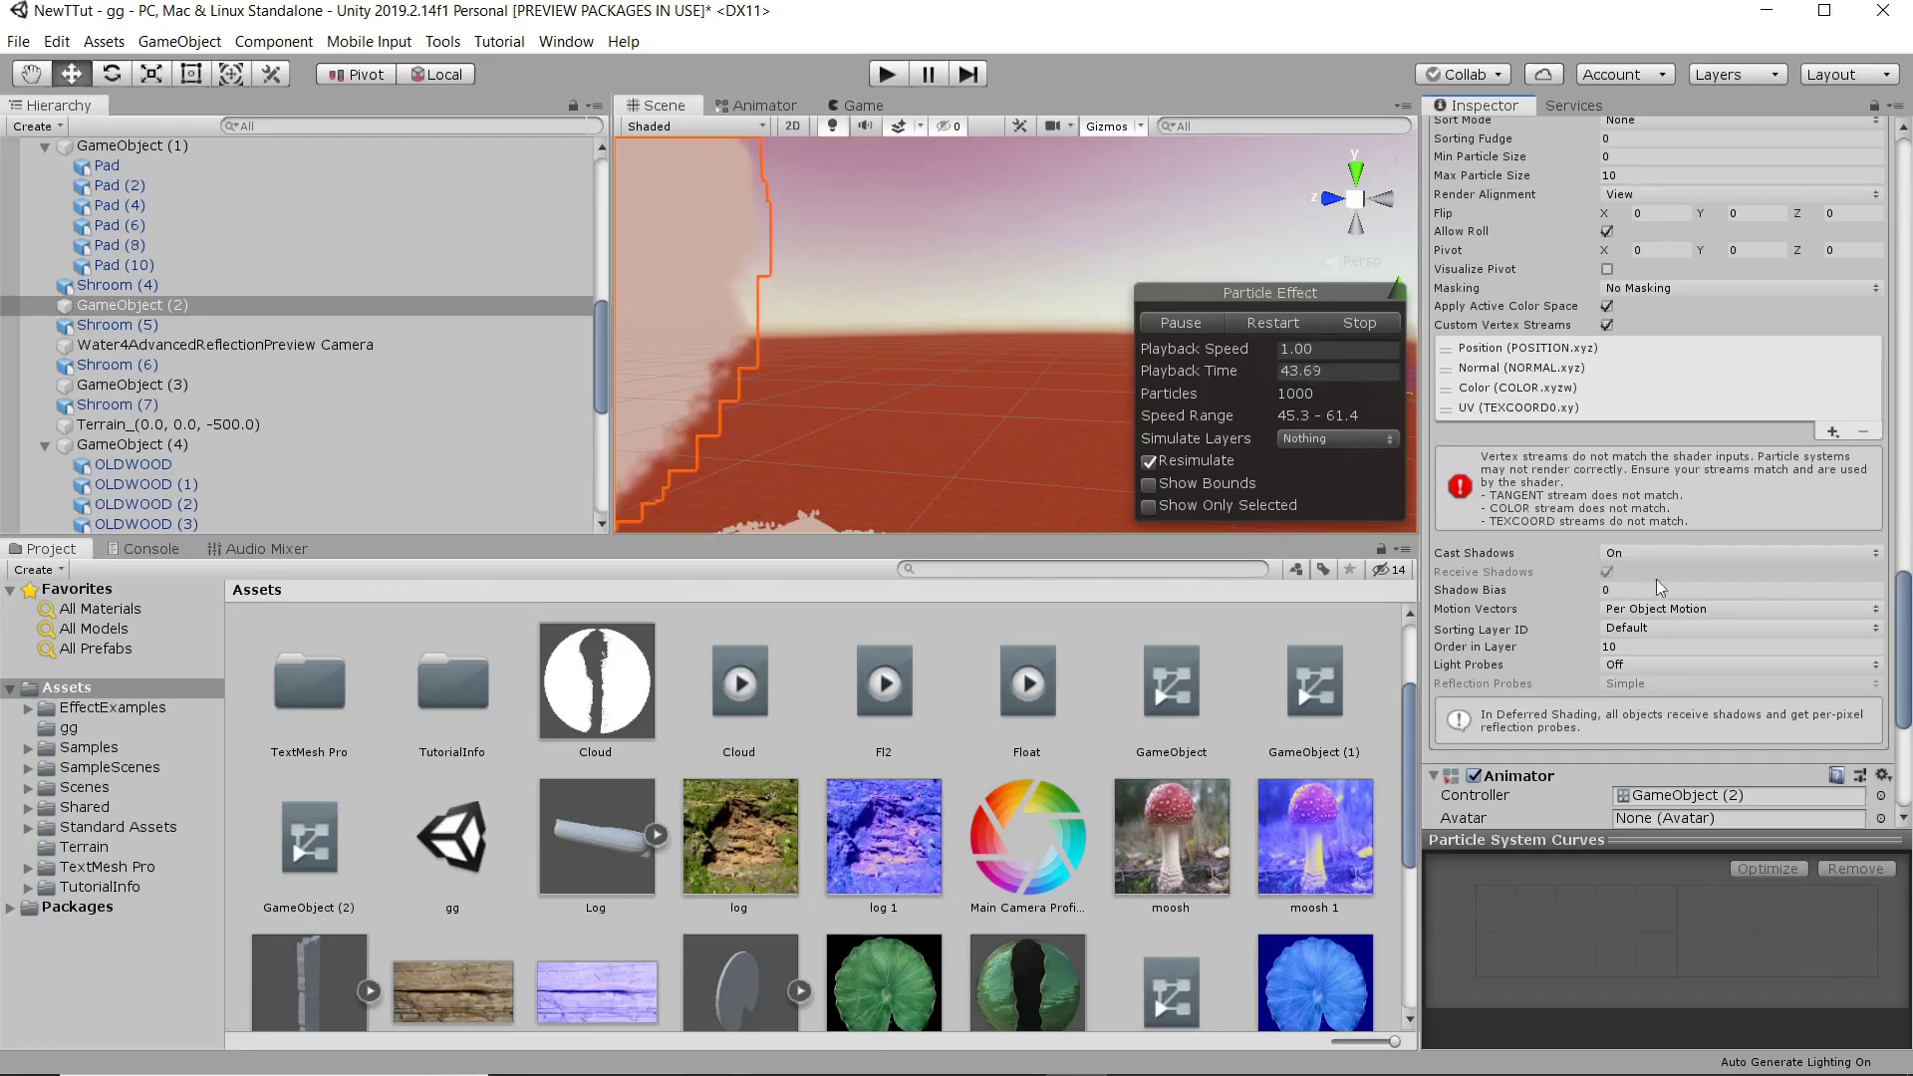
pyautogui.moveTo(1905, 619); pyautogui.dragTo(1869, 282)
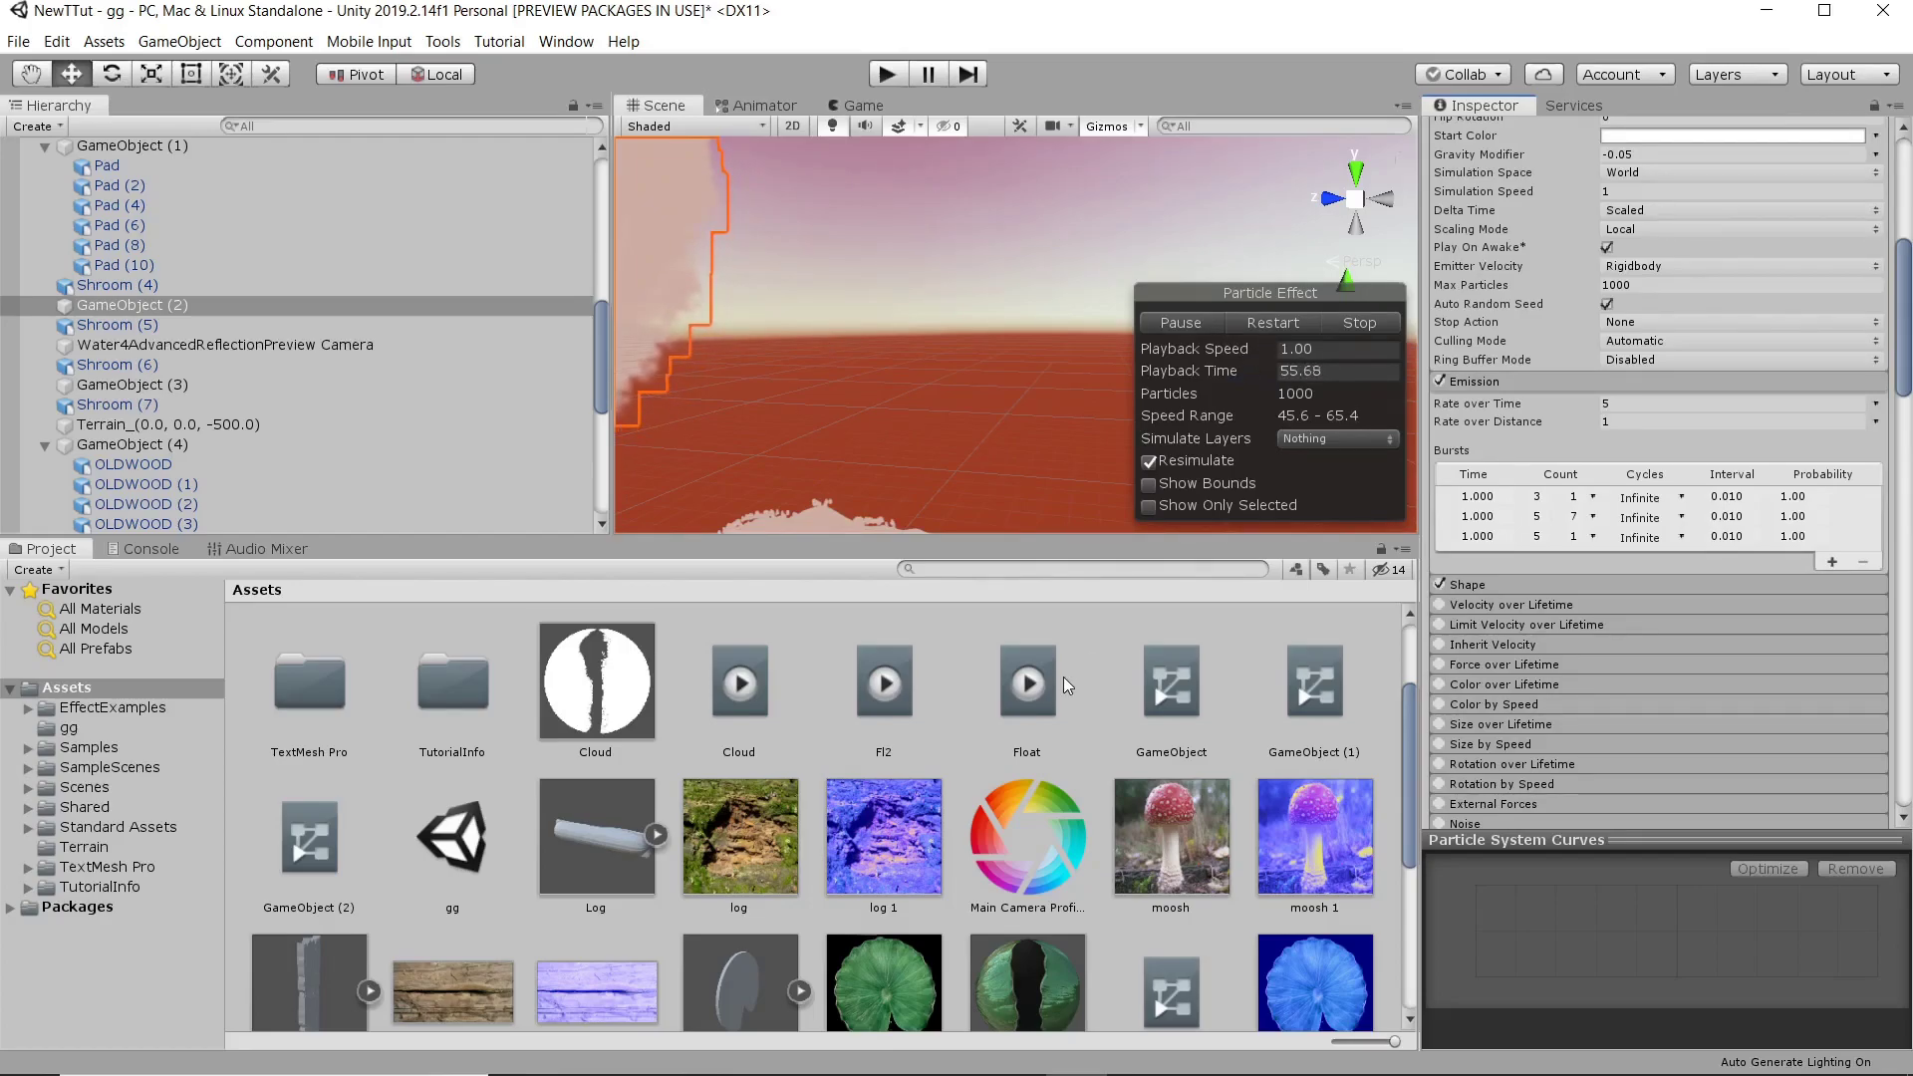
# Open the Animation window, restart the particle effect, and play the Cloud clip to watch the cloud emitter move in the Scene view.
pyautogui.hotkey('ctrl', '6')
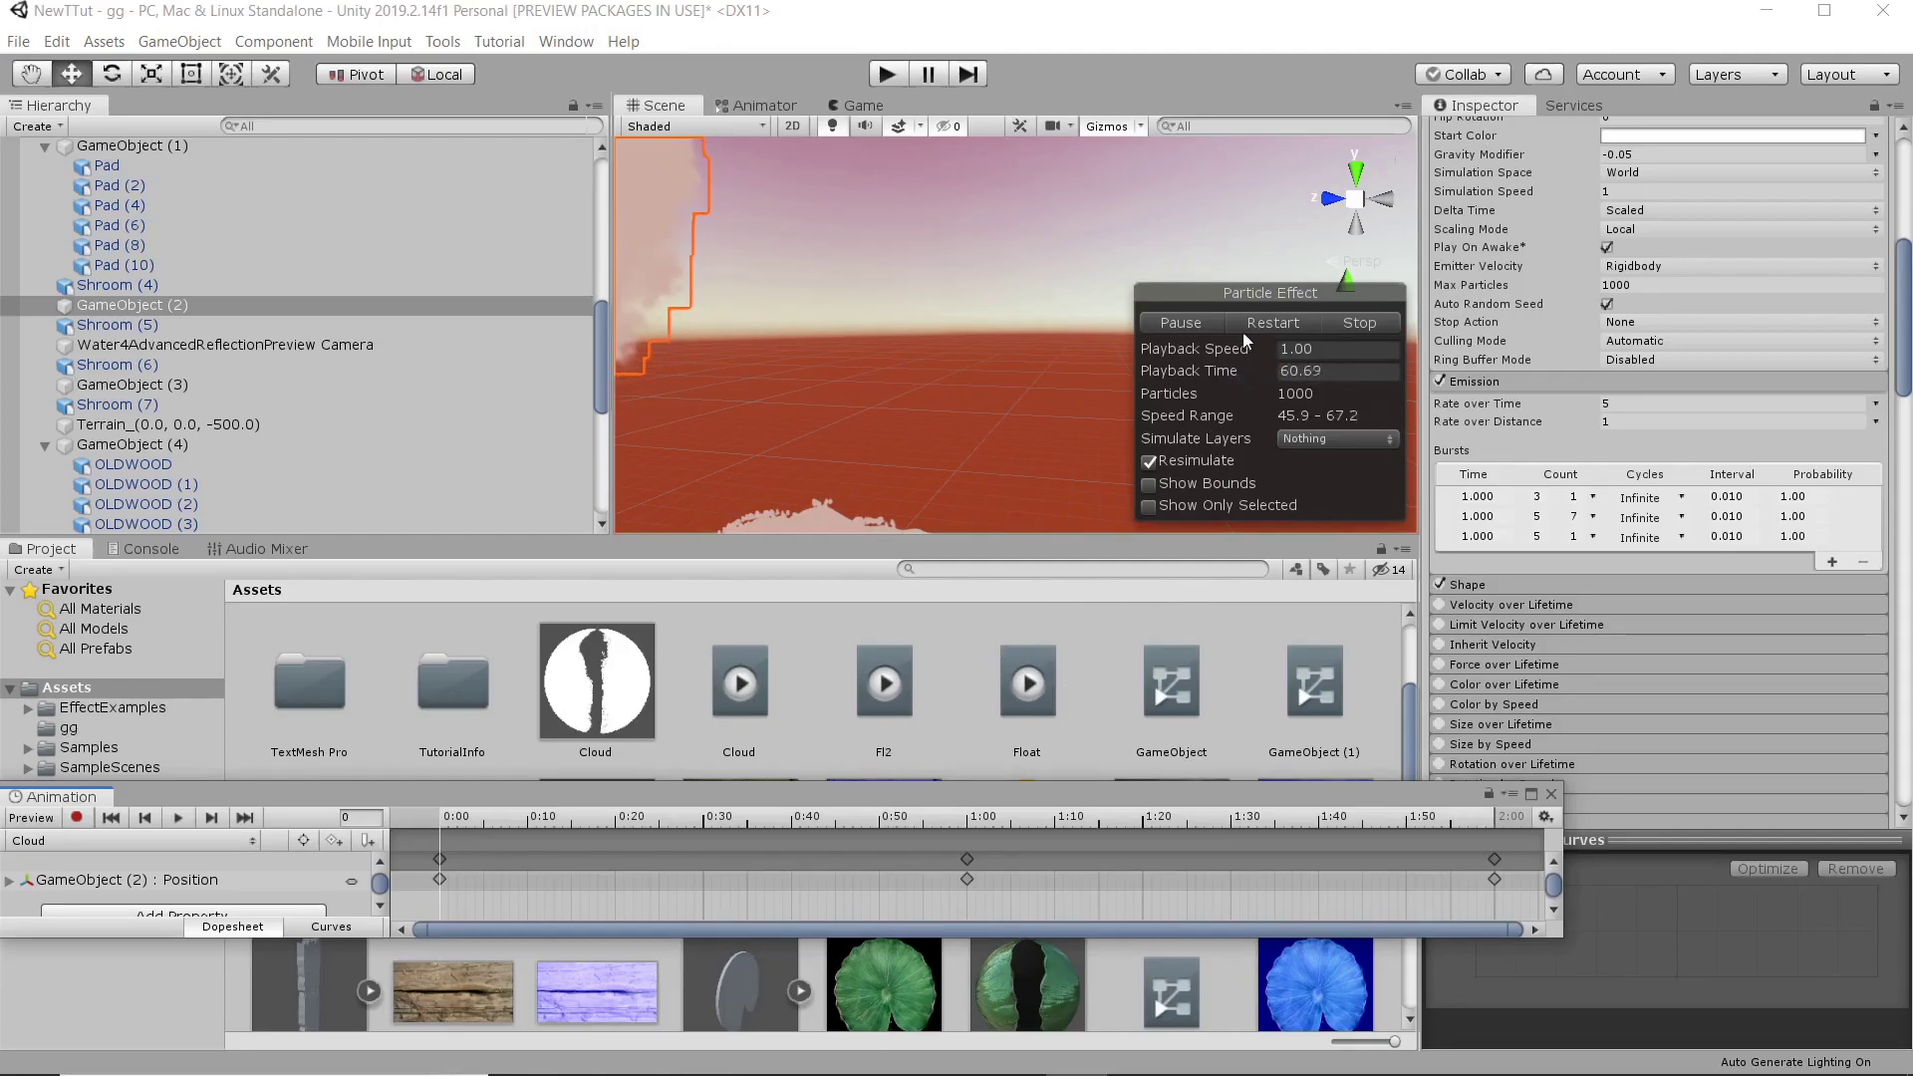
pyautogui.click(1252, 327)
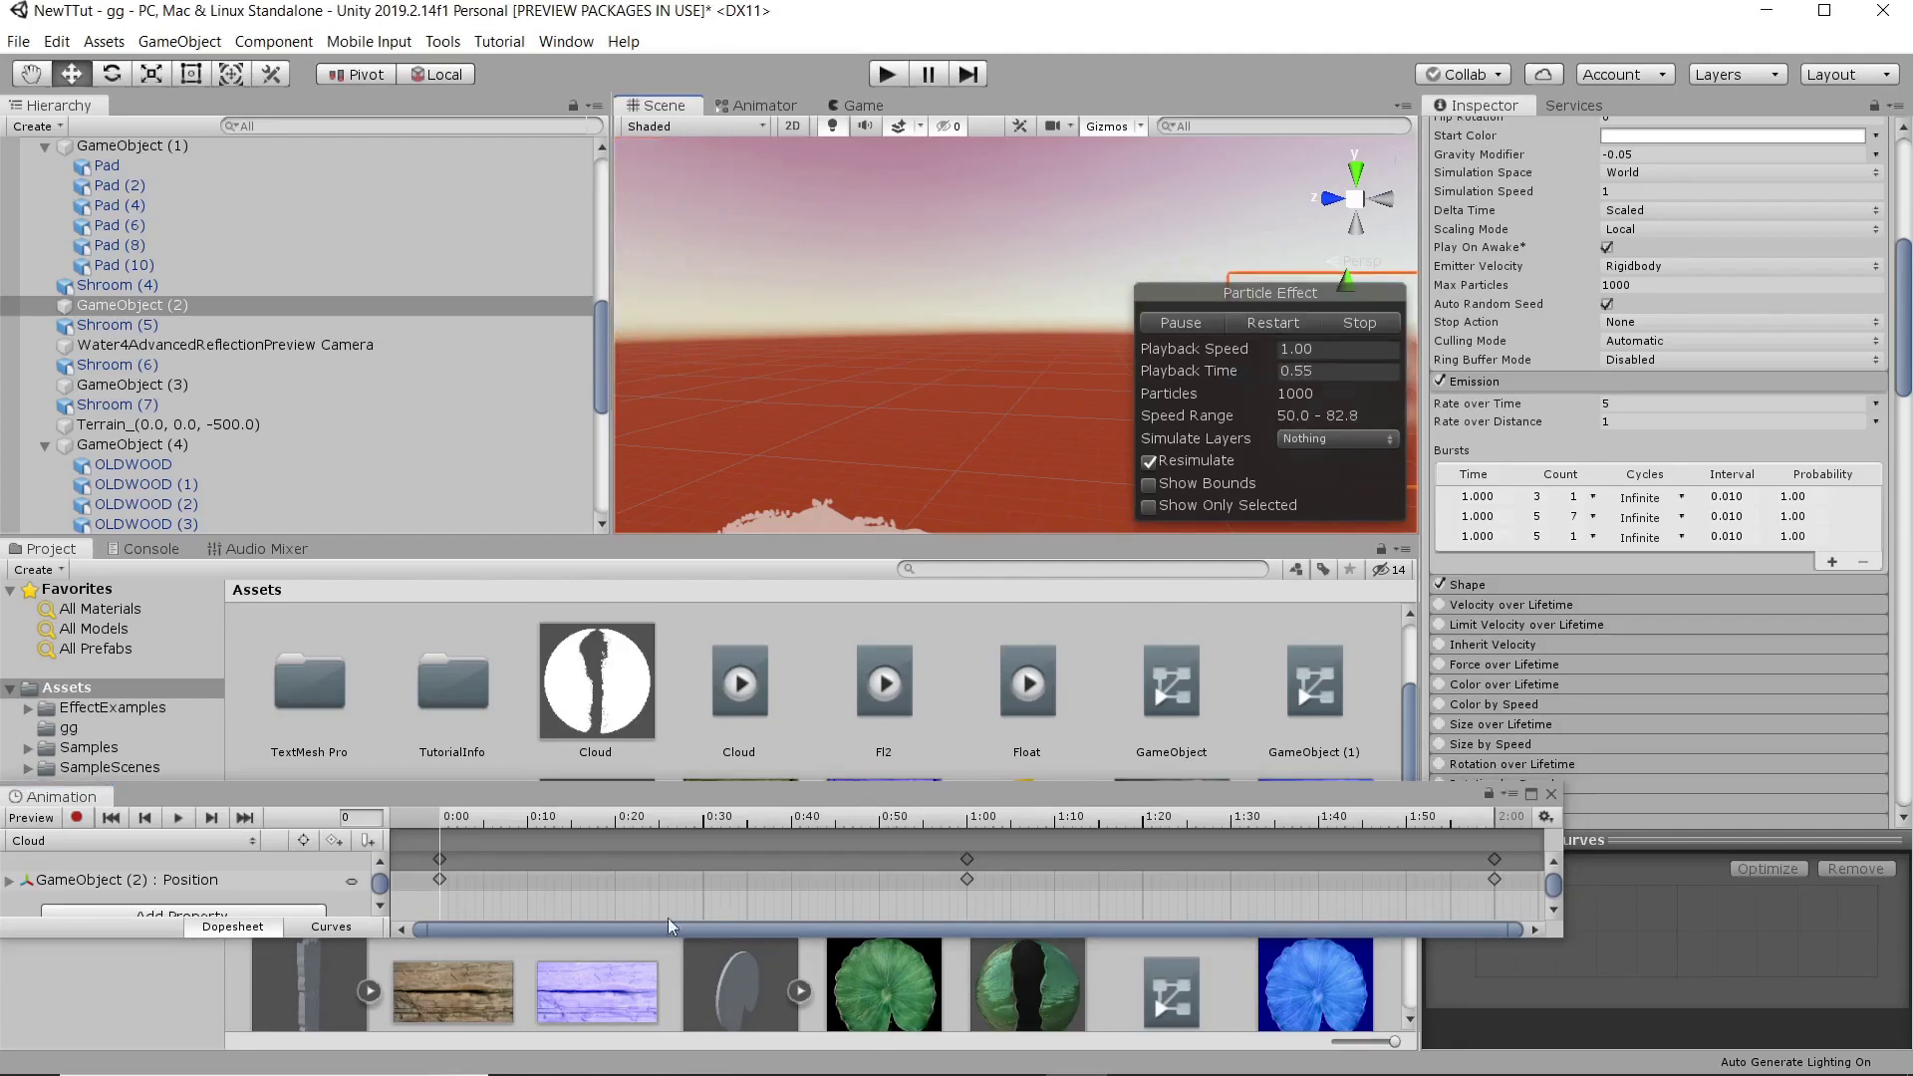
pyautogui.press('space')
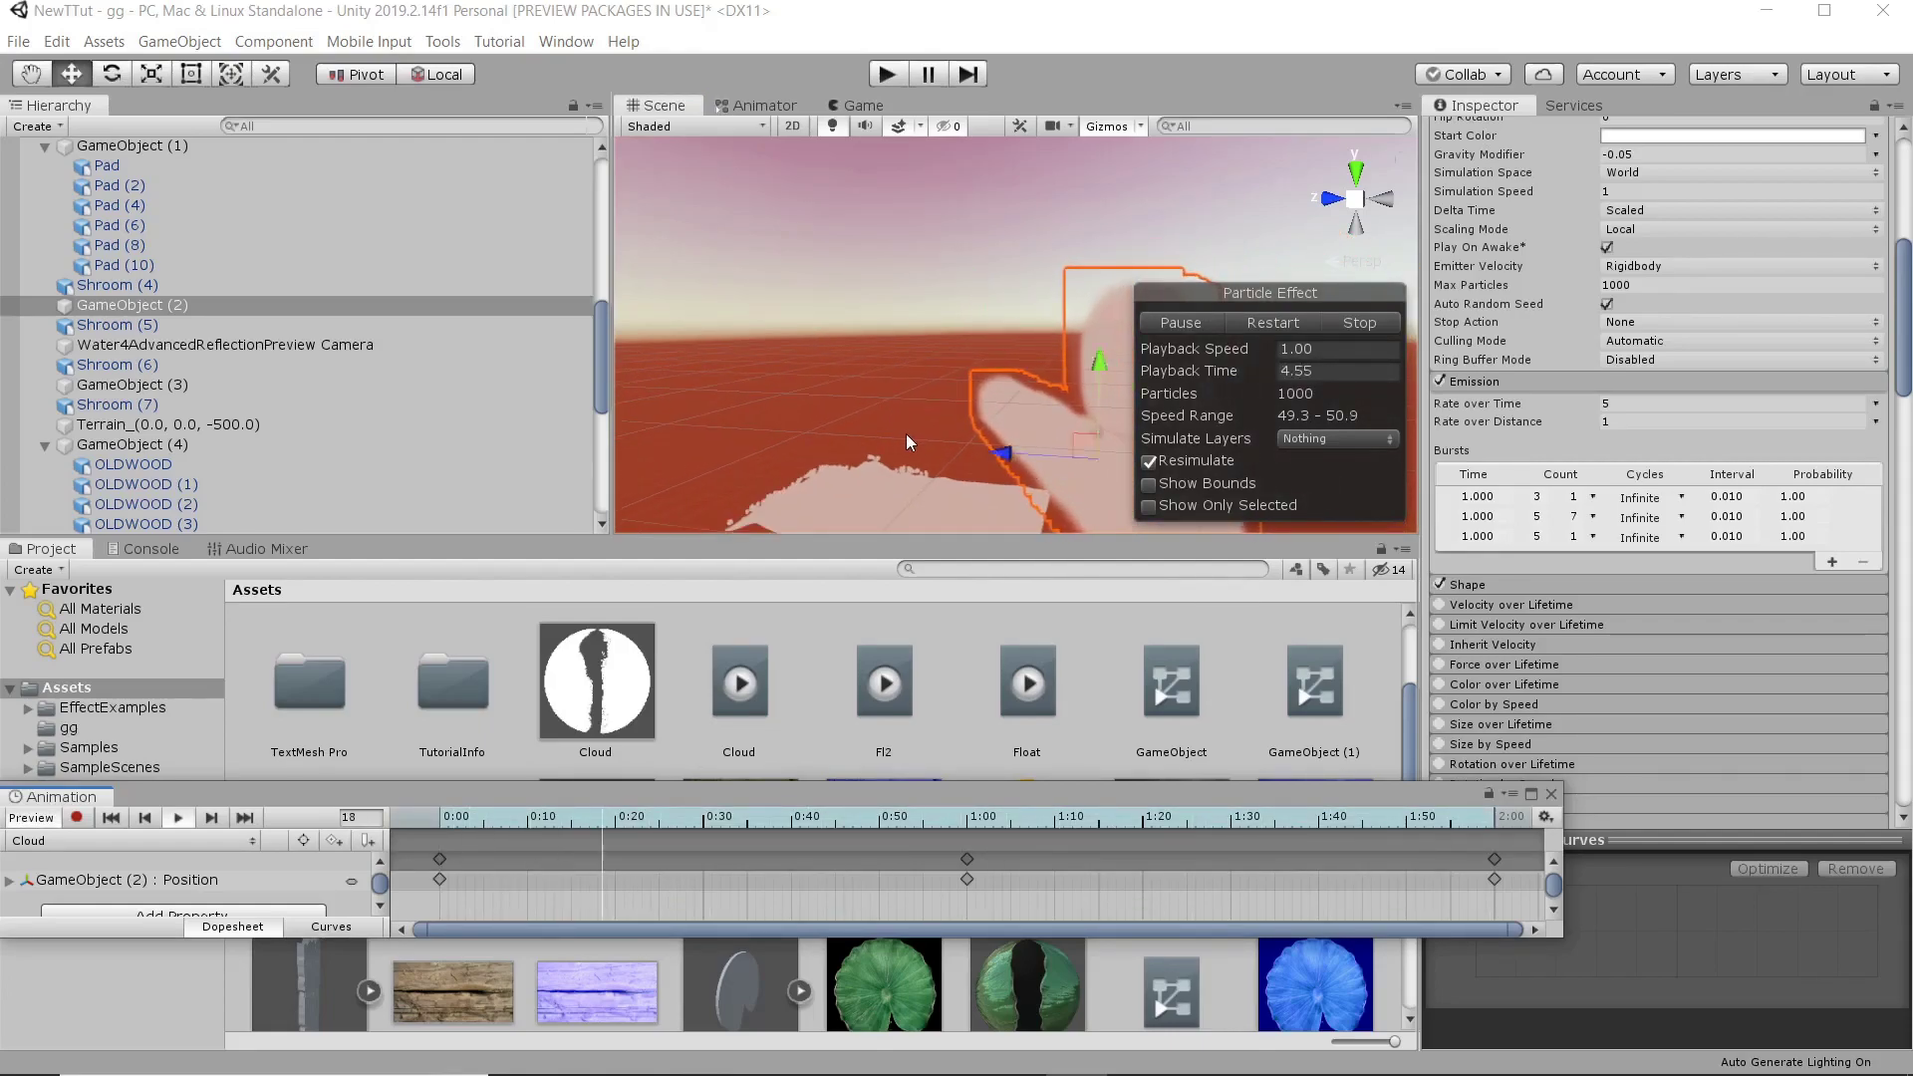
pyautogui.scroll(2, 679, 323)
pyautogui.scroll(2, 679, 323)
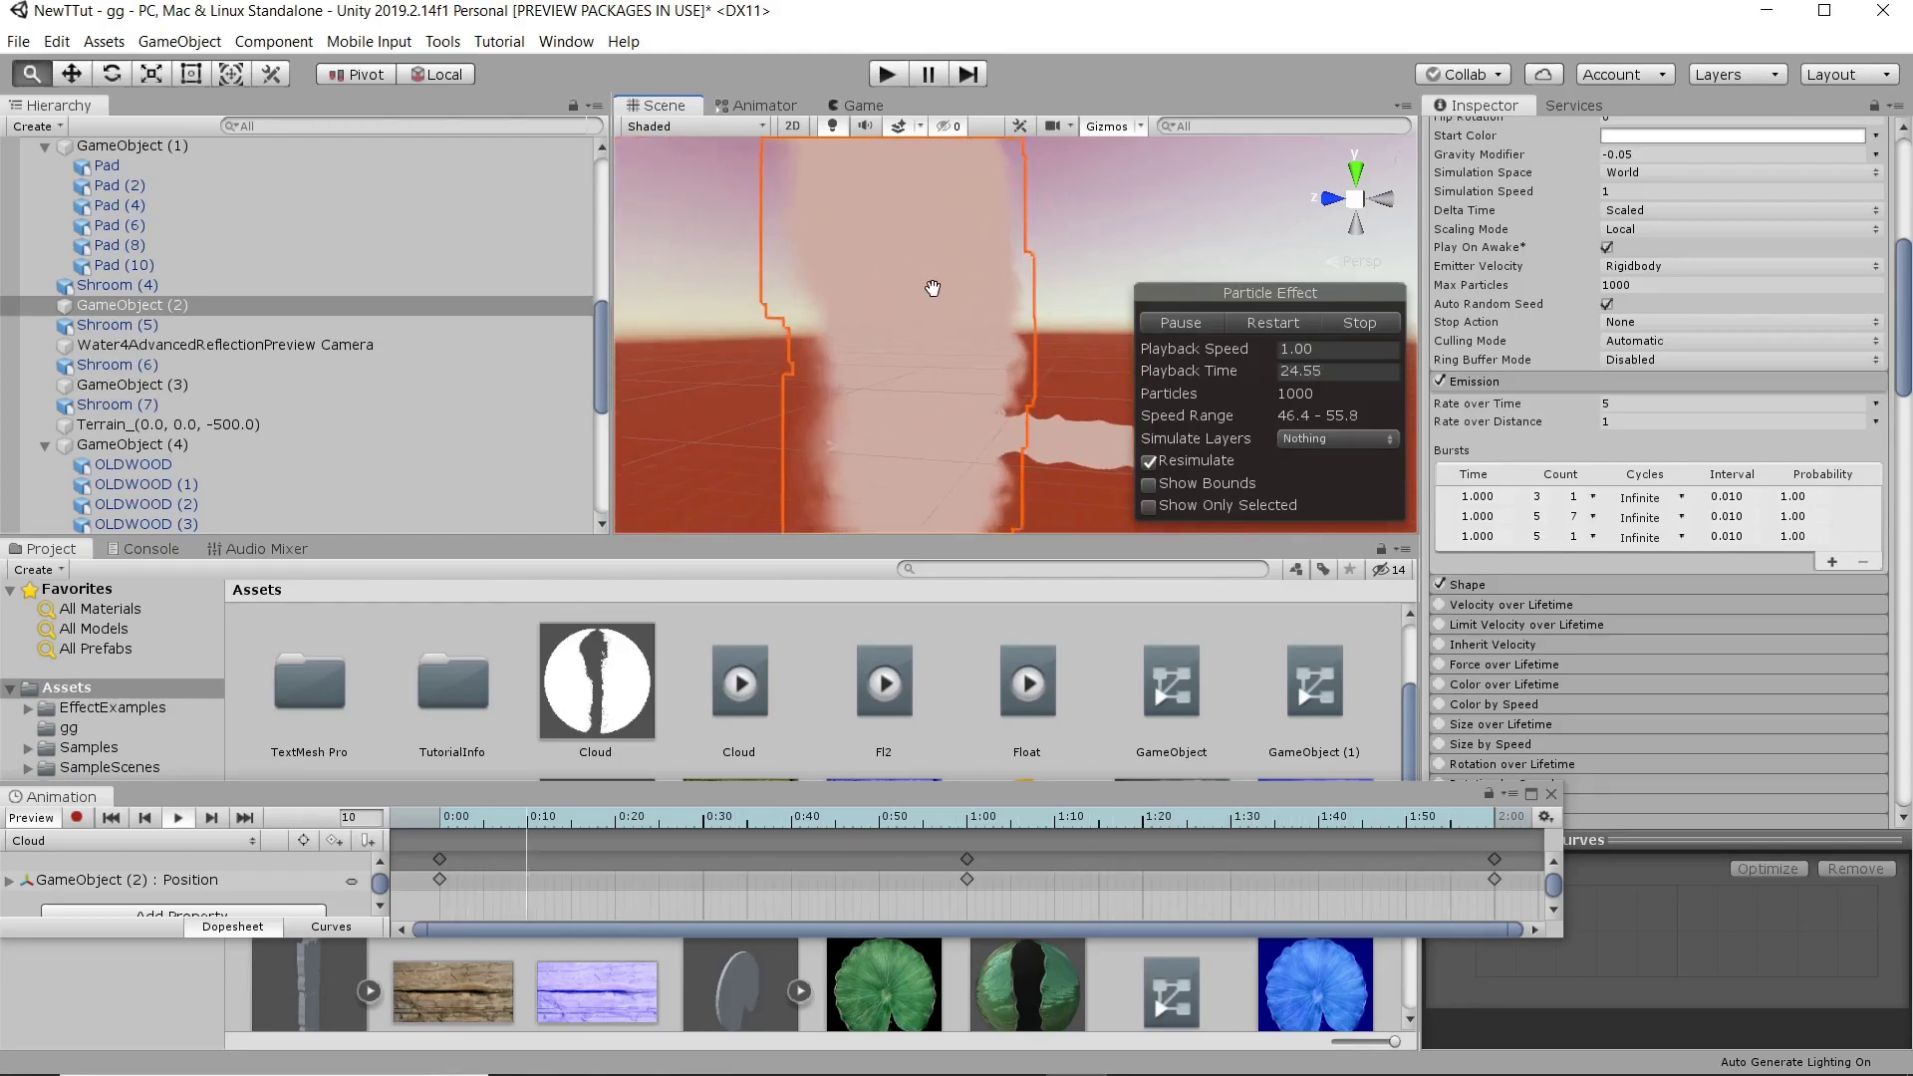
pyautogui.scroll(-2, 708, 238)
pyautogui.keyDown('alt'); pyautogui.moveTo(971, 239); pyautogui.dragTo(1014, 349, button='right'); pyautogui.keyUp('alt')
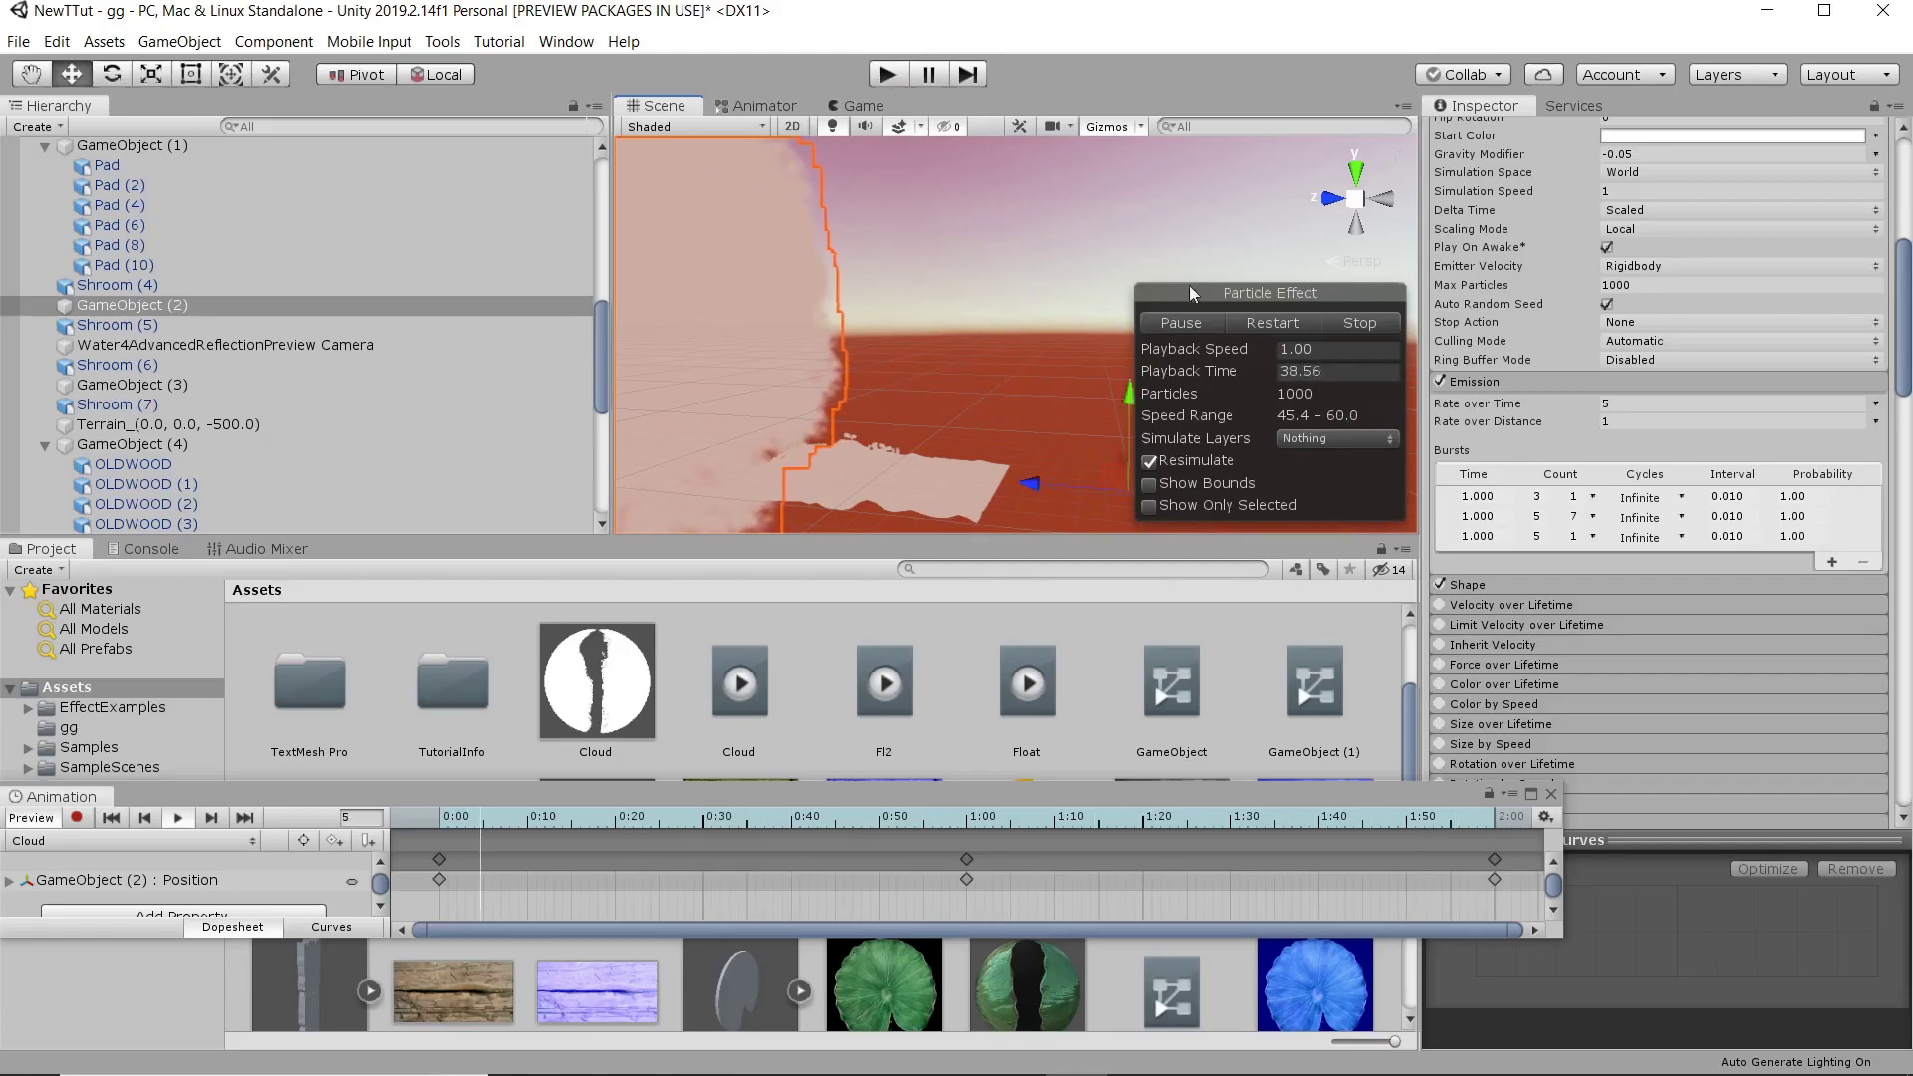
# Stop the particle effect preview and rewind the Cloud clip to frame 0 with the emitter in view.
pyautogui.click(1359, 323)
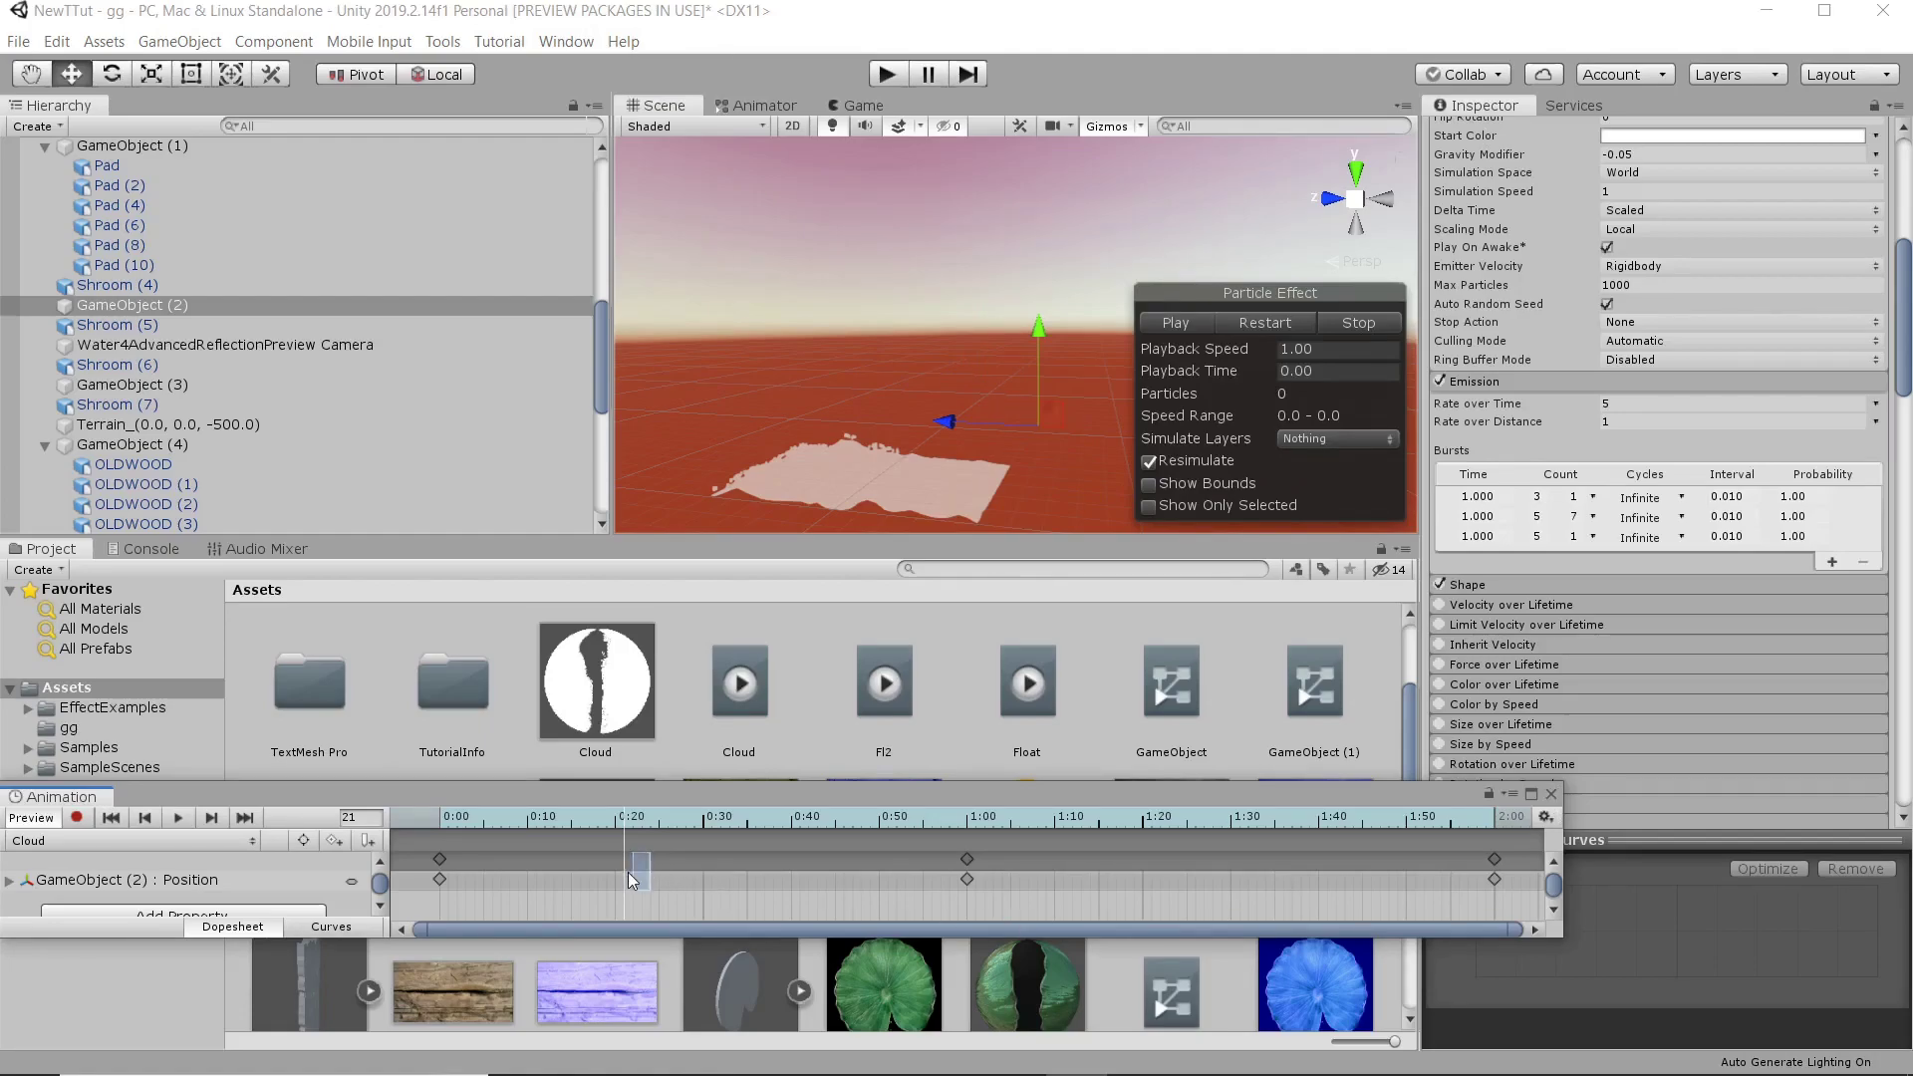
pyautogui.moveTo(626, 819); pyautogui.dragTo(433, 833)
pyautogui.press('f')
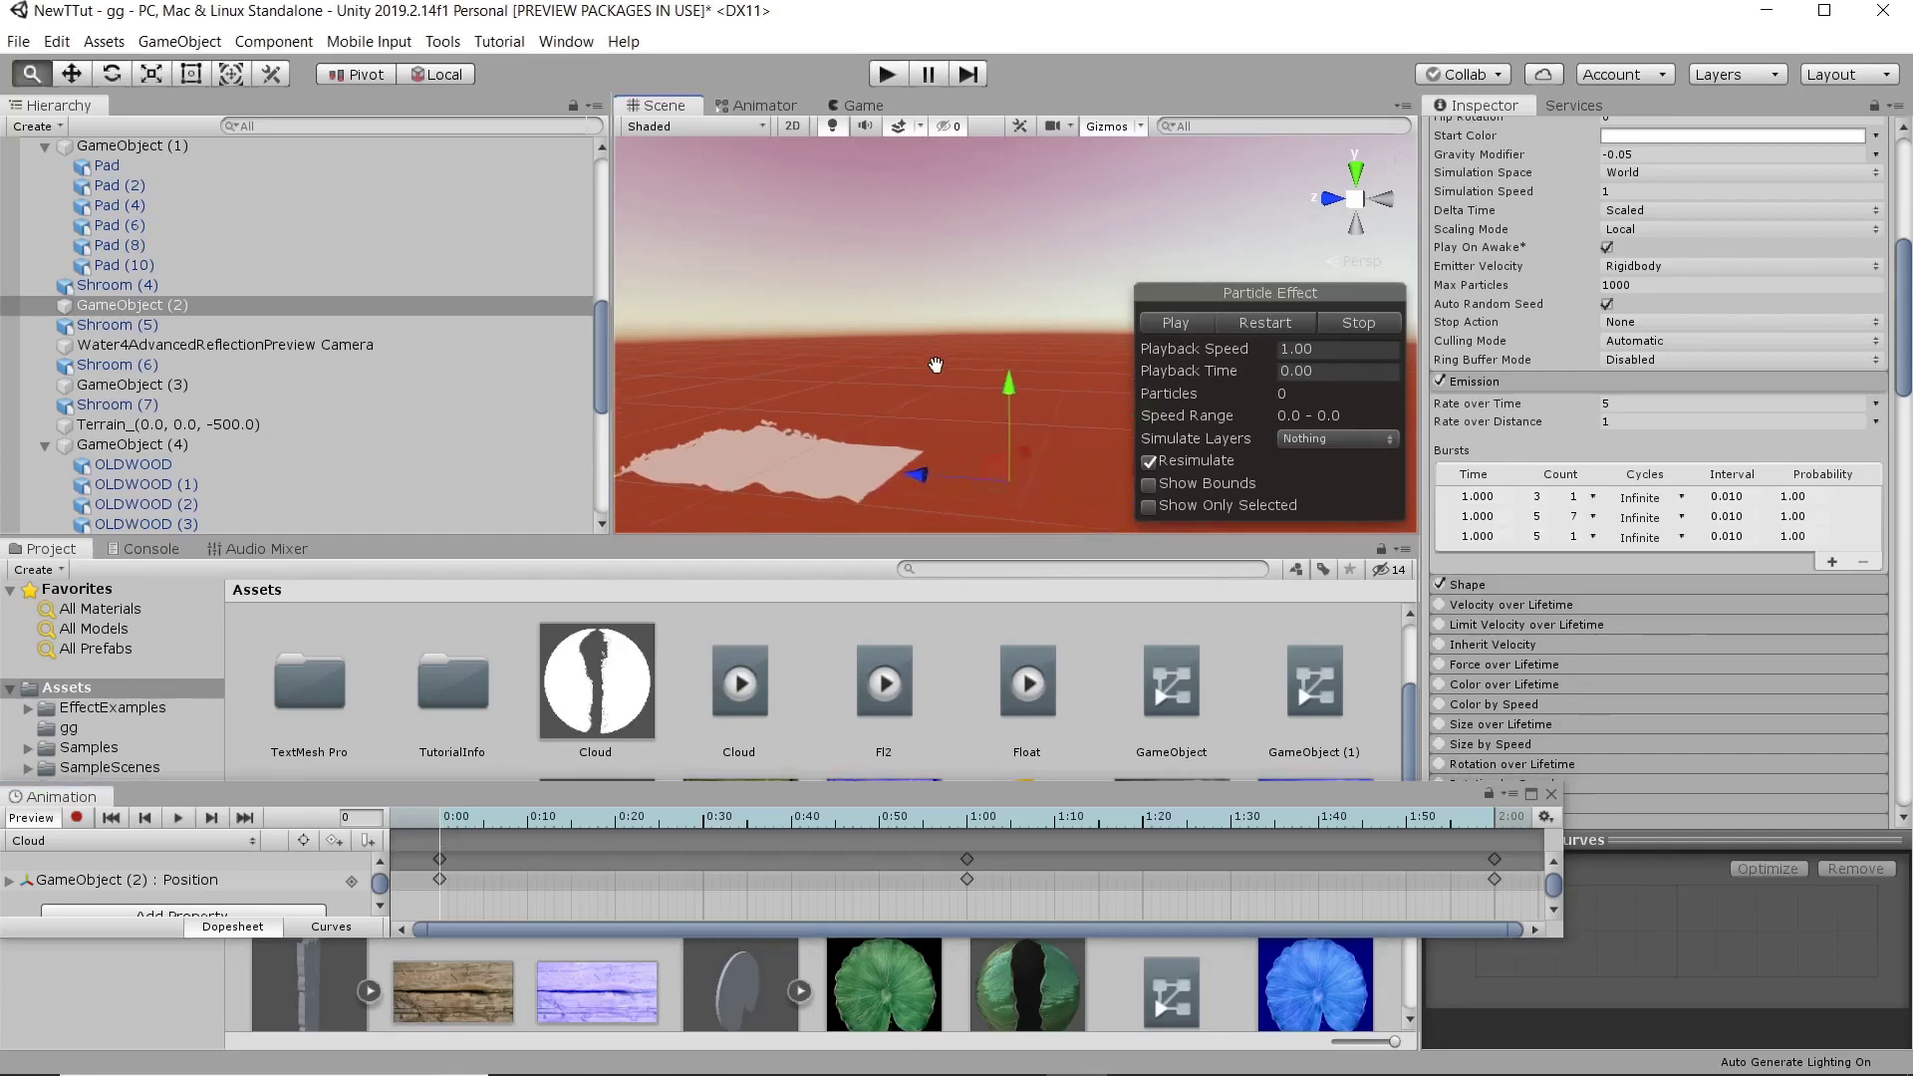
# Find the command that opens the Animation window, and reposition the floating Animation window over the project assets.
pyautogui.moveTo(397, 798); pyautogui.dragTo(527, 802)
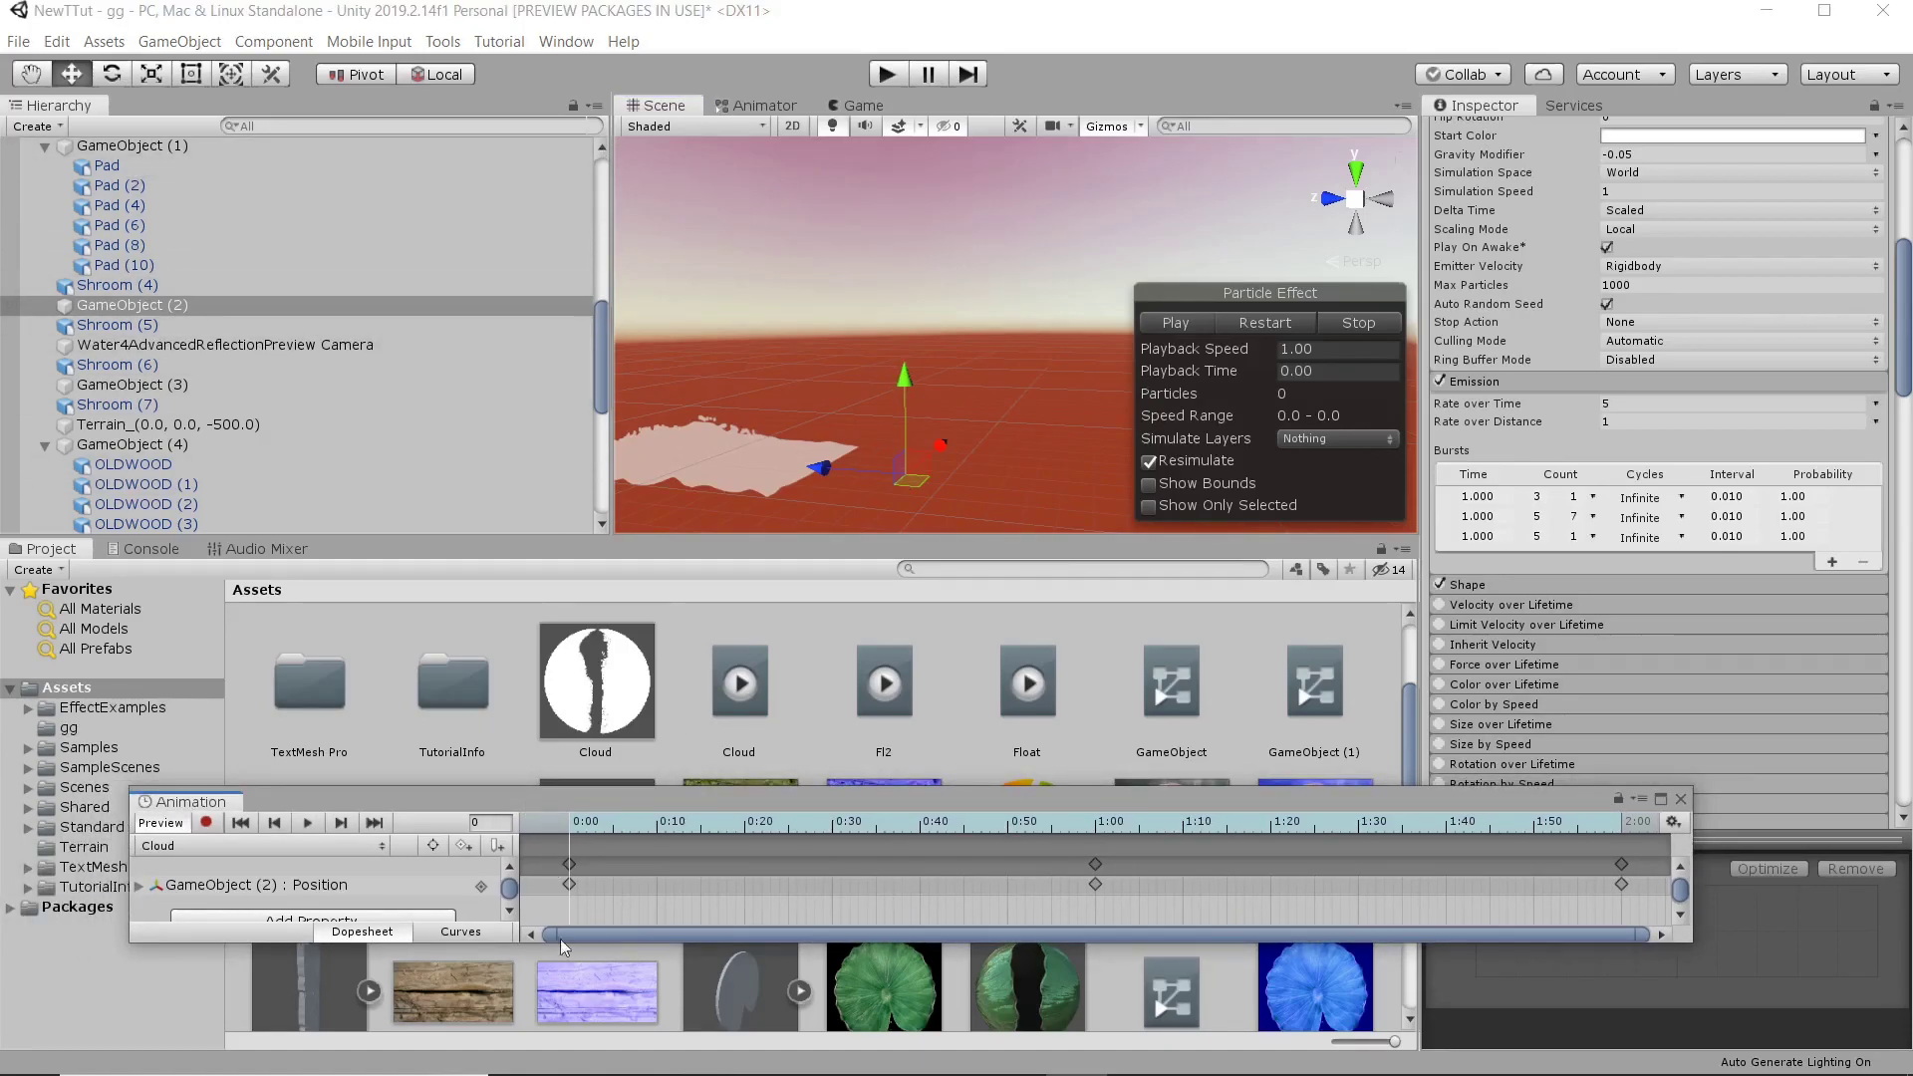
pyautogui.click(569, 42)
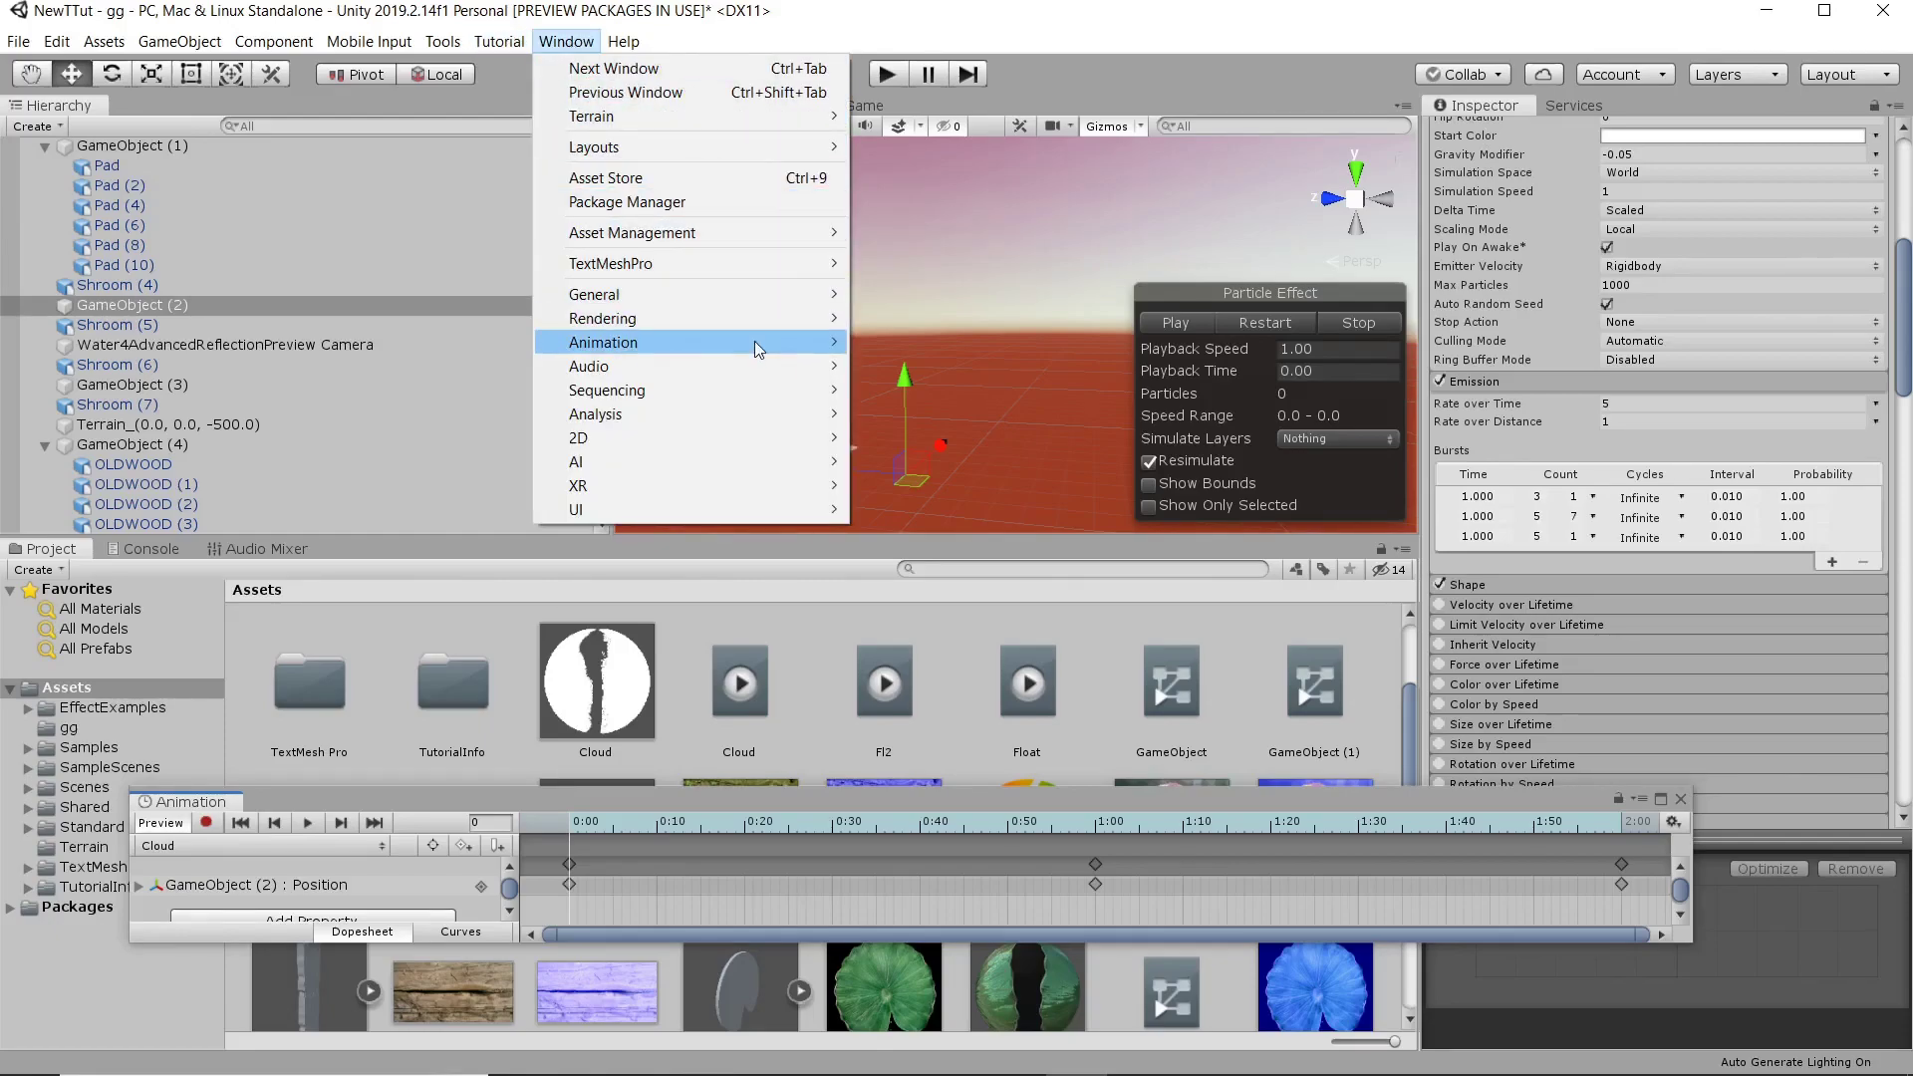
pyautogui.moveTo(755, 345)
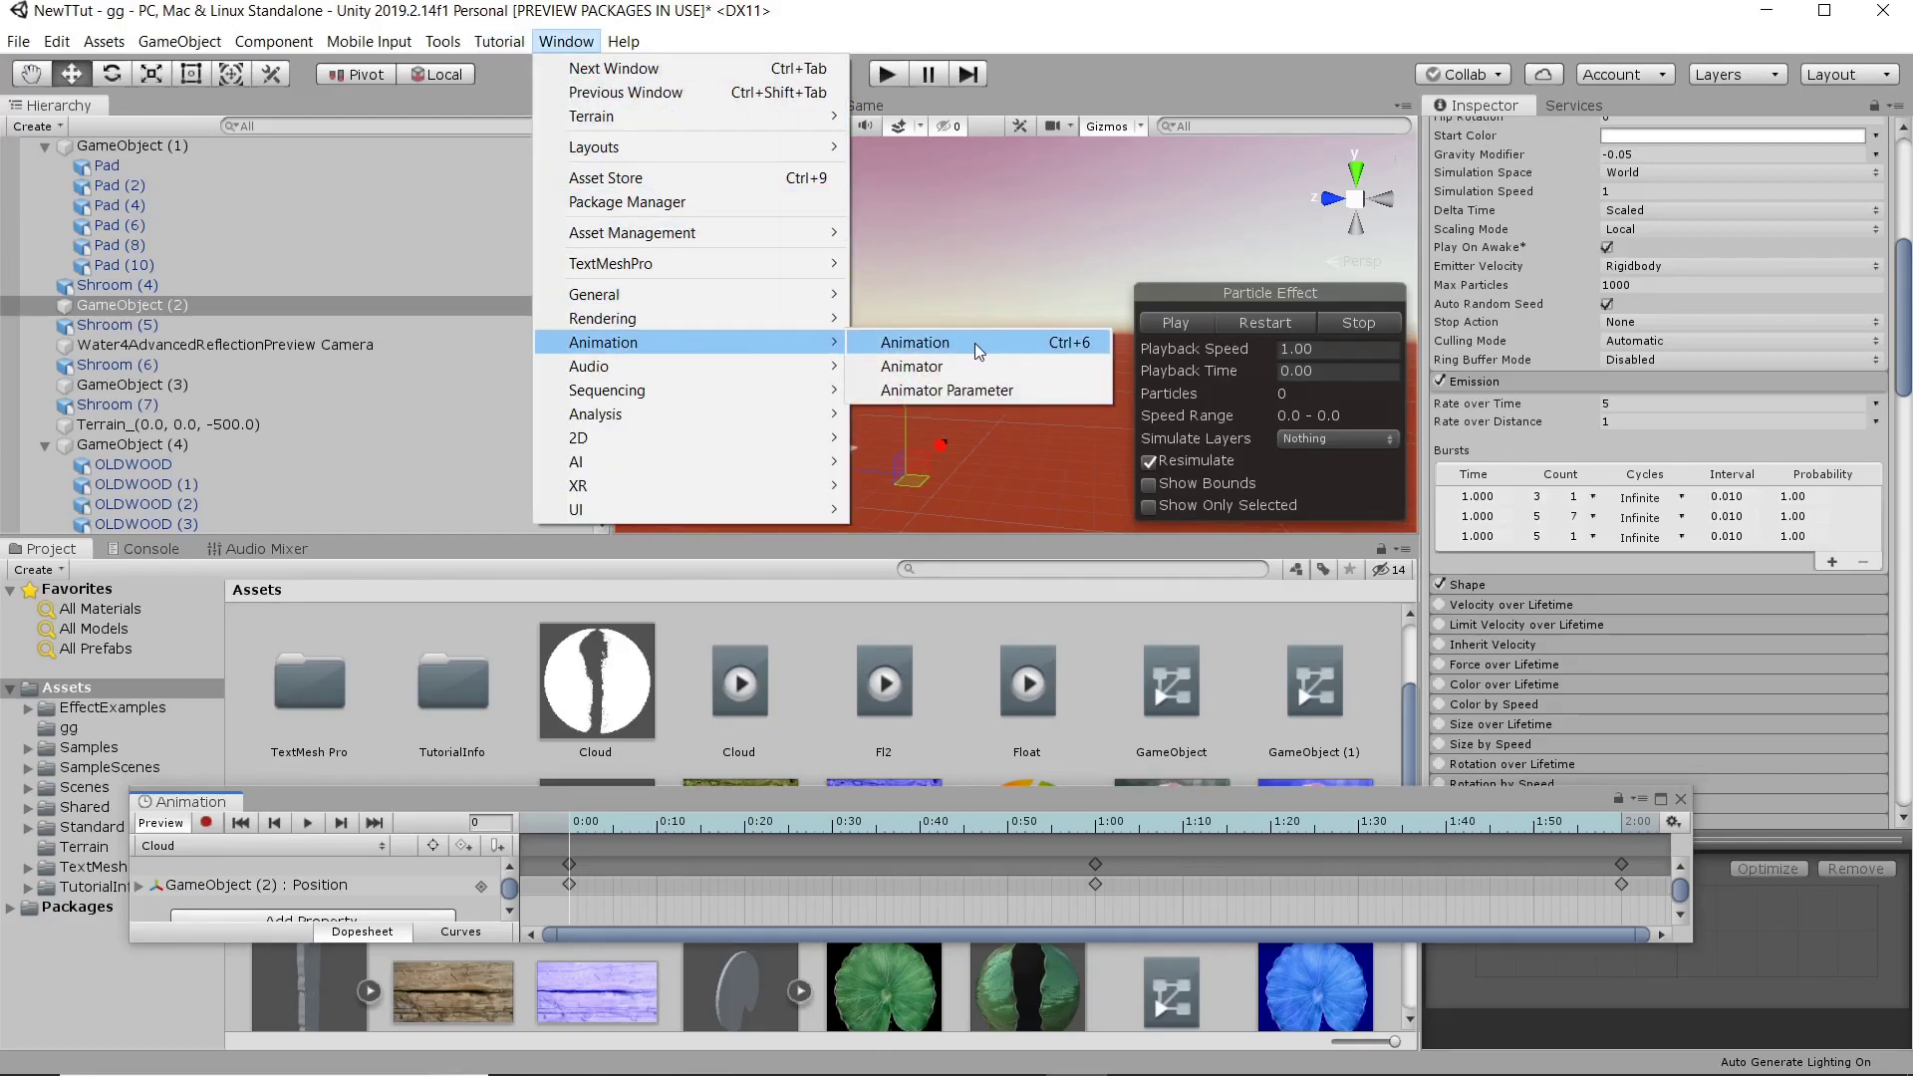
pyautogui.click(726, 788)
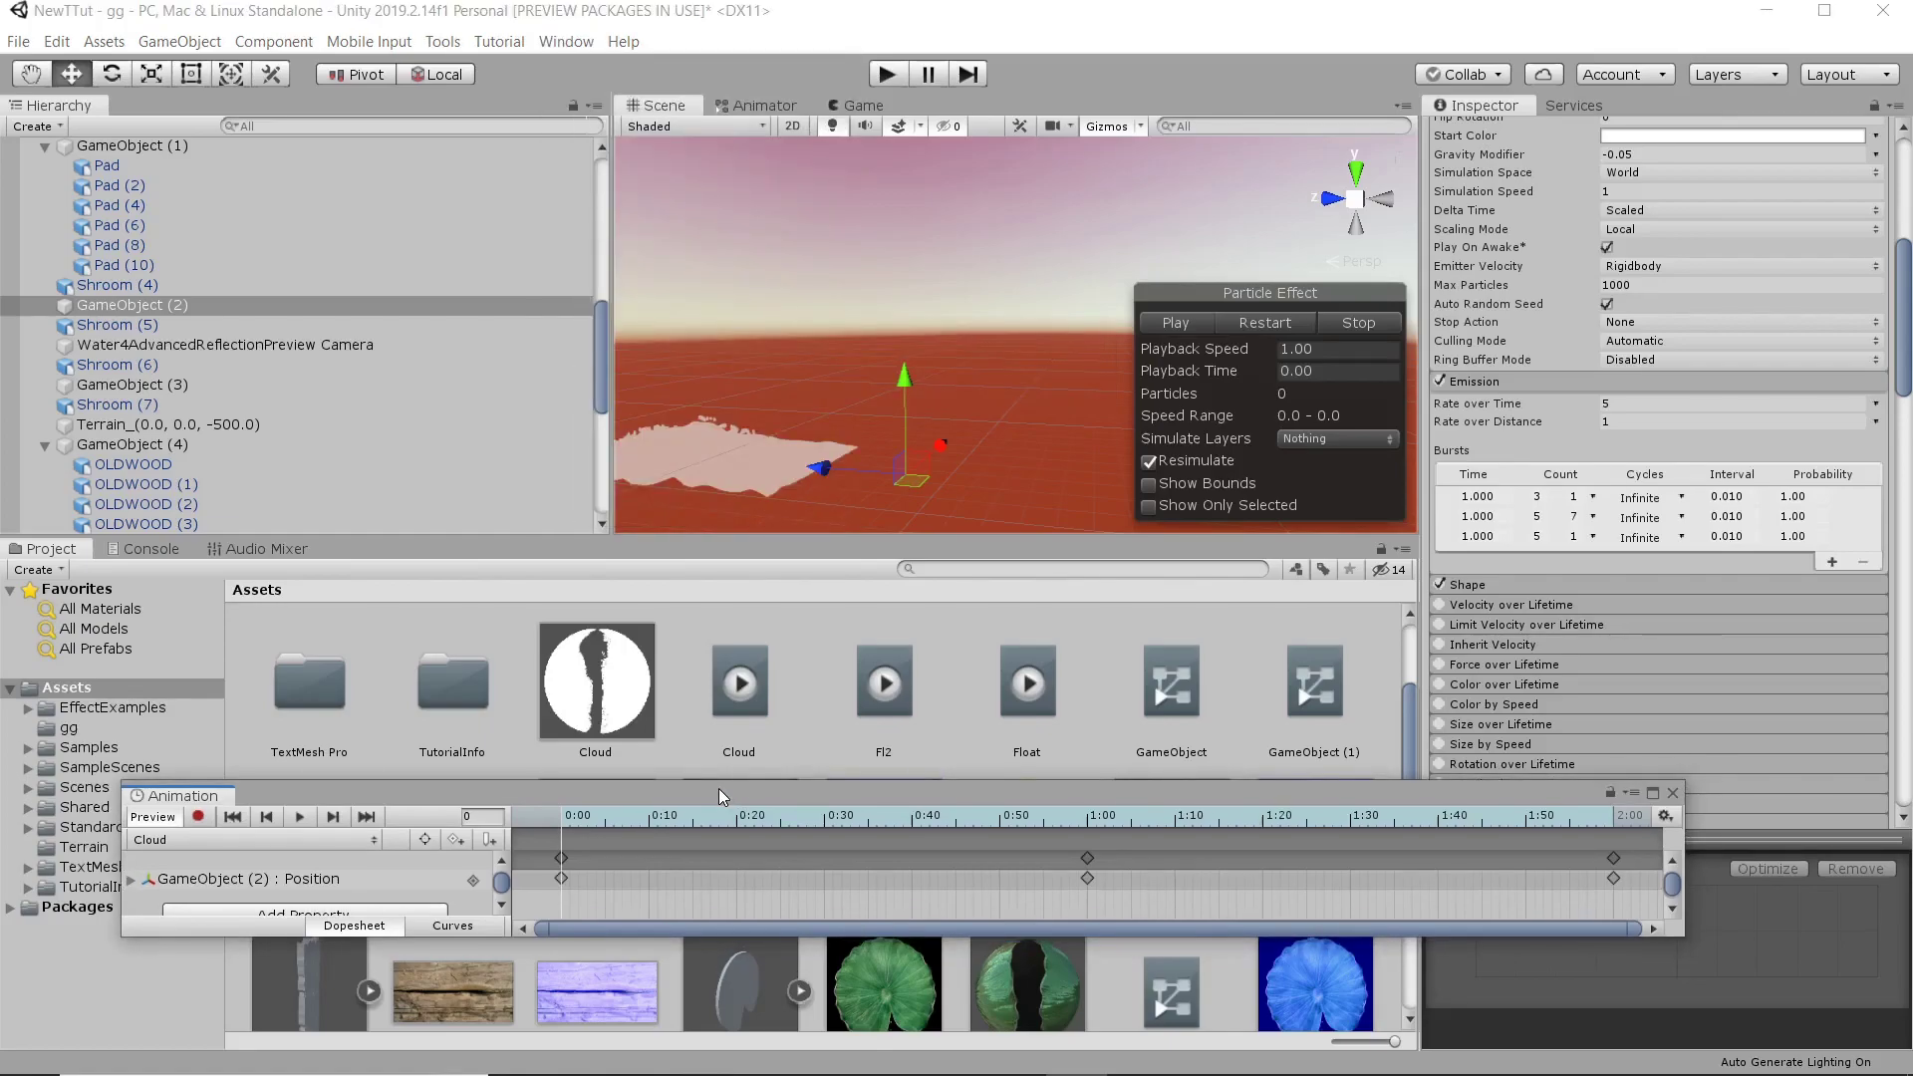
pyautogui.moveTo(719, 787); pyautogui.dragTo(667, 758)
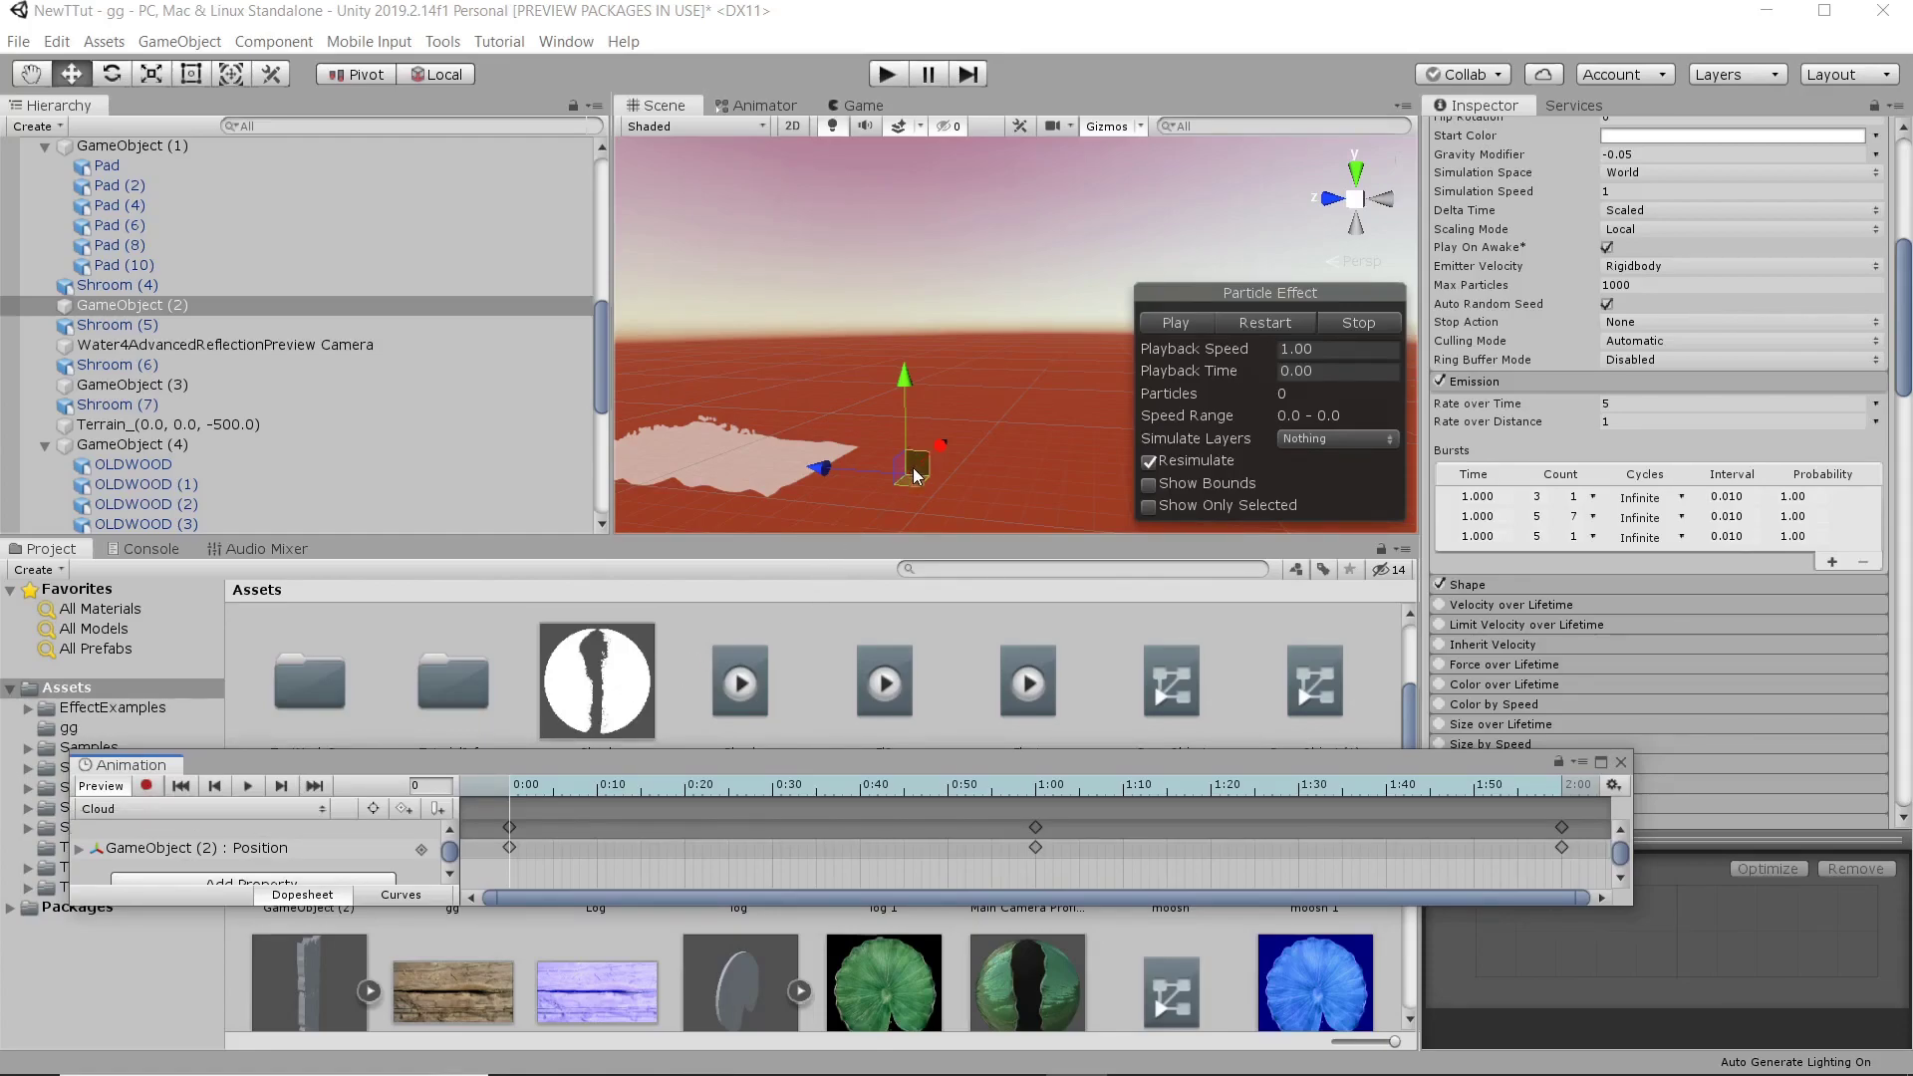
# Scrub the Cloud clip from 0:00 to the keyframe at 1:00 to check the emitter's movement, and close the Animation window.
pyautogui.moveTo(914, 471); pyautogui.dragTo(913, 470)
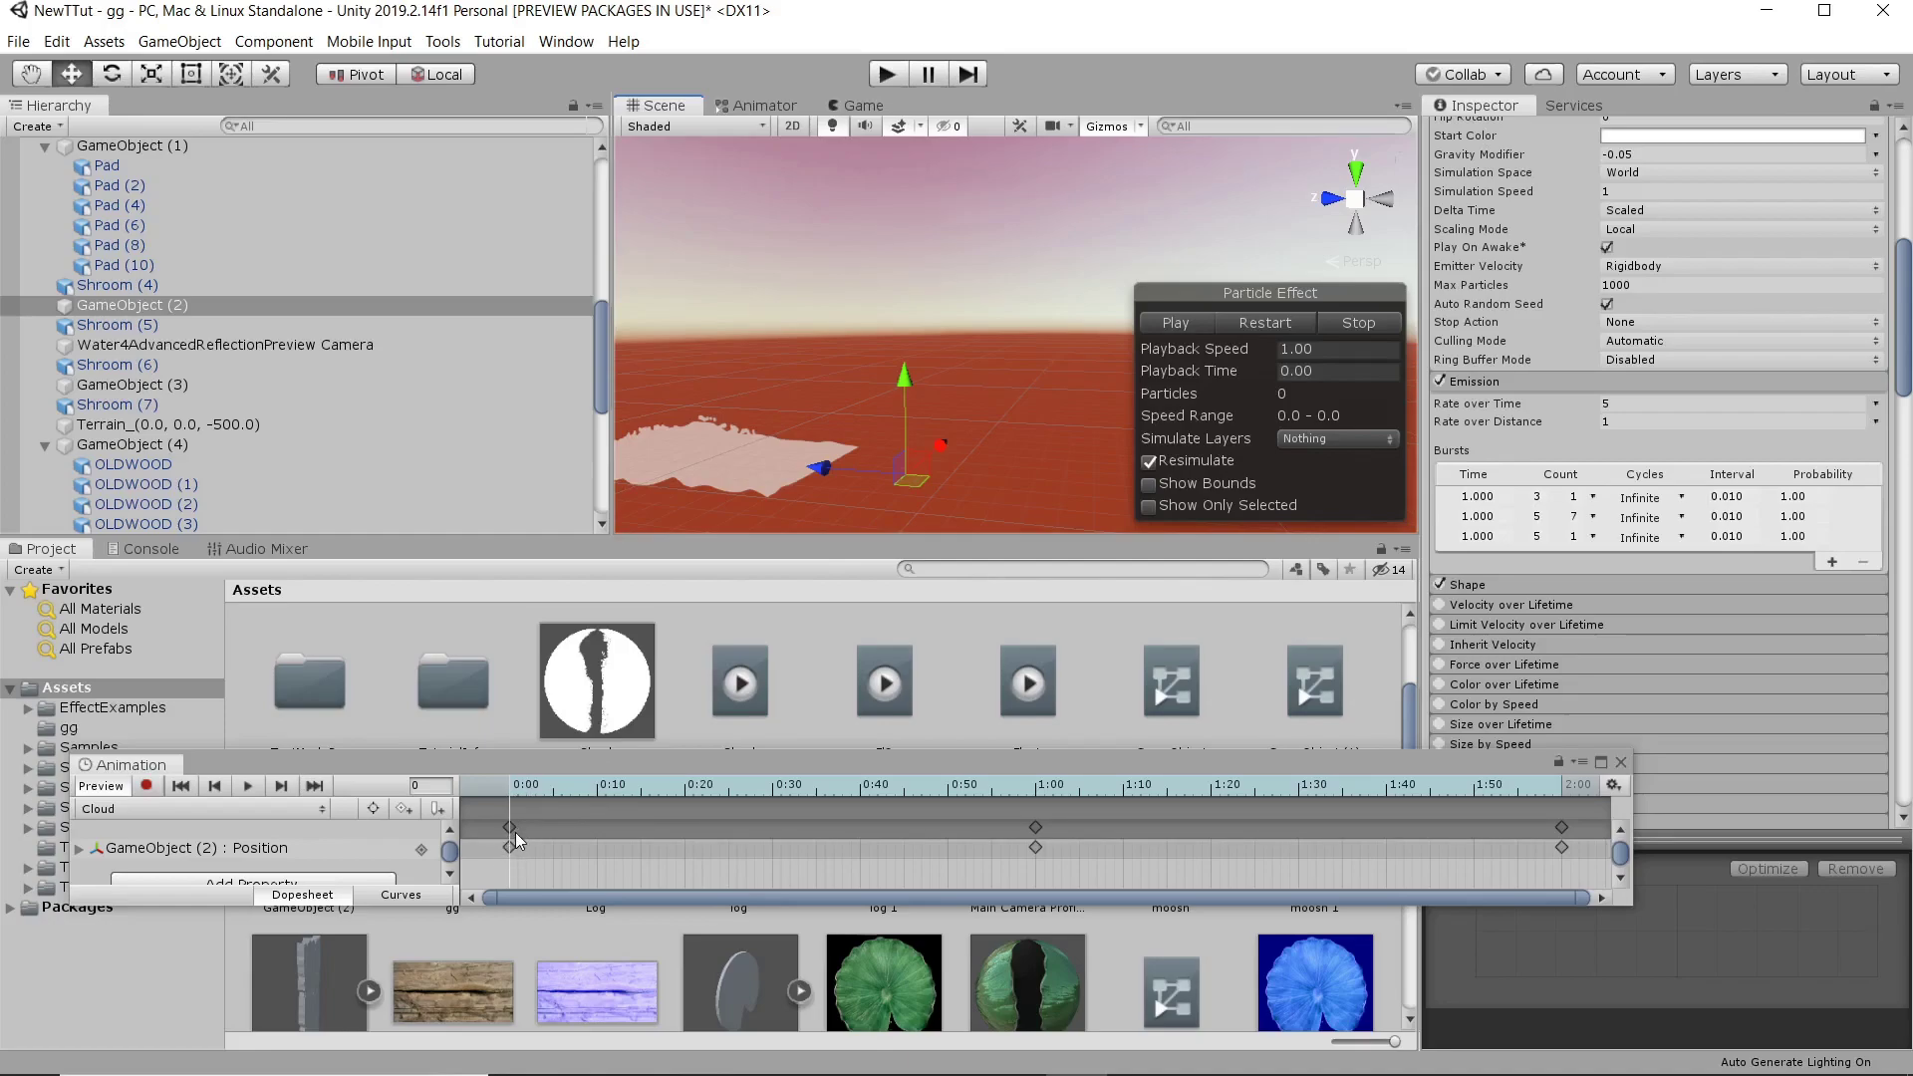
pyautogui.moveTo(535, 783); pyautogui.dragTo(1044, 785)
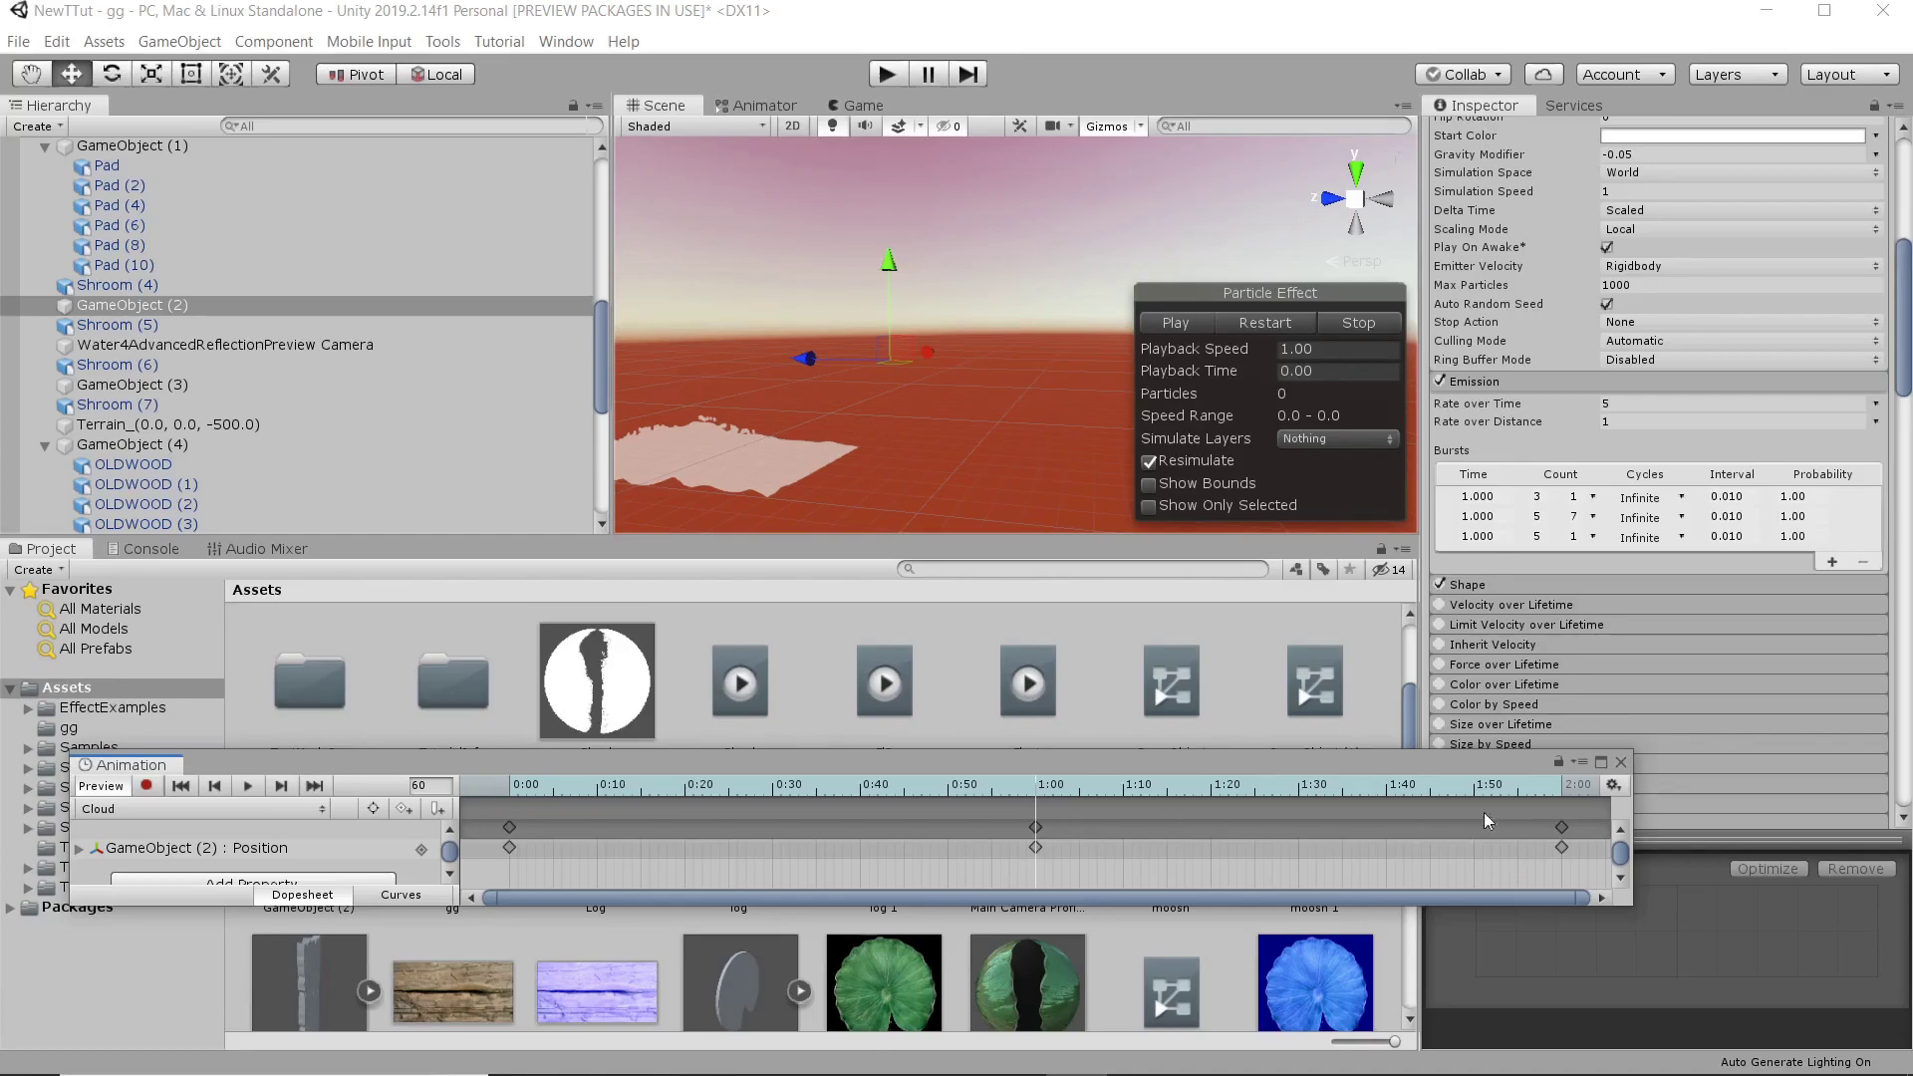
pyautogui.click(1622, 763)
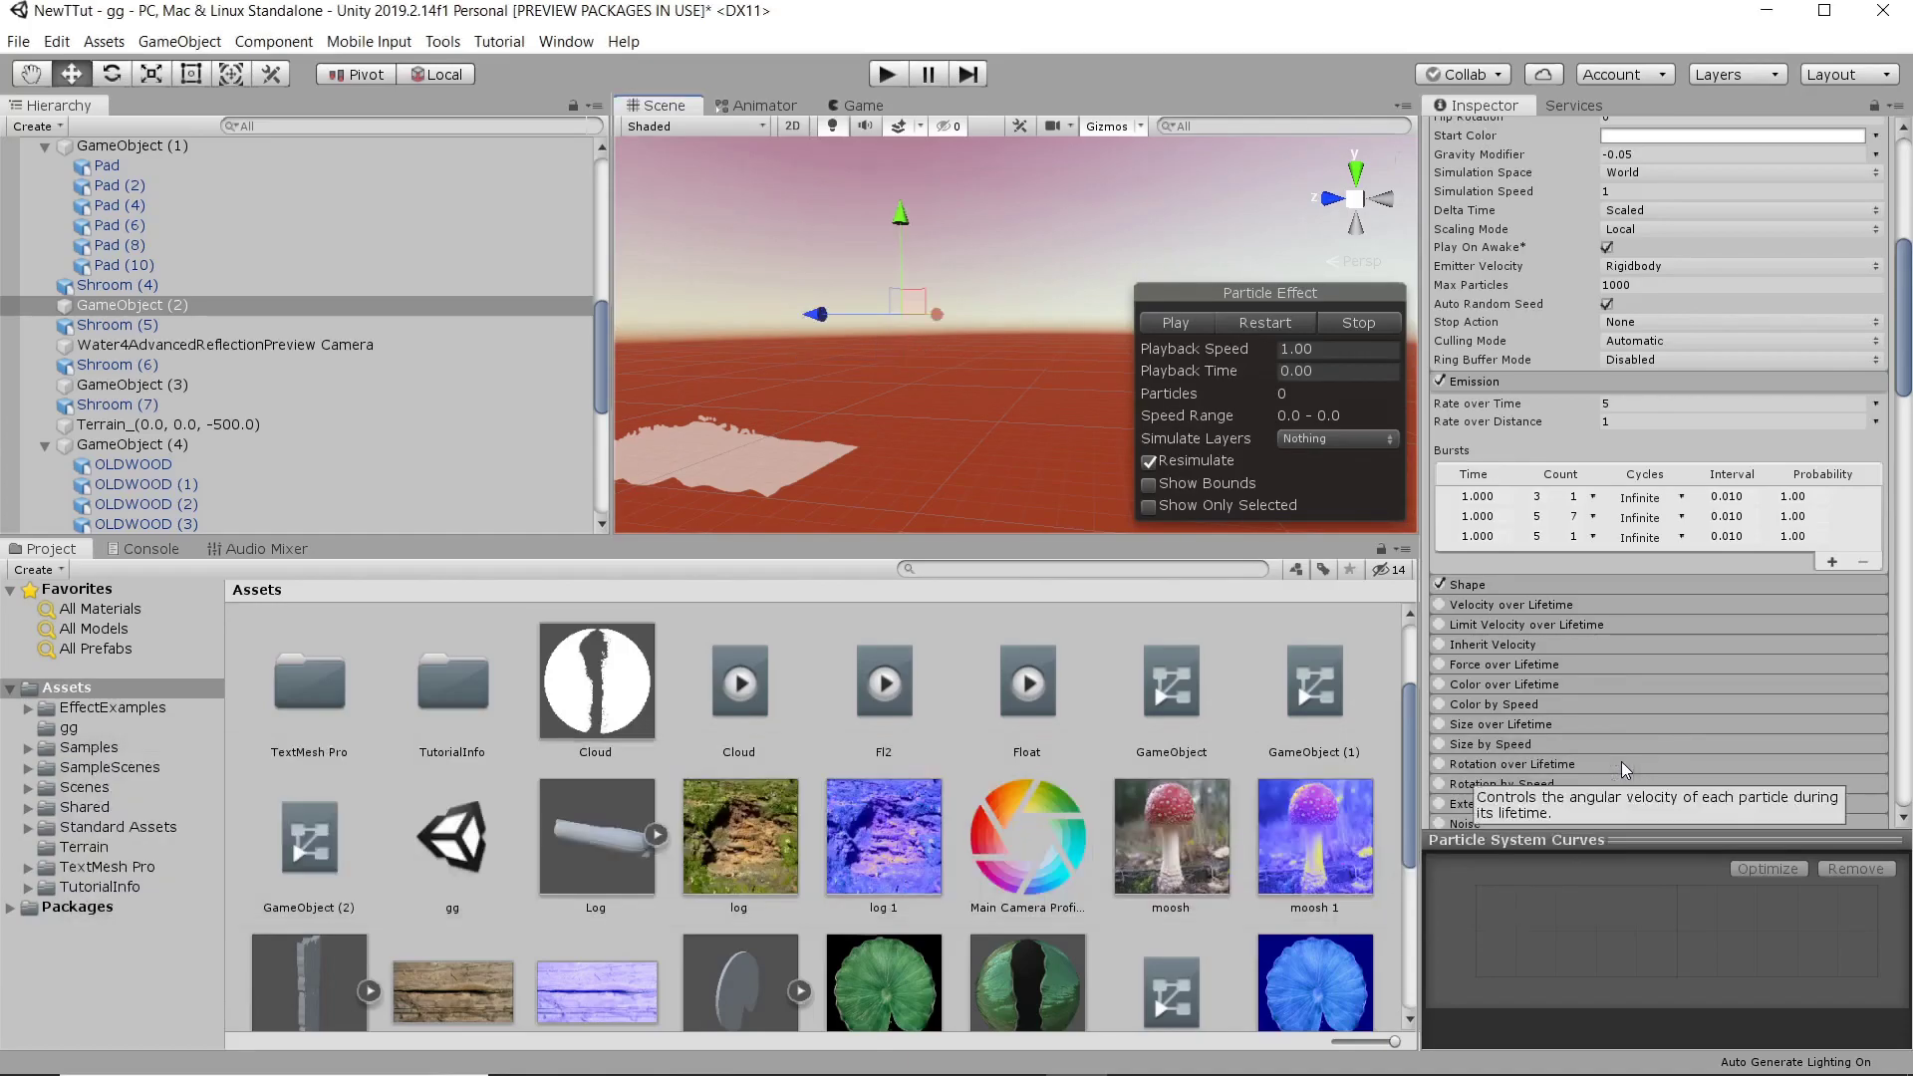
# Review the remaining Particle System modules of GameObject (2) down to its Animator and material components.
pyautogui.moveTo(744, 387); pyautogui.dragTo(1084, 339, button='middle')
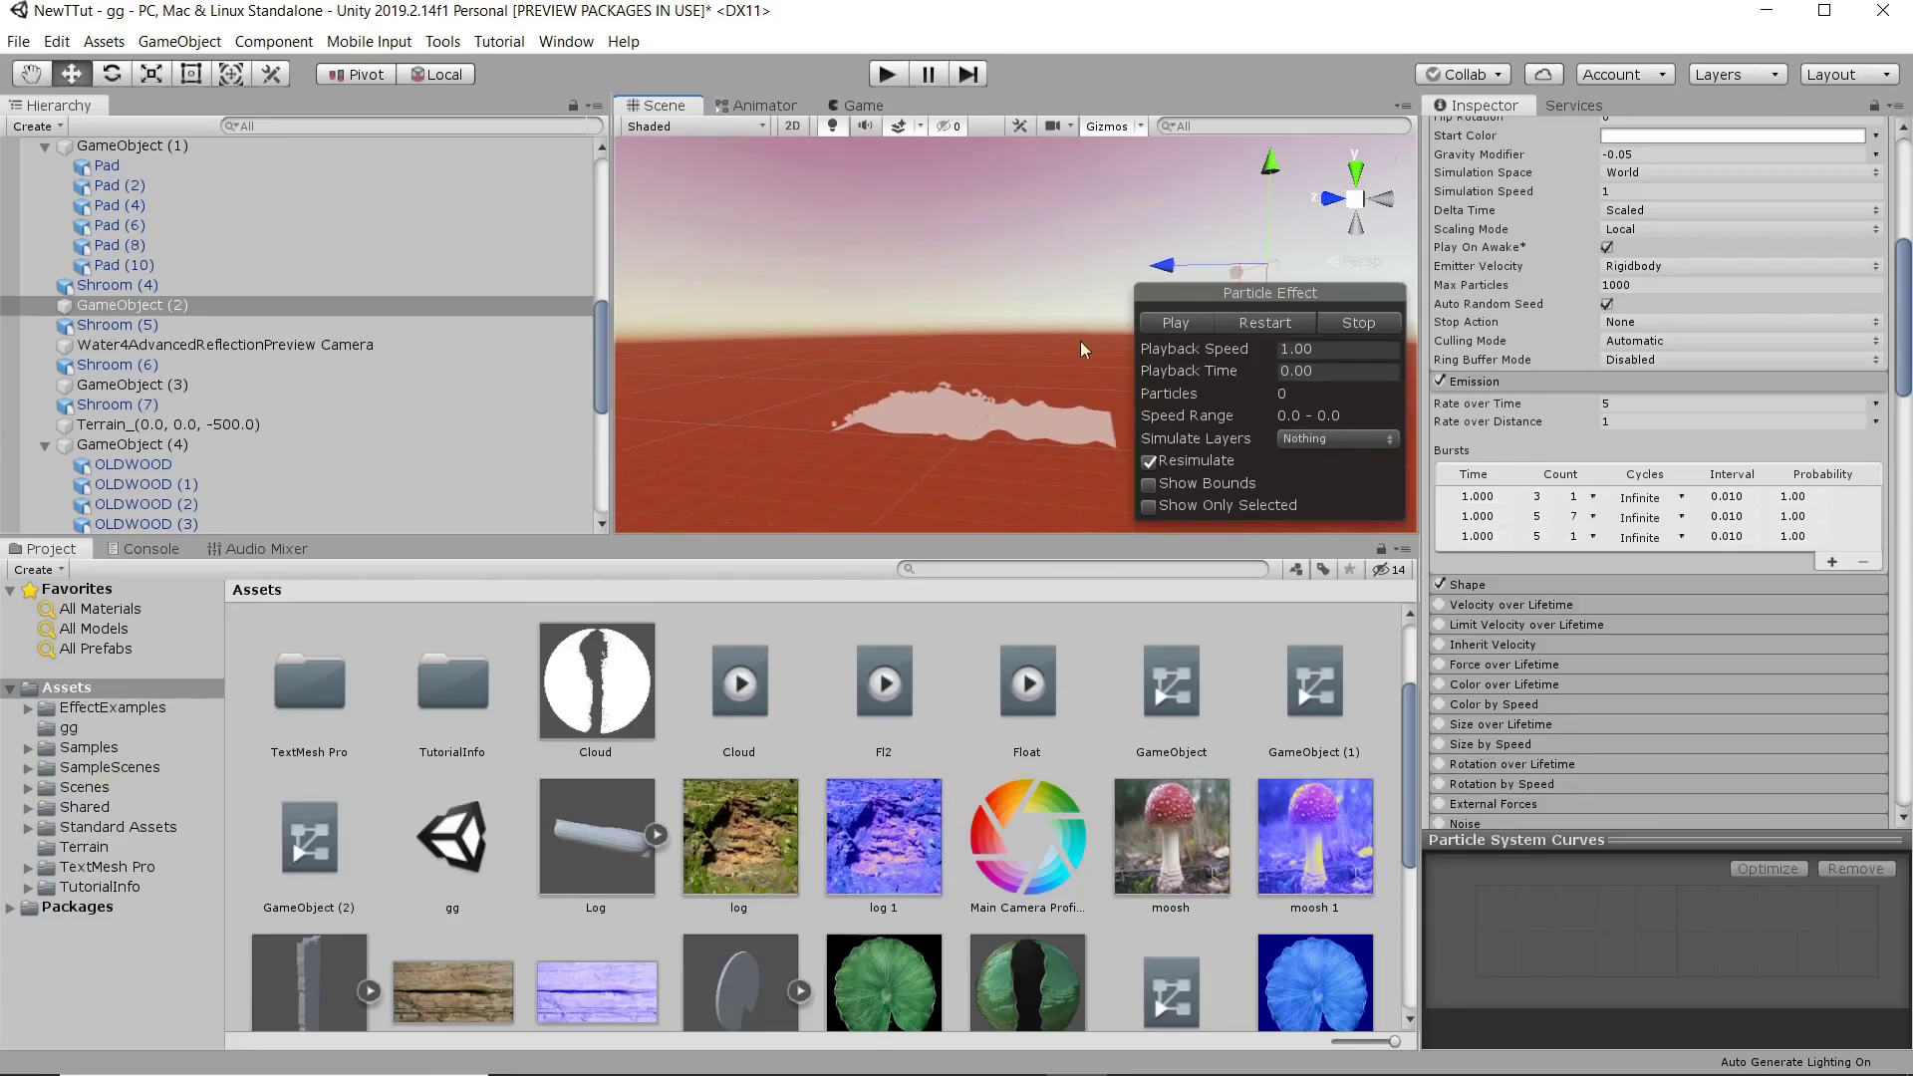
pyautogui.scroll(4, 901, 365)
pyautogui.scroll(5, 919, 396)
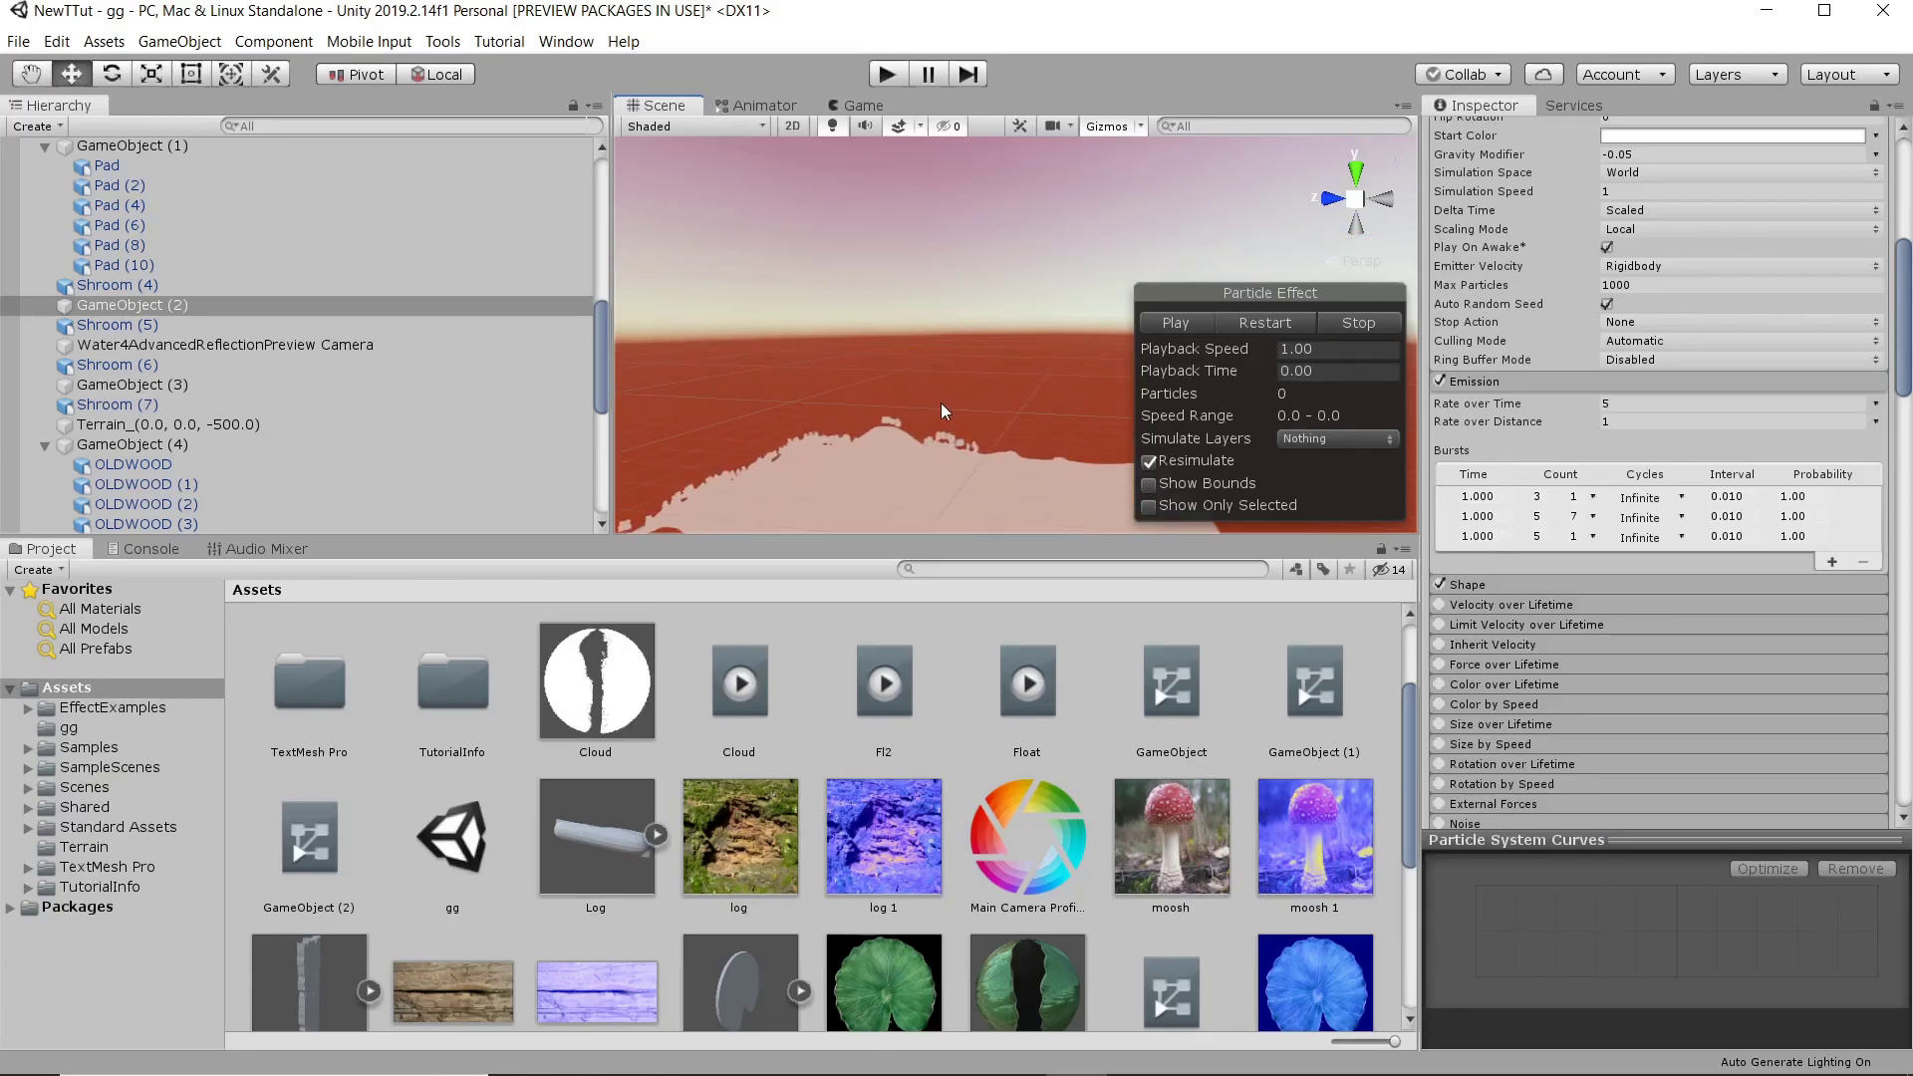
pyautogui.scroll(-10, 1724, 660)
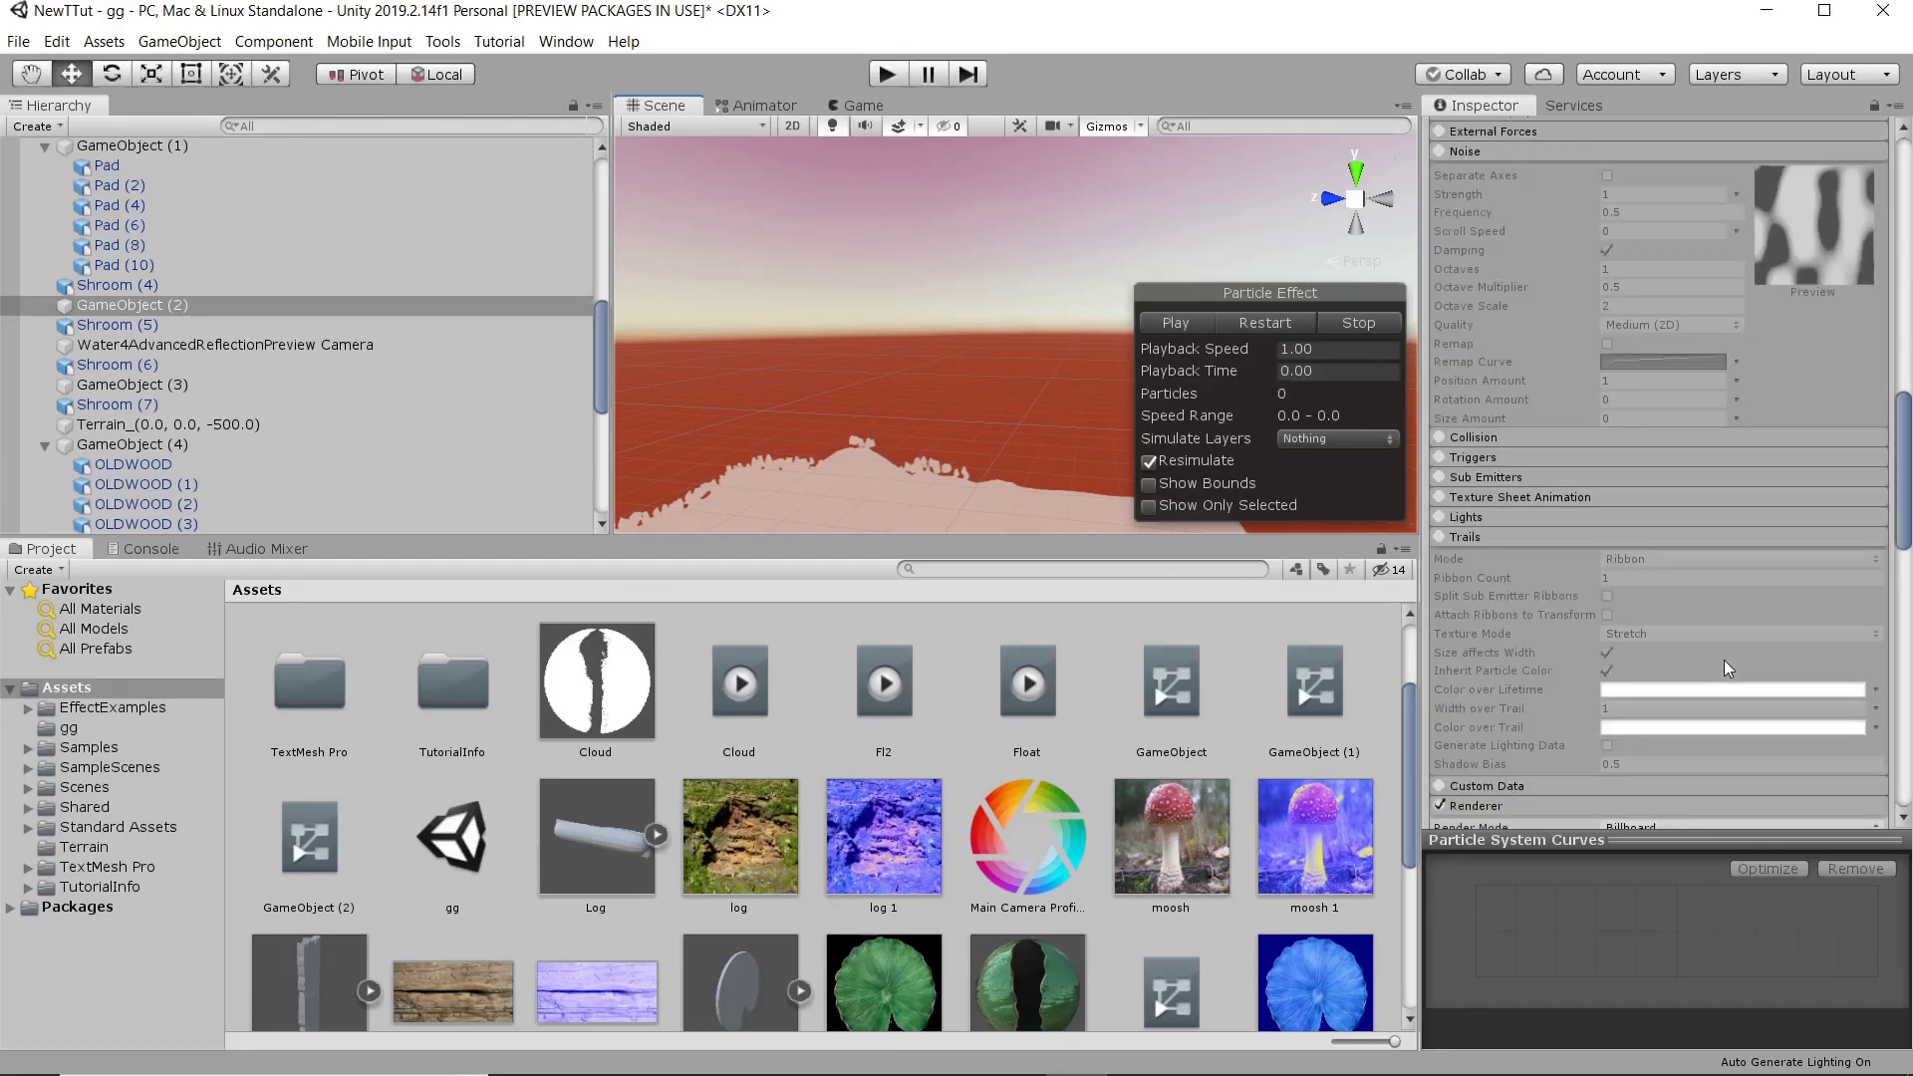
pyautogui.scroll(-8, 1724, 659)
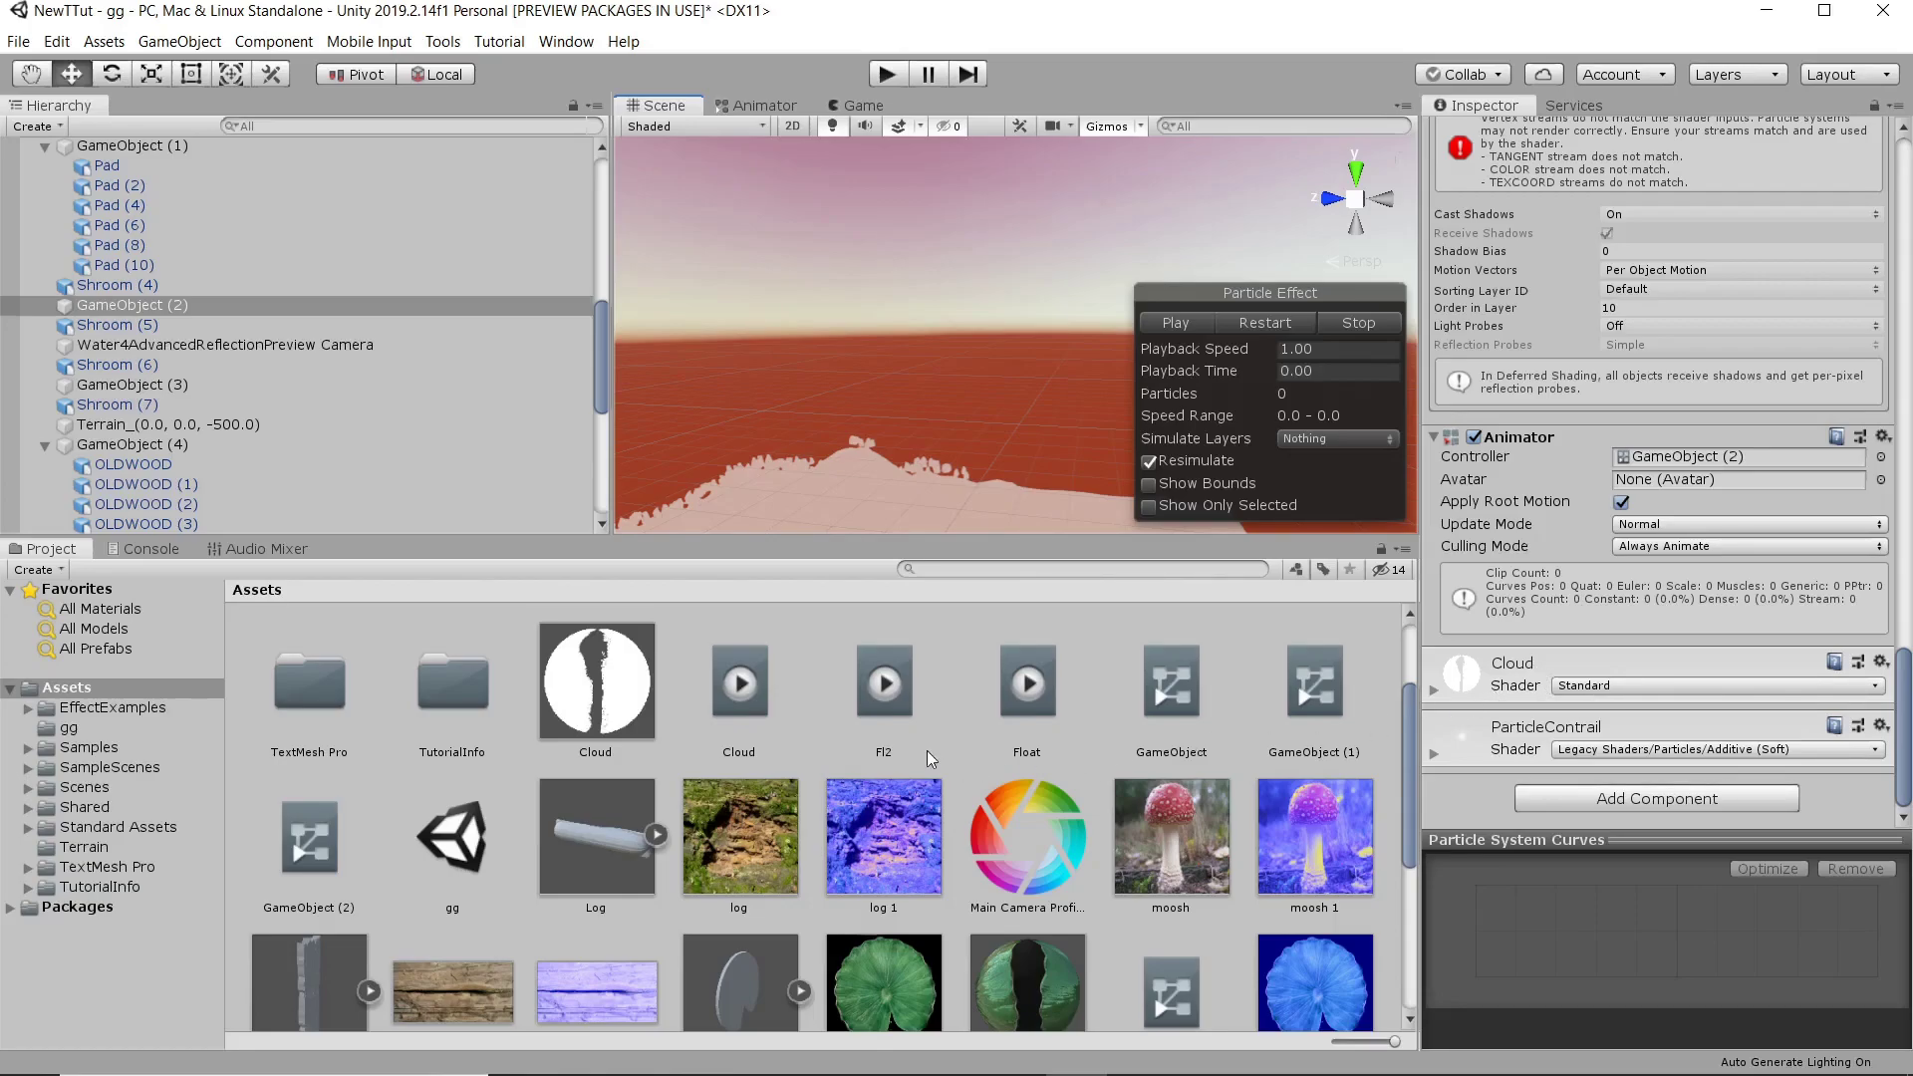
# Select the Cloud material, review its shader settings, and locate its Albedo texture in the project.
pyautogui.click(602, 710)
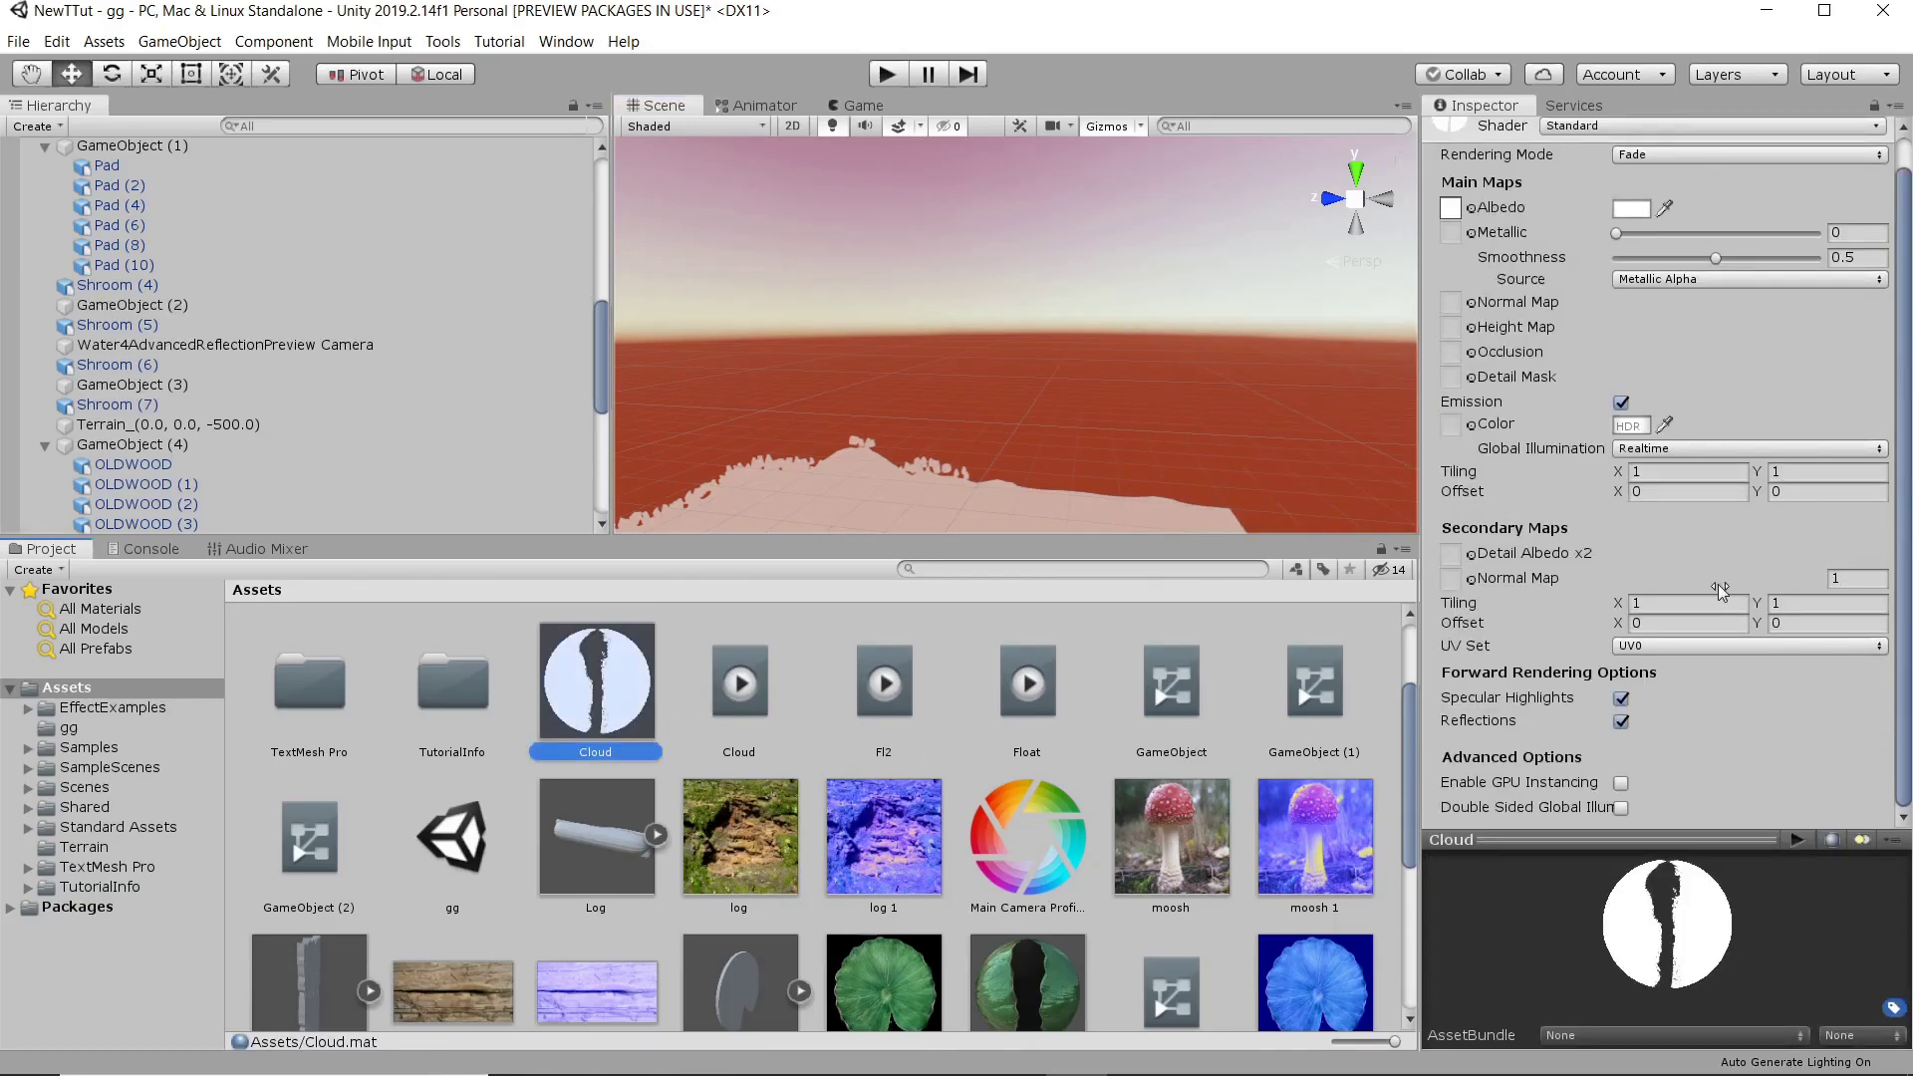
pyautogui.click(1906, 364)
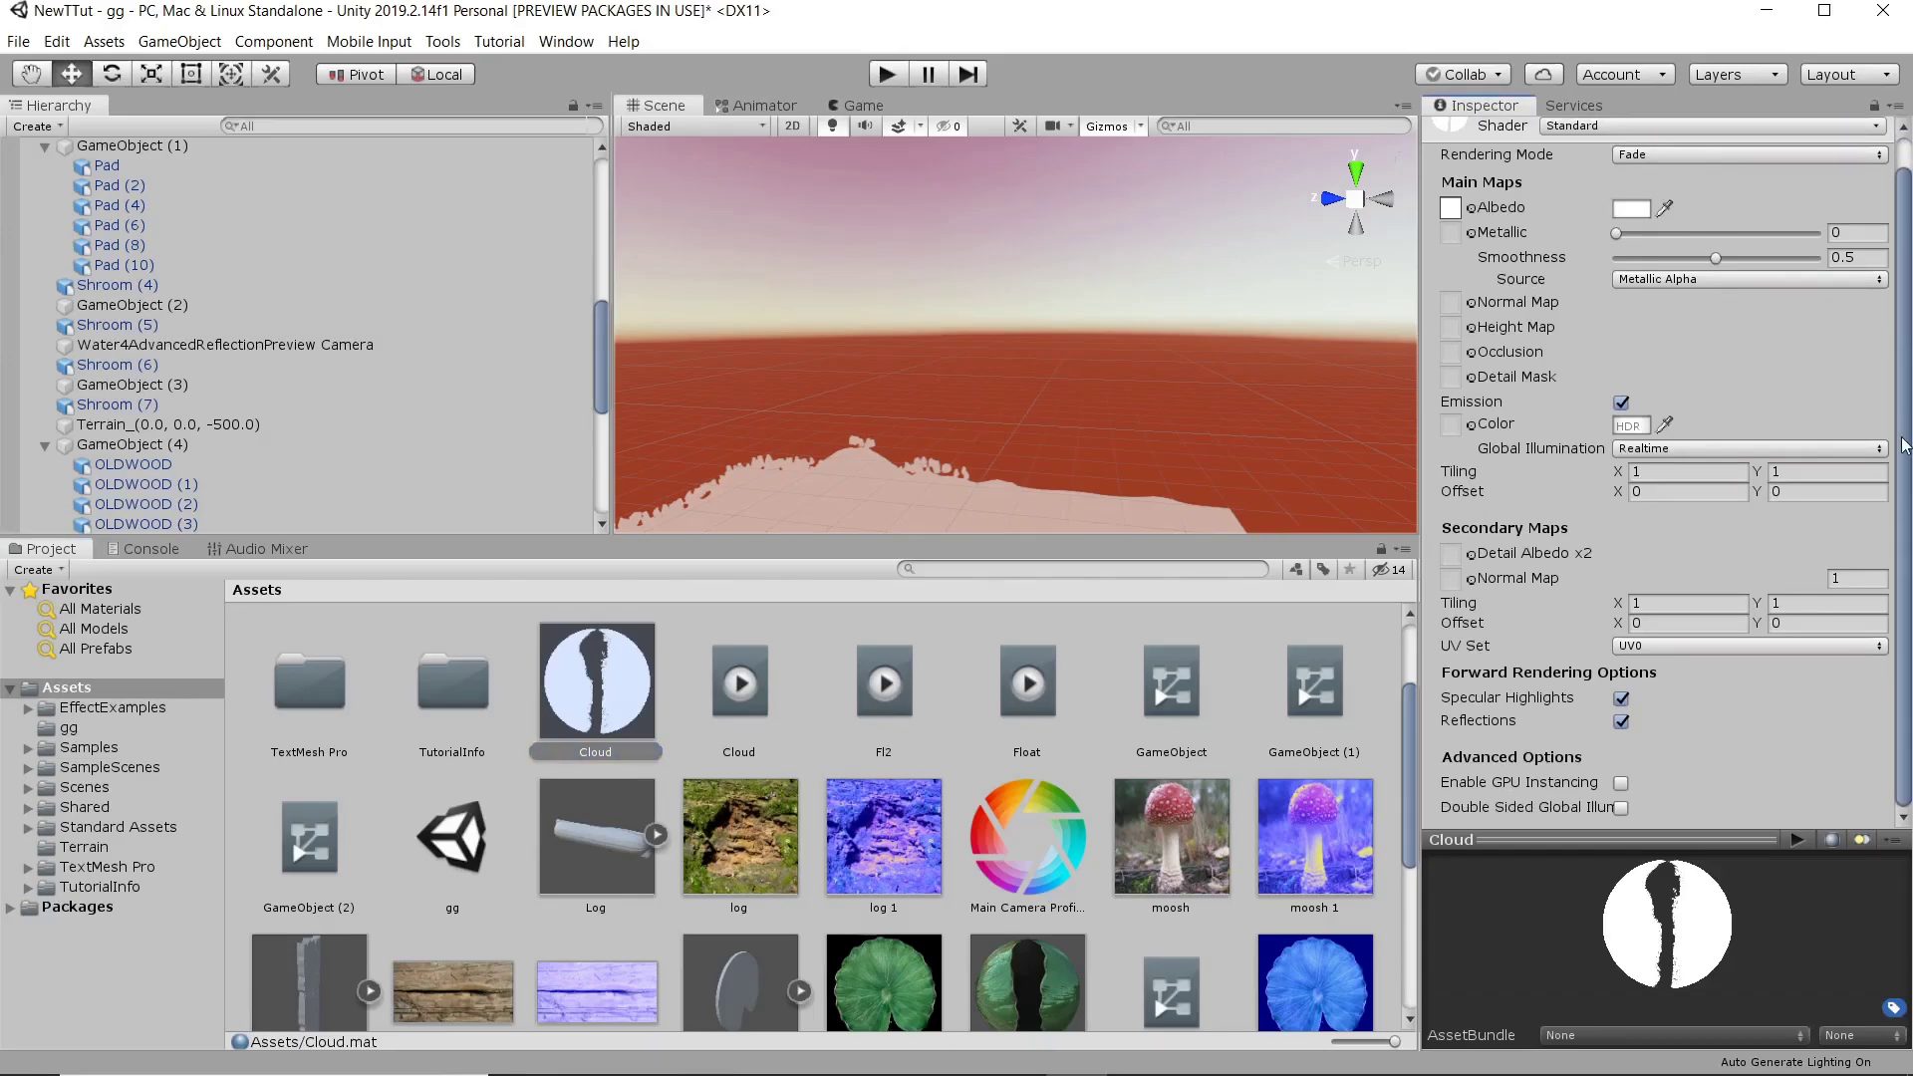
pyautogui.scroll(1, 1907, 446)
pyautogui.click(1451, 240)
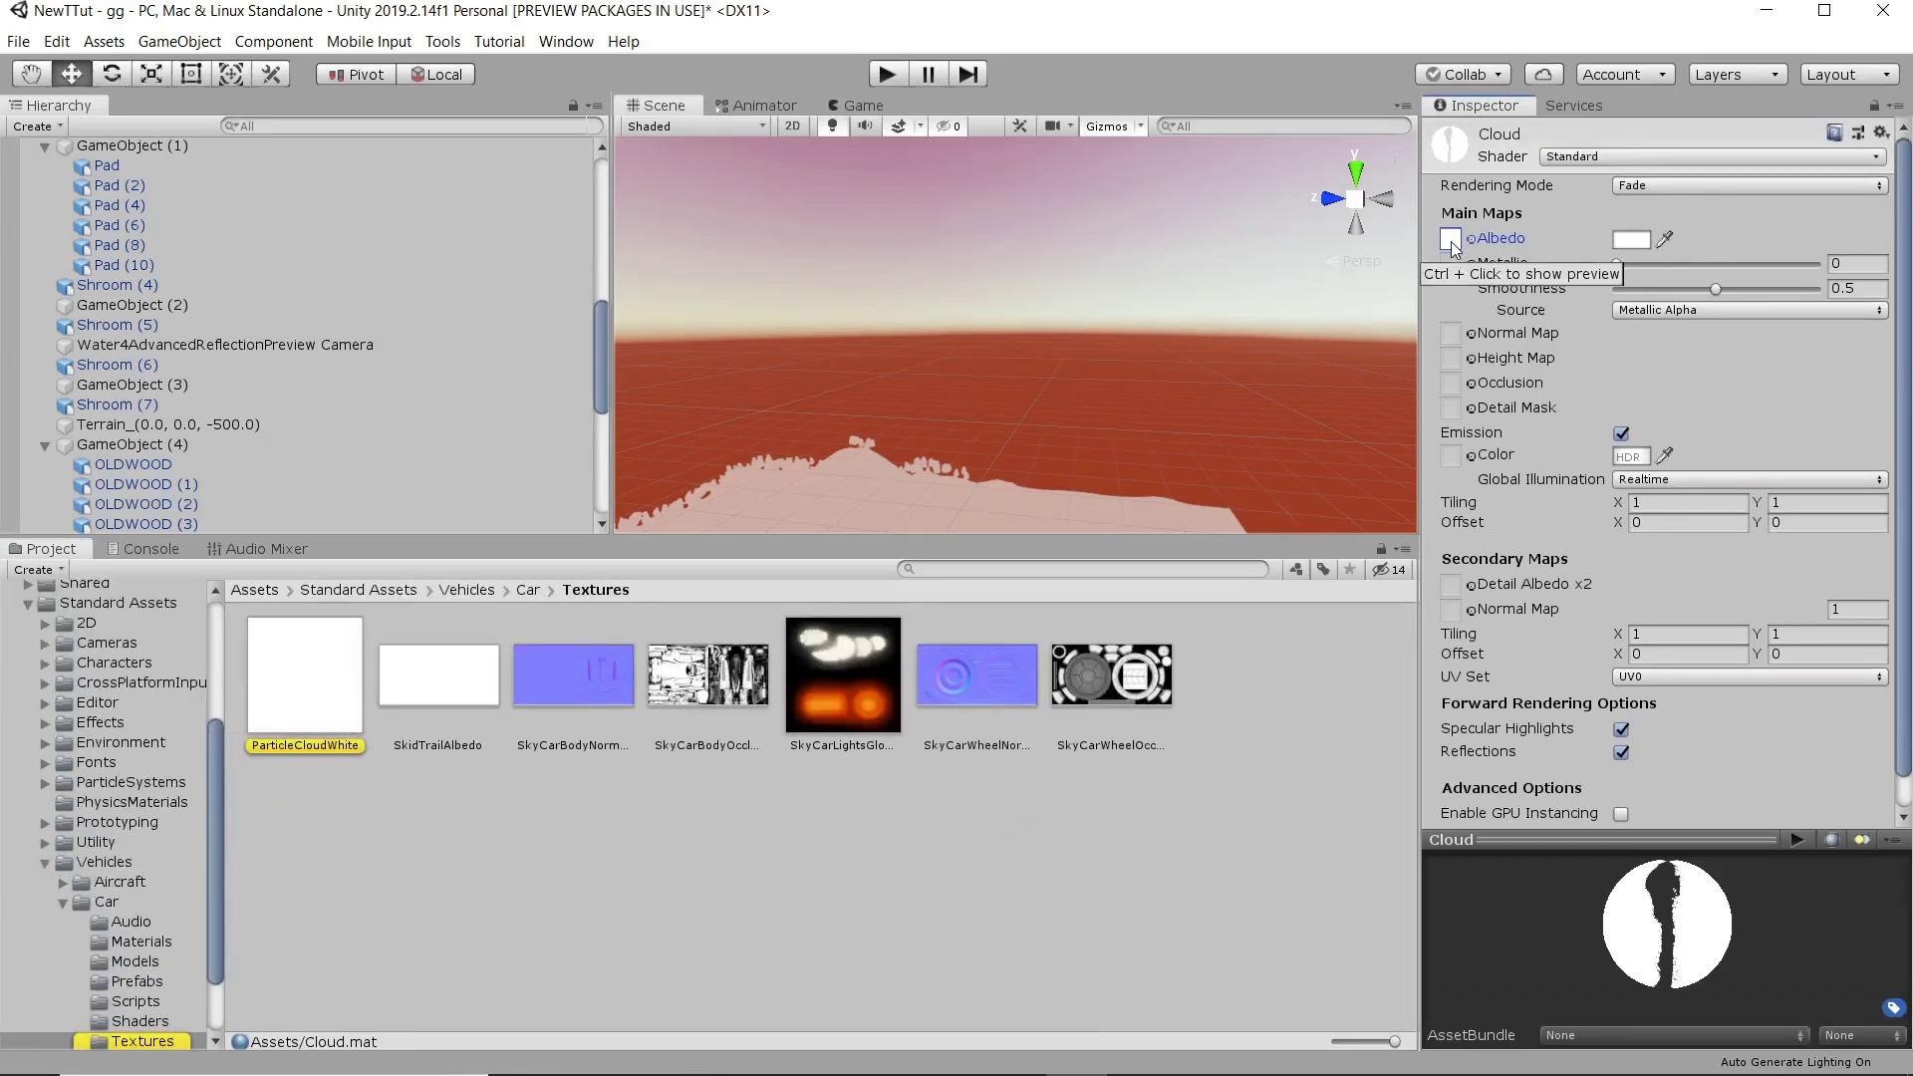
# Inspect the import settings of the ParticleCloudWhite texture, and return to the root Assets folder.
pyautogui.click(354, 893)
pyautogui.click(303, 708)
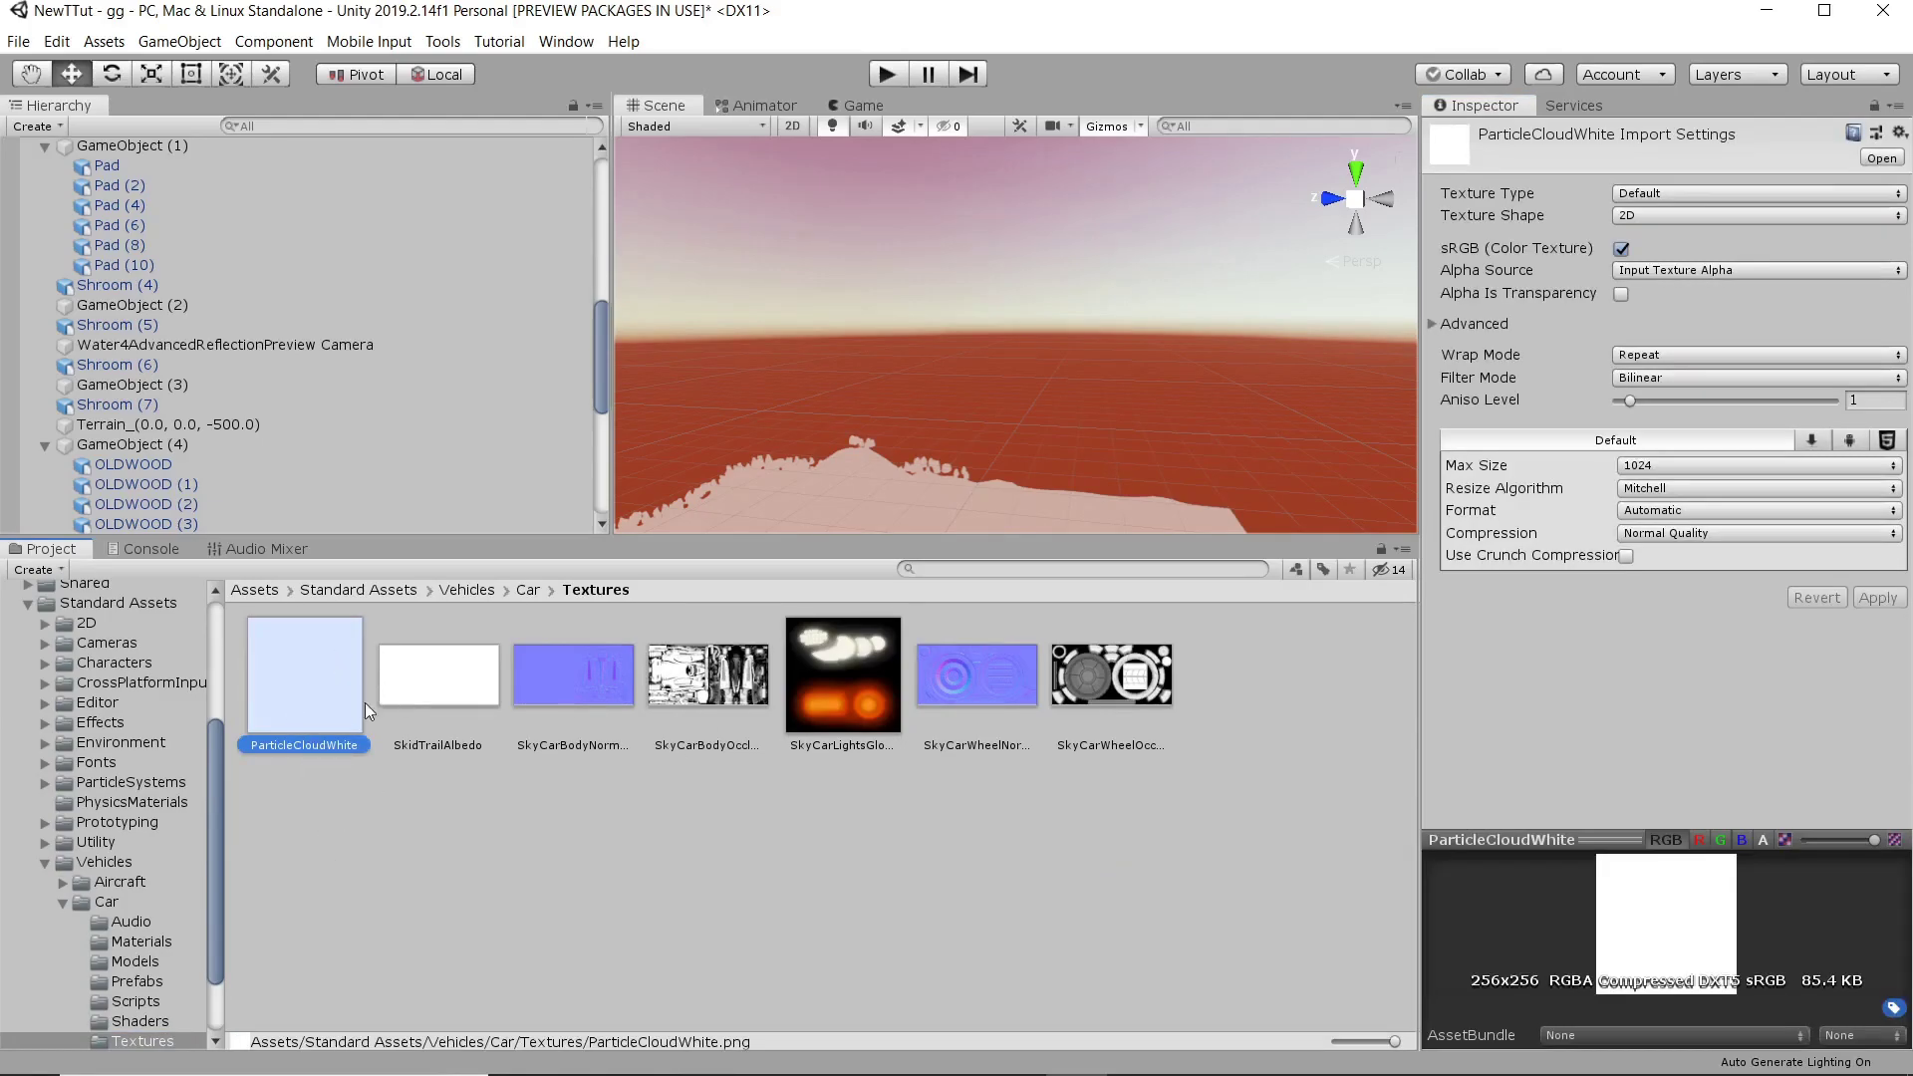
pyautogui.click(253, 590)
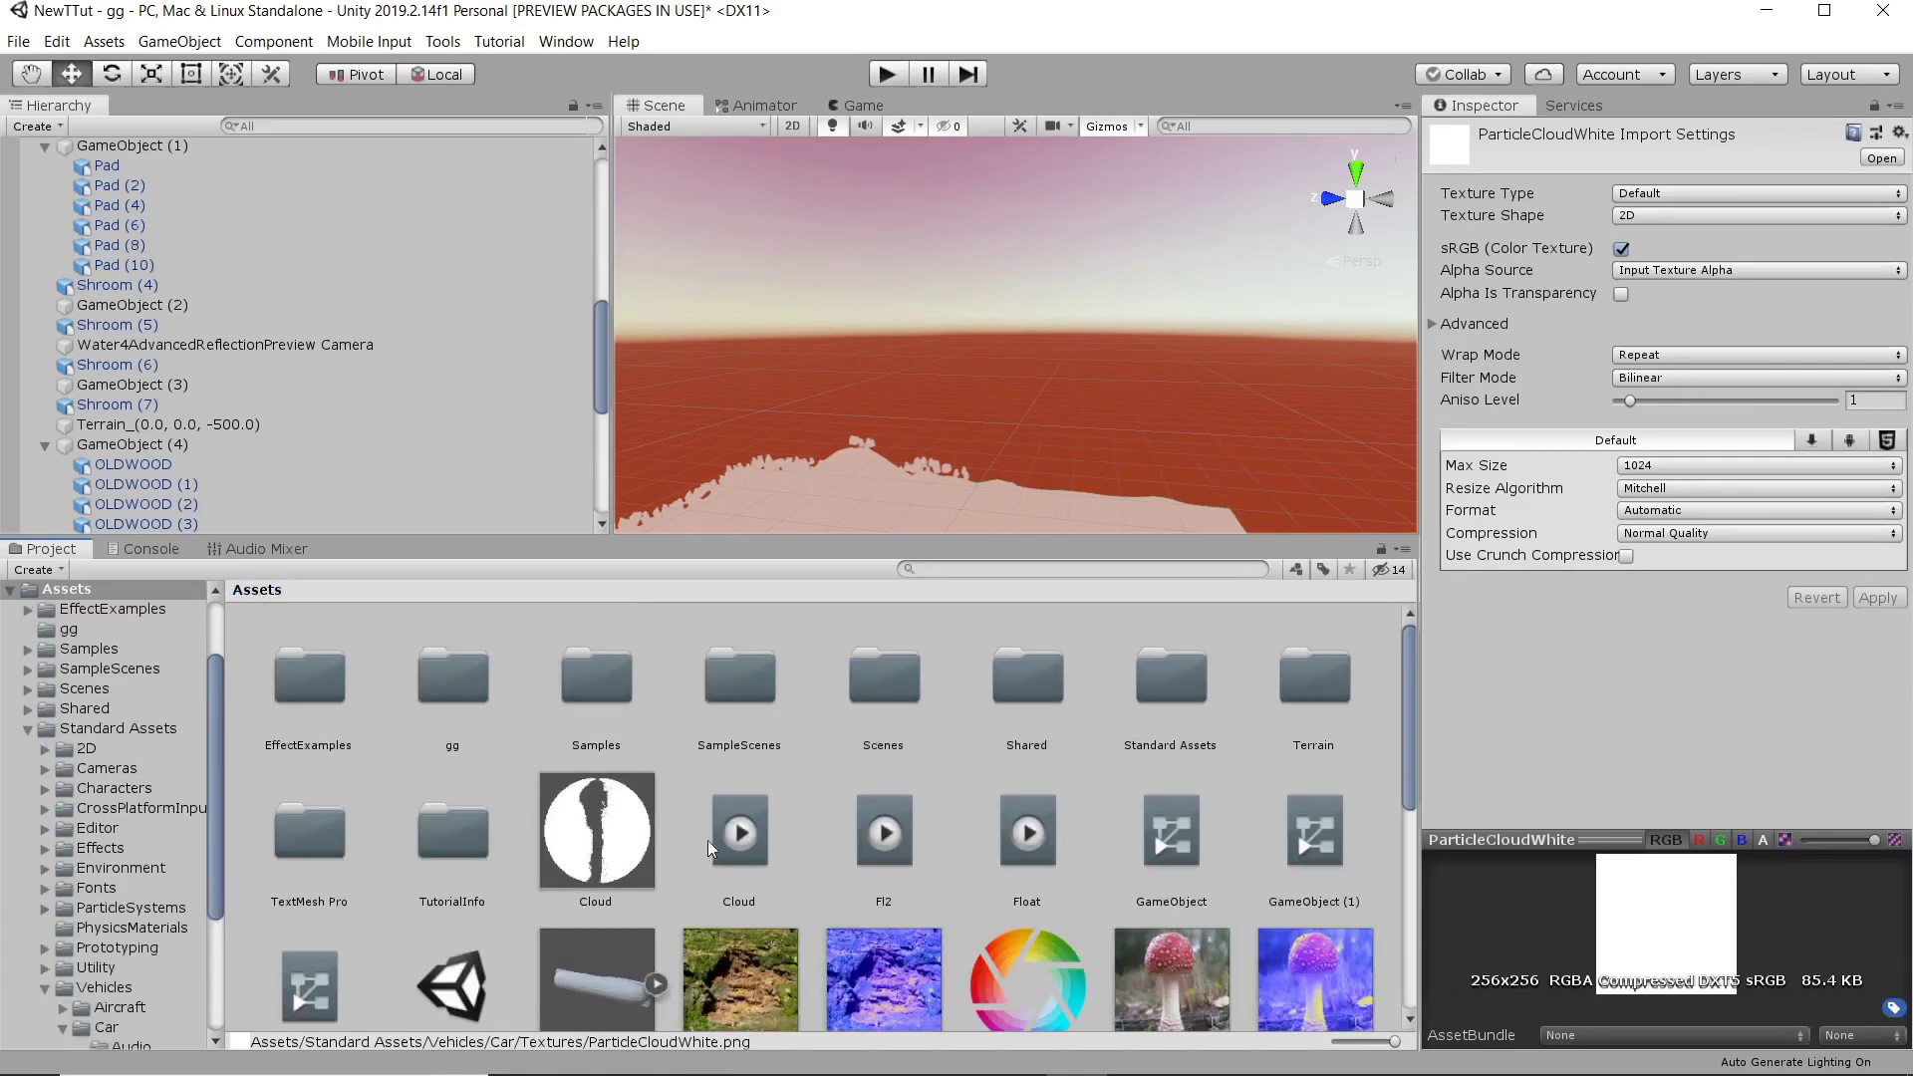
# Bring the terrain closer in the Scene view and reselect the Cloud material to show its settings.
pyautogui.scroll(5, 961, 469)
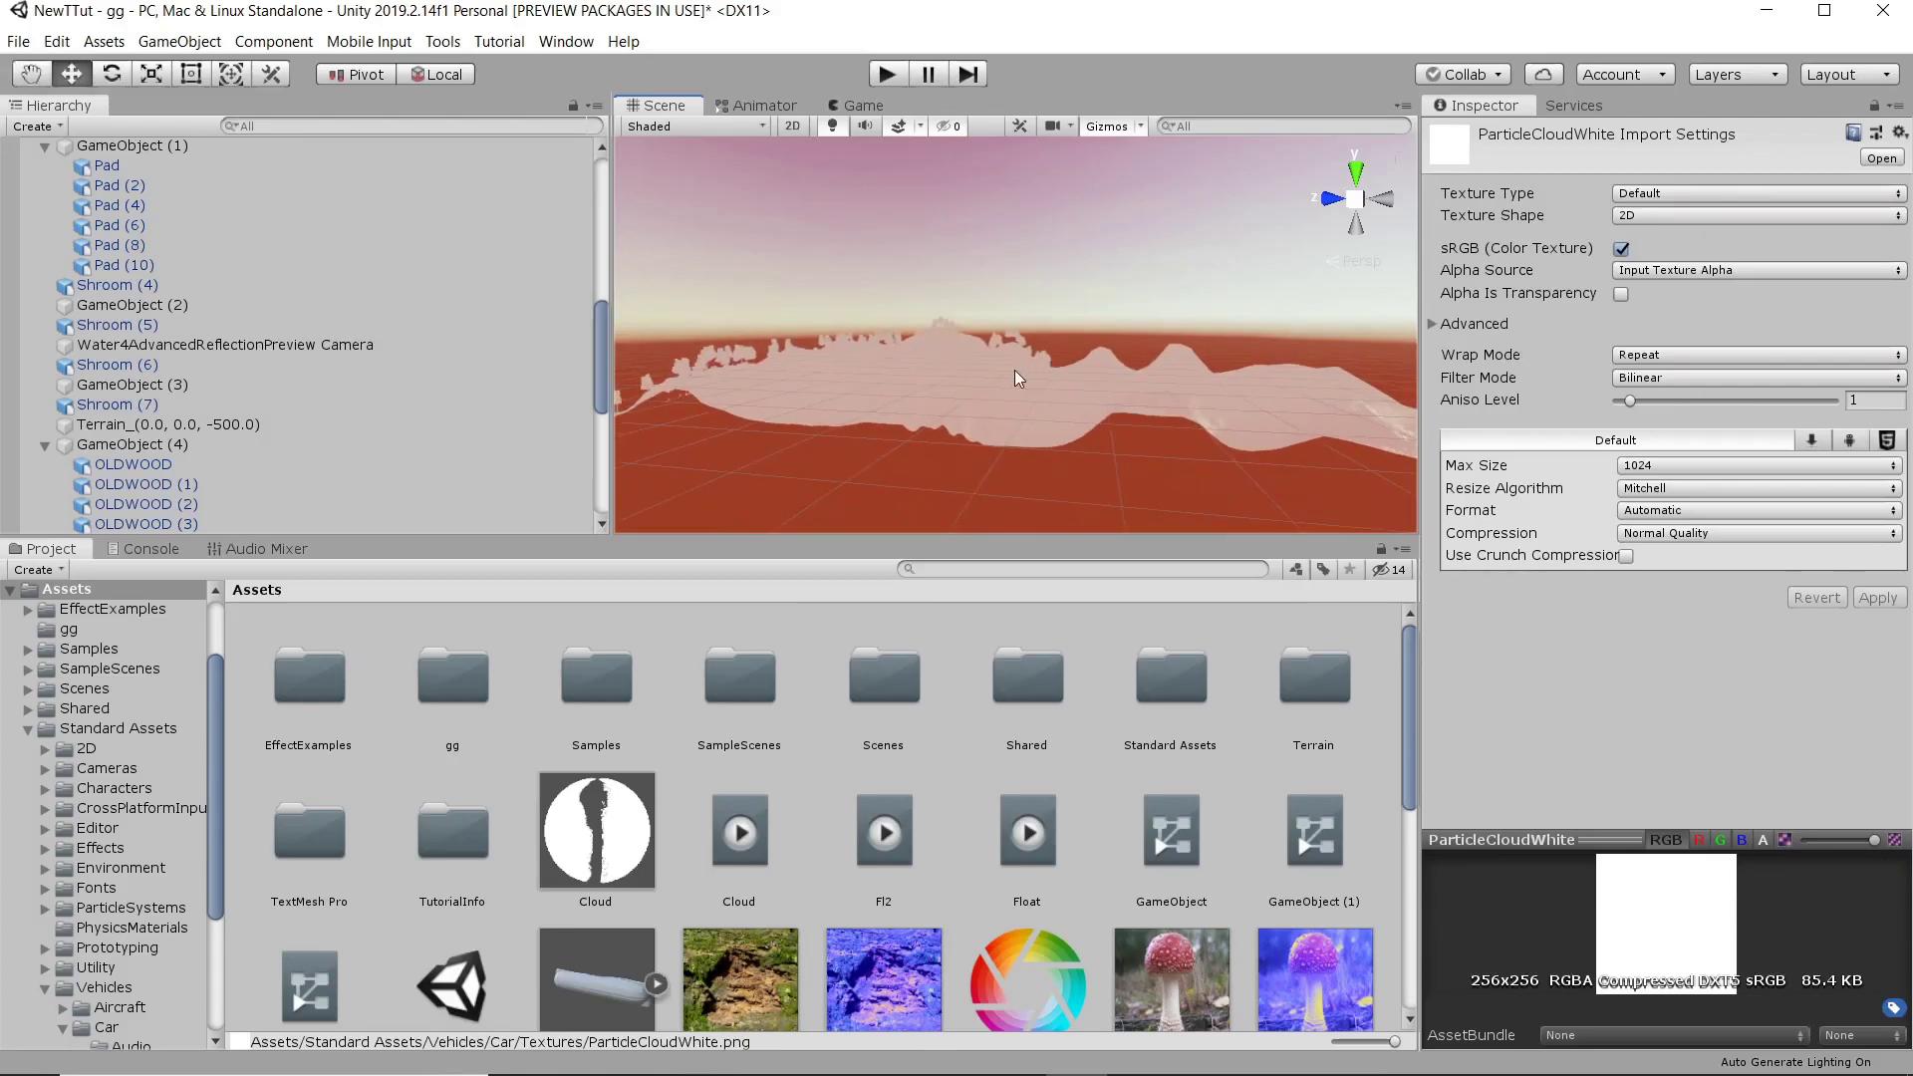
pyautogui.scroll(5, 1008, 369)
pyautogui.scroll(5, 1011, 375)
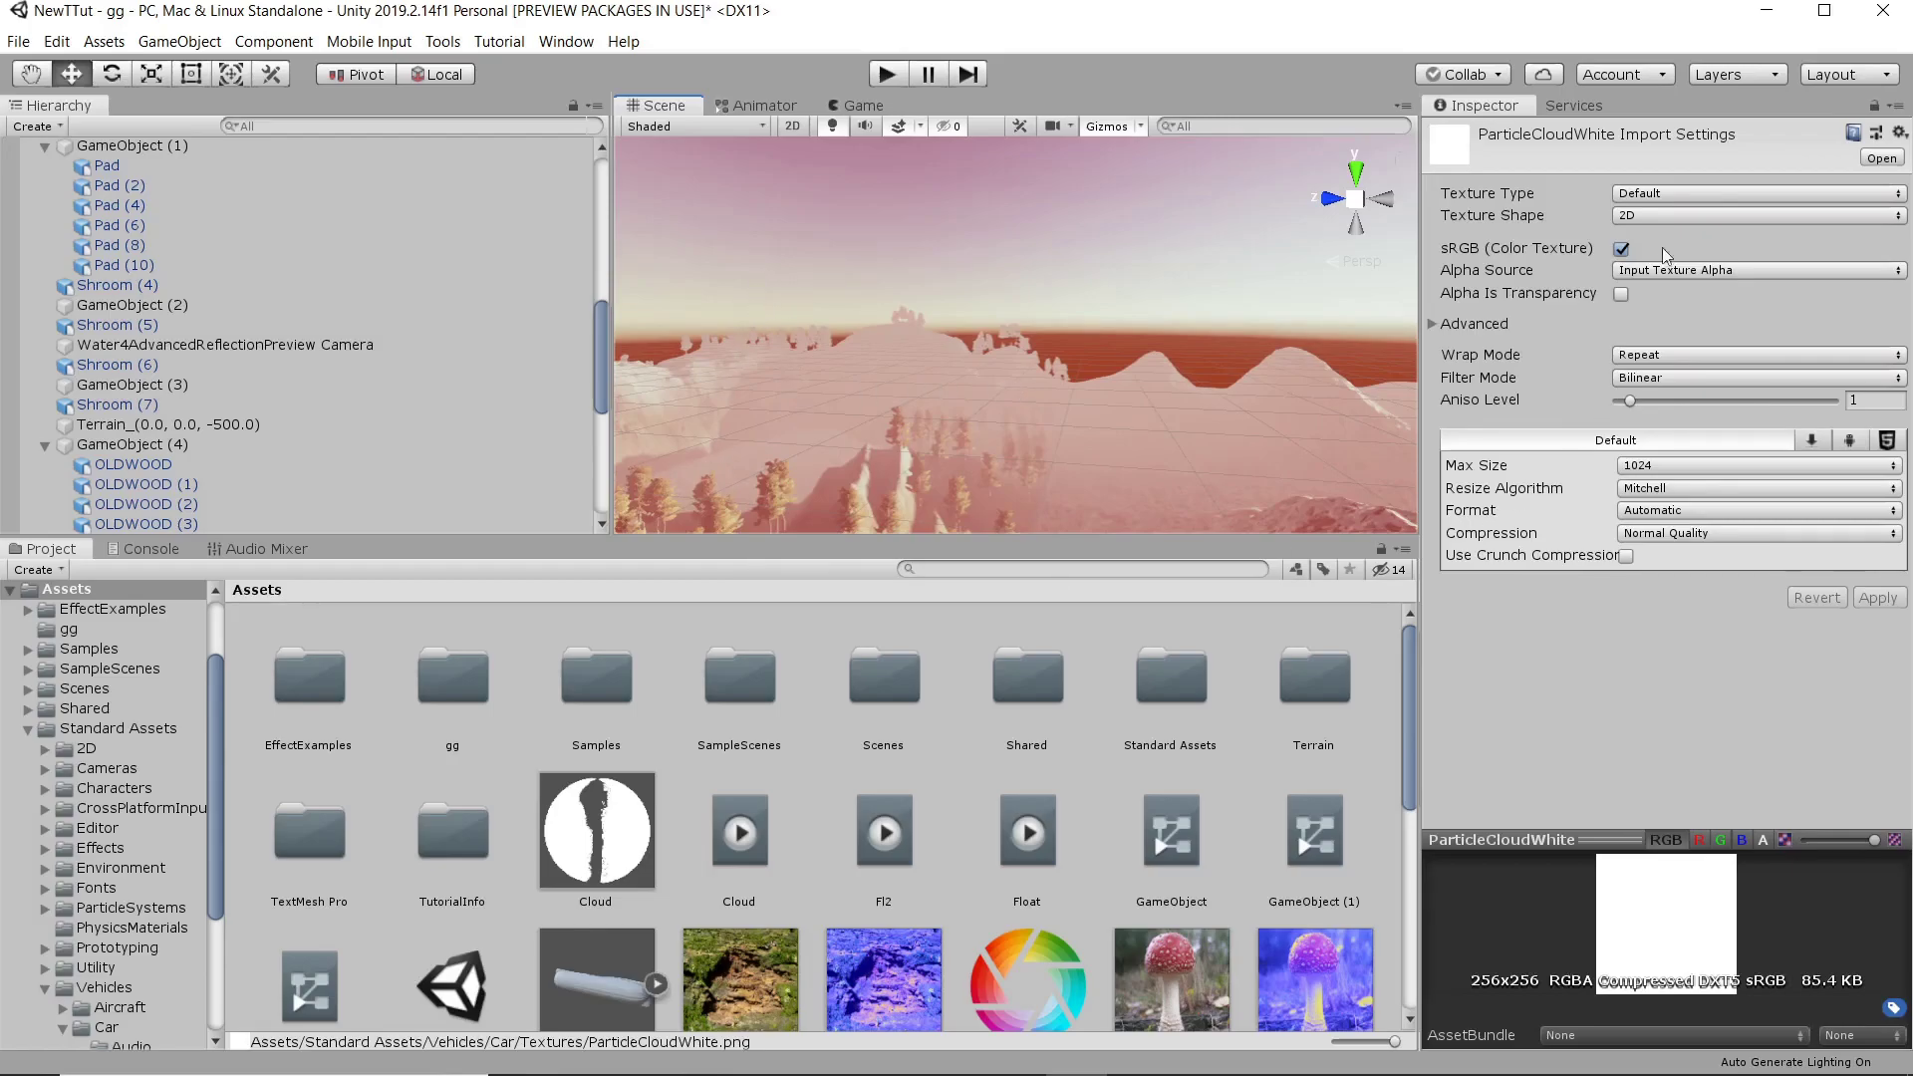
pyautogui.click(713, 827)
pyautogui.click(628, 842)
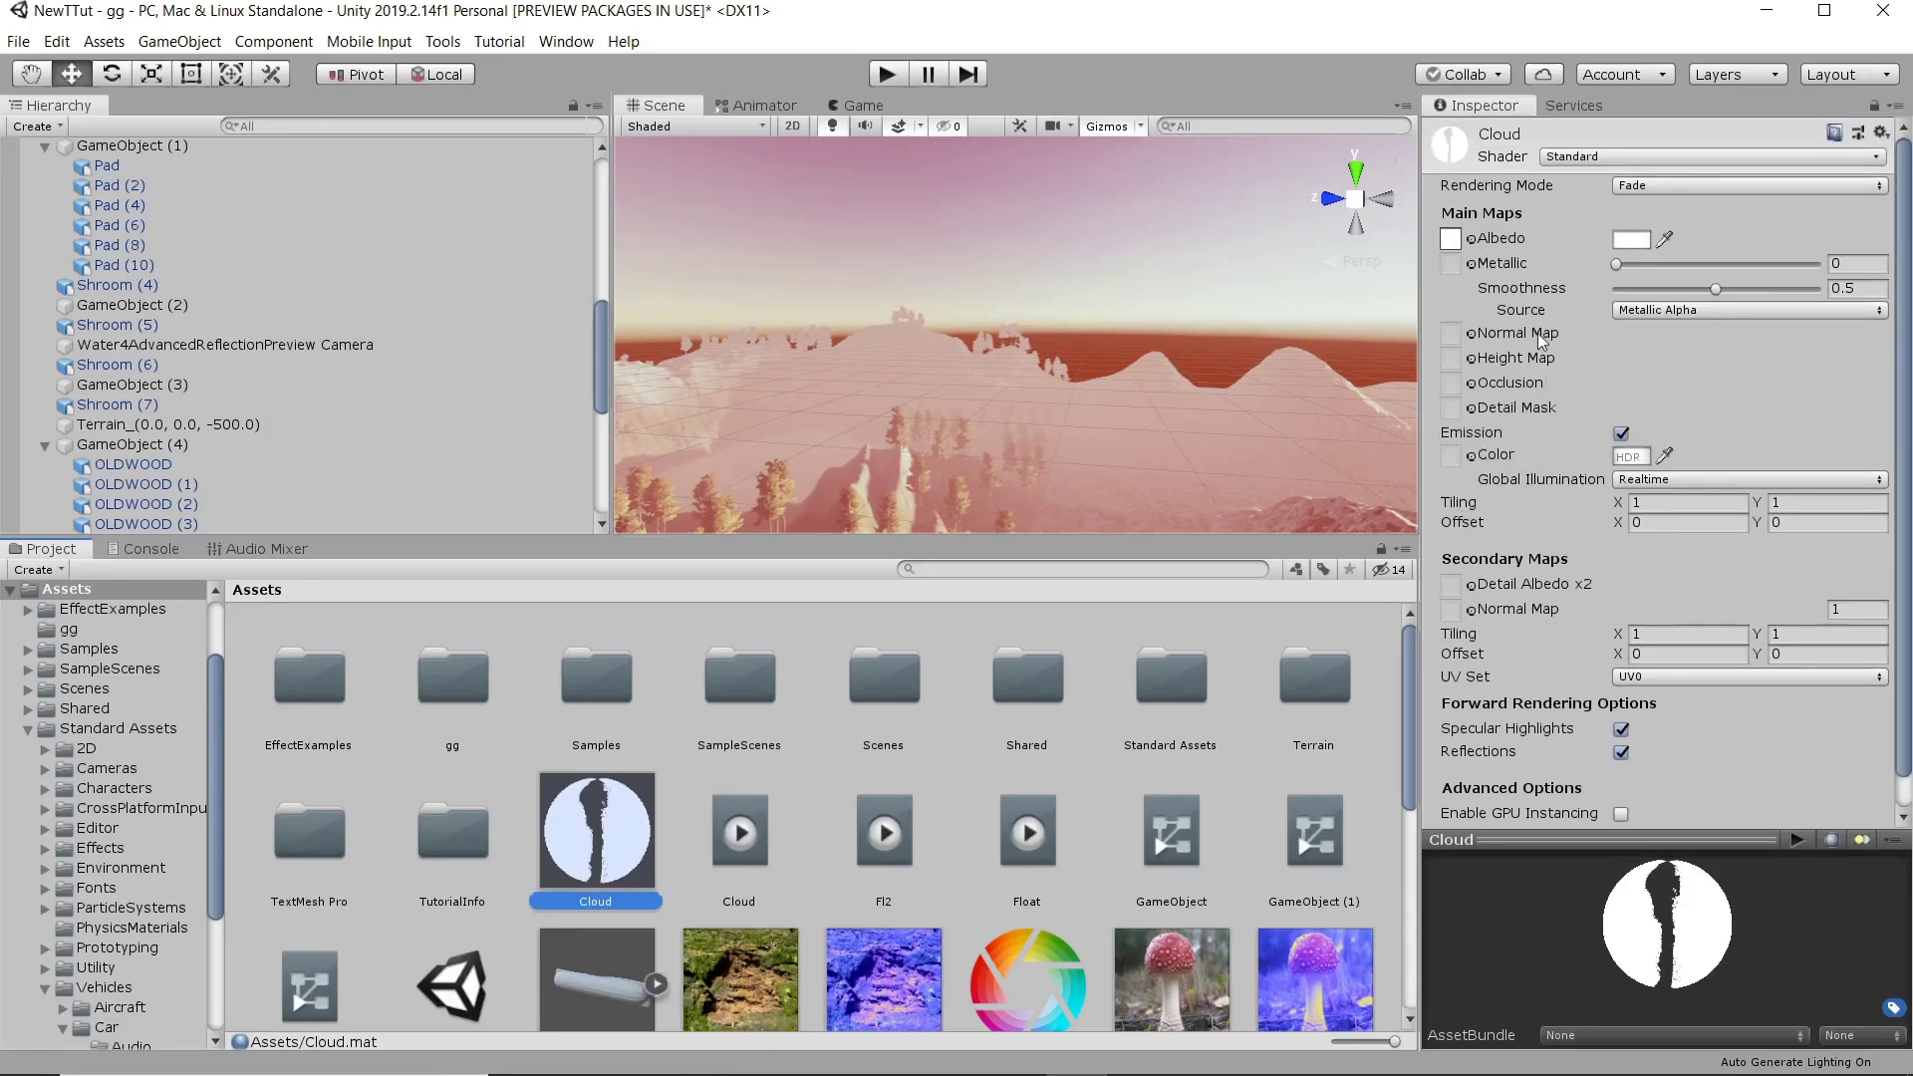
pyautogui.scroll(2, 835, 399)
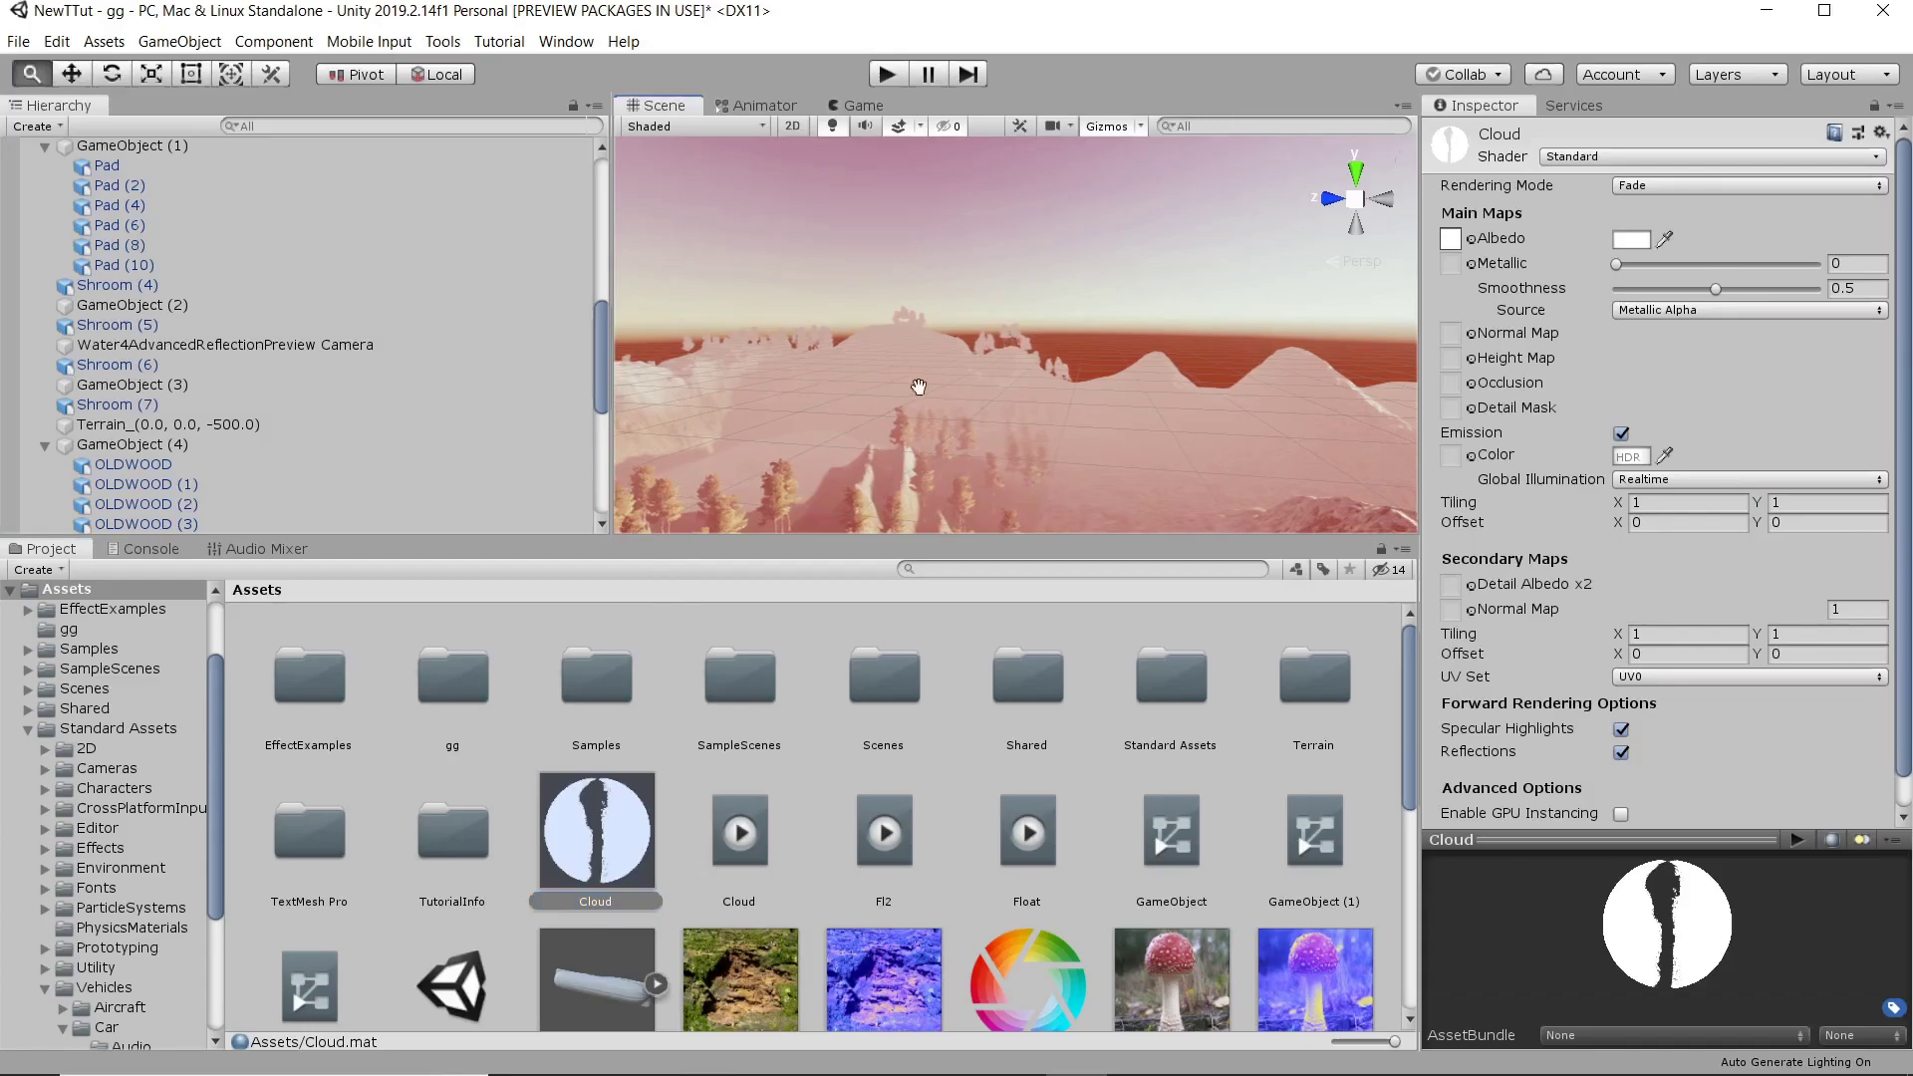
# Frame Shroom (3) from the Hierarchy, and select the neighbouring Shroom mushroom to examine it up close in the Scene view.
pyautogui.moveTo(601, 343); pyautogui.dragTo(572, 189)
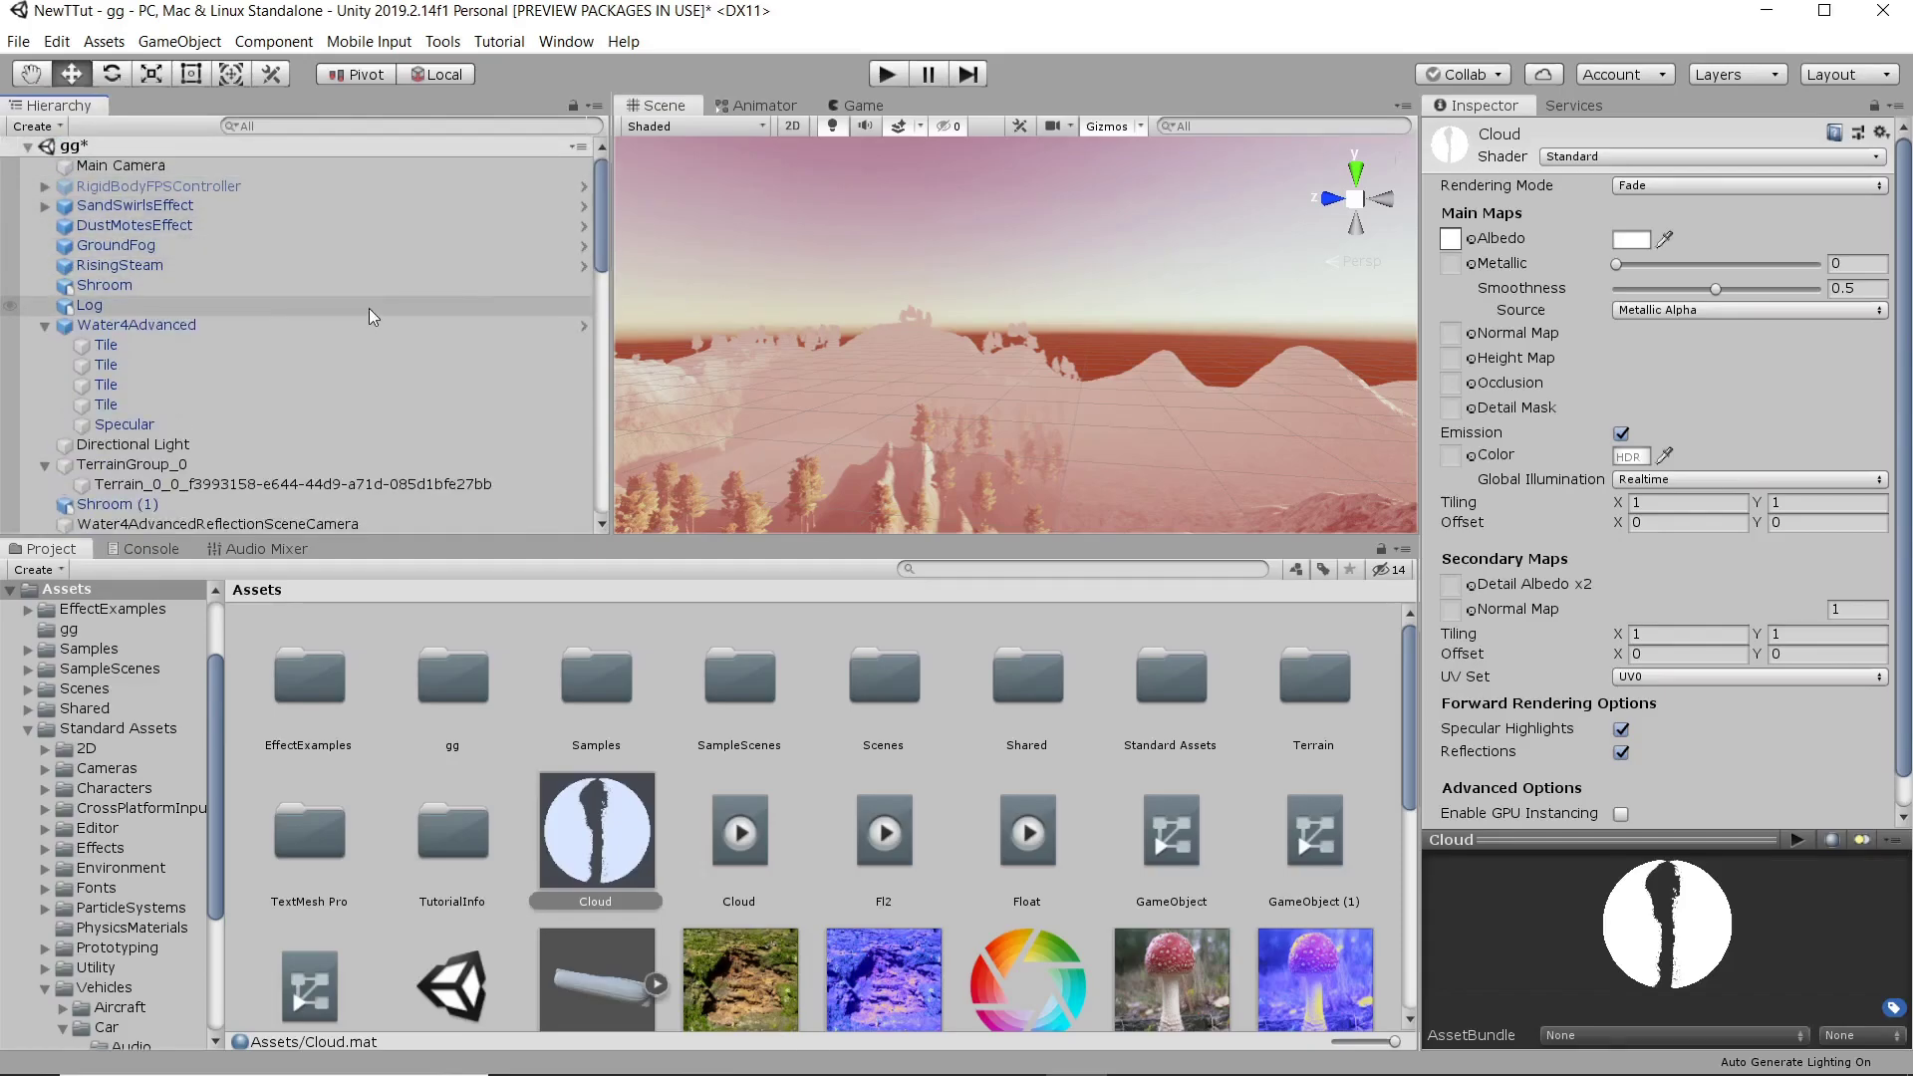
pyautogui.scroll(-2, 397, 383)
pyautogui.scroll(-2, 437, 404)
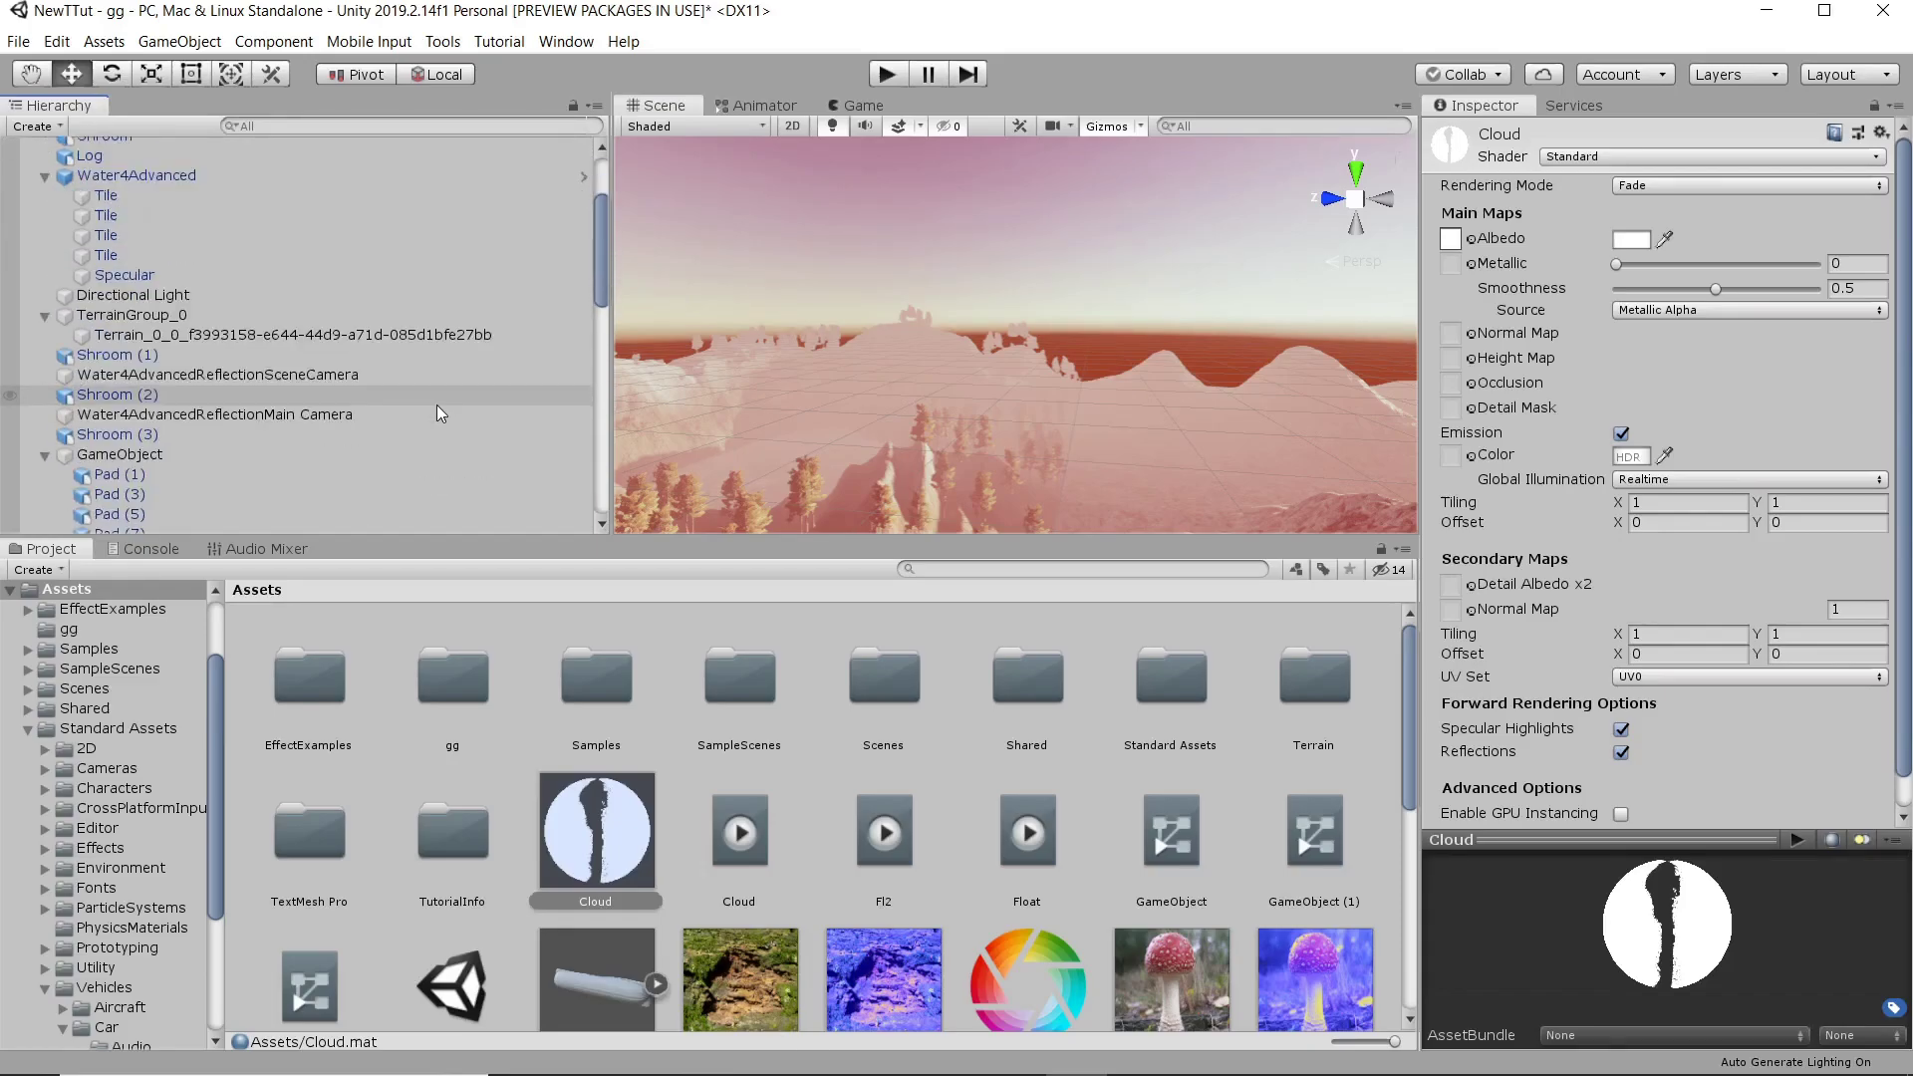
pyautogui.doubleClick(389, 436)
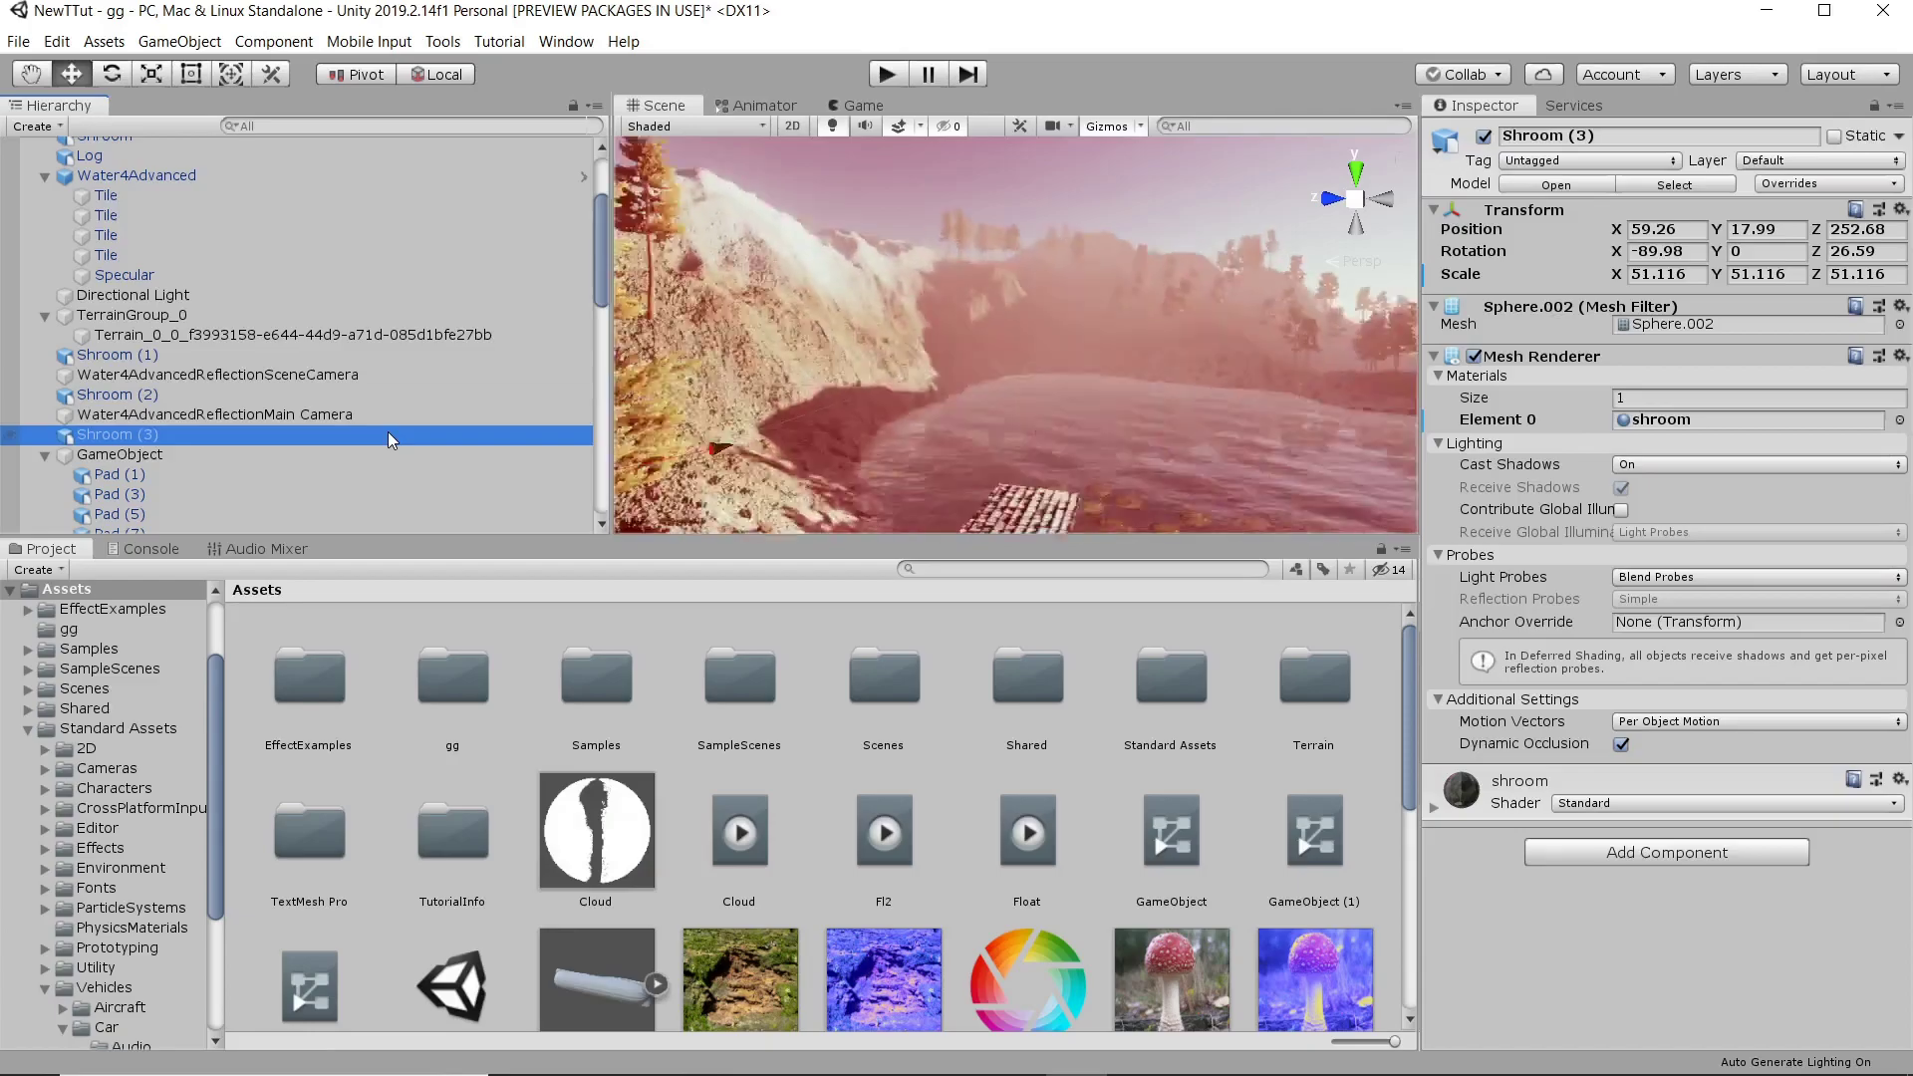
pyautogui.click(1026, 279)
pyautogui.press('f')
pyautogui.keyDown('alt'); pyautogui.moveTo(1074, 282); pyautogui.dragTo(1243, 400); pyautogui.keyUp('alt')
pyautogui.scroll(8, 908, 409)
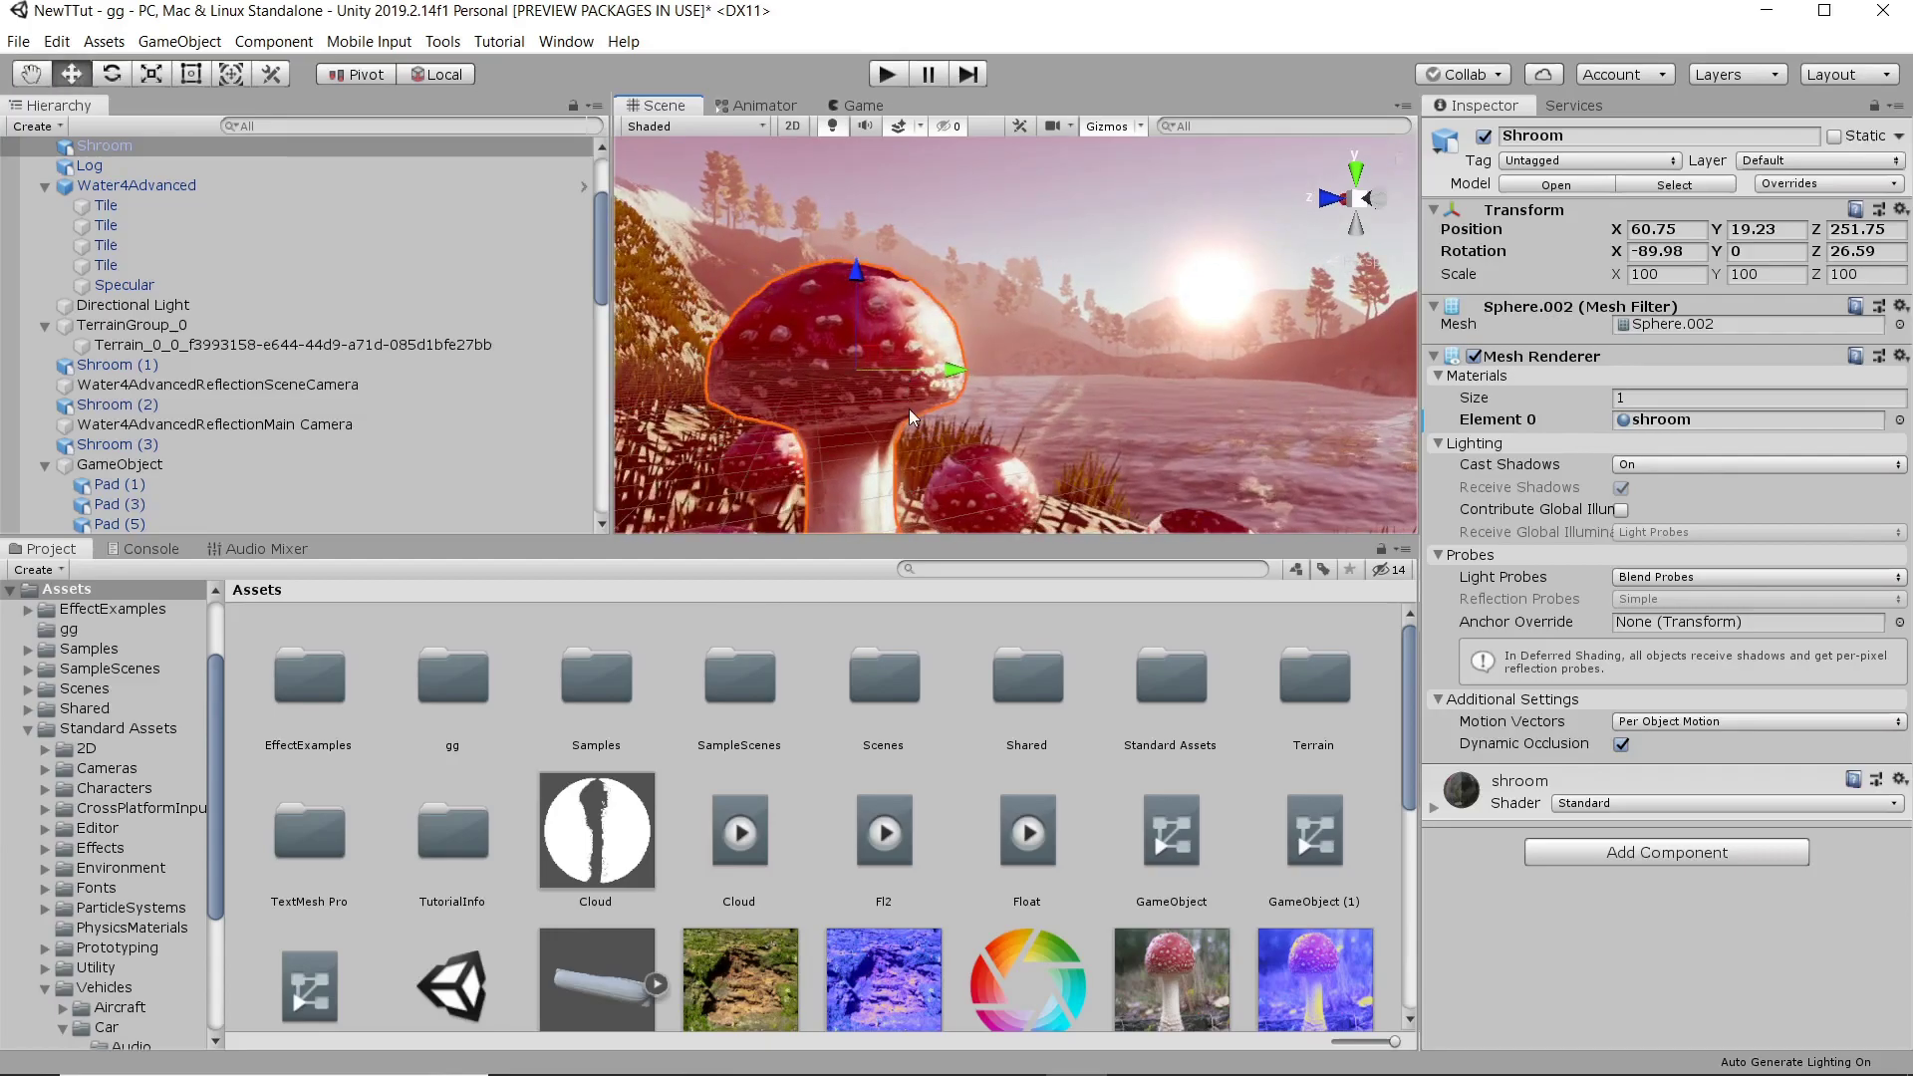
# Look across the lake beyond the mushrooms and select the OLDWOOD (15) plank of the wooden dock.
pyautogui.moveTo(1041, 428); pyautogui.dragTo(1054, 359, button='middle')
pyautogui.scroll(2, 1057, 361)
pyautogui.keyDown('alt'); pyautogui.moveTo(1058, 362); pyautogui.dragTo(1051, 434); pyautogui.keyUp('alt')
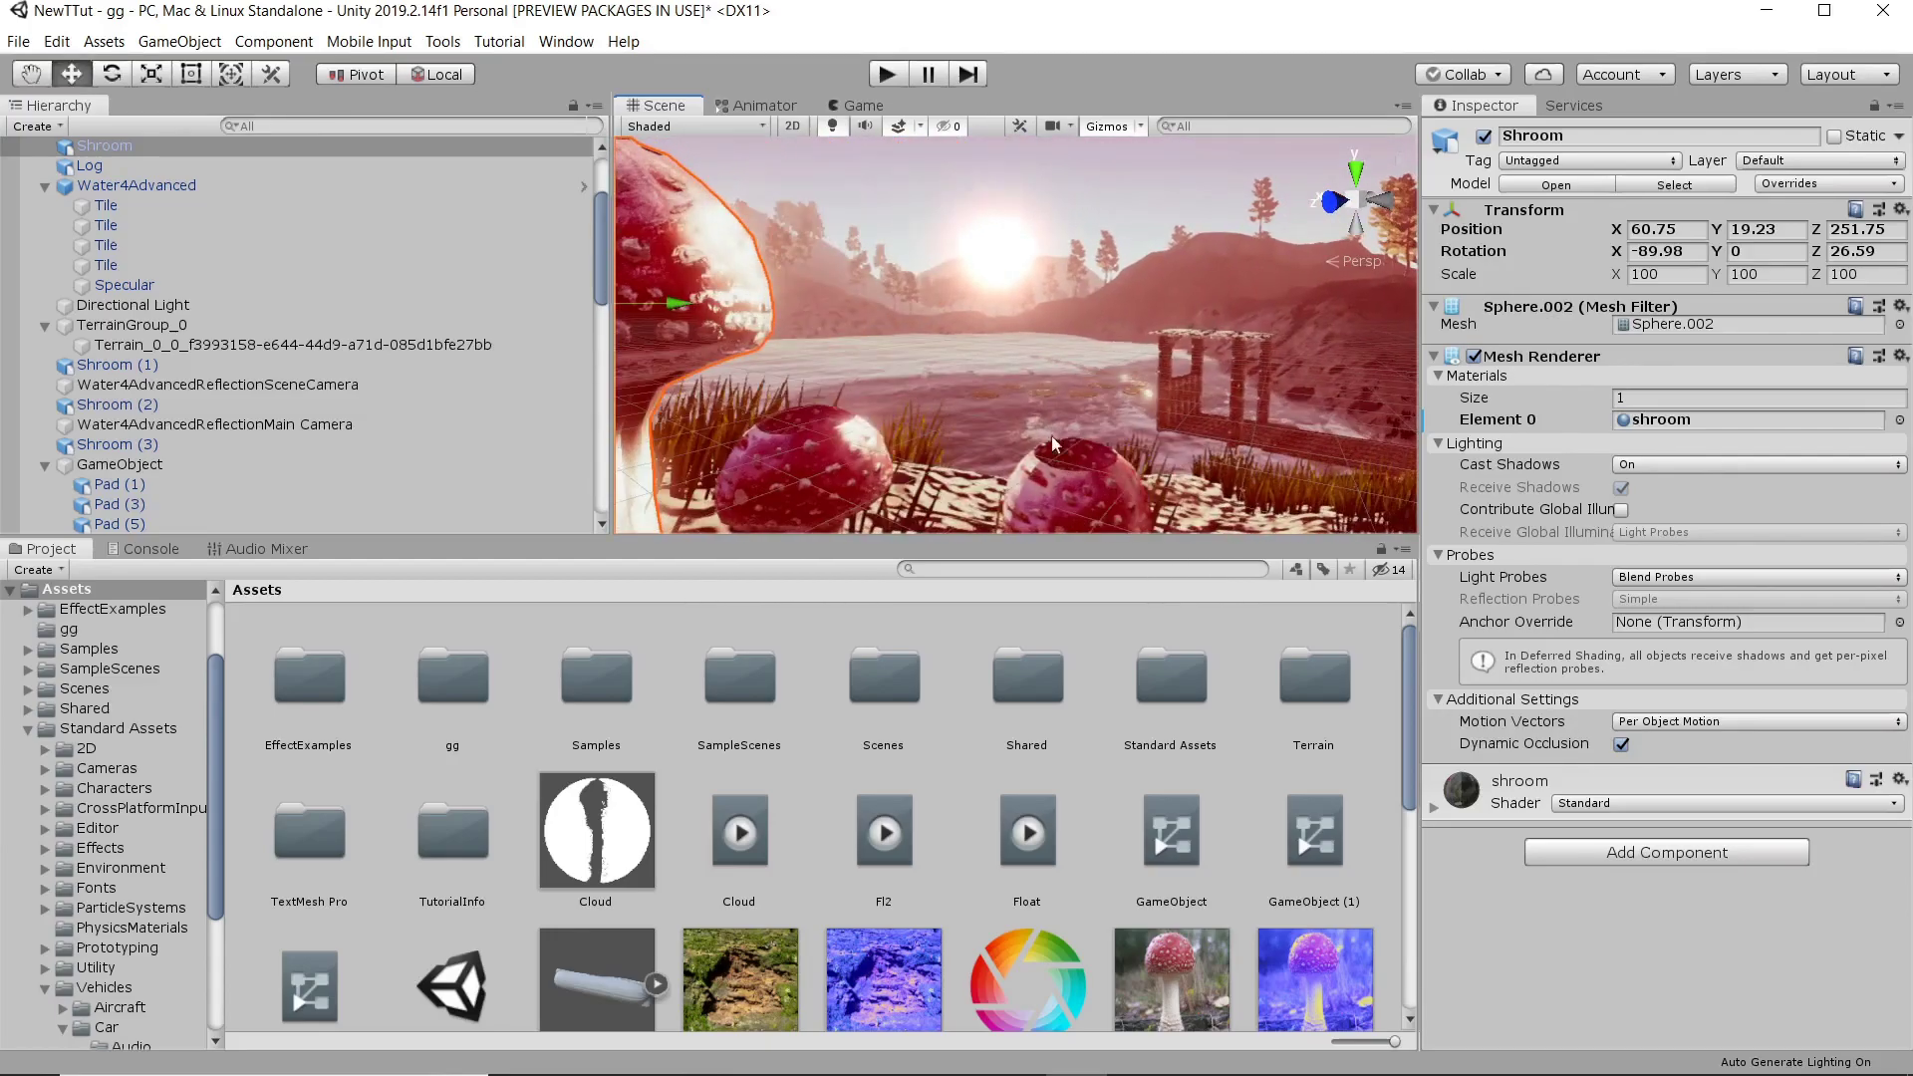
pyautogui.click(1204, 420)
pyautogui.scroll(2, 1033, 490)
pyautogui.scroll(-5, 1033, 490)
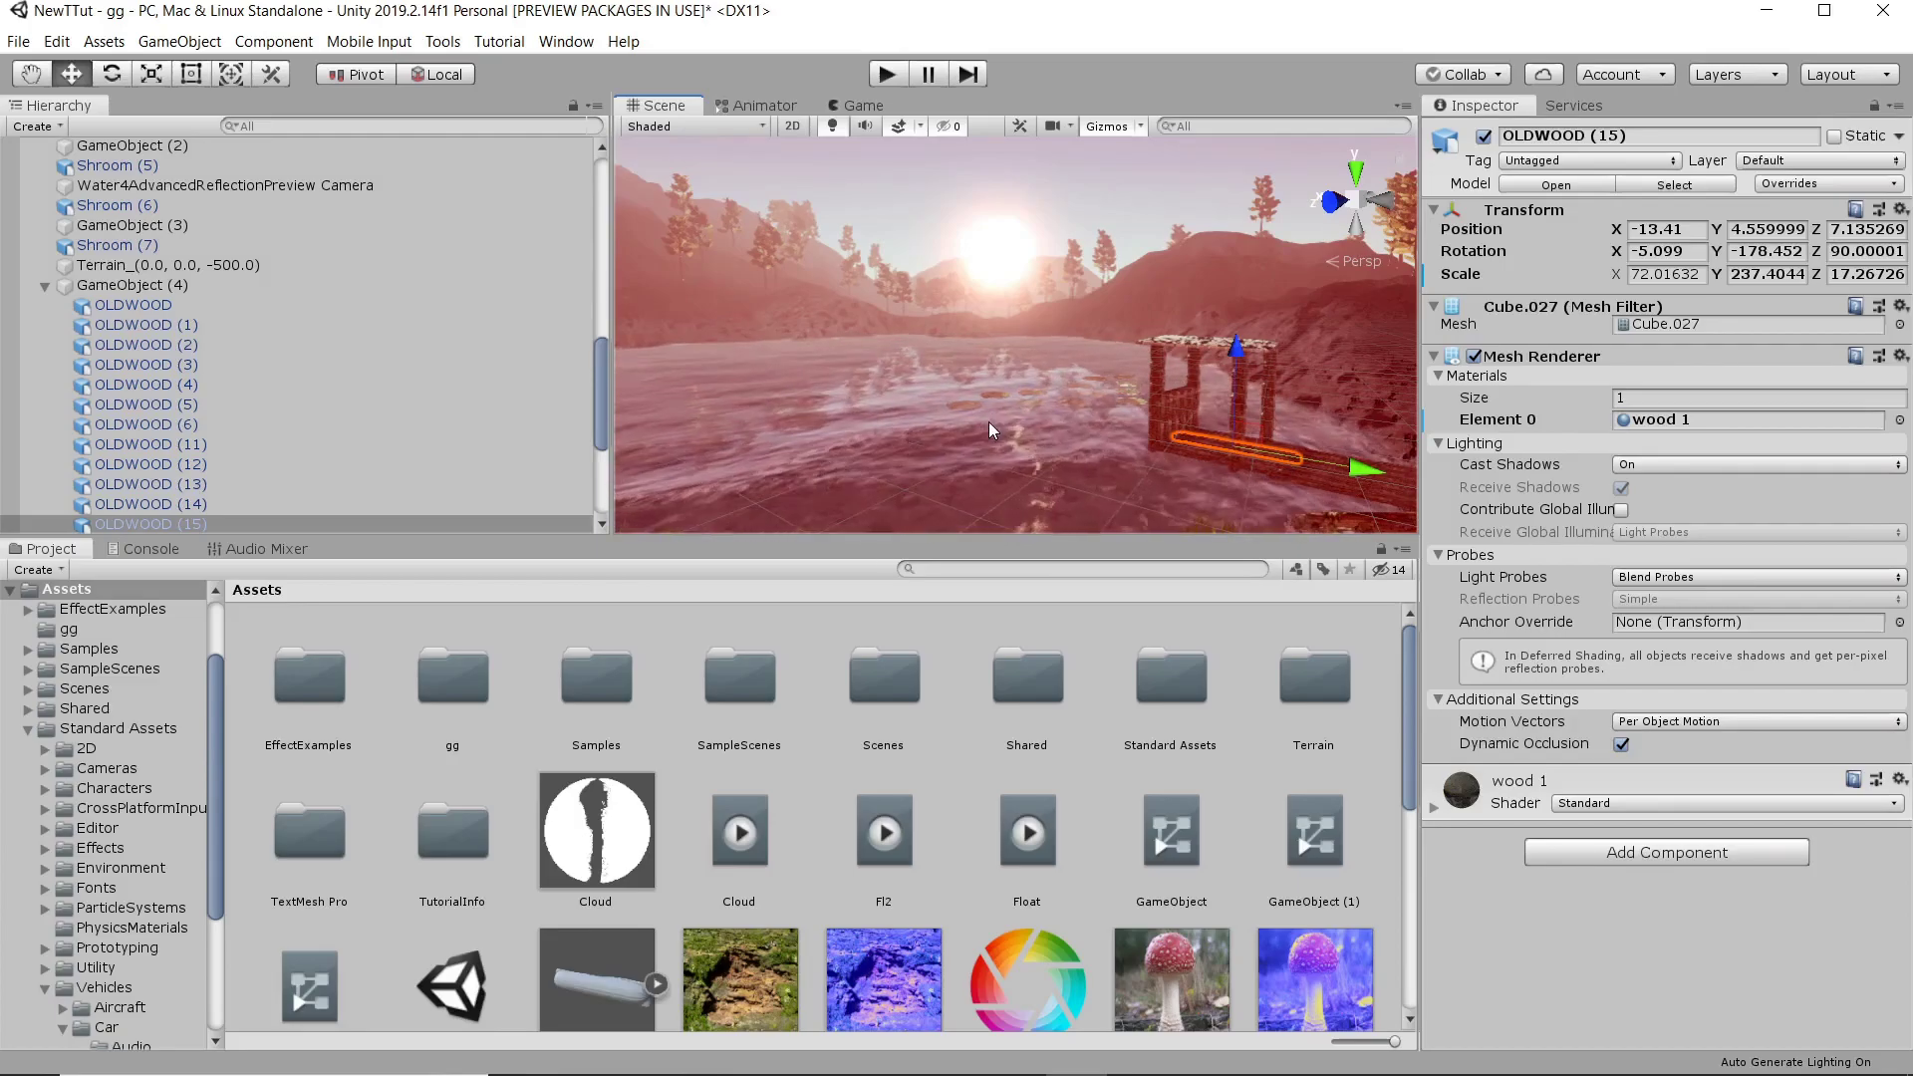
# Minimize the open windows, launch Blender from the desktop, and dismiss its splash screen.
pyautogui.moveTo(984, 1075)
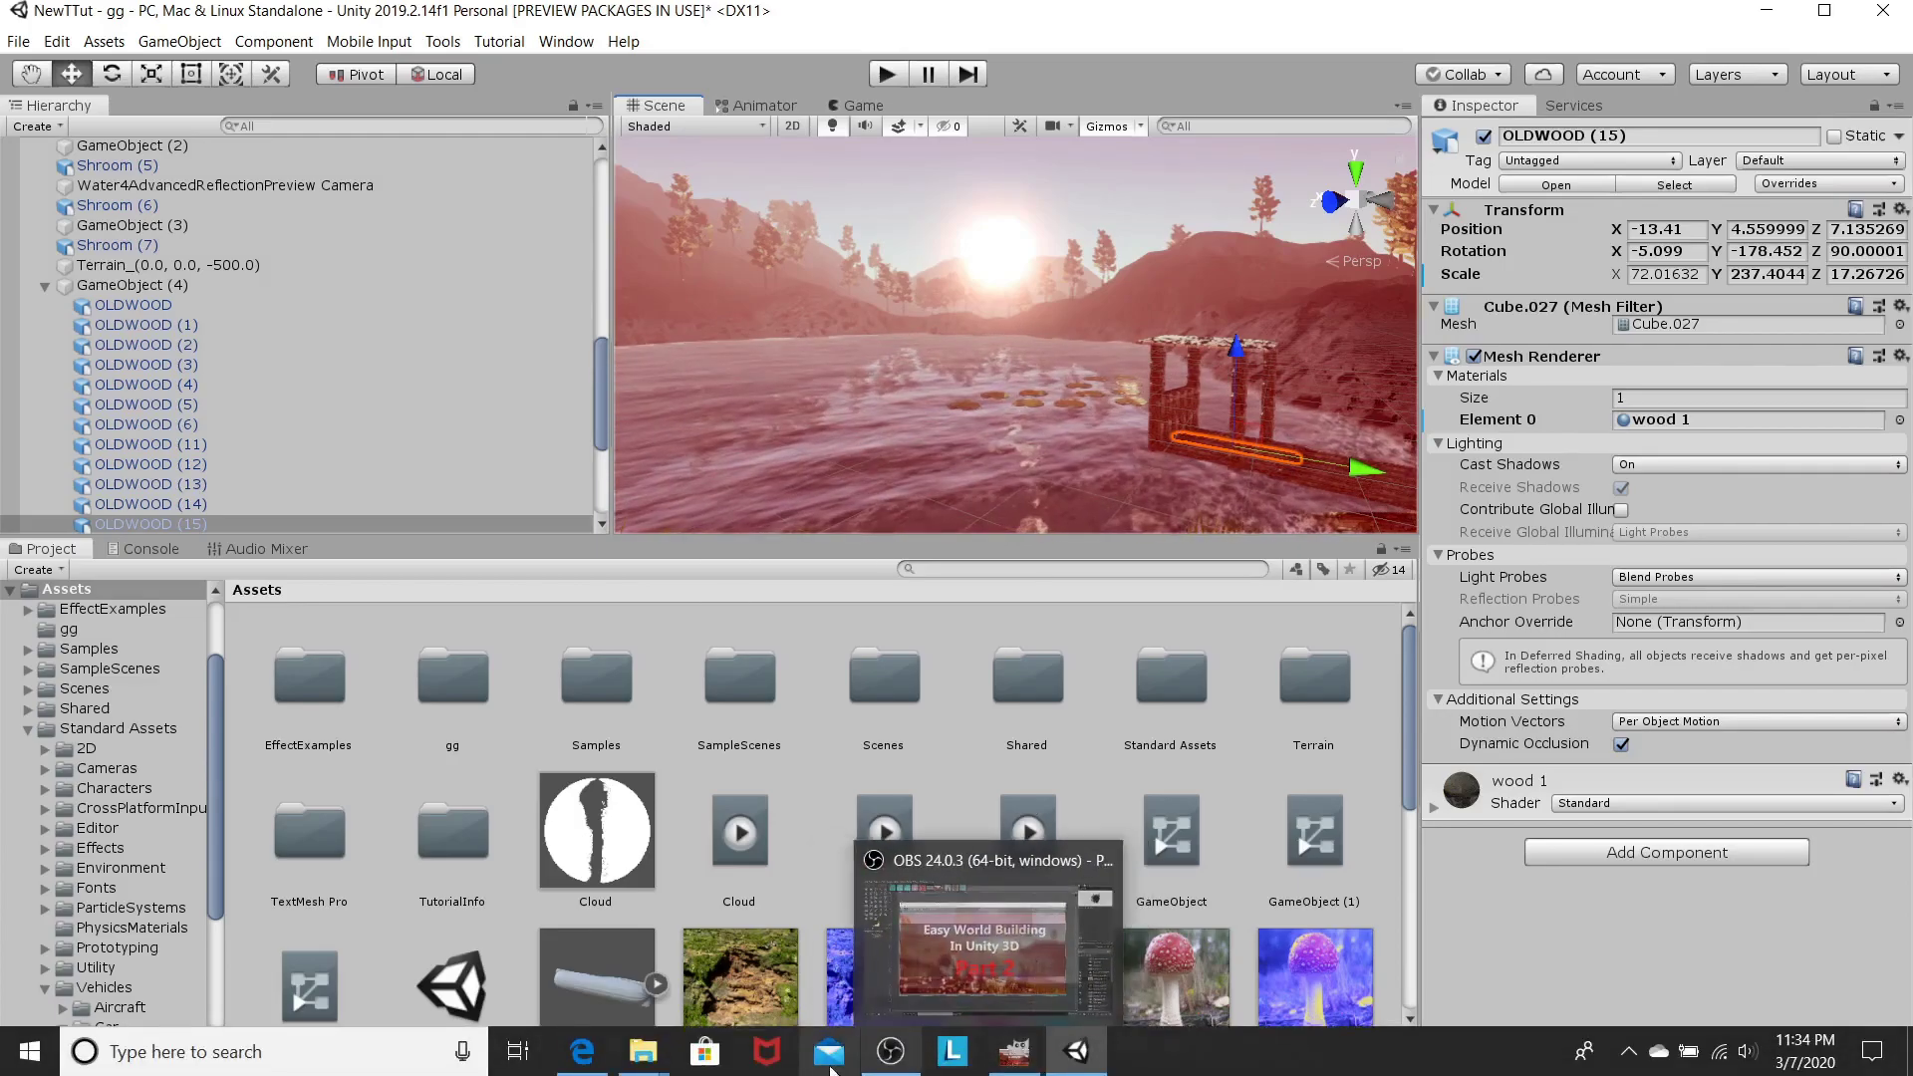
pyautogui.click(1763, 19)
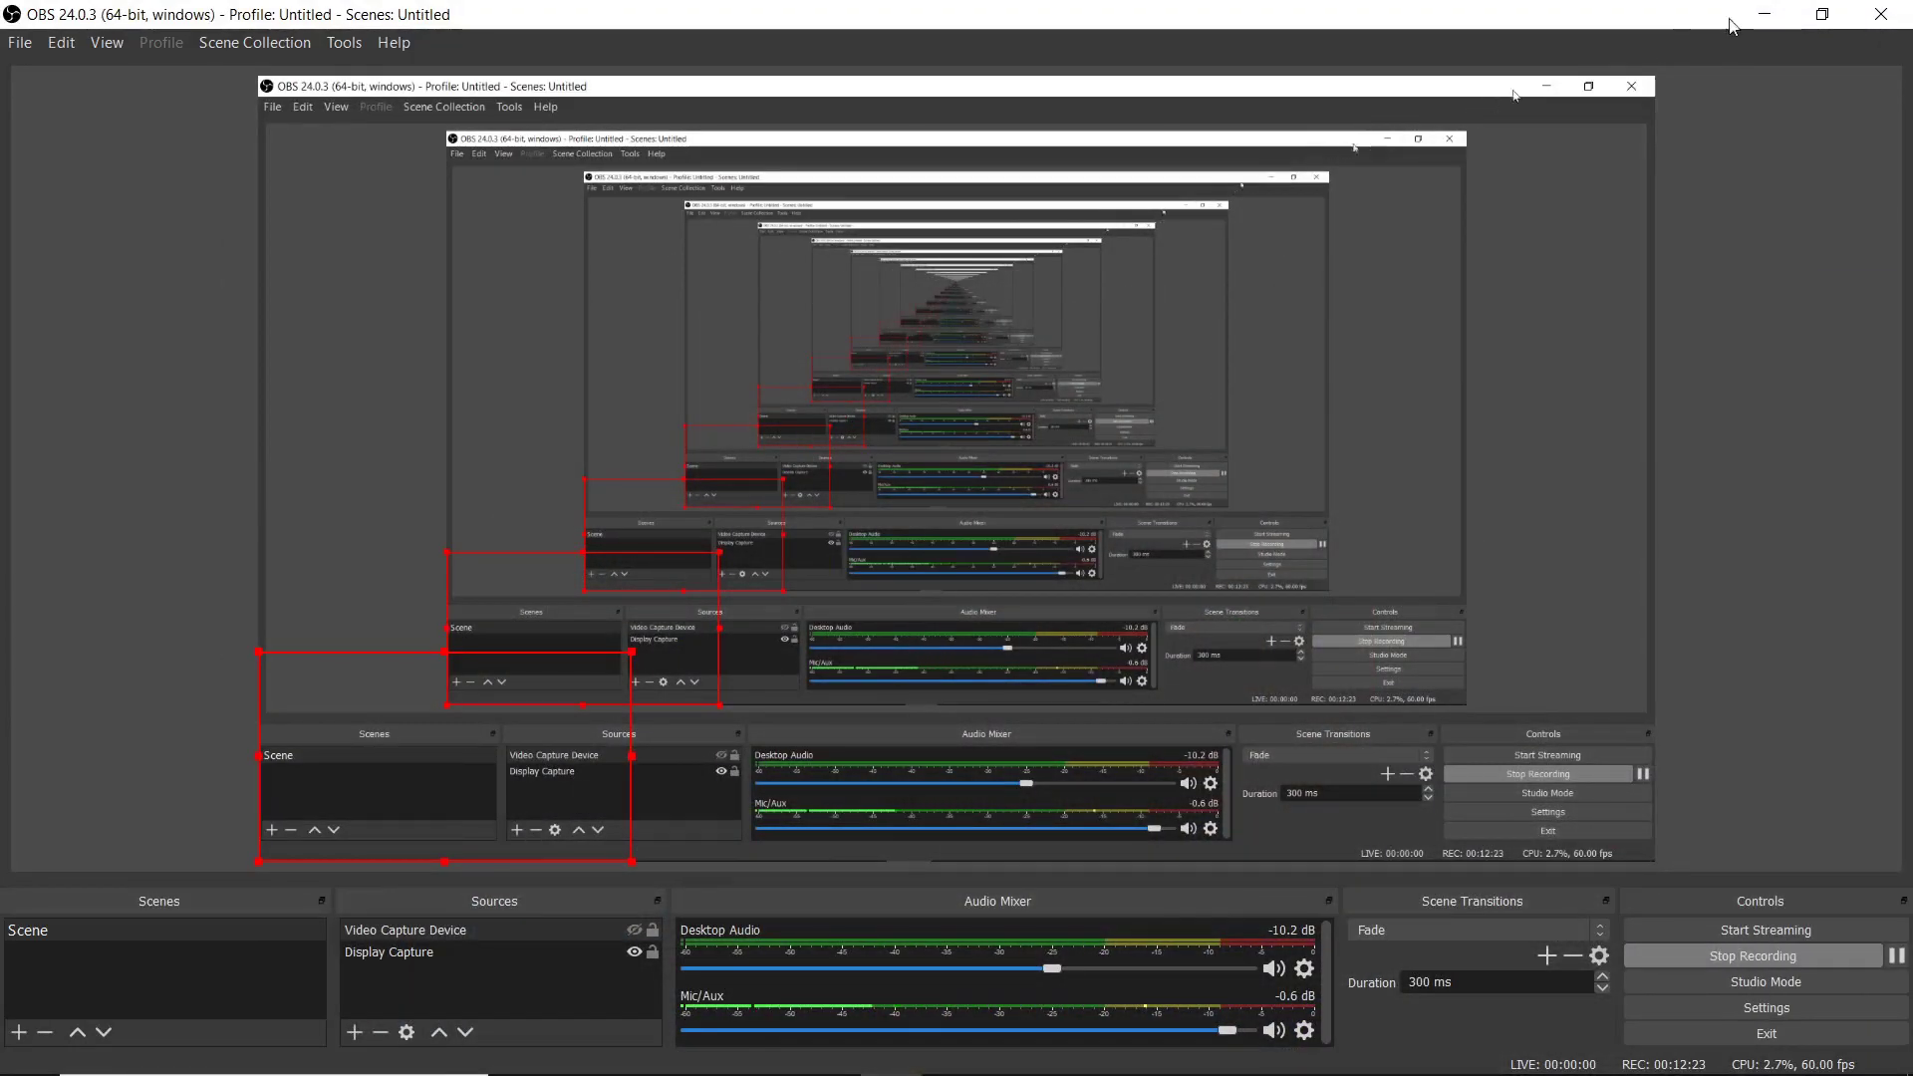
pyautogui.click(1754, 14)
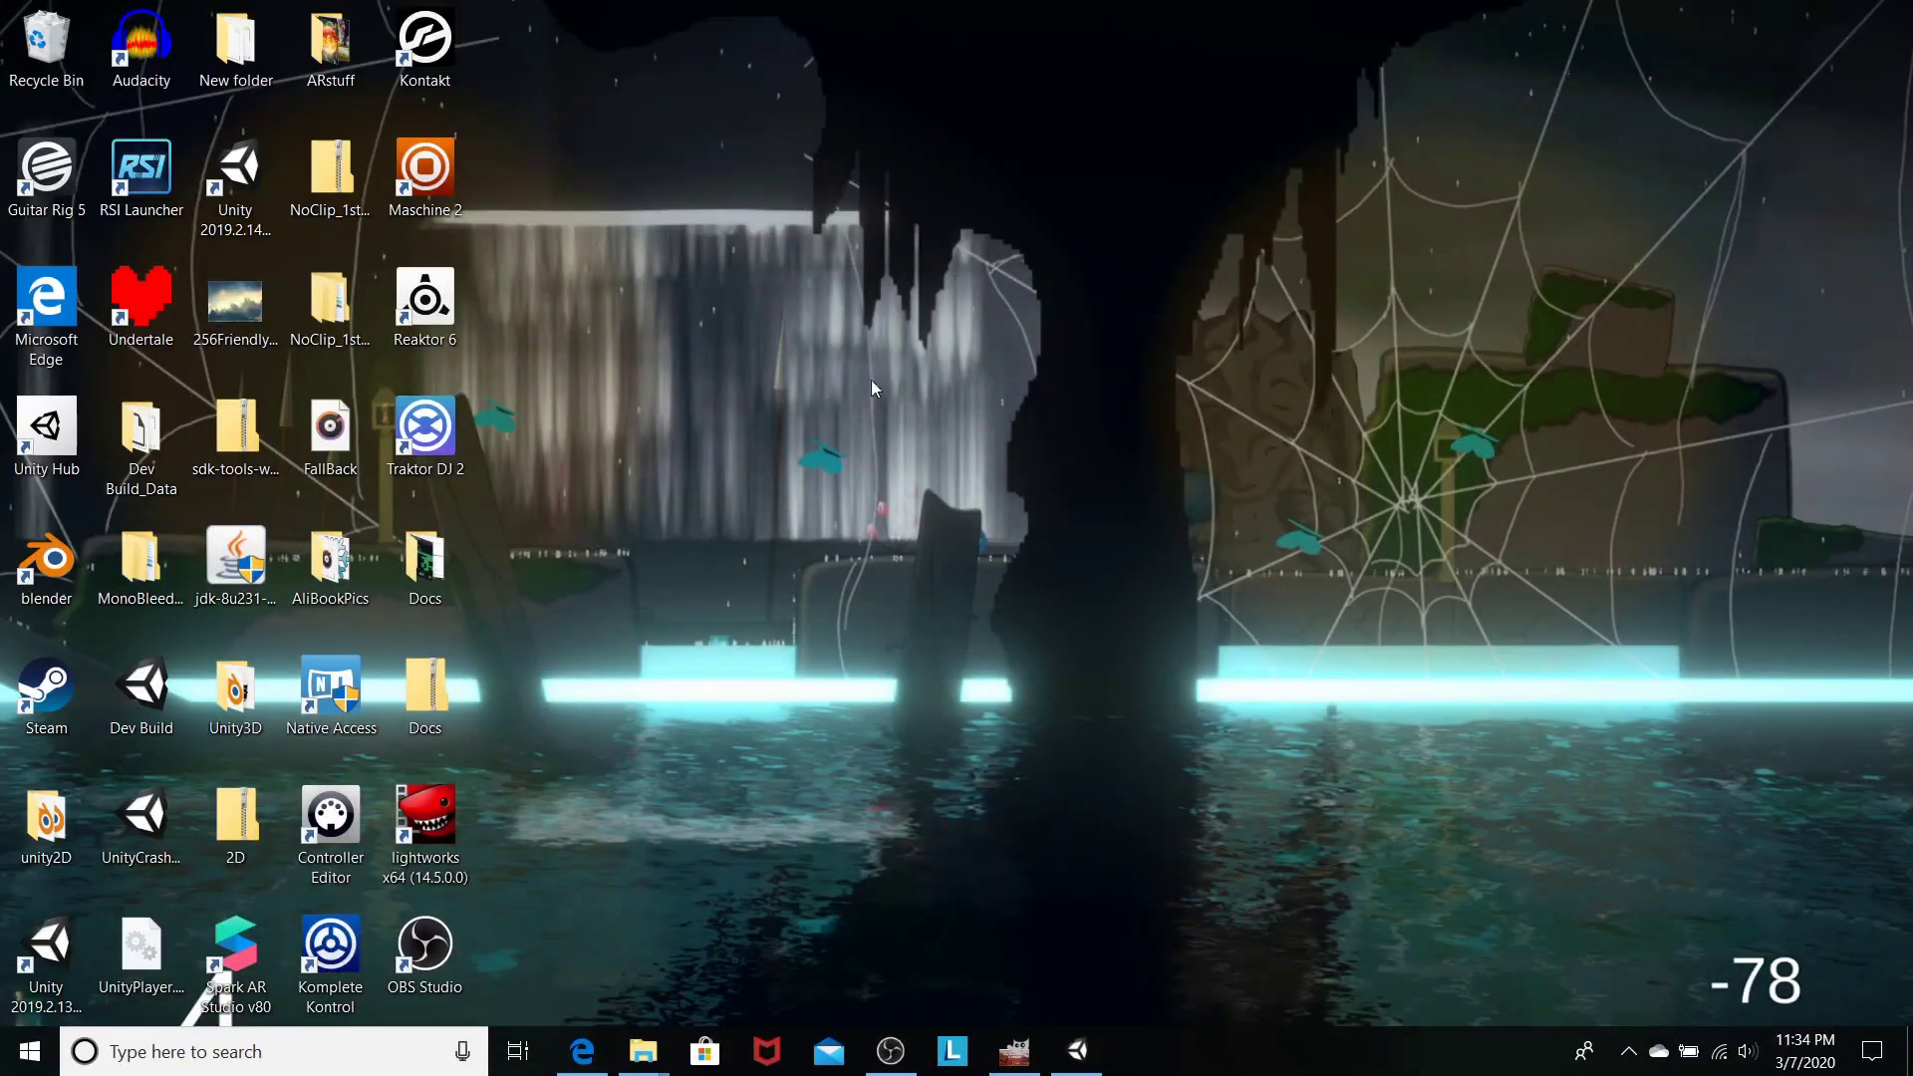
pyautogui.doubleClick(46, 559)
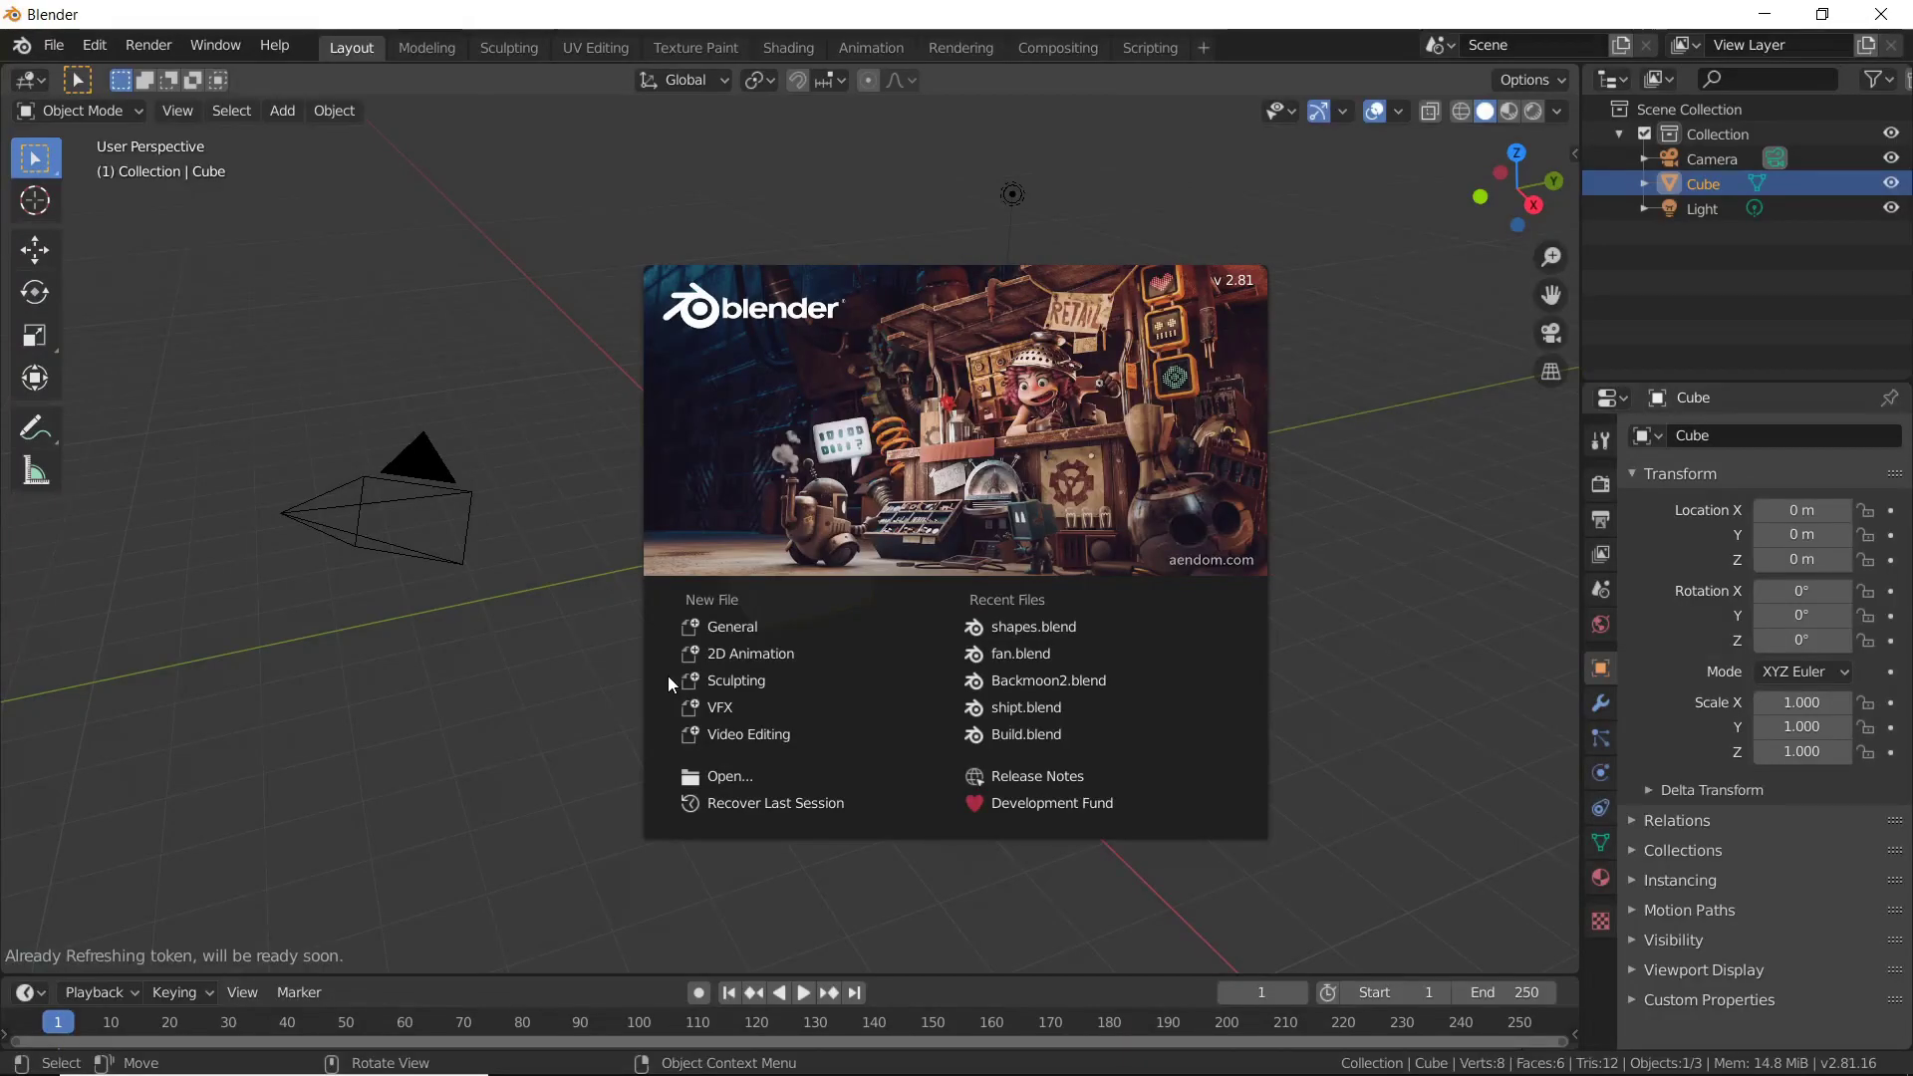
pyautogui.click(966, 401)
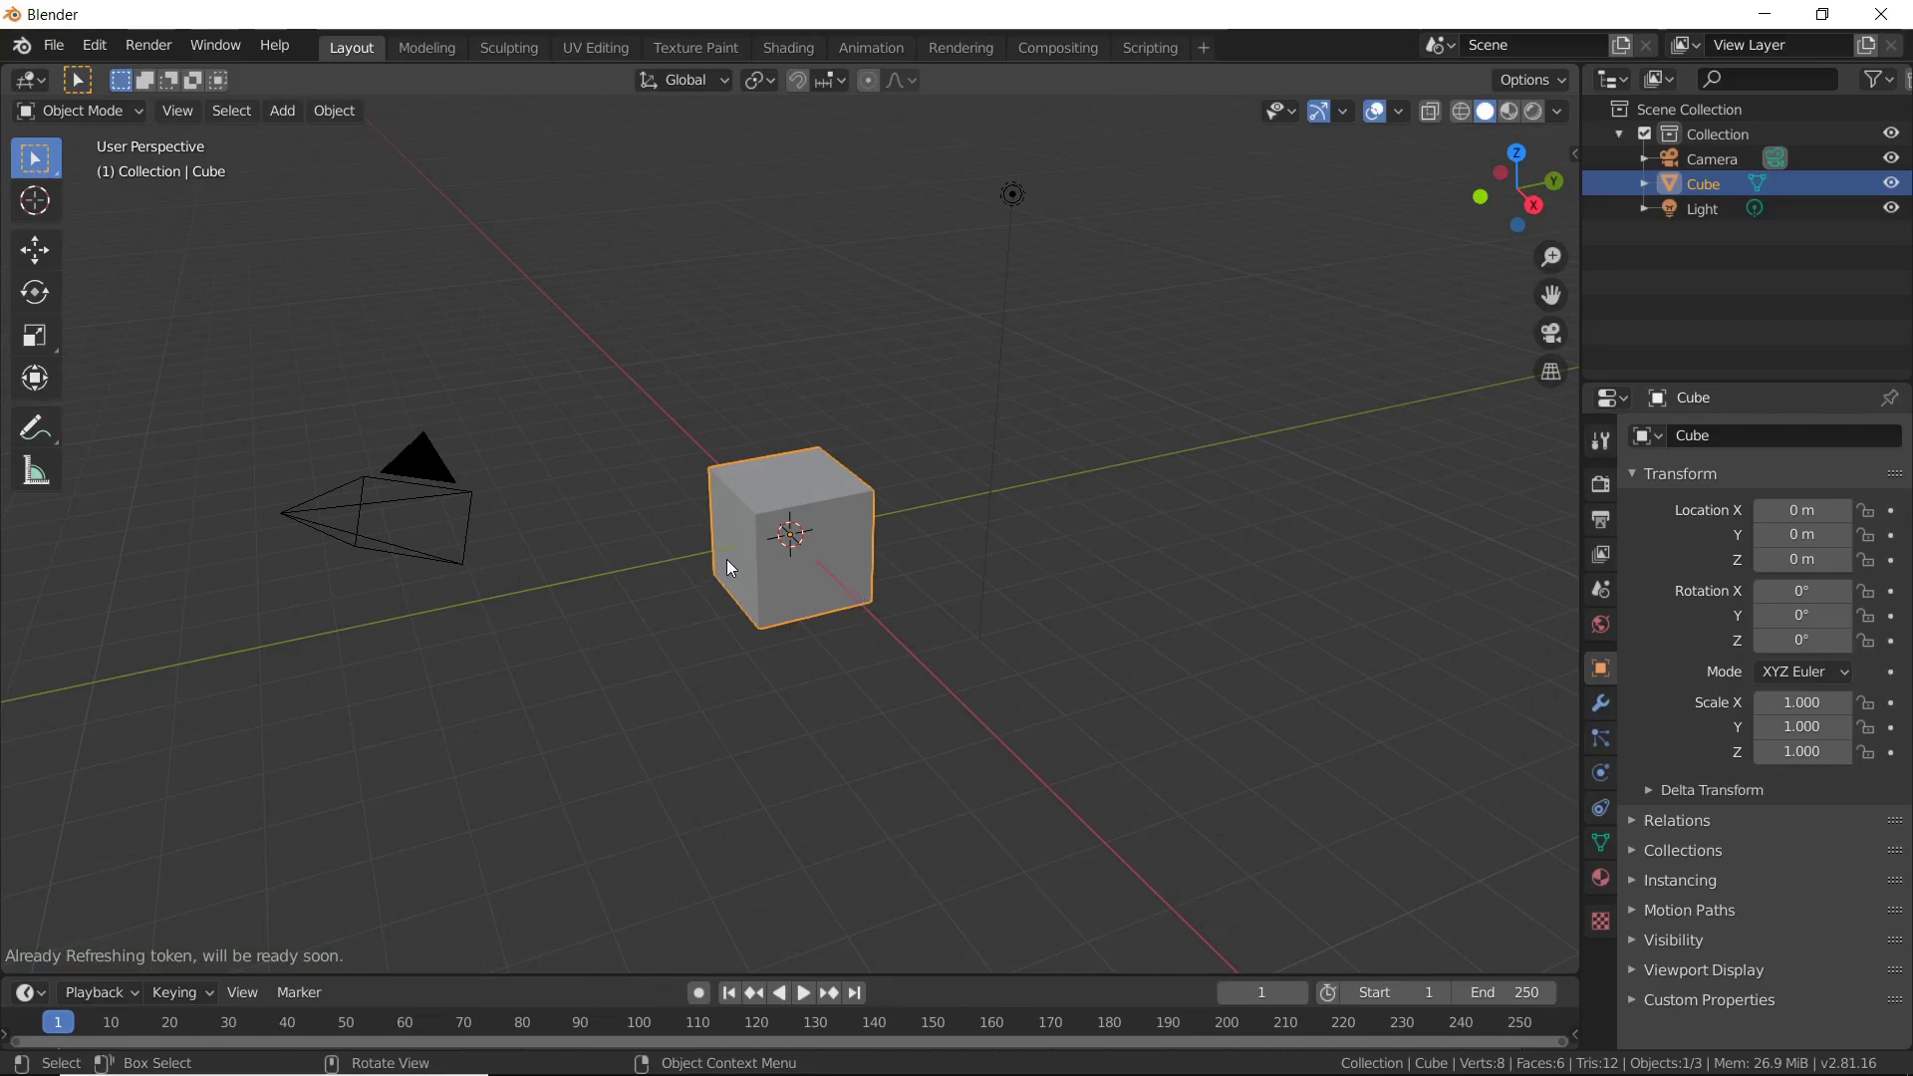
# Switch to the top orthographic view and delete the default cube.
pyautogui.press('KP_7')
pyautogui.scroll(-4, 733, 564)
pyautogui.scroll(4, 734, 562)
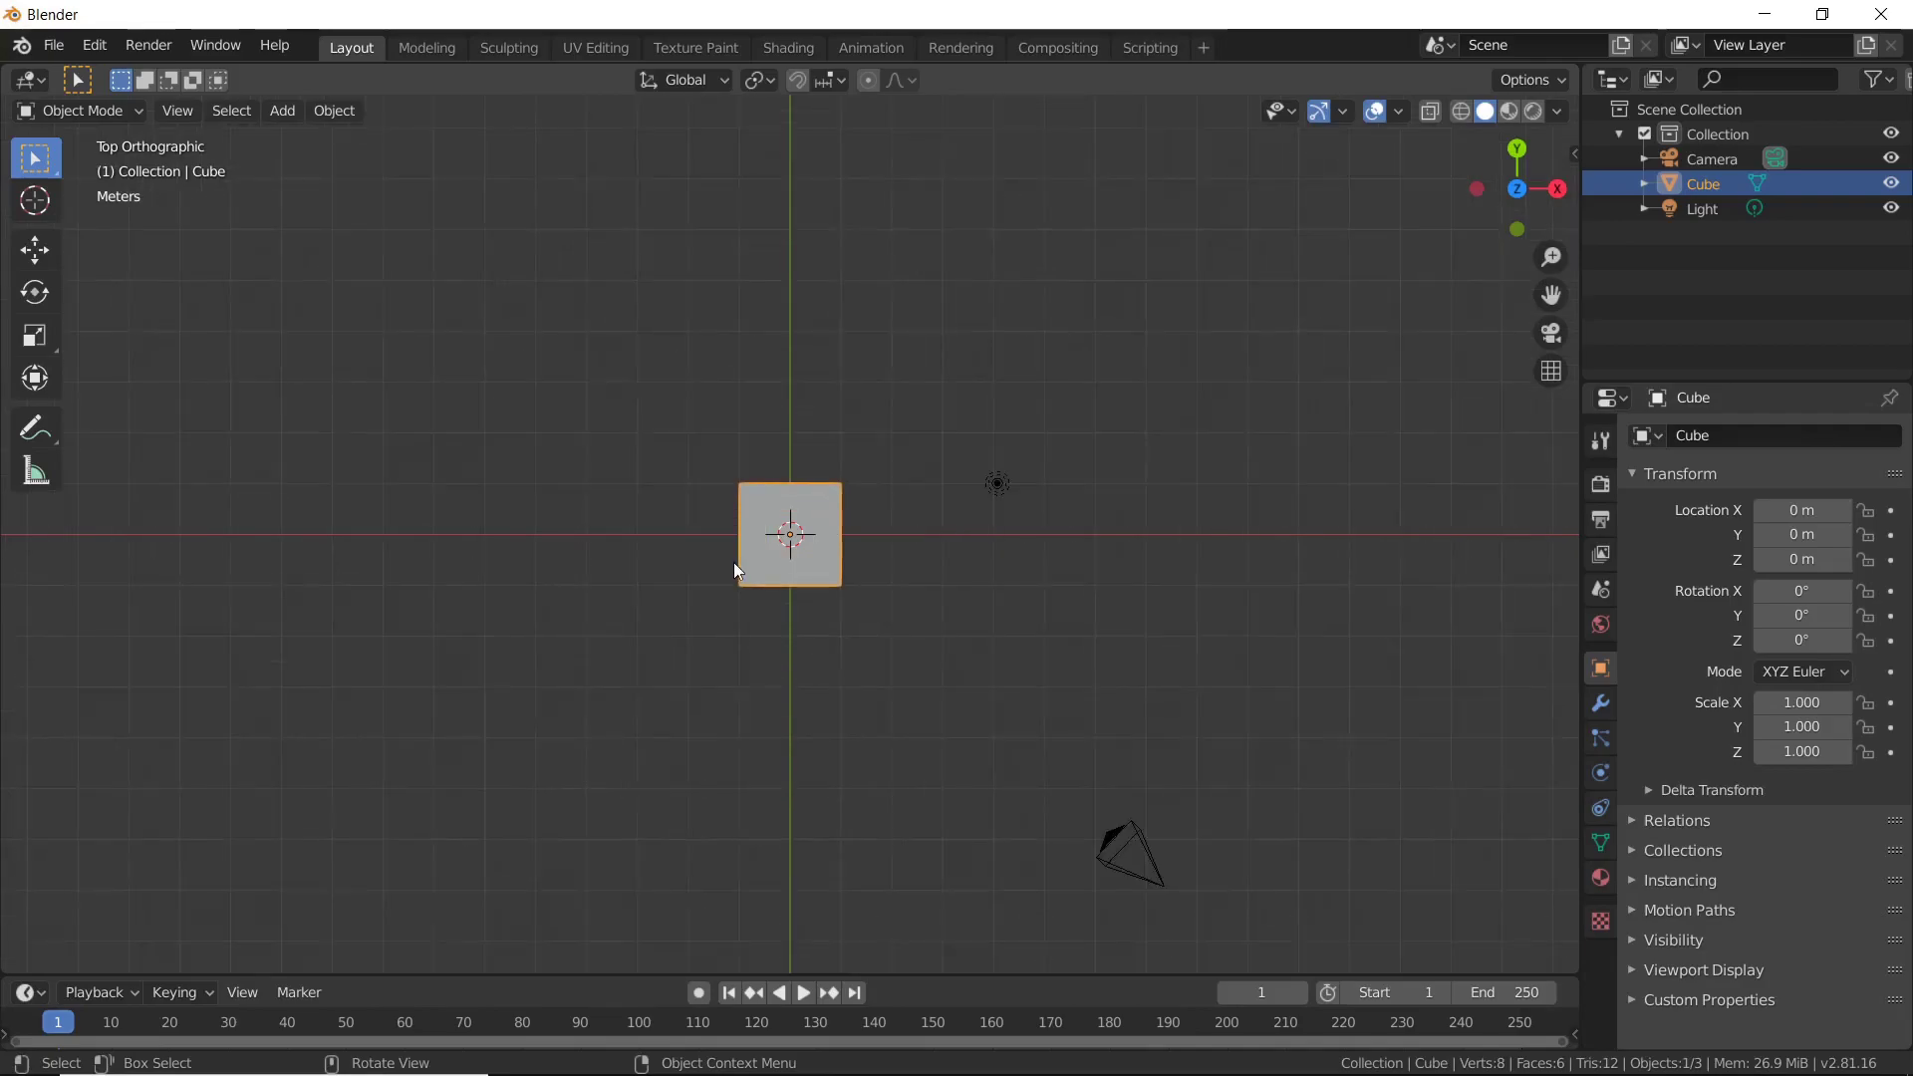
pyautogui.press('x')
pyautogui.click(952, 564)
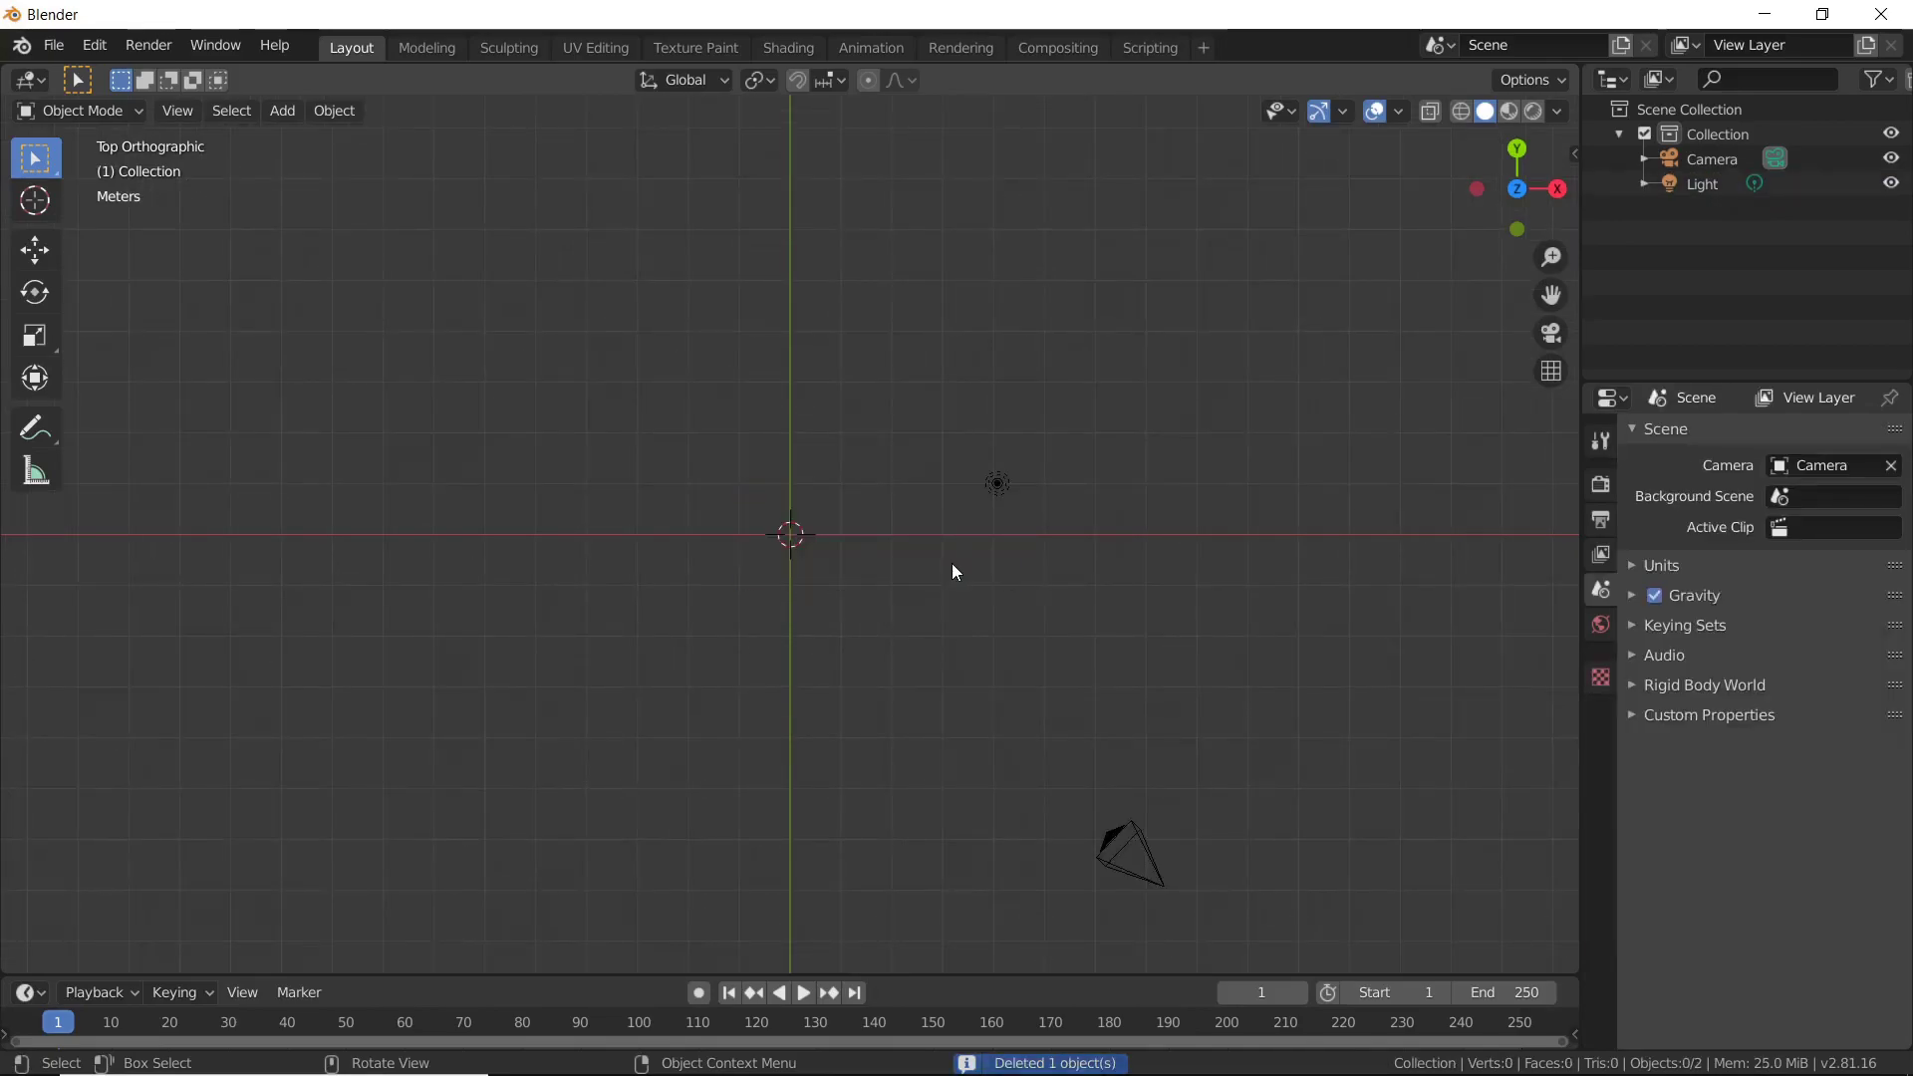
# Add a cylinder mesh at the world origin.
pyautogui.press('shift')
pyautogui.hotkey('shift', 'a')
pyautogui.moveTo(813, 549)
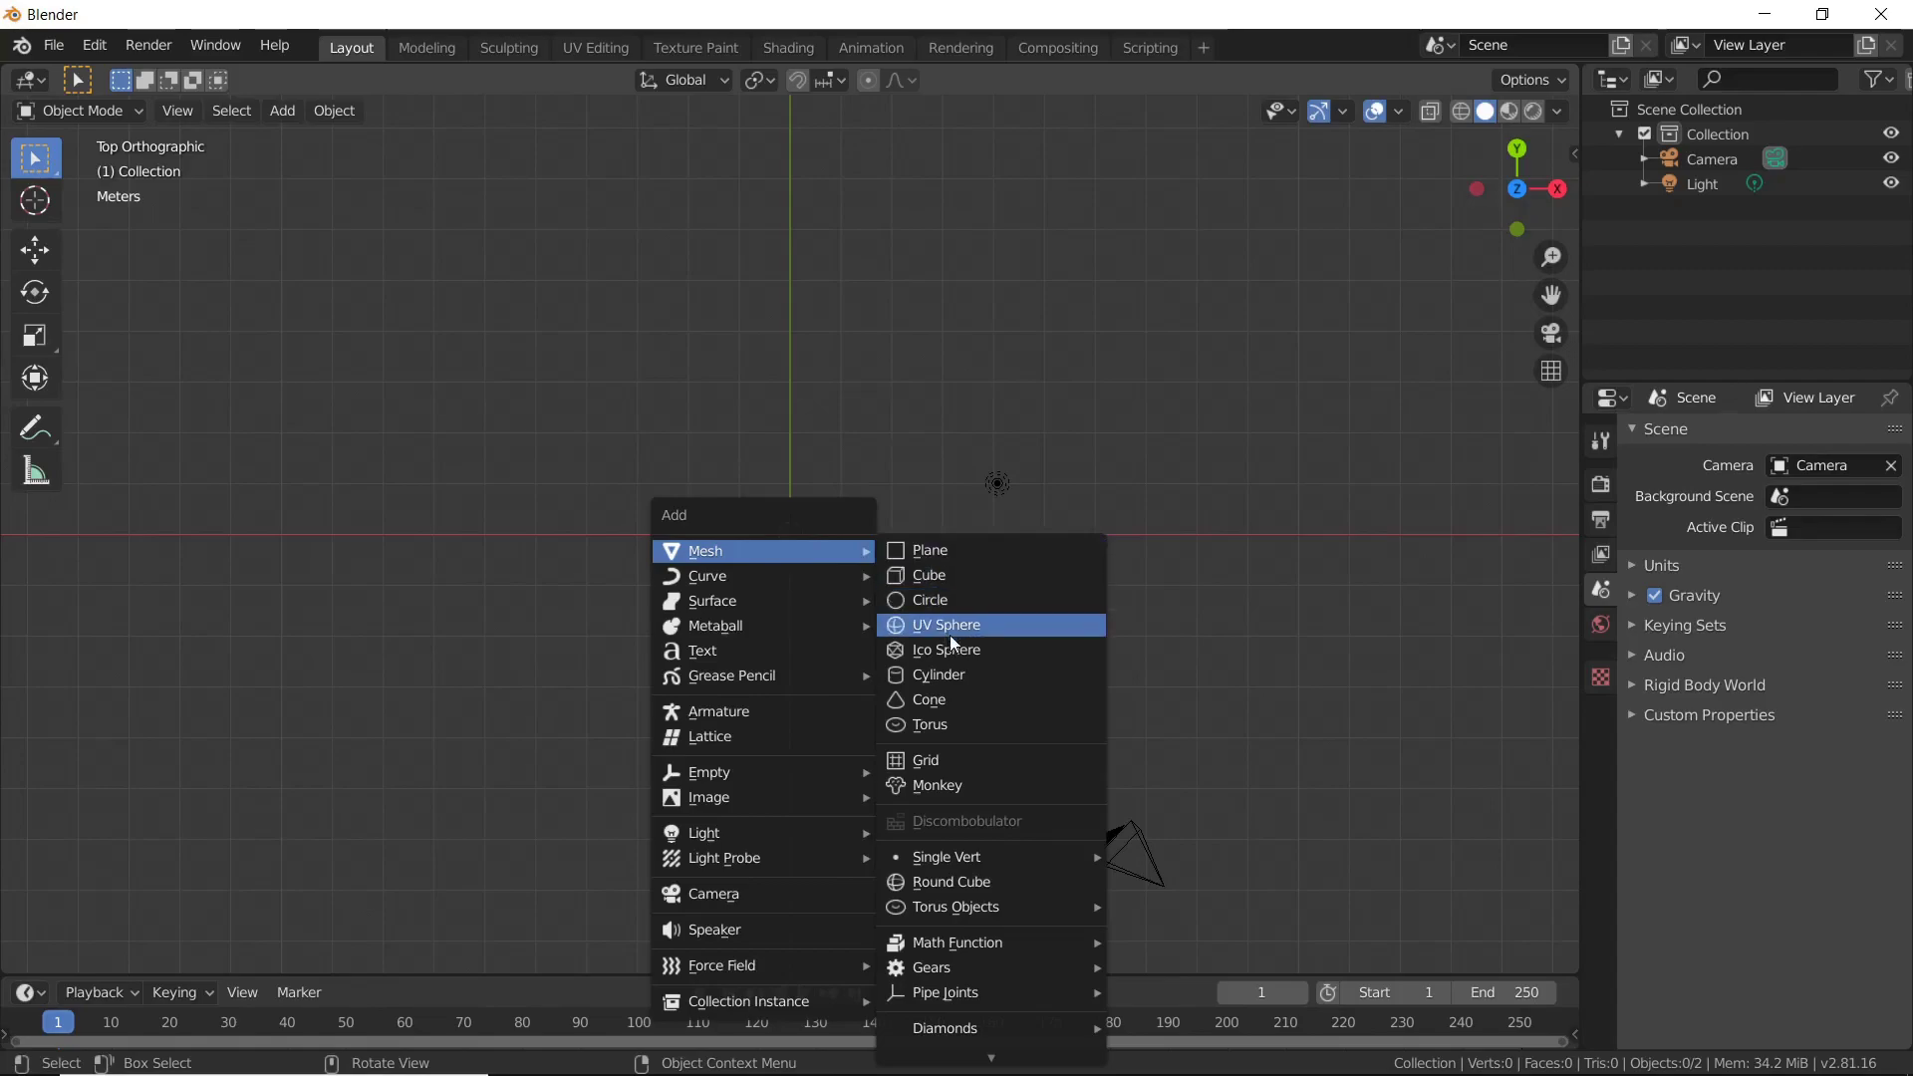
pyautogui.click(994, 680)
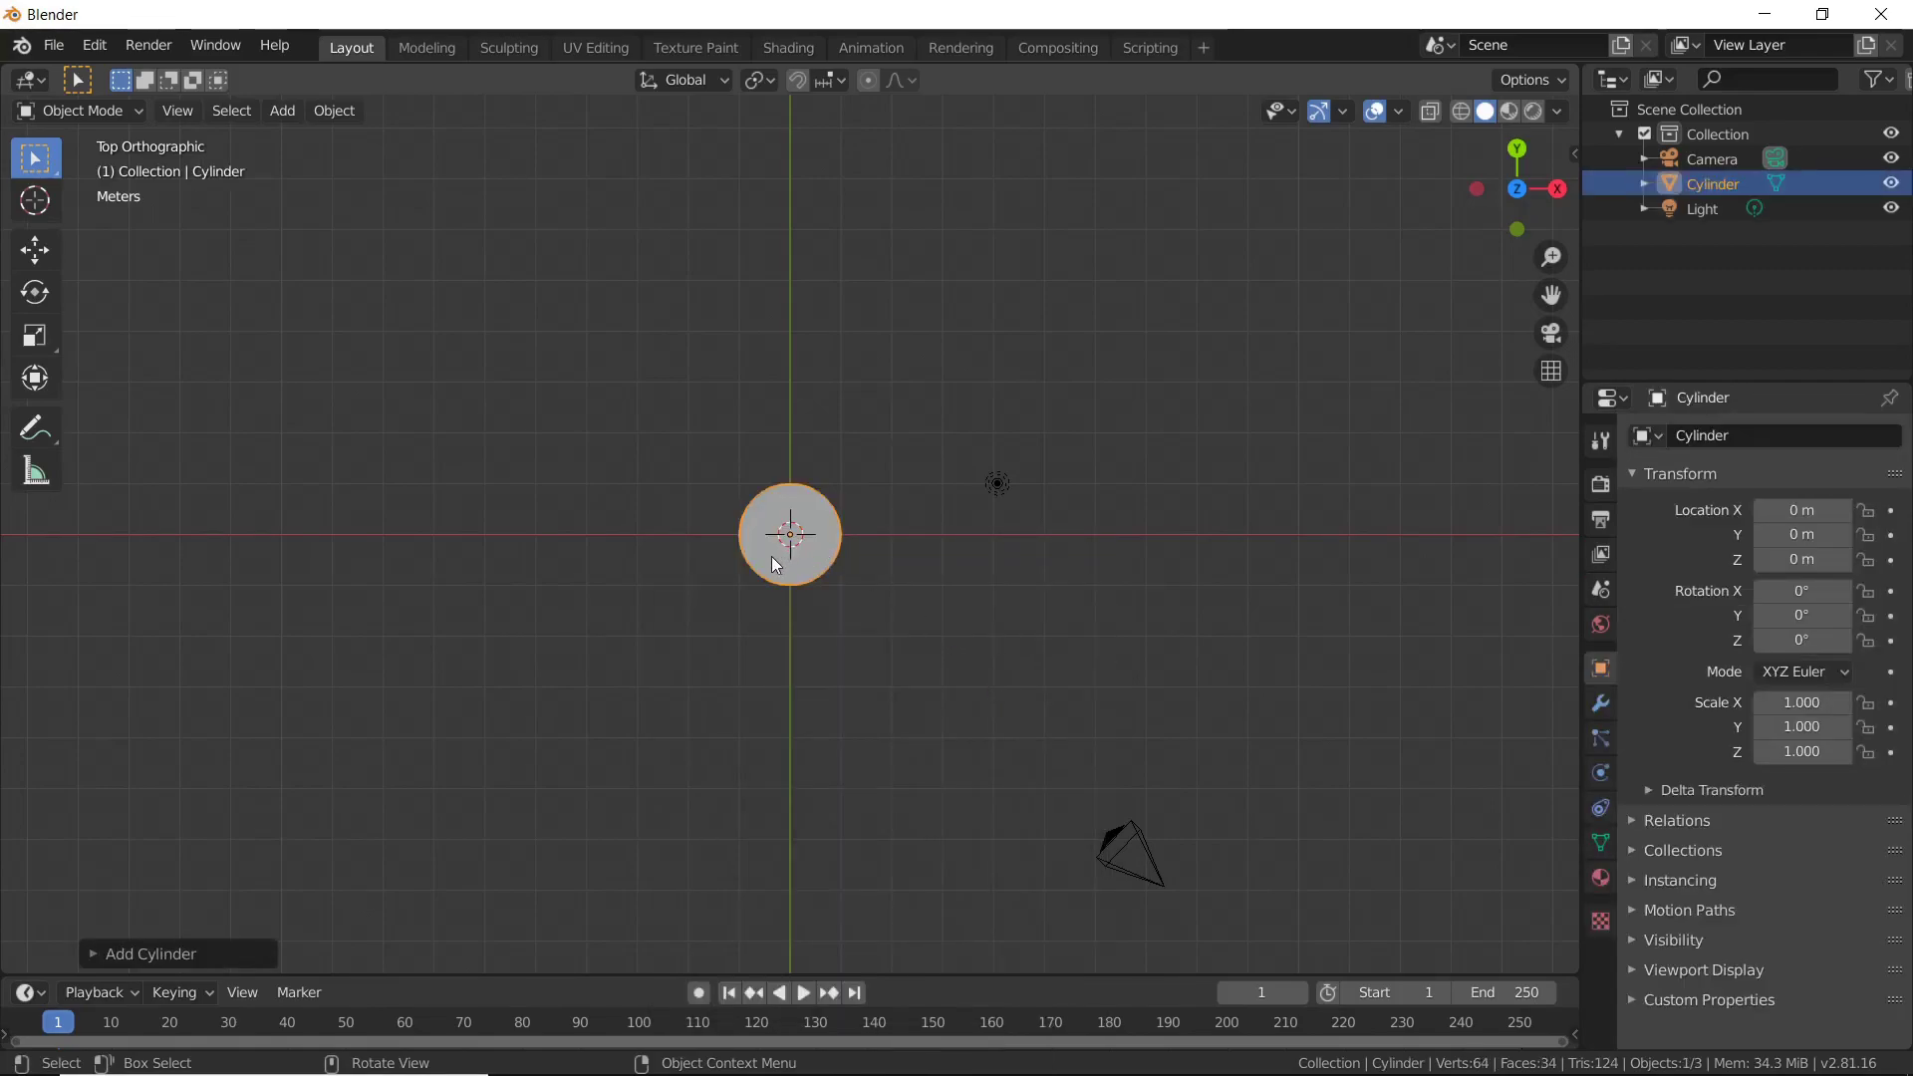
# Bring the transparent PAD image from the Unity3D textures folder into the viewport as a reference, and minimize the folder window.
pyautogui.moveTo(645, 1051)
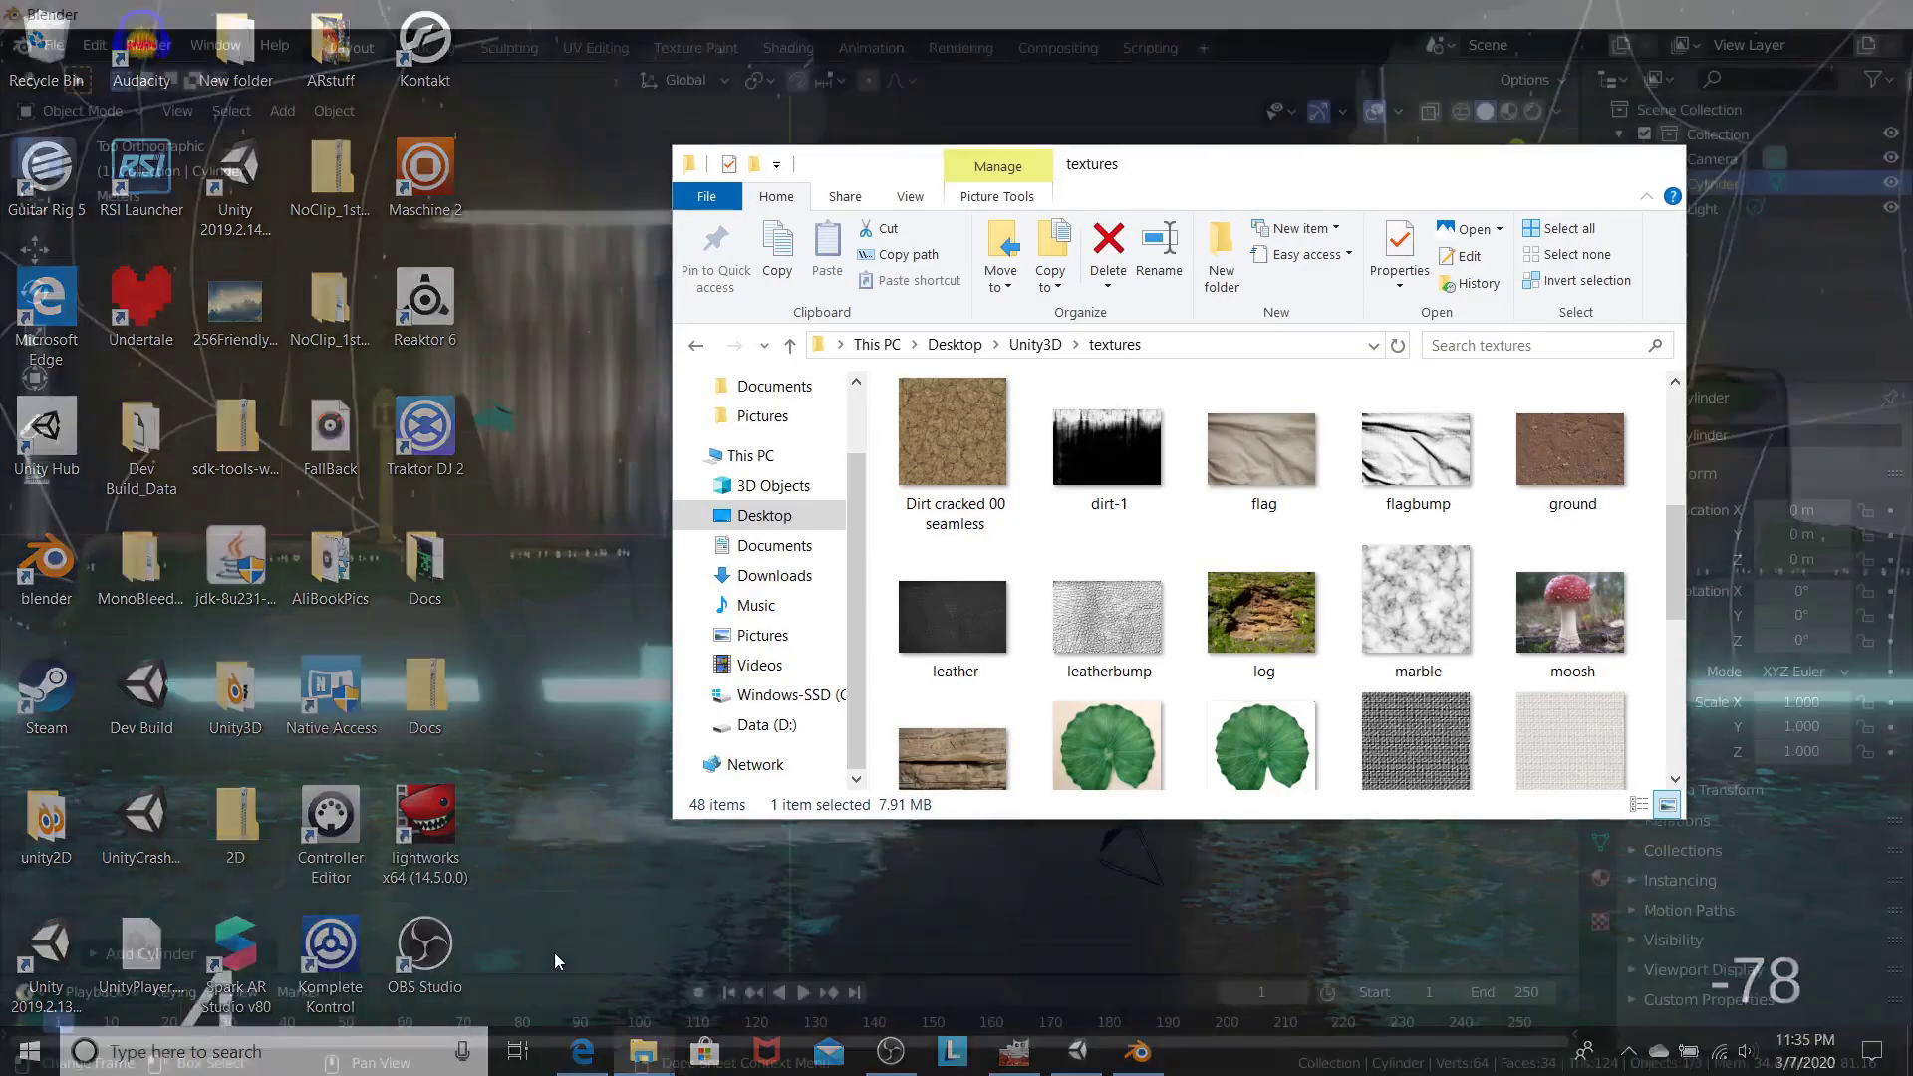
pyautogui.click(554, 953)
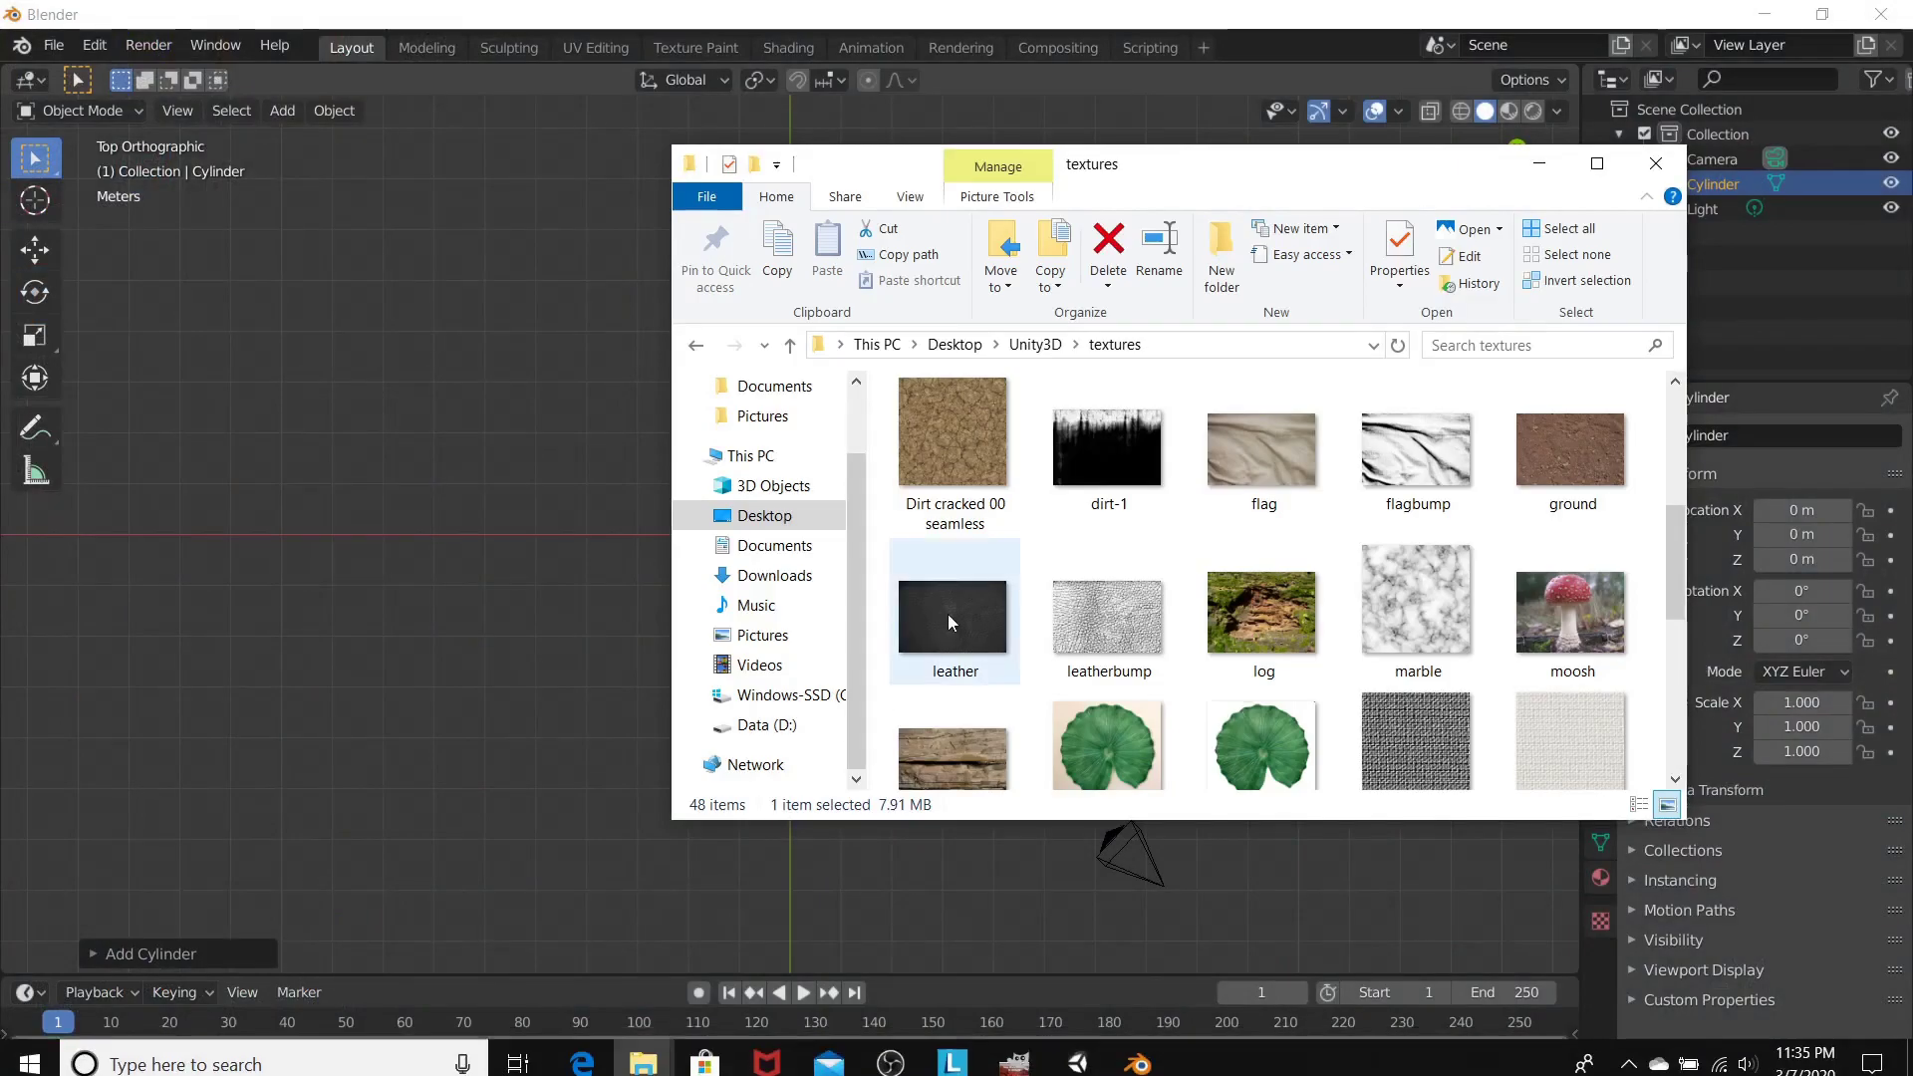
pyautogui.scroll(-2, 948, 614)
pyautogui.click(1254, 590)
pyautogui.moveTo(1254, 590); pyautogui.dragTo(620, 568)
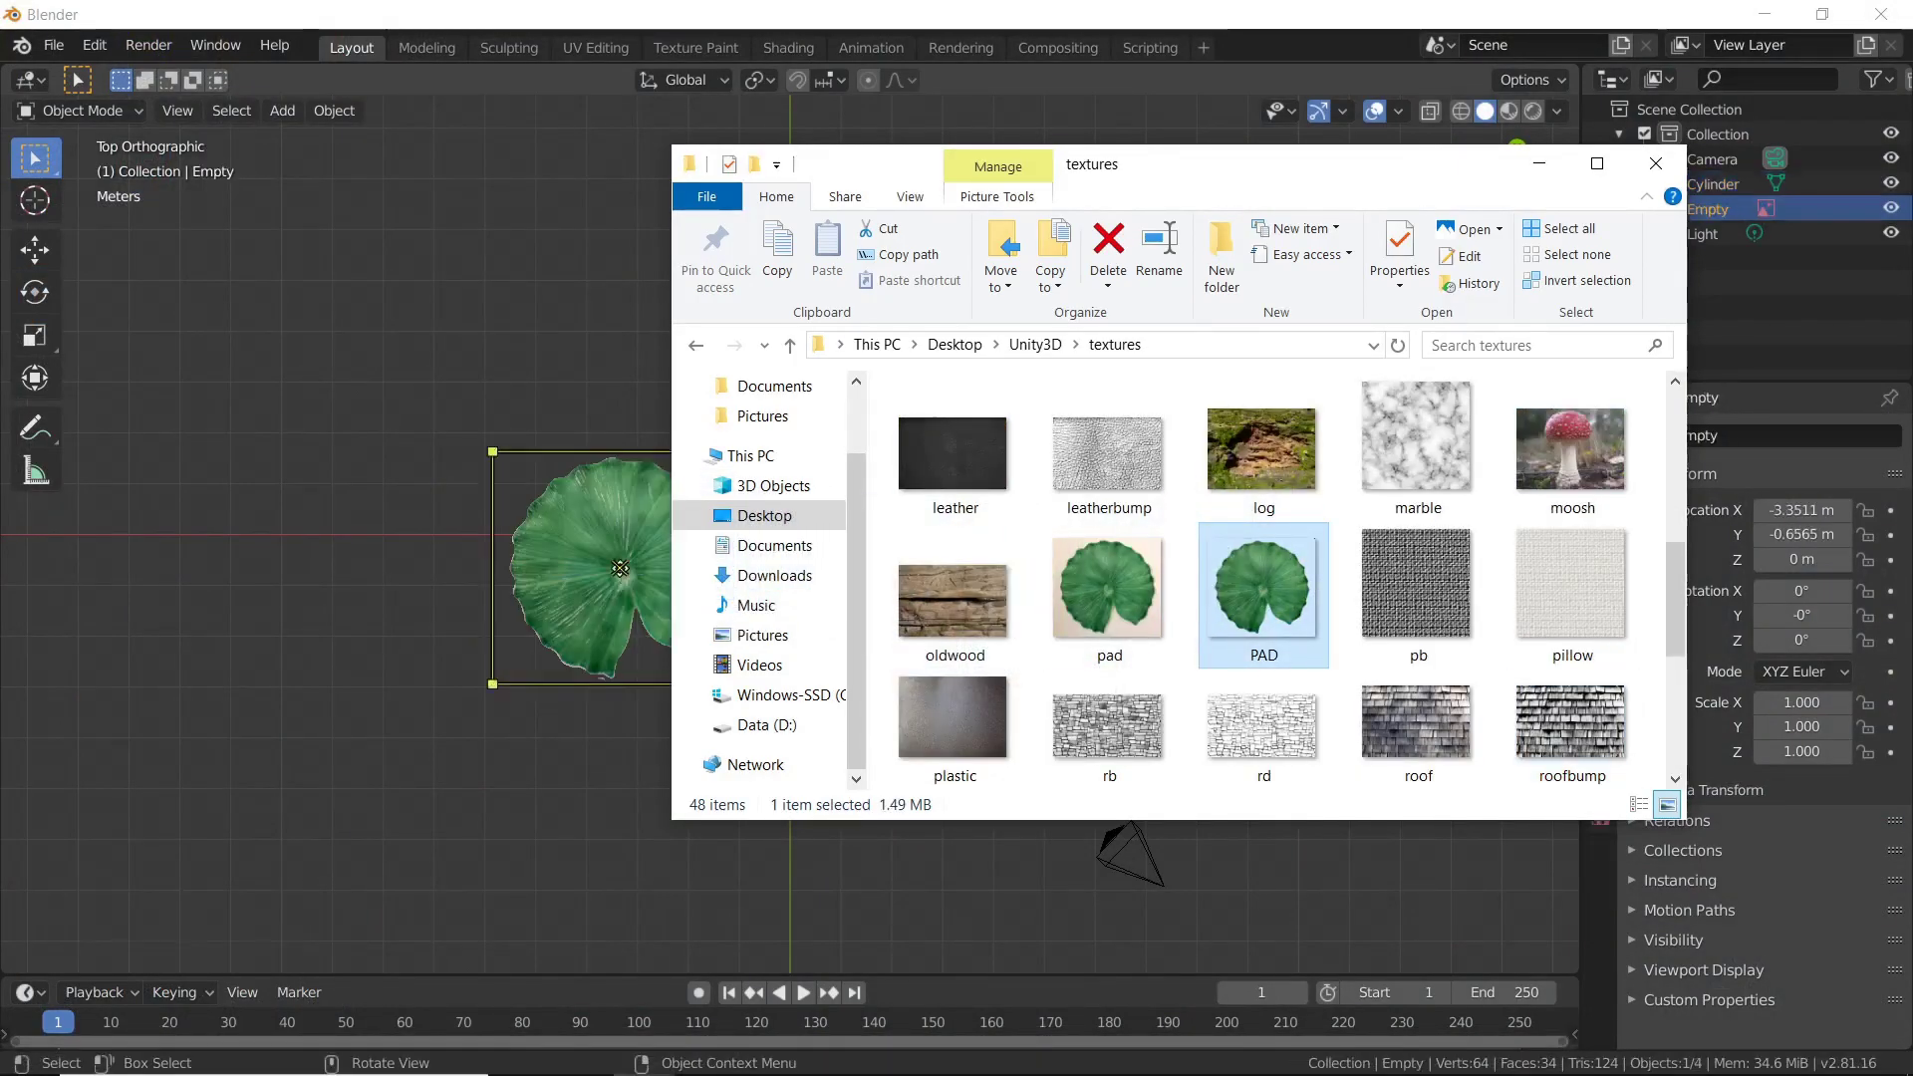
pyautogui.click(1540, 162)
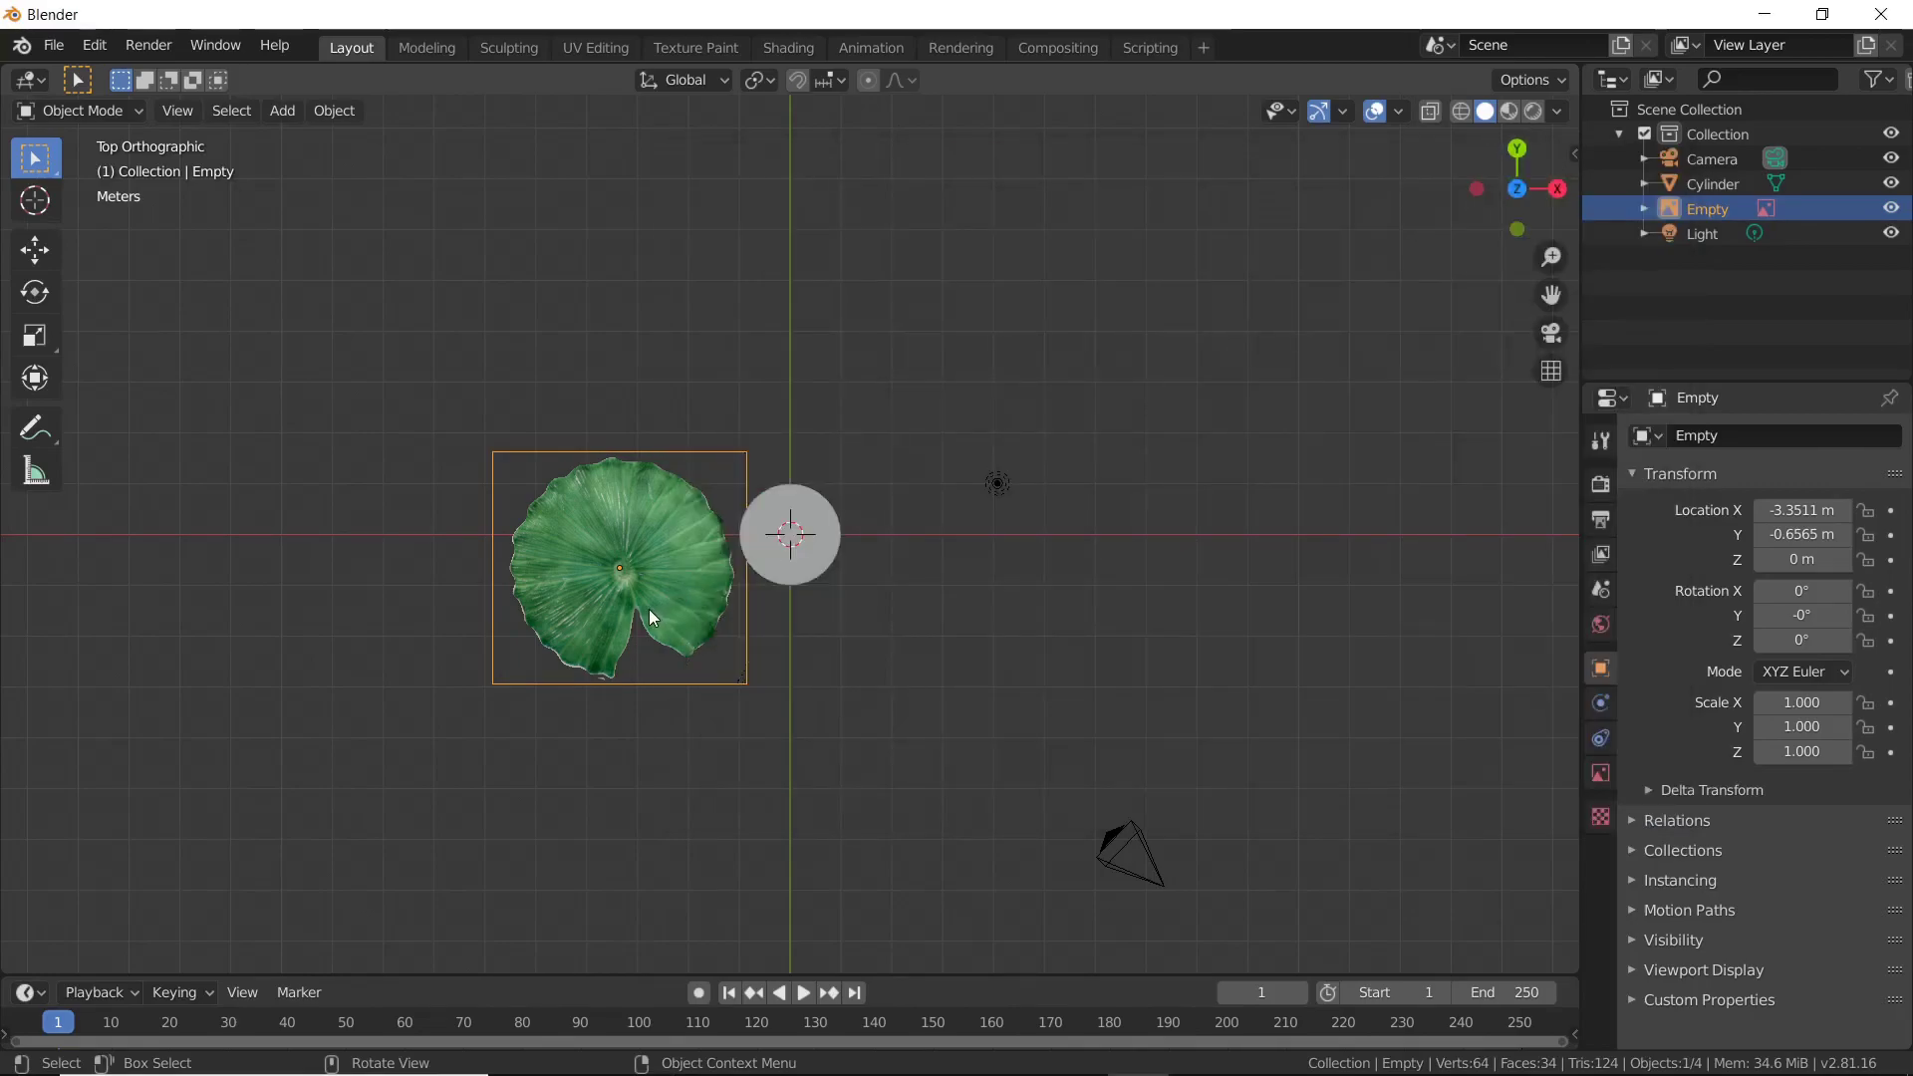
# Move the lily pad reference image so that its centre lies over the cylinder at the origin.
pyautogui.scroll(5, 653, 618)
pyautogui.scroll(-1, 654, 626)
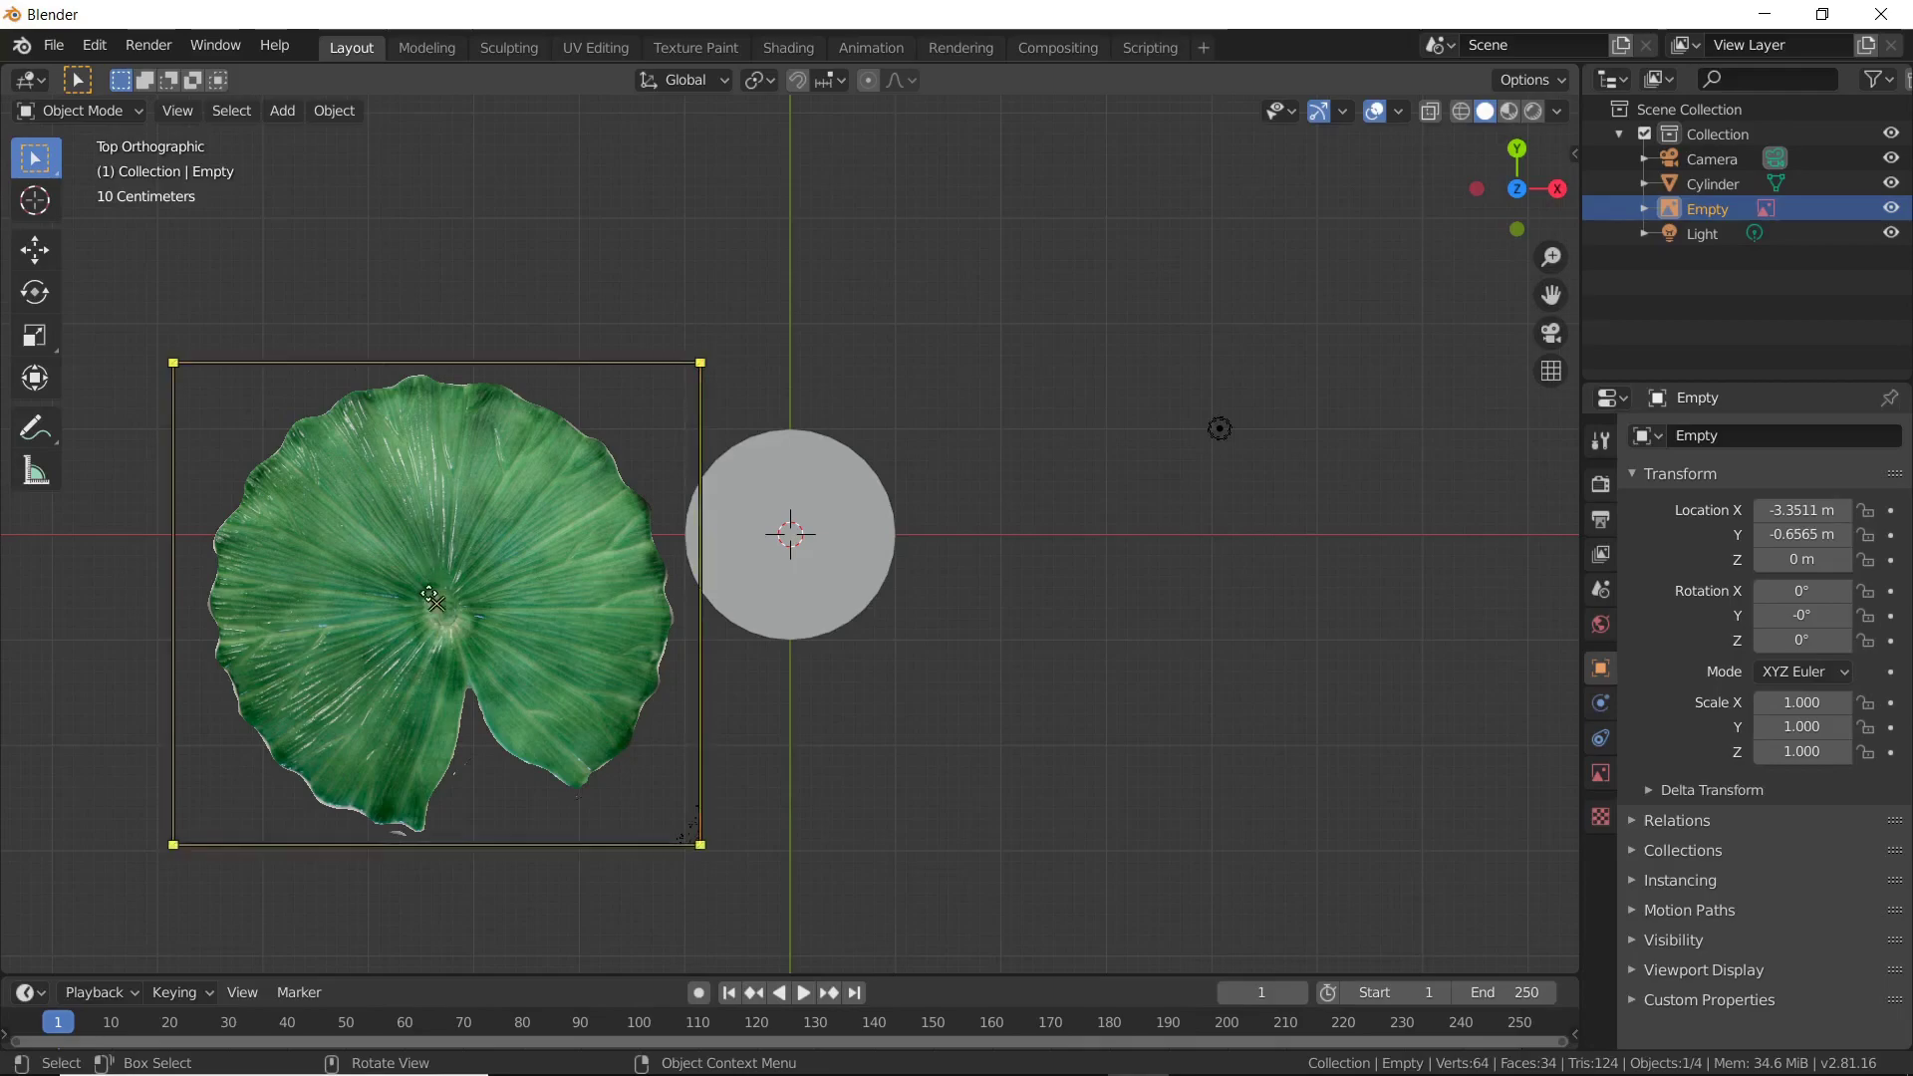
pyautogui.moveTo(430, 596); pyautogui.dragTo(784, 529)
# Scale the cylinder uniformly to about 2.3 so that it covers the lily pad image.
pyautogui.click(855, 545)
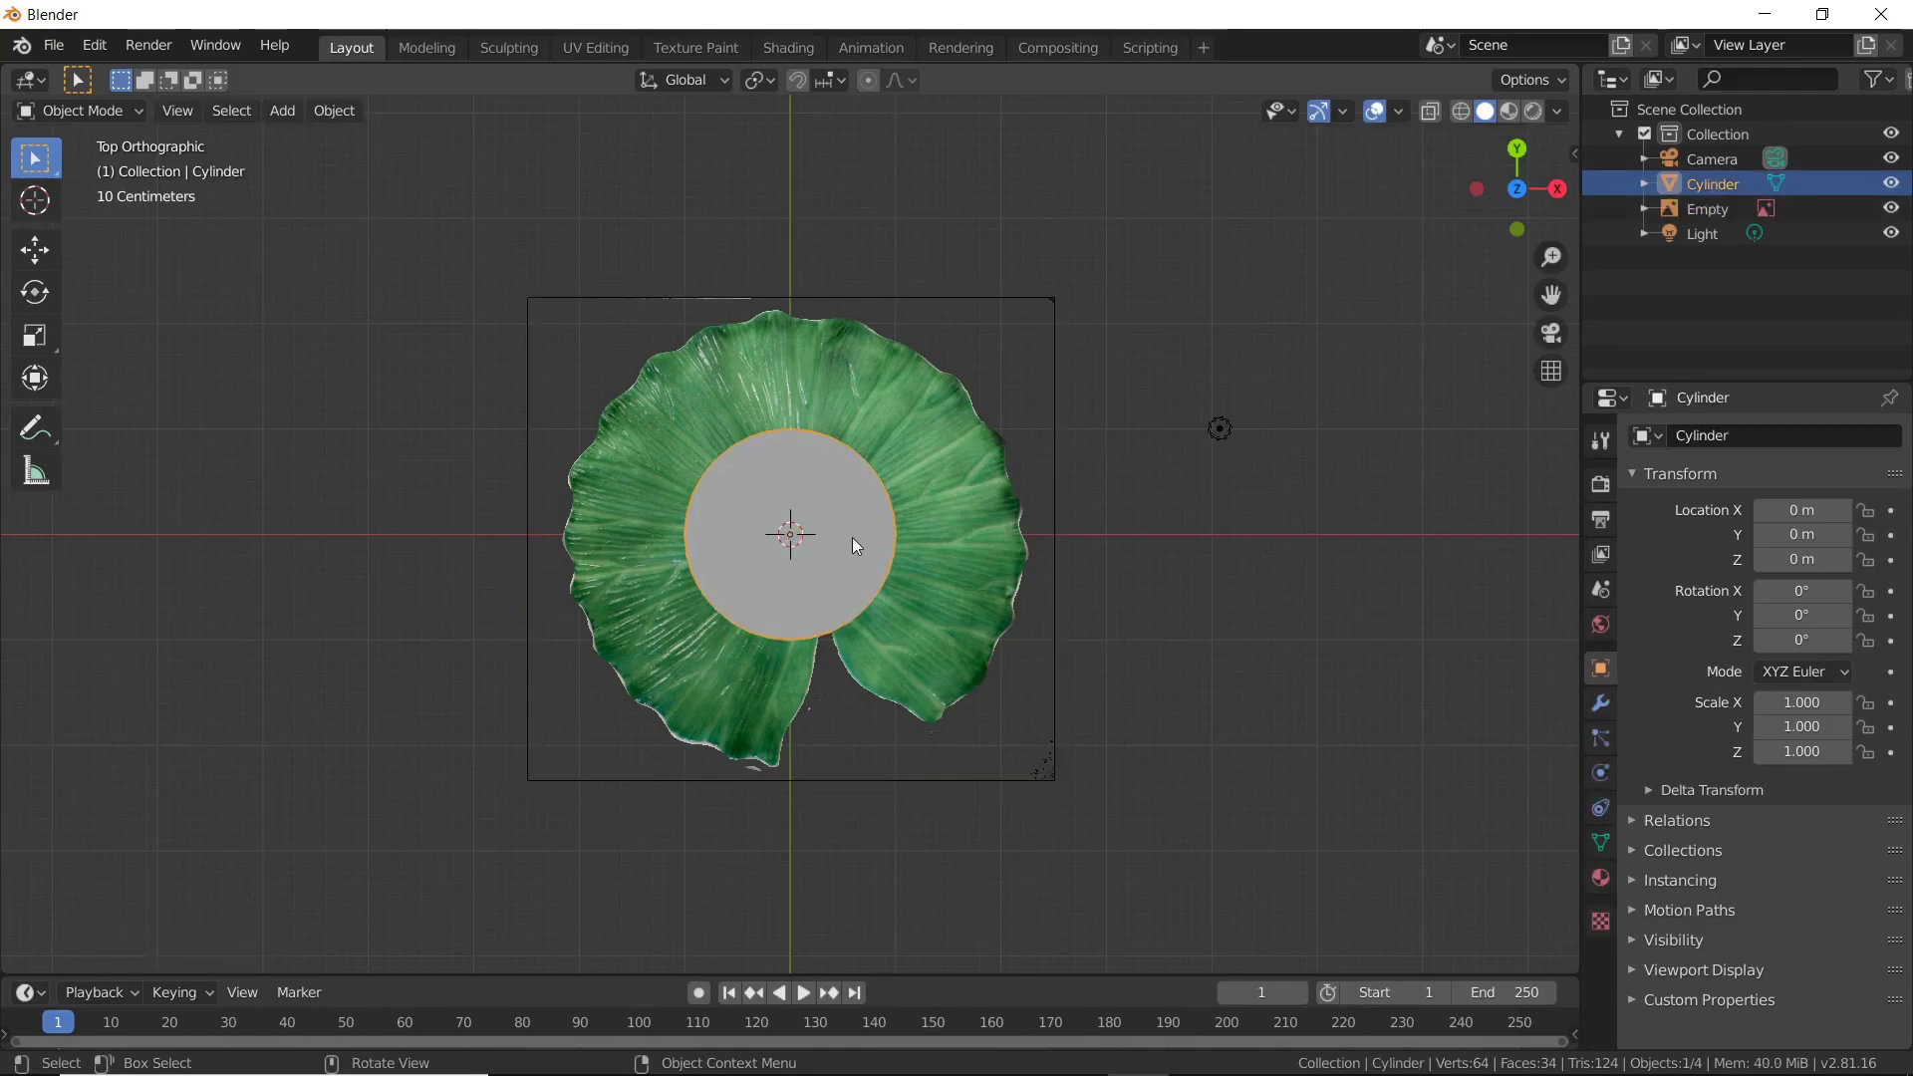
pyautogui.press('s')
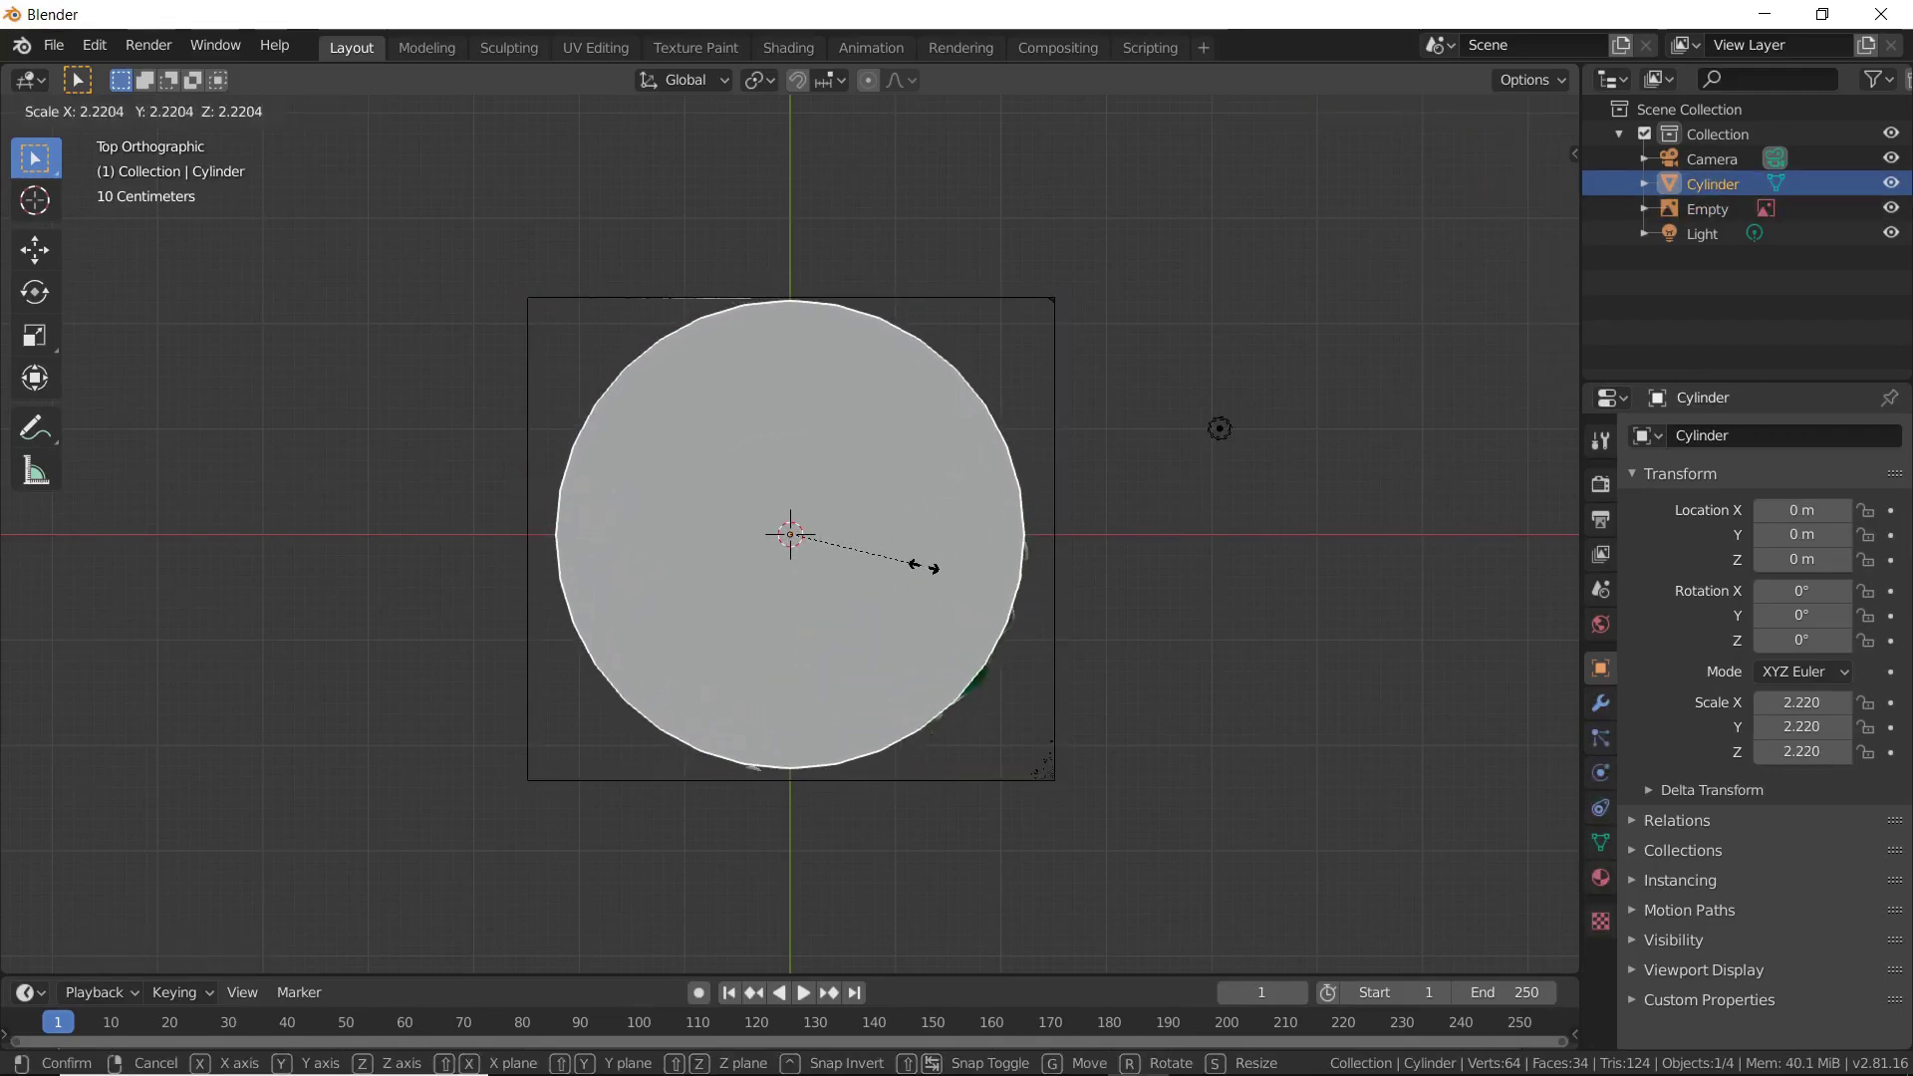
pyautogui.click(933, 576)
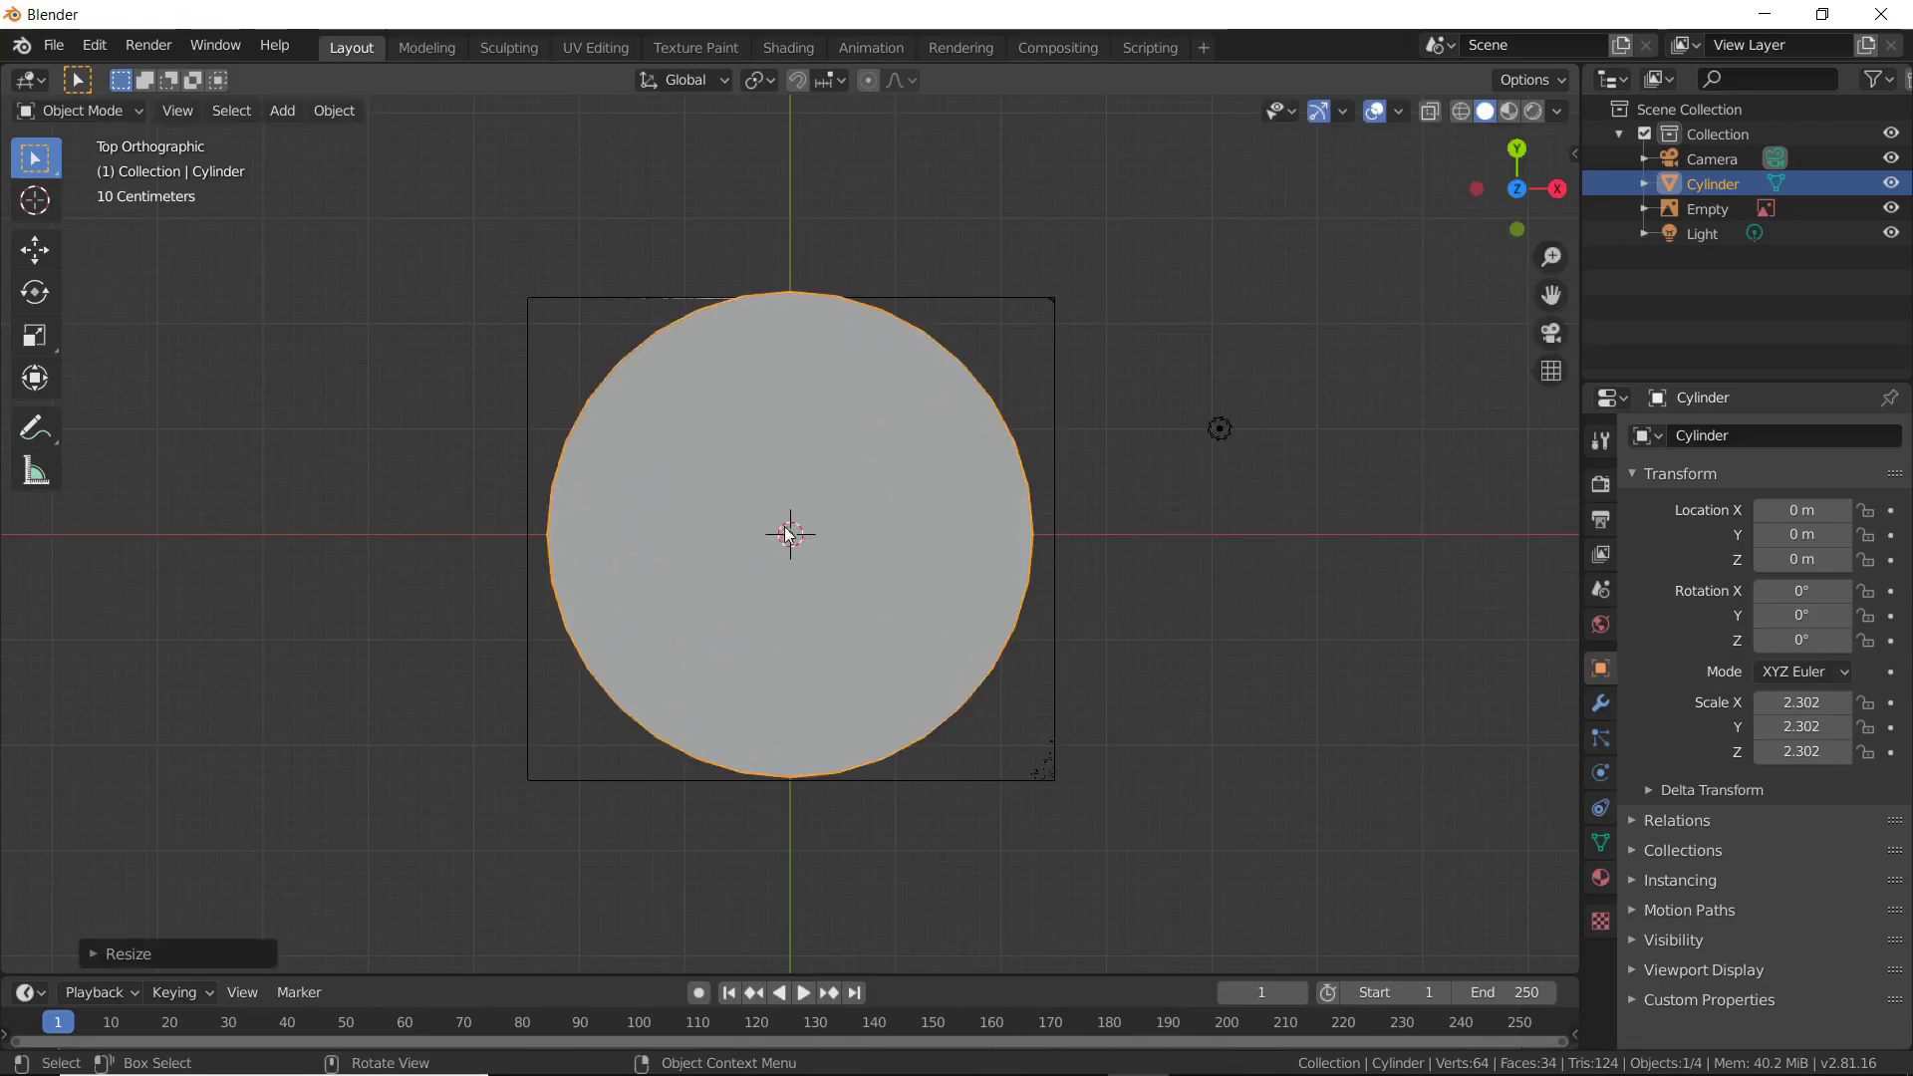
pyautogui.press('s')
pyautogui.press('Escape')
pyautogui.press('g')
pyautogui.press('Escape')
# In wireframe shading, fit the cylinder to the pad's outline with a scale of about 2.24 and a location of about X 0.057 m, Y -0.066 m.
pyautogui.press('z')
pyautogui.press('2')
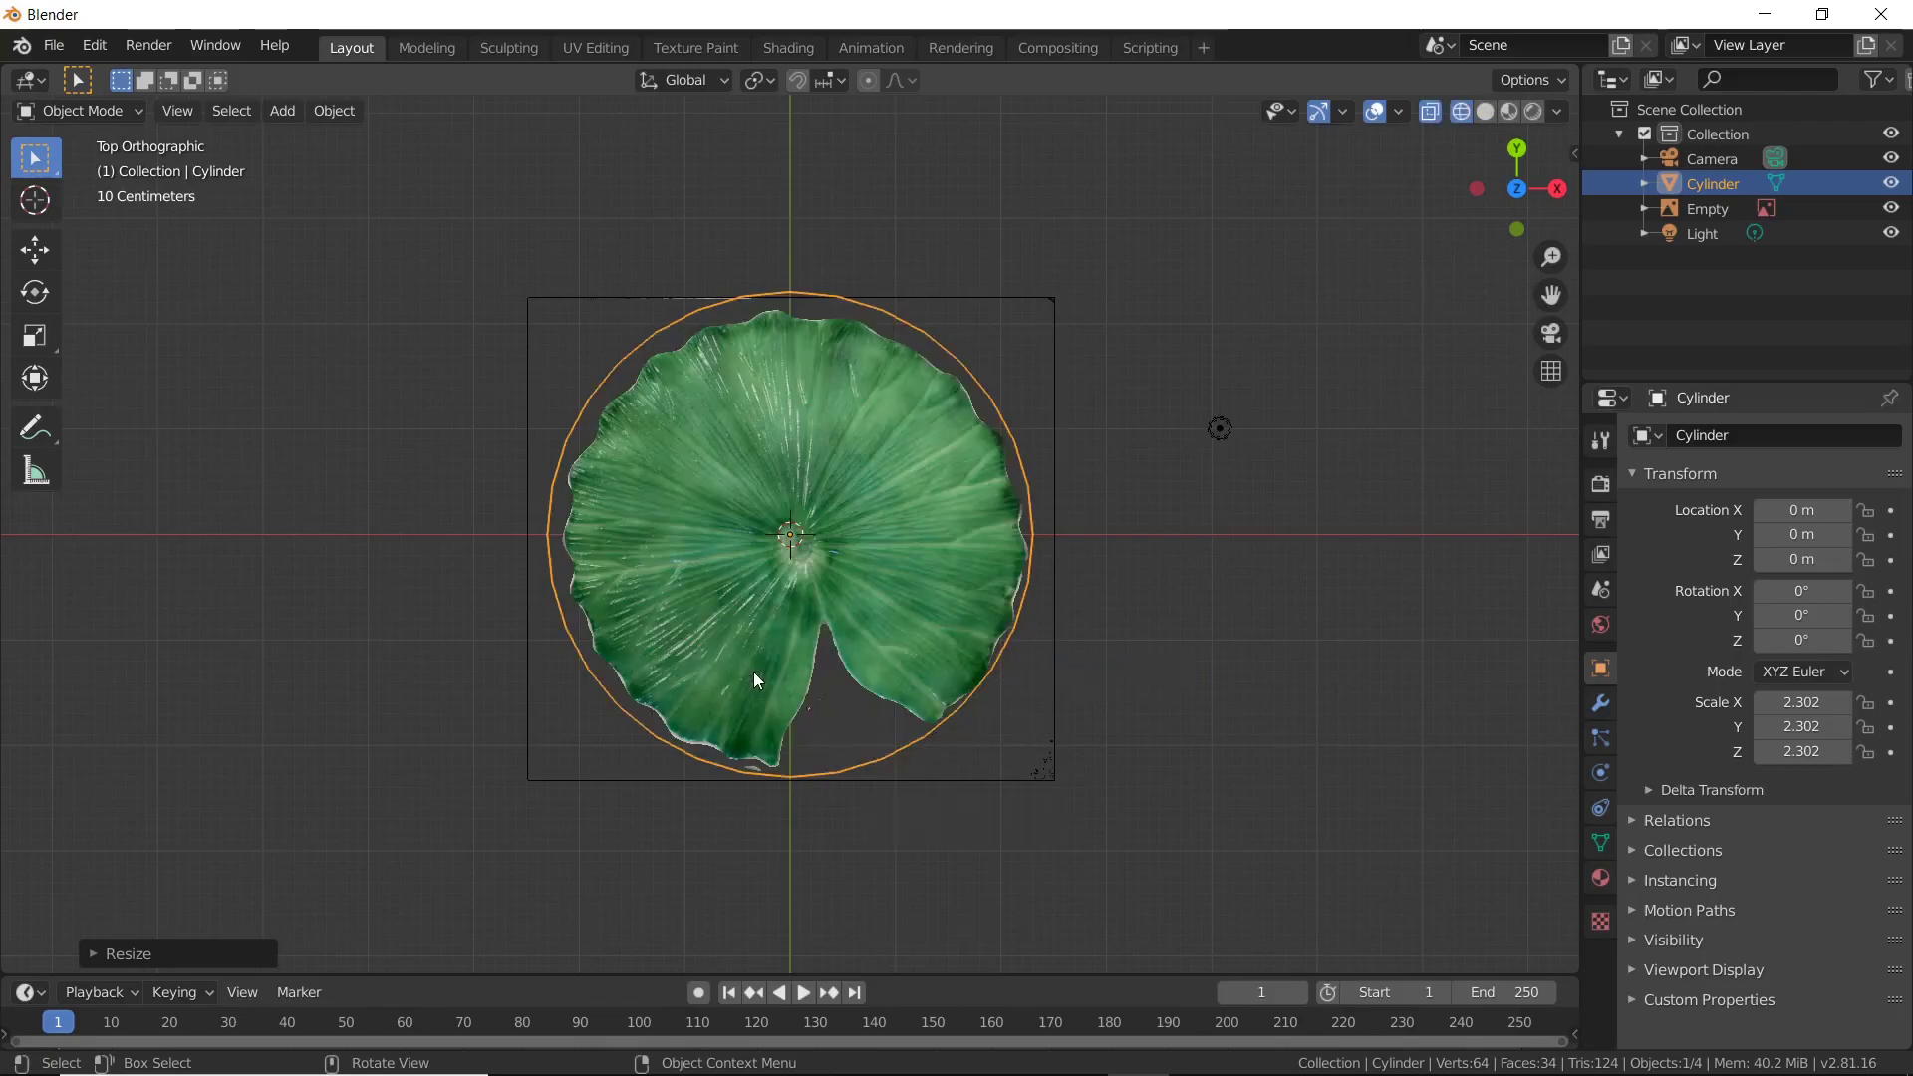
pyautogui.press('s')
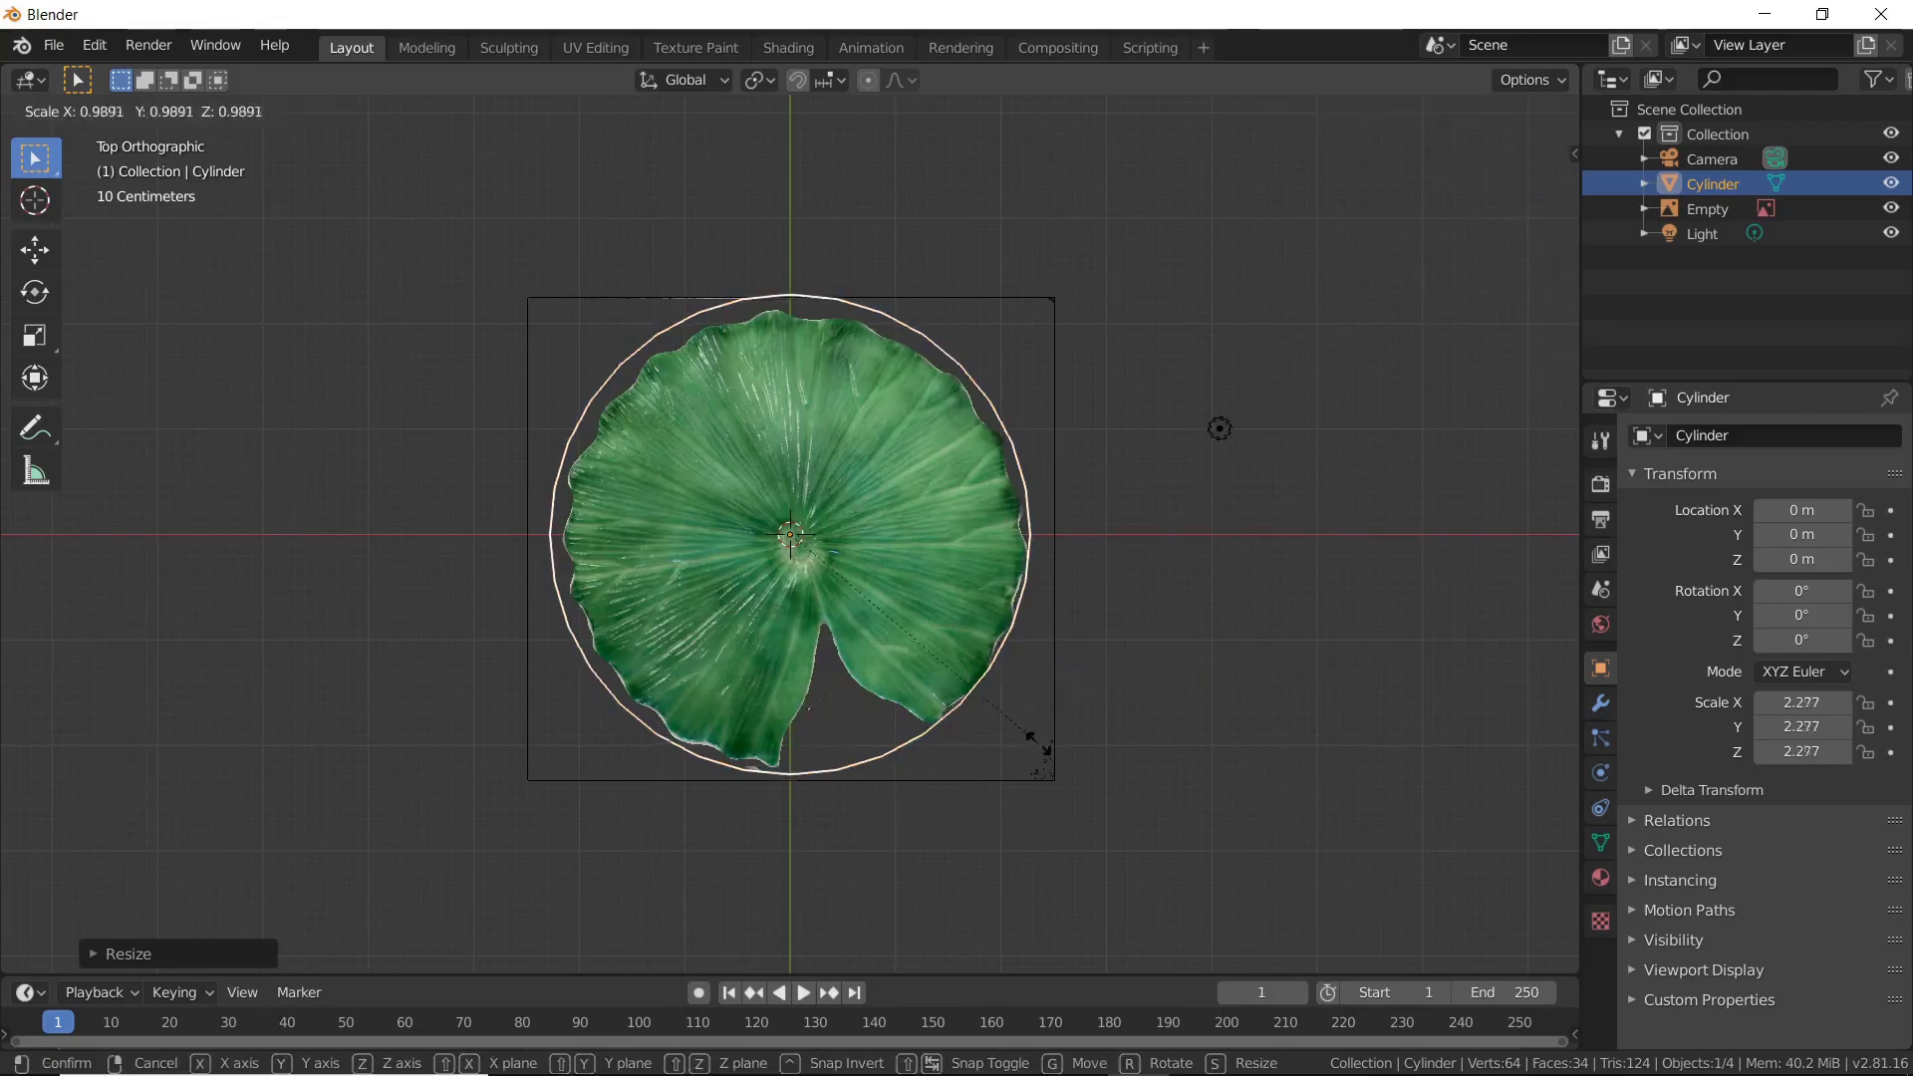
pyautogui.click(935, 686)
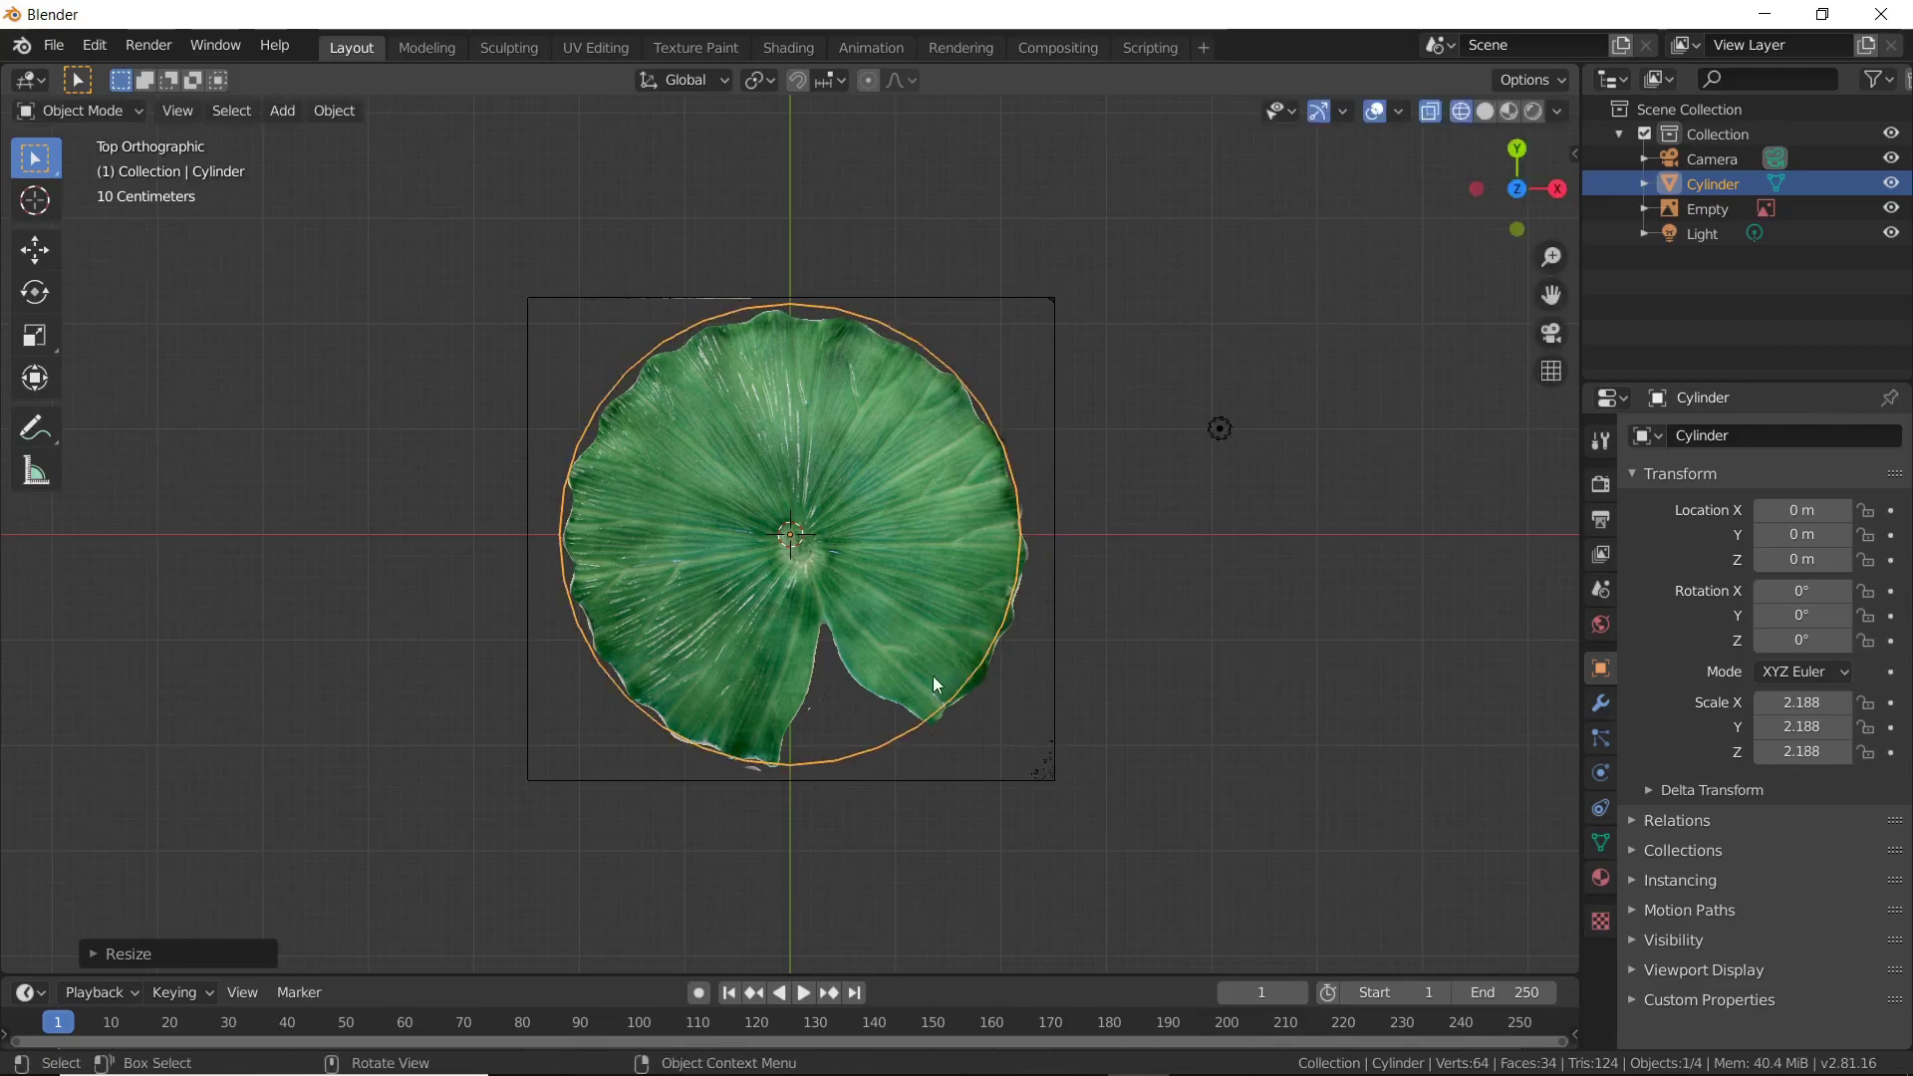
pyautogui.press('g')
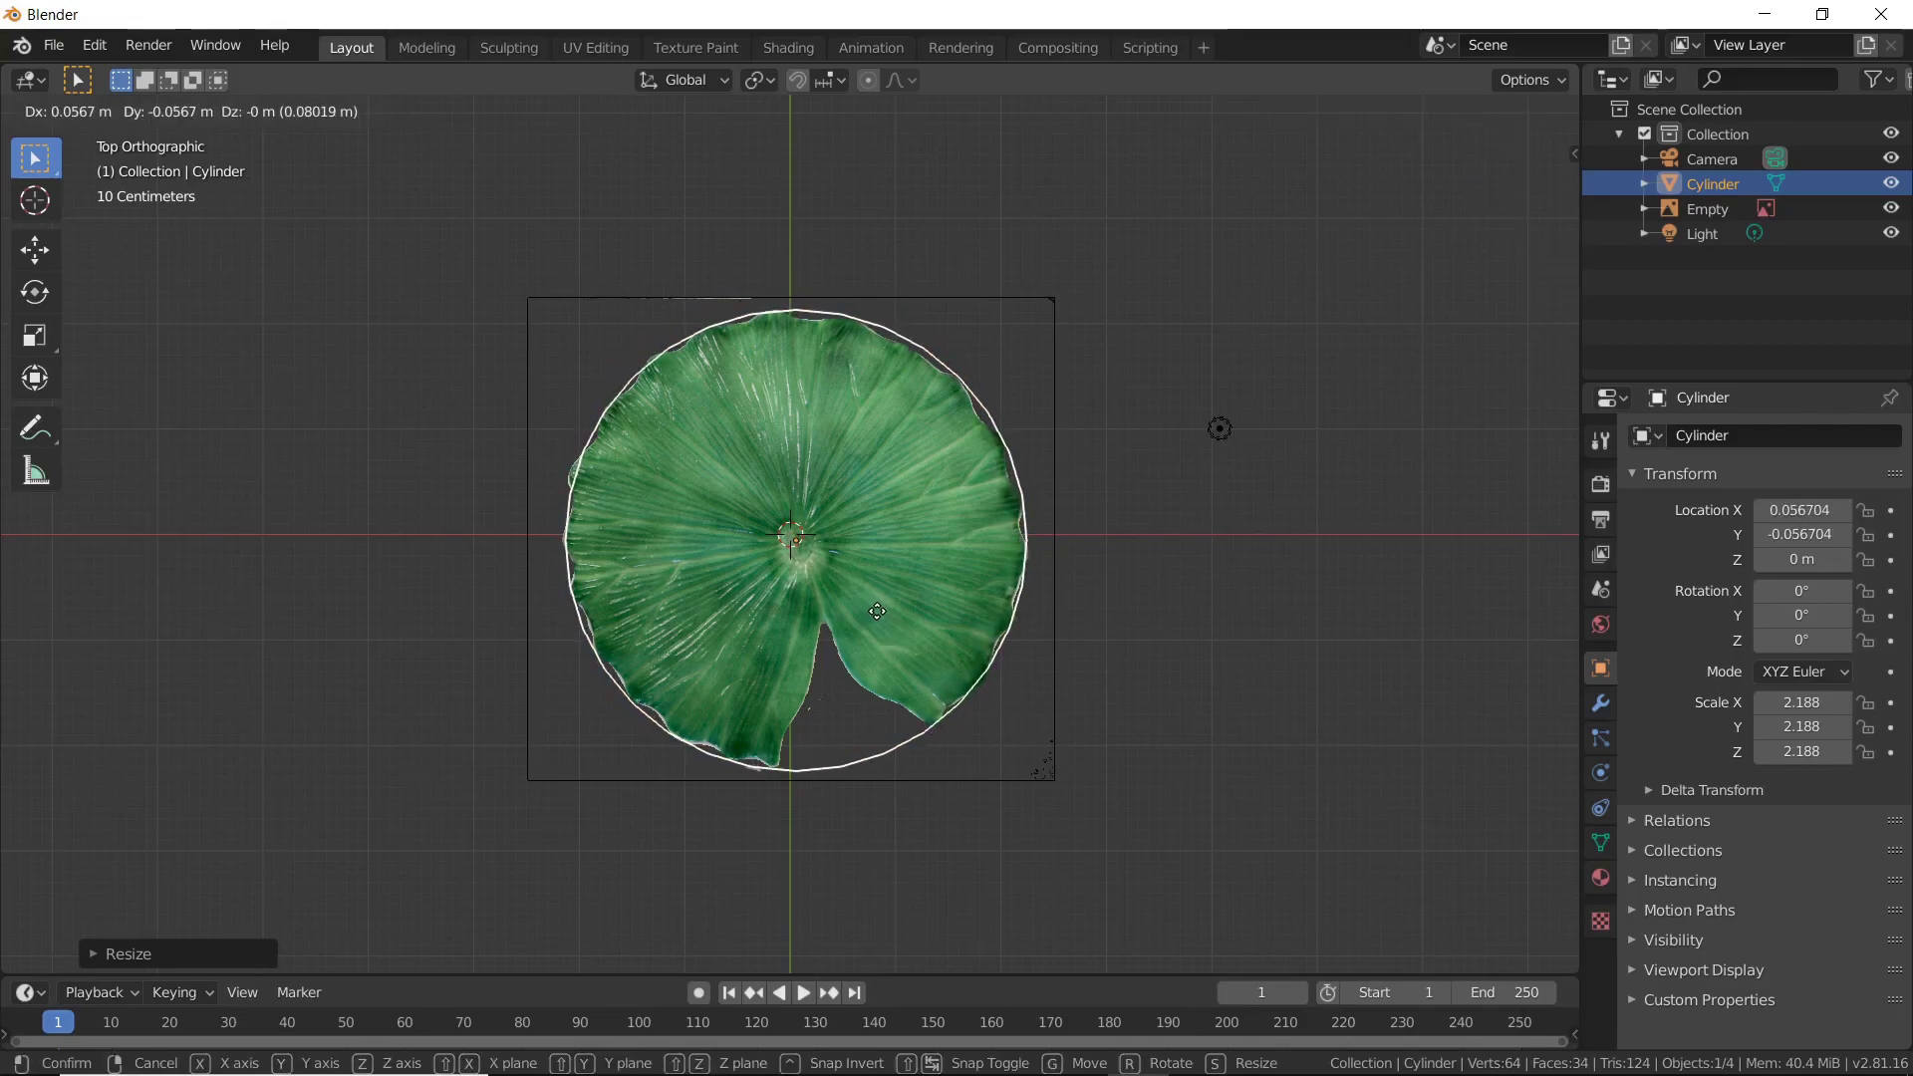
pyautogui.click(901, 617)
pyautogui.press('s')
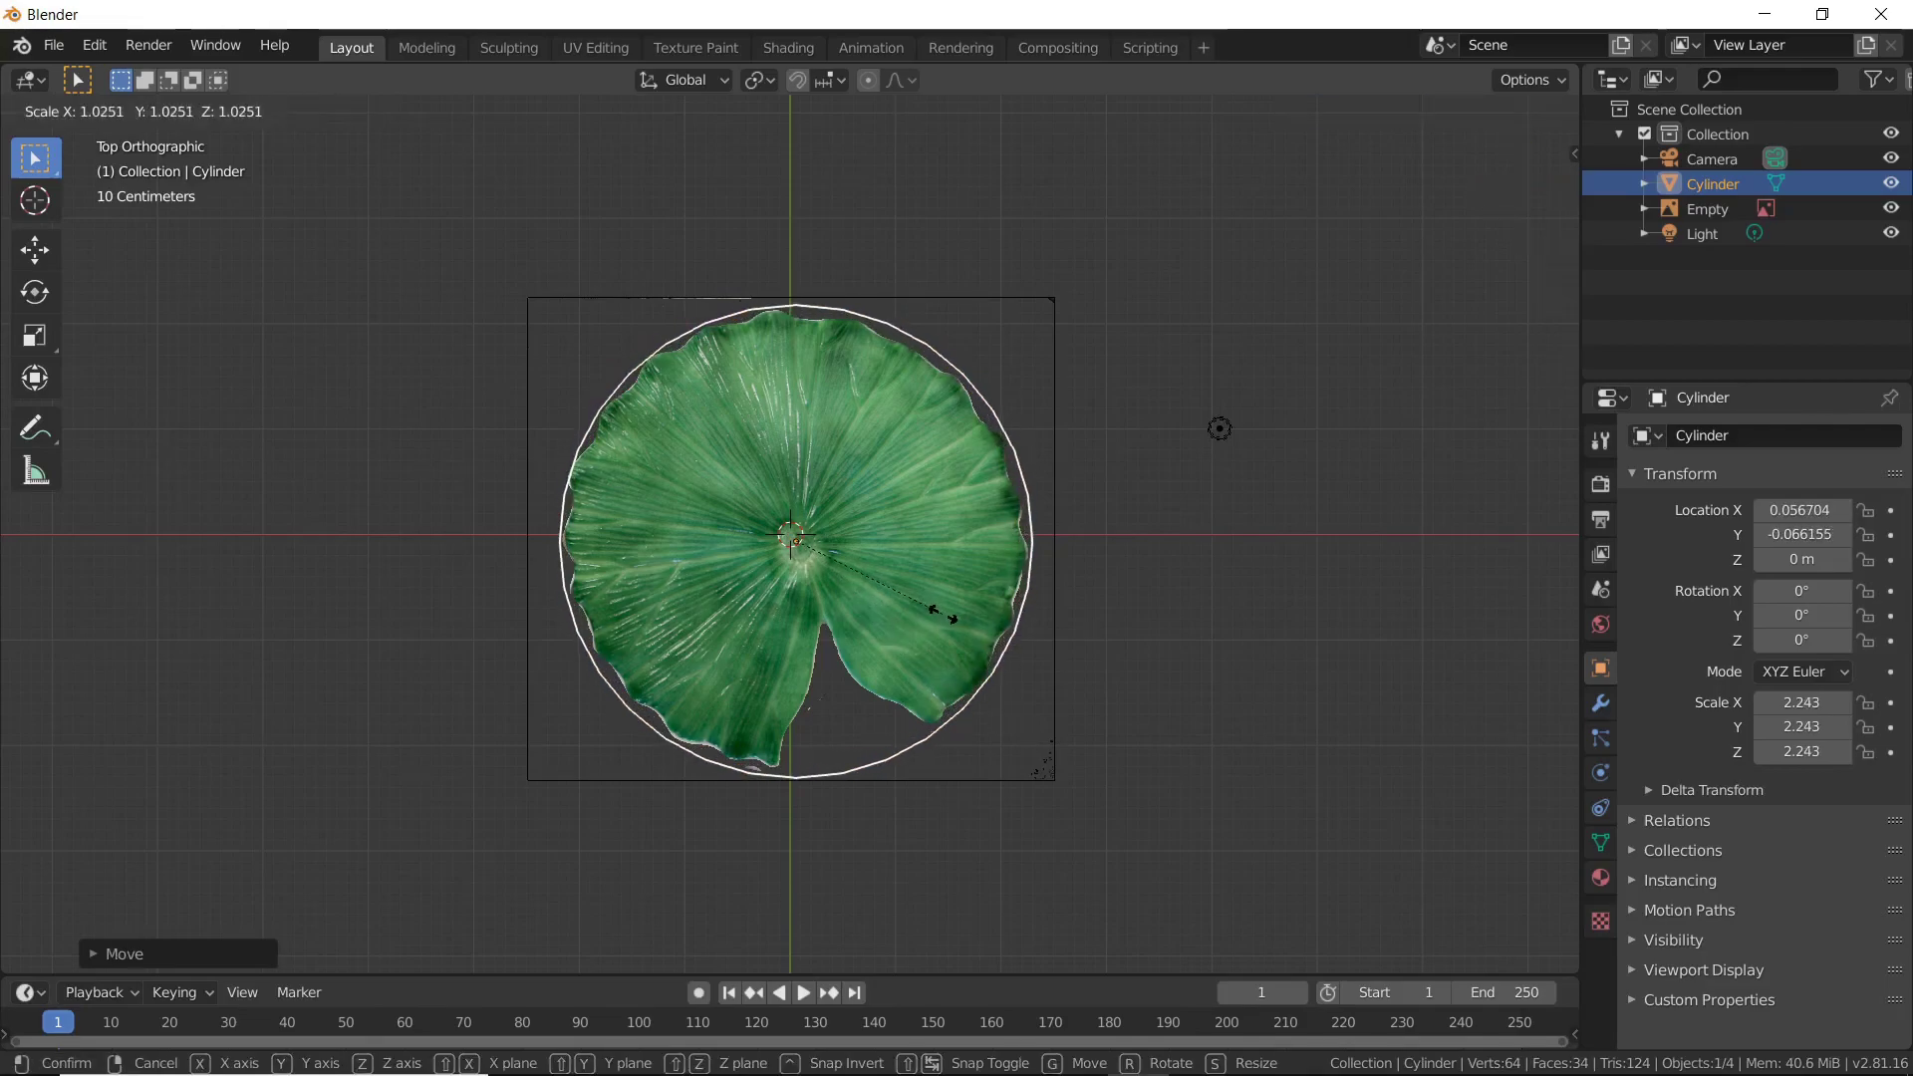
pyautogui.click(943, 616)
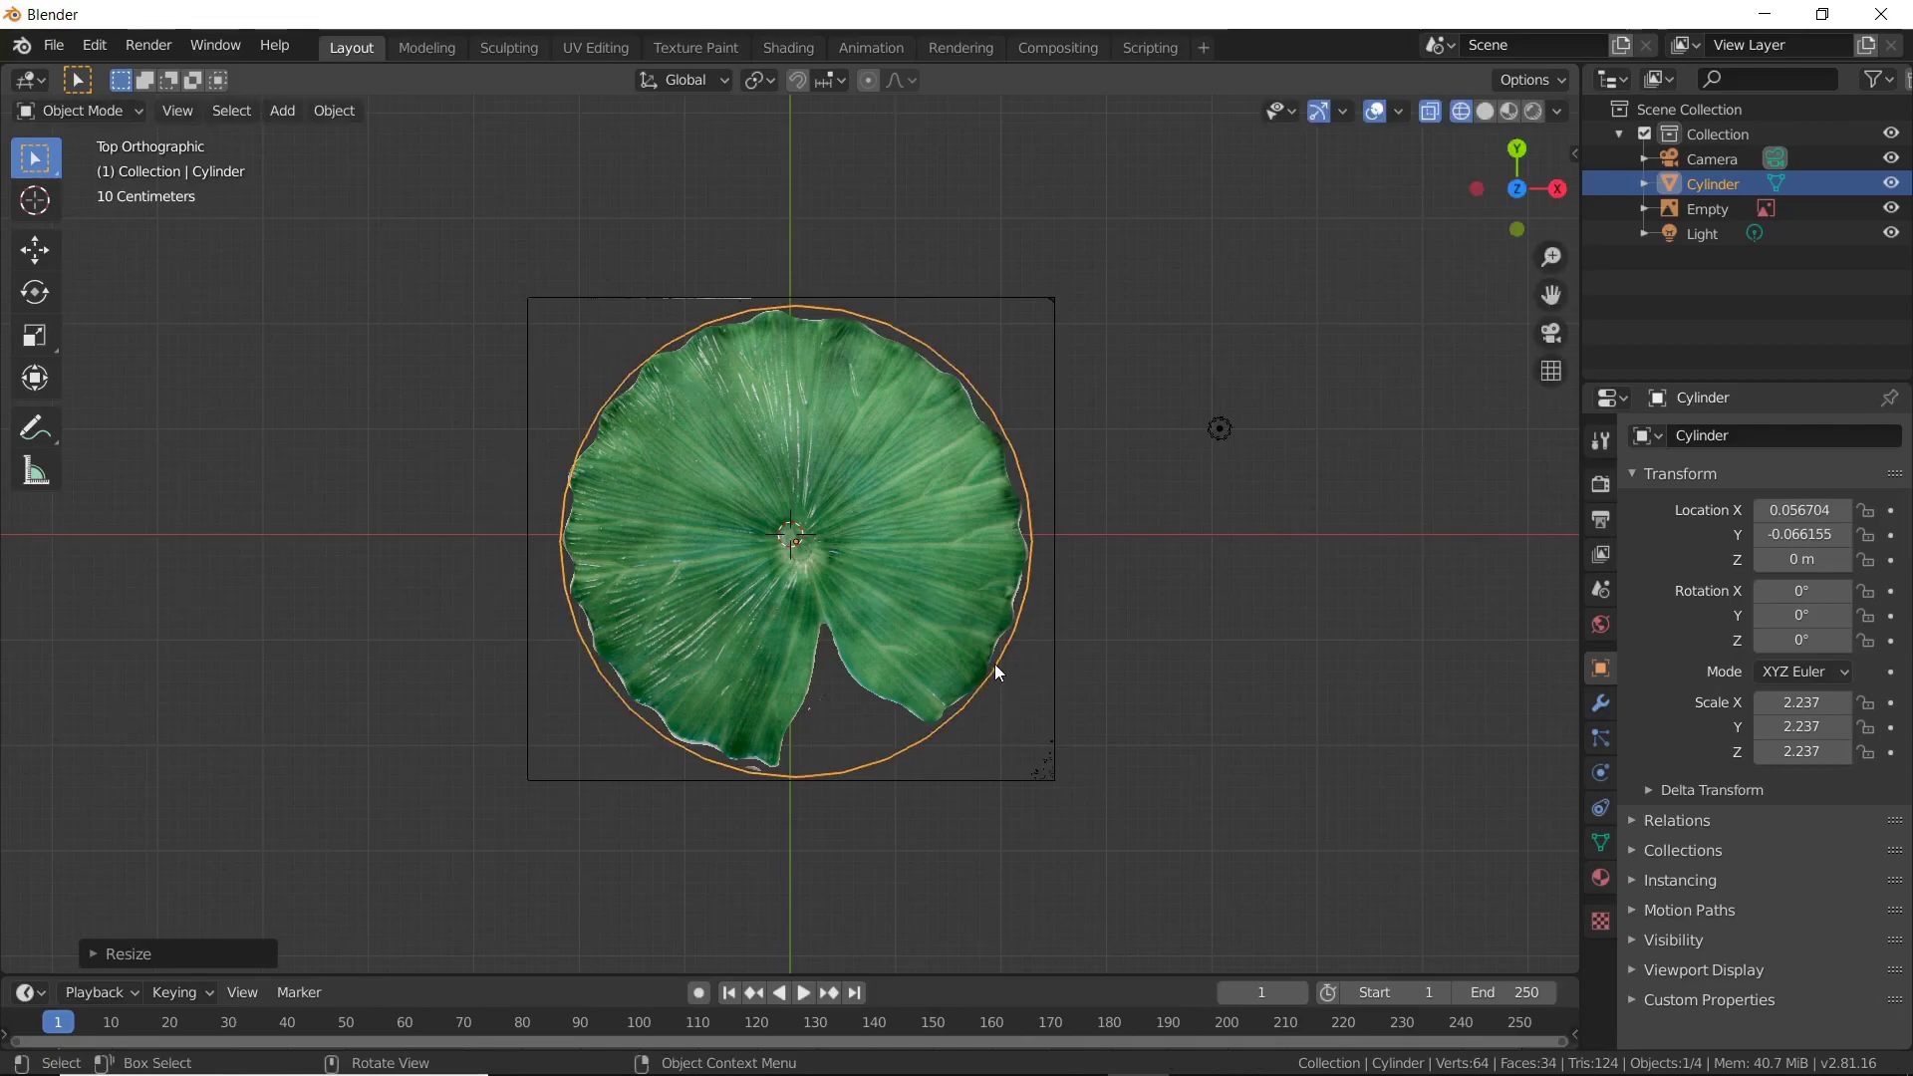
# In Edit Mode, move the rim vertices at the notch opening about -0.17 m in X and 1.39 m in Y onto the notch's inner tip.
pyautogui.scroll(4, 1002, 670)
pyautogui.moveTo(1211, 750); pyautogui.dragTo(1155, 793, button='middle')
pyautogui.press('KP_7')
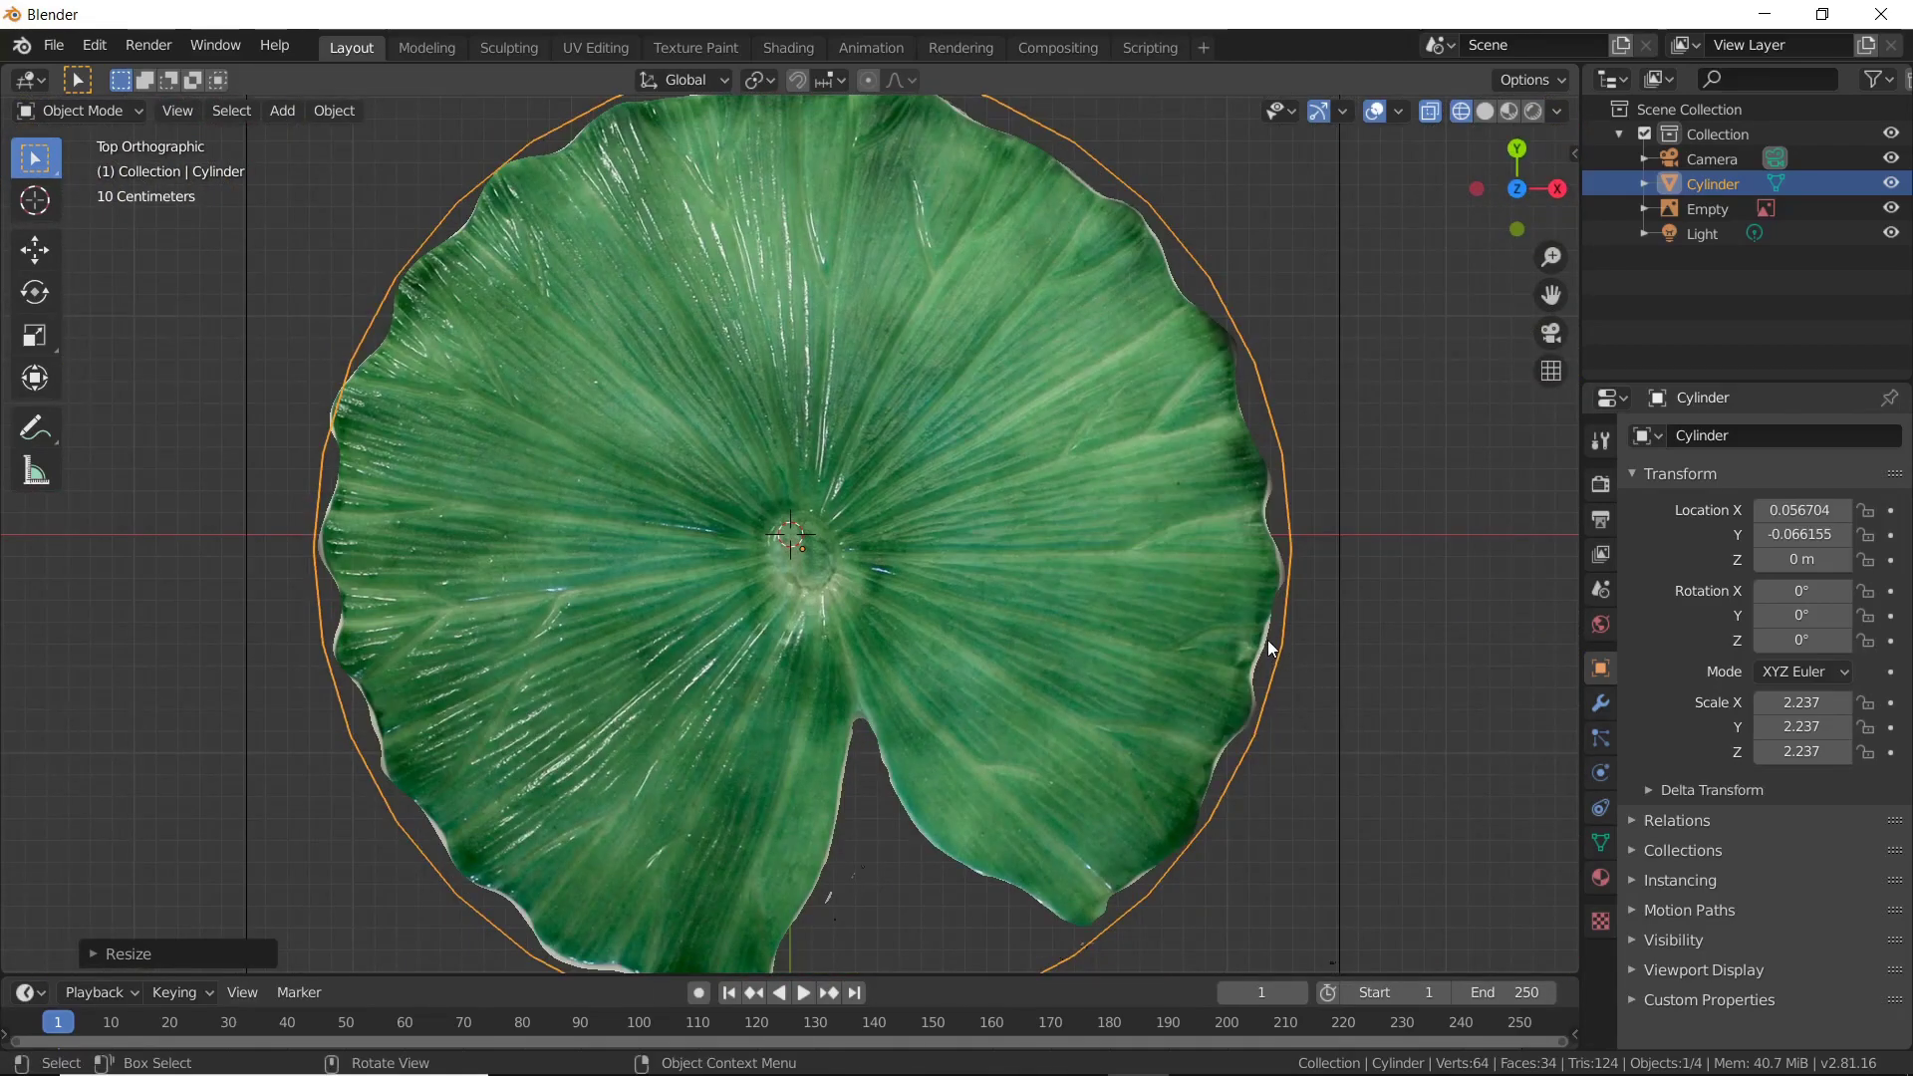
pyautogui.scroll(-2, 976, 708)
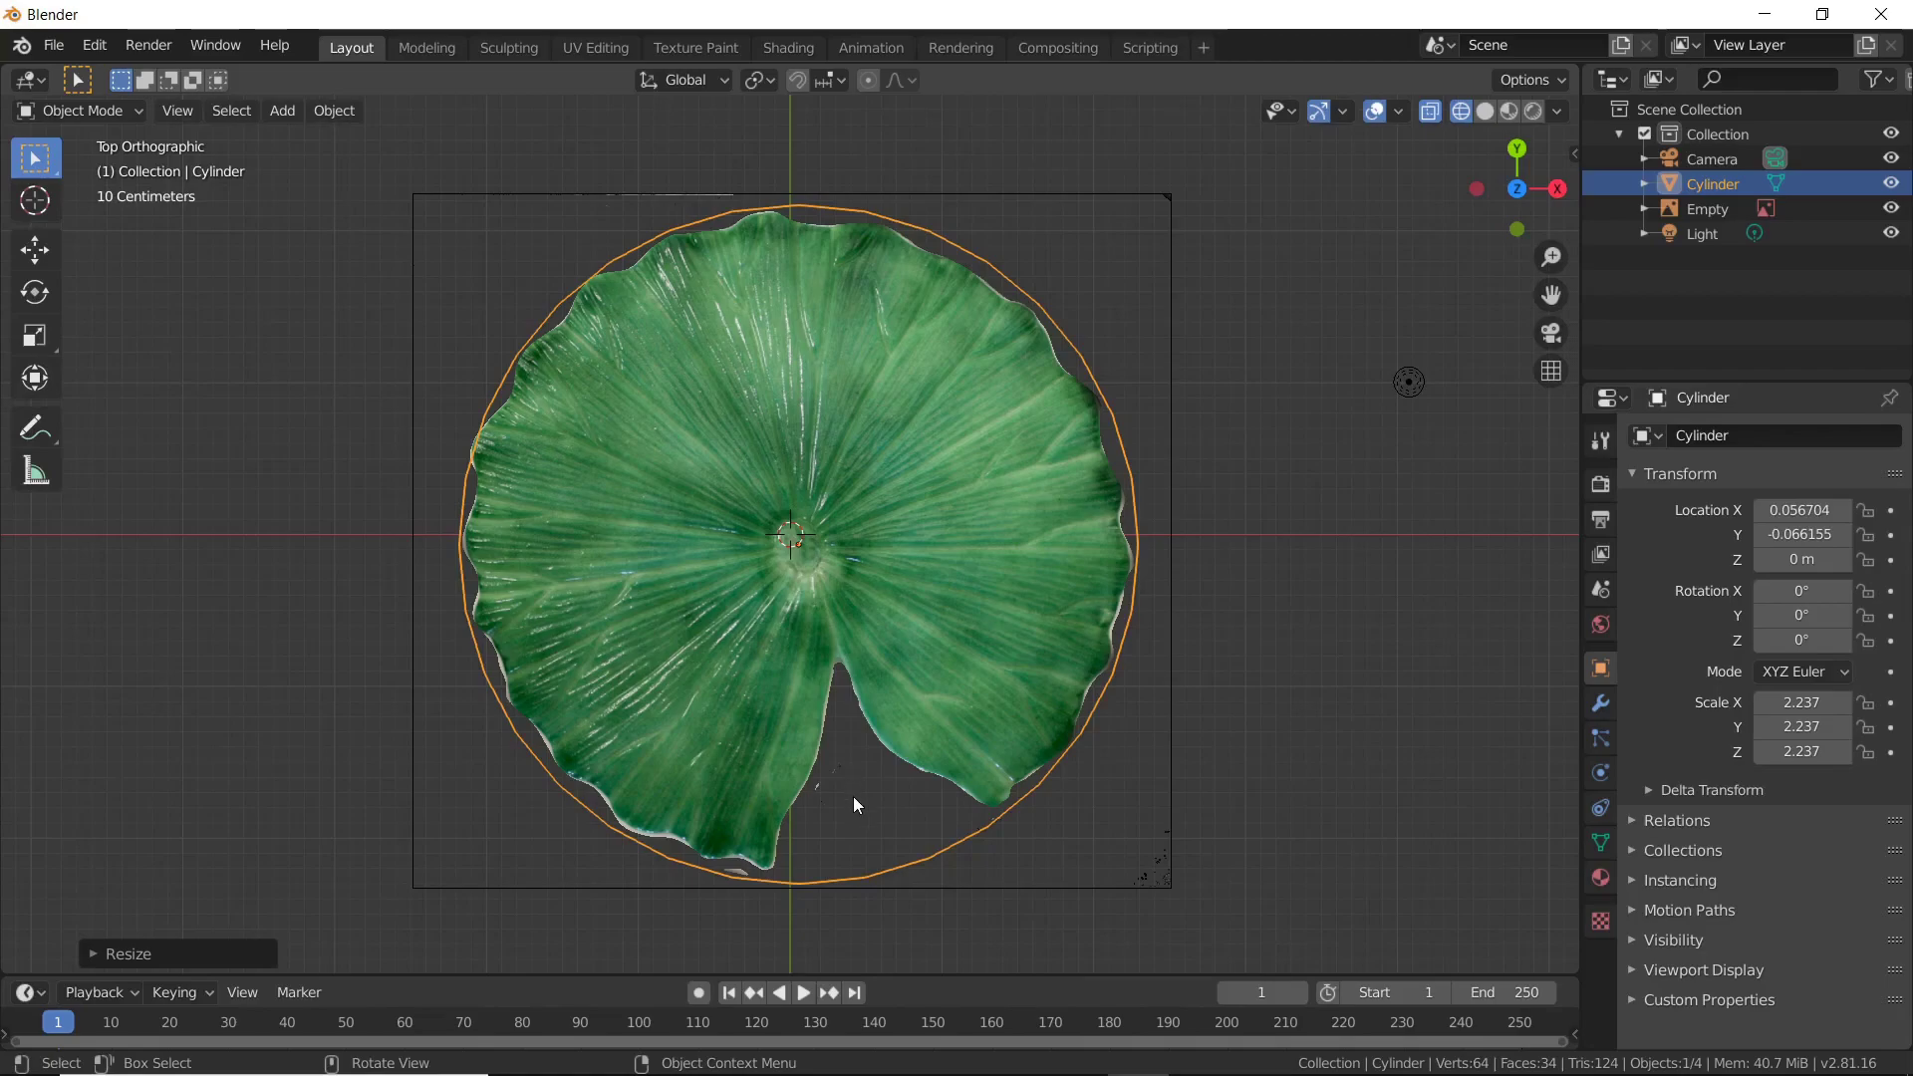
pyautogui.press('Tab')
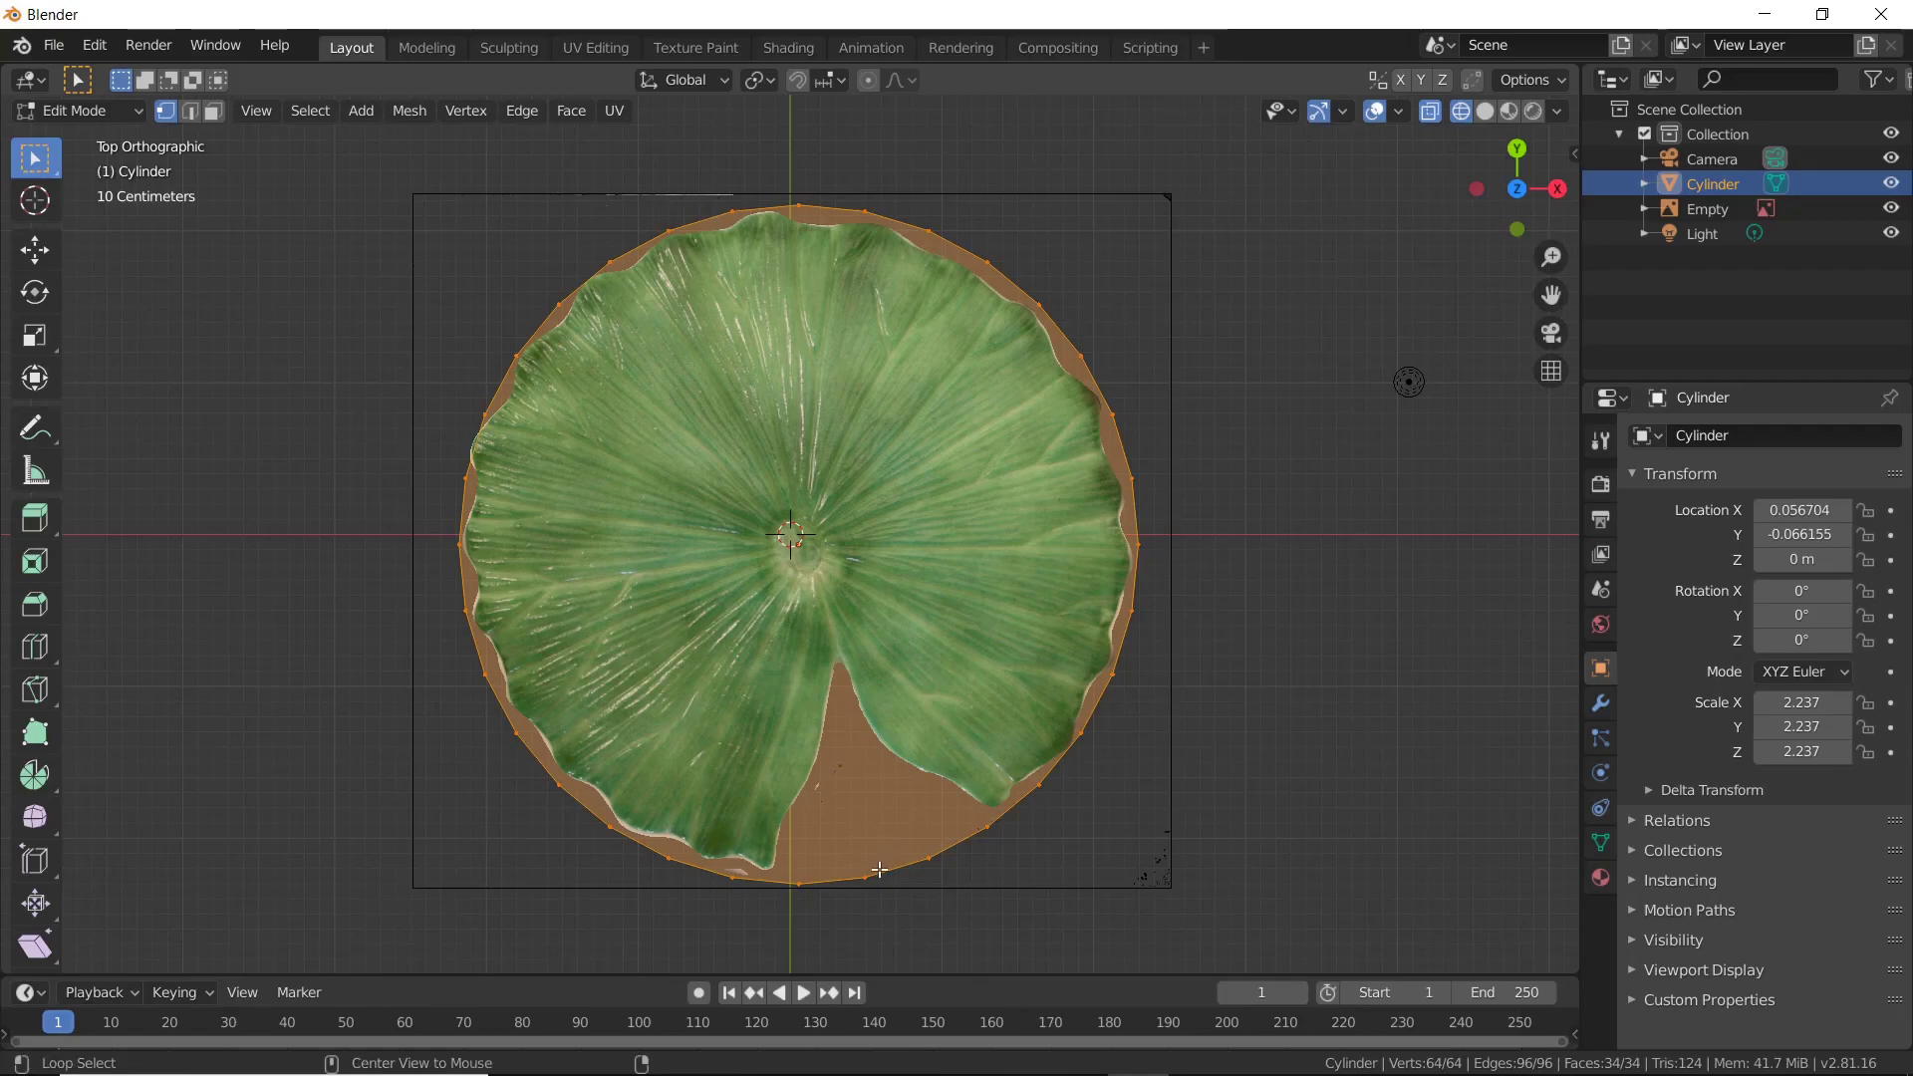
pyautogui.hotkey('alt', 'a')
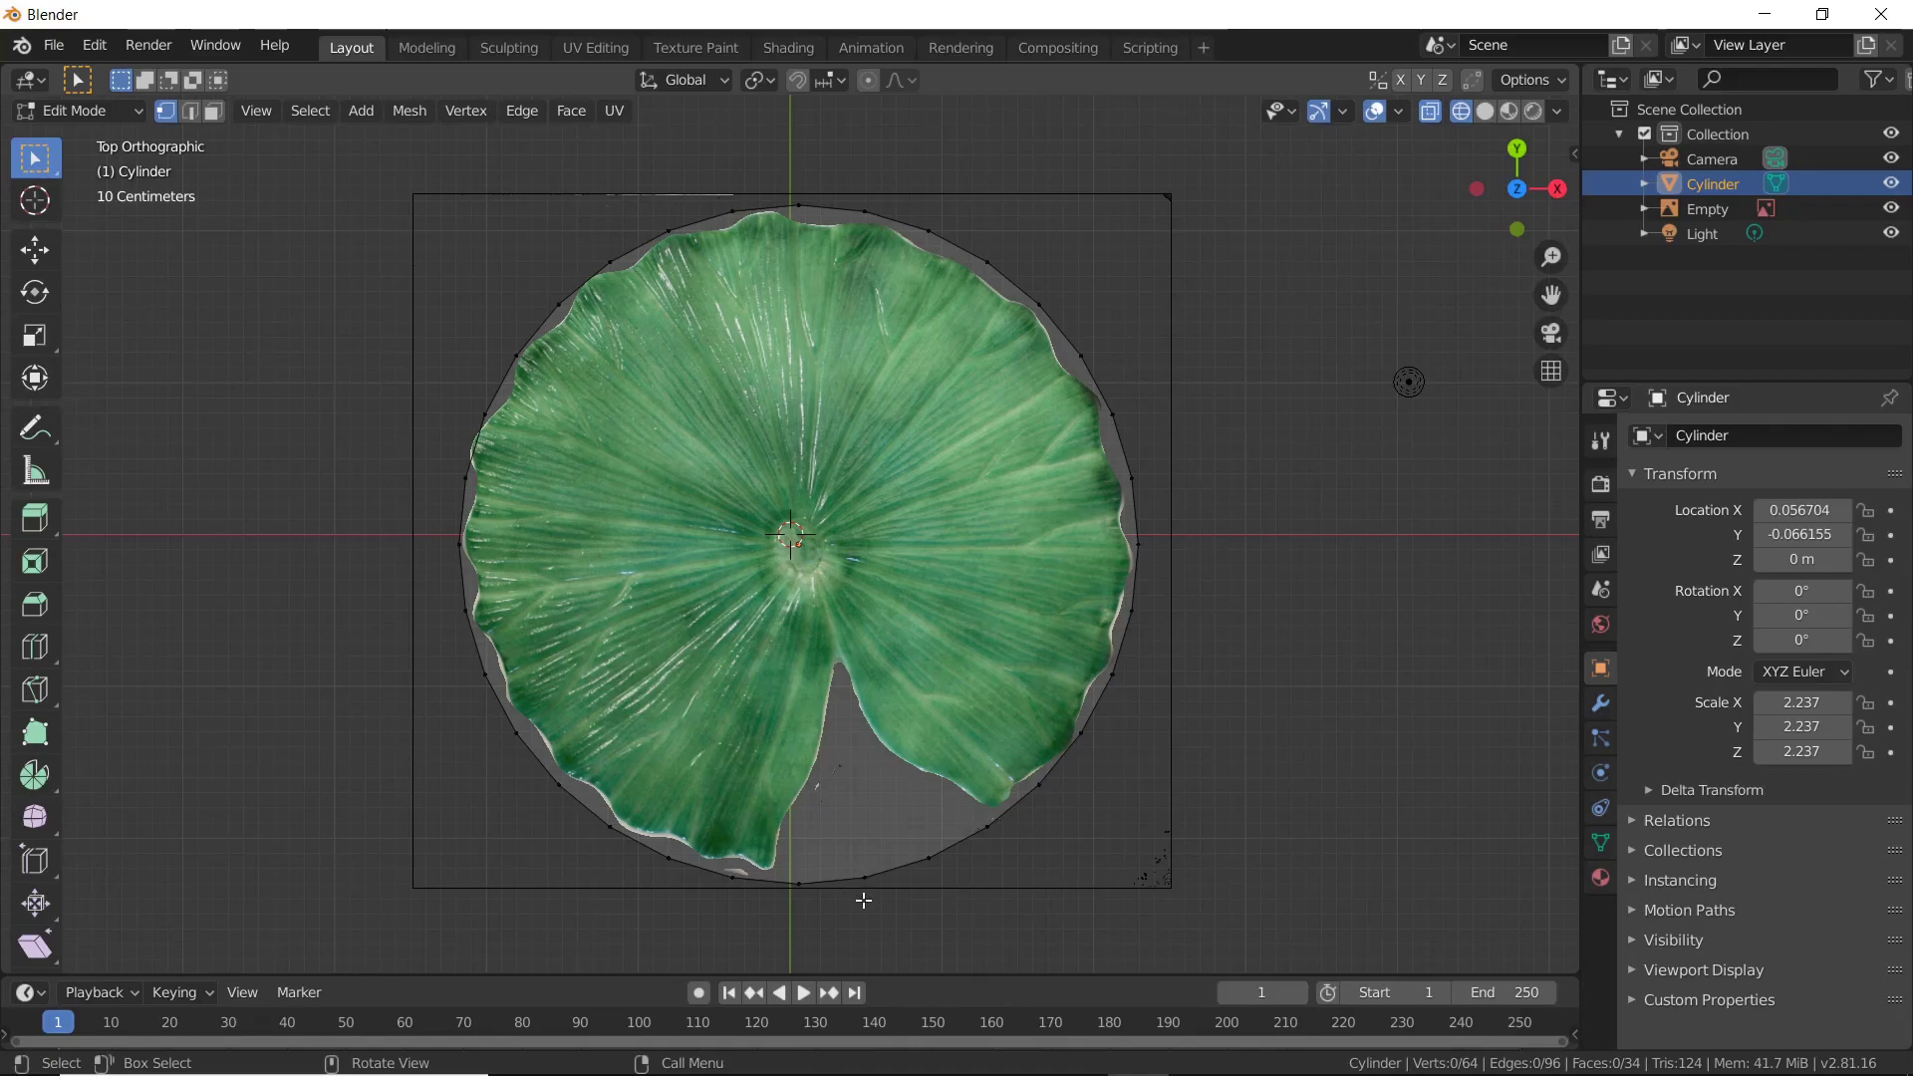
pyautogui.press('c')
pyautogui.click(863, 876)
pyautogui.press('Escape')
pyautogui.press('g')
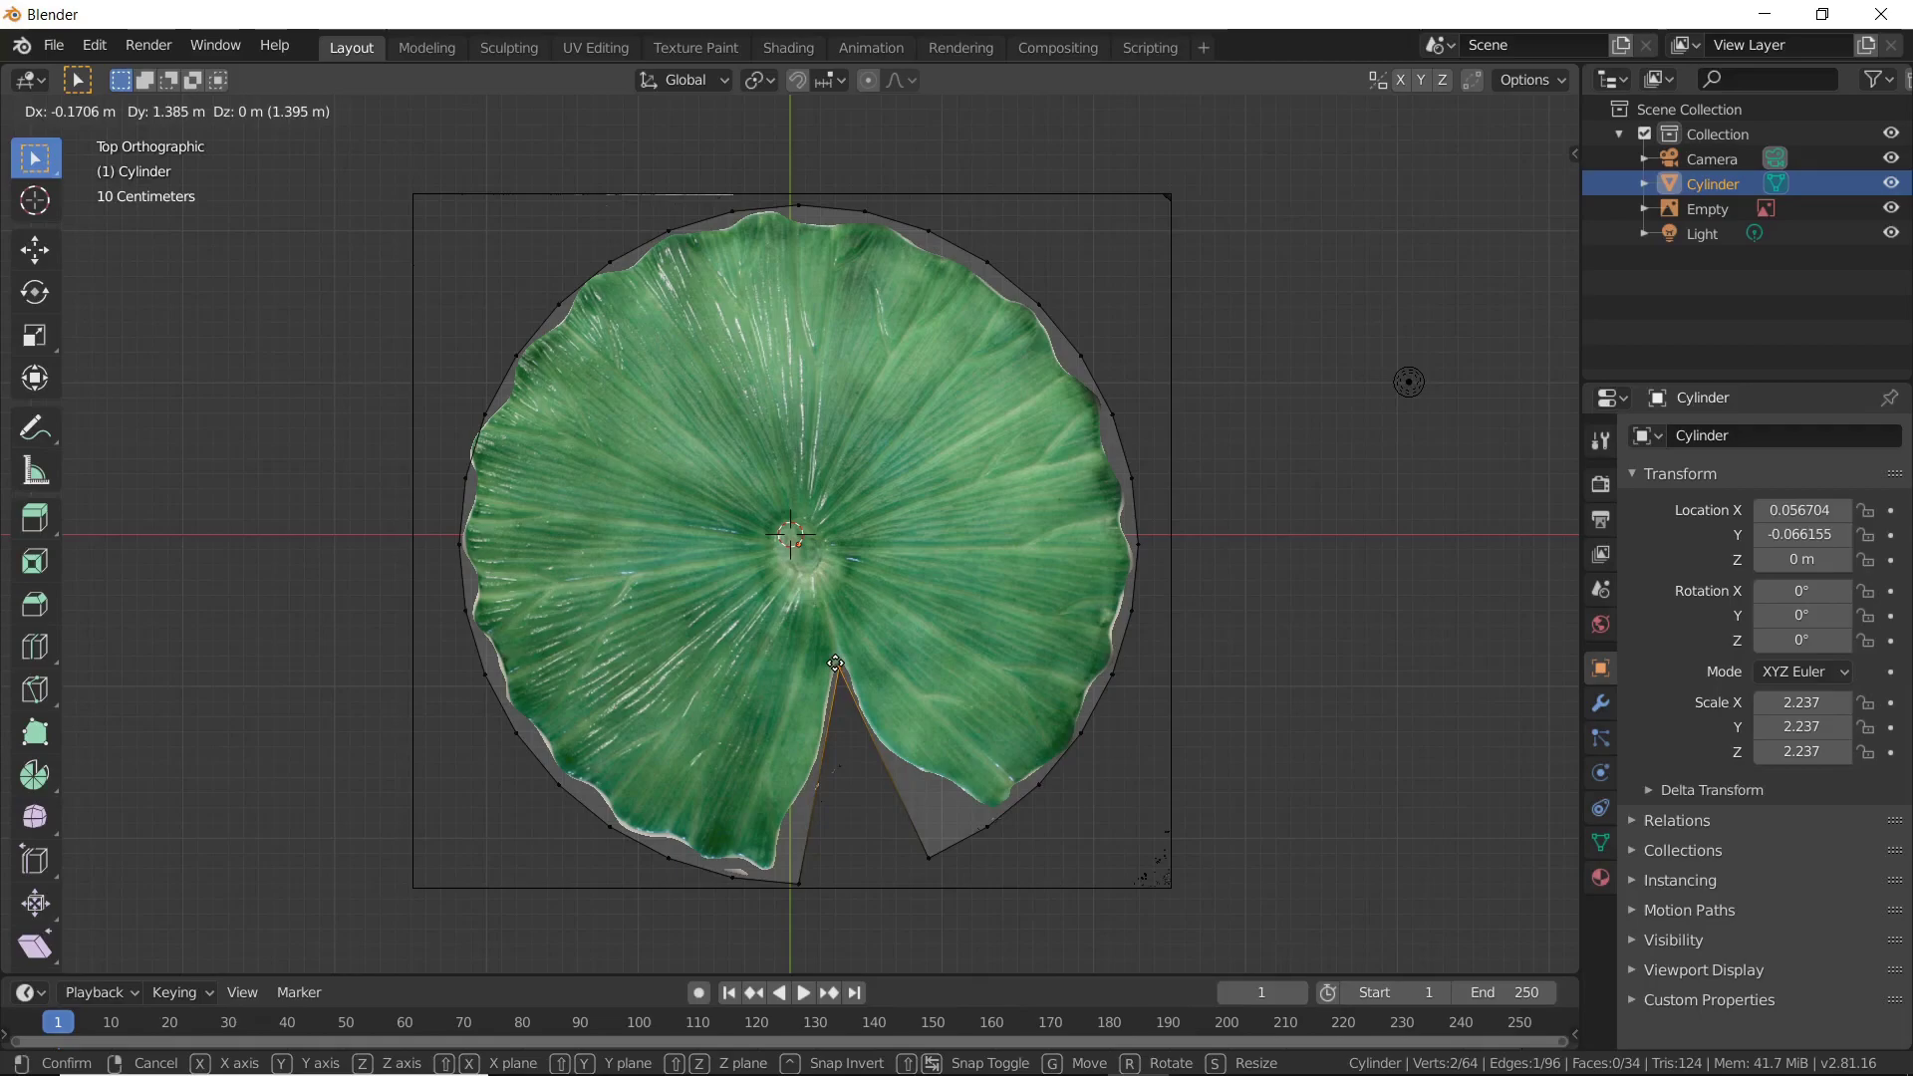
pyautogui.click(835, 662)
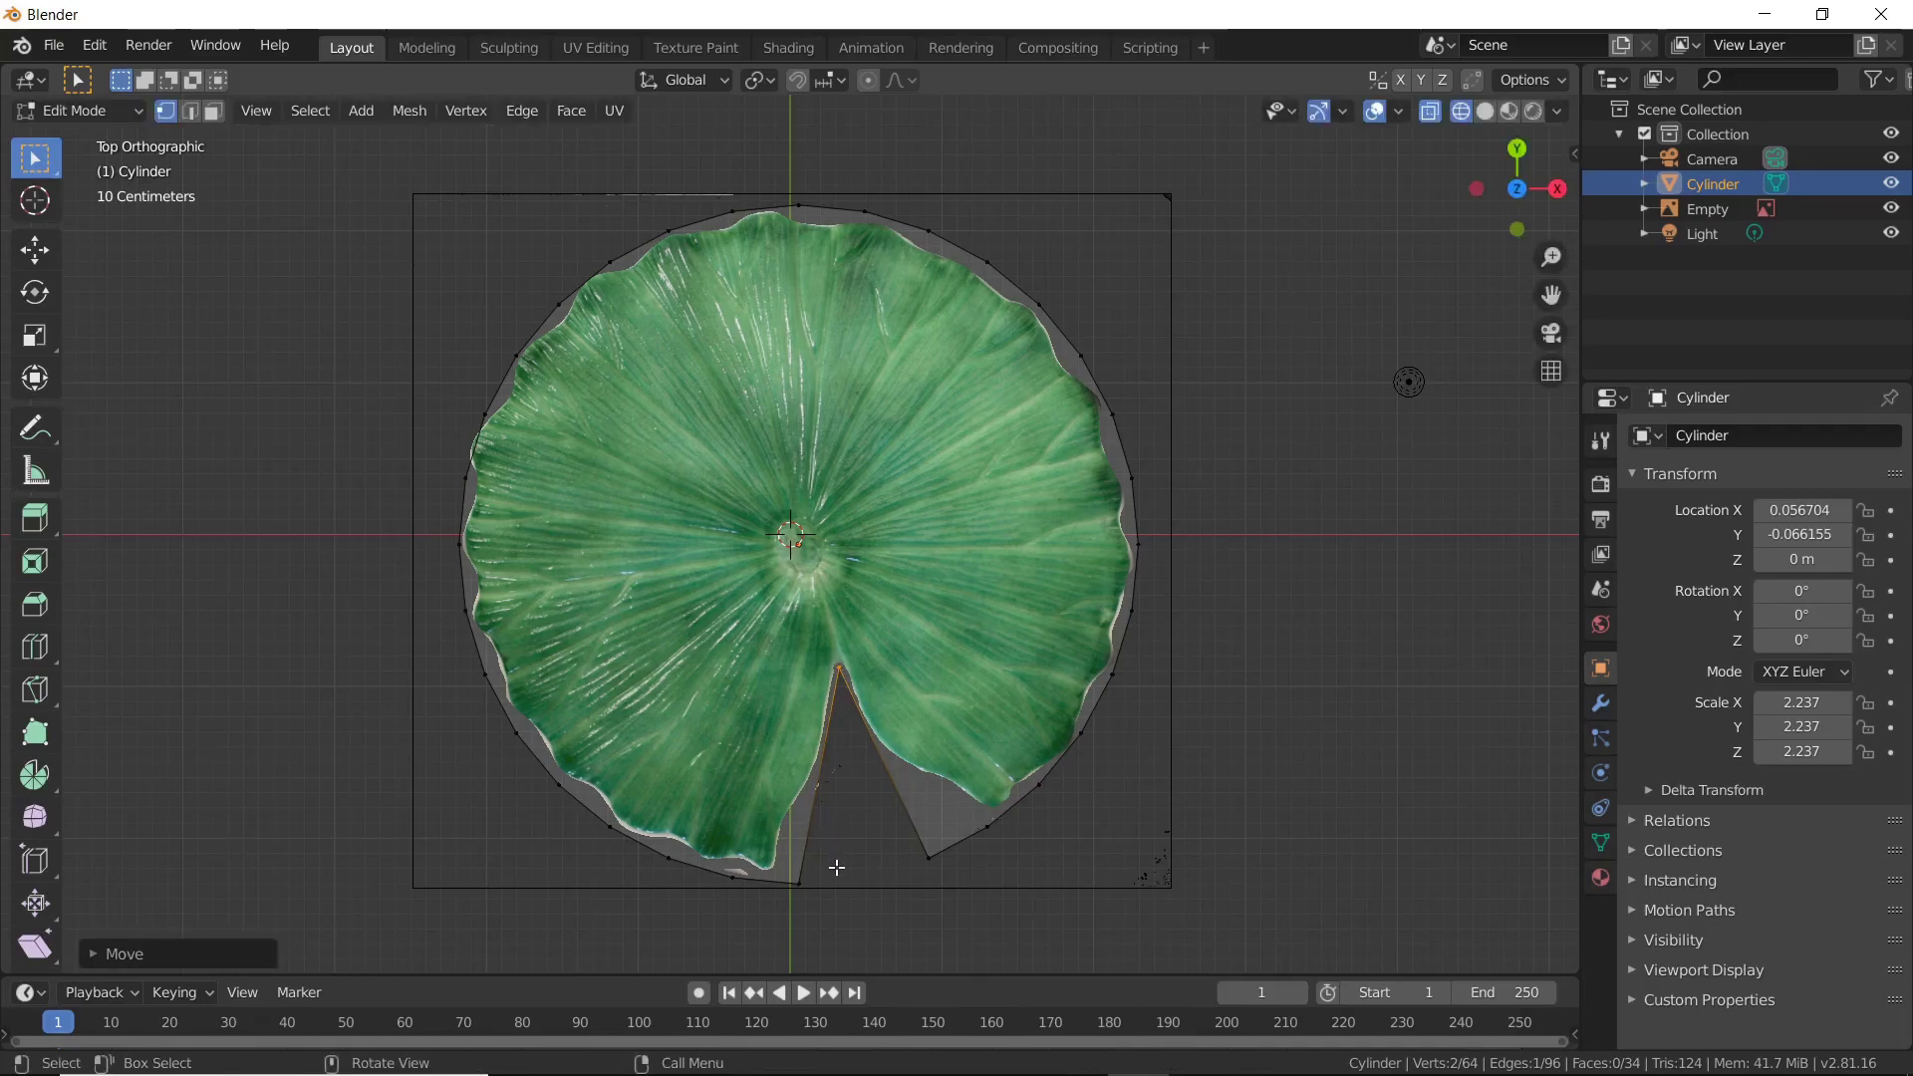
# Move the rim vertices just right of the notch up onto the leaf's right notch edge.
pyautogui.press('alt')
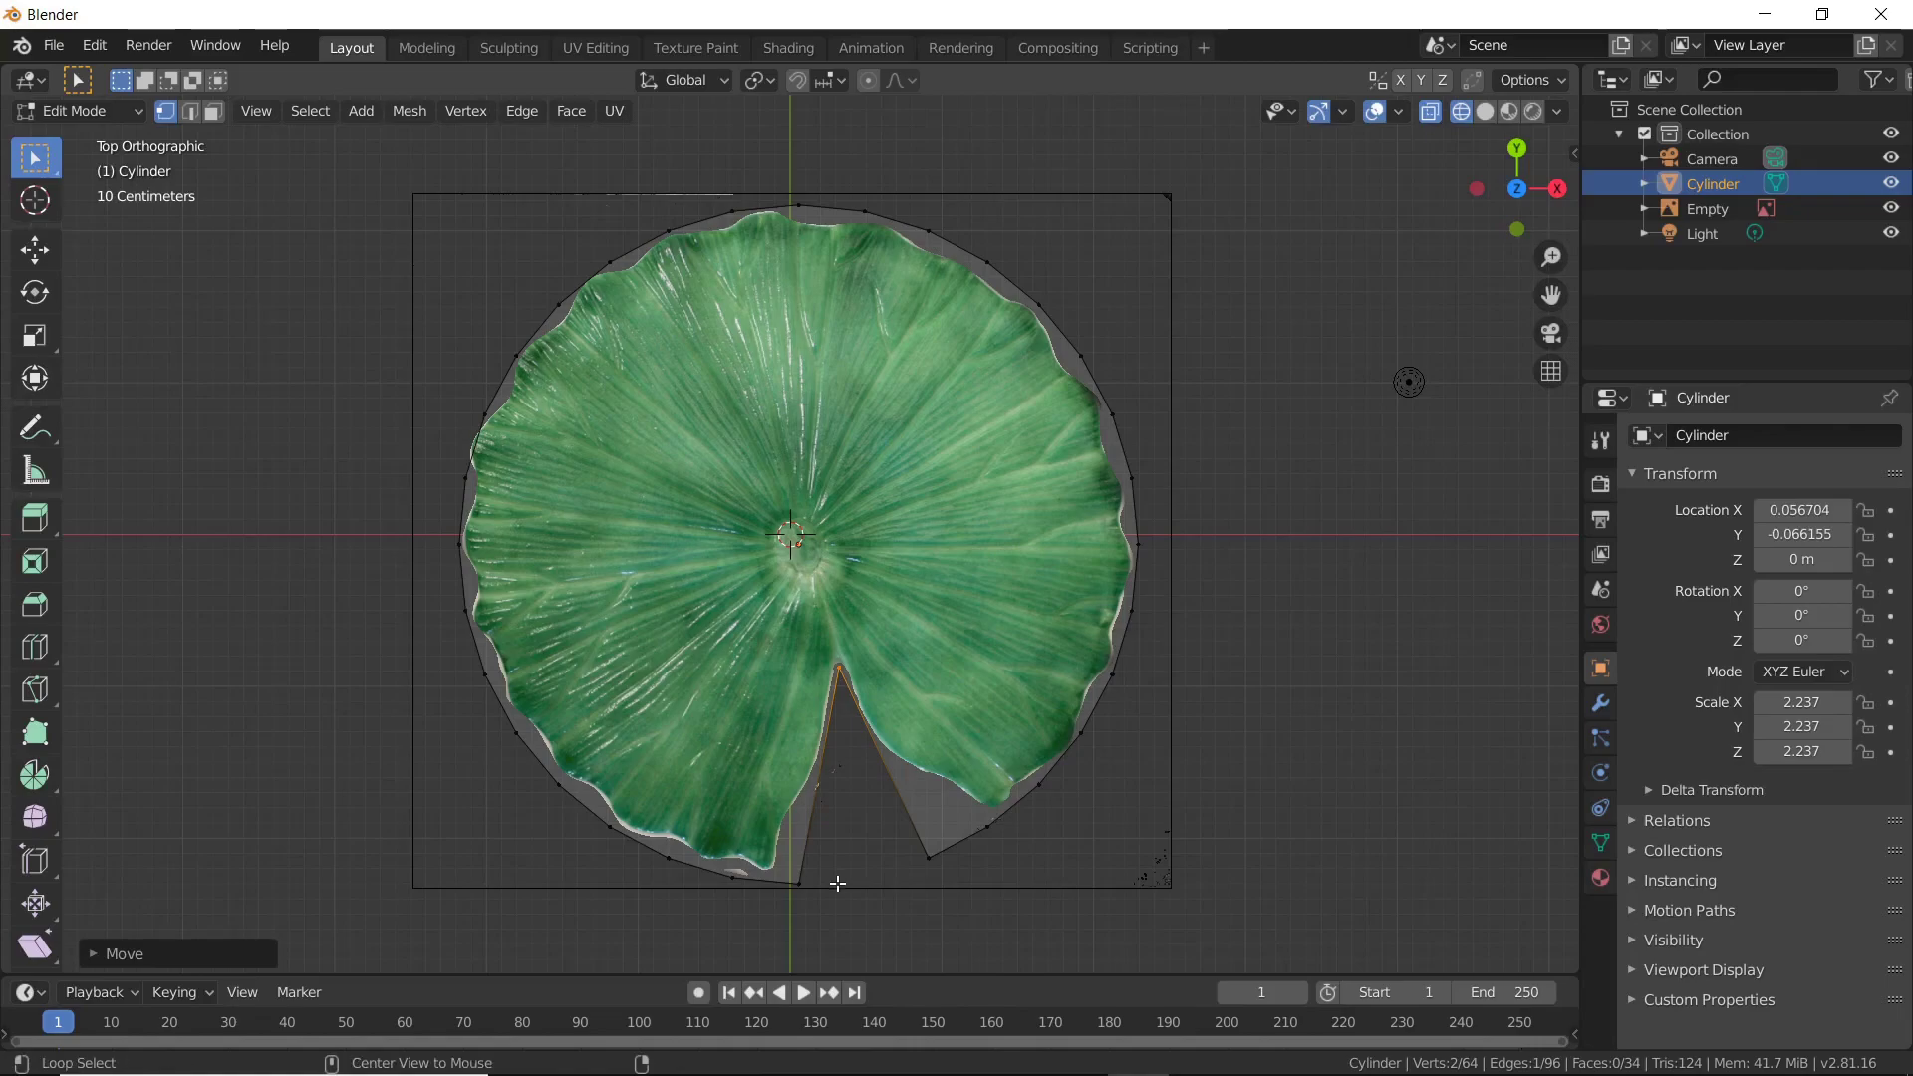
pyautogui.hotkey('alt', 'a')
pyautogui.press('c')
pyautogui.moveTo(940, 851); pyautogui.dragTo(926, 852)
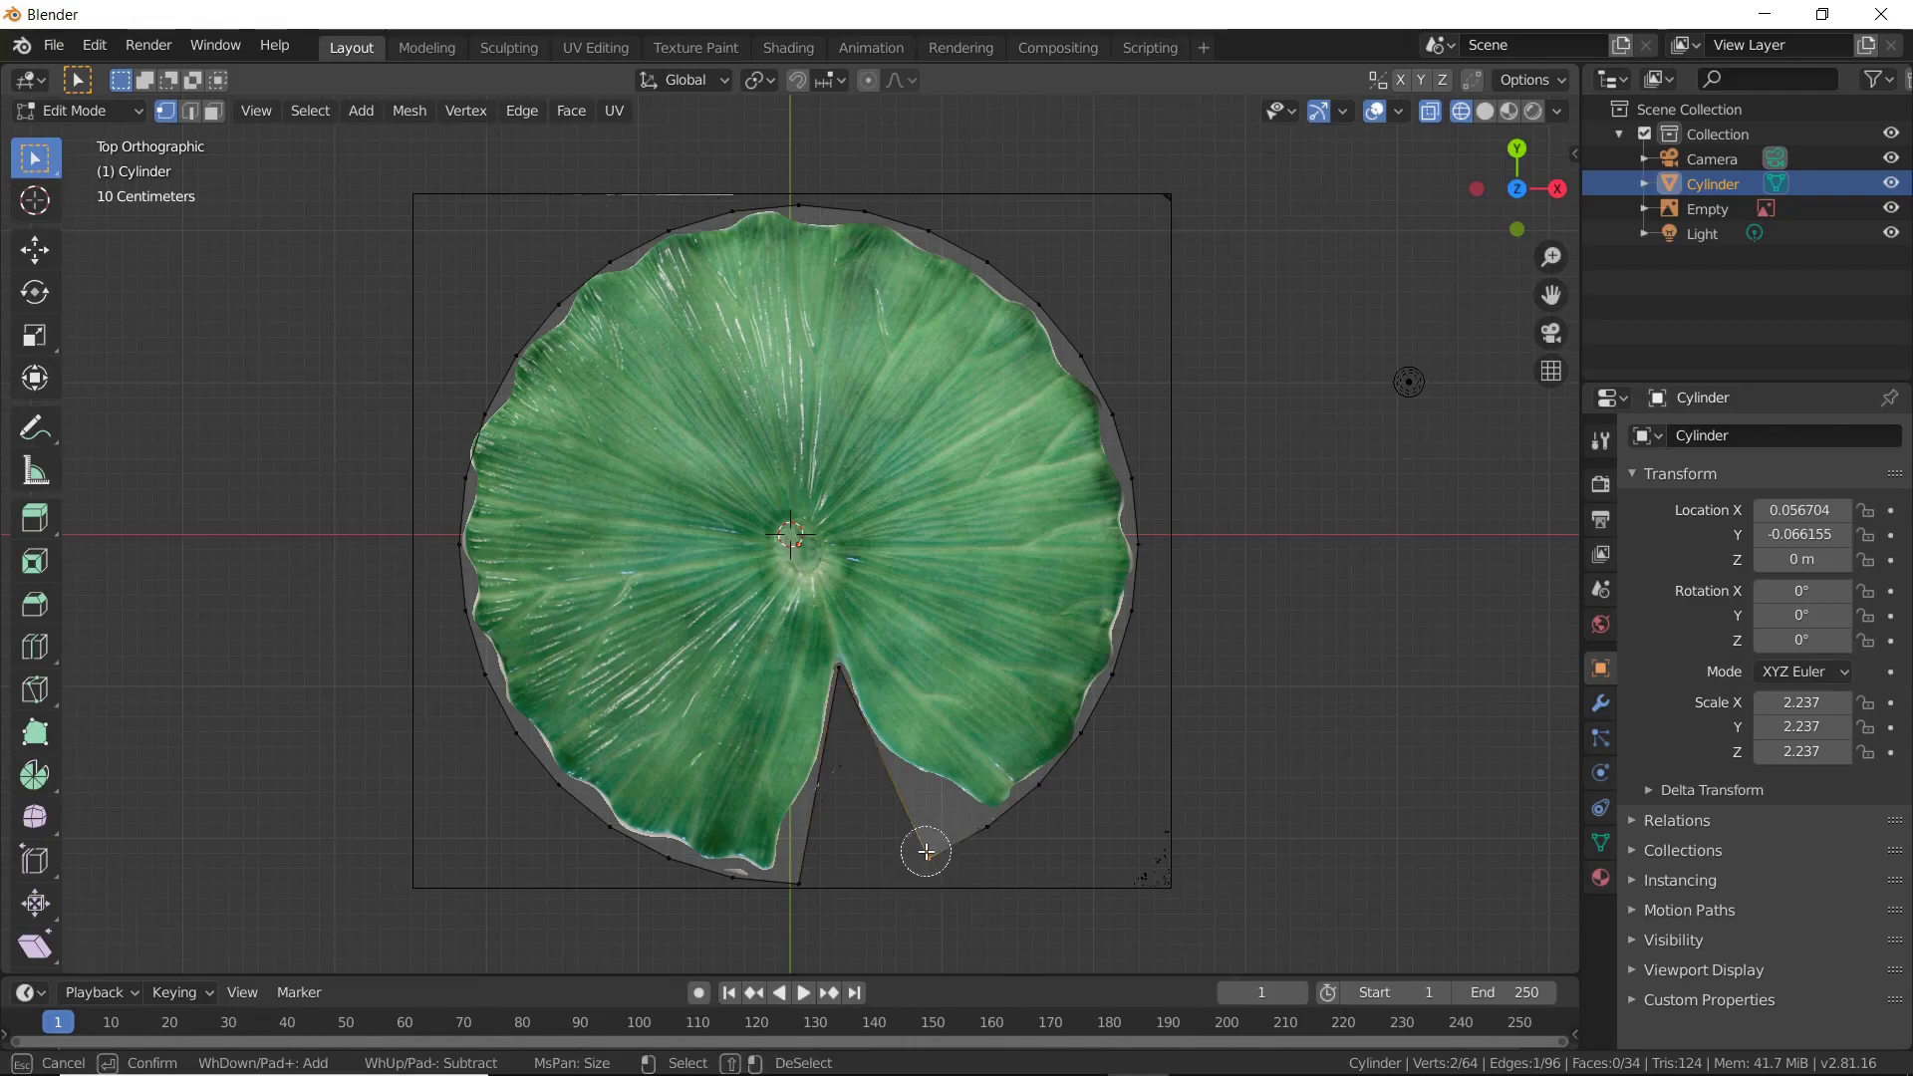
pyautogui.press('Escape')
pyautogui.press('g')
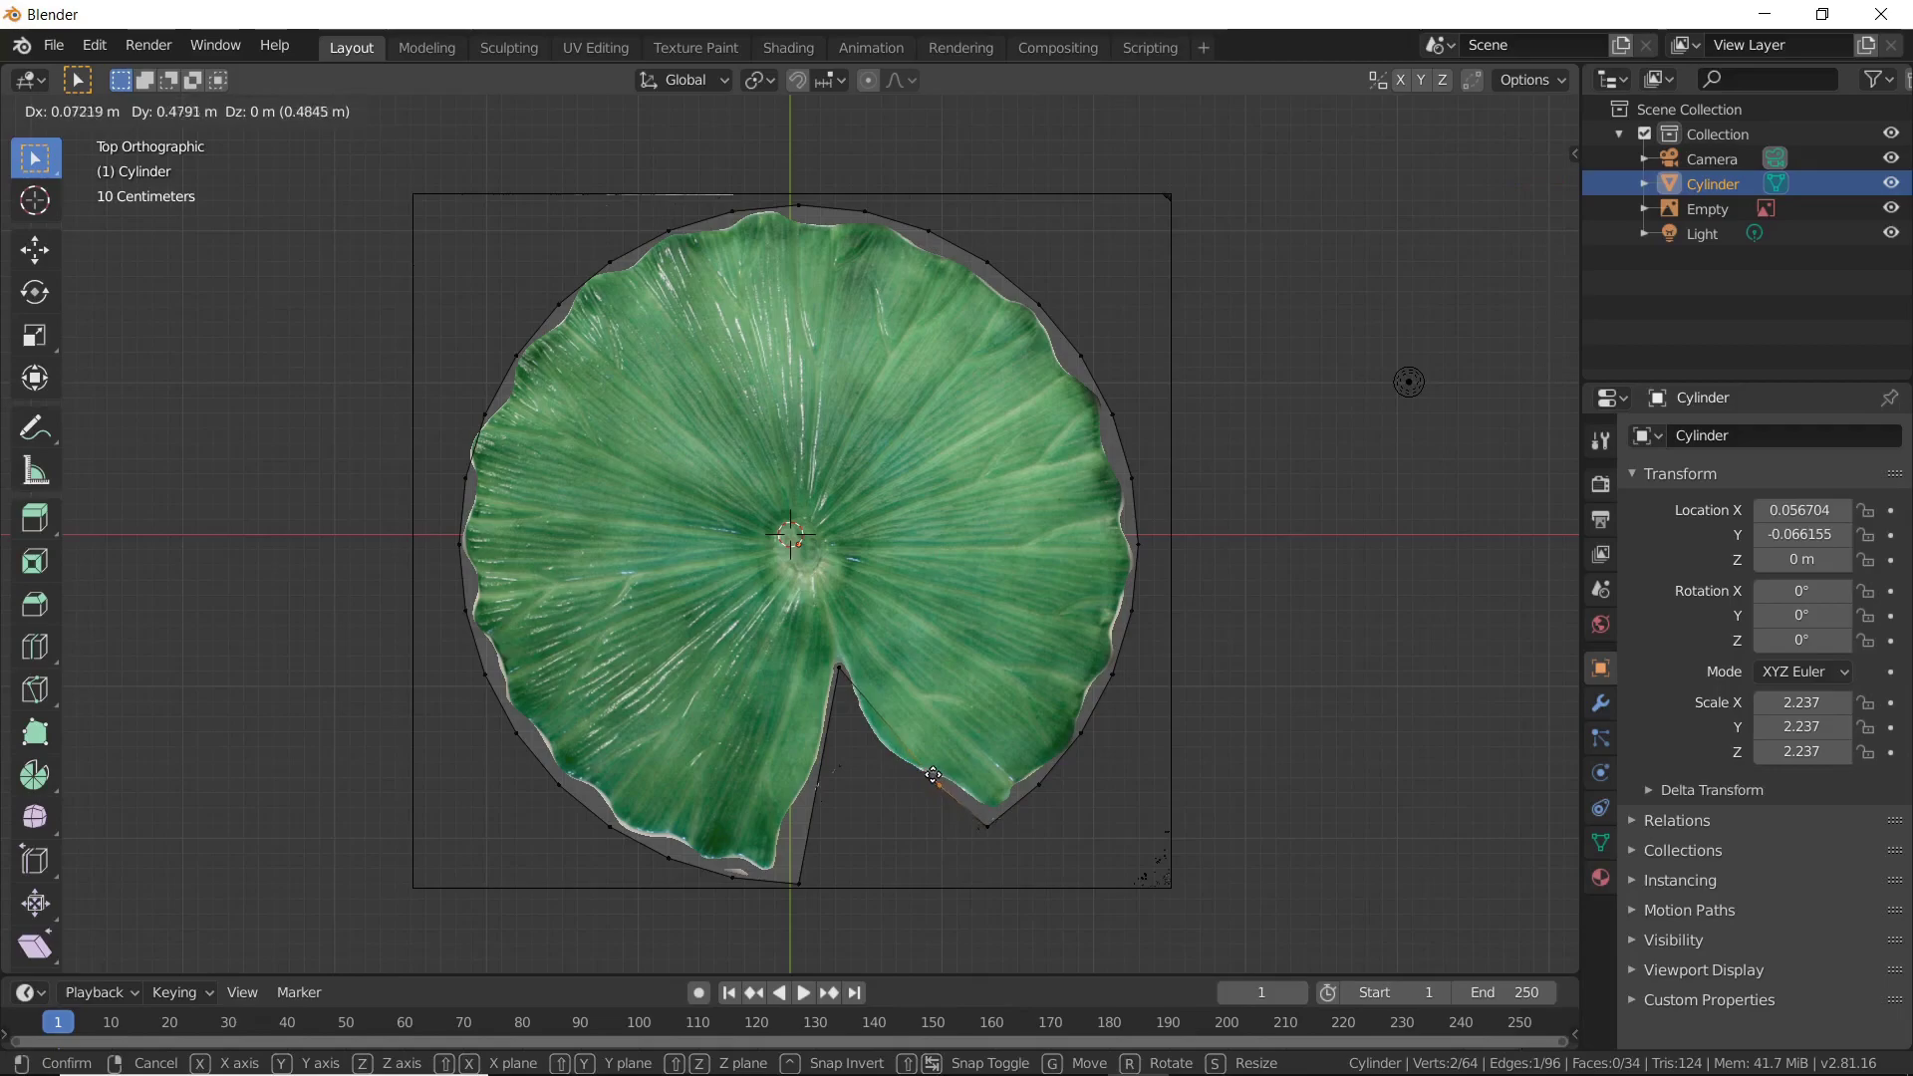
pyautogui.click(890, 754)
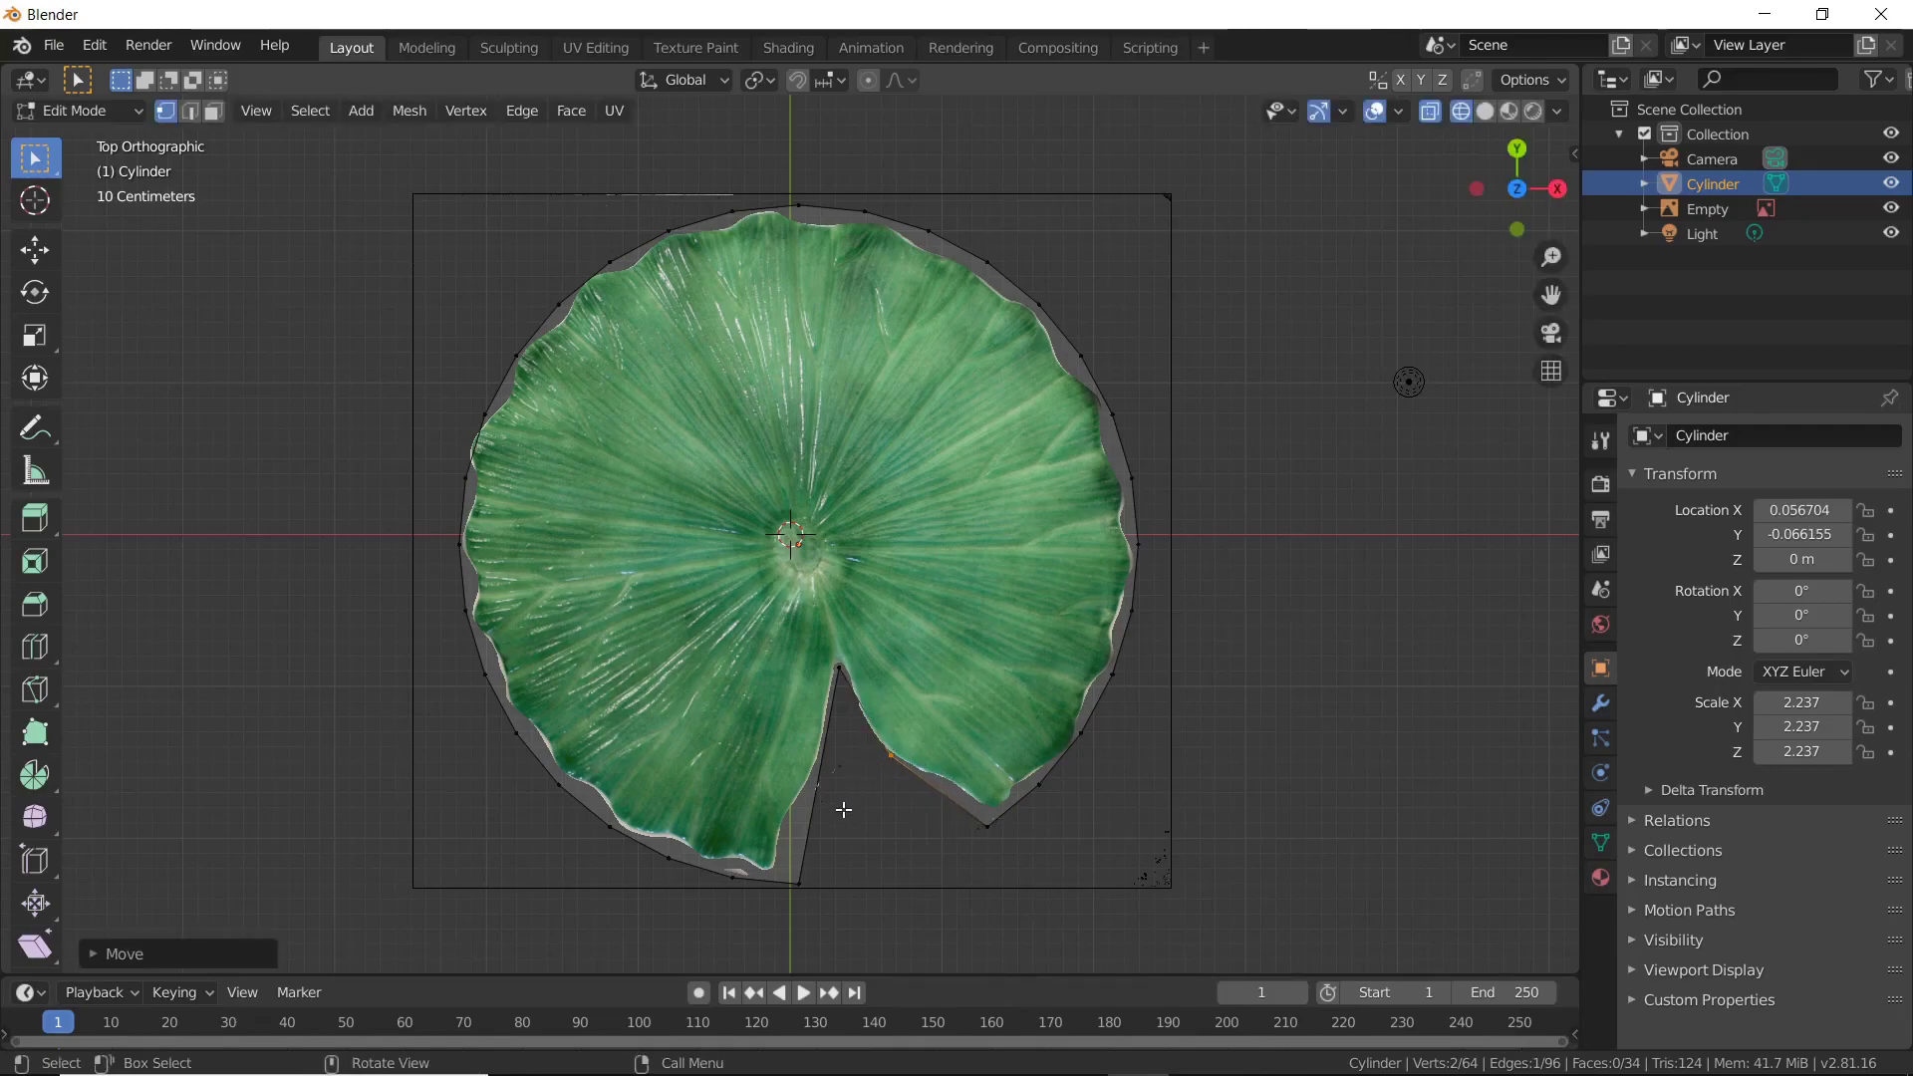
# Move the rim vertices at the notch's lower left corner onto the tip of the leaf's left lobe.
pyautogui.hotkey('alt', 'a')
pyautogui.press('c')
pyautogui.click(798, 875)
pyautogui.press('Escape')
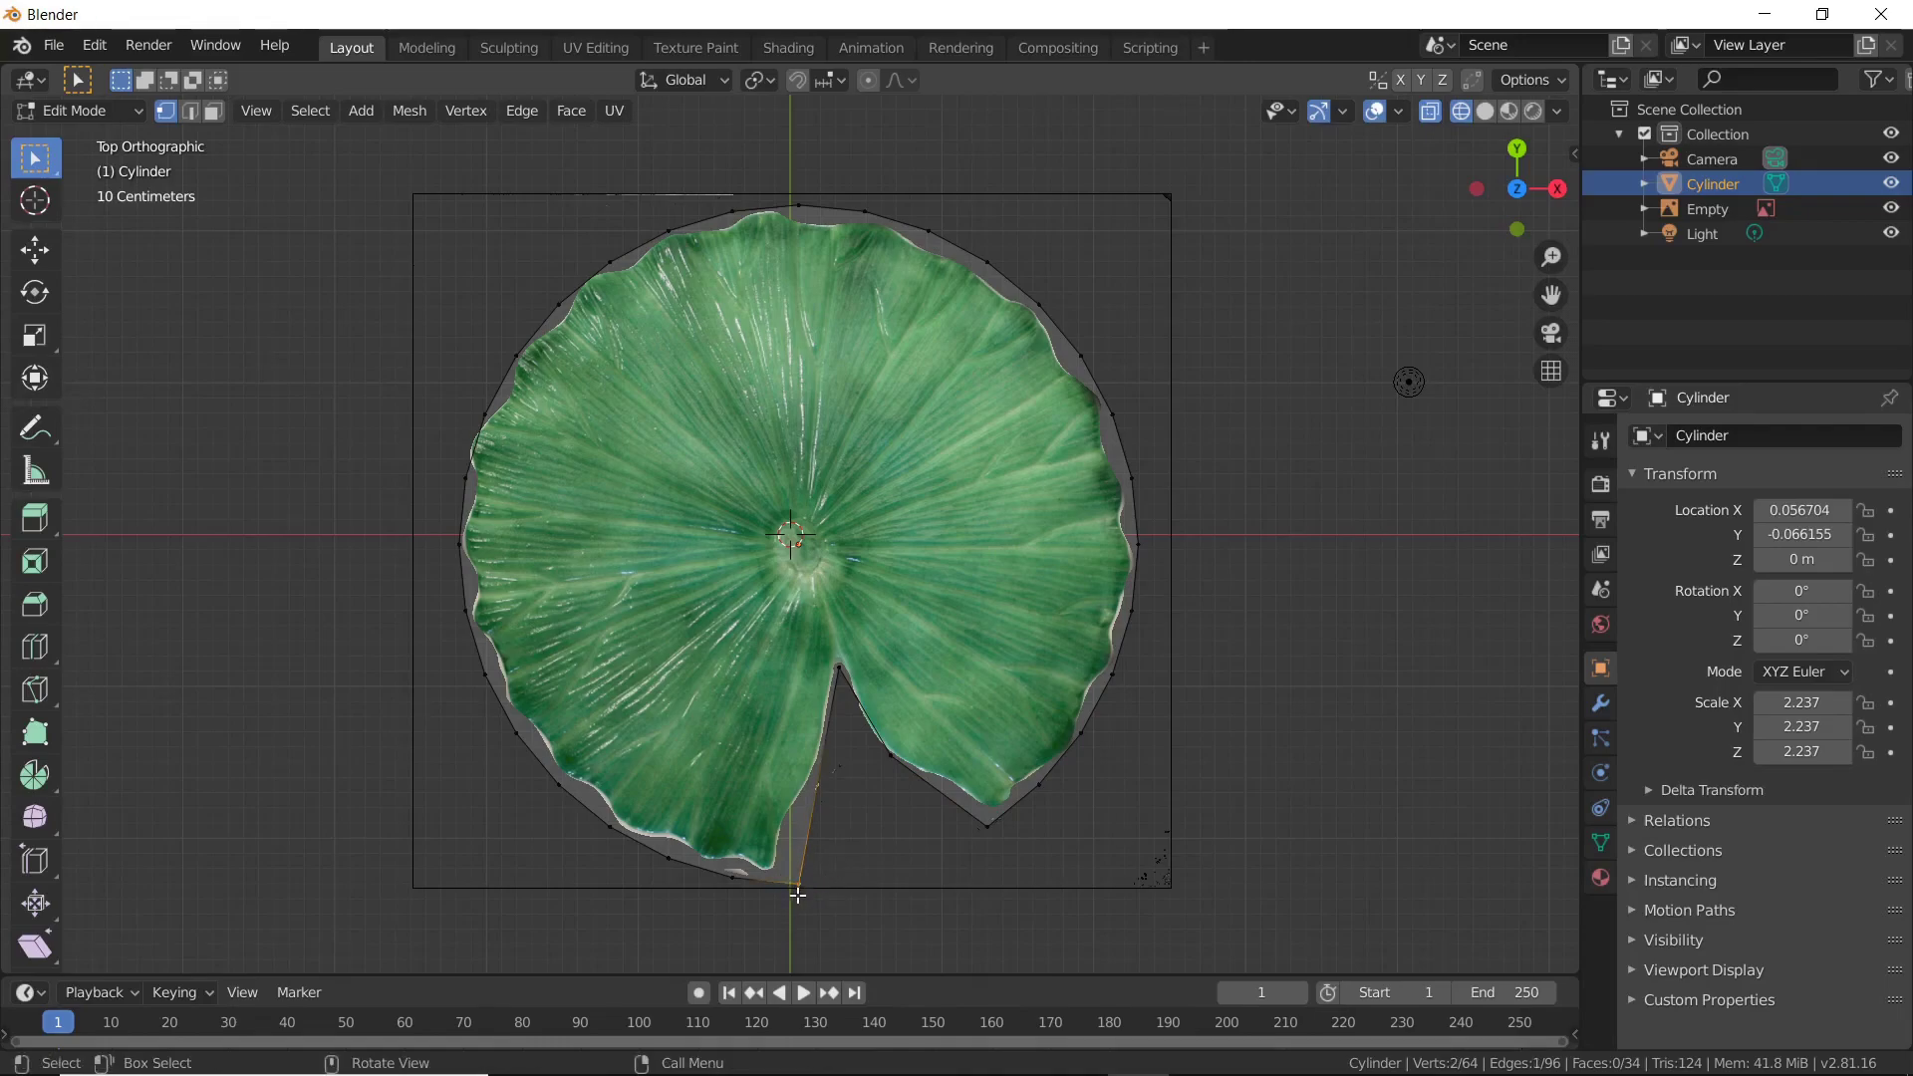
pyautogui.moveTo(867, 897); pyautogui.dragTo(995, 667, button='middle')
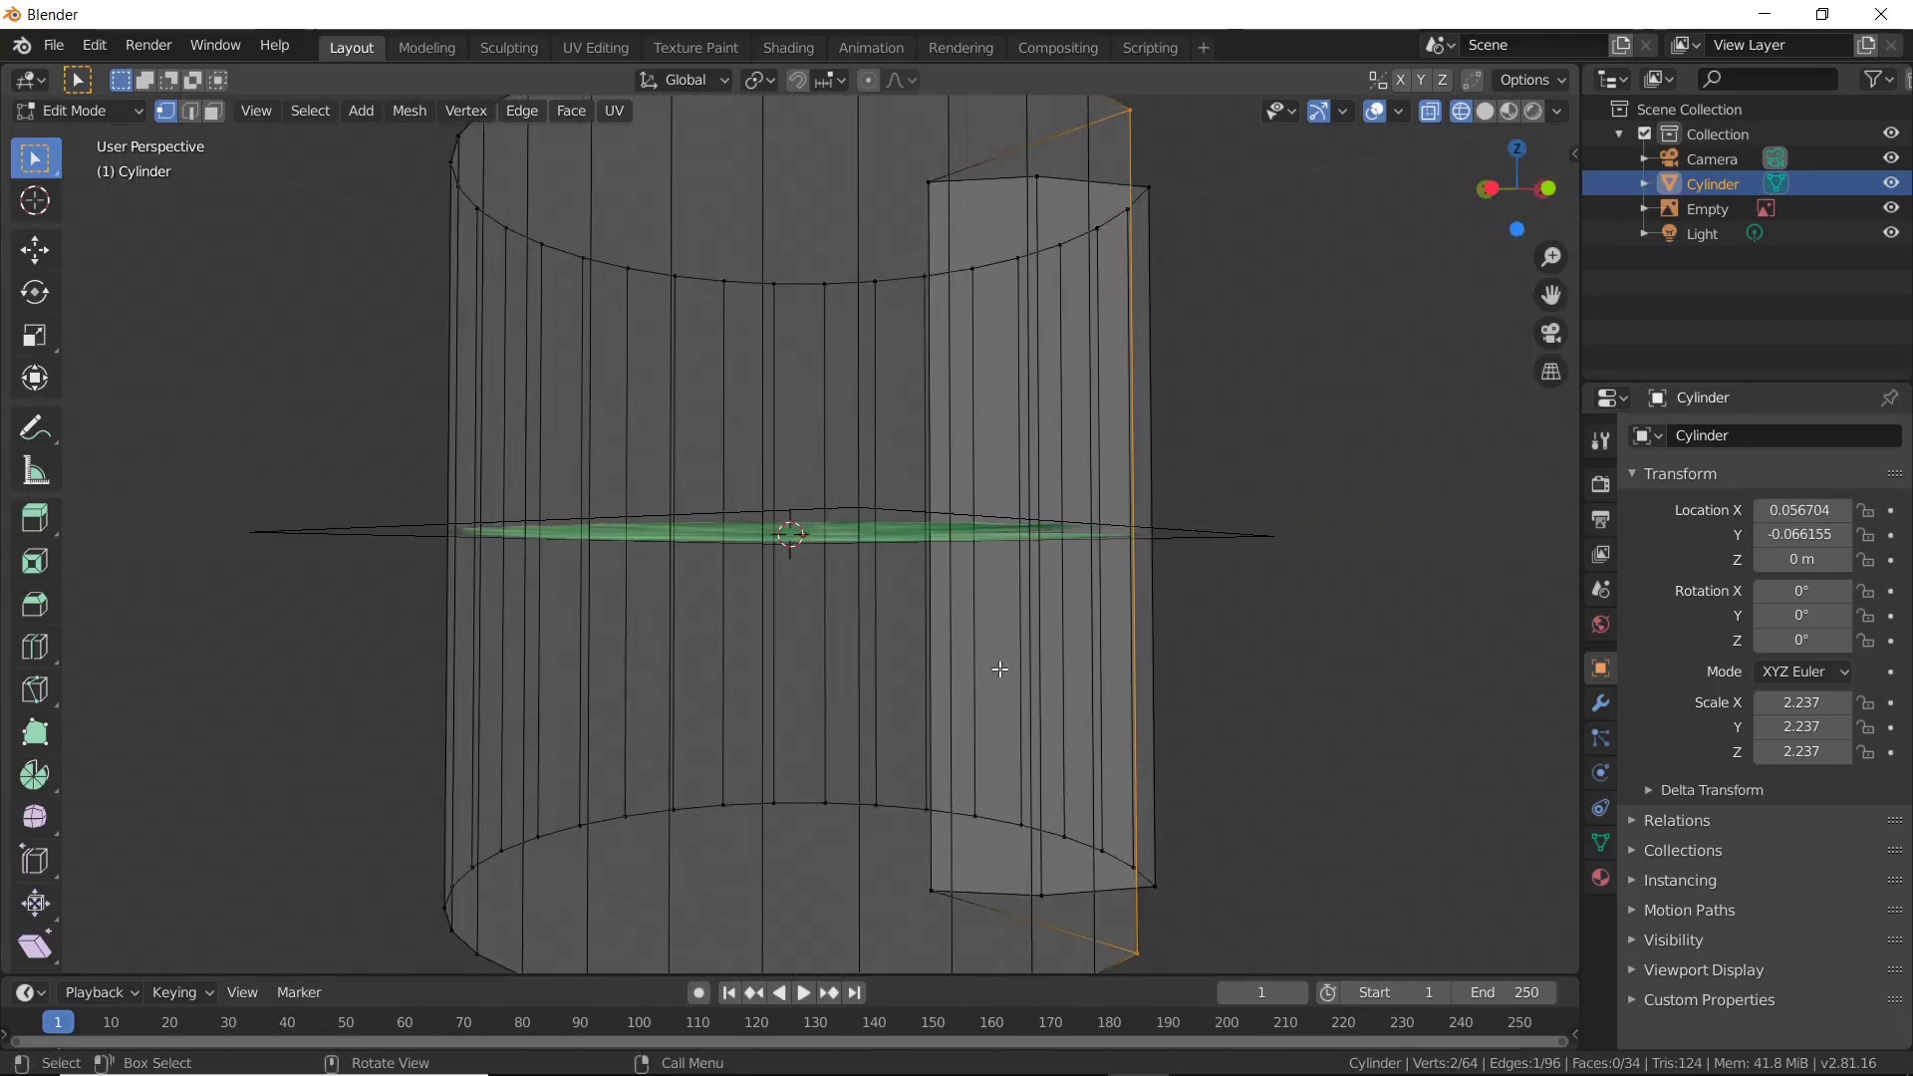
pyautogui.scroll(-4, 1040, 717)
pyautogui.moveTo(1042, 504); pyautogui.dragTo(954, 630, button='middle')
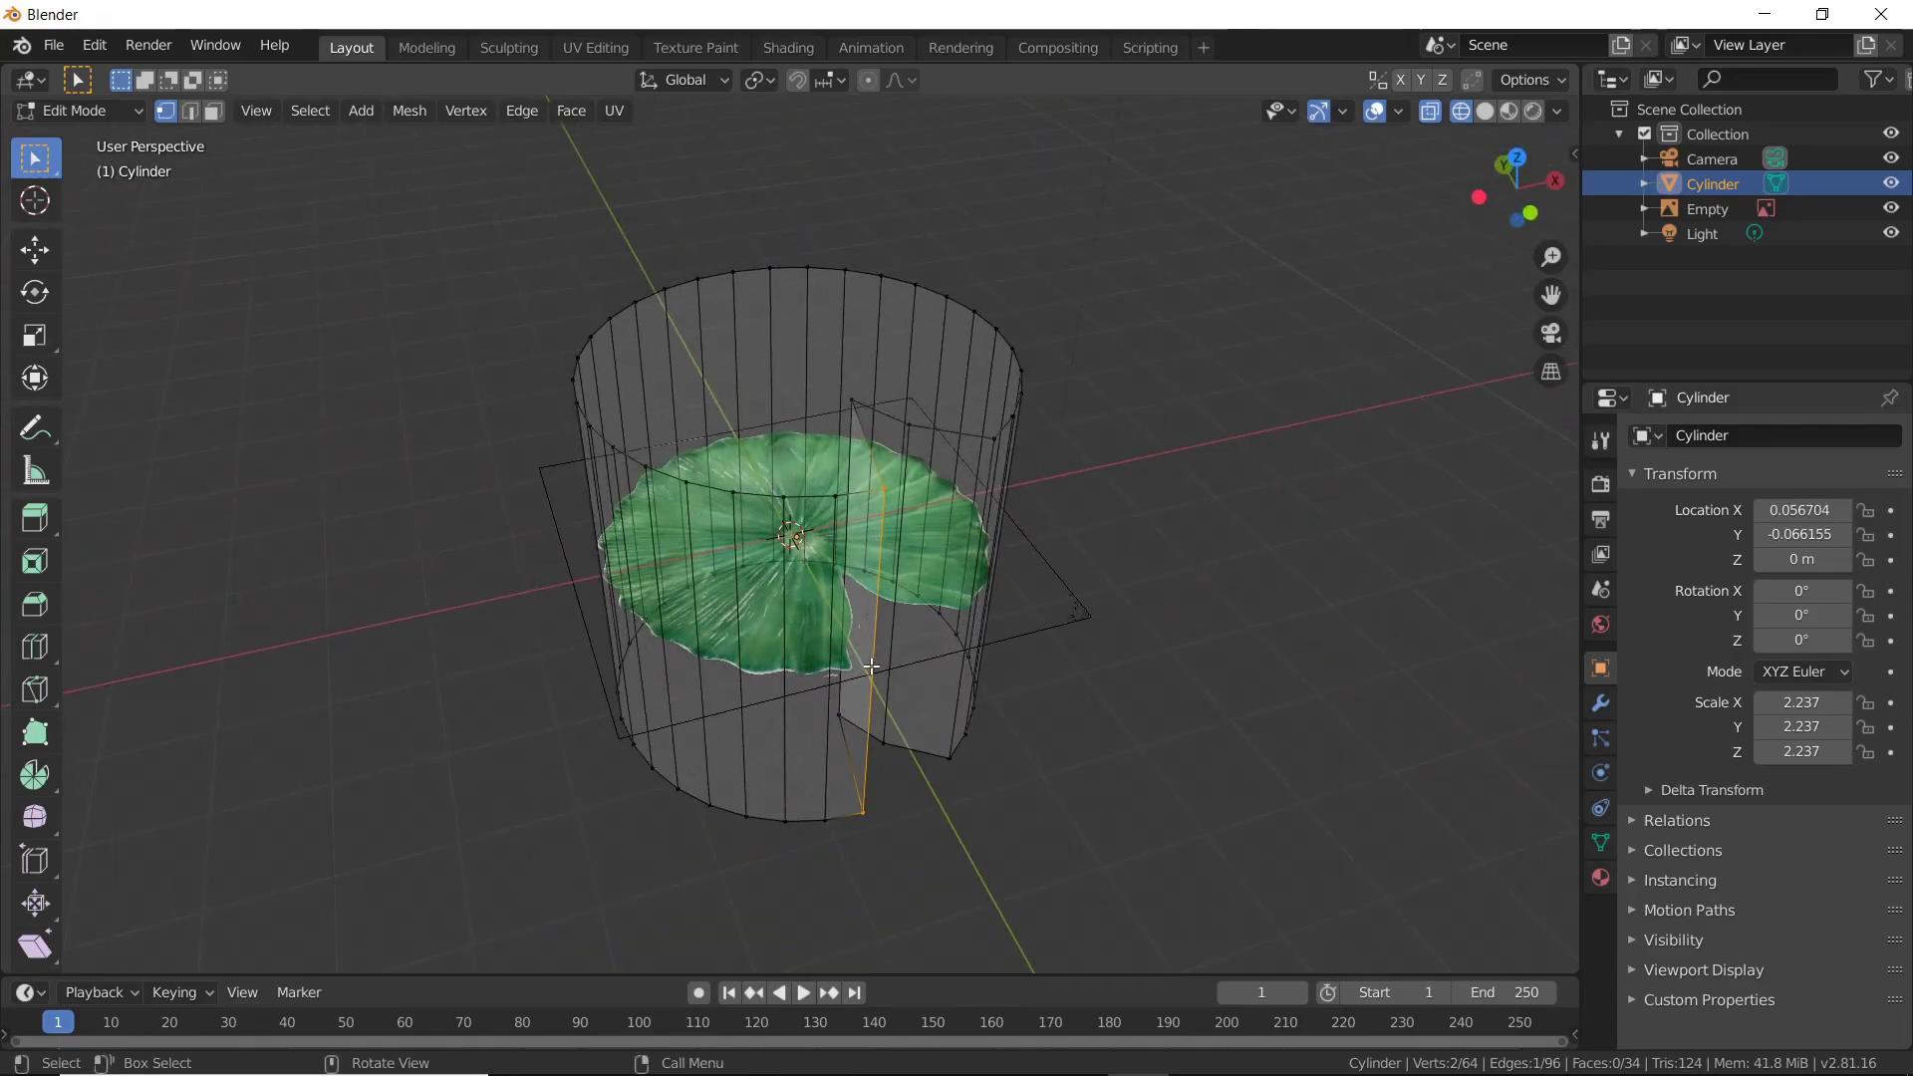
pyautogui.press('KP_7')
pyautogui.scroll(2, 766, 723)
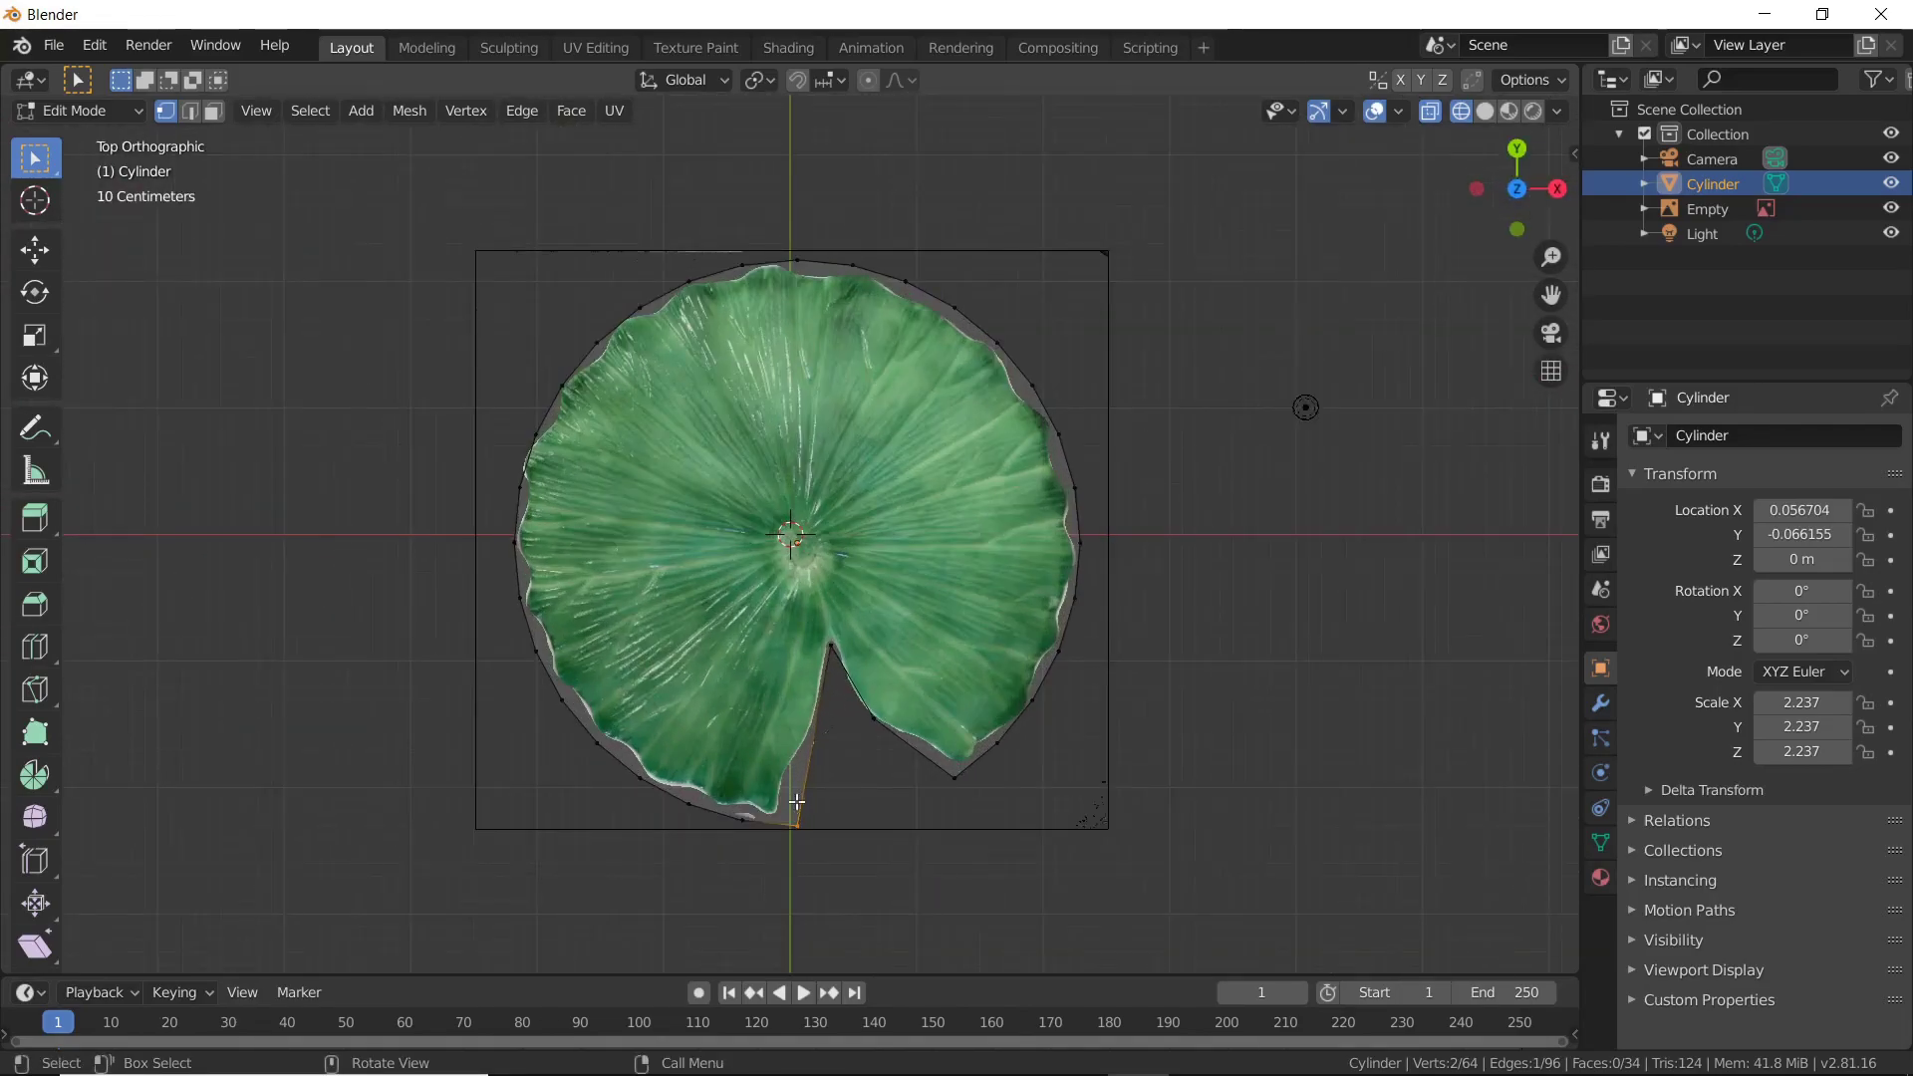
pyautogui.press('g')
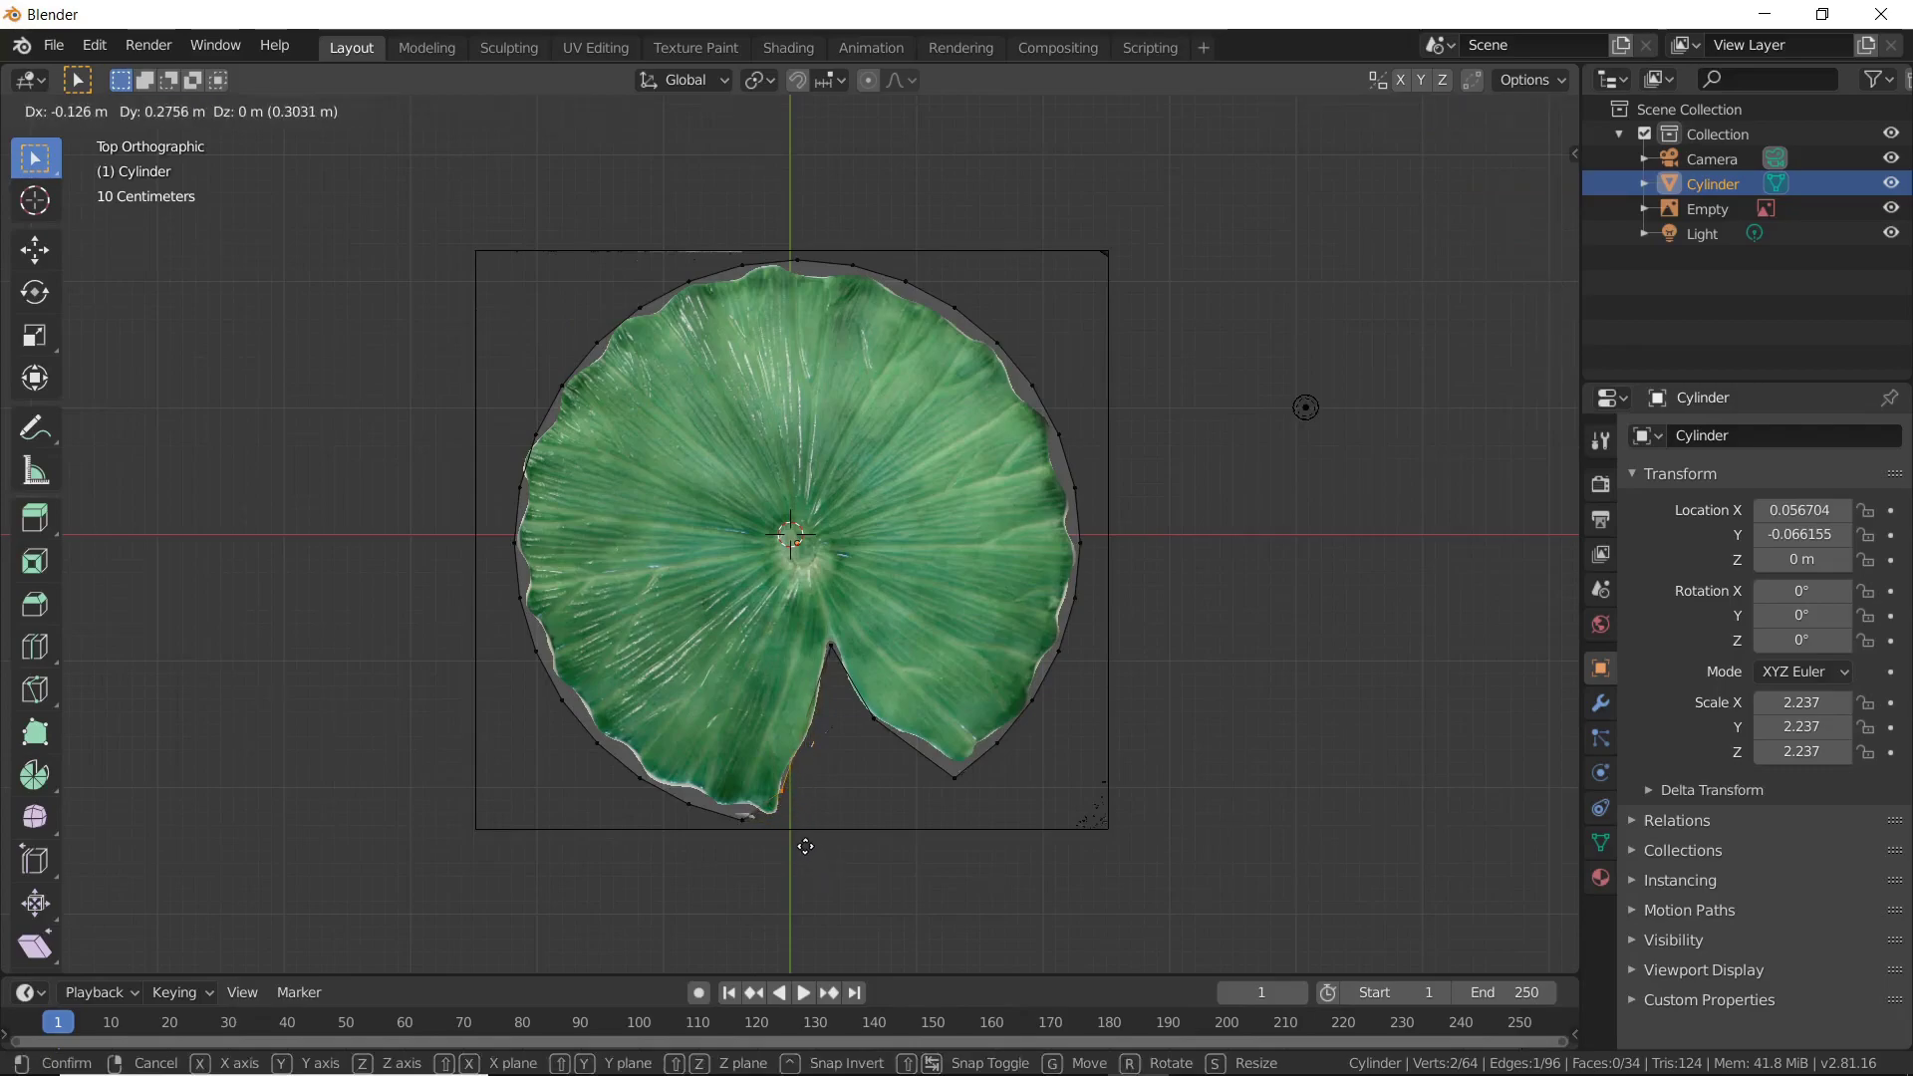
pyautogui.click(799, 865)
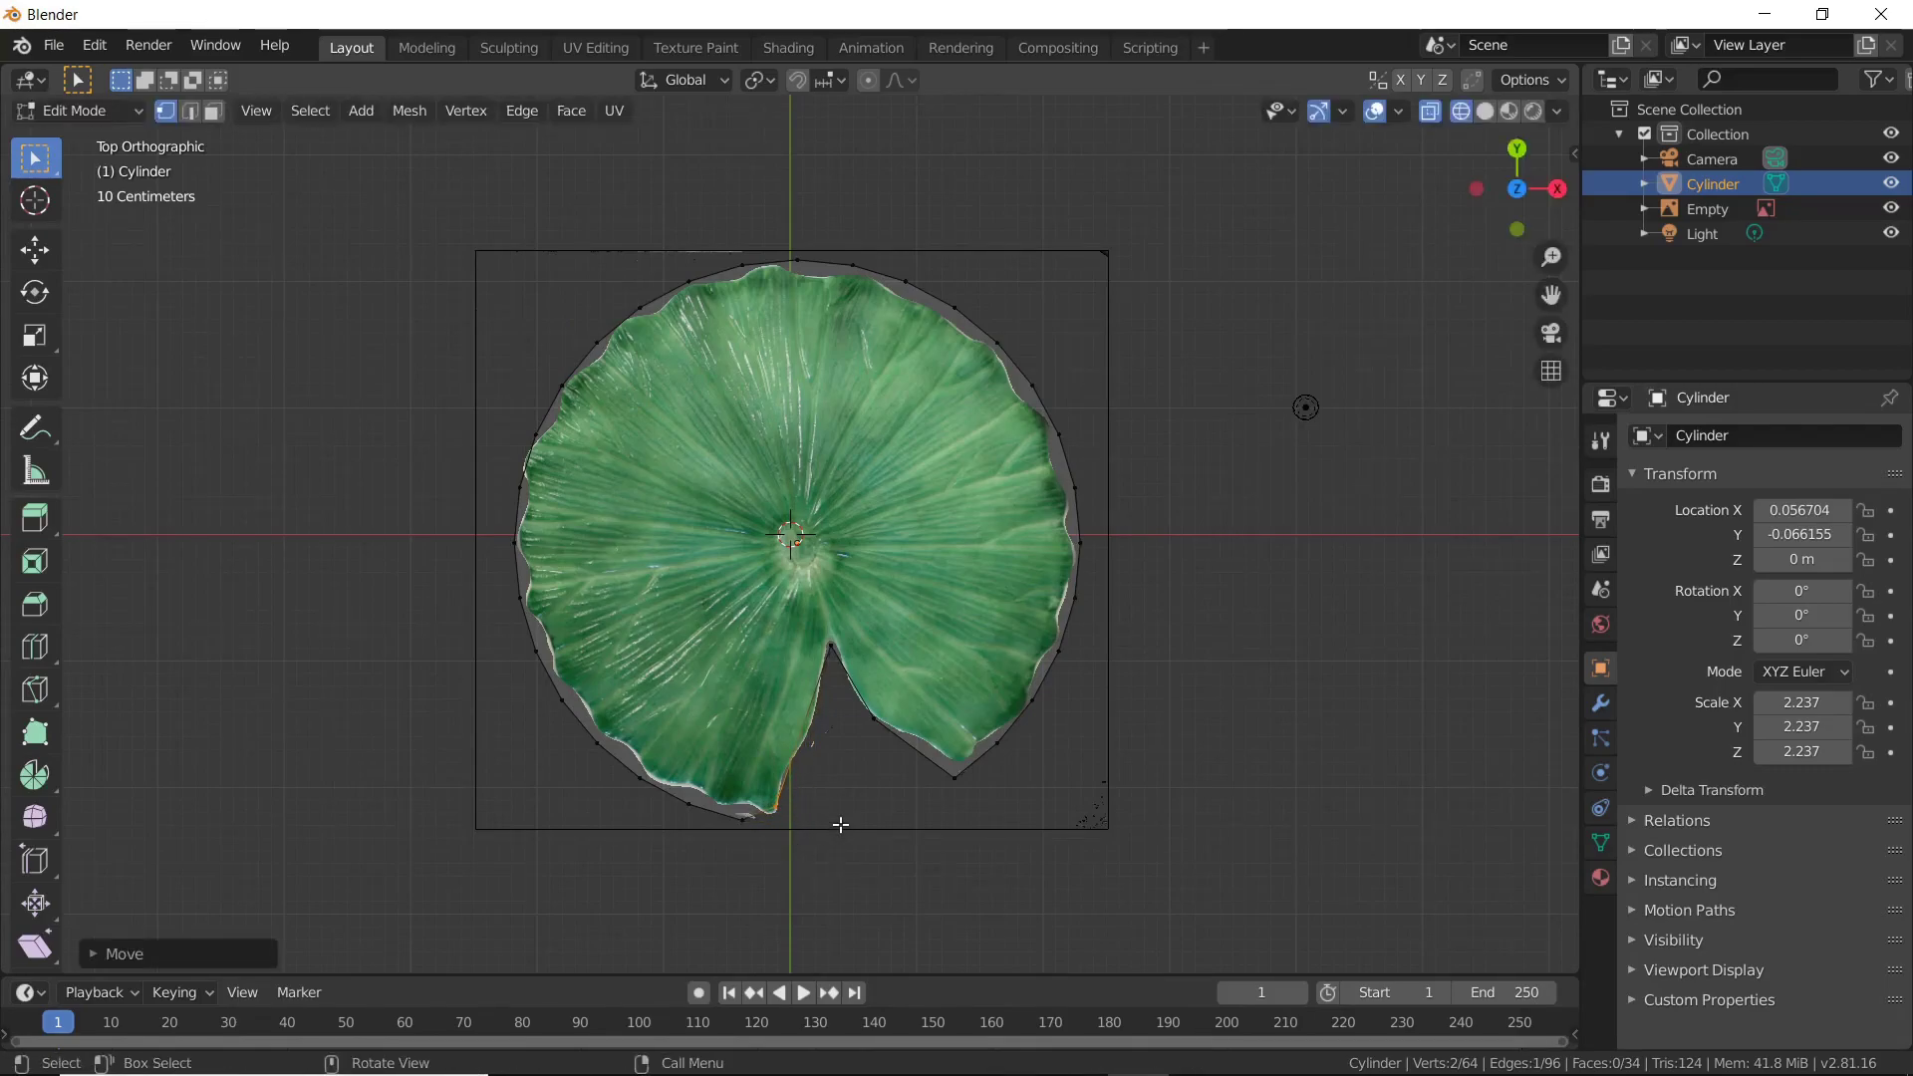
# Move the rim vertices at the notch's lower right corner onto the tip of the leaf's right lobe.
pyautogui.click(840, 825)
pyautogui.moveTo(987, 807); pyautogui.dragTo(946, 778)
pyautogui.press('g')
pyautogui.click(961, 766)
# Switch to solid shading and, in Object Mode, flatten the cylinder to a Z scale of about 0.102.
pyautogui.press('z')
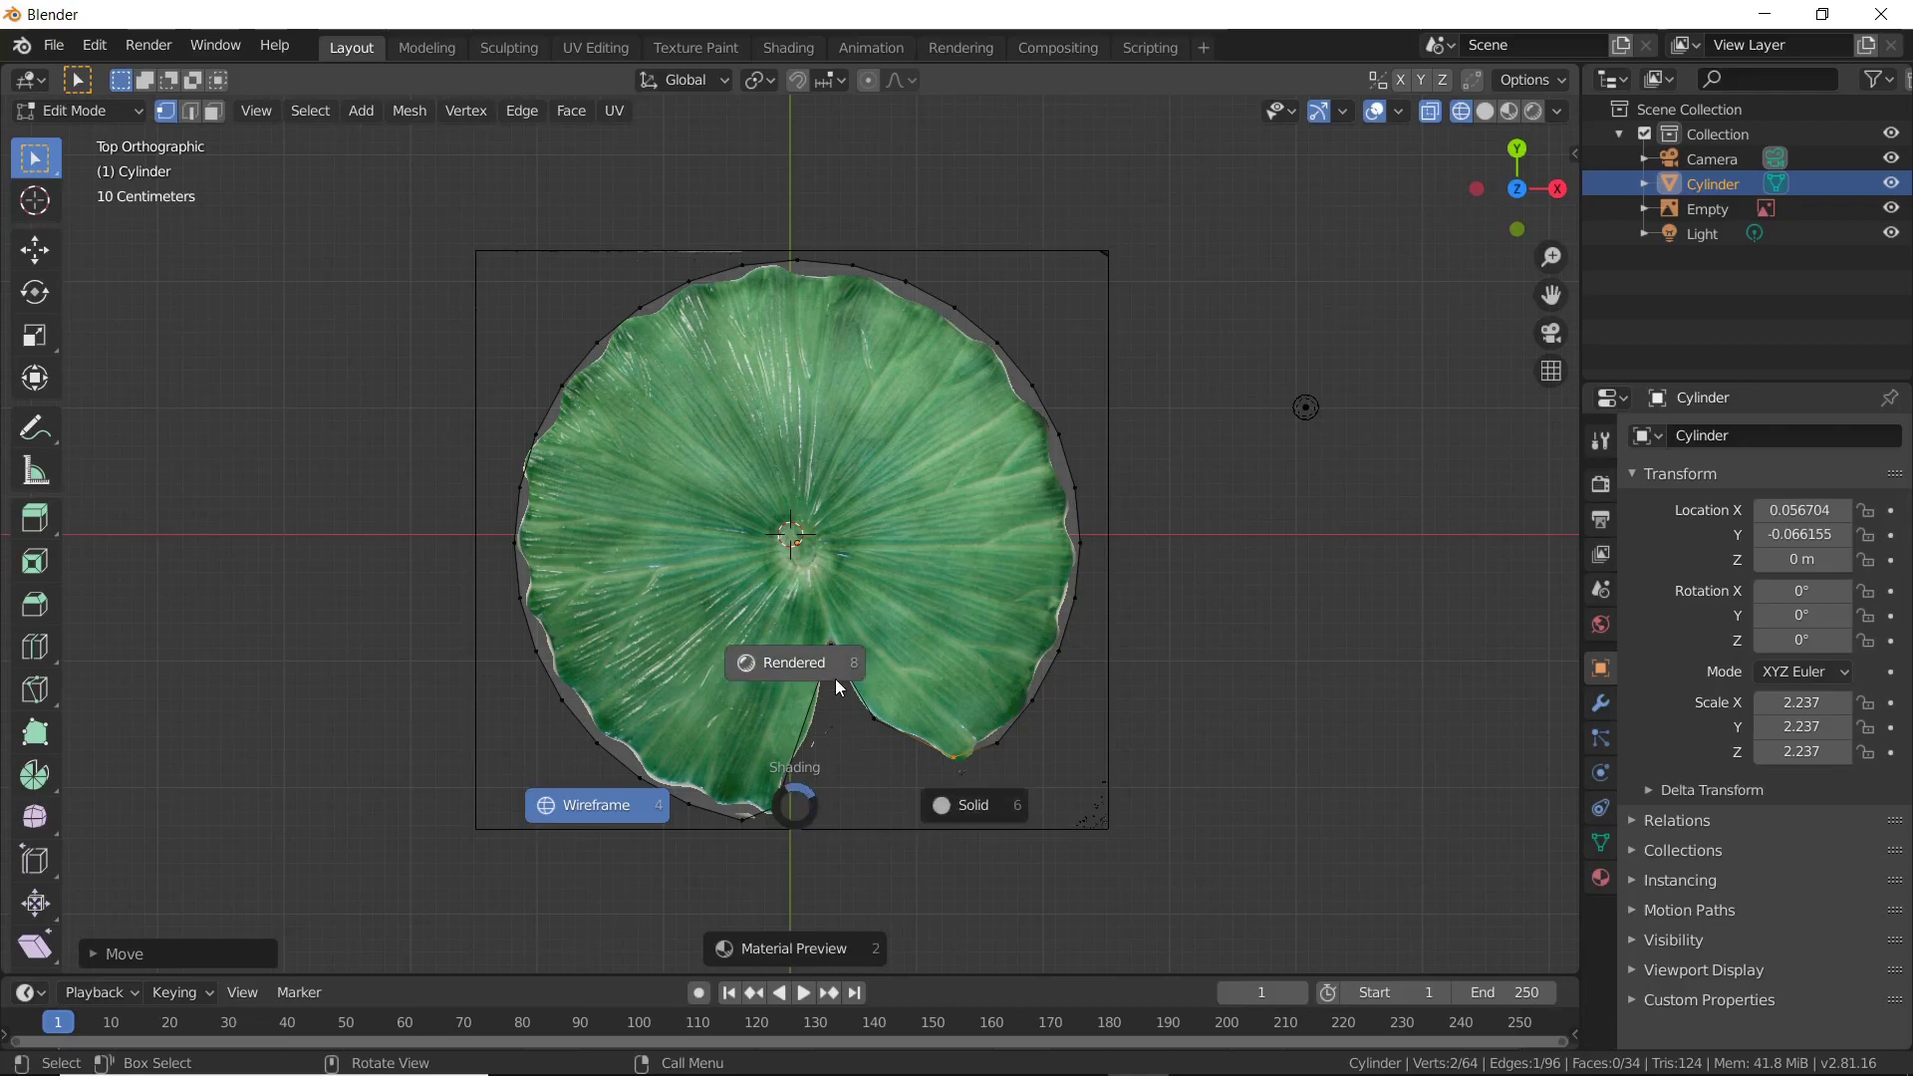
pyautogui.click(842, 795)
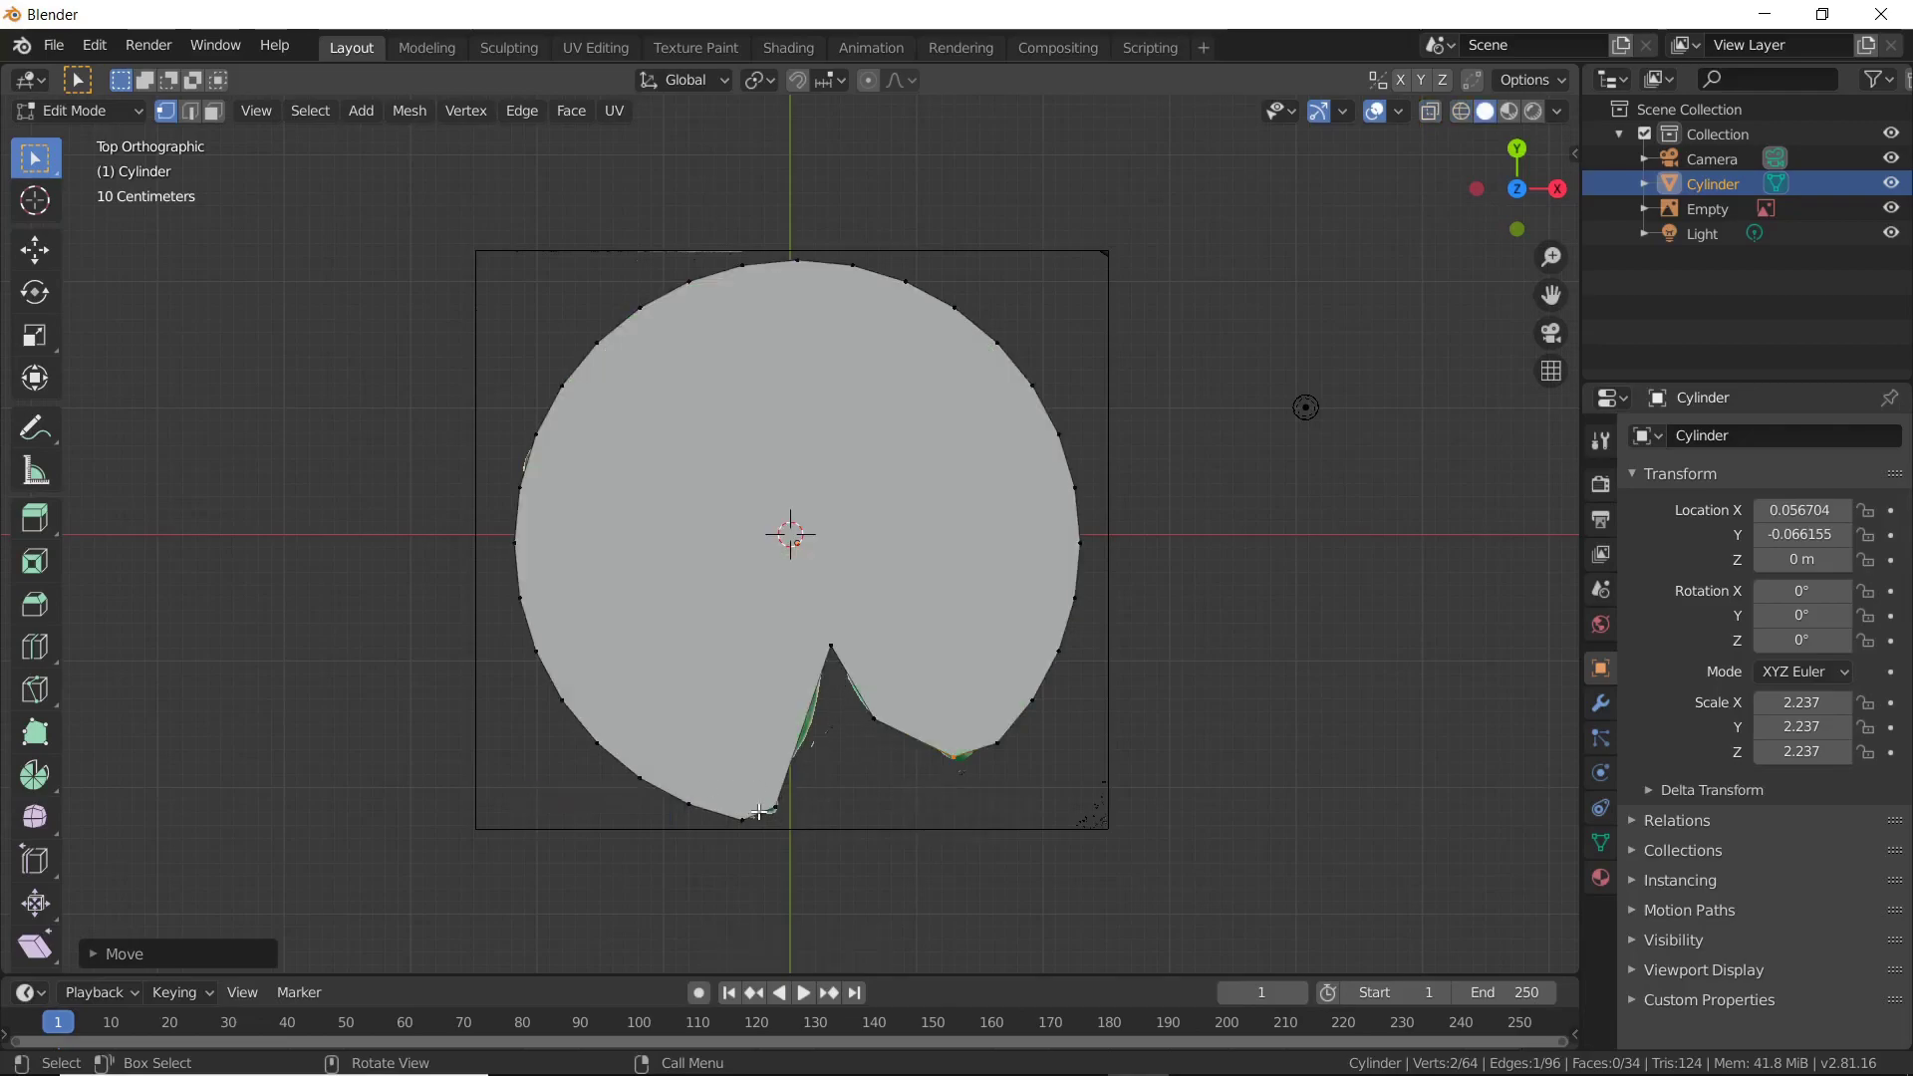
pyautogui.scroll(4, 760, 812)
pyautogui.moveTo(792, 828); pyautogui.dragTo(913, 726, button='middle')
pyautogui.scroll(-3, 868, 688)
pyautogui.press('Tab')
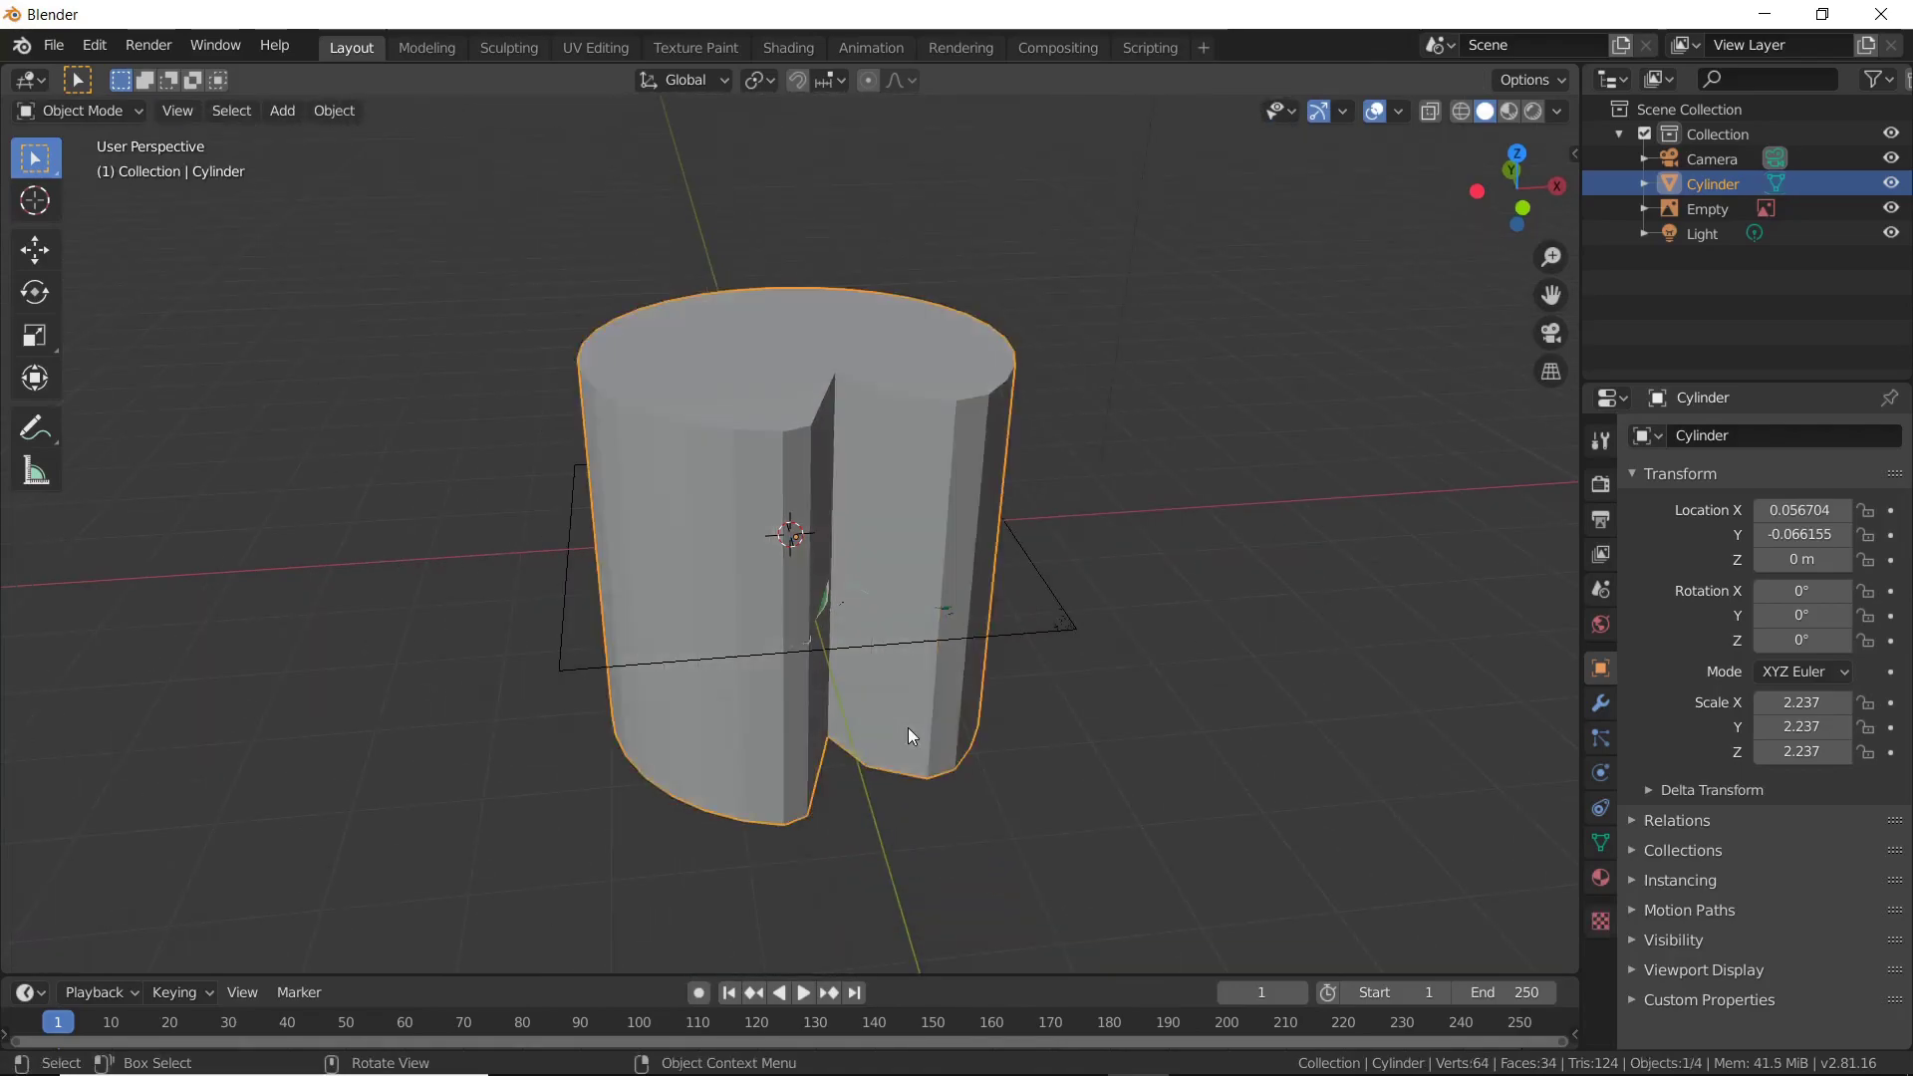
pyautogui.press('s')
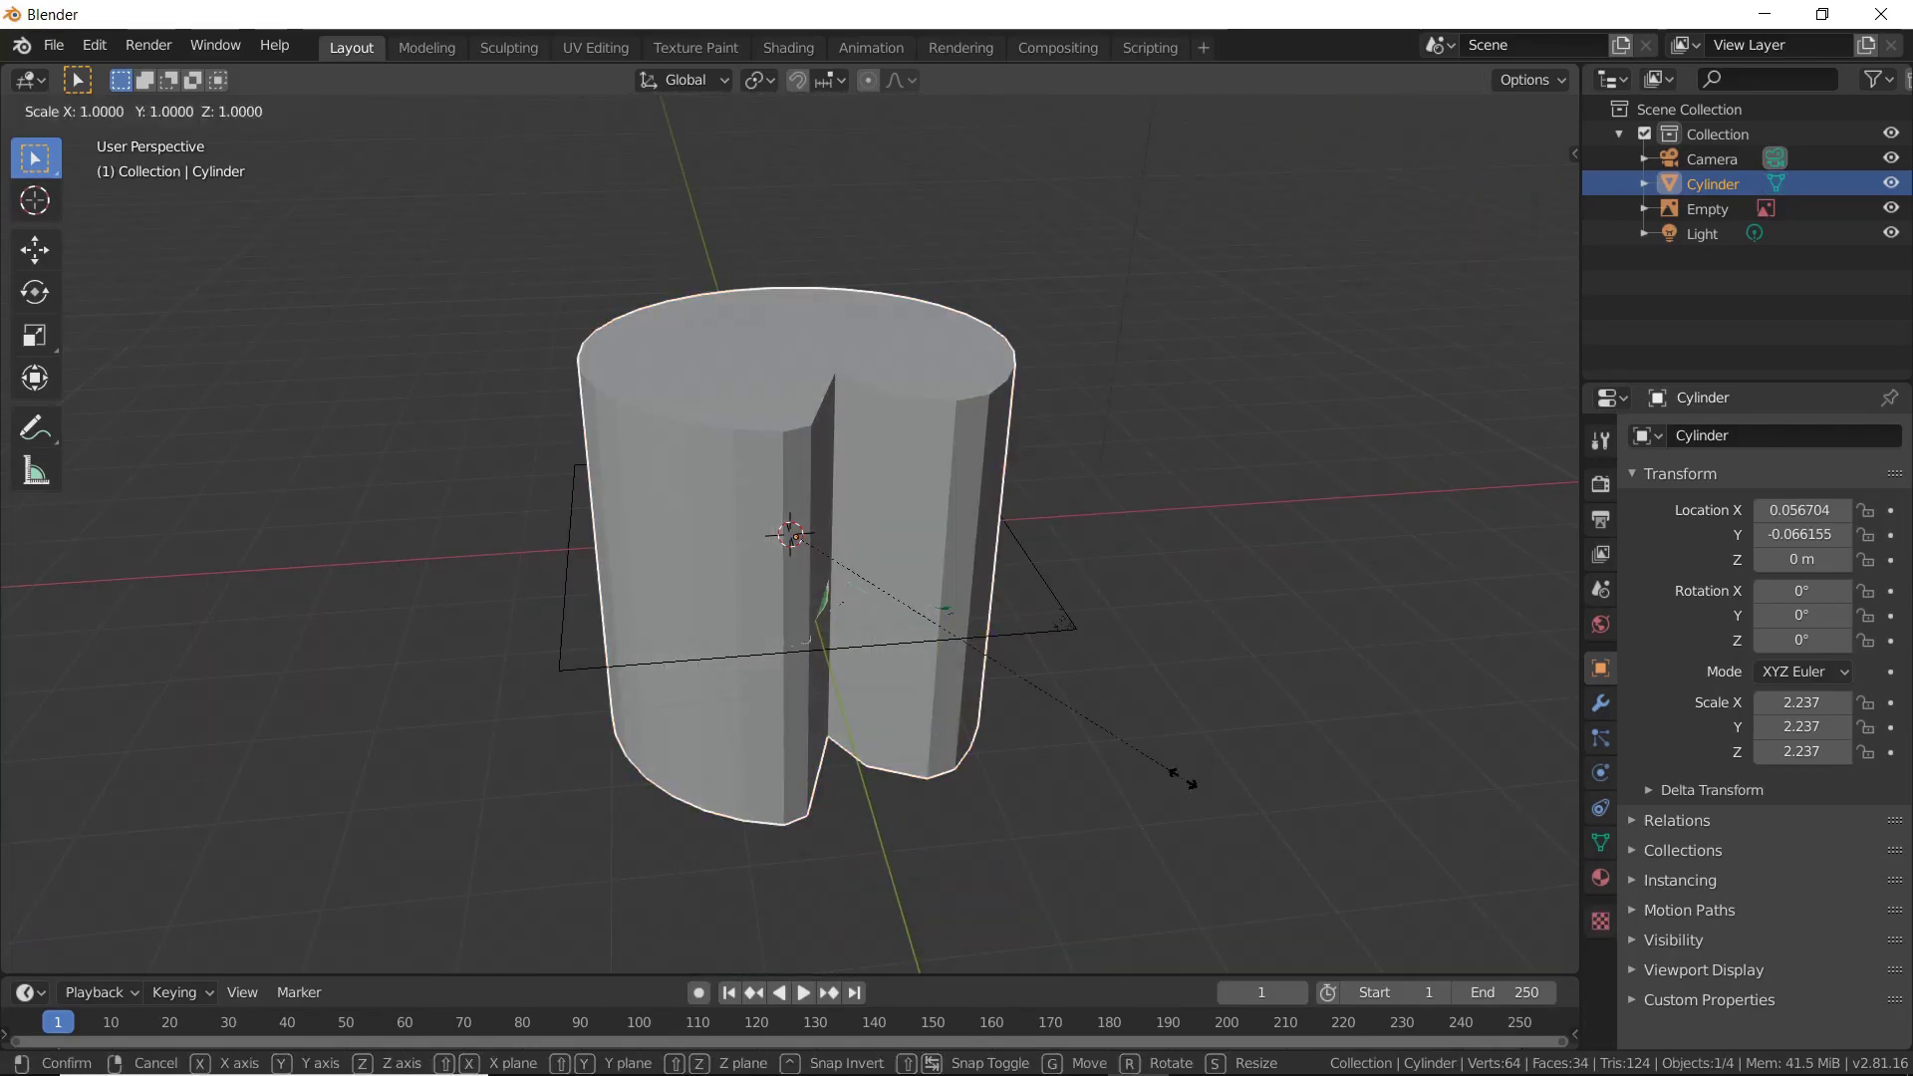
pyautogui.press('z')
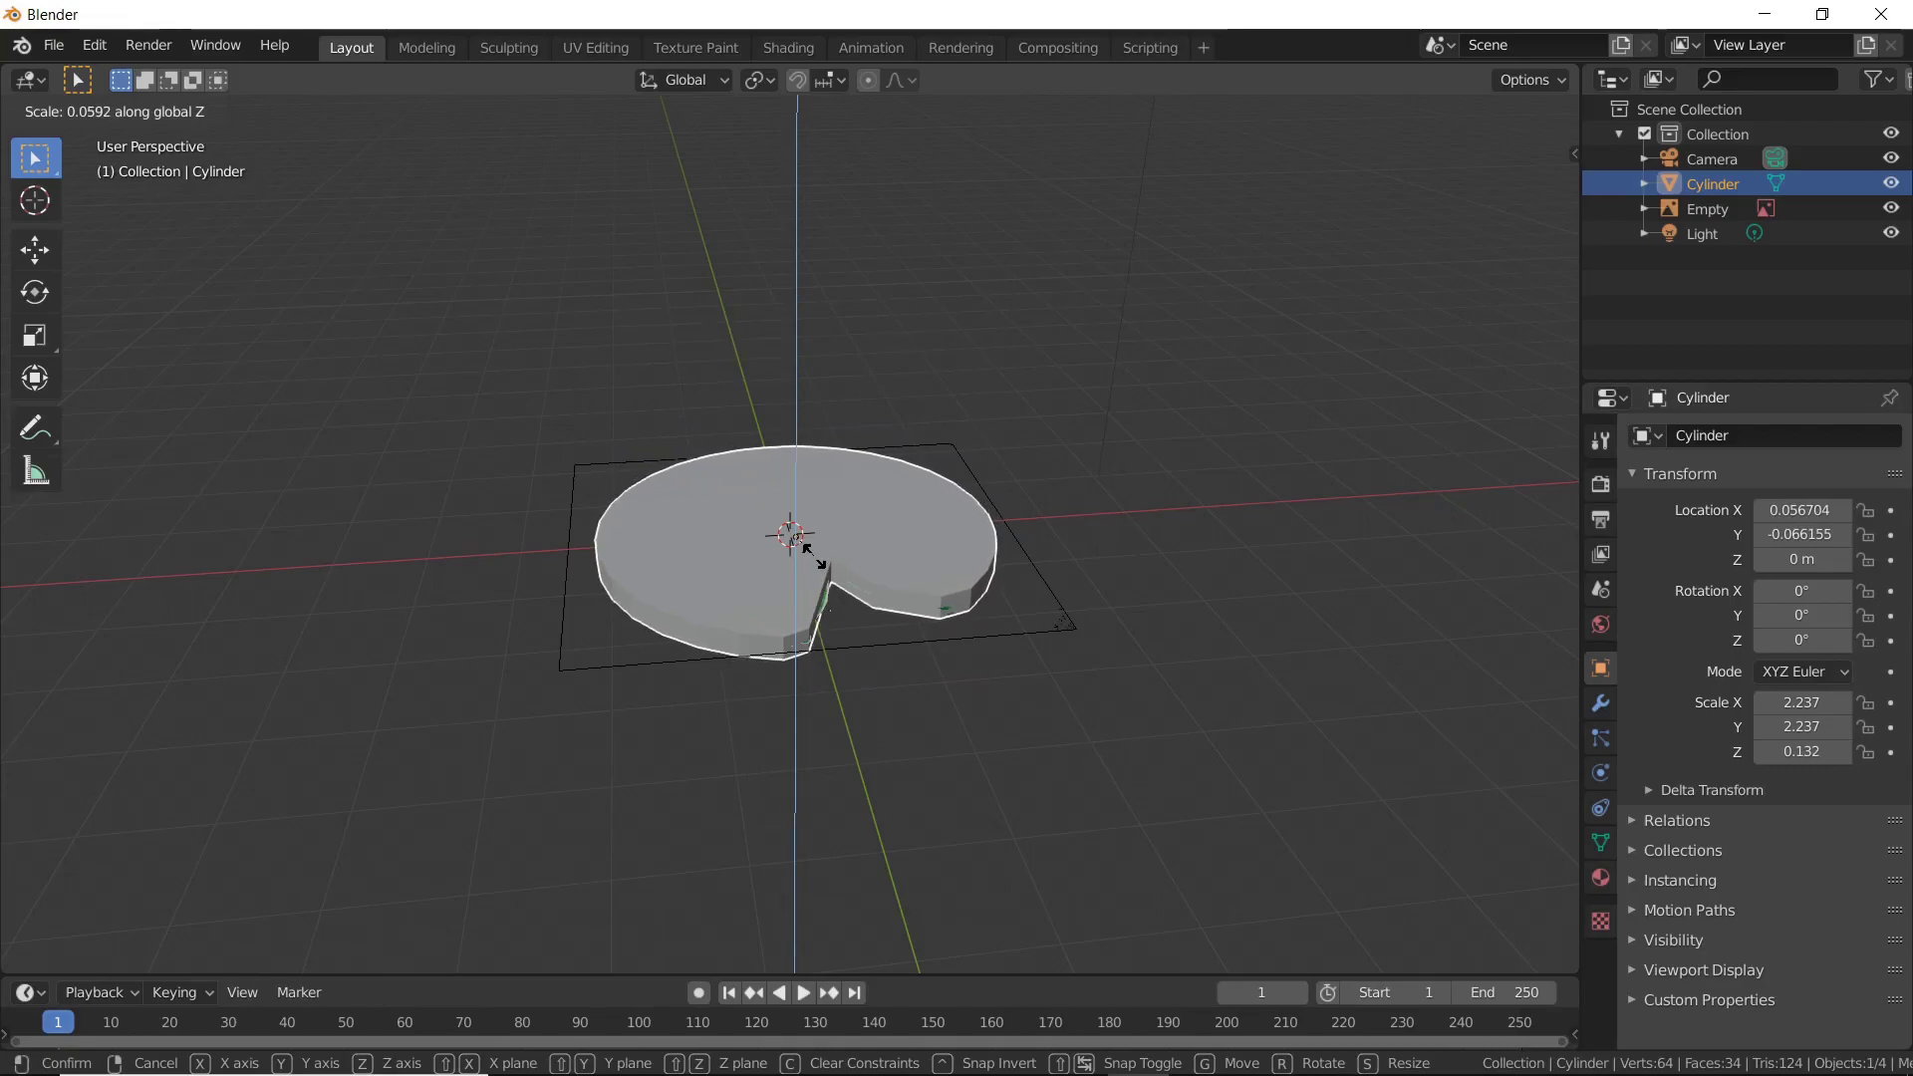
pyautogui.click(812, 561)
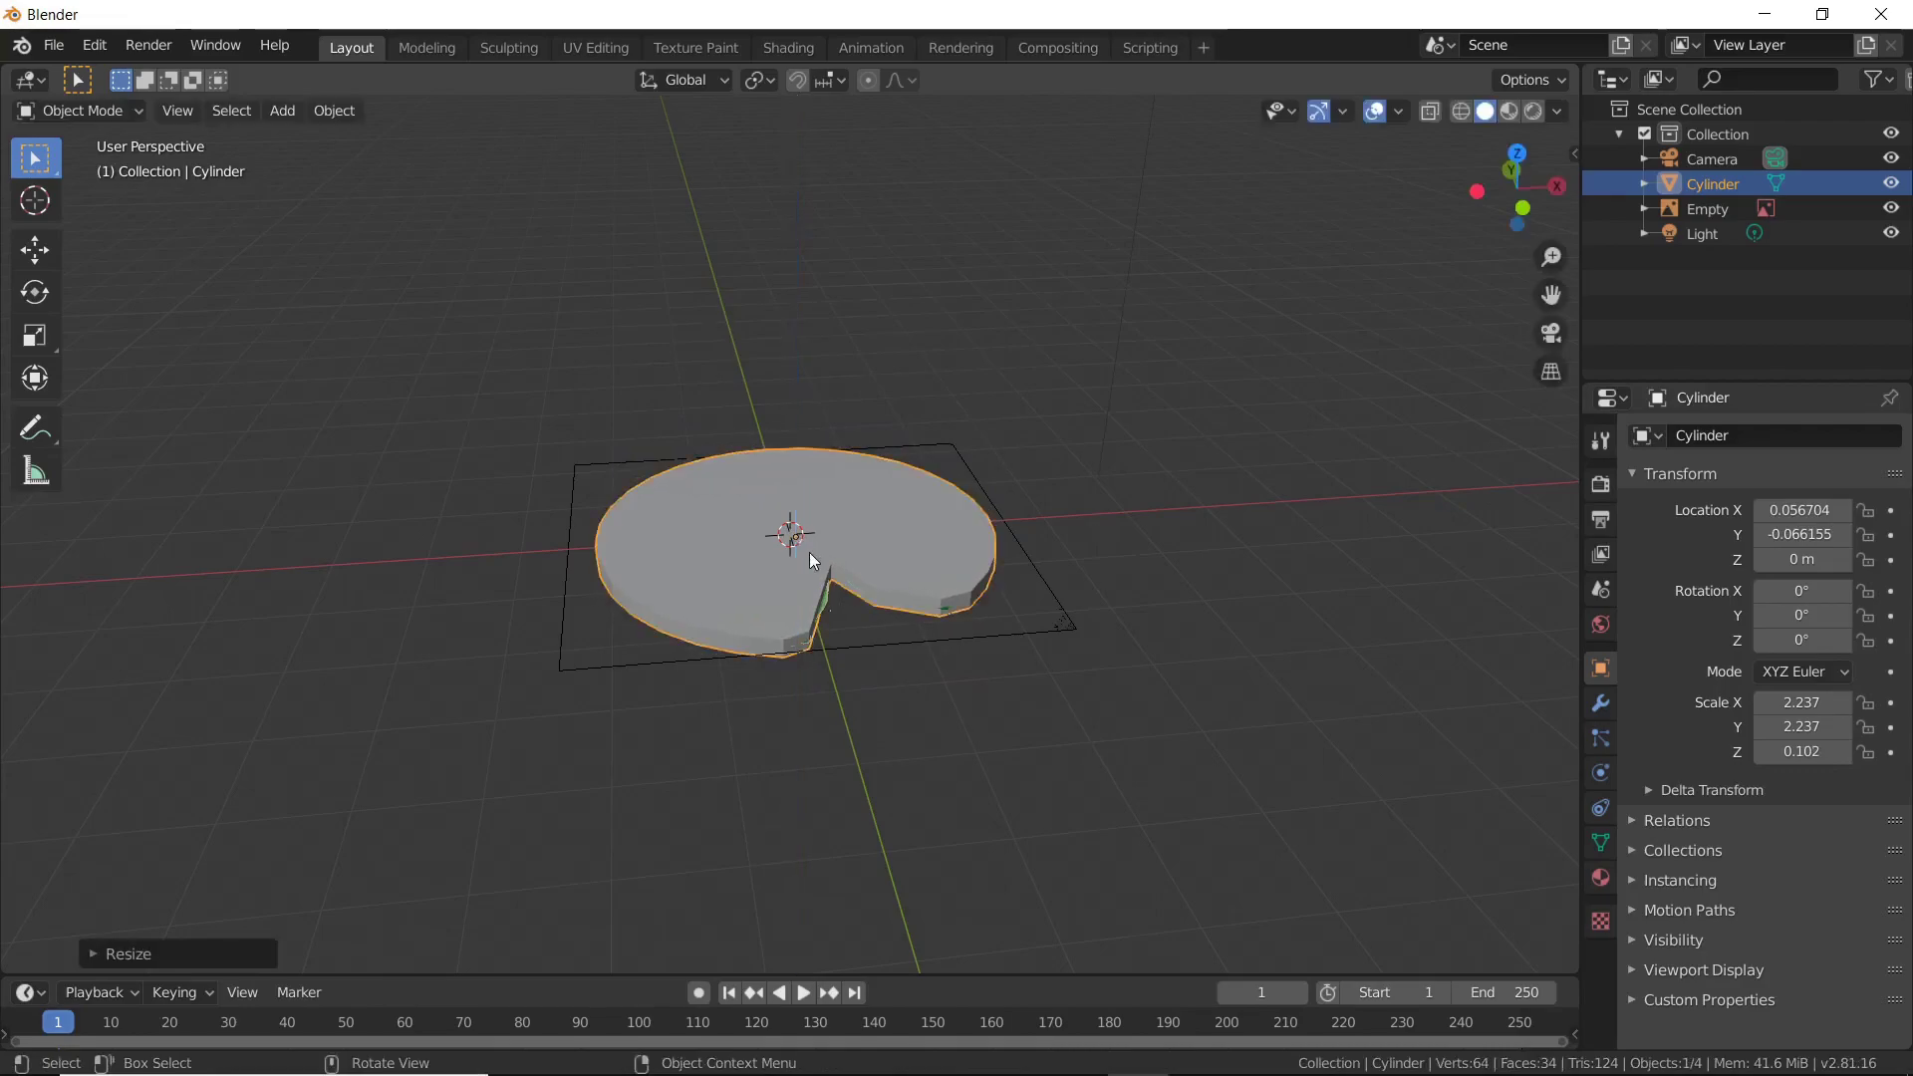
# Give the cylinder a new material and show its nodes in the Shading workspace.
pyautogui.press('KP_7')
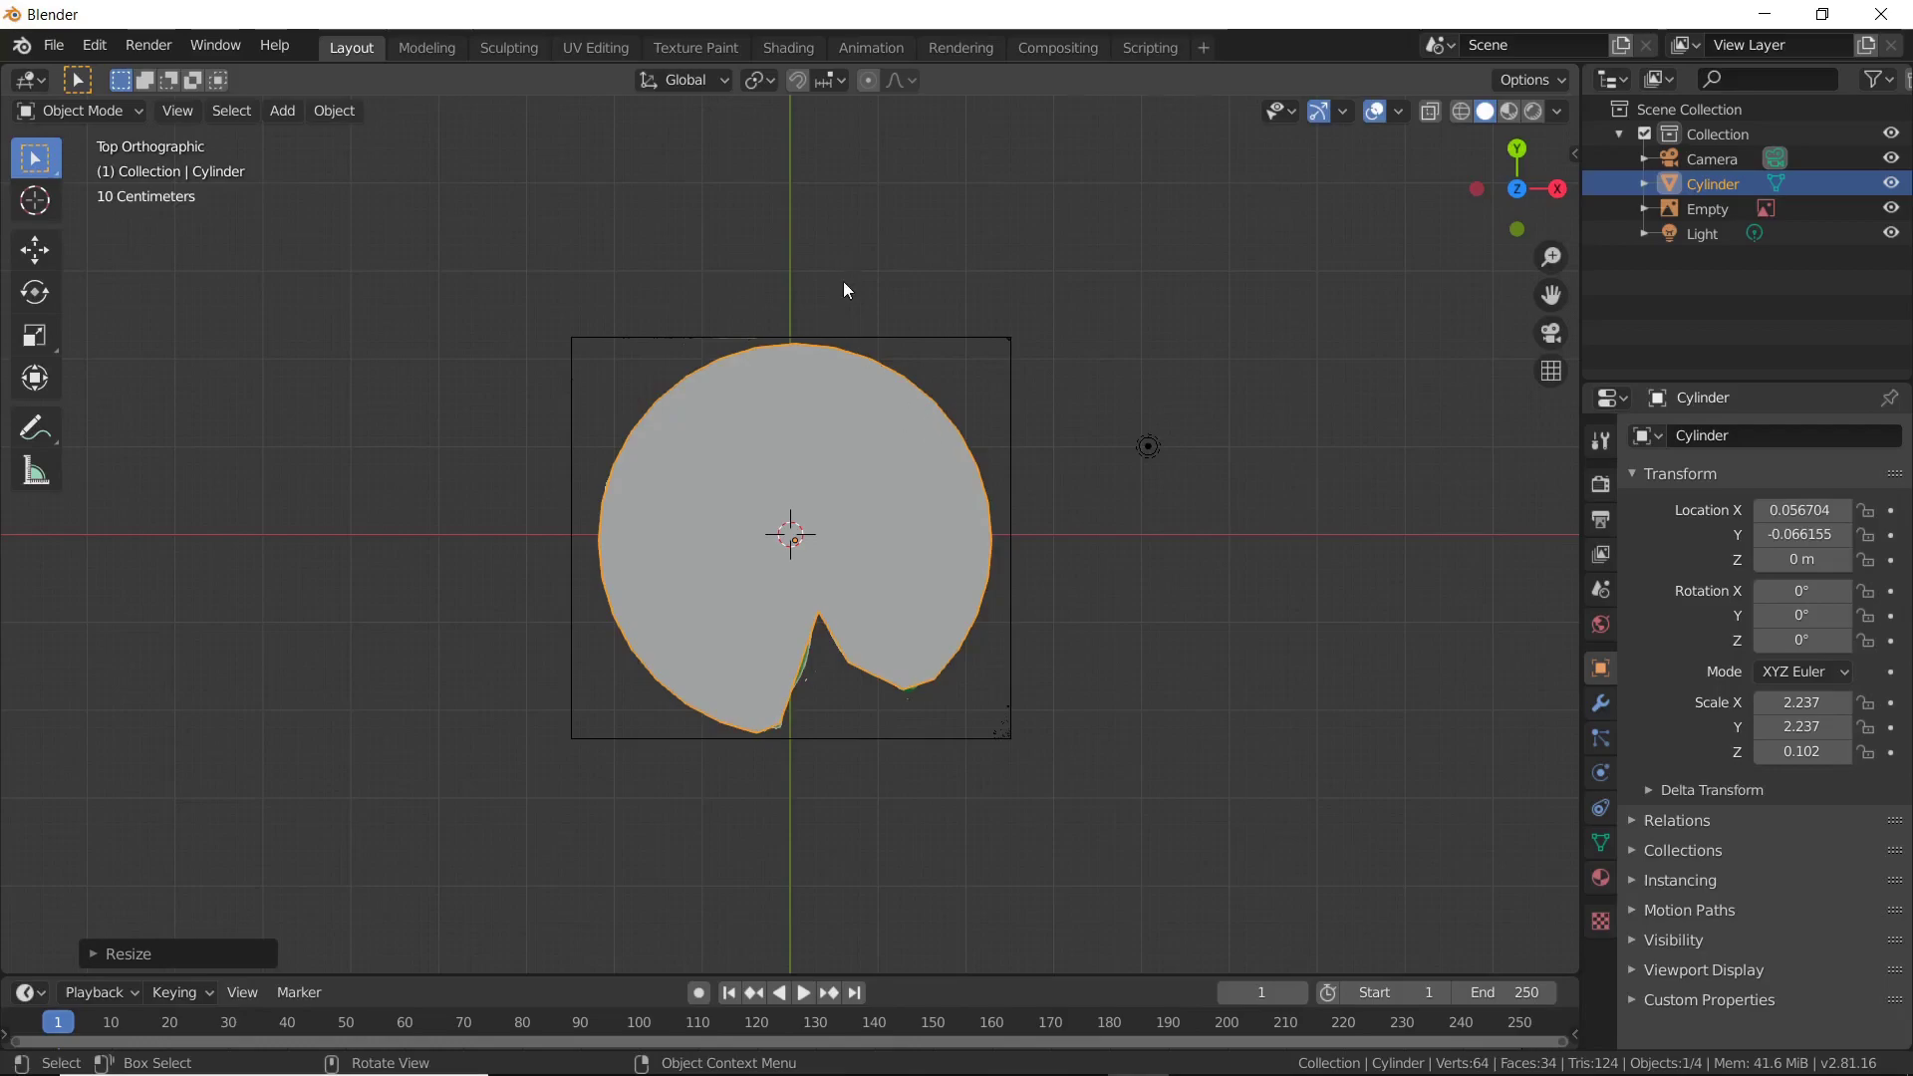
pyautogui.click(1605, 875)
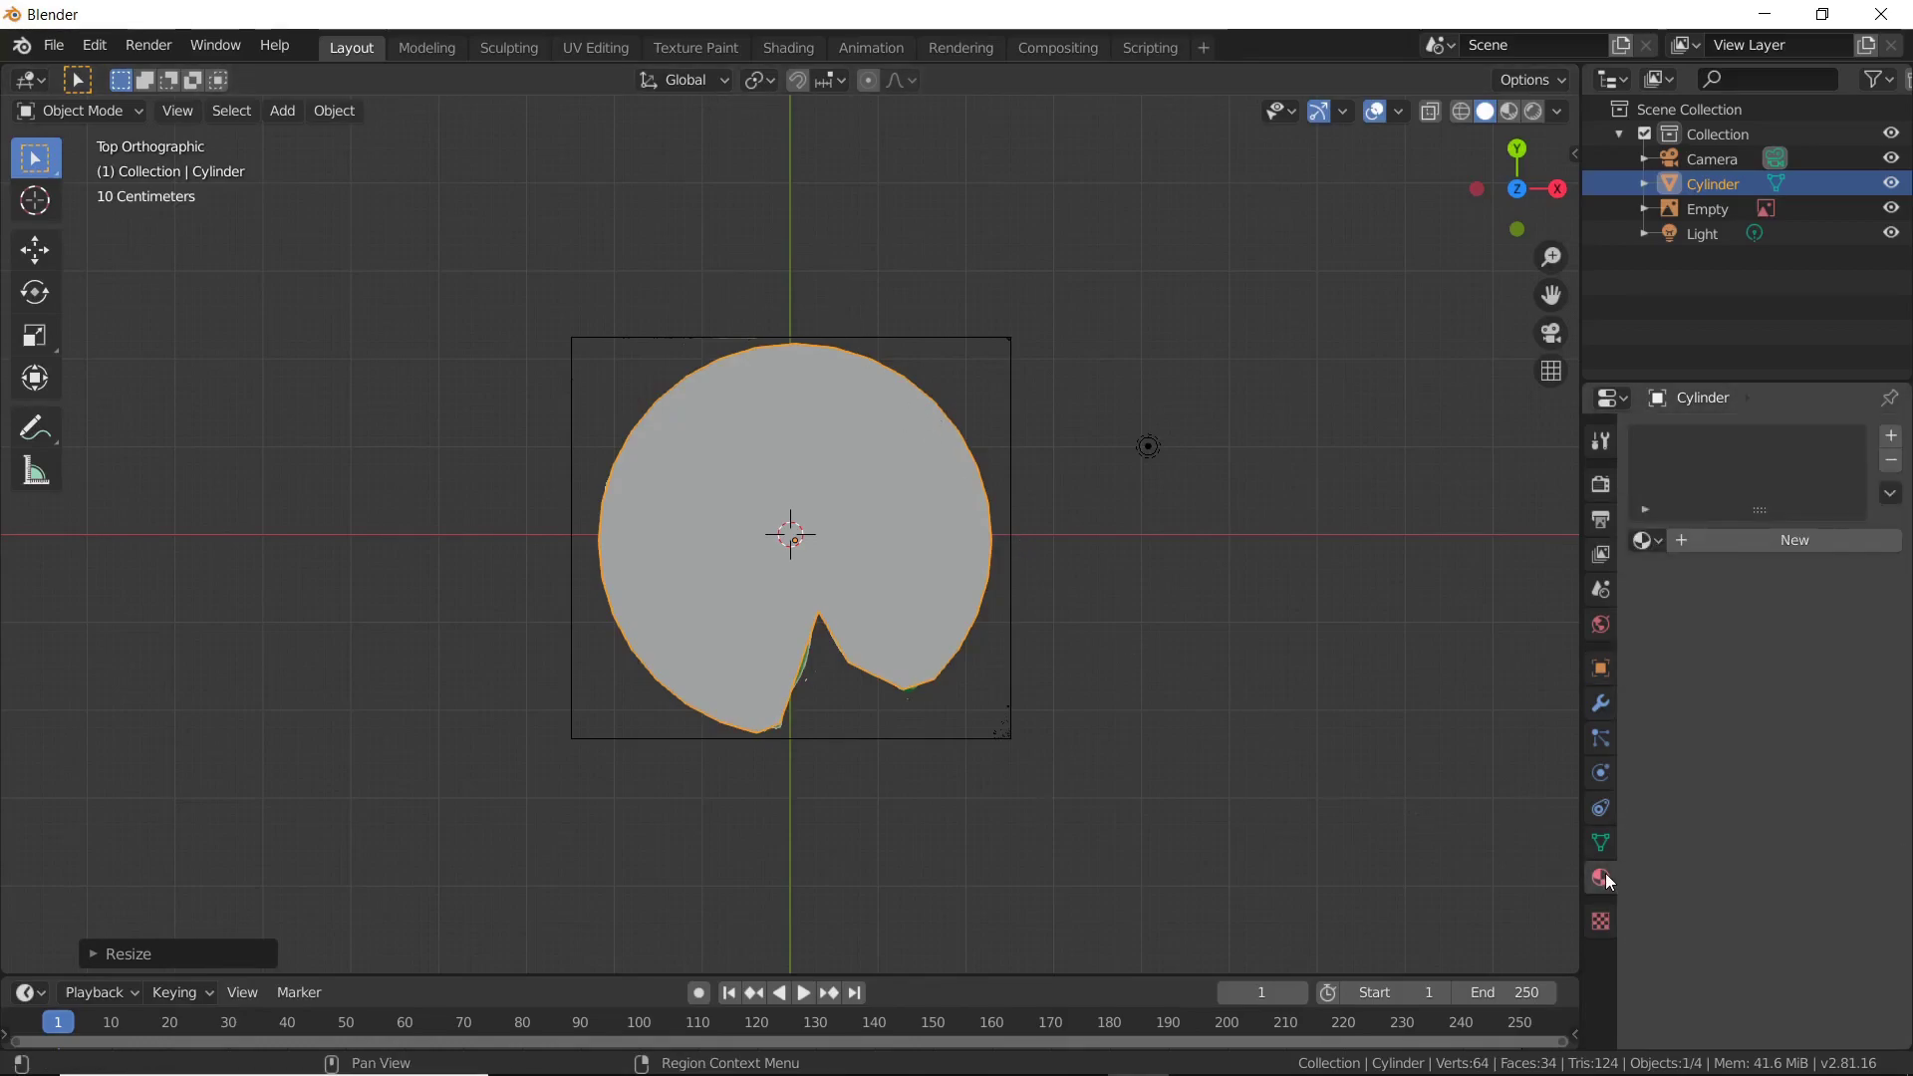
pyautogui.click(1754, 544)
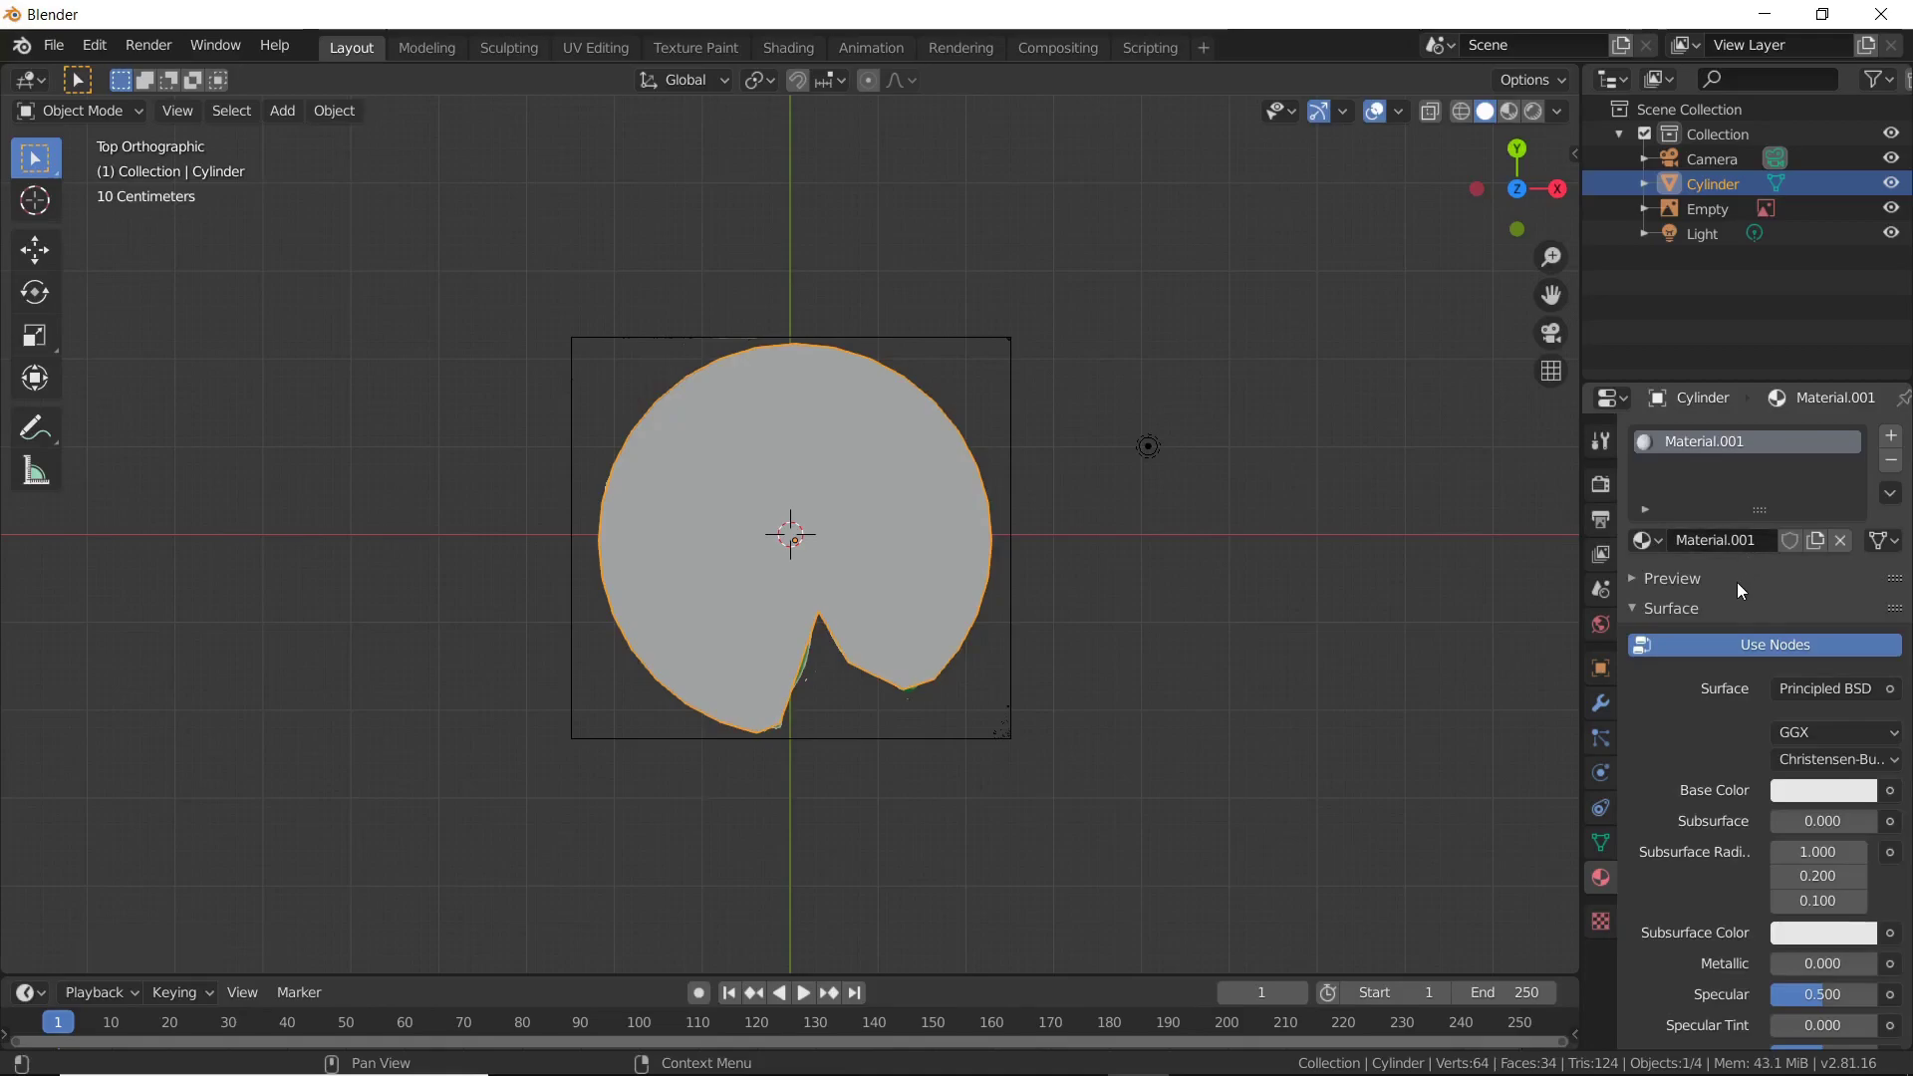
pyautogui.click(782, 50)
pyautogui.moveTo(935, 519); pyautogui.dragTo(955, 473, button='middle')
pyautogui.scroll(5, 951, 468)
pyautogui.scroll(-5, 931, 481)
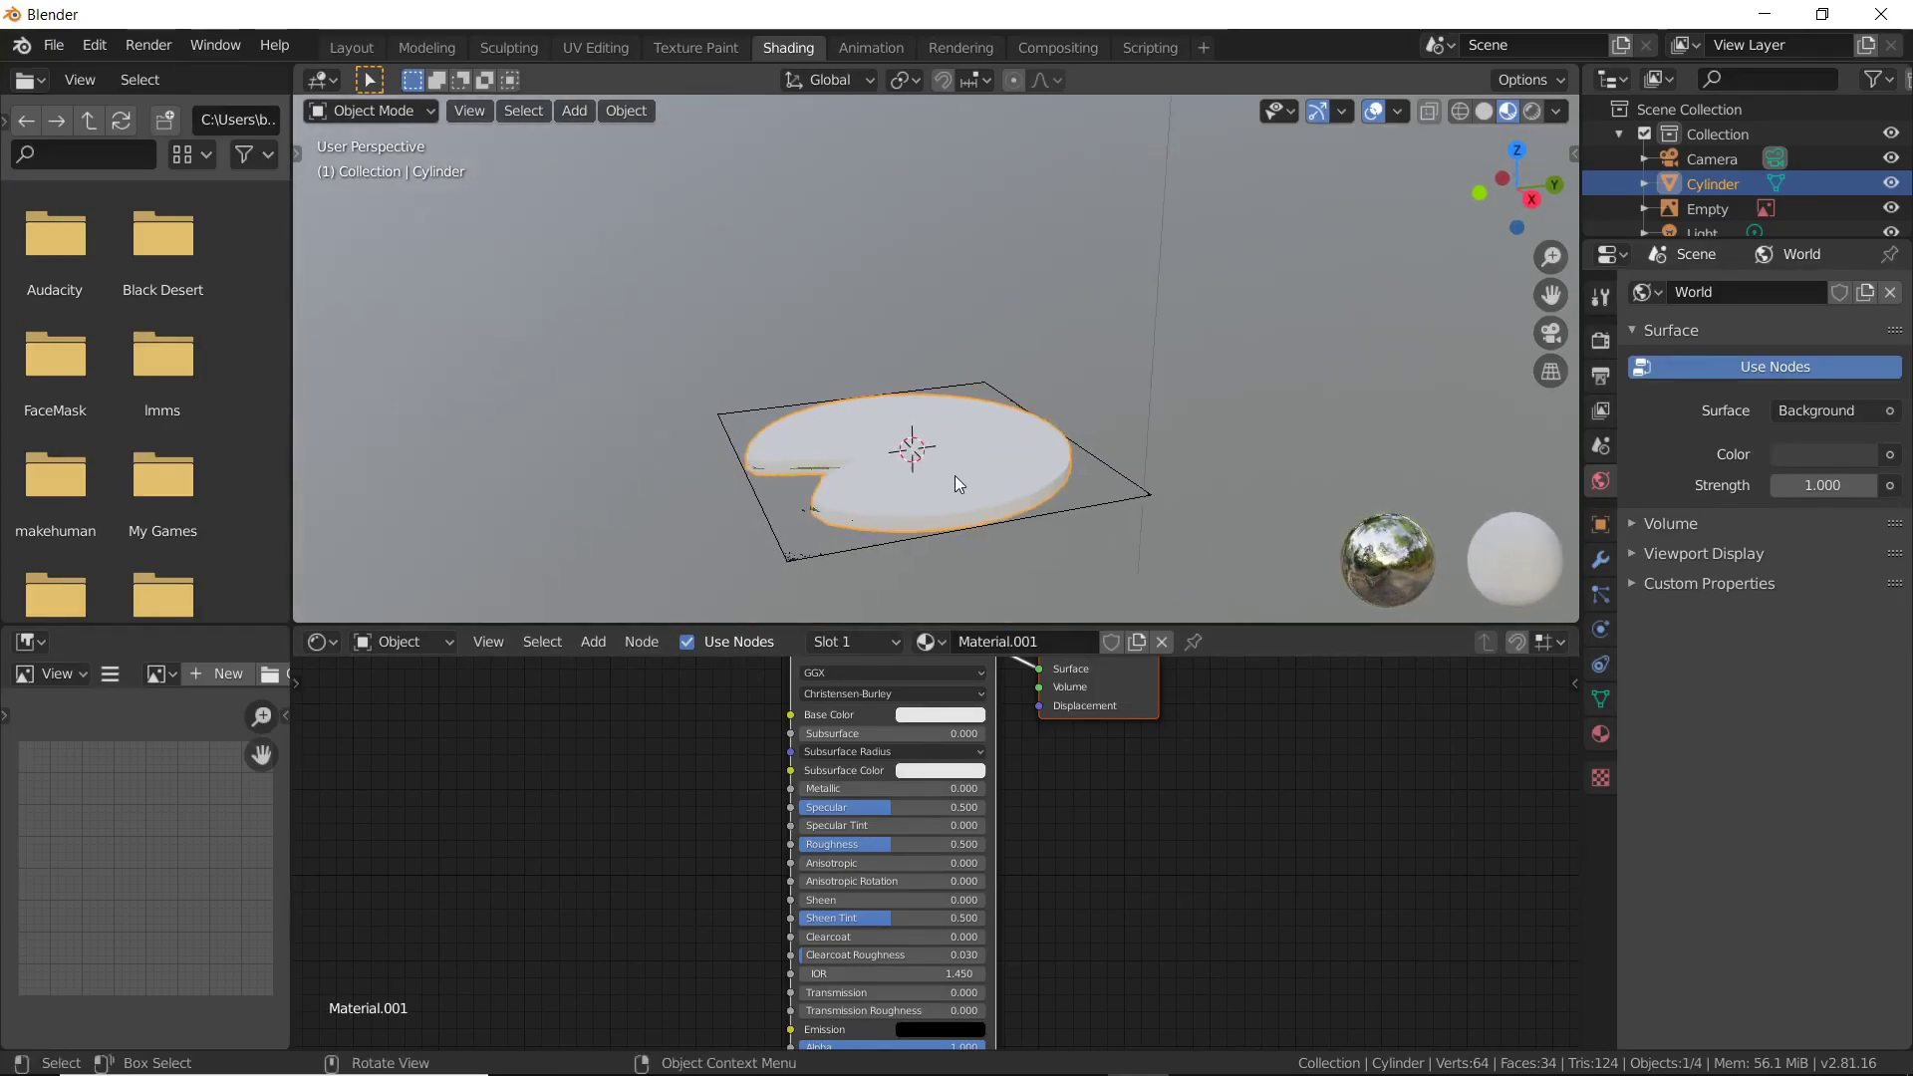
pyautogui.moveTo(713, 768); pyautogui.dragTo(787, 794, button='middle')
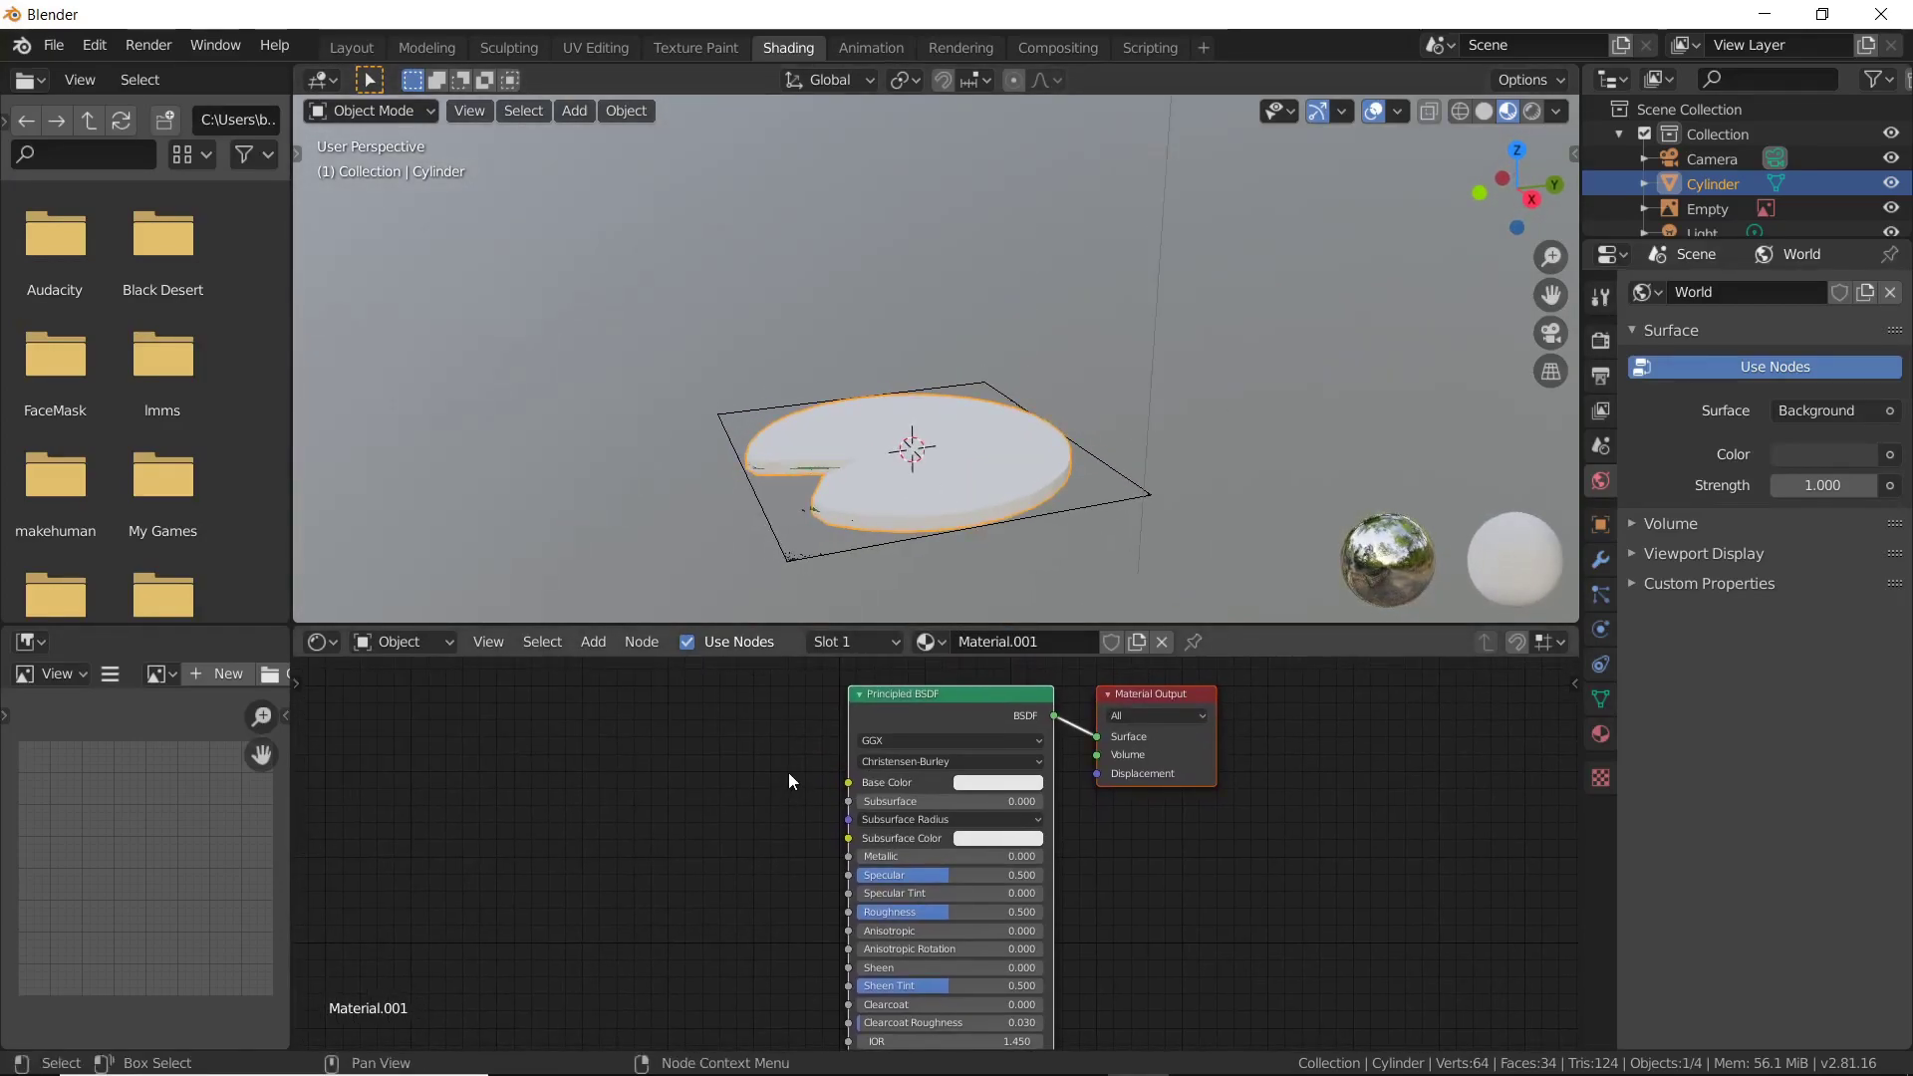
# Add an Image Texture node beside the Principled BSDF in the cylinder's material.
pyautogui.press('shift')
pyautogui.hotkey('shift', 'a')
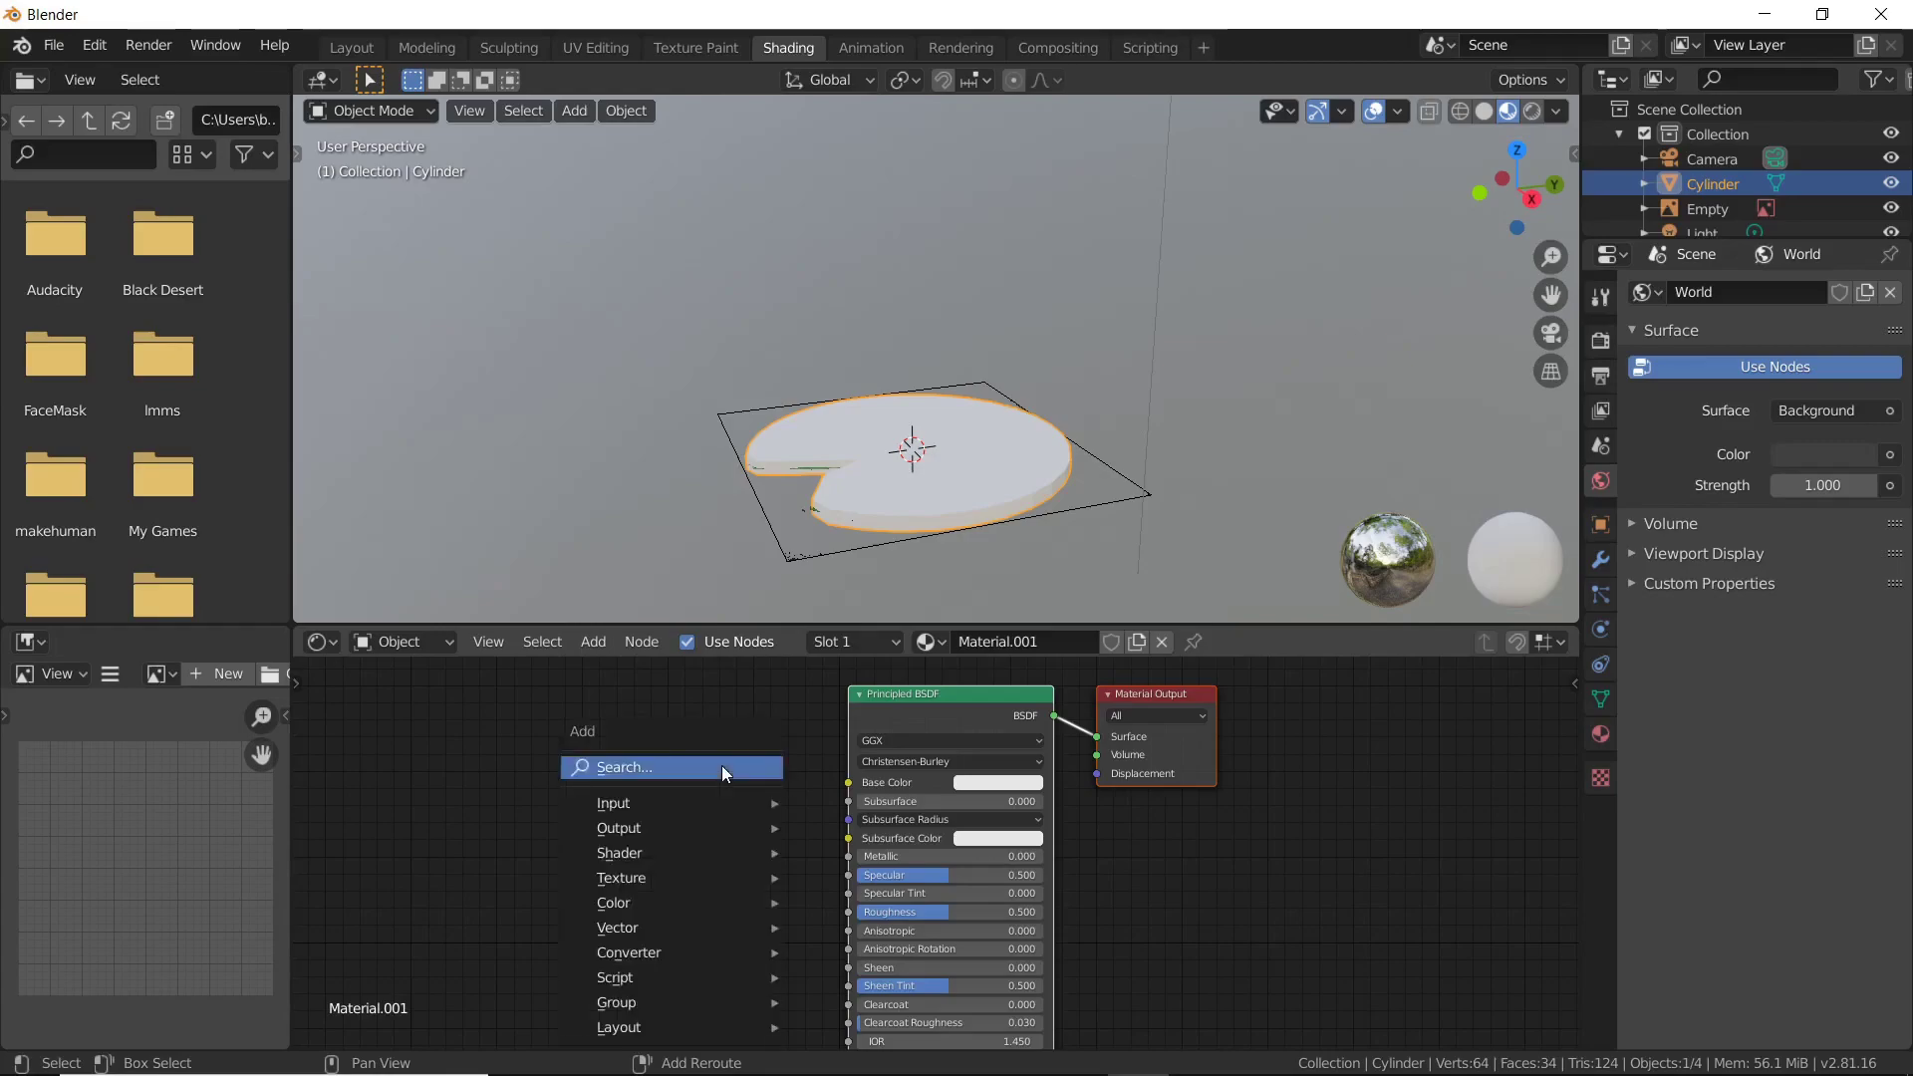
pyautogui.moveTo(708, 811)
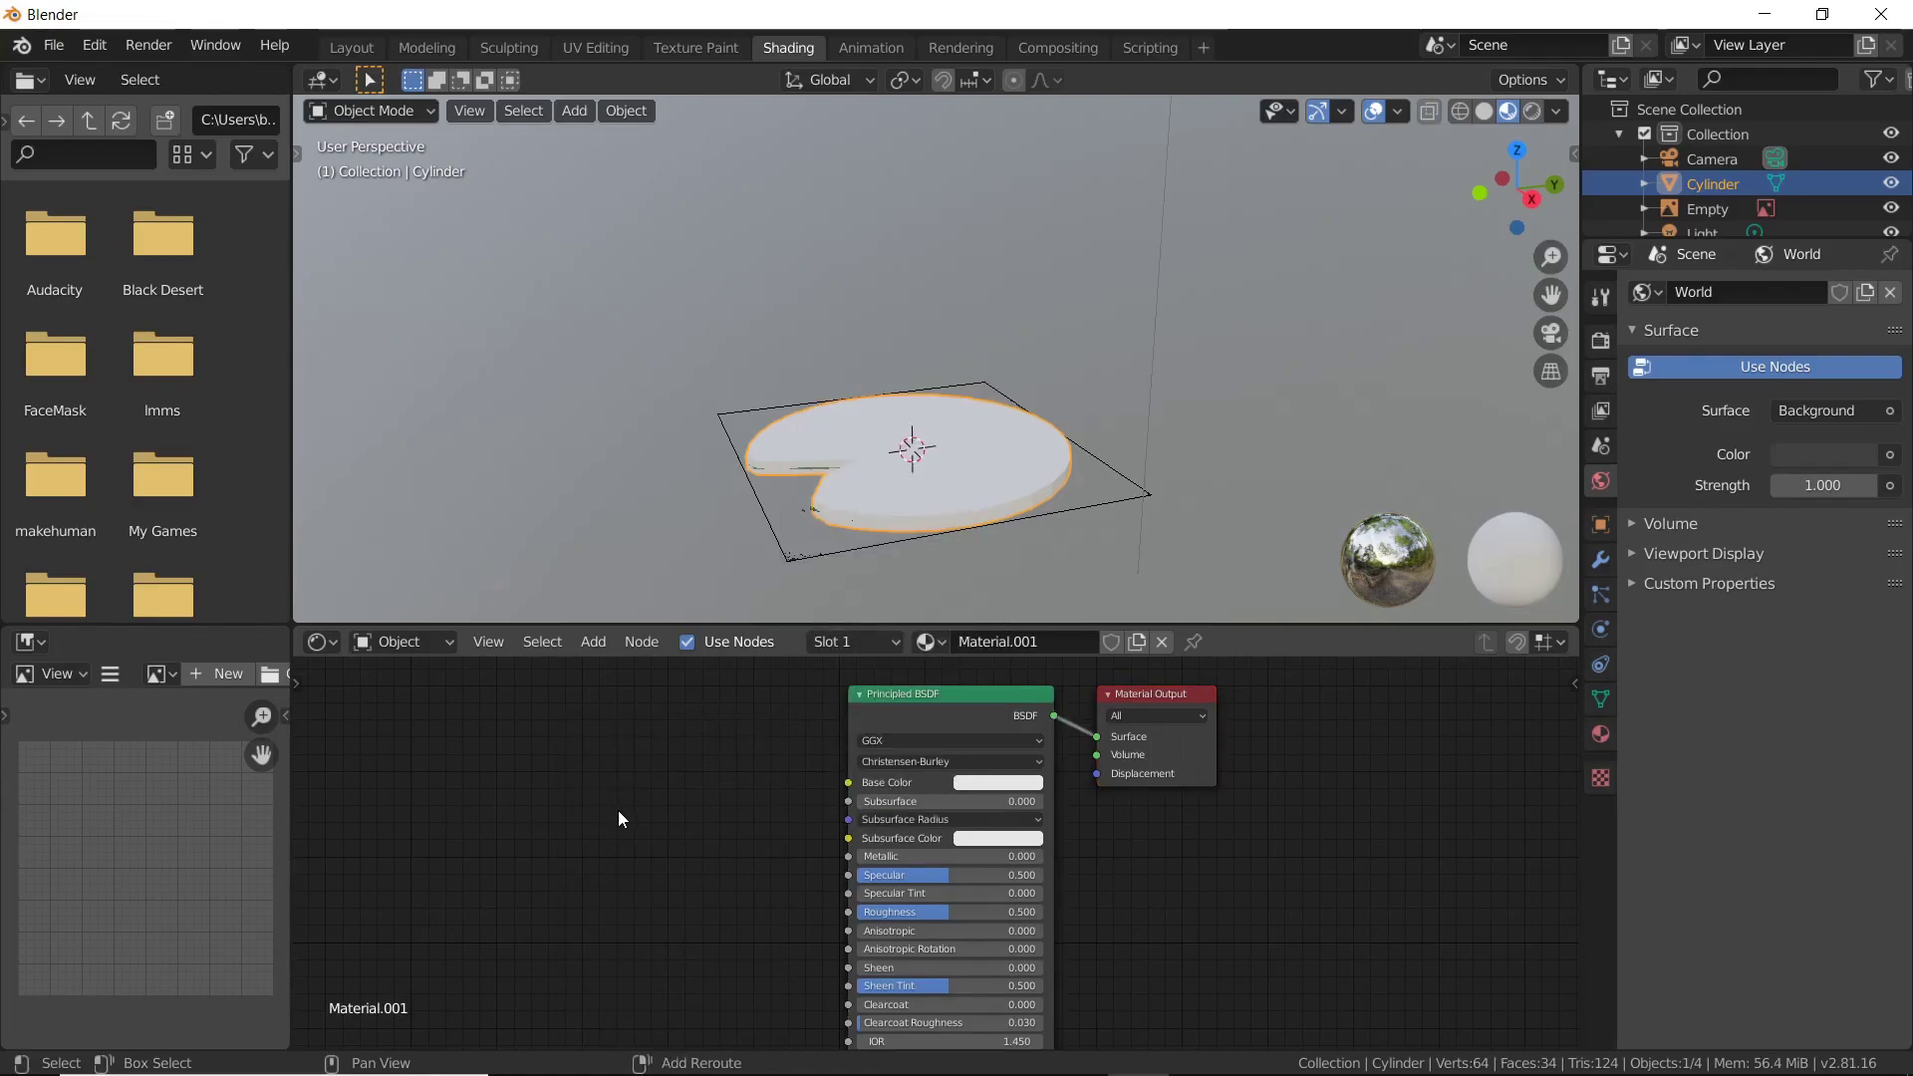
pyautogui.hotkey('shift', 'a')
pyautogui.moveTo(649, 815)
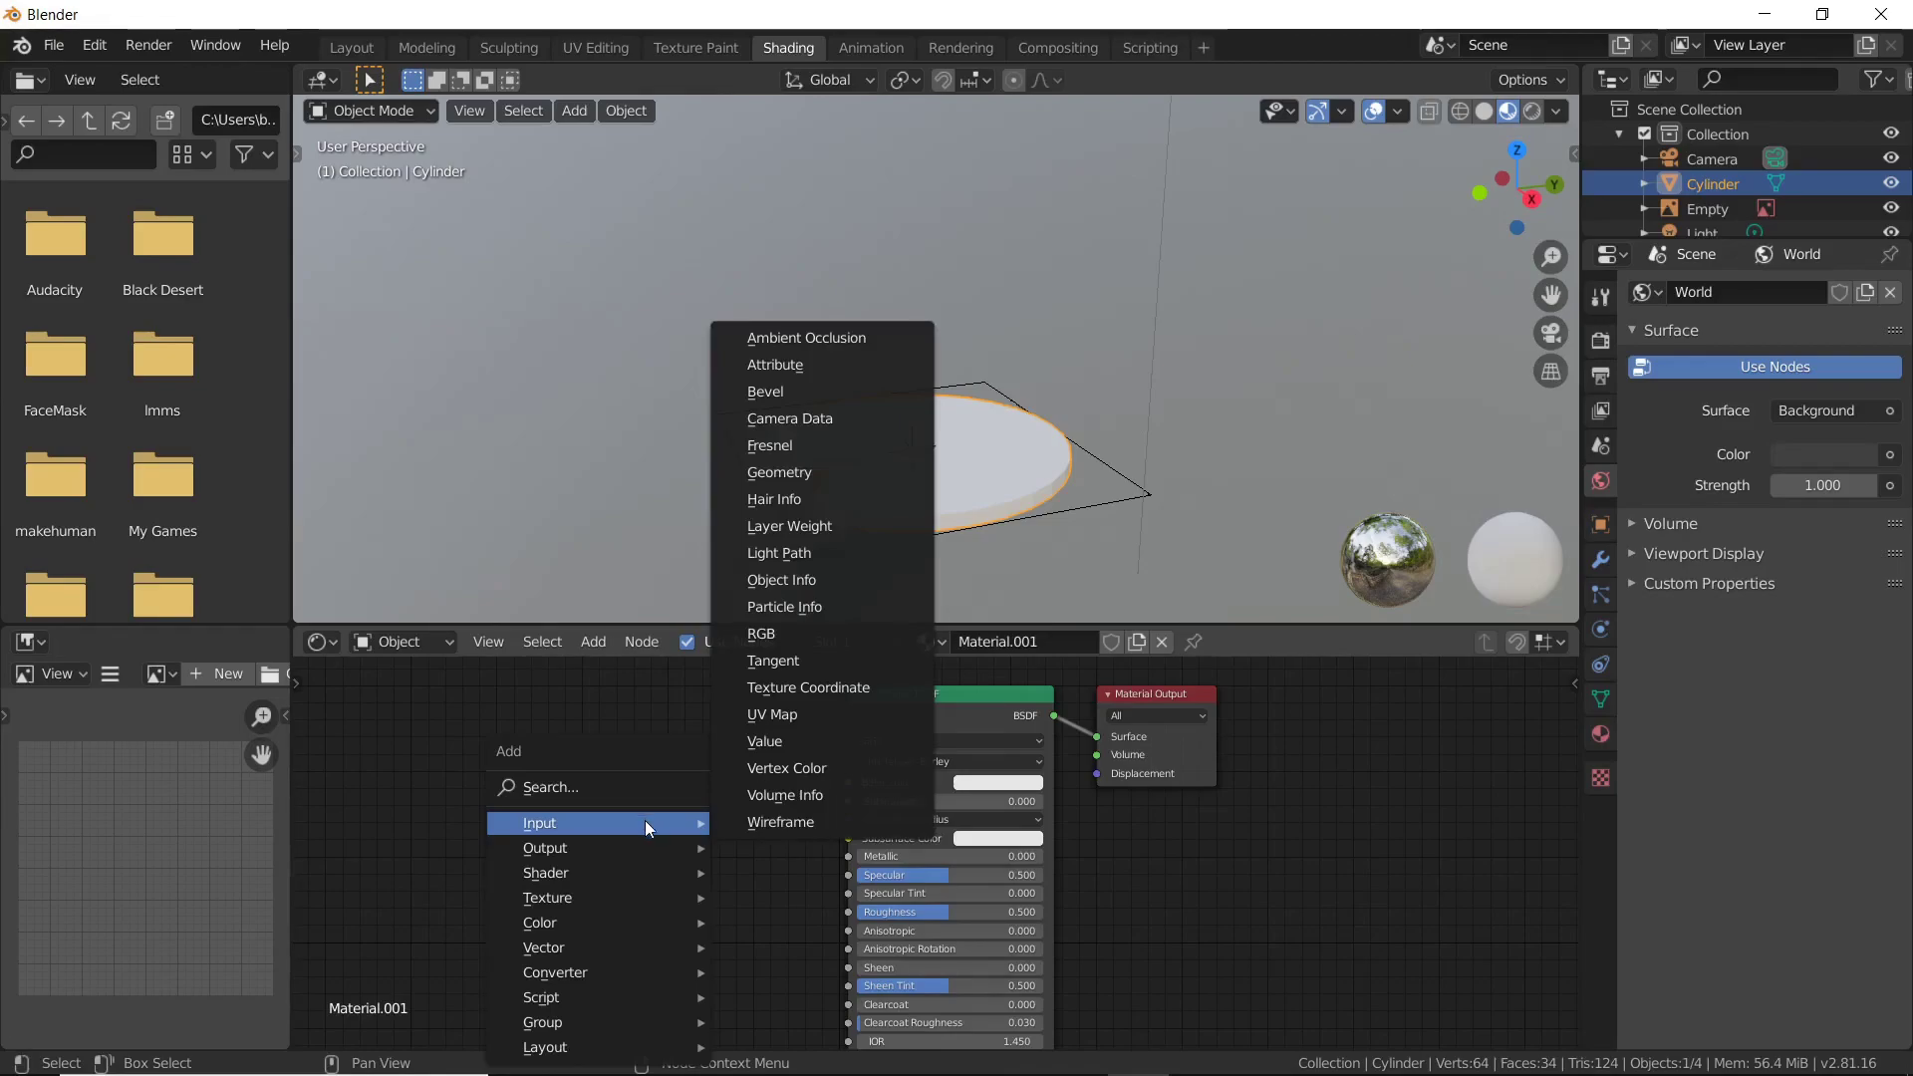
pyautogui.moveTo(651, 905)
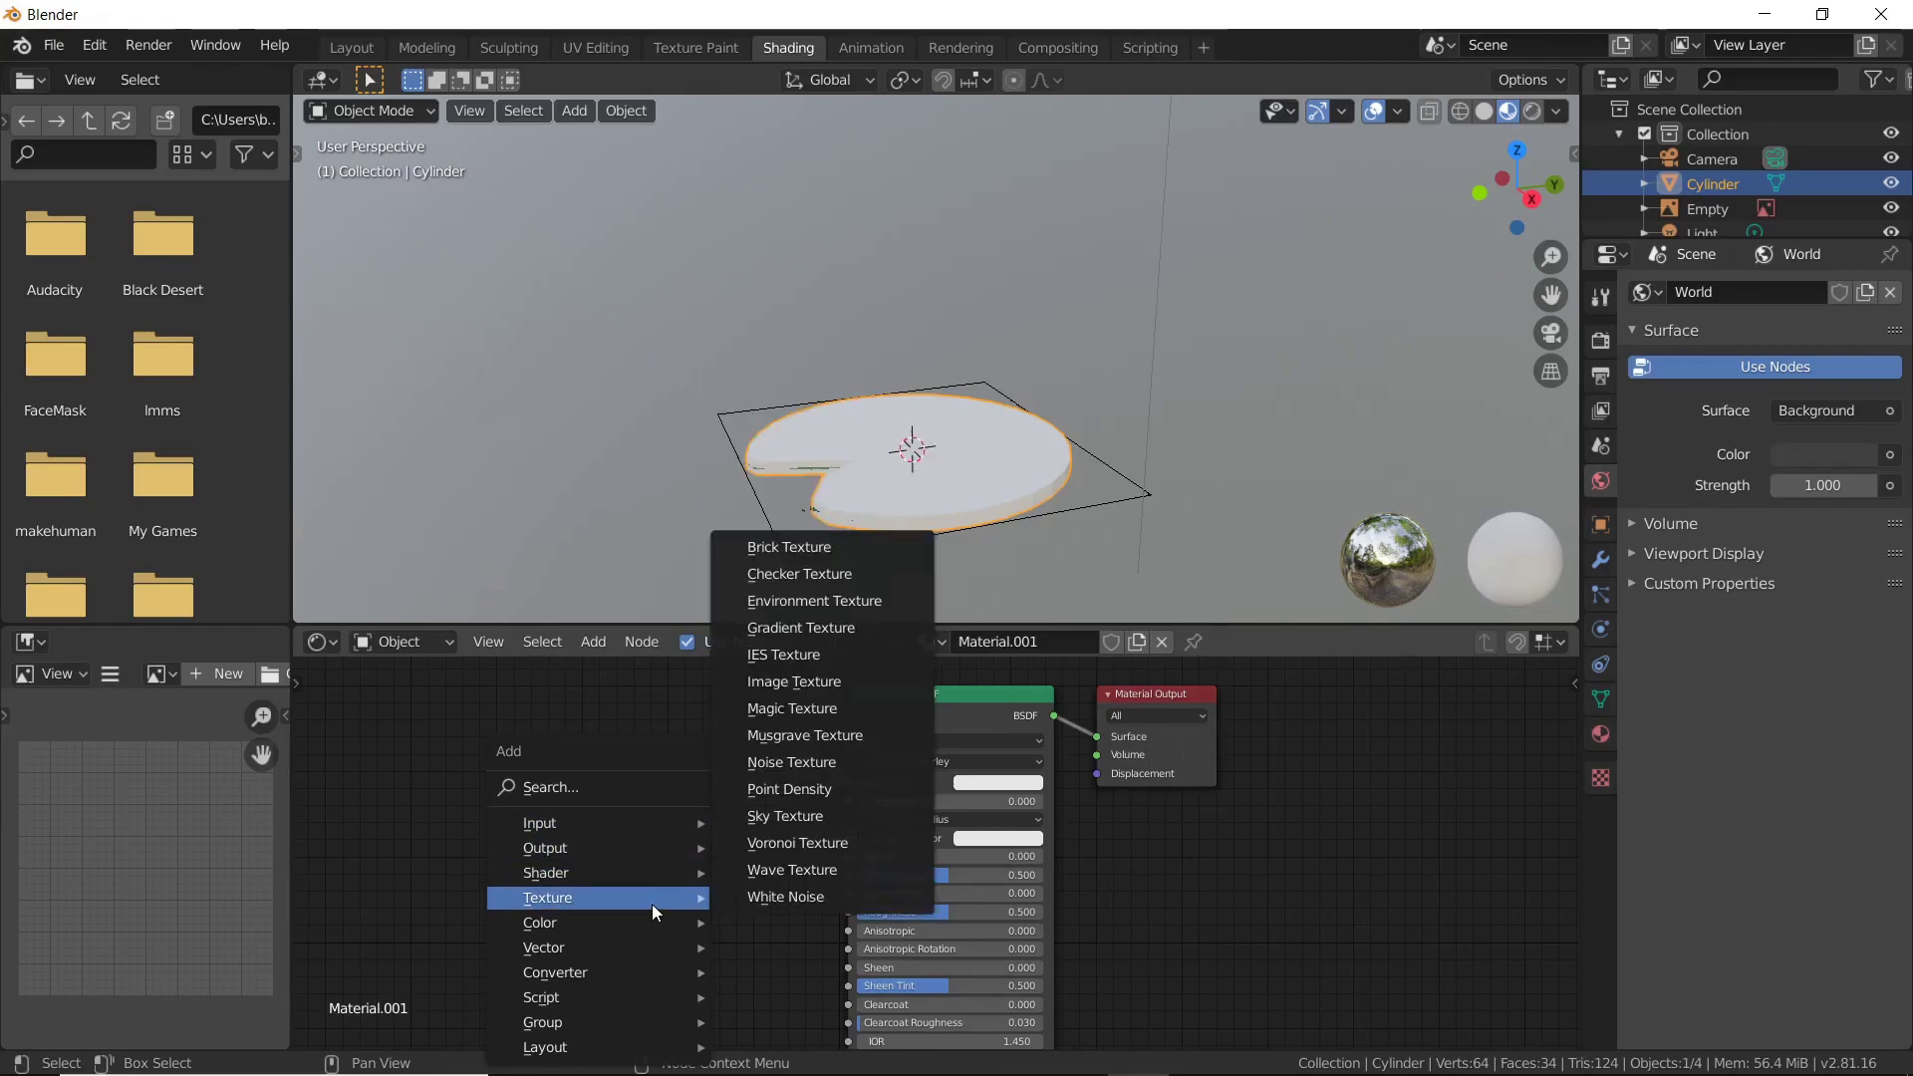
pyautogui.click(877, 681)
pyautogui.click(446, 684)
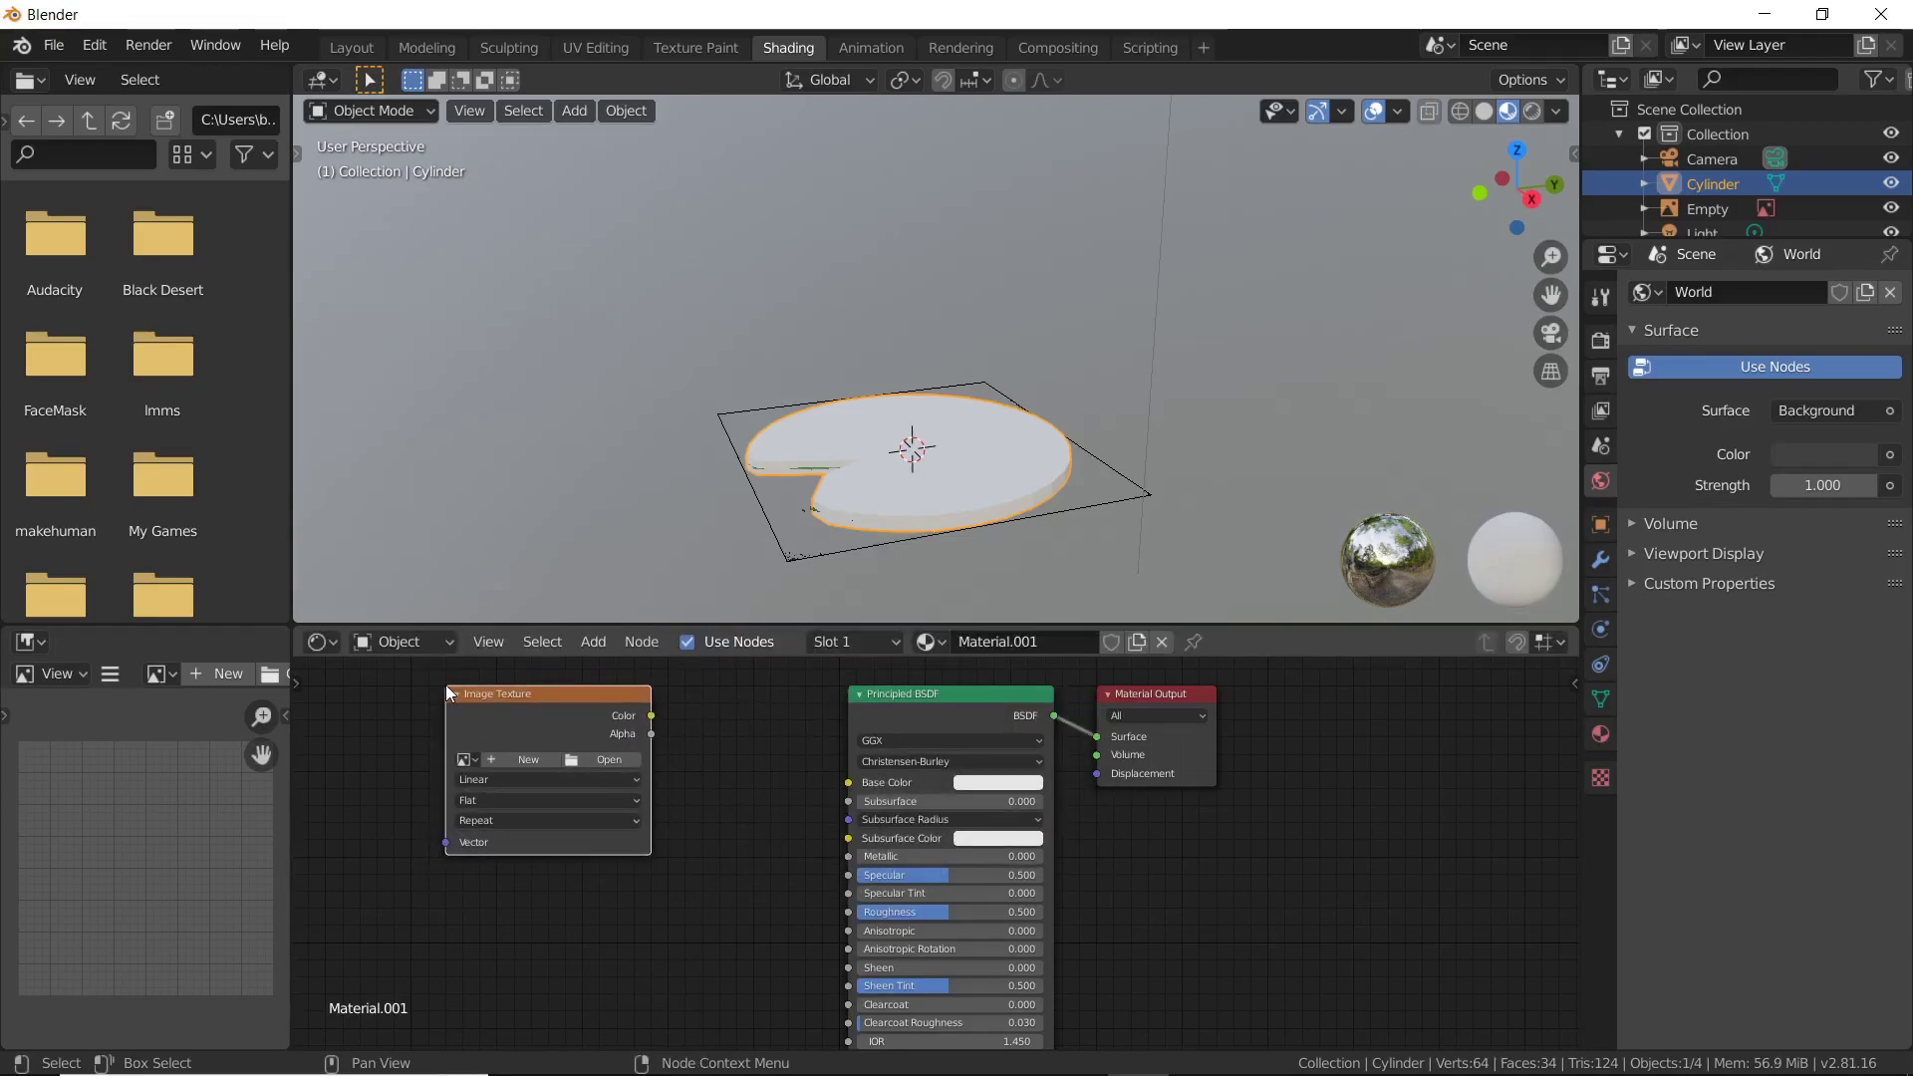
# Assign PAD.png to the image texture node and connect its Color output to the Principled BSDF's Base Color.
pyautogui.click(466, 761)
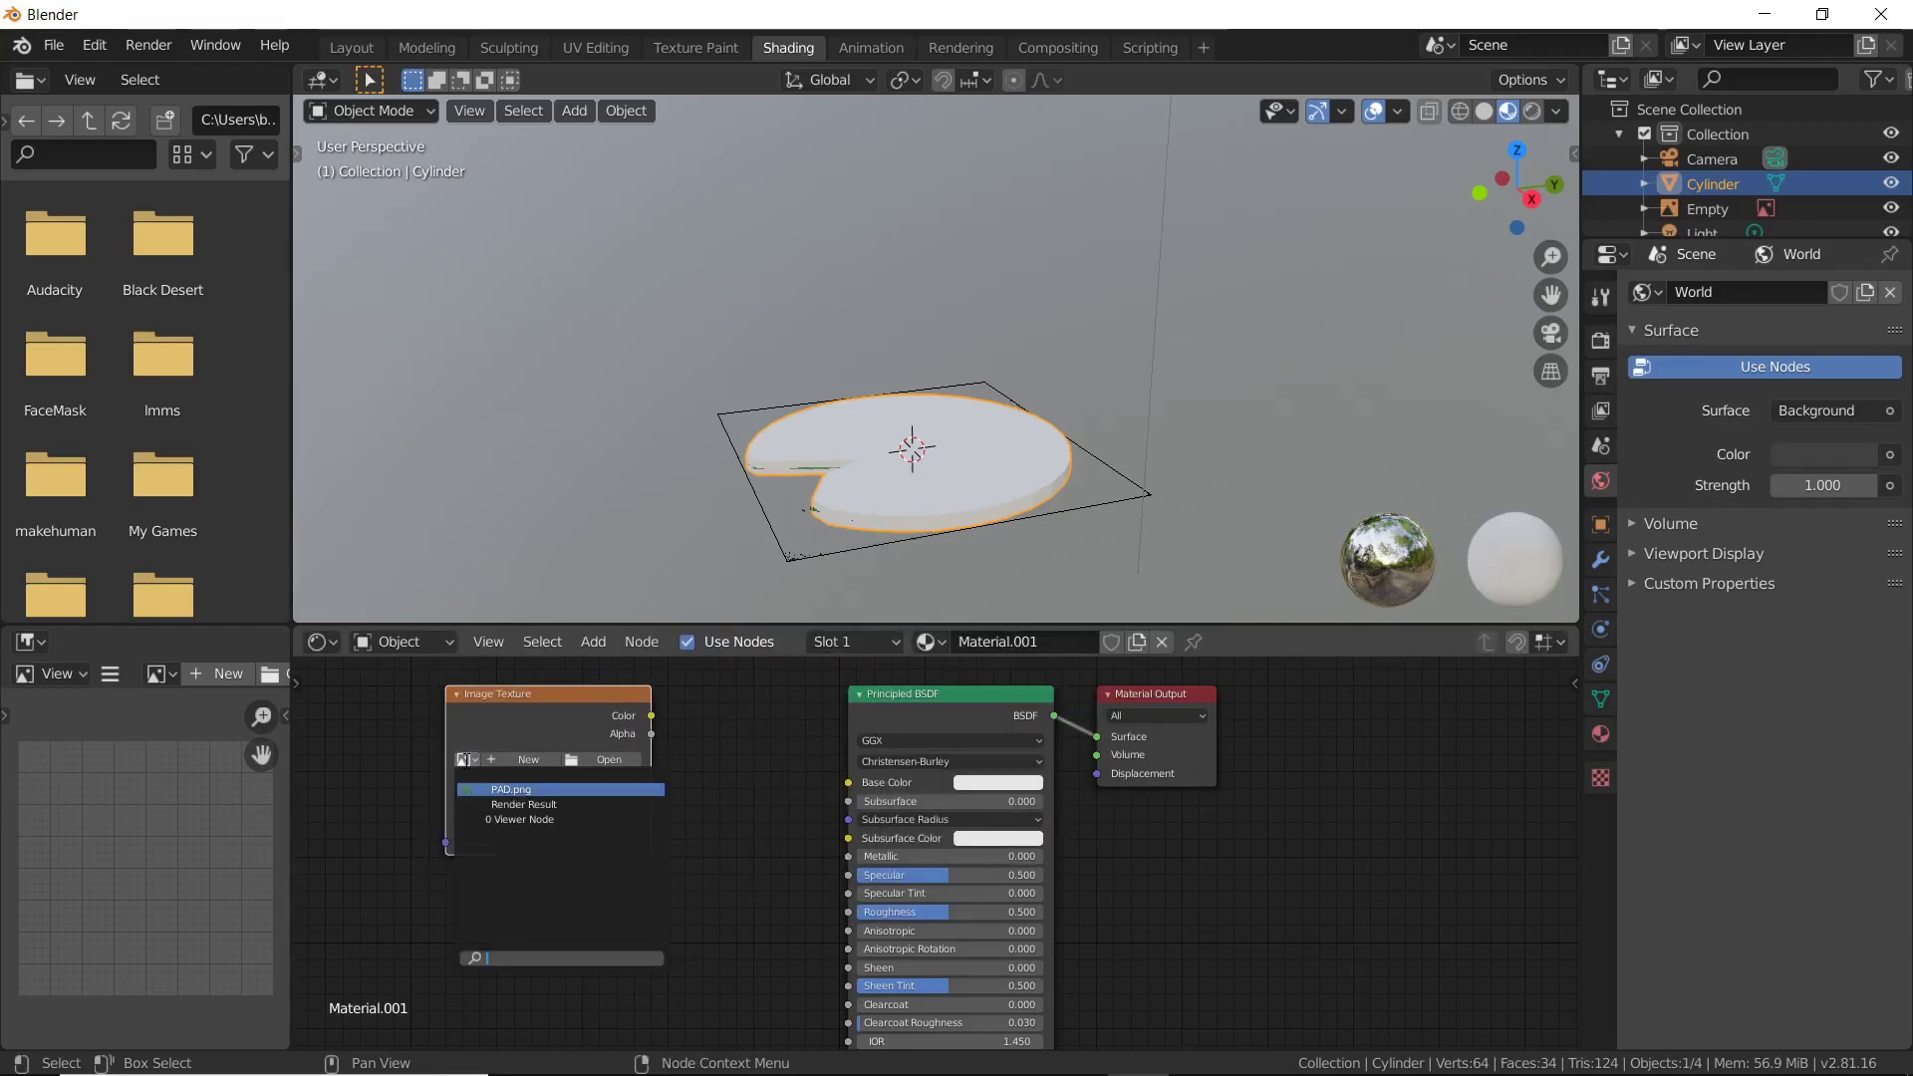
pyautogui.click(517, 789)
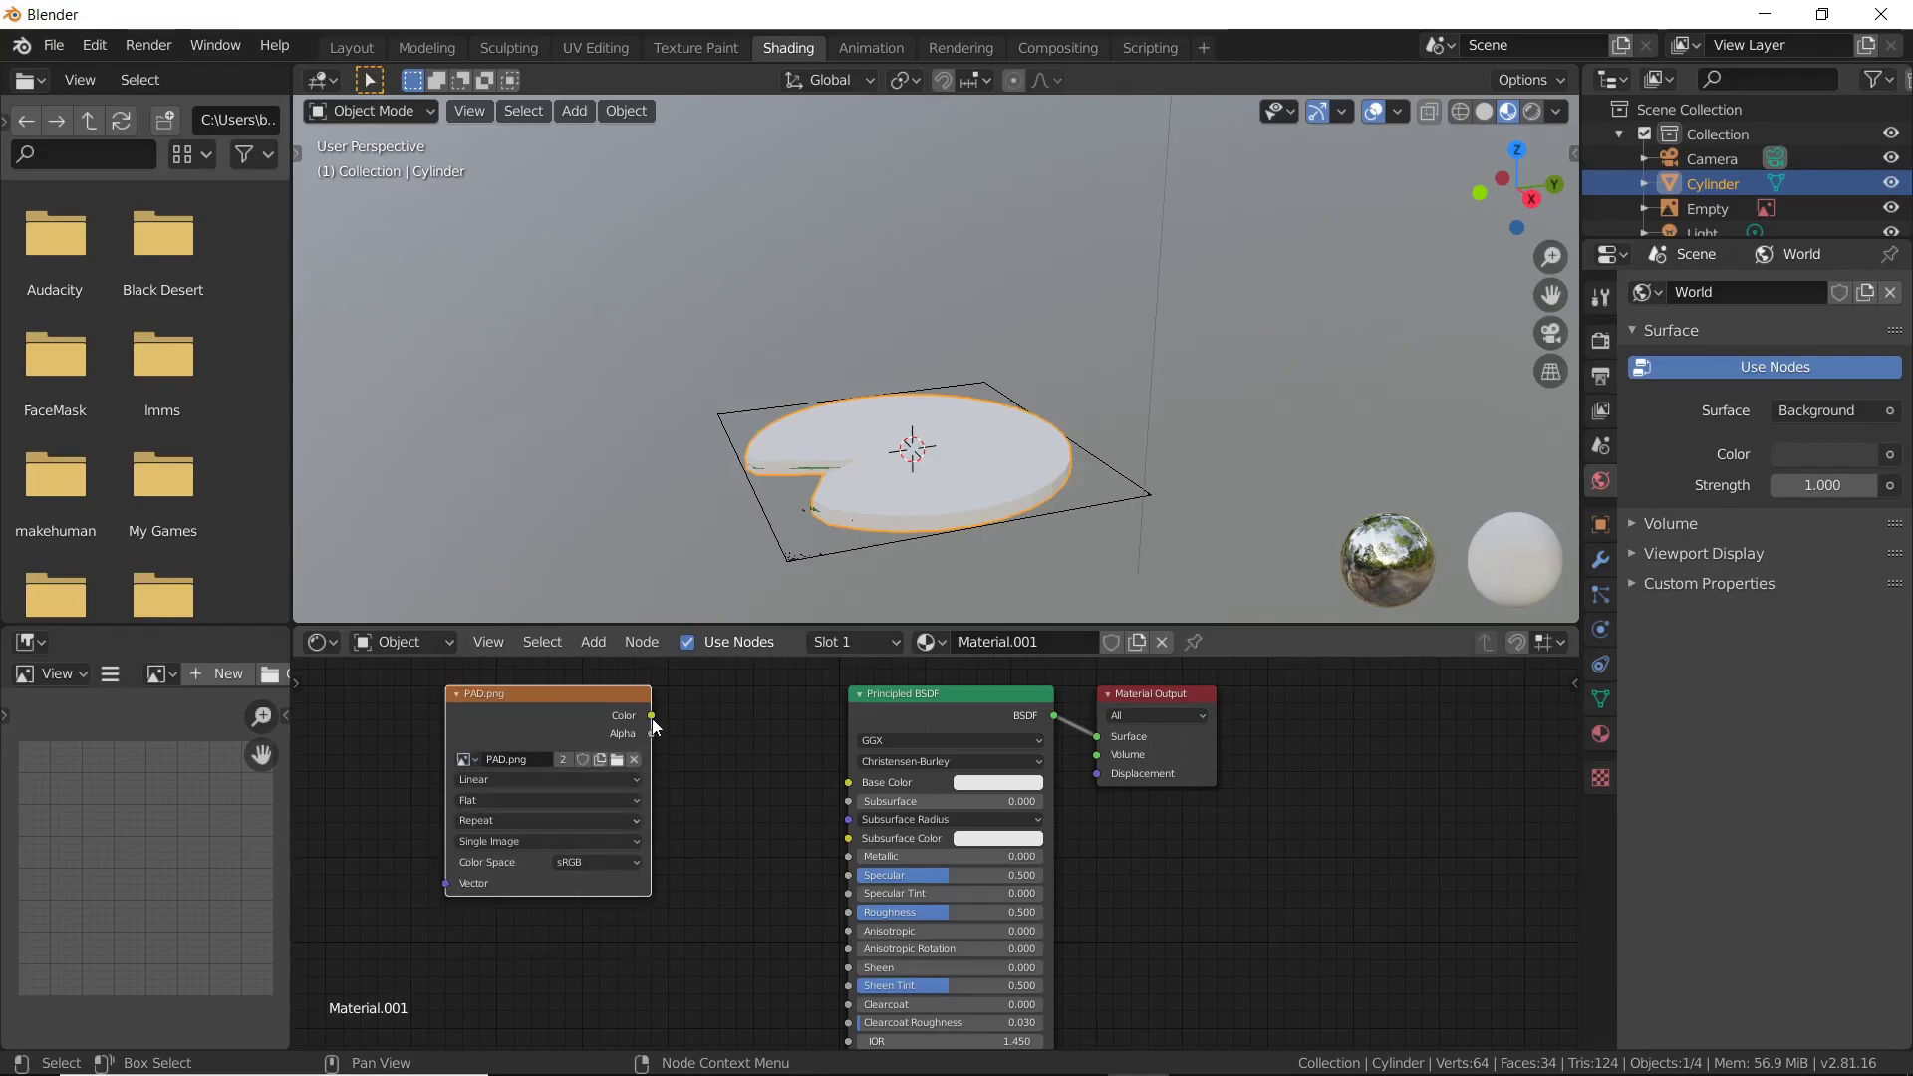
pyautogui.moveTo(652, 715); pyautogui.dragTo(850, 789)
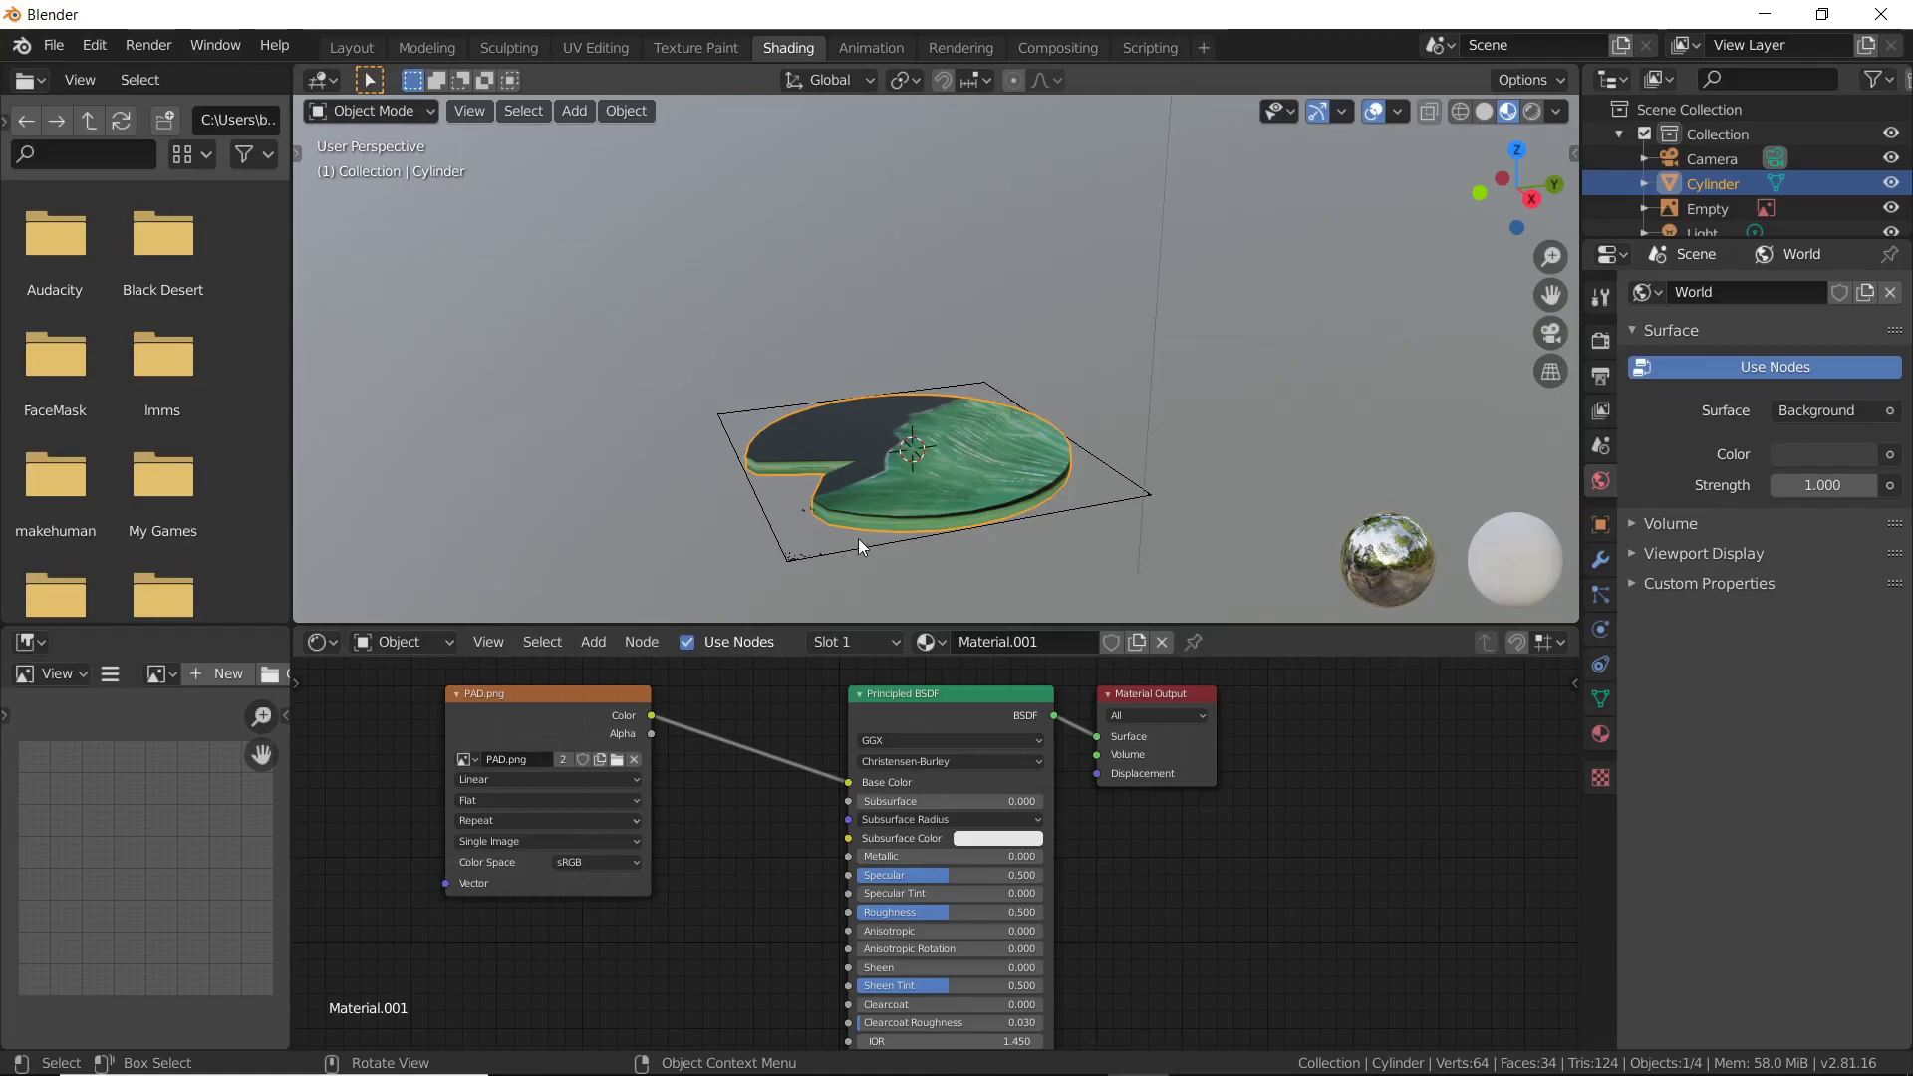
pyautogui.moveTo(841, 479); pyautogui.dragTo(928, 512, button='middle')
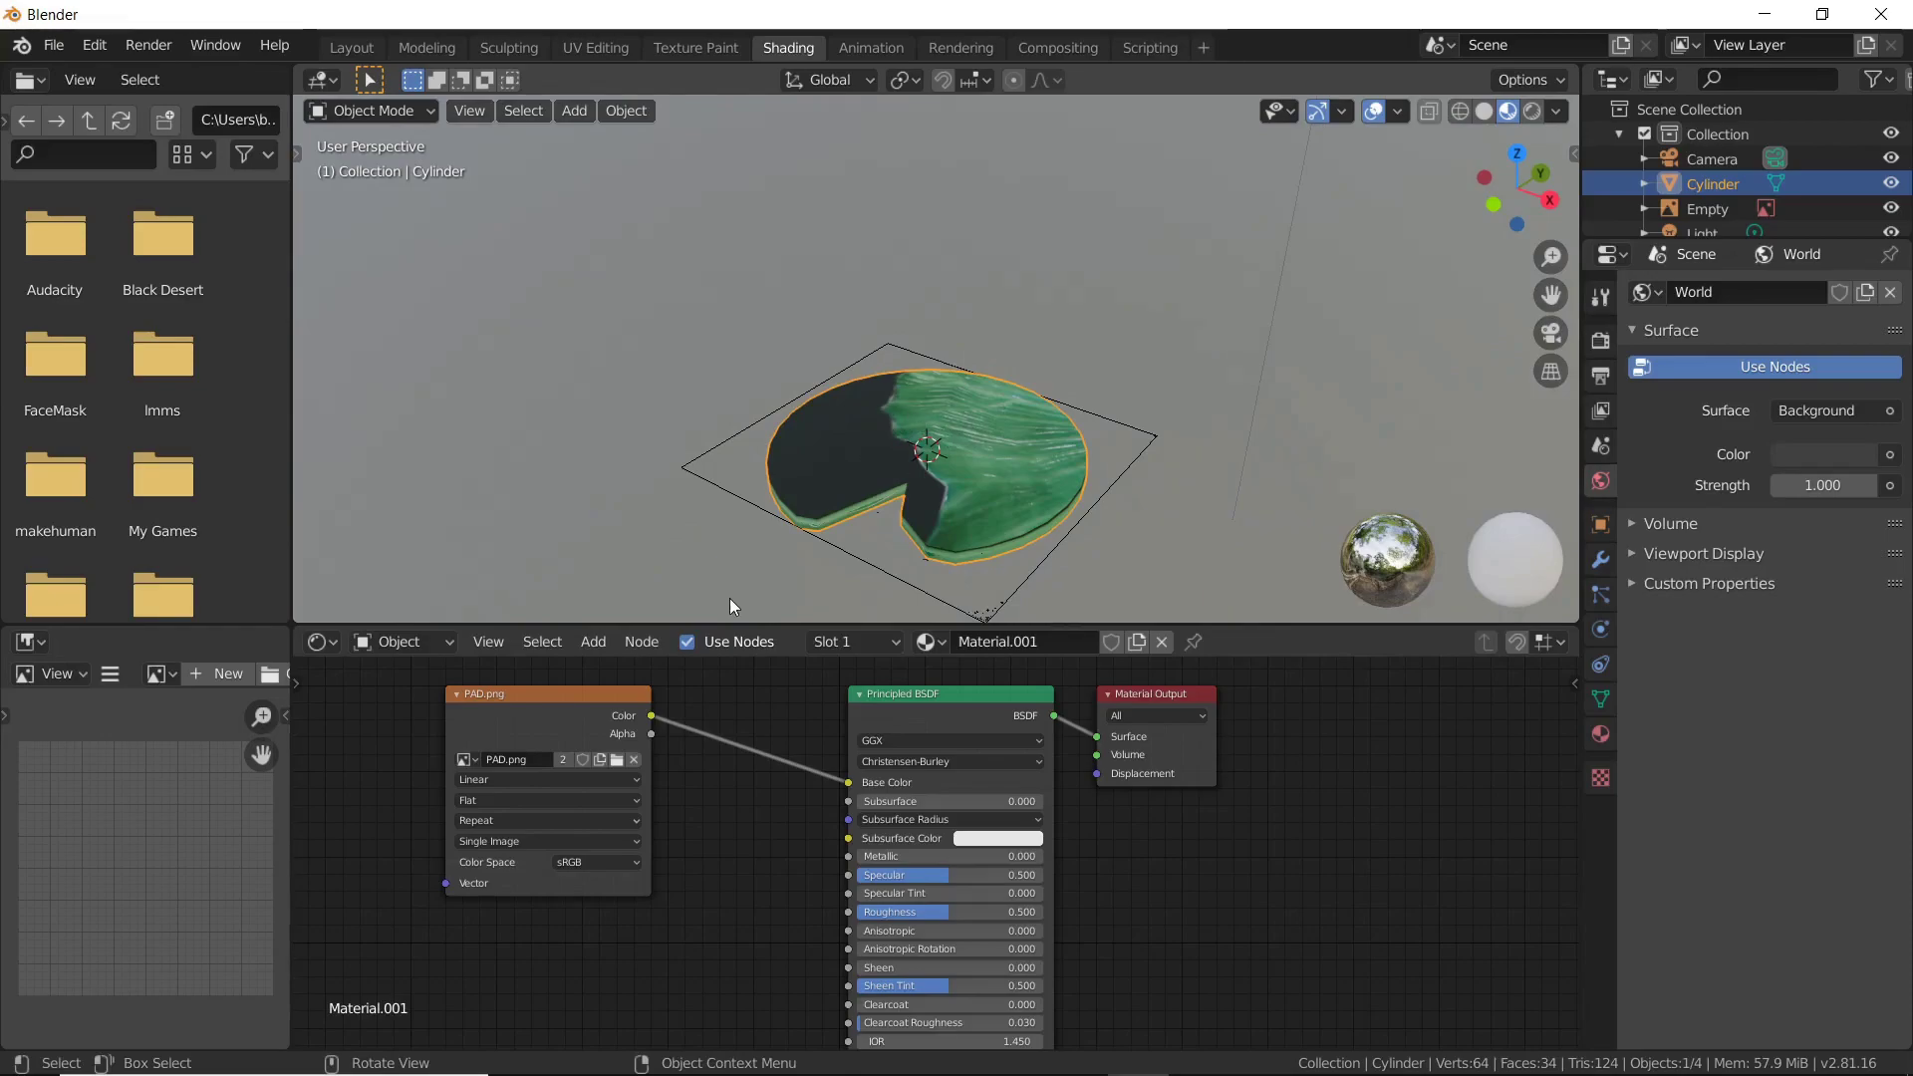
# In the UV Editing workspace, select the cylinder's top face in face select mode to show its UVs over PAD.png.
pyautogui.click(613, 46)
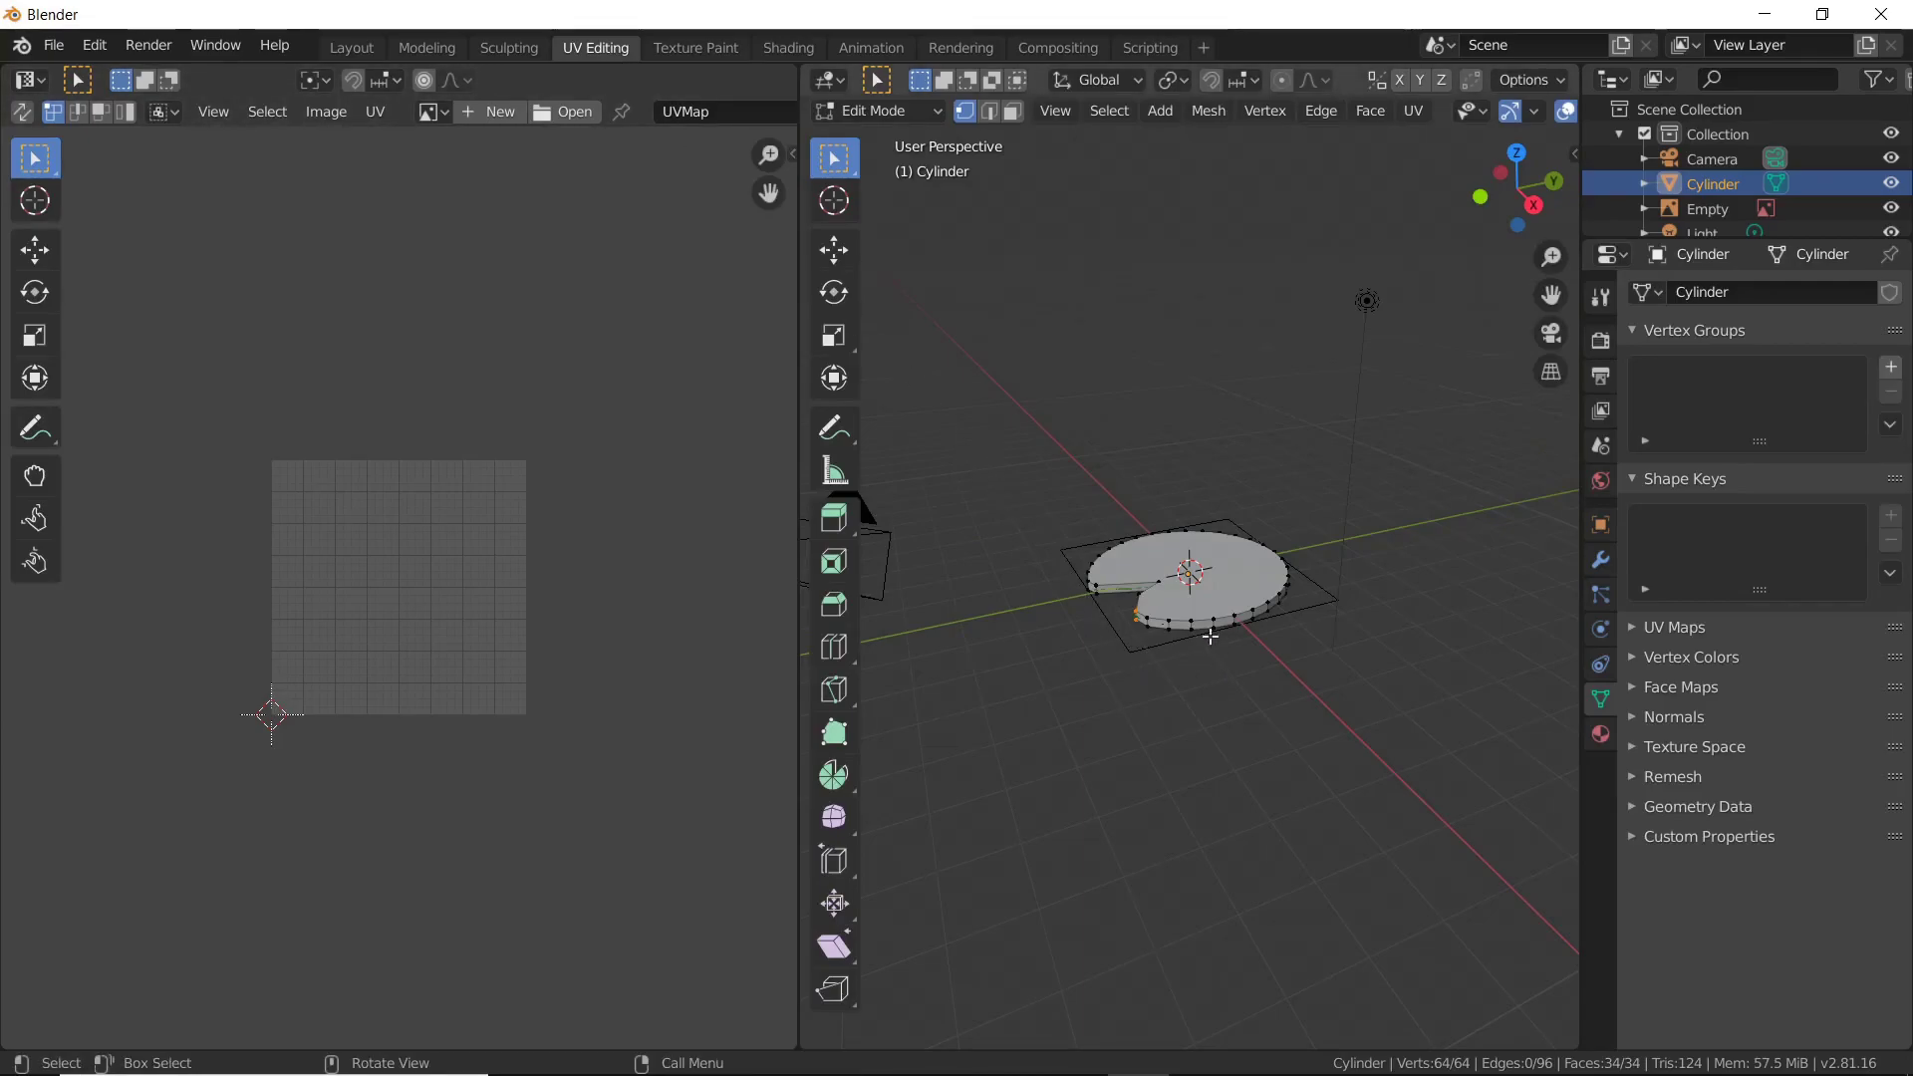
pyautogui.moveTo(1230, 598); pyautogui.dragTo(1262, 660, button='middle')
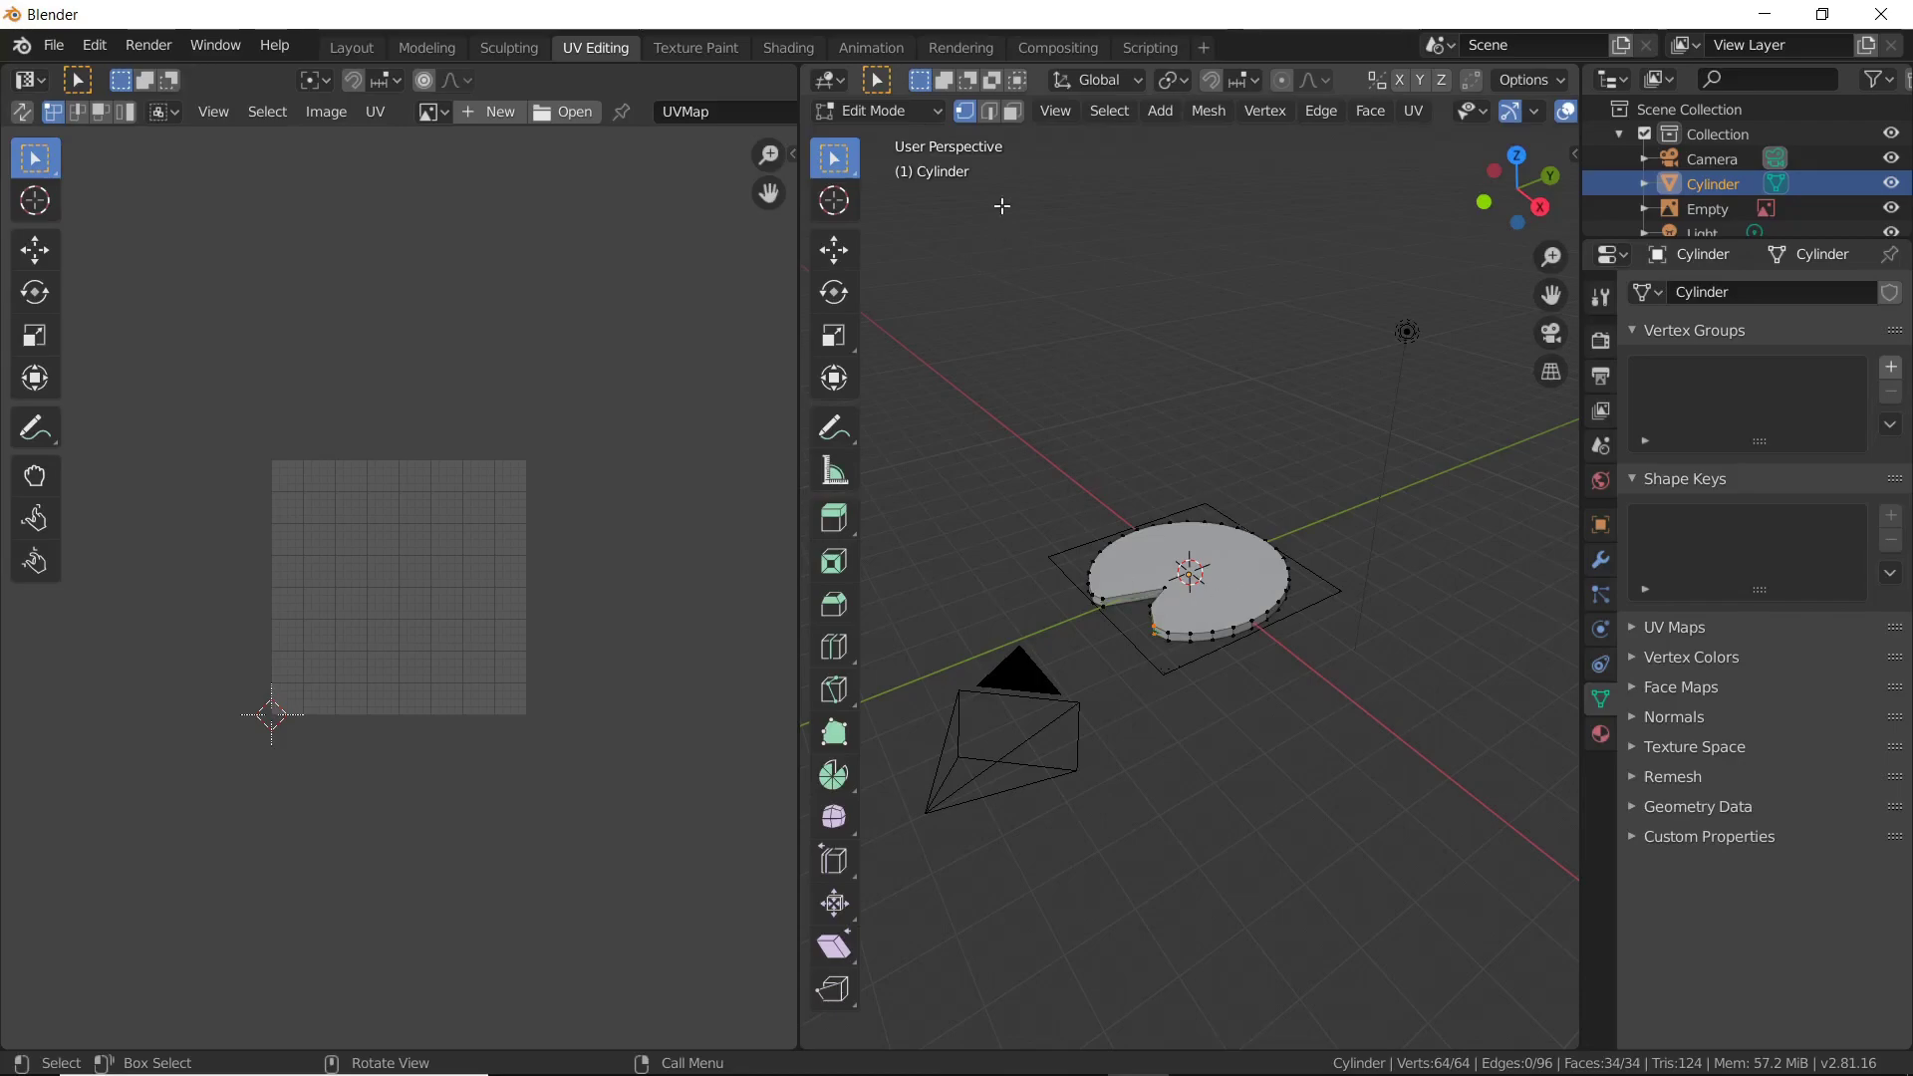
pyautogui.click(1013, 112)
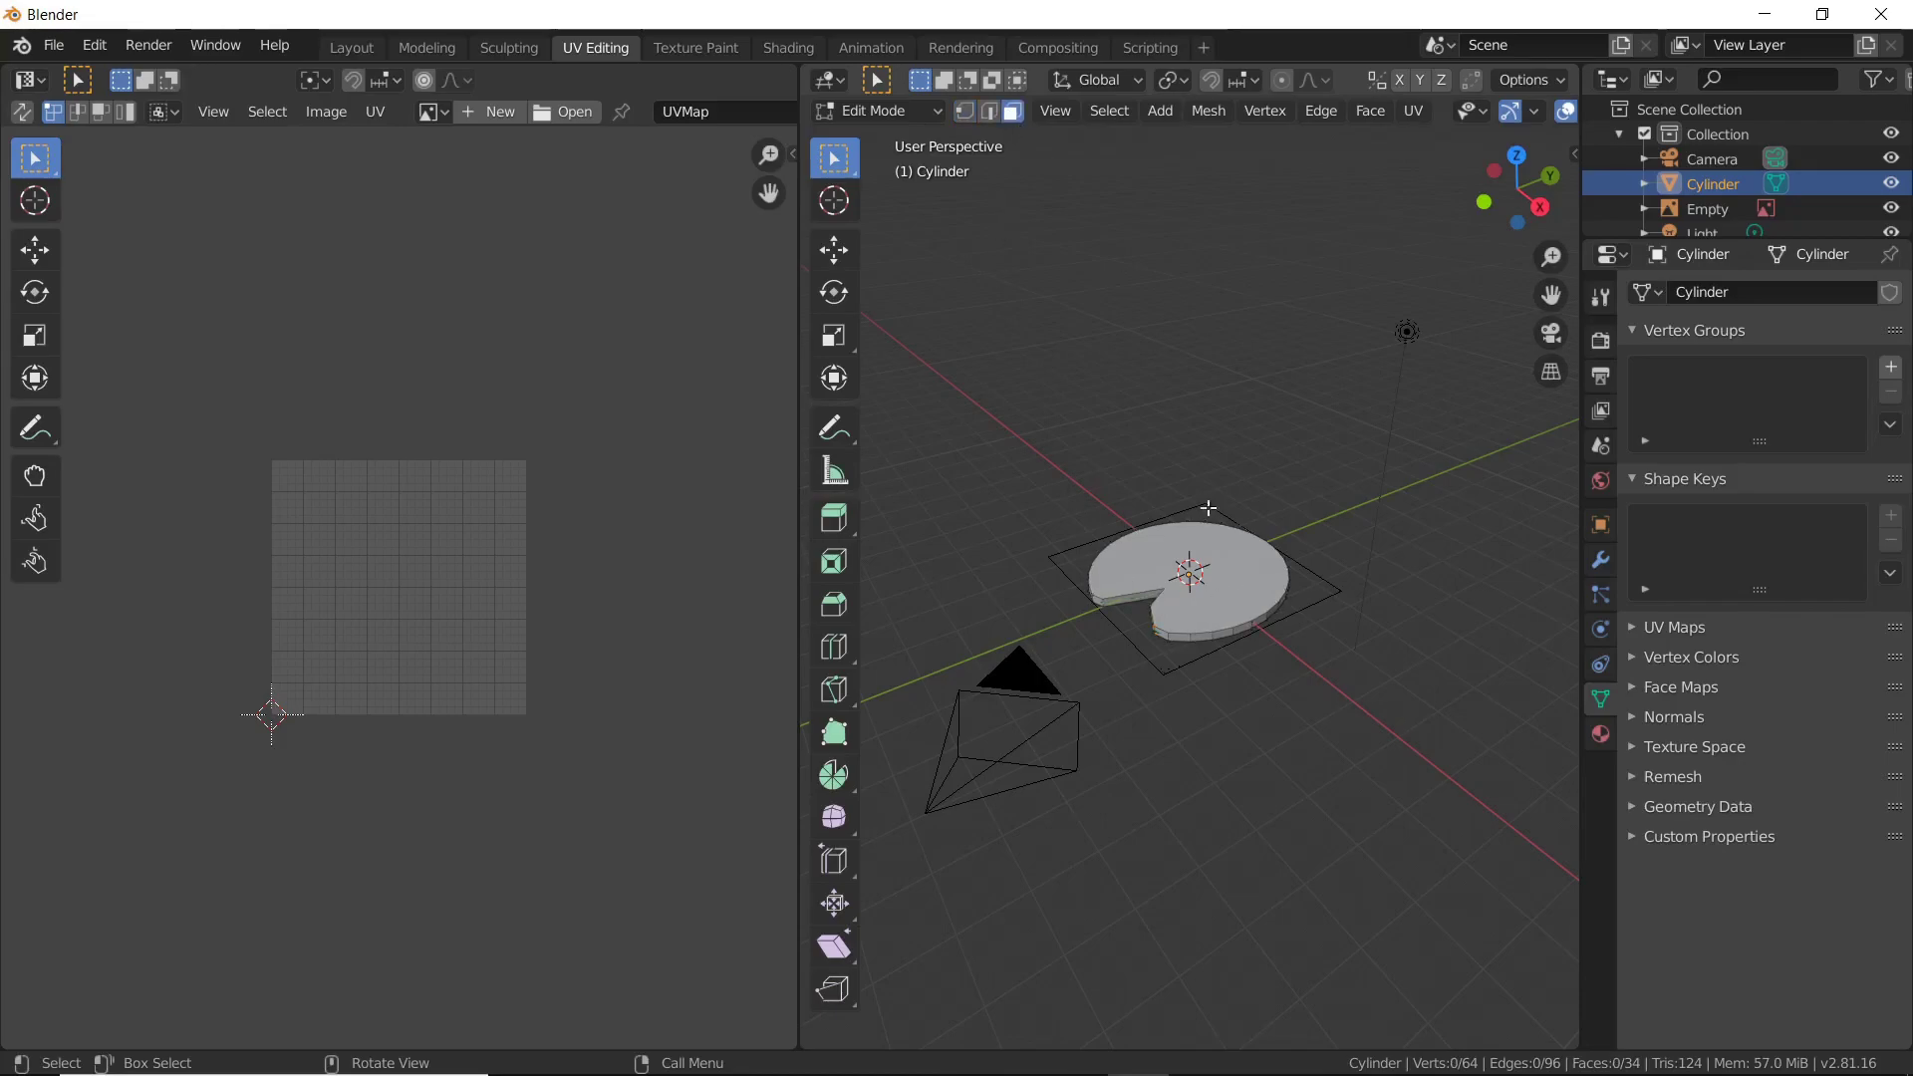
pyautogui.click(1211, 597)
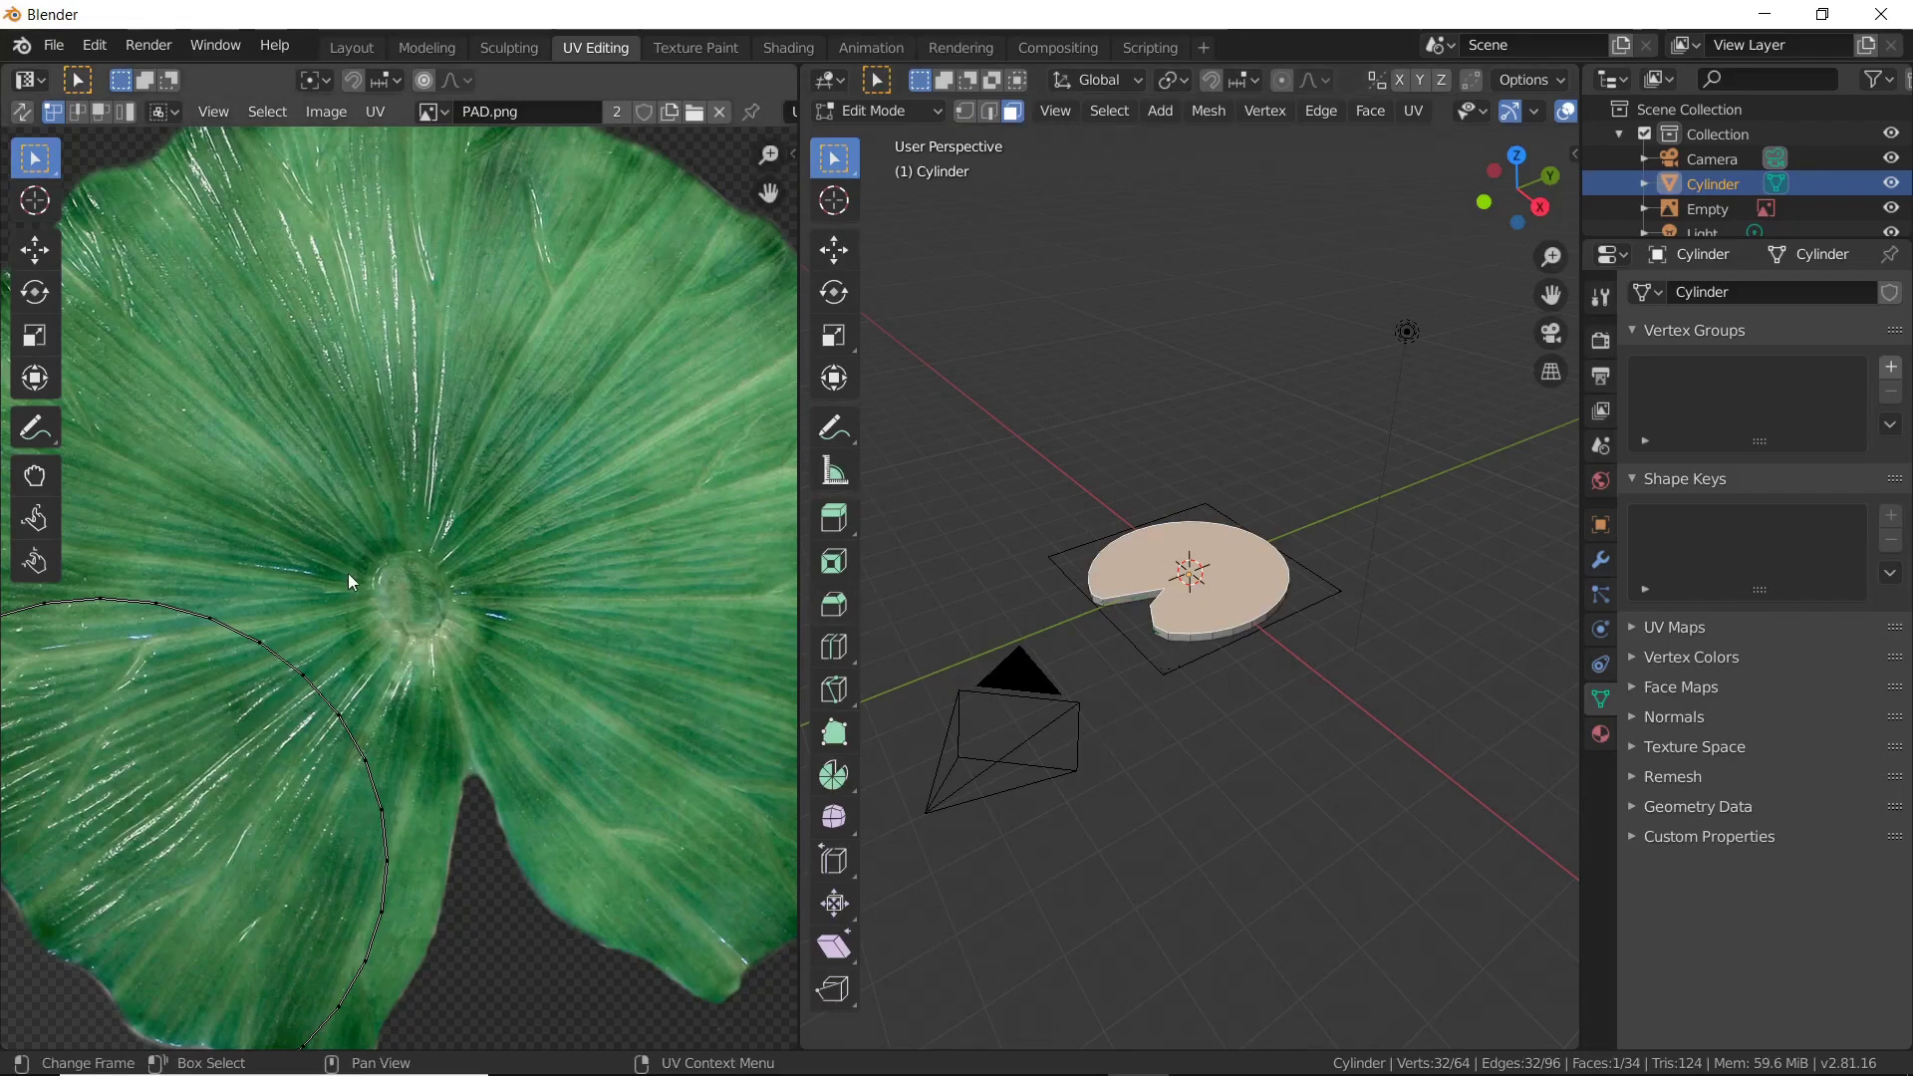
pyautogui.scroll(-5, 349, 575)
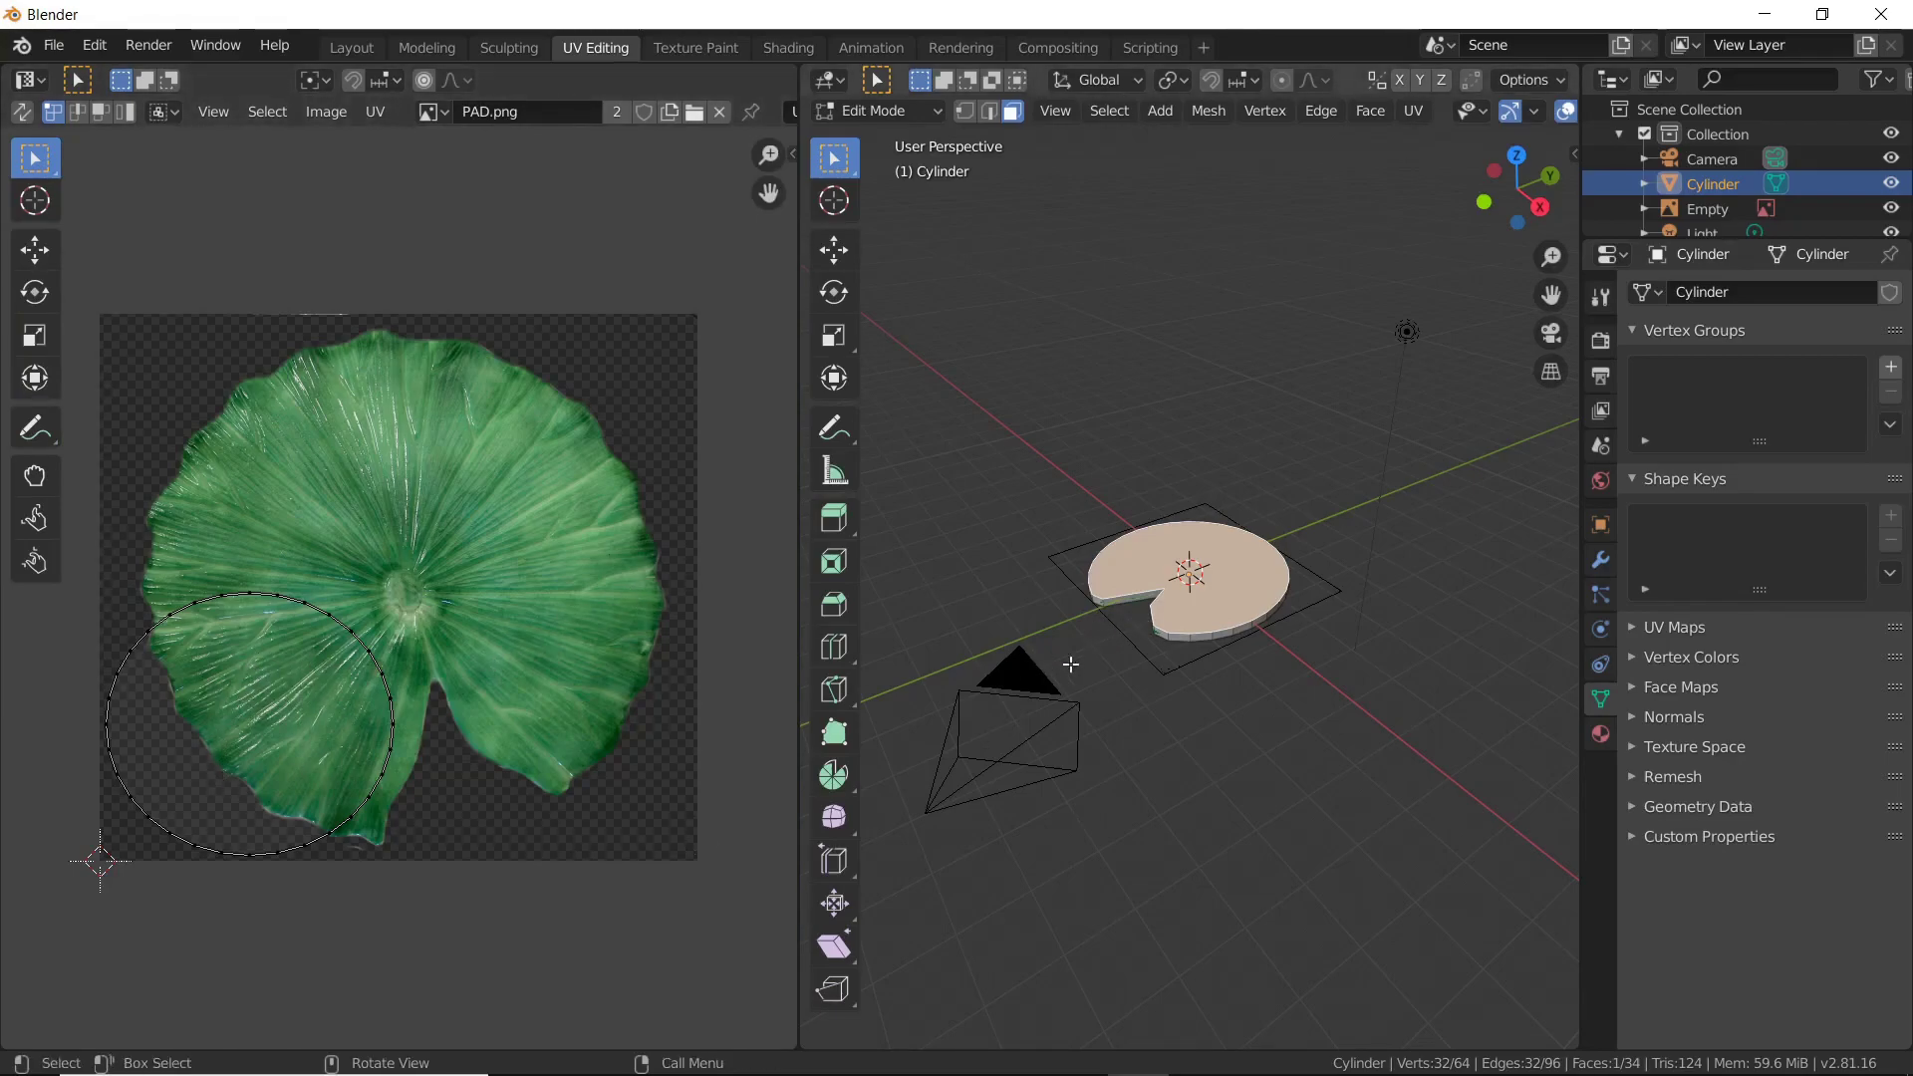
# Display the textured pad in Material Preview shading from the top view, enlarged beside its UV layout.
pyautogui.press('z')
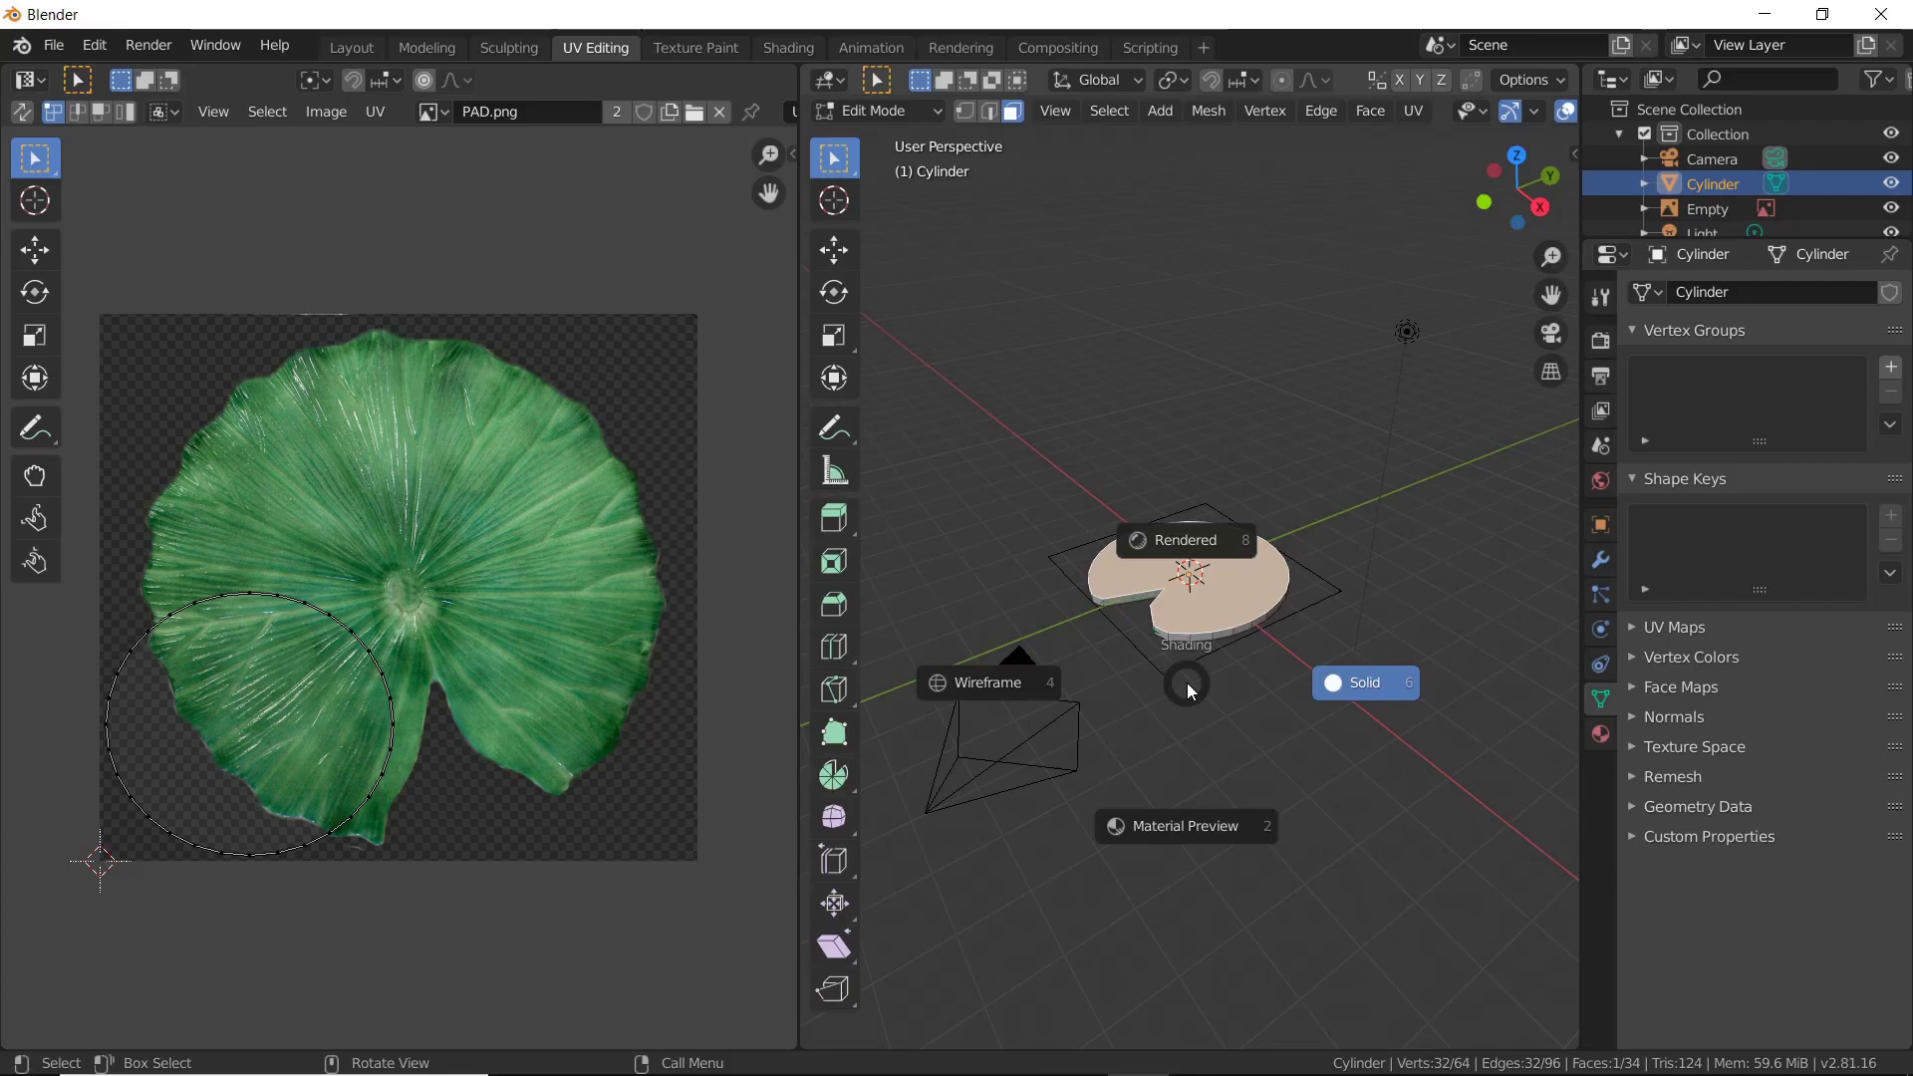
pyautogui.click(1200, 825)
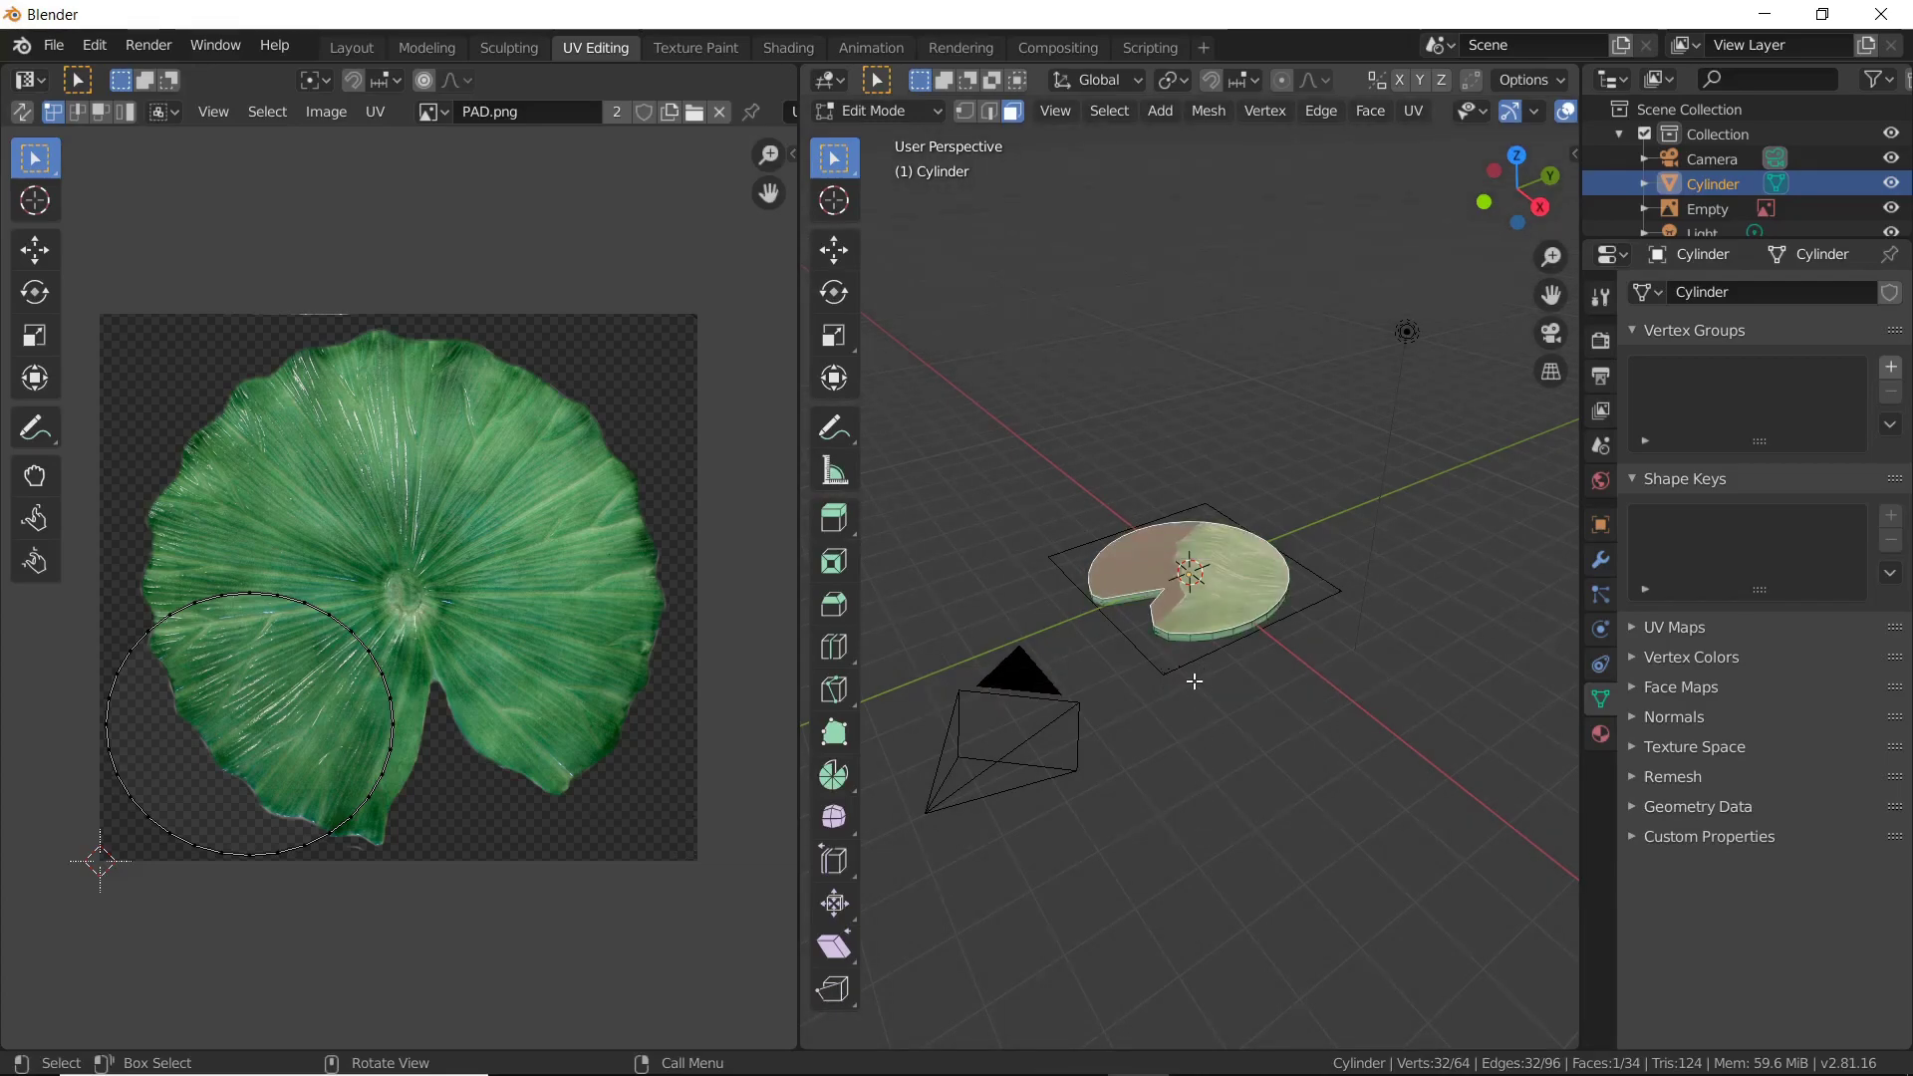
pyautogui.press('KP_7')
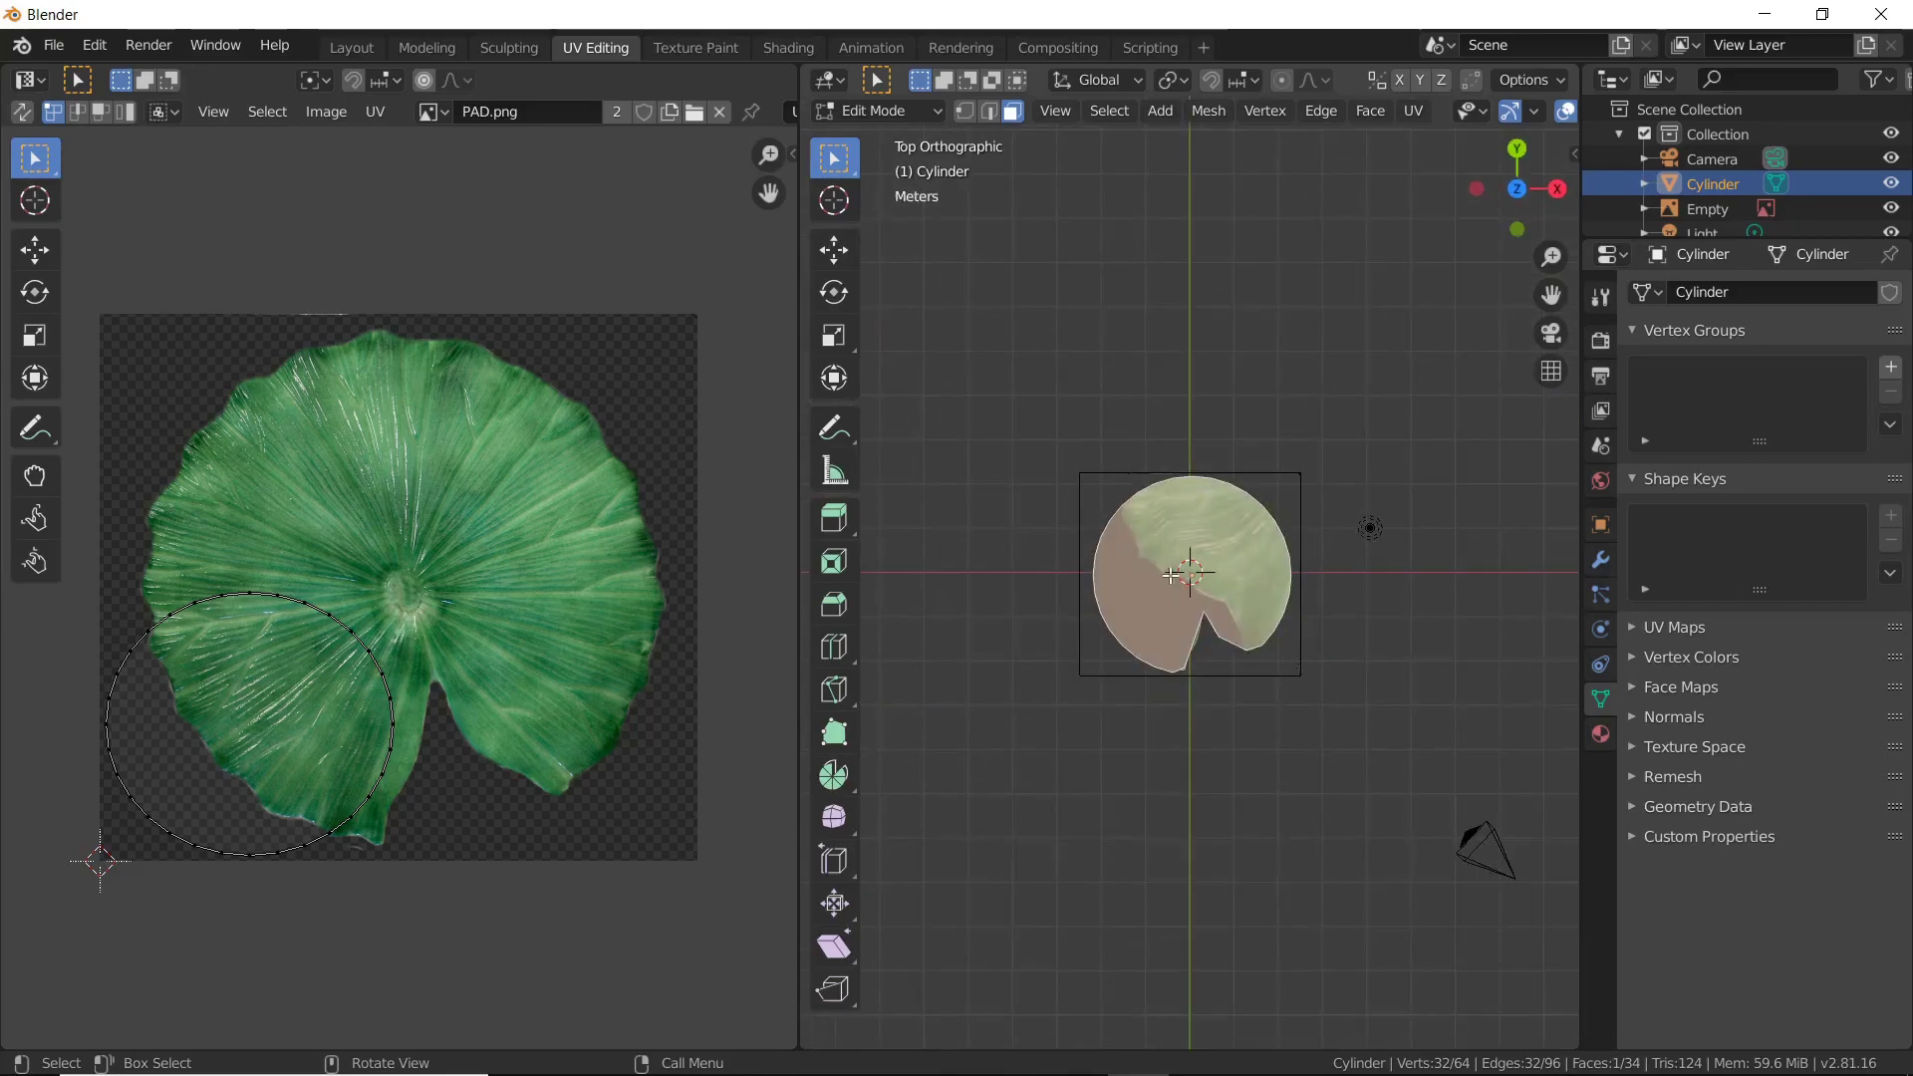
pyautogui.scroll(4, 1199, 605)
pyautogui.scroll(1, 1200, 606)
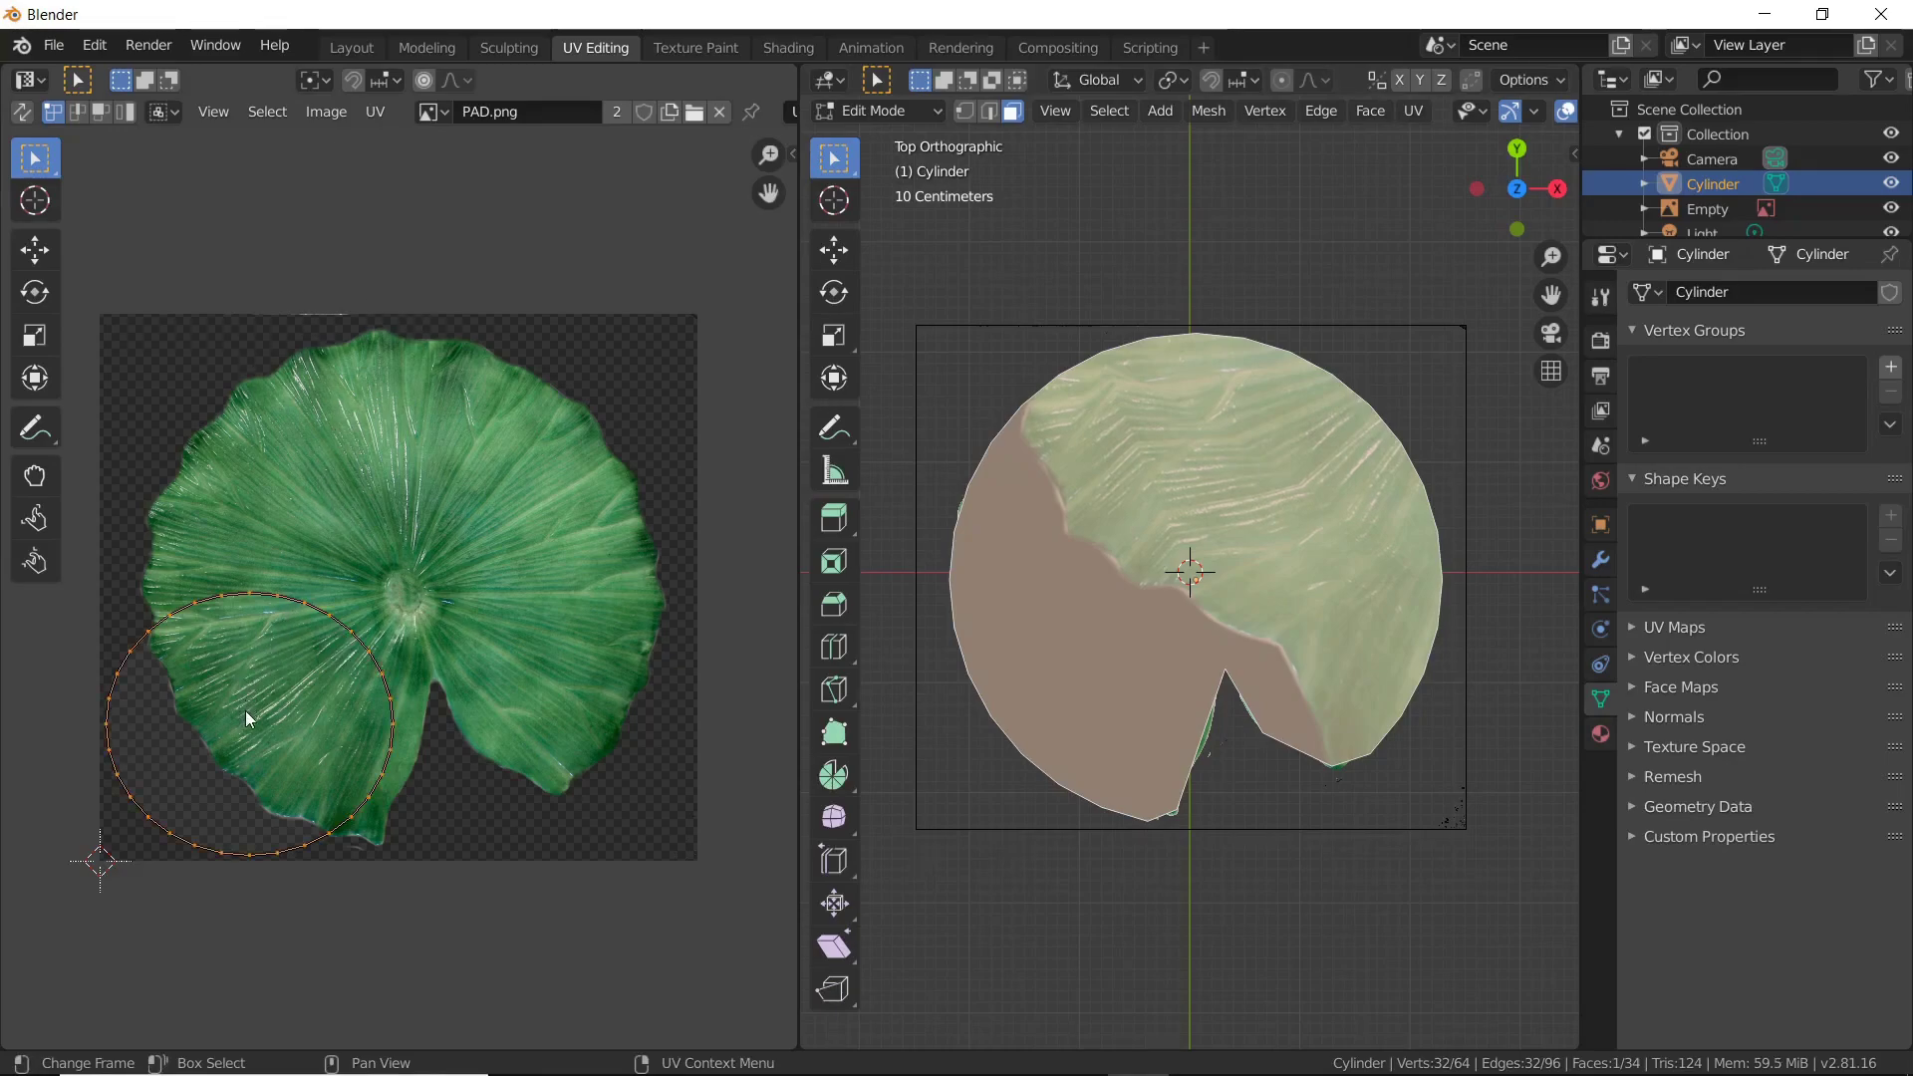
# Move the face's circular UV outline over the centre of the leaf image and scale it up to roughly the leaf's size.
pyautogui.press('g')
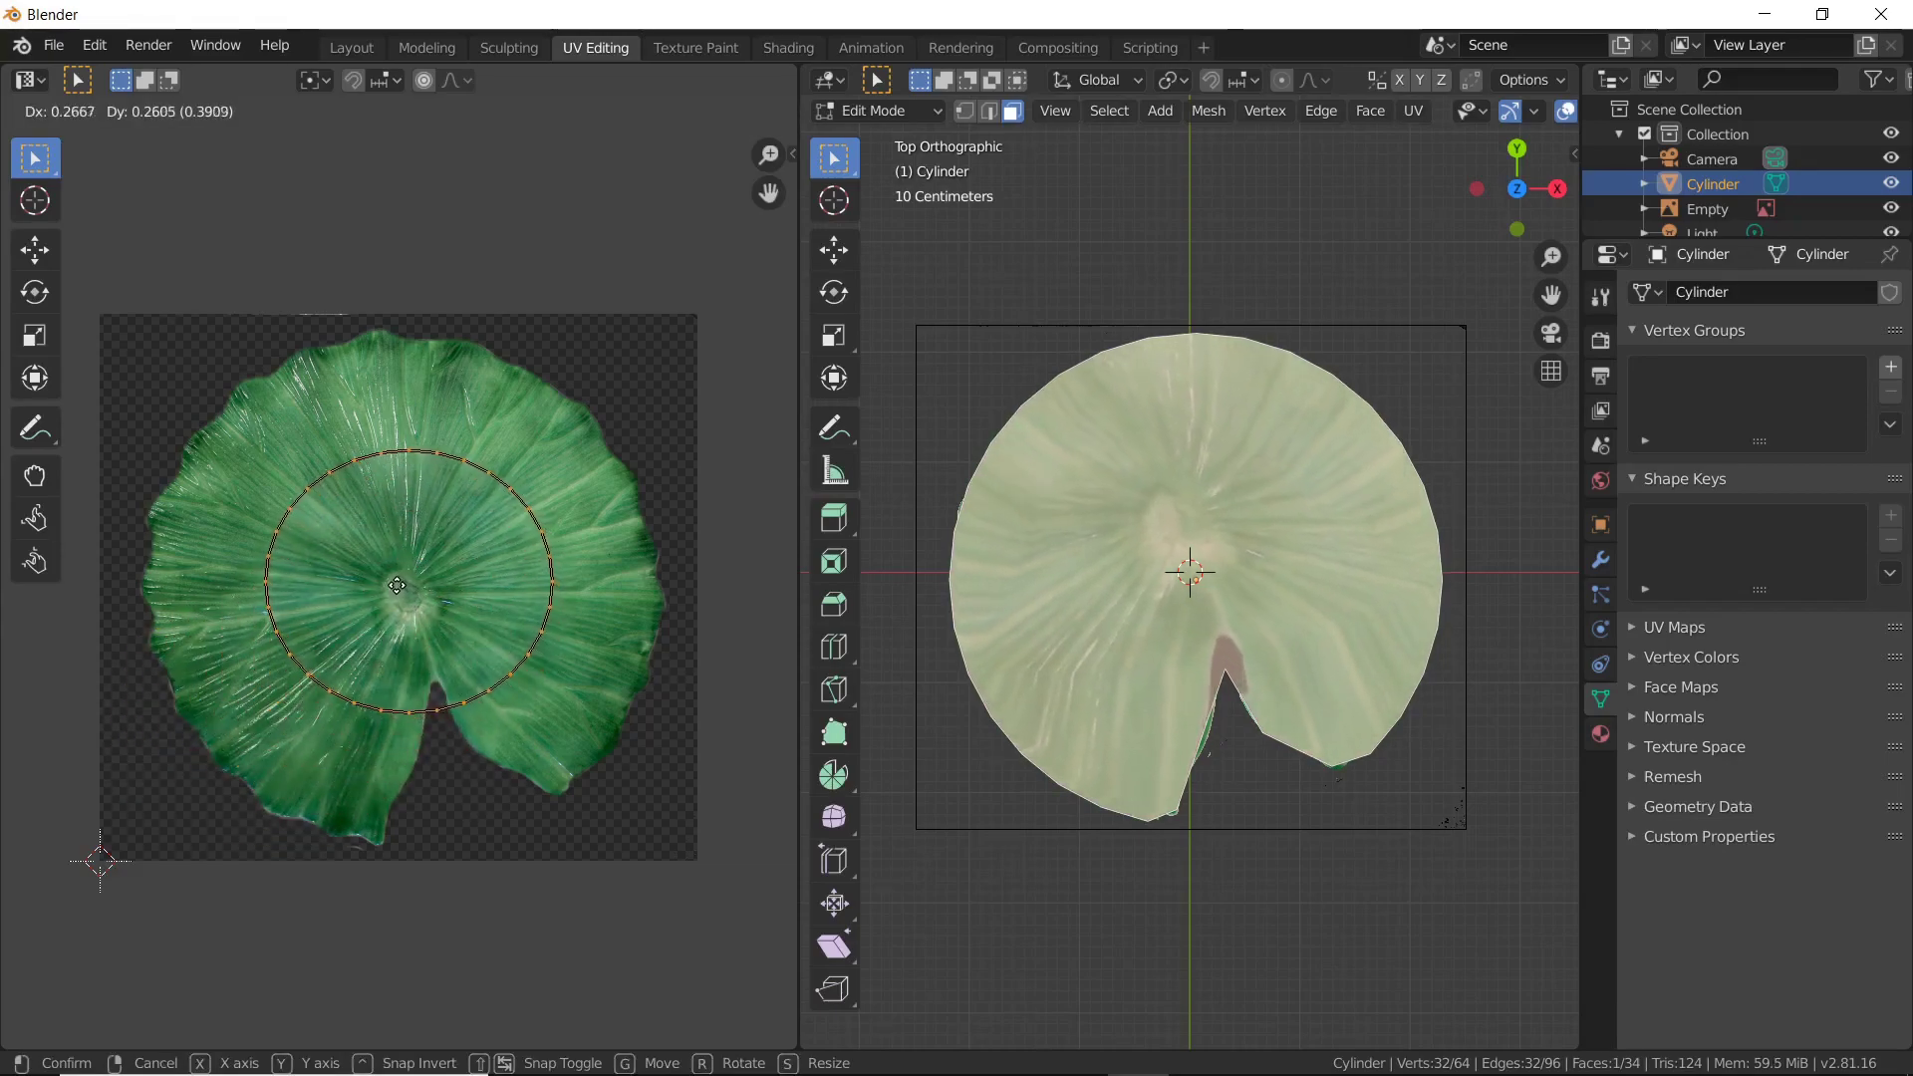
pyautogui.click(399, 595)
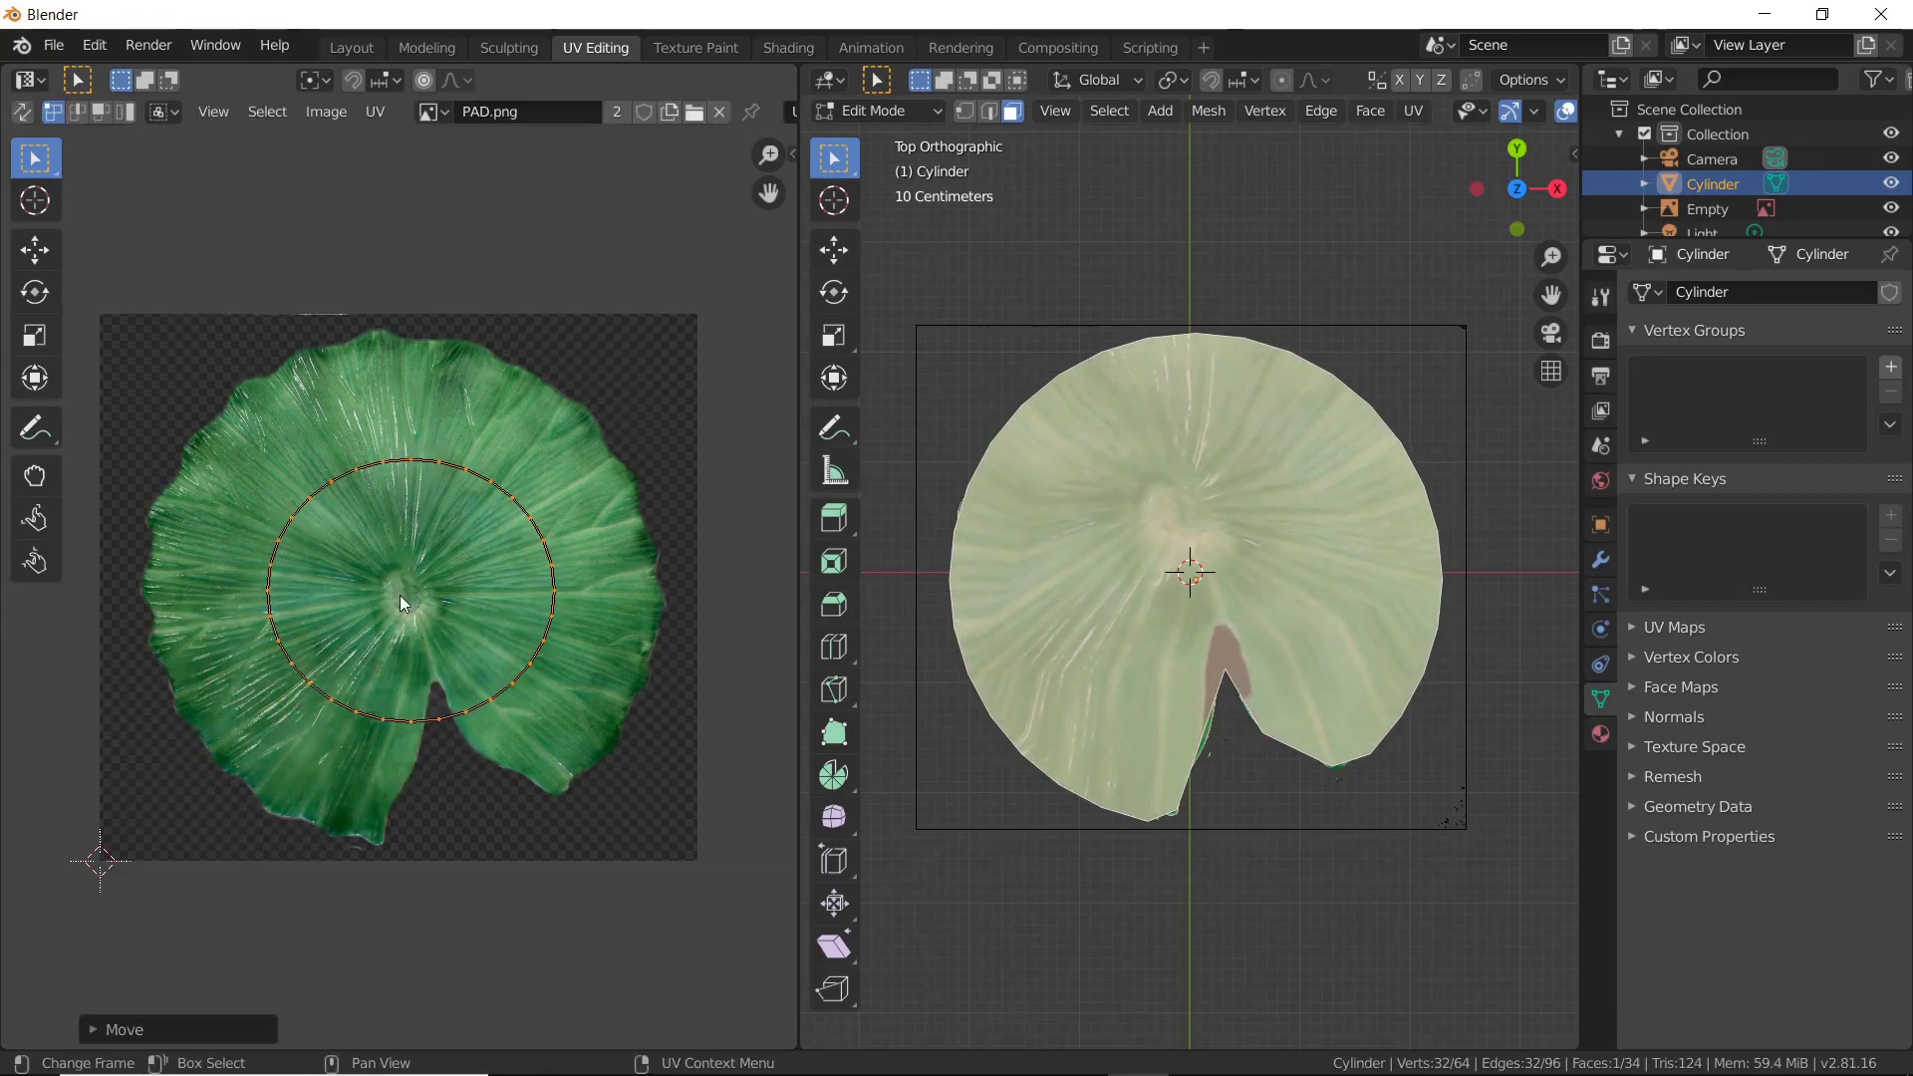
pyautogui.press('s')
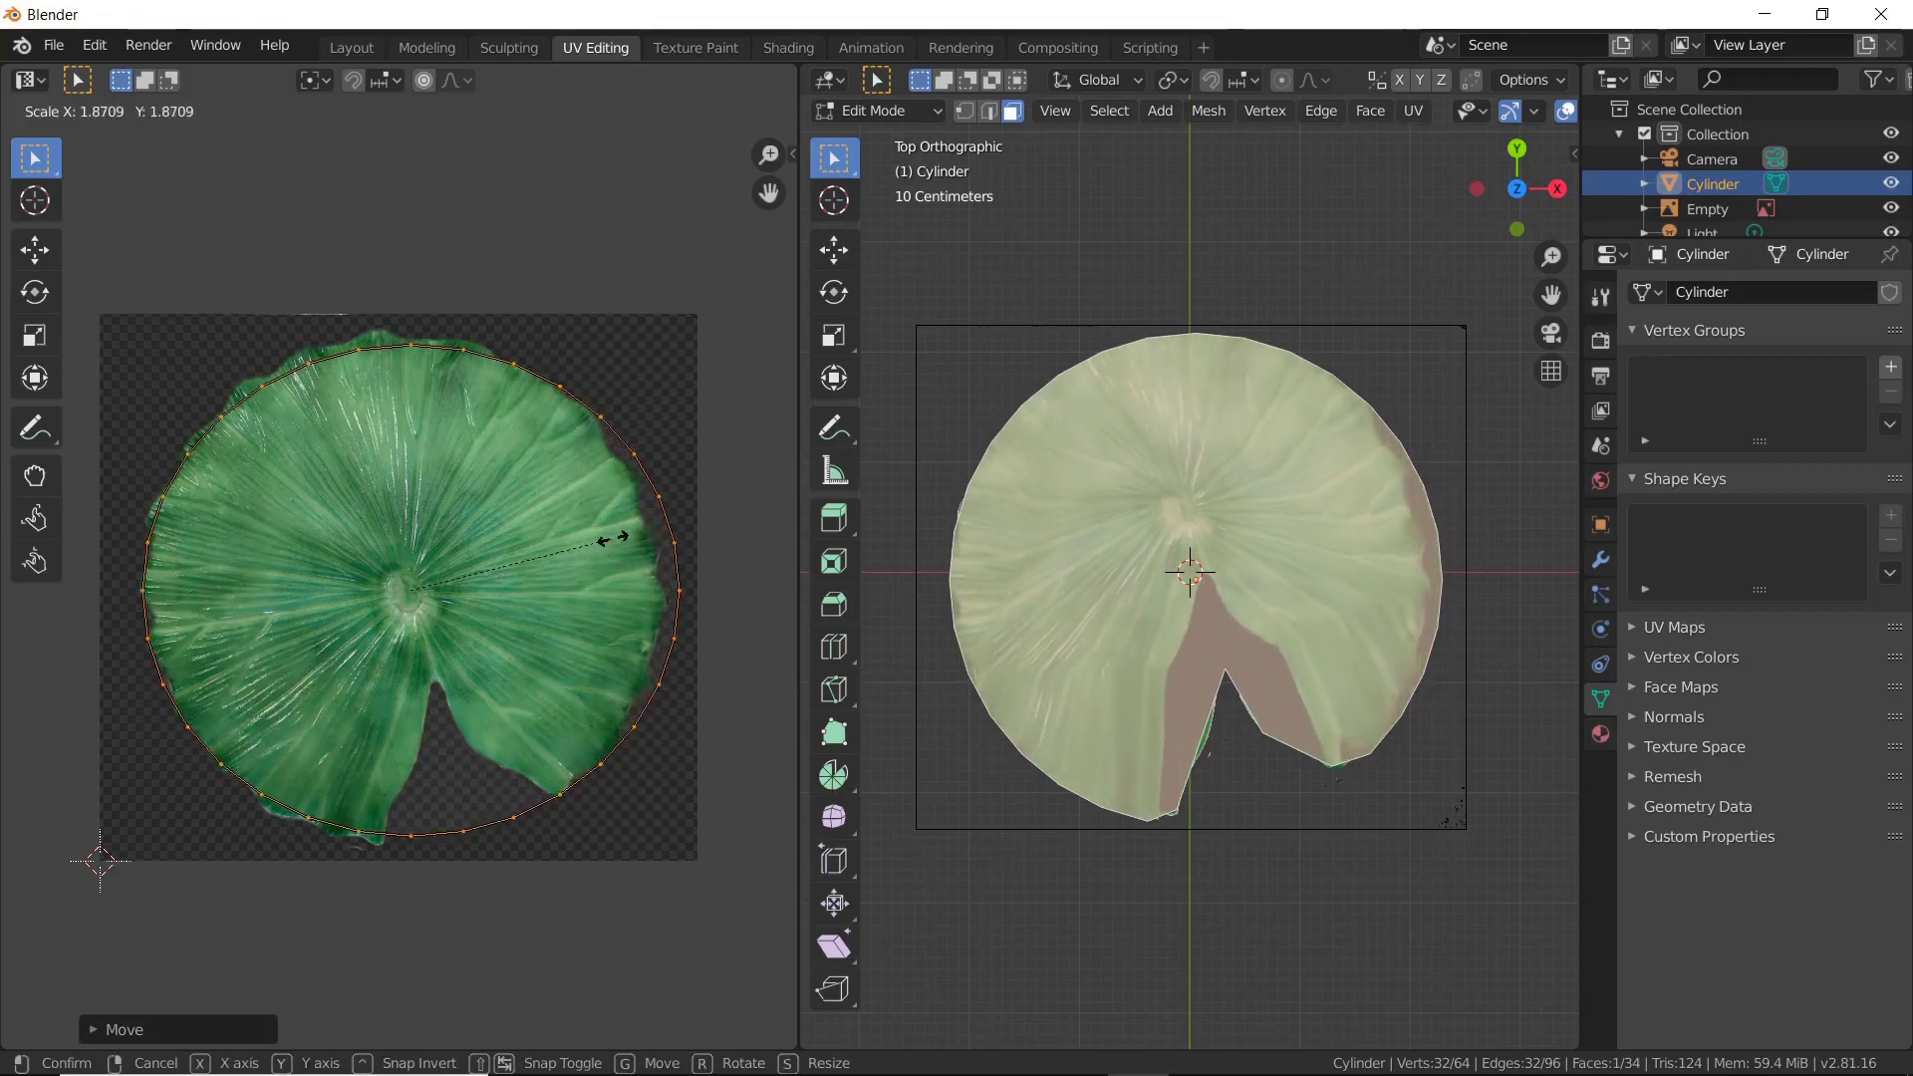
pyautogui.click(595, 542)
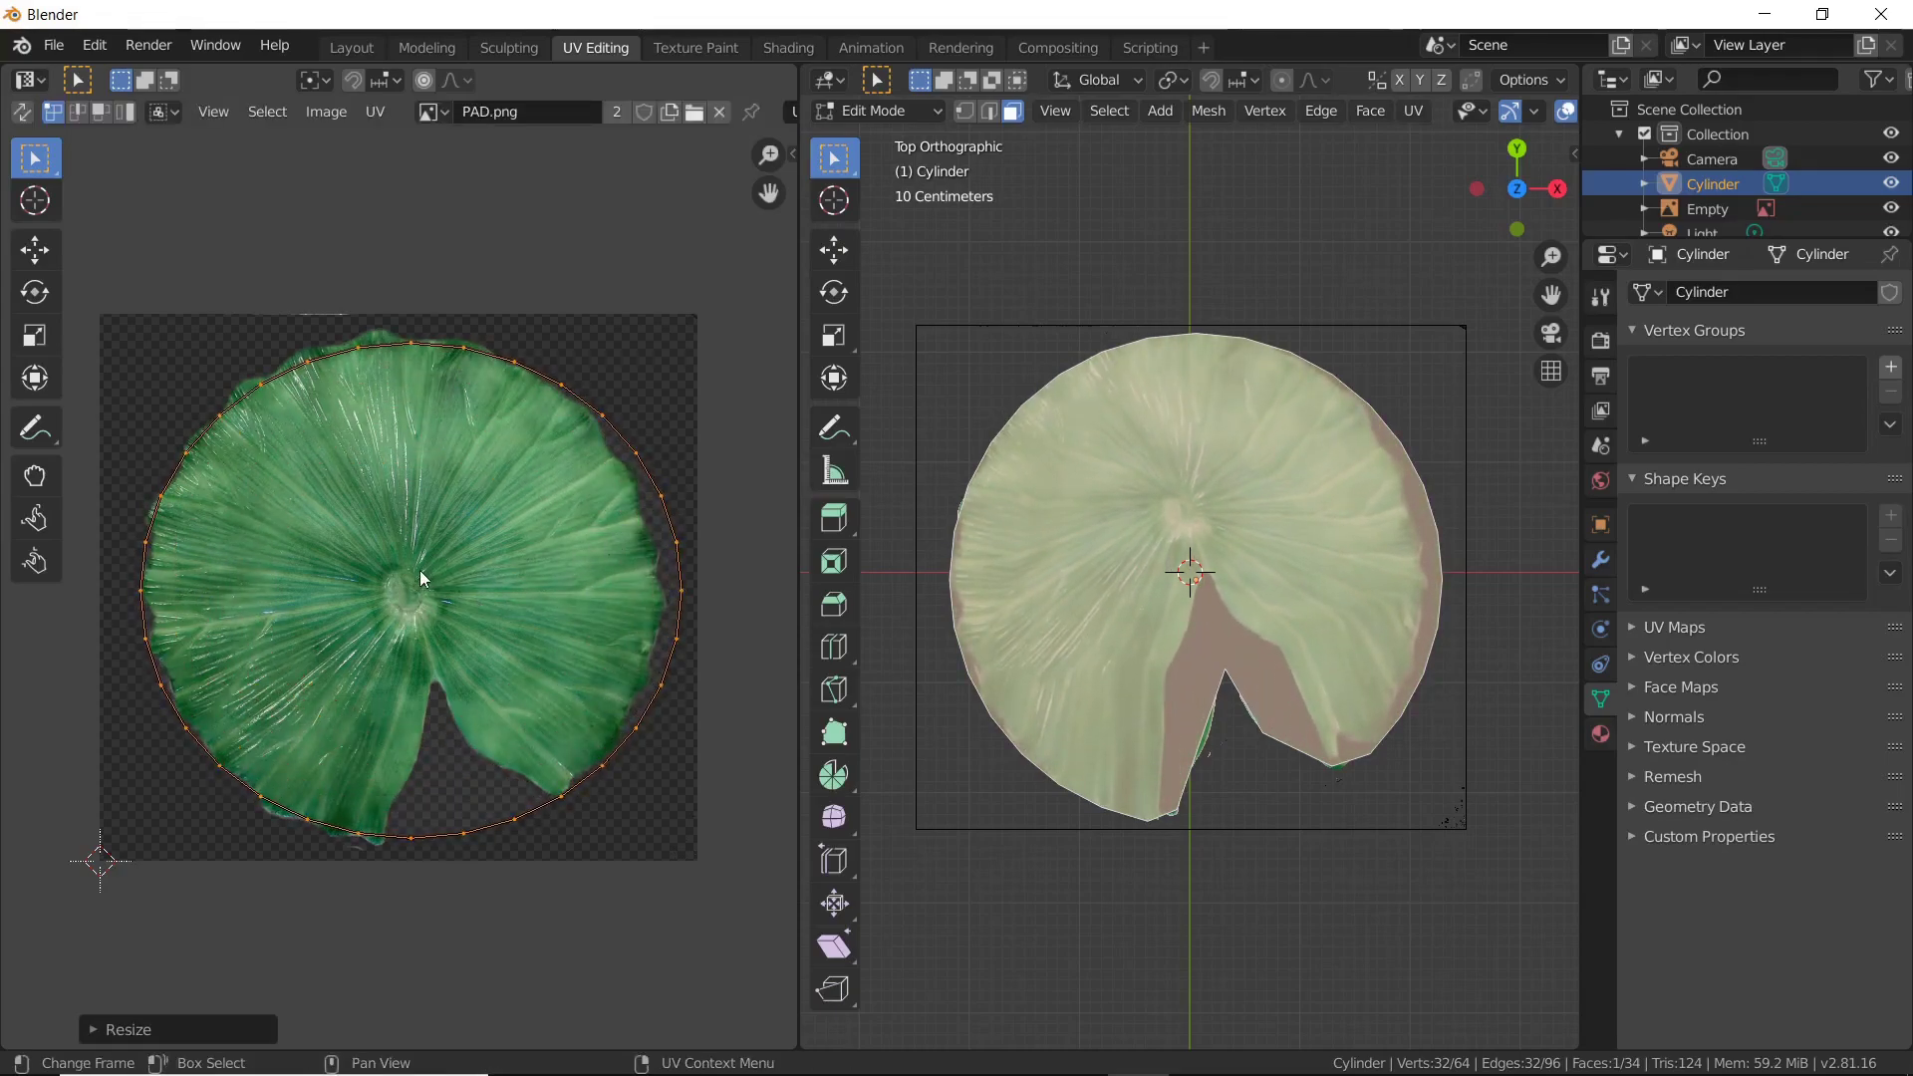
# Fine-tune the position and scale of the UV outline so it closely follows the leaf's round edge.
pyautogui.press('g')
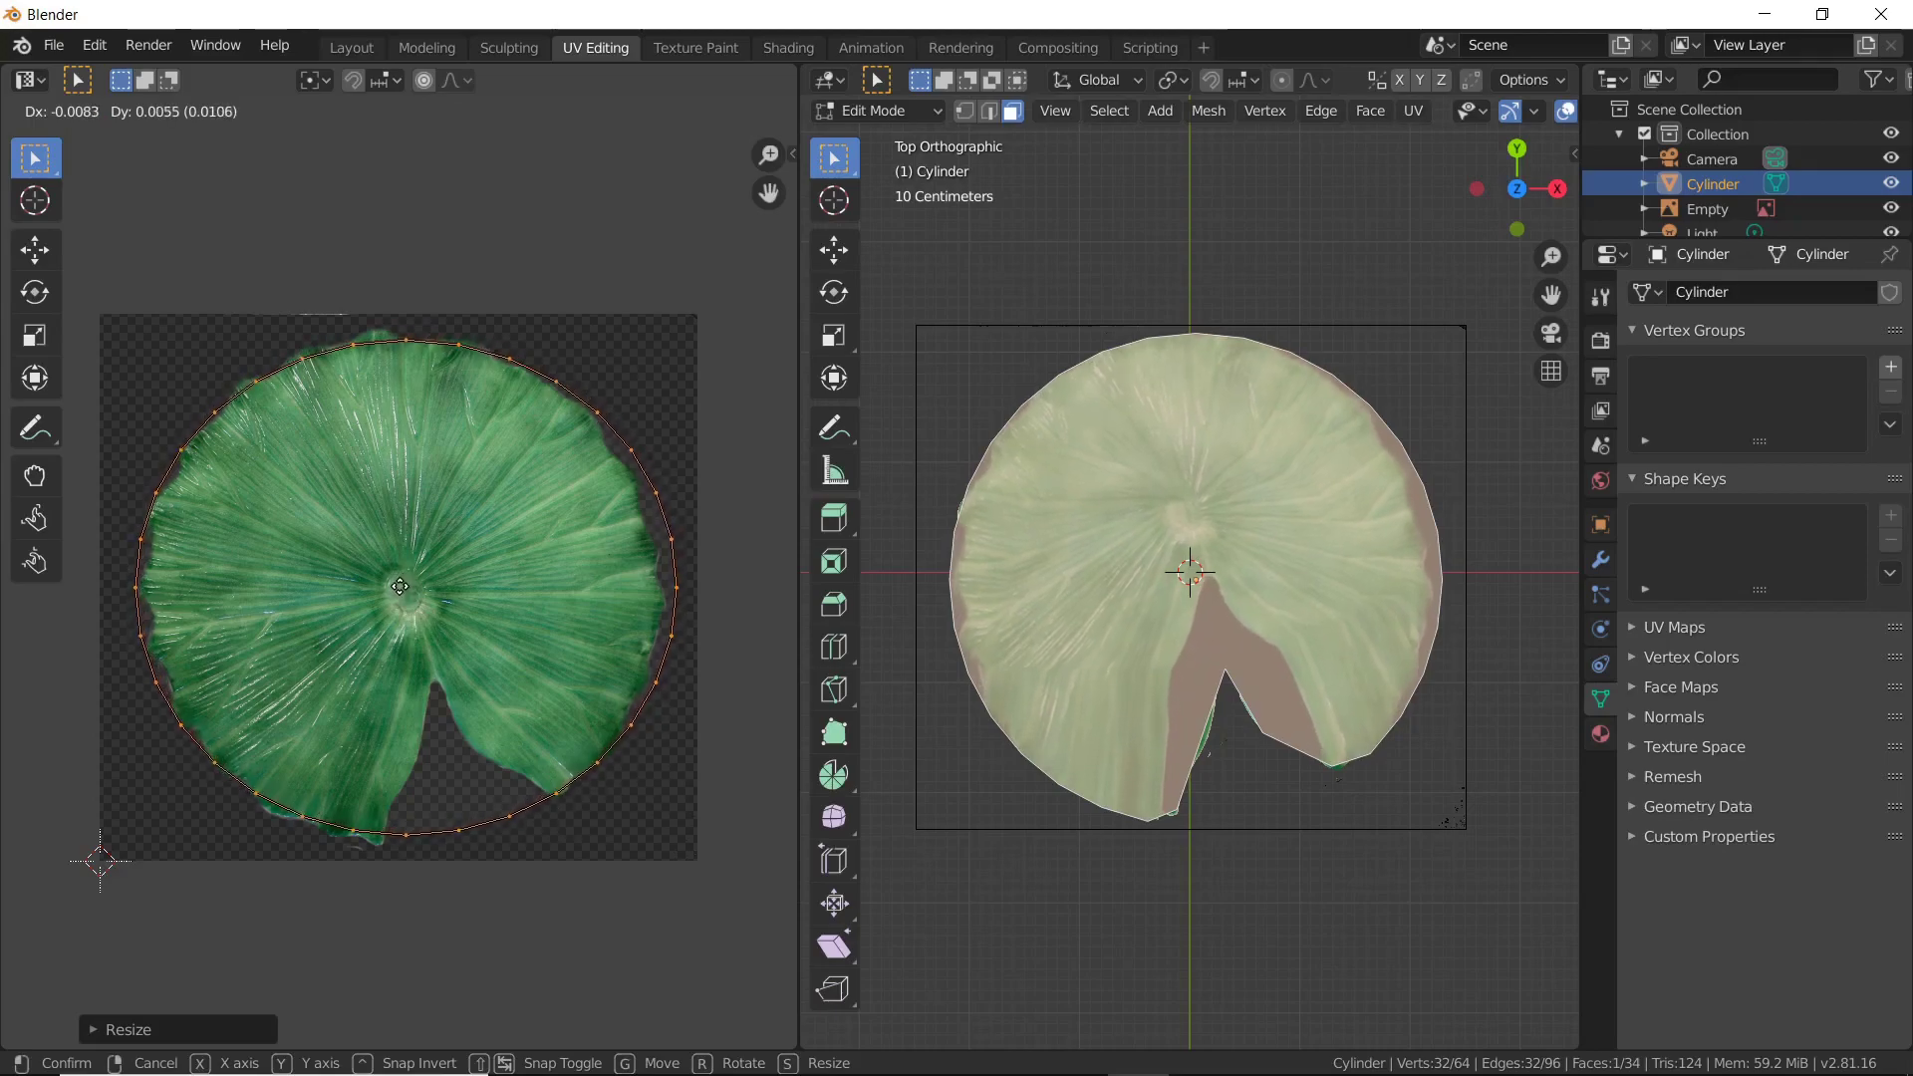
pyautogui.click(397, 589)
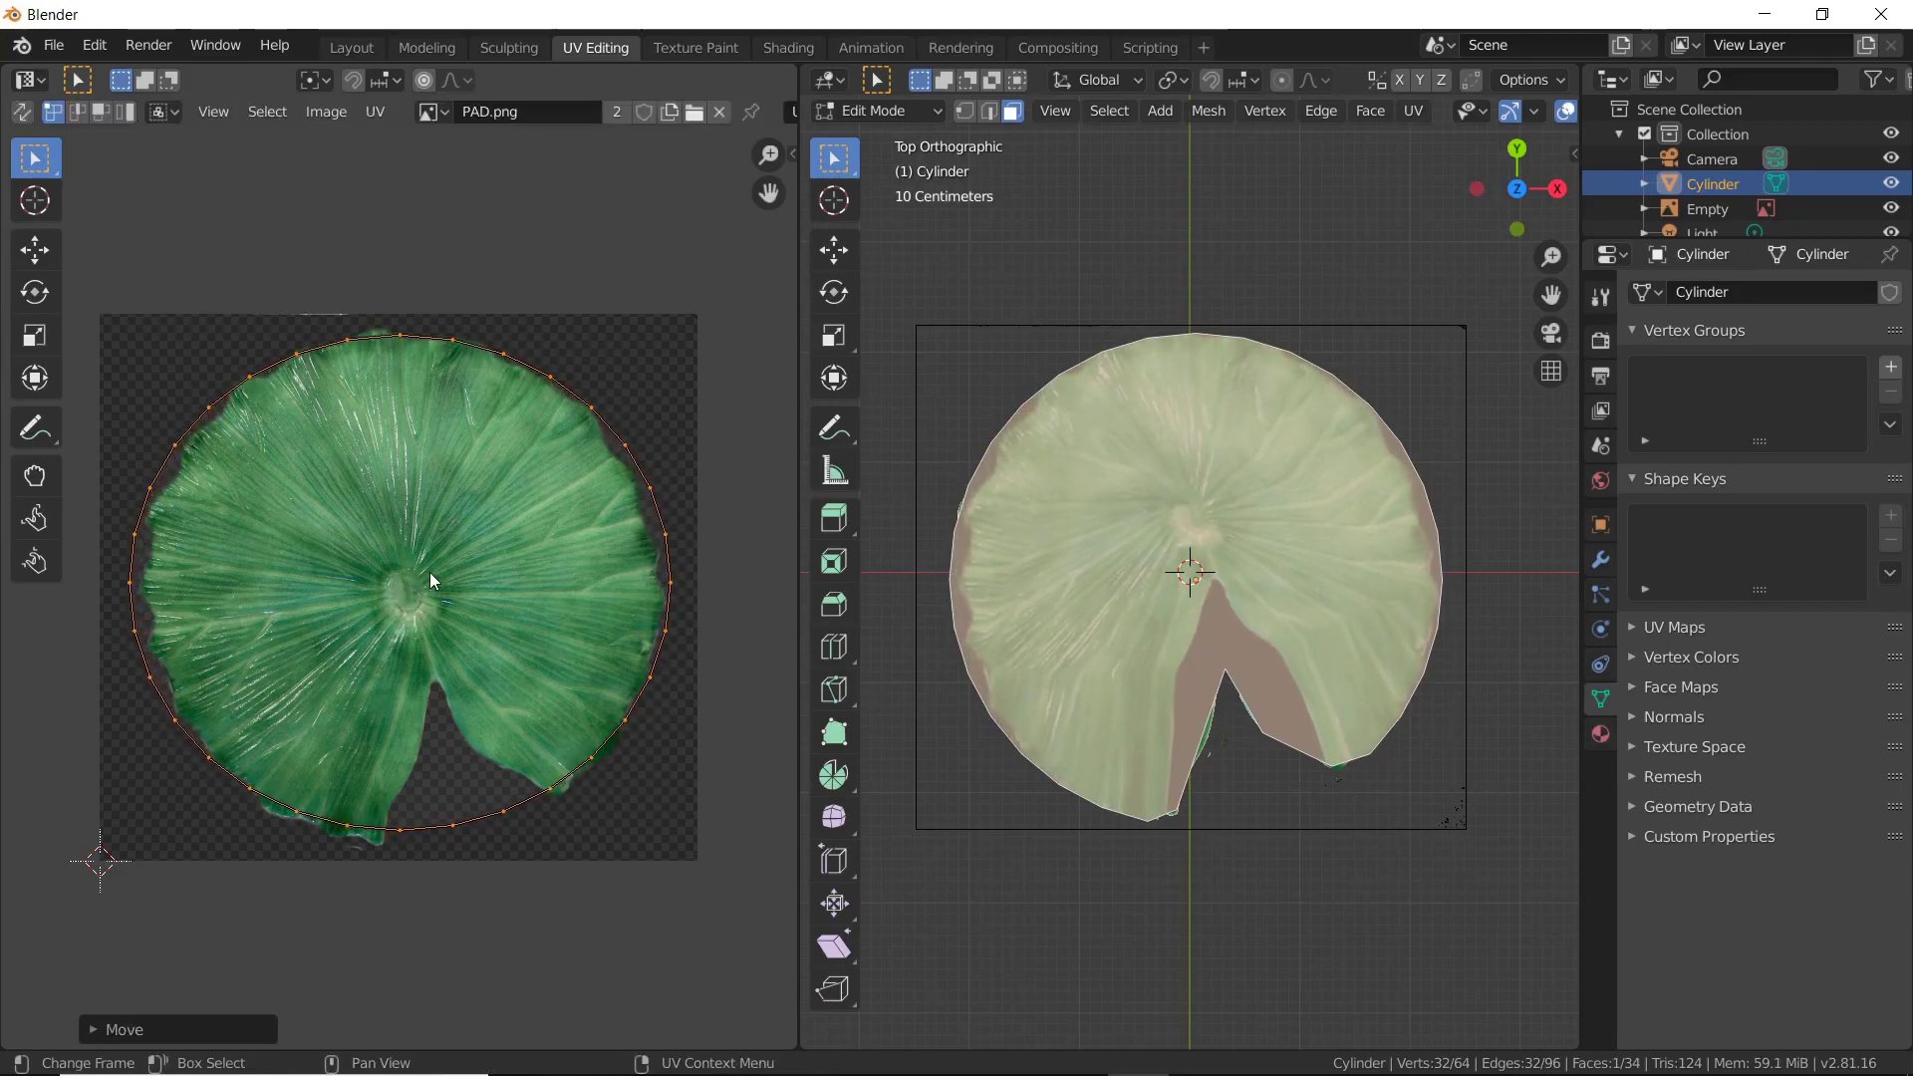
pyautogui.press('s')
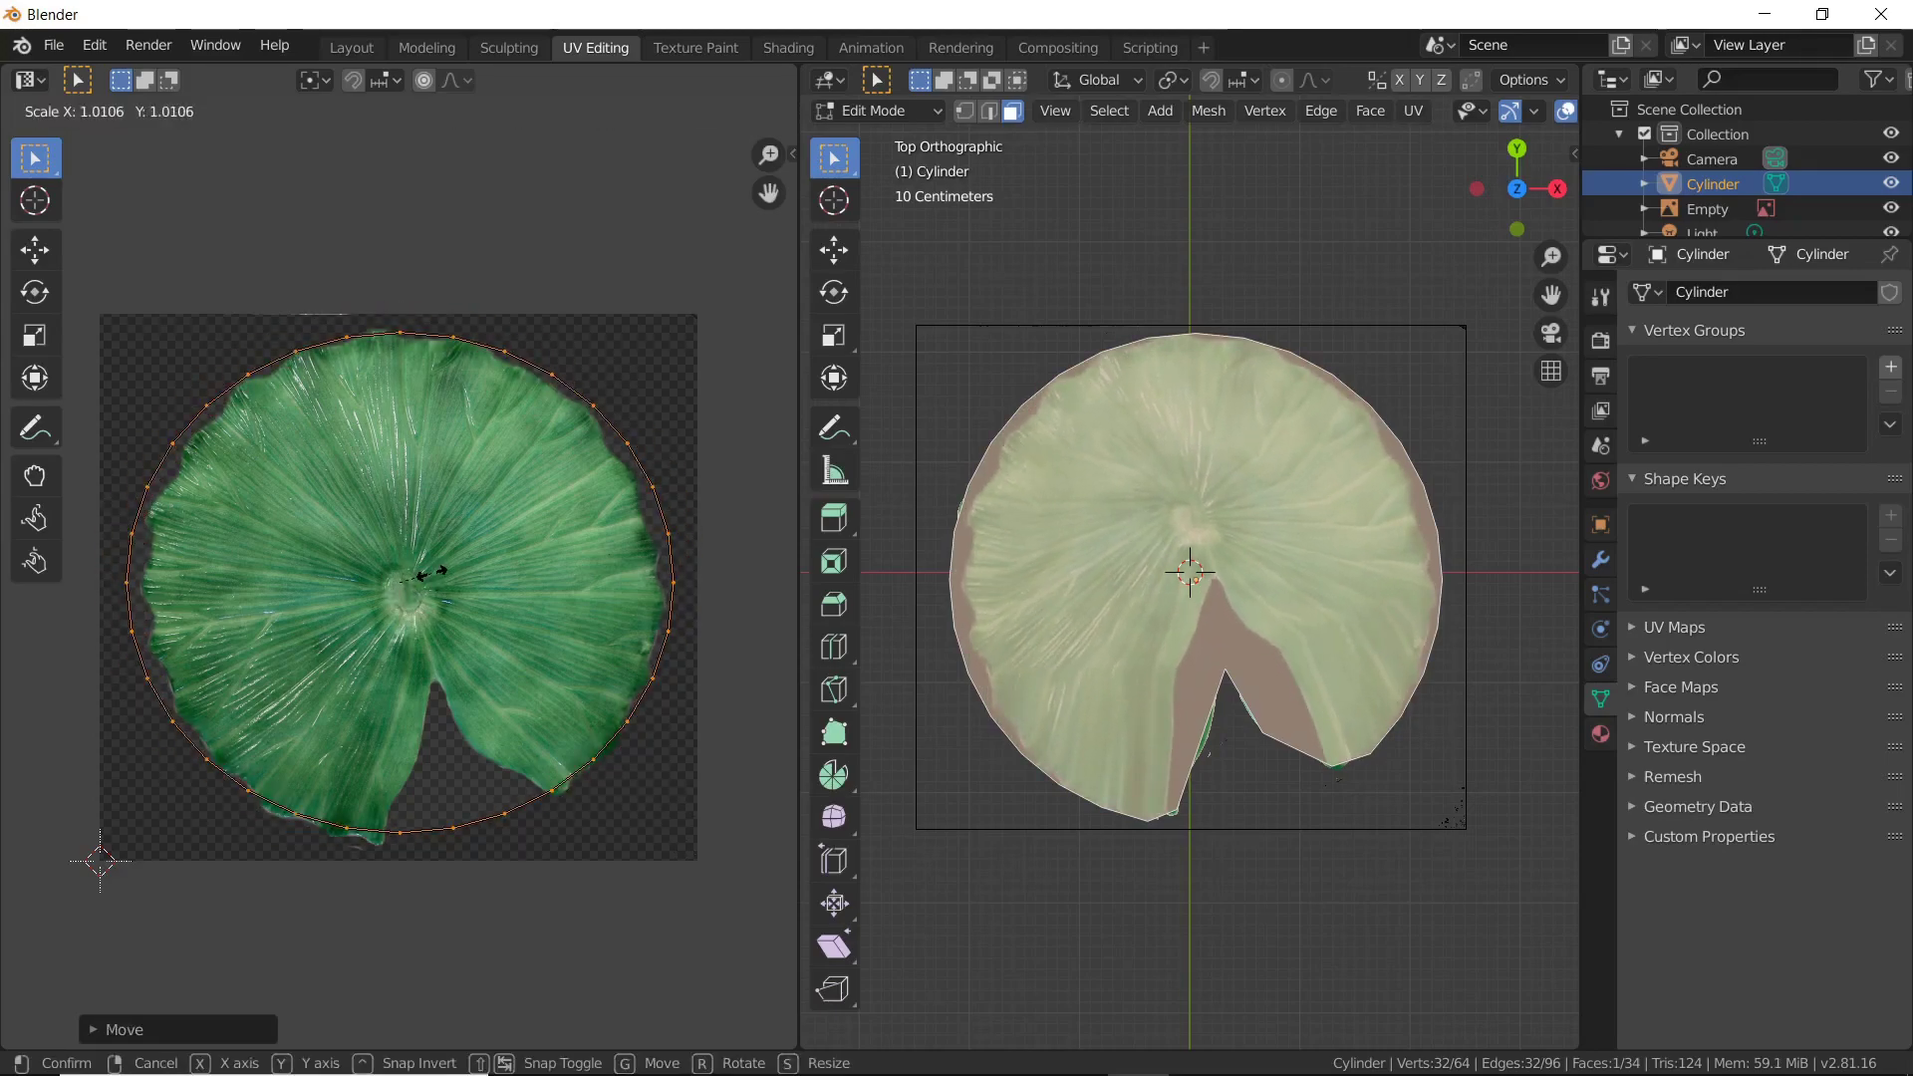
pyautogui.click(421, 582)
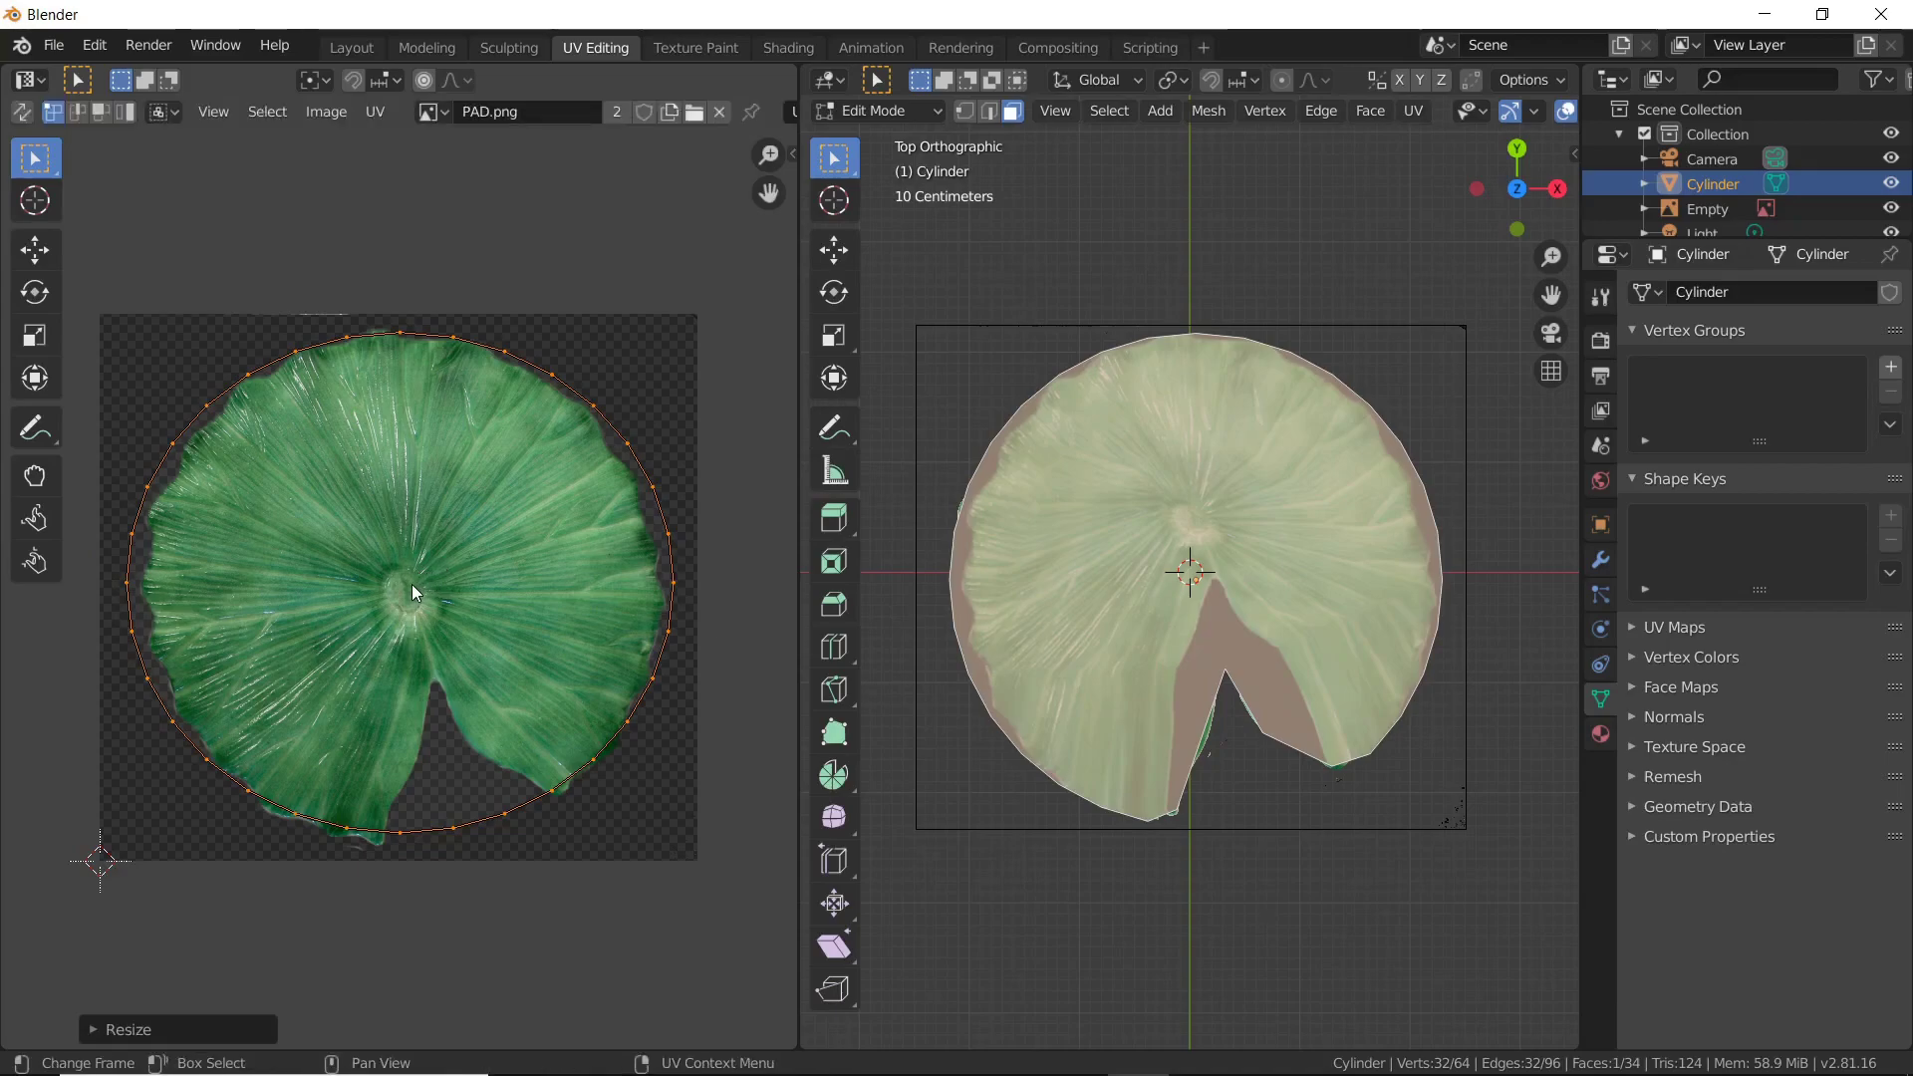
pyautogui.press('g')
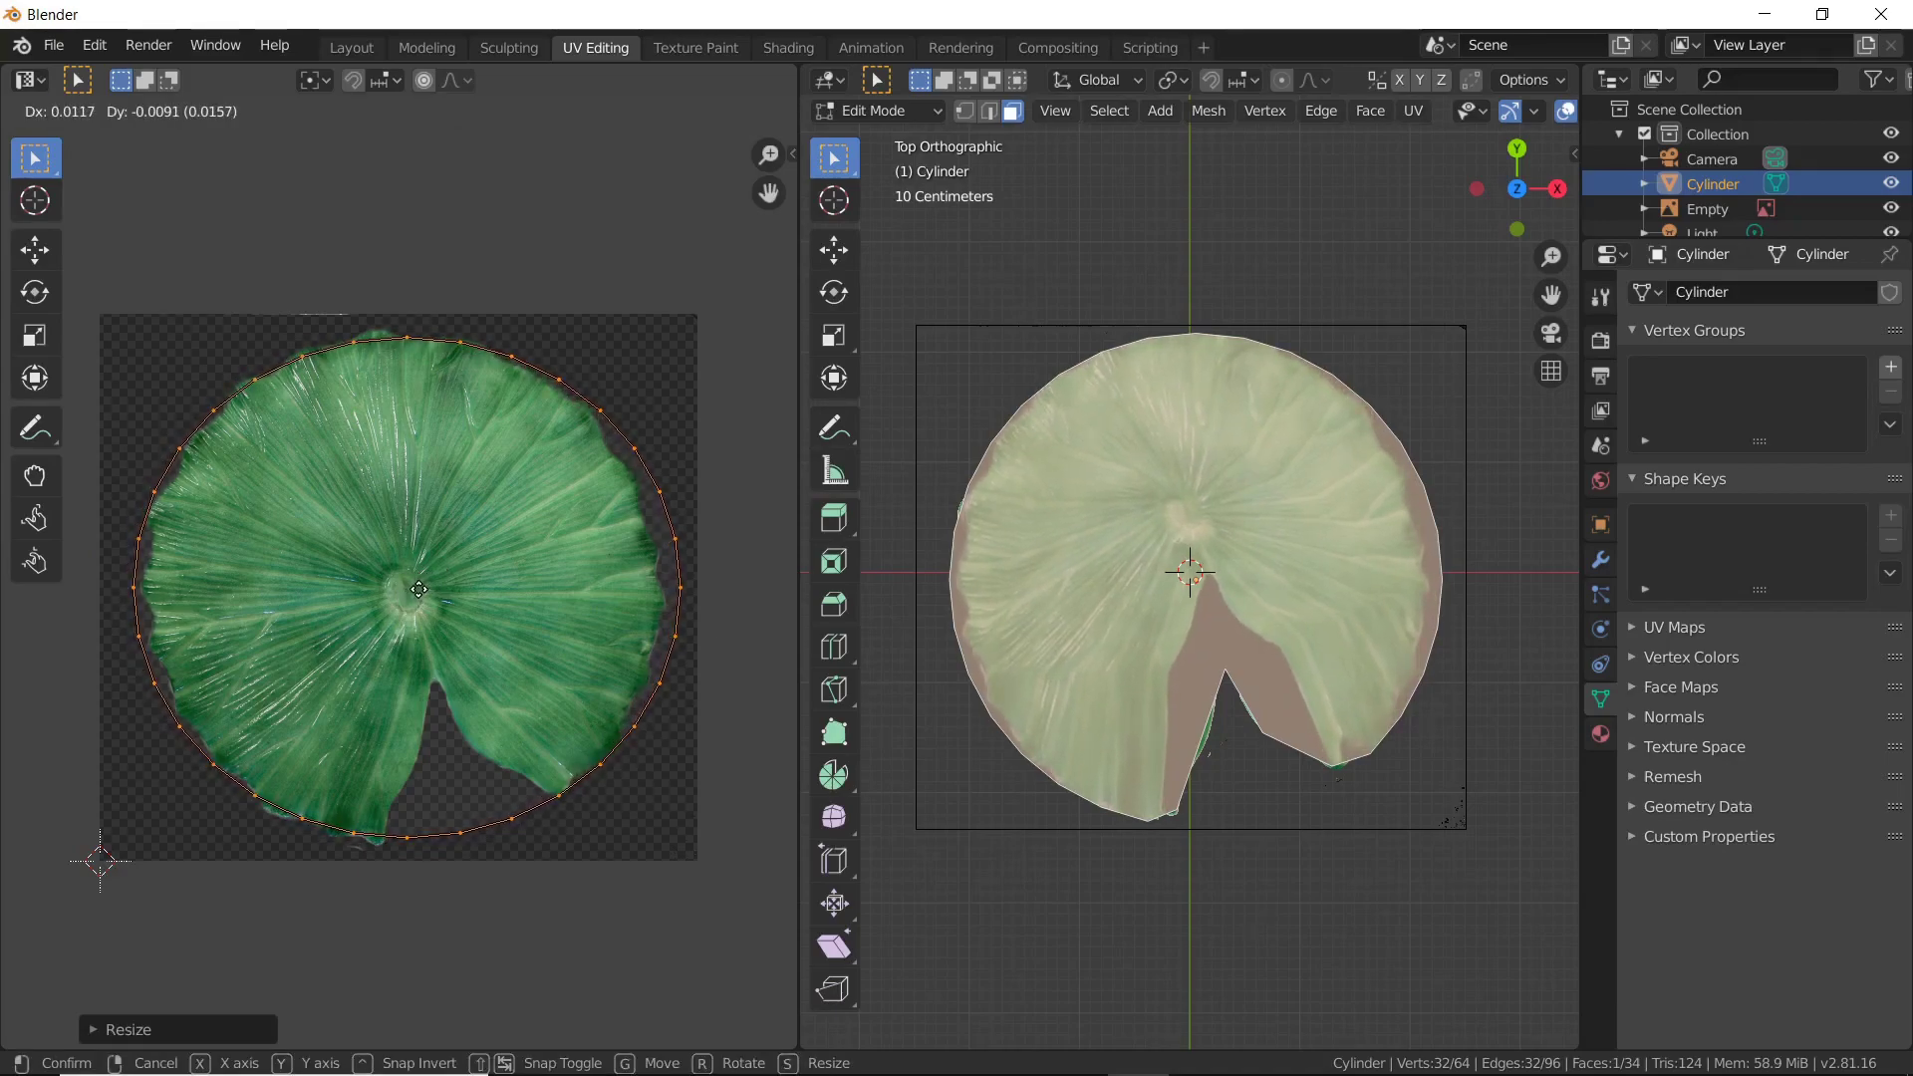
pyautogui.click(420, 590)
pyautogui.press('s')
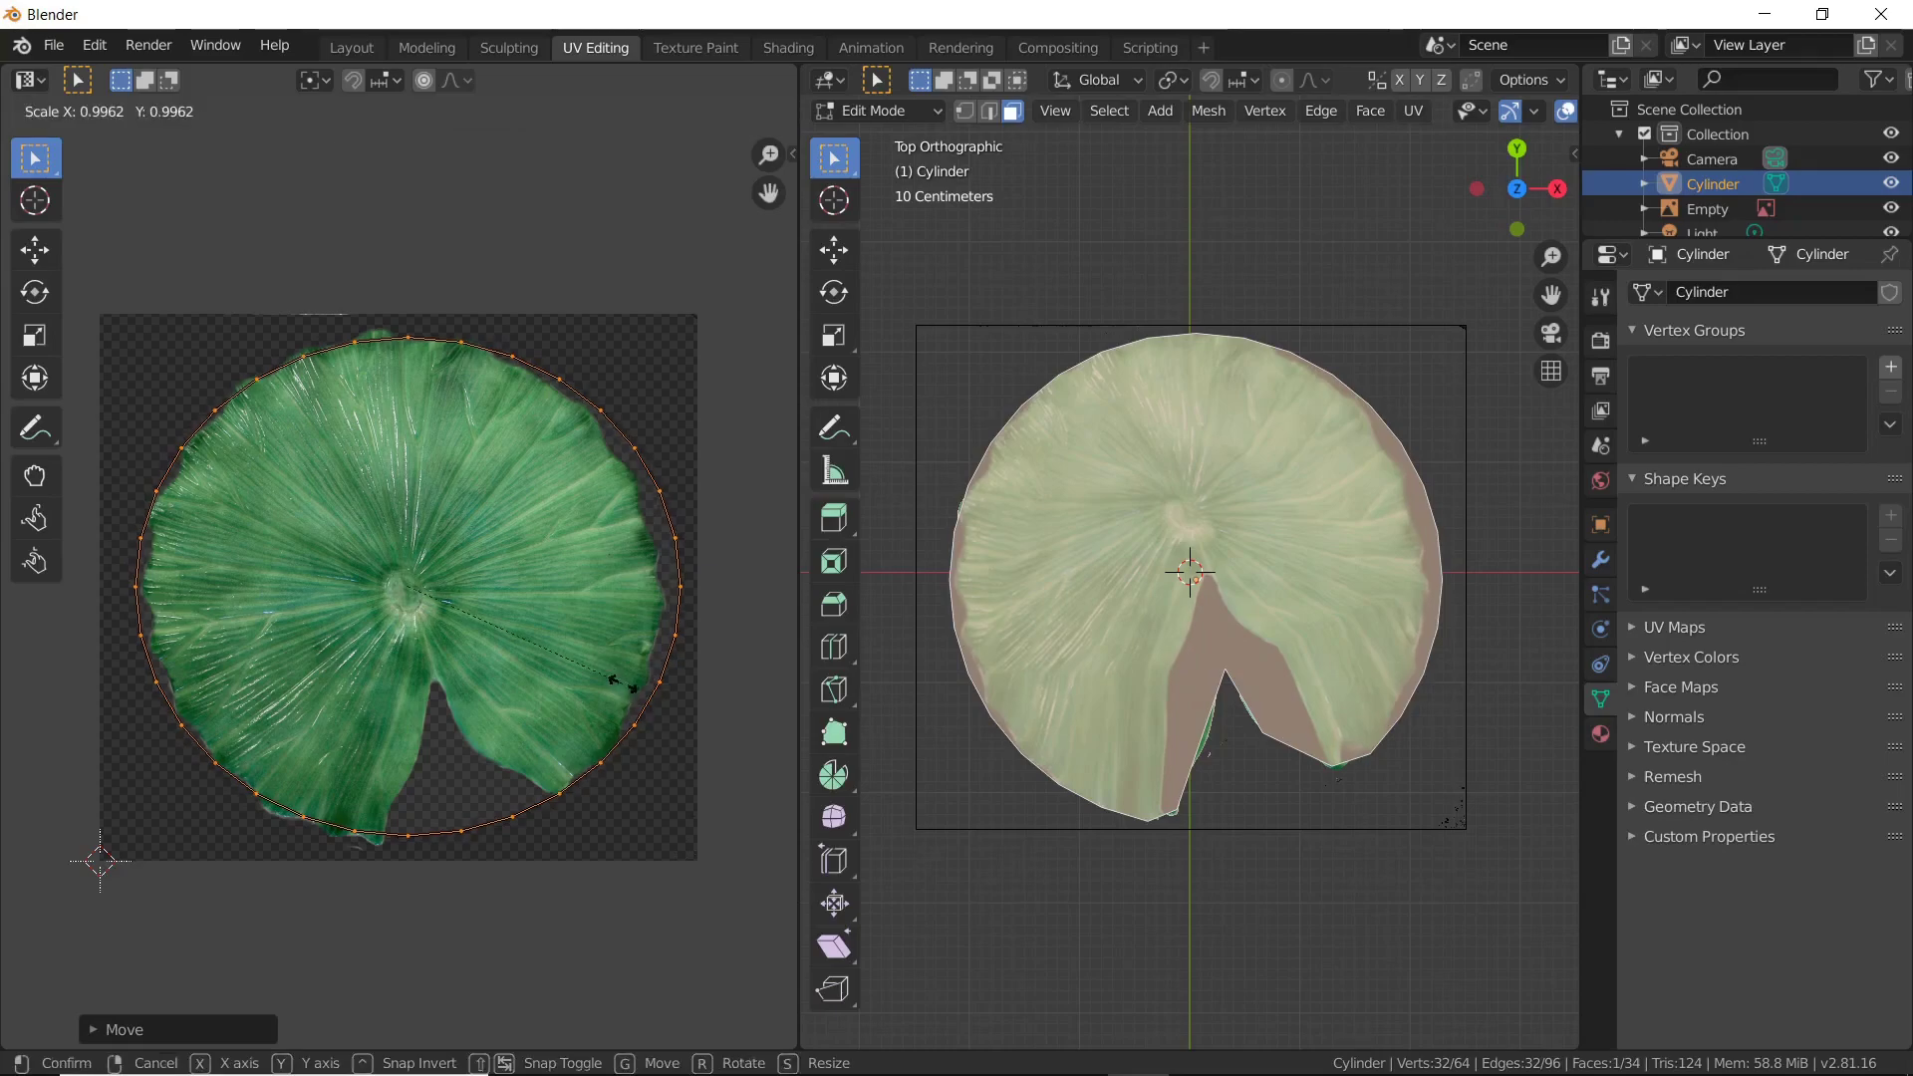
pyautogui.click(550, 658)
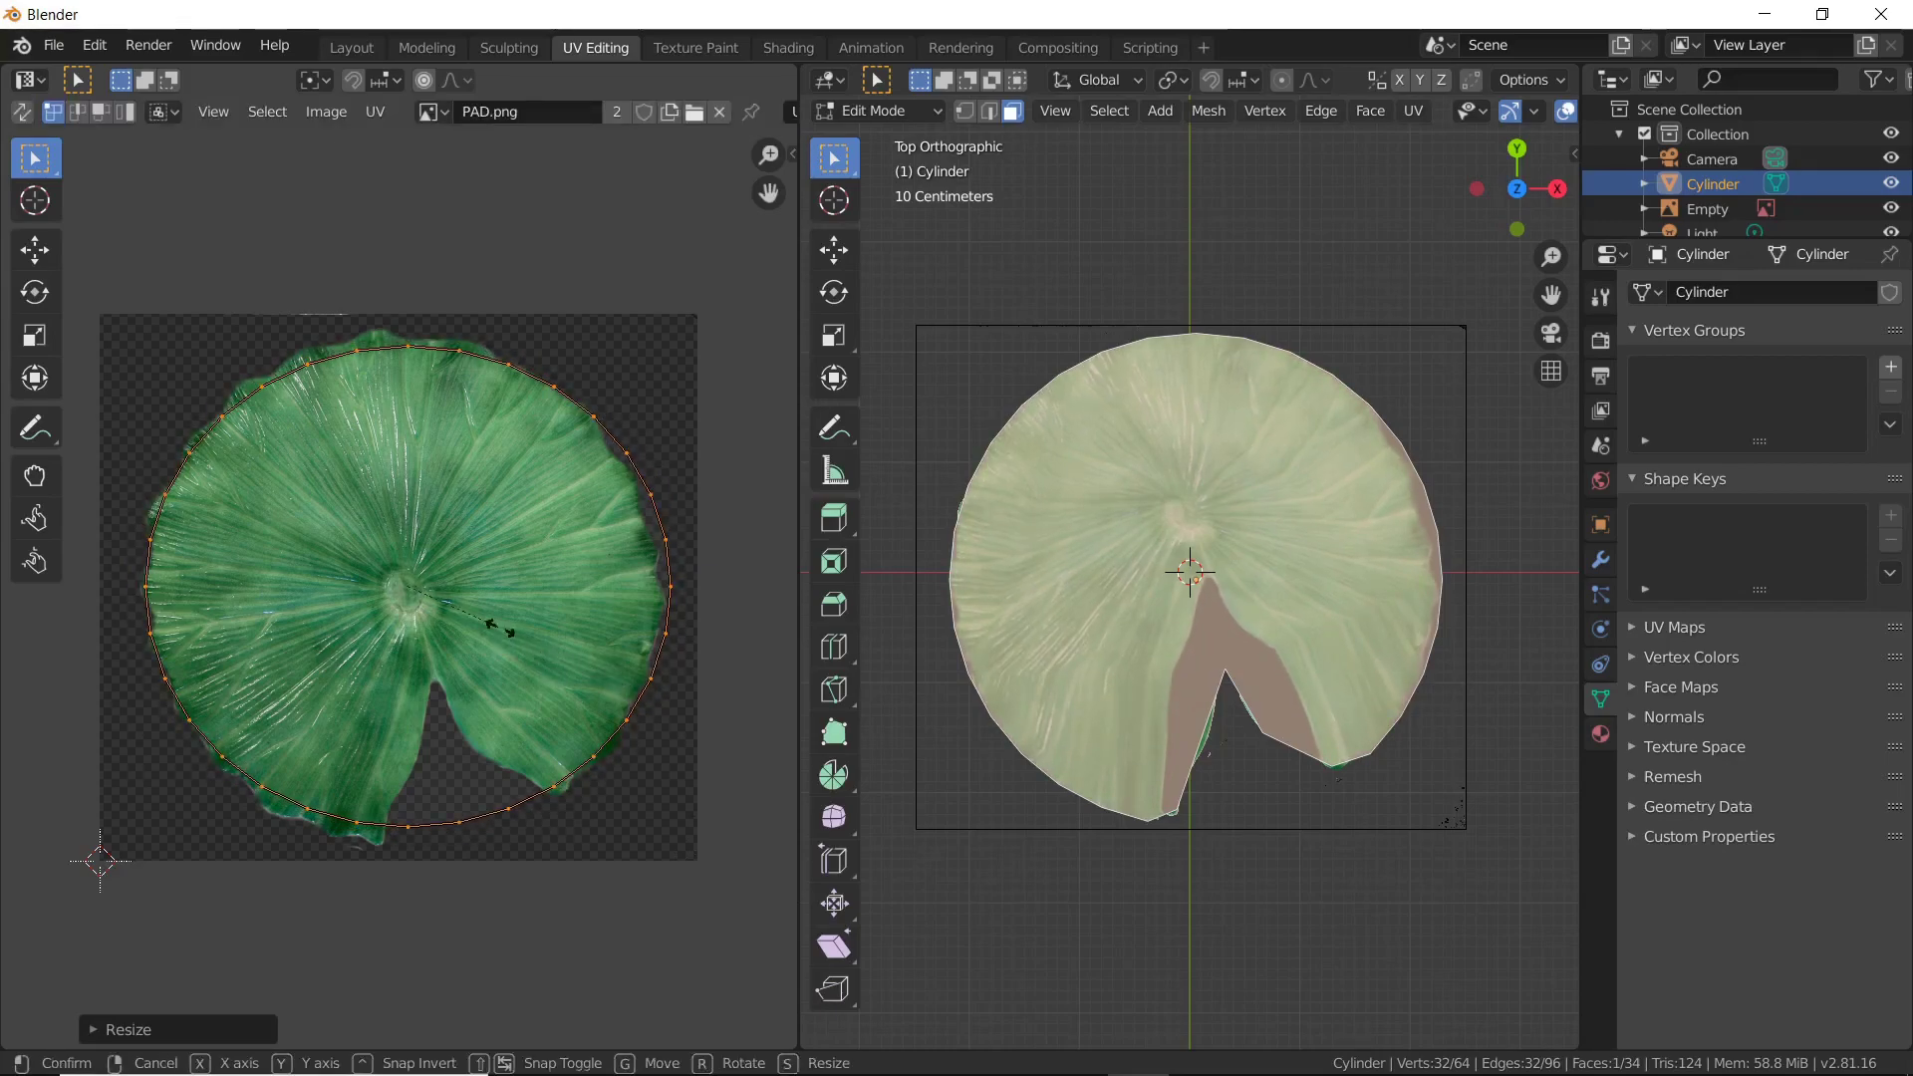
pyautogui.press('s')
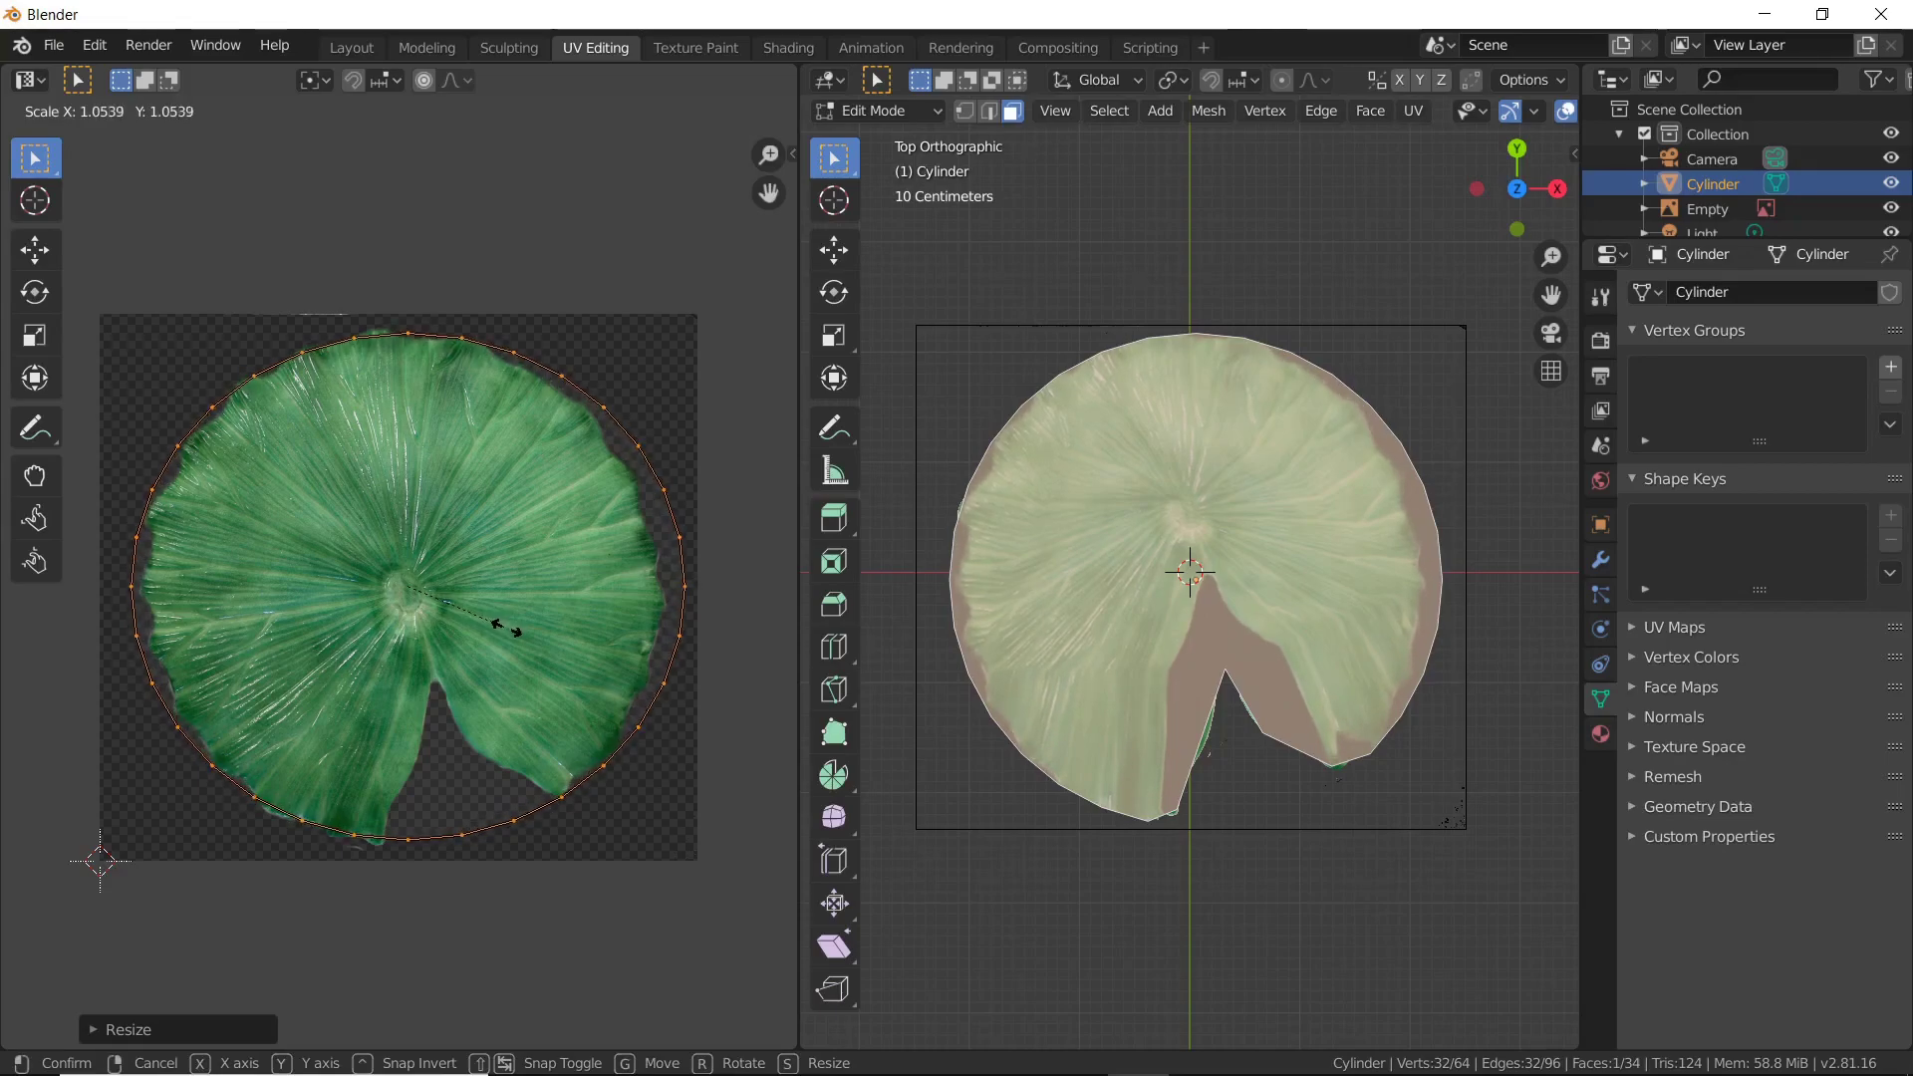
pyautogui.click(504, 630)
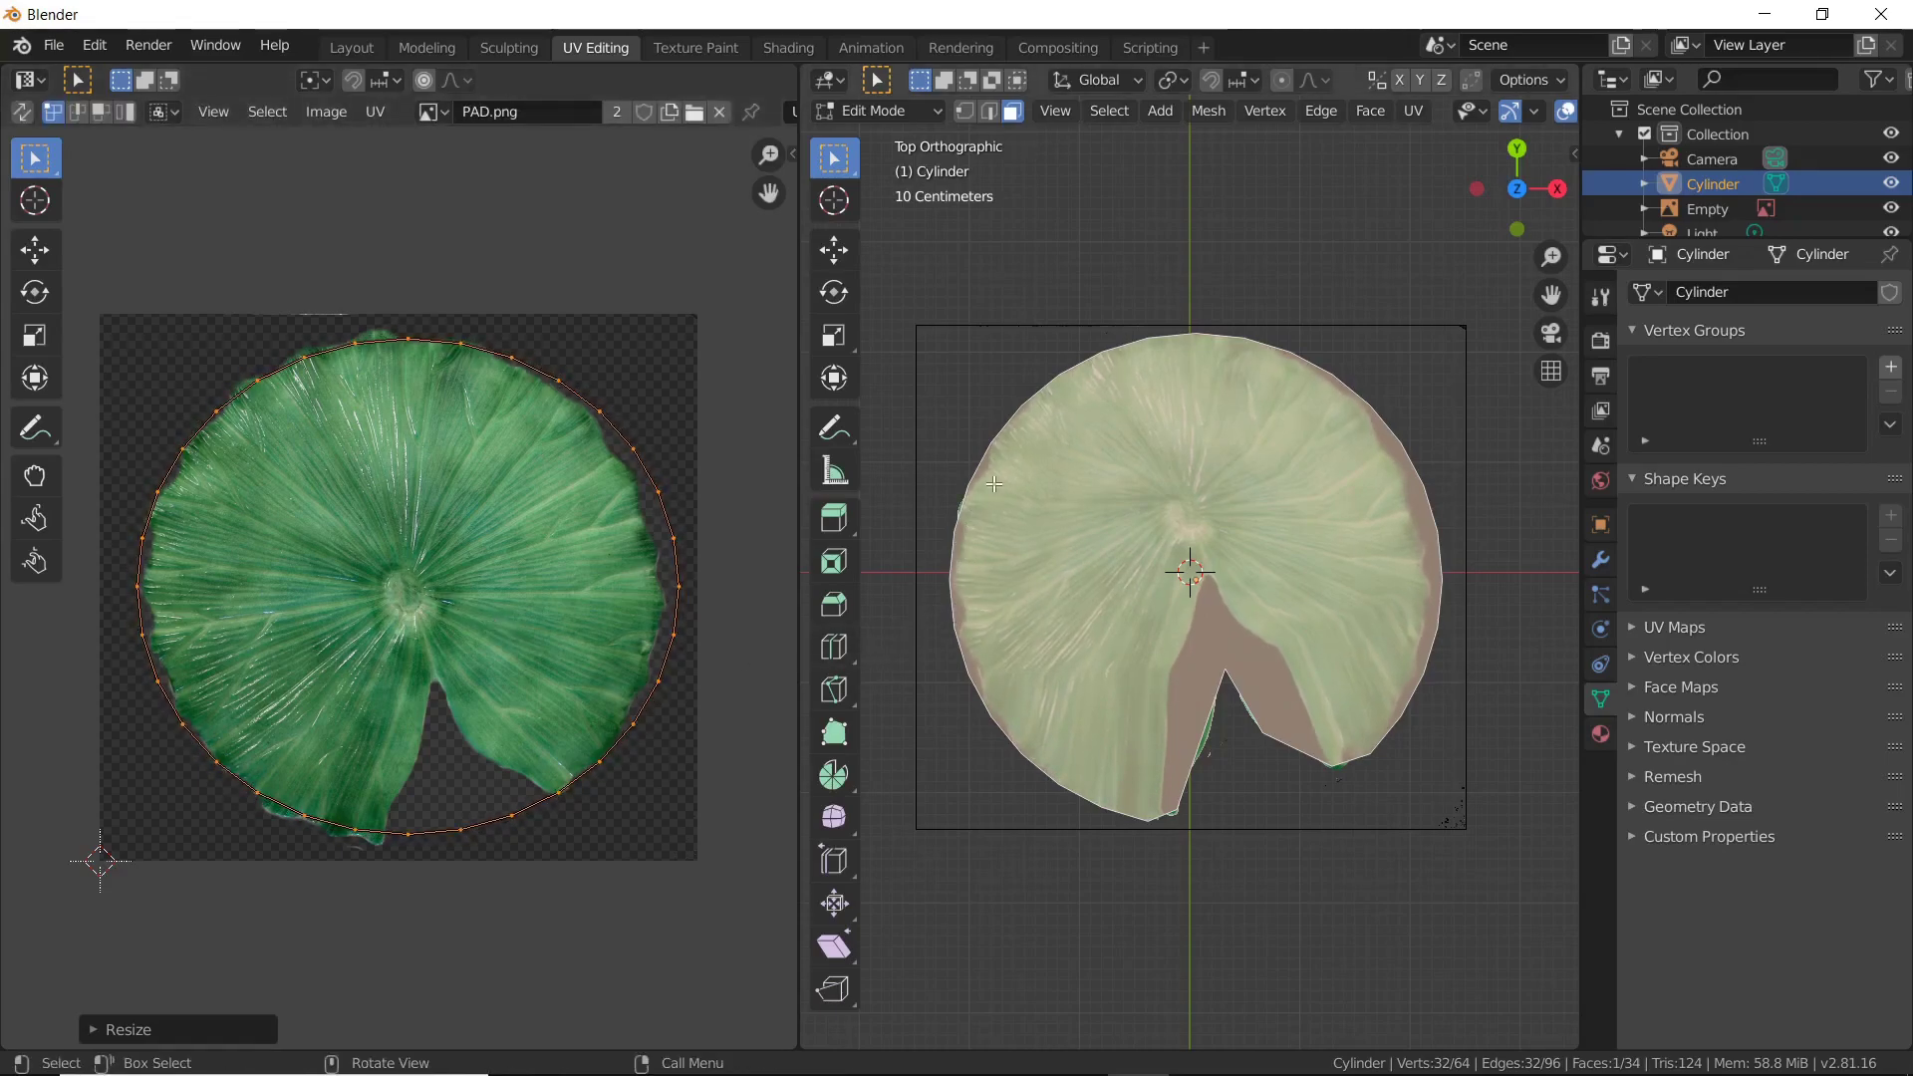
# Move three lower UV vertices onto the leaf's notch, one at its inner tip and one along each side.
pyautogui.click(465, 829)
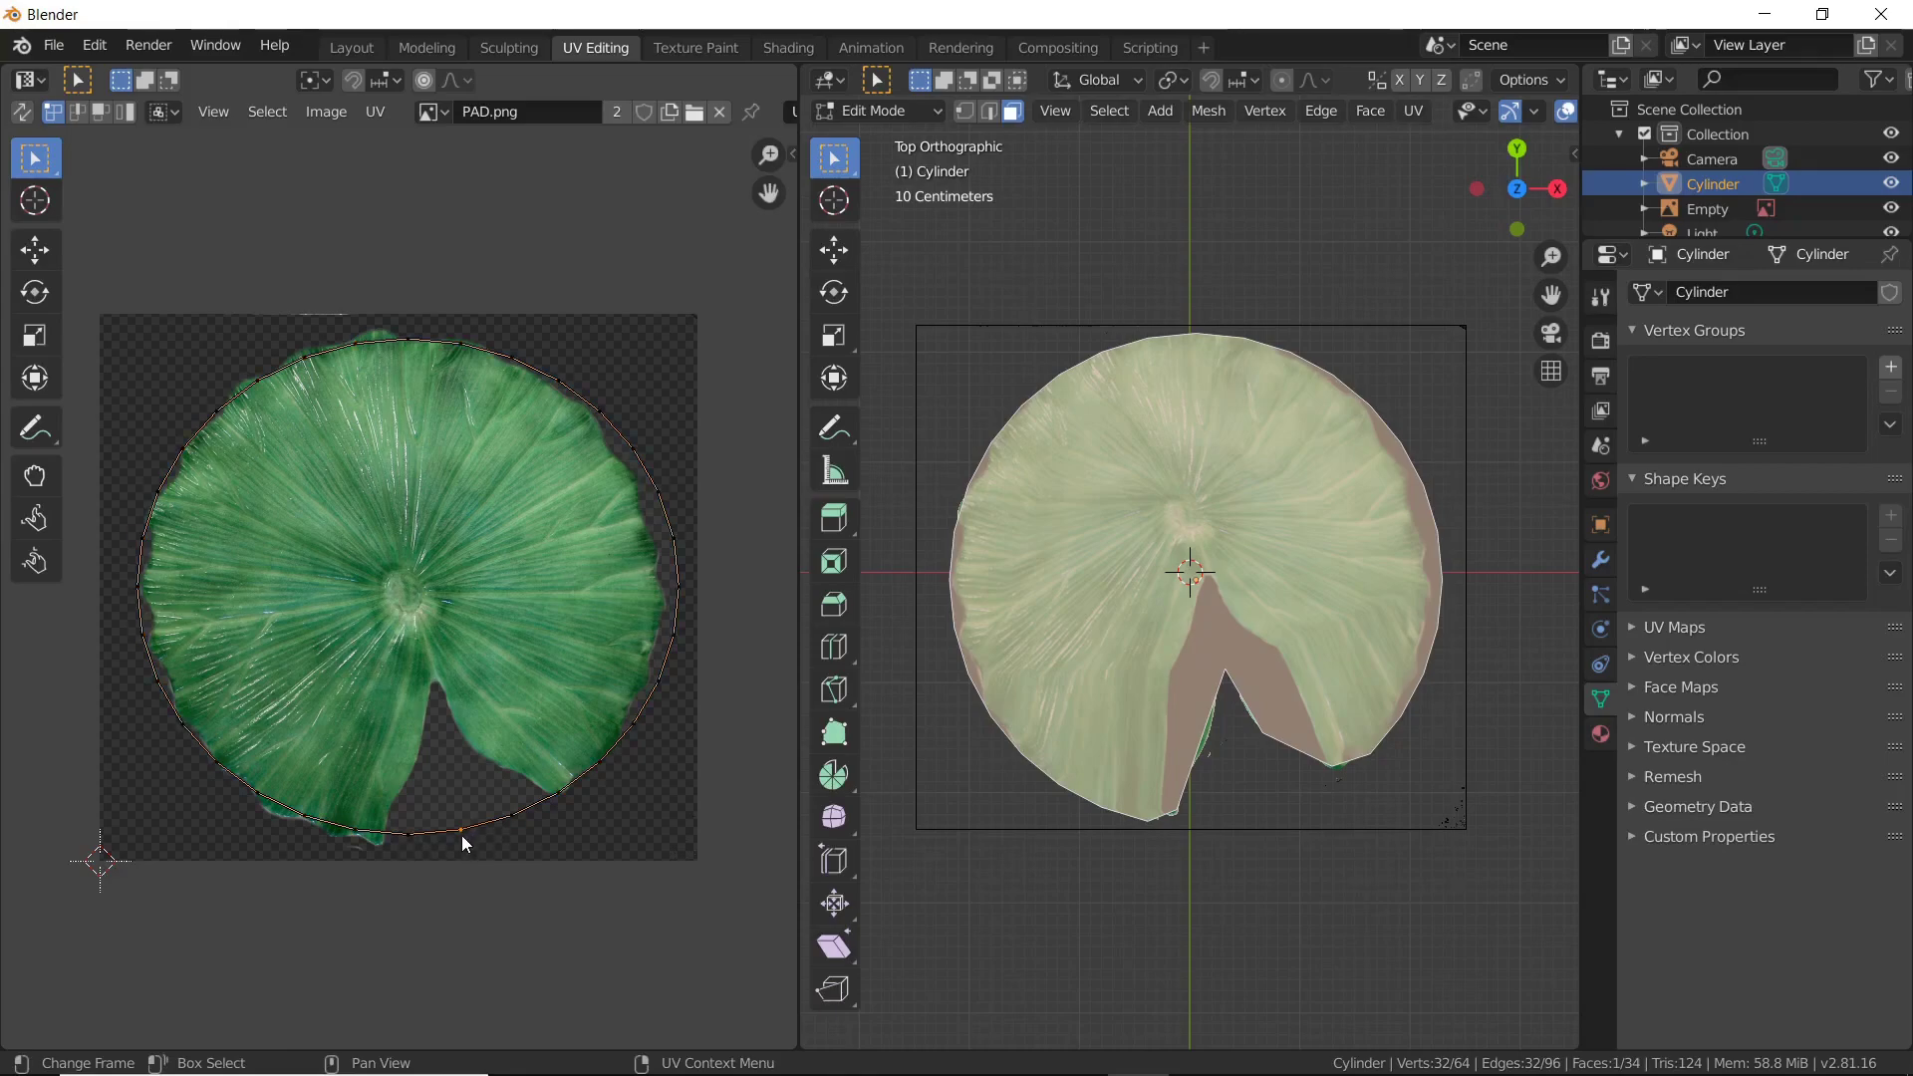
pyautogui.press('g')
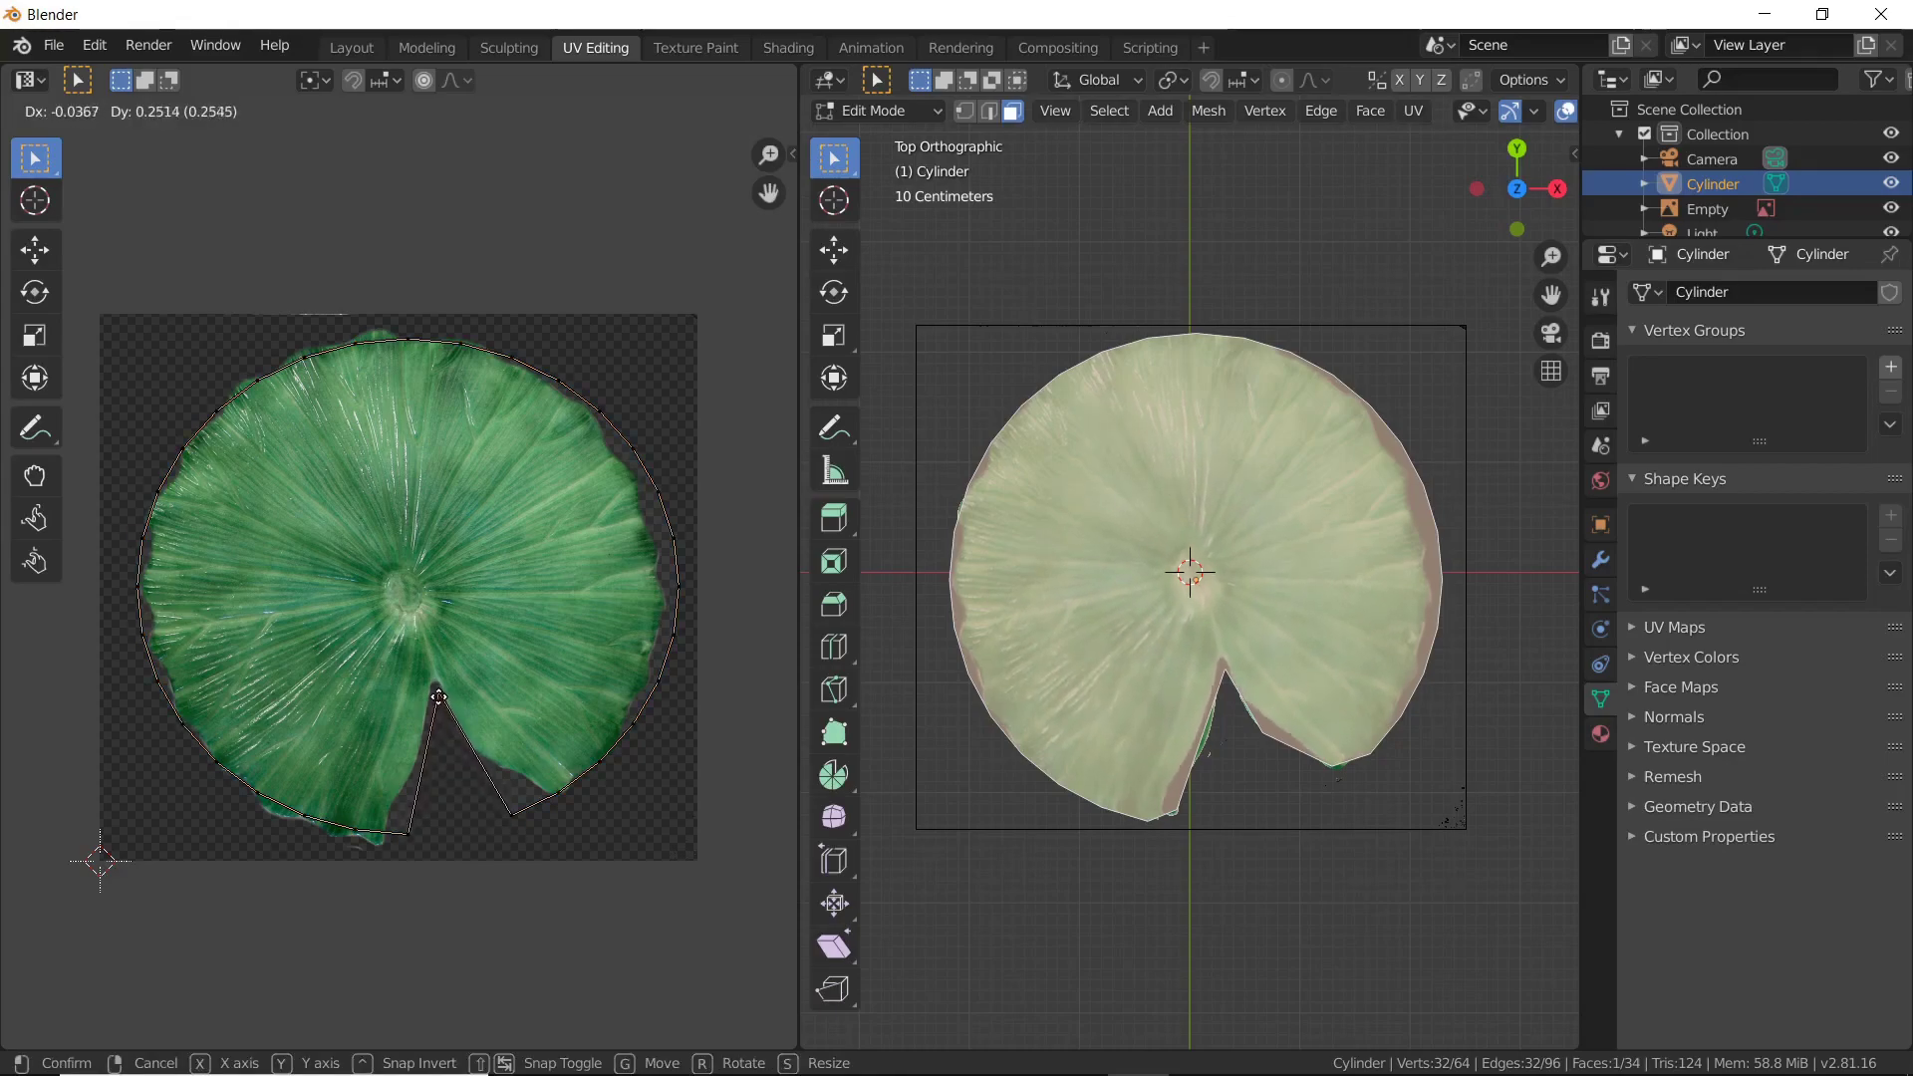
pyautogui.click(438, 696)
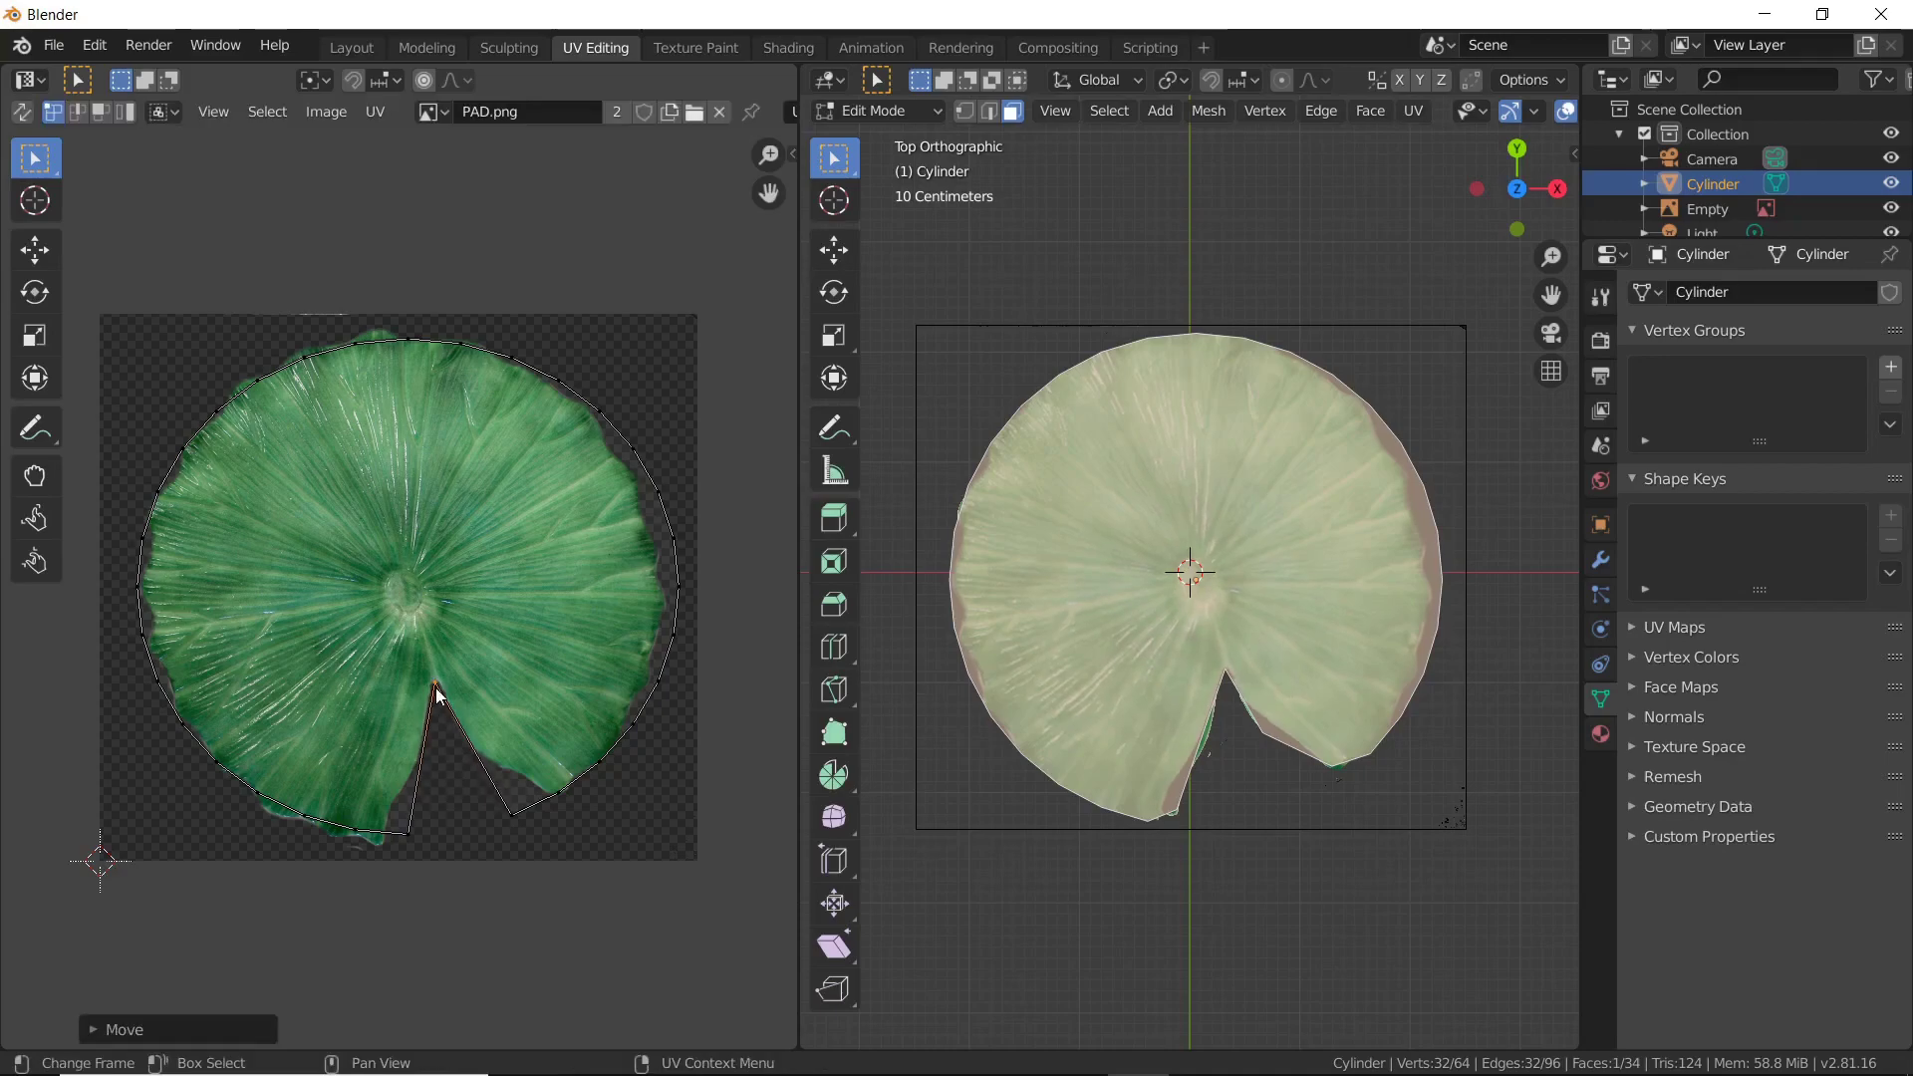
pyautogui.press('g')
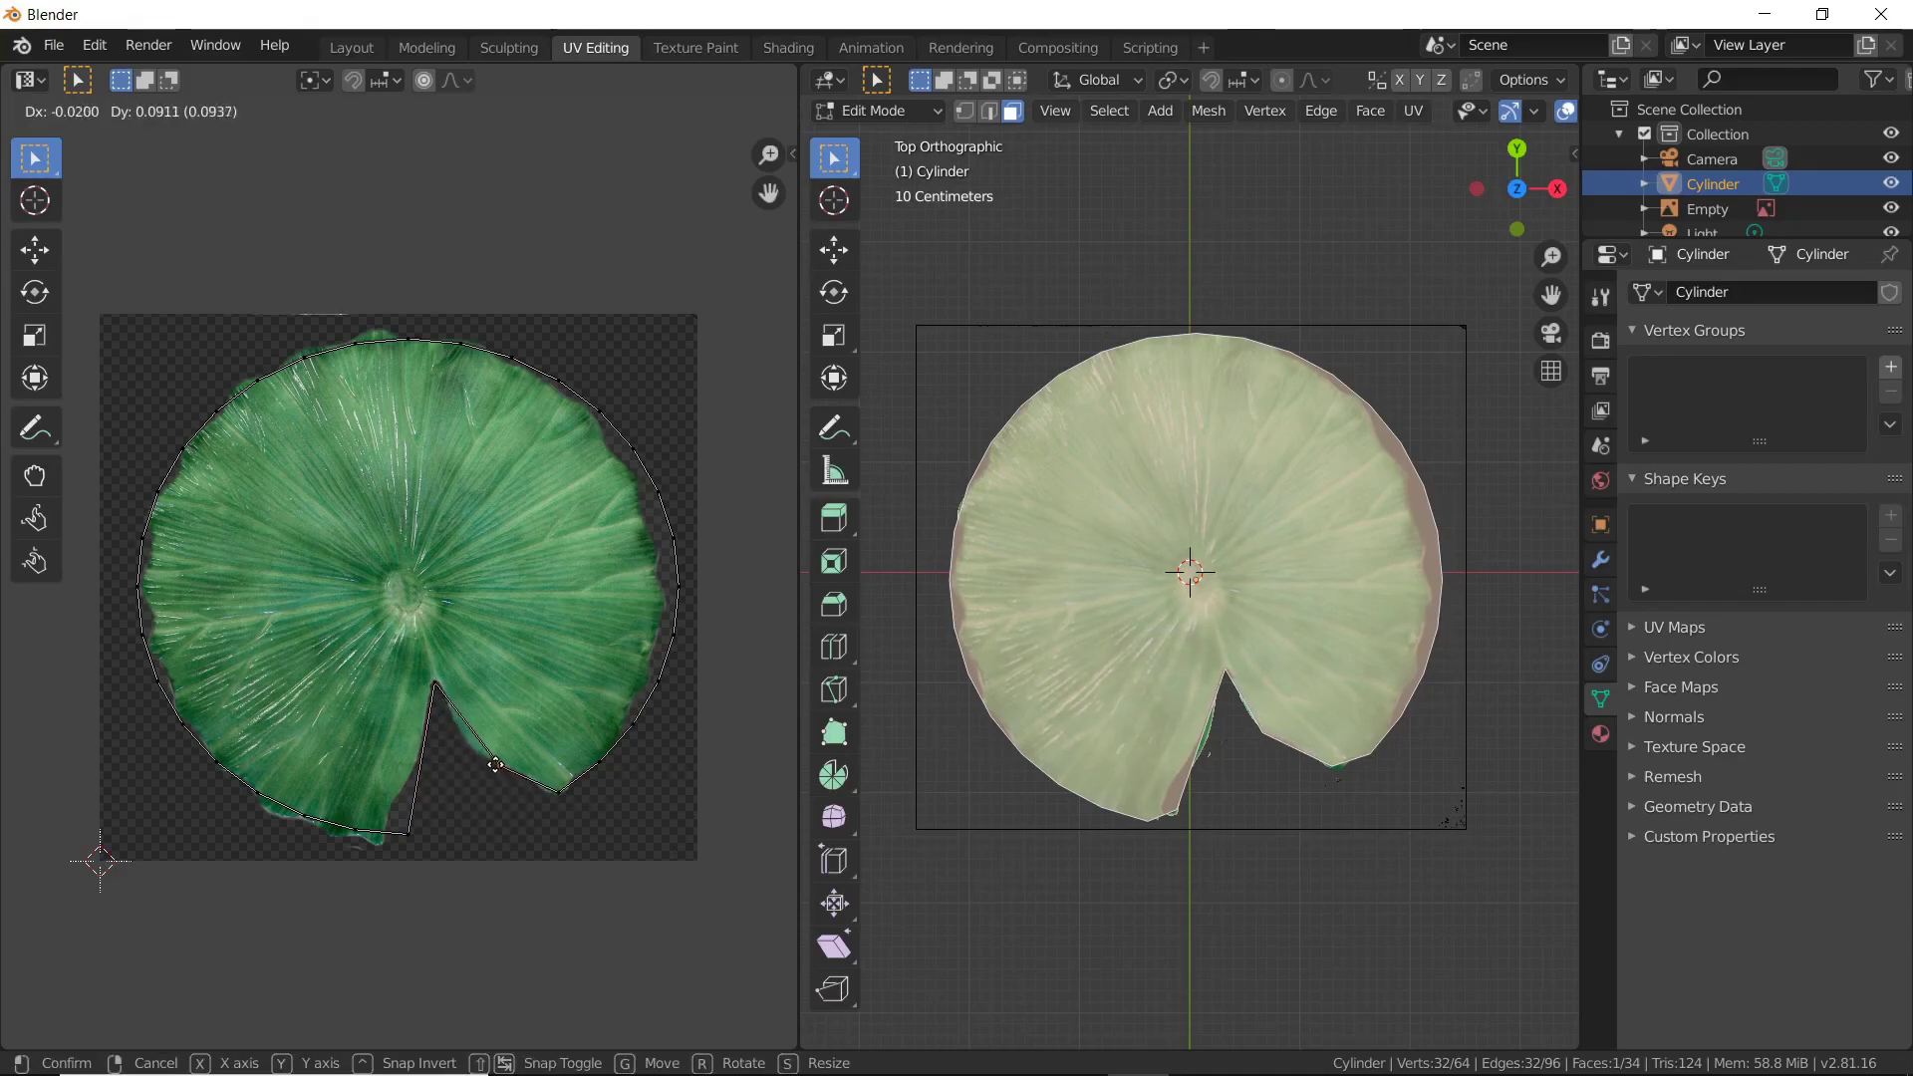
pyautogui.click(491, 770)
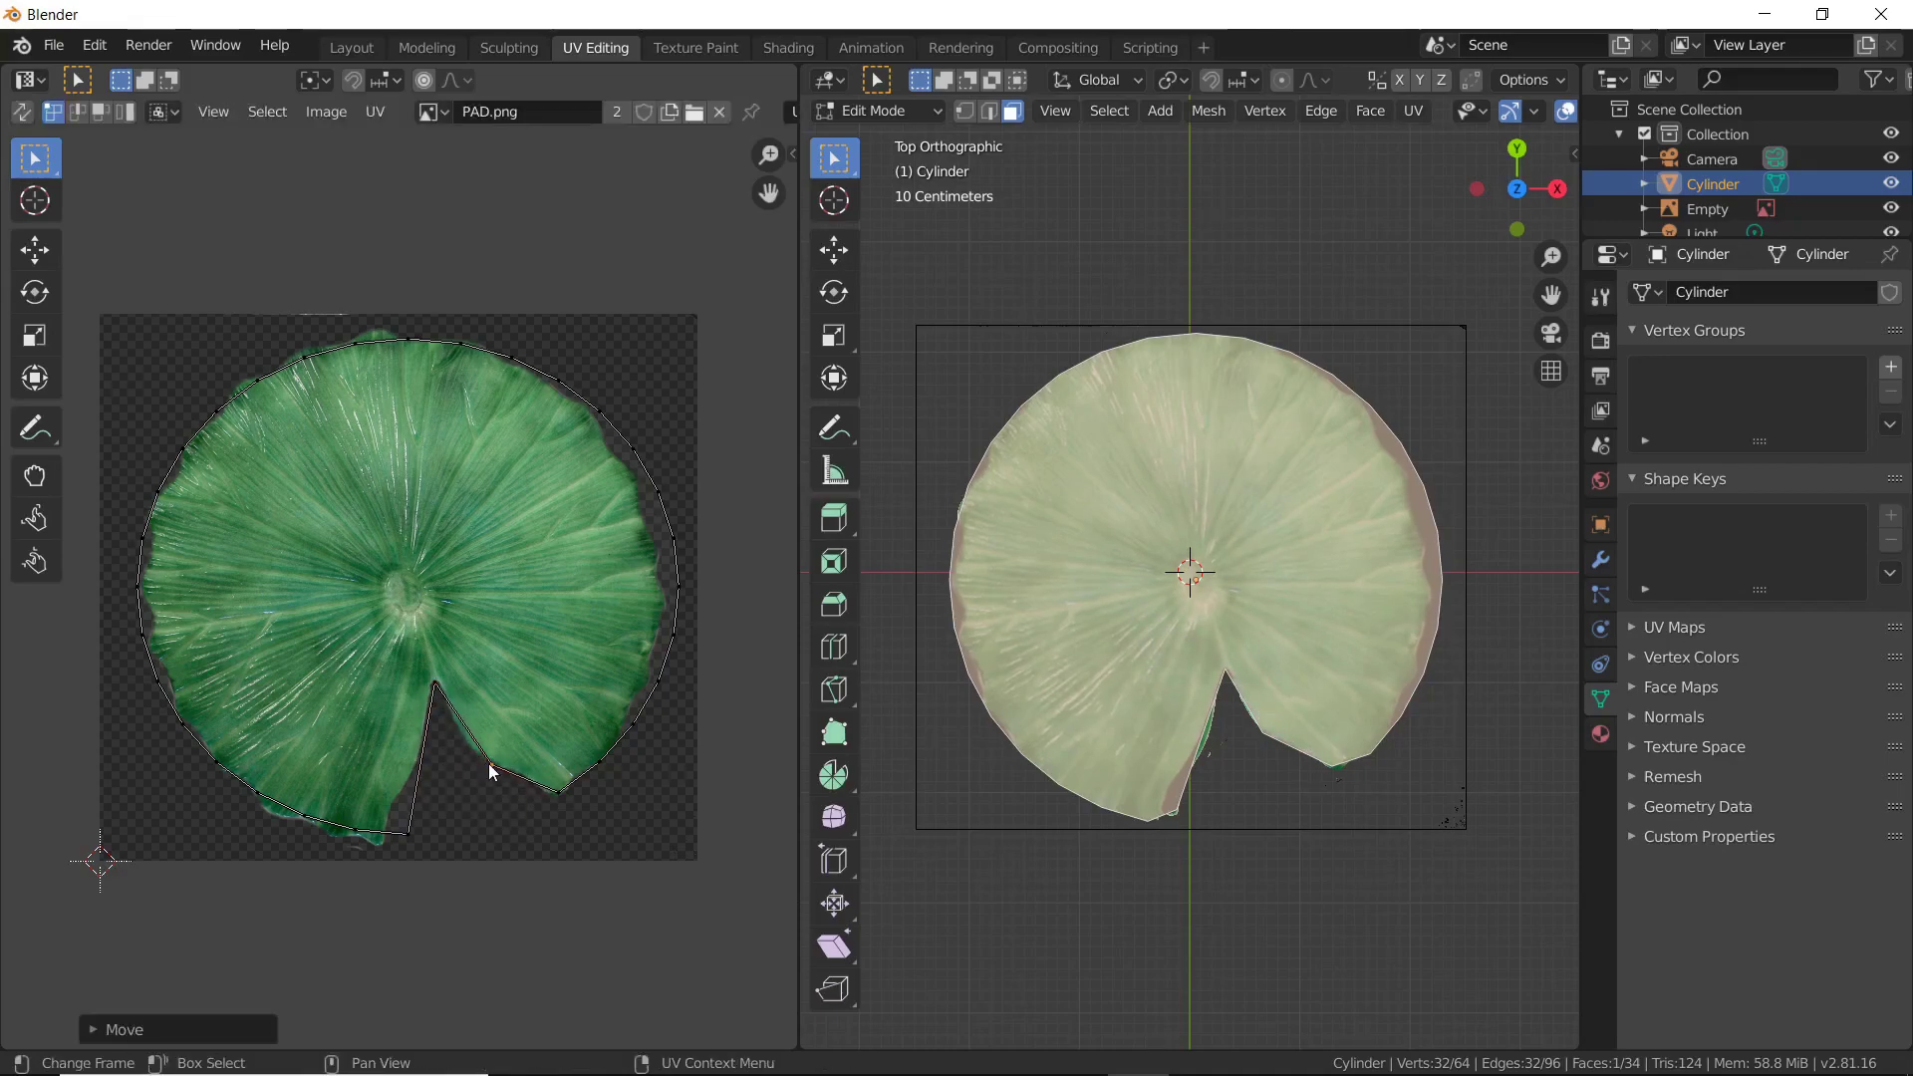
pyautogui.click(407, 834)
pyautogui.press('g')
pyautogui.click(396, 812)
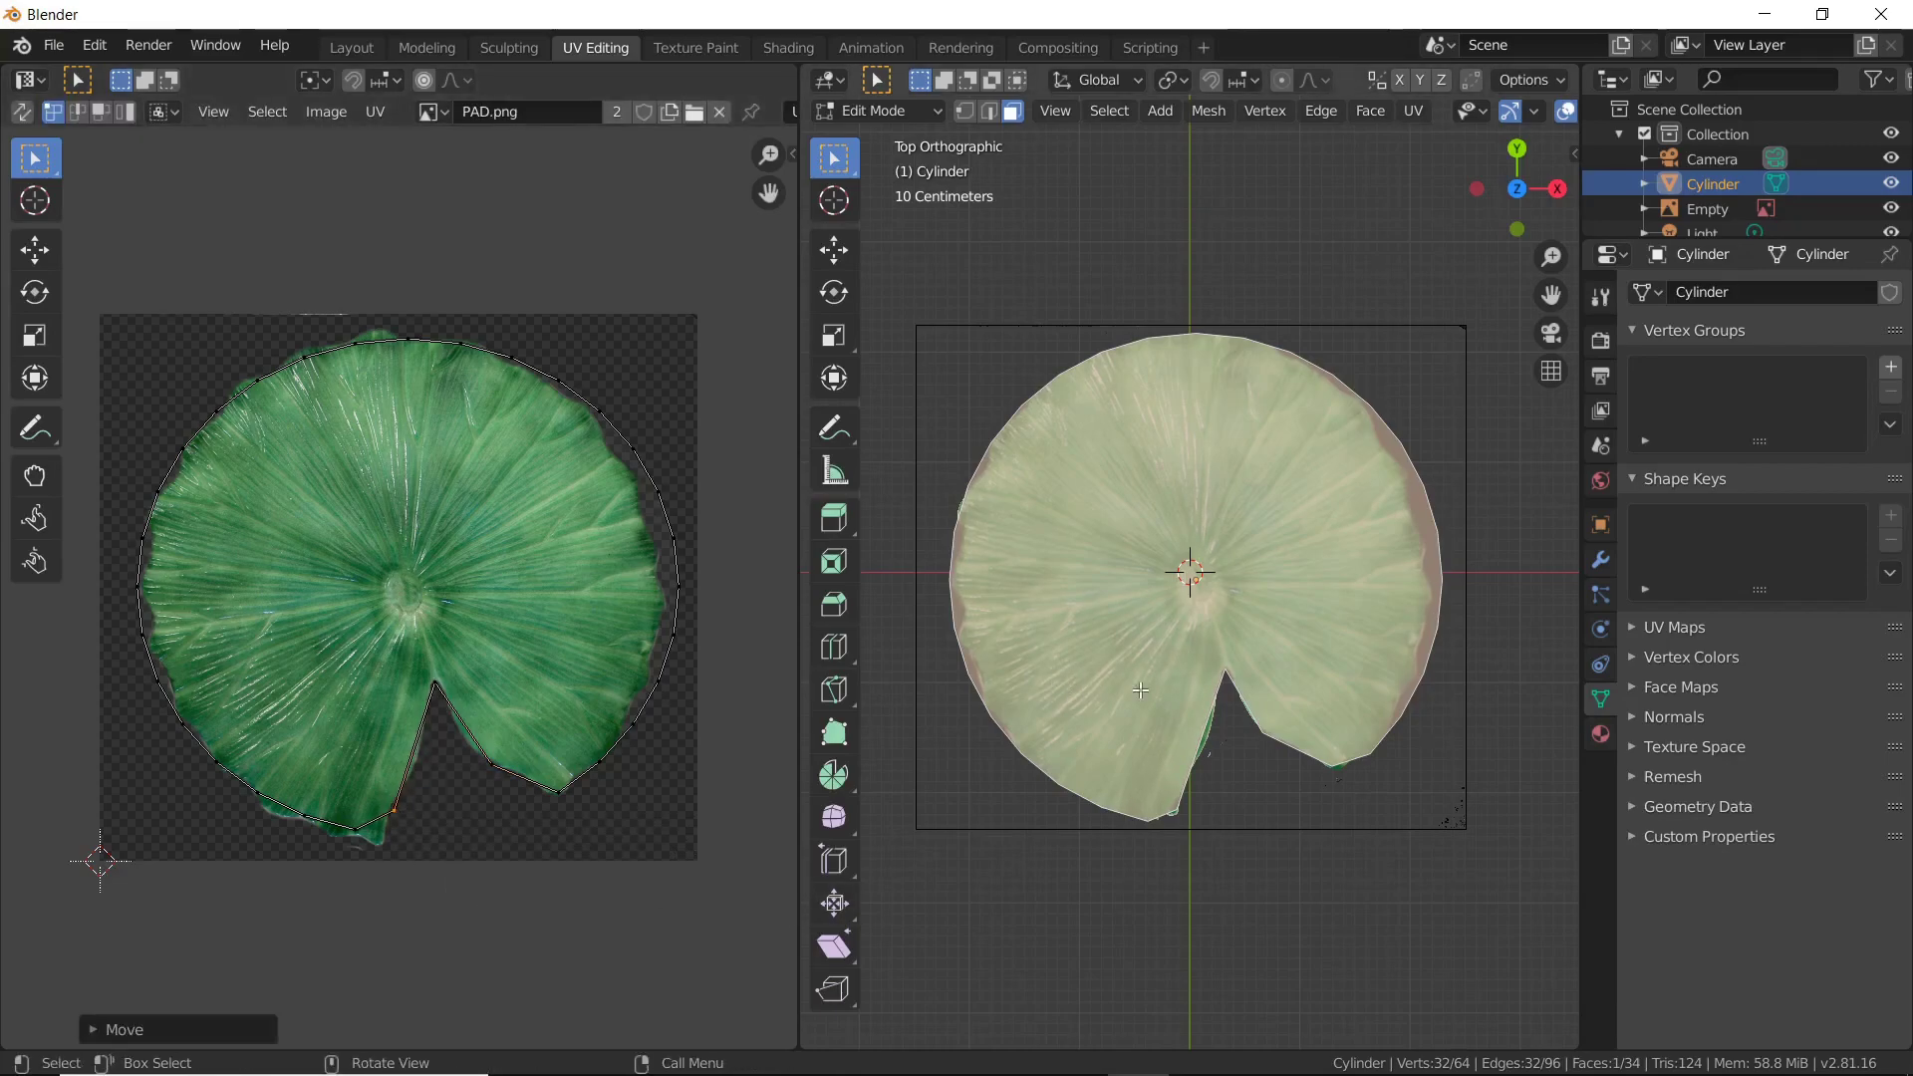
# Check the textured pad in Object Mode from an angled perspective and return to Edit Mode.
pyautogui.press('Tab')
pyautogui.moveTo(1162, 798); pyautogui.dragTo(1033, 761, button='middle')
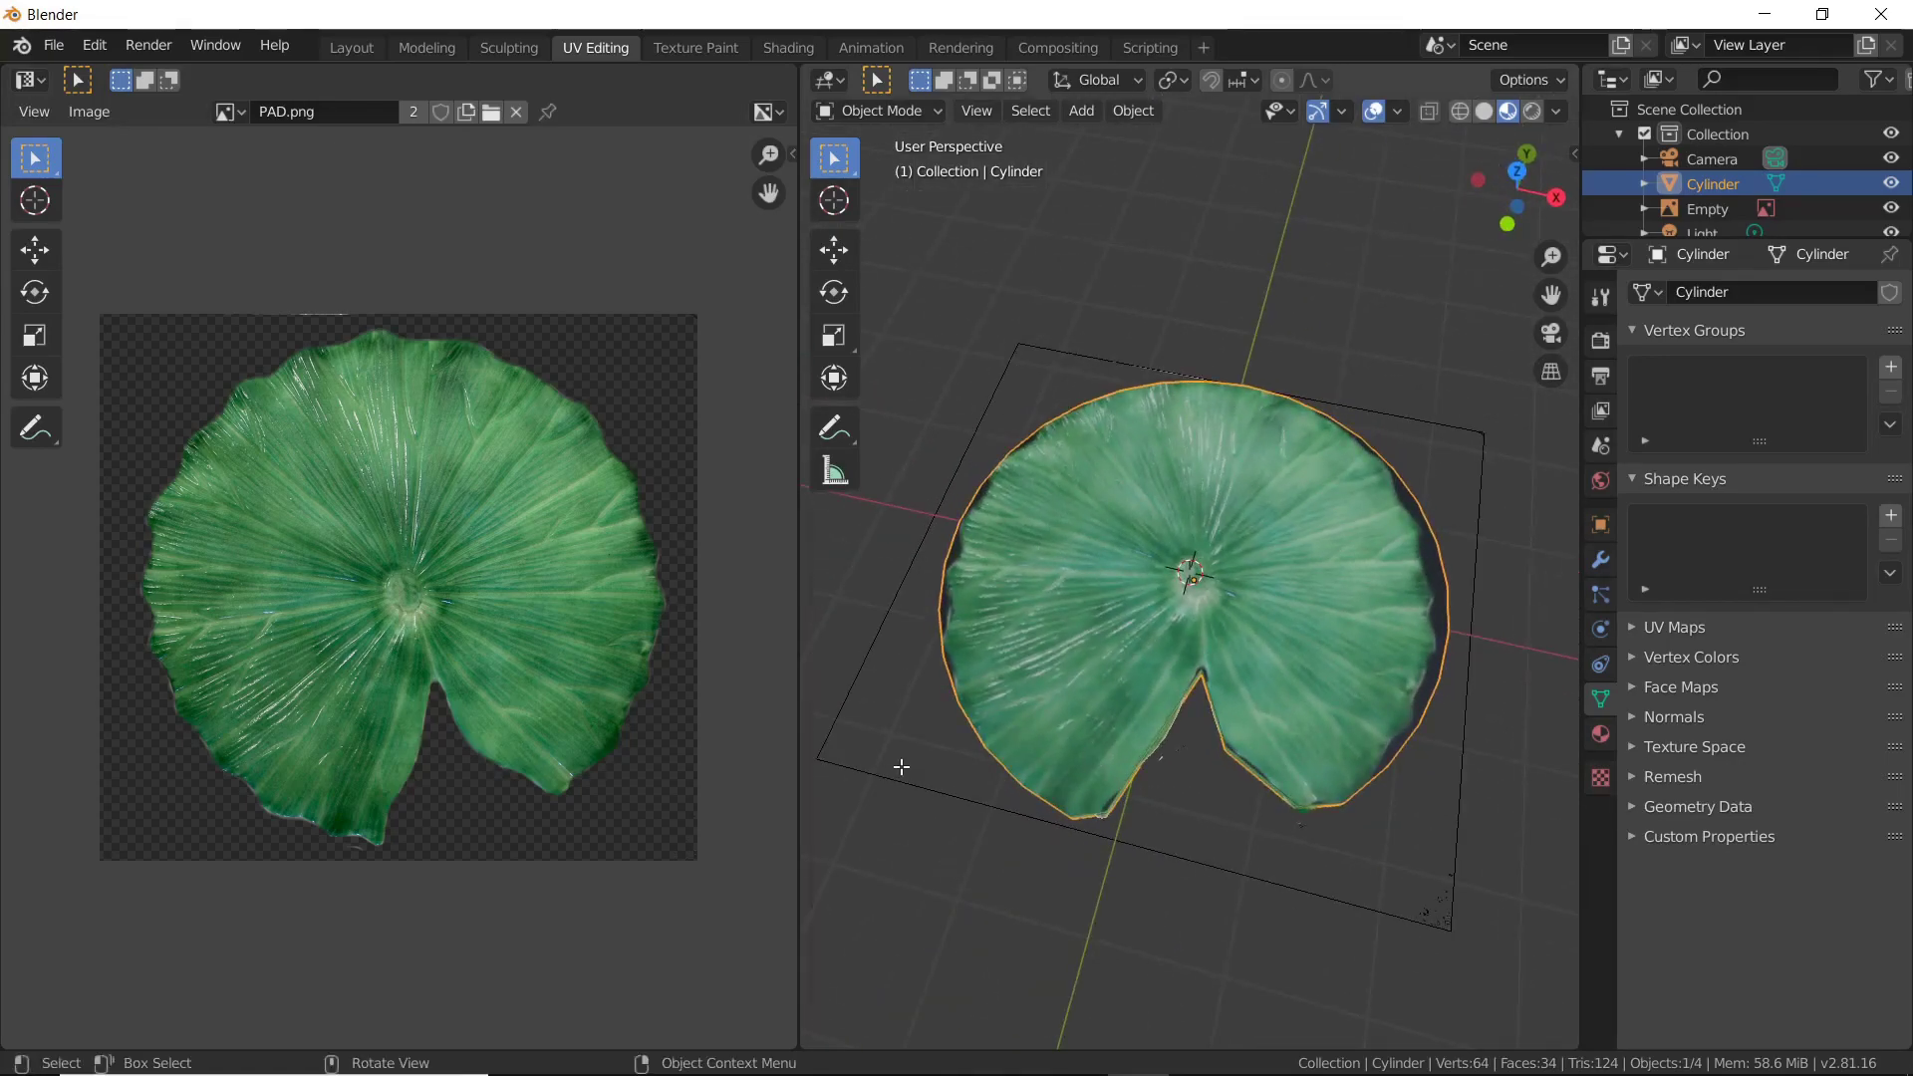
pyautogui.press('Tab')
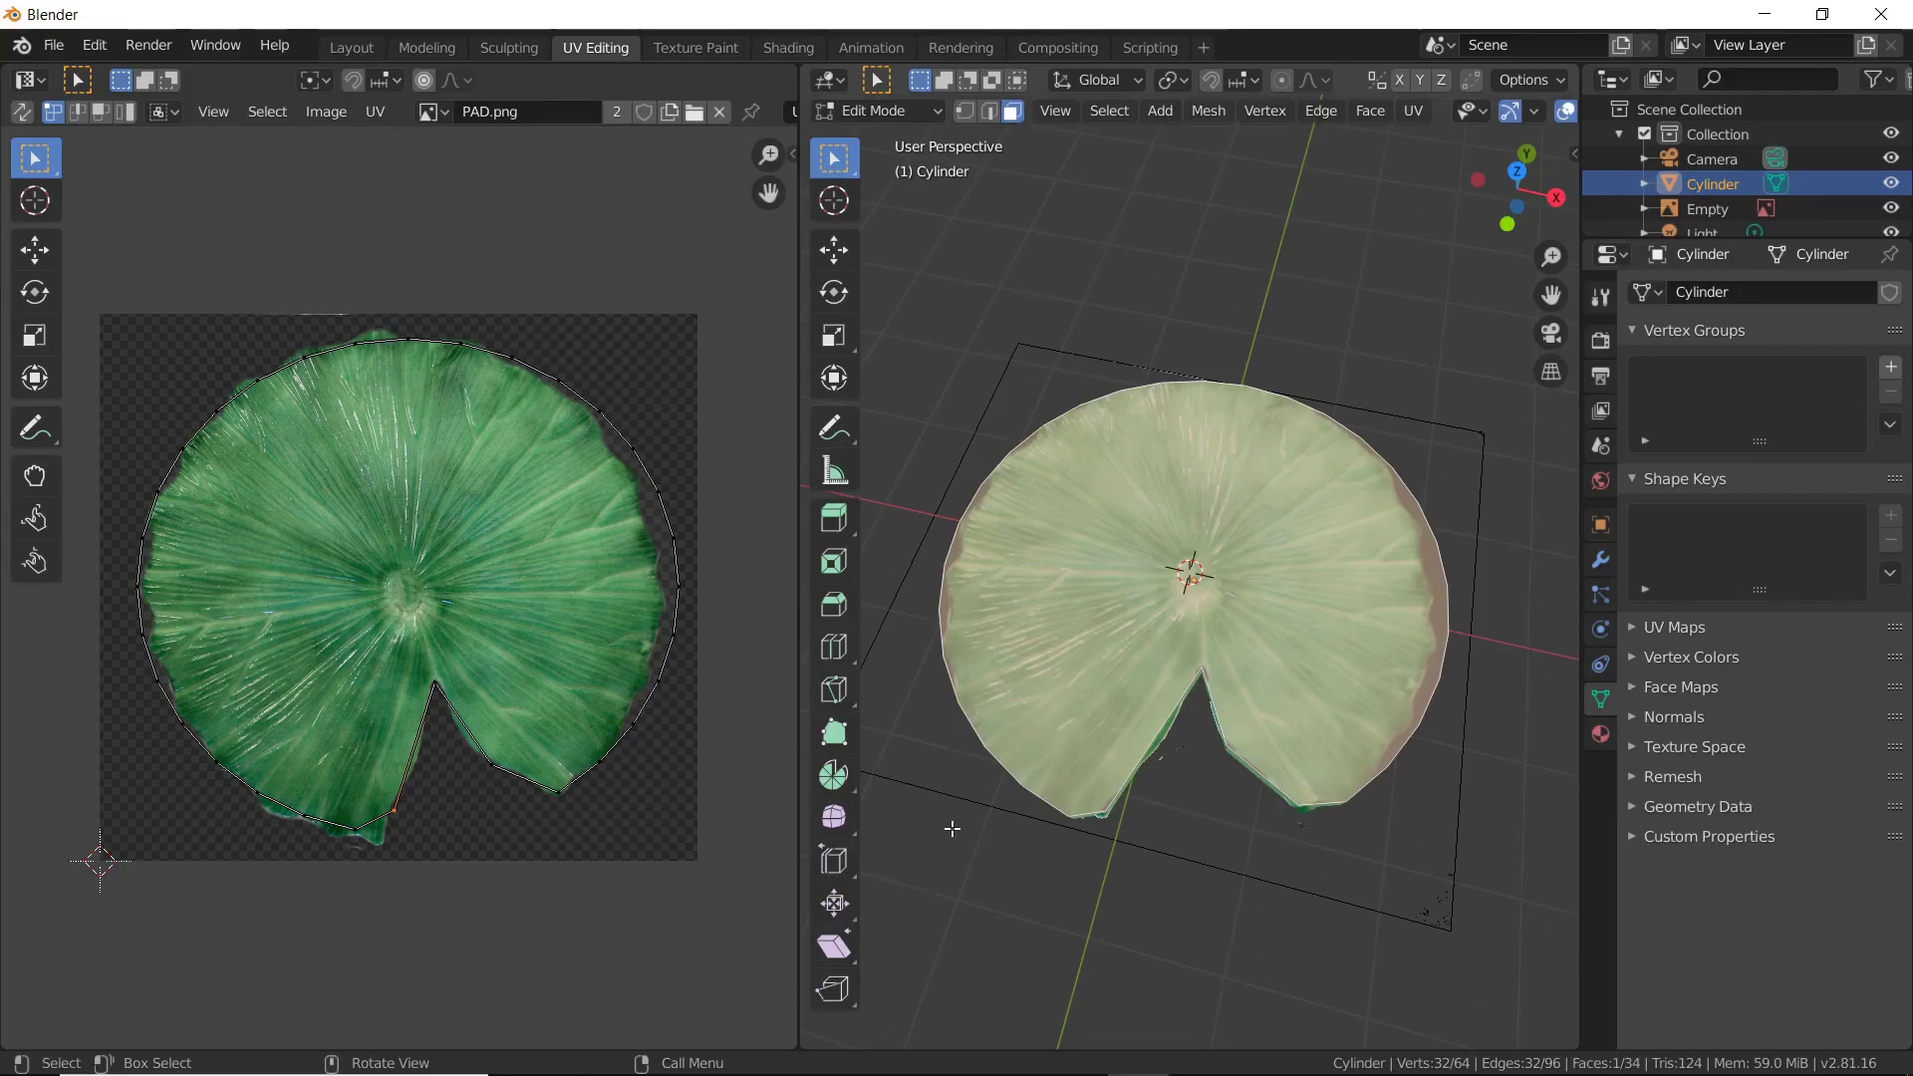
# Pin all UV vertices of the pad's top face and return to Object Mode.
pyautogui.press('p')
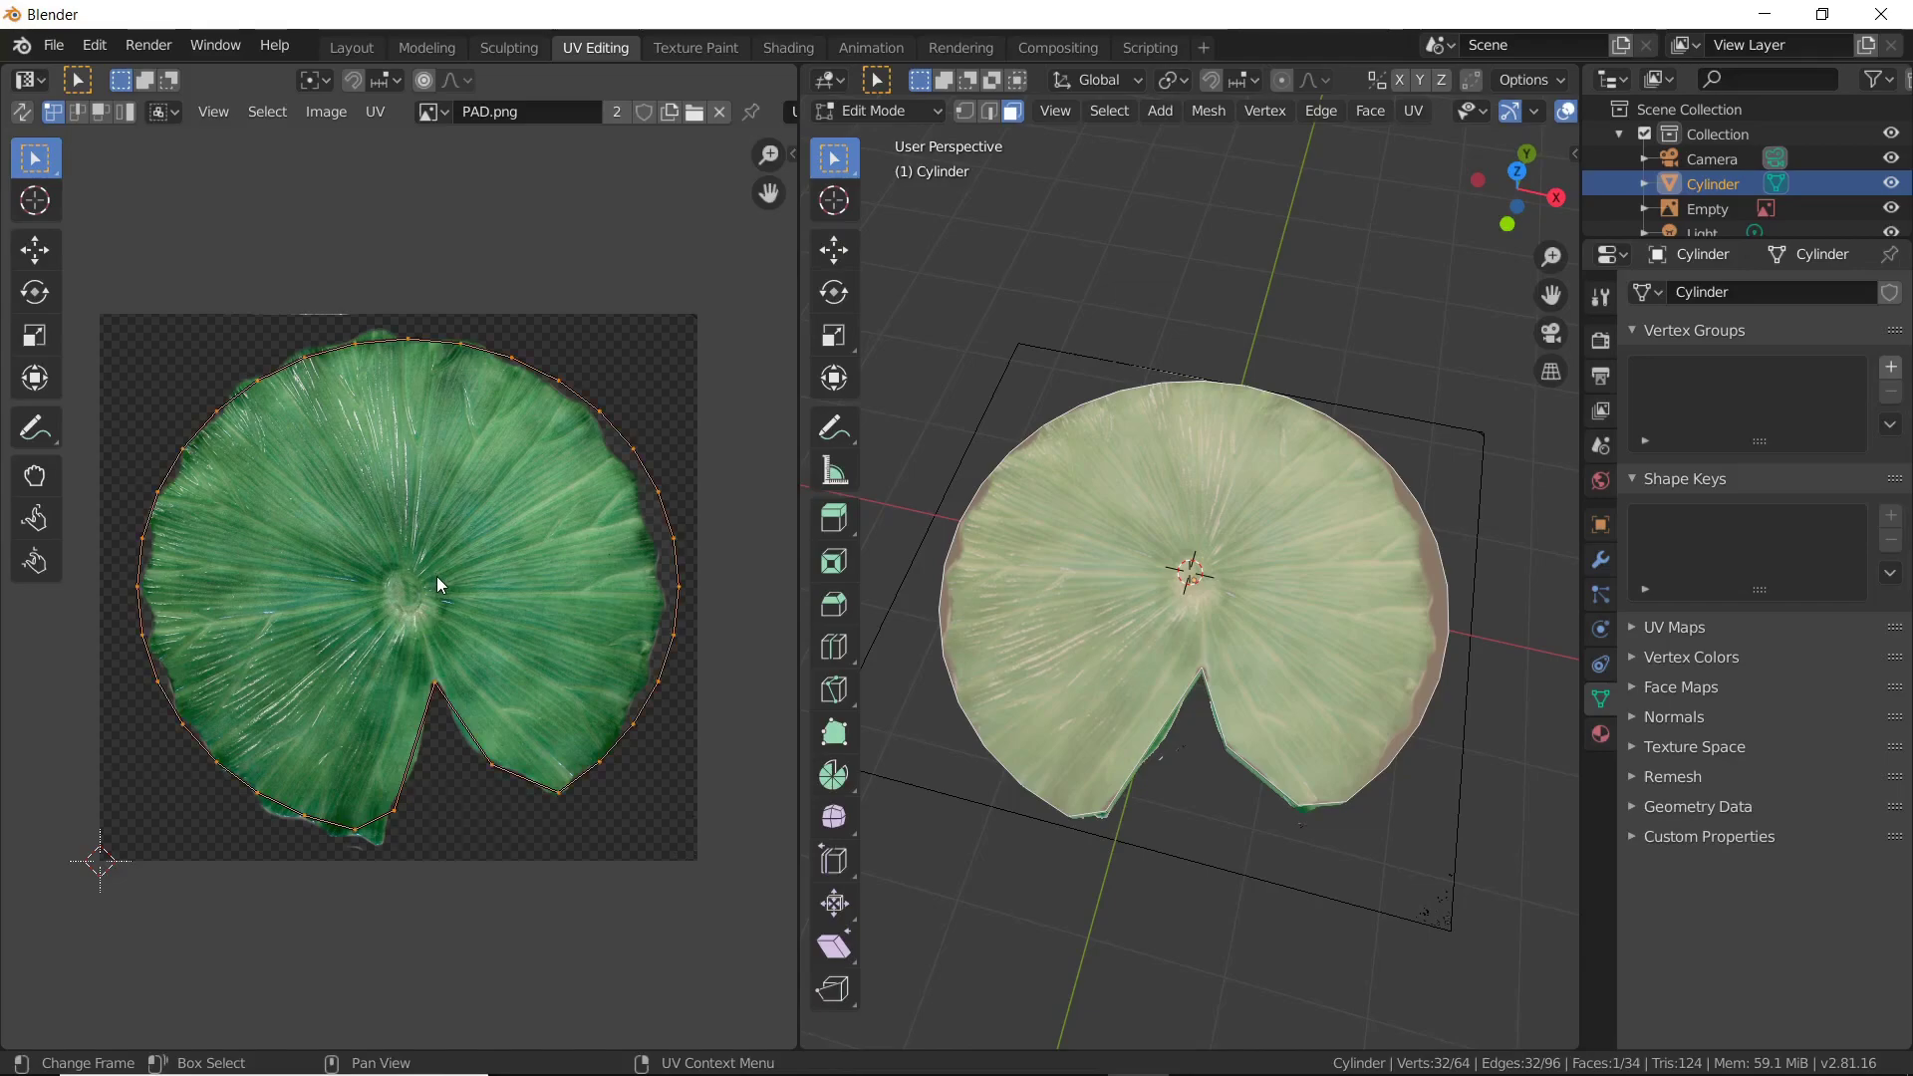
pyautogui.press('p')
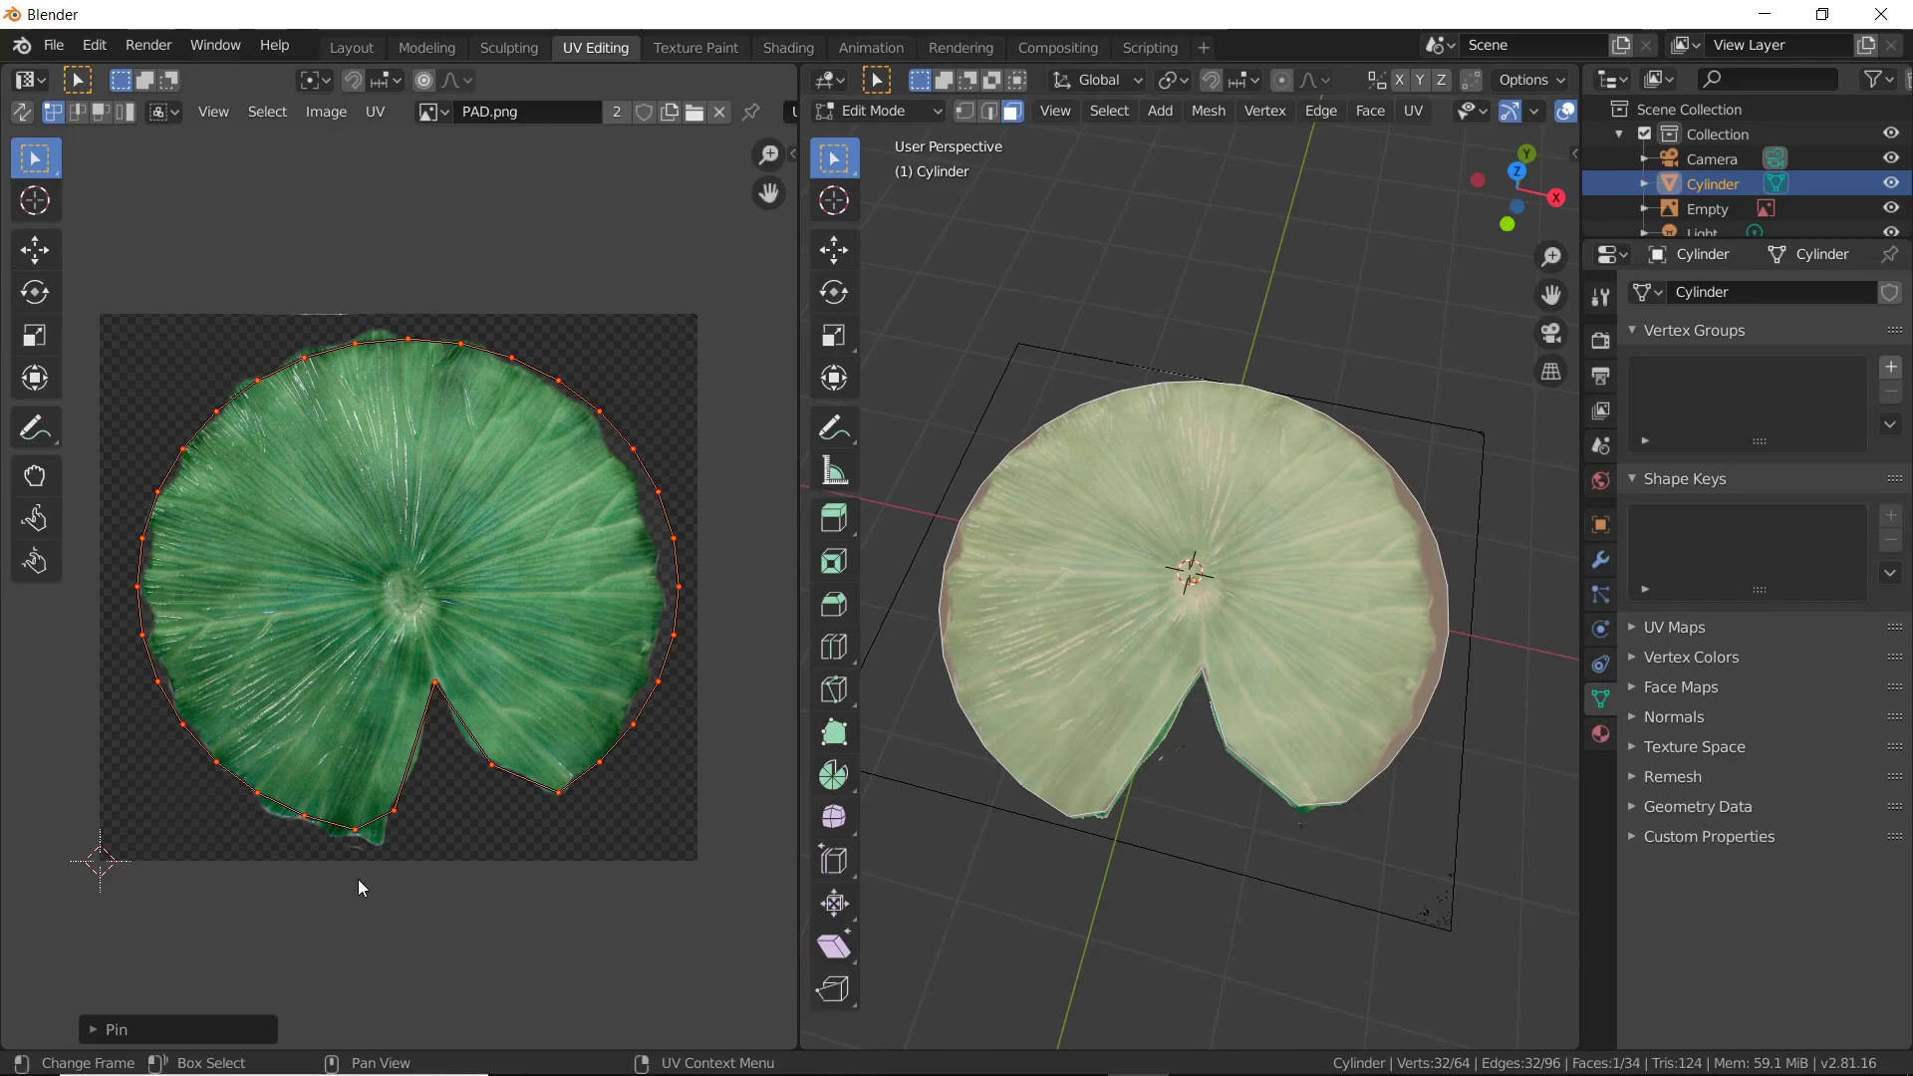
pyautogui.press('Tab')
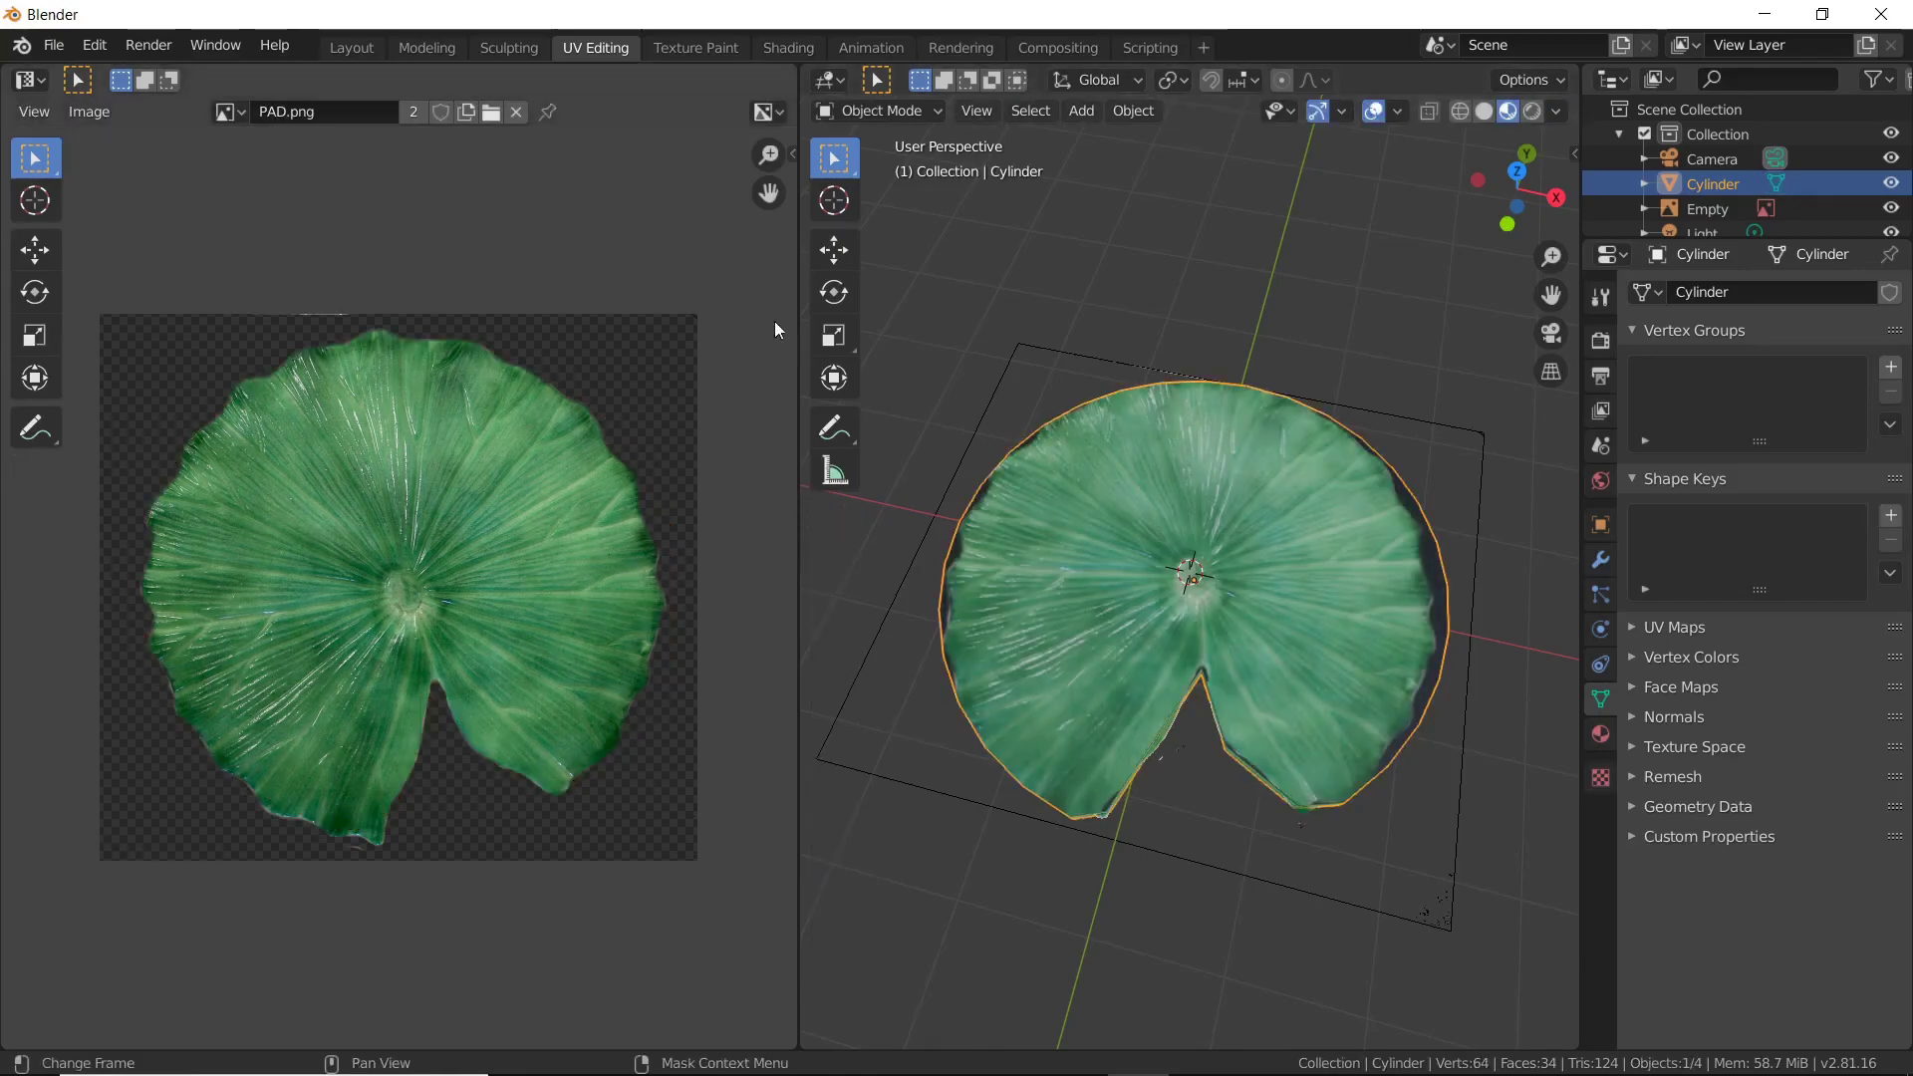
# Inspect the textured lily pad's top and sides up close from several angles in the Shading workspace.
pyautogui.click(788, 46)
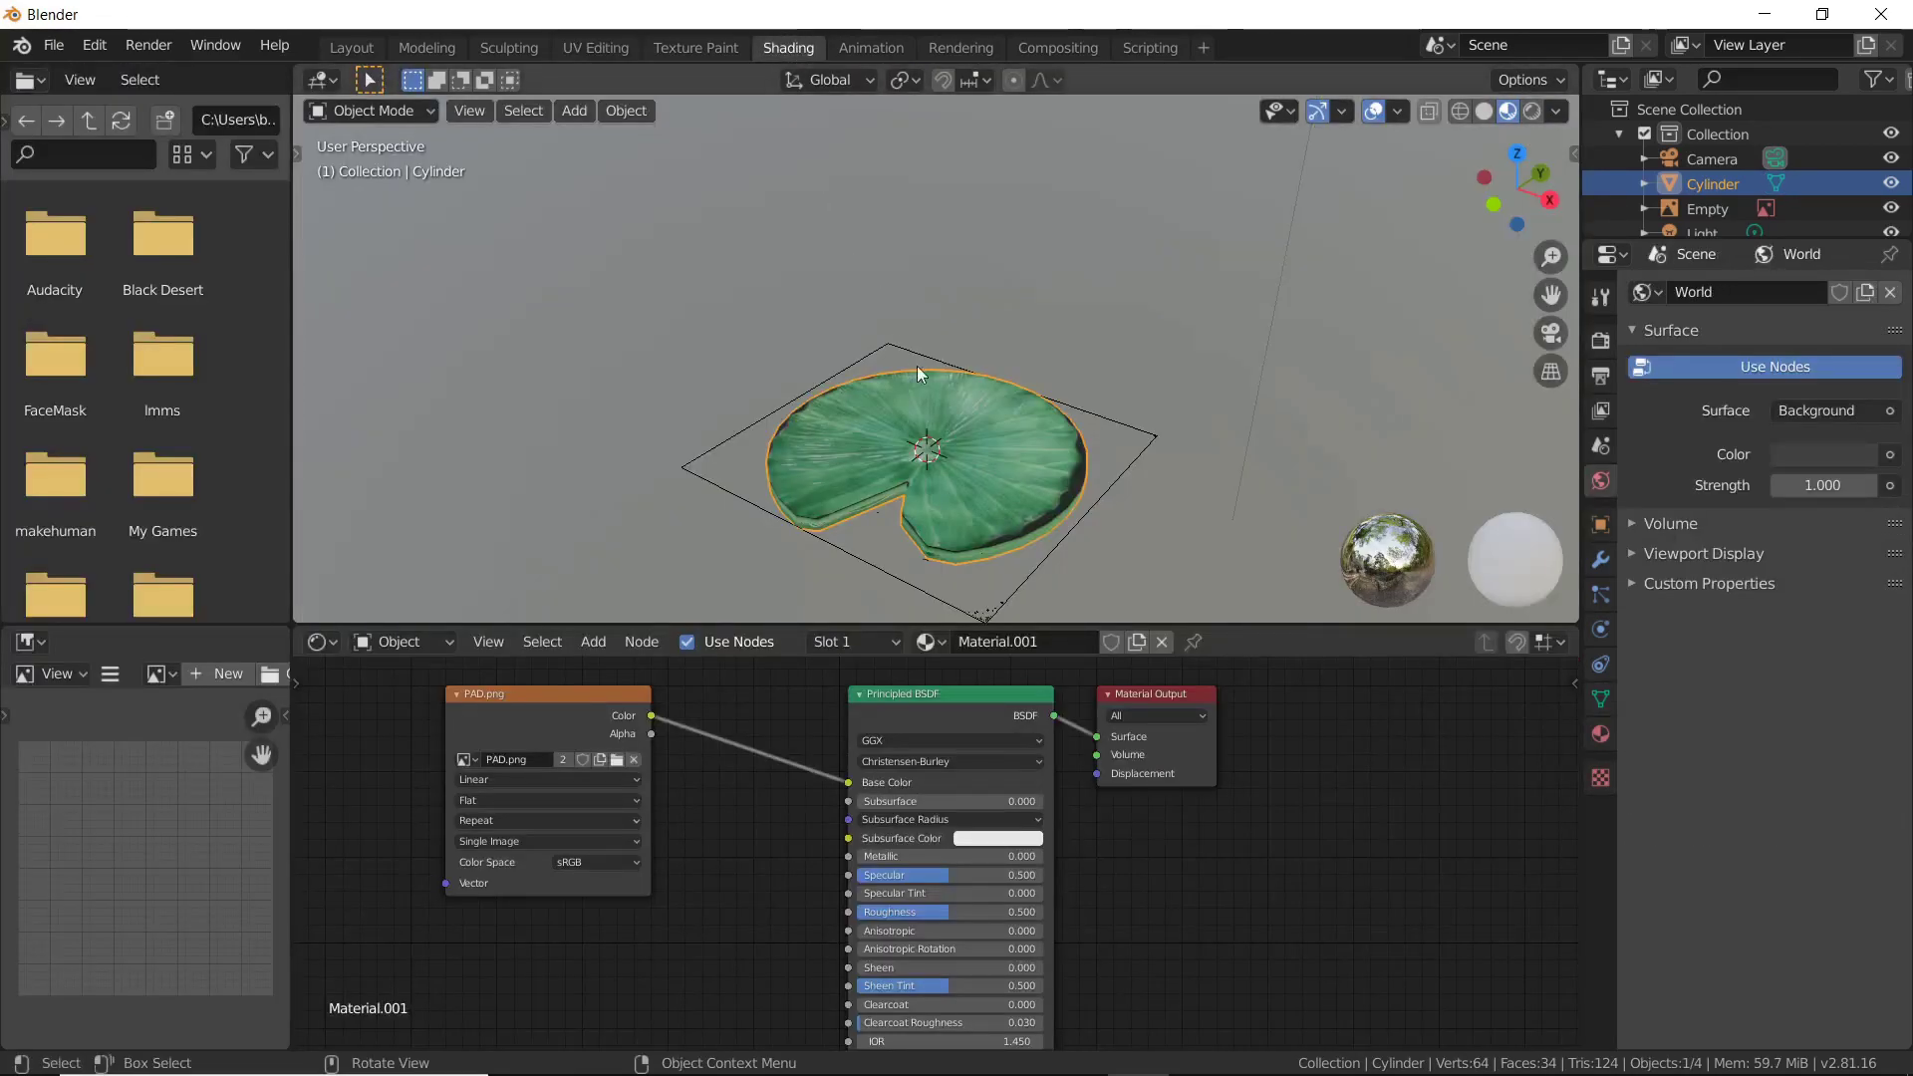
pyautogui.scroll(3, 947, 480)
pyautogui.scroll(-1, 949, 486)
pyautogui.keyDown('shift'); pyautogui.moveTo(975, 520); pyautogui.dragTo(870, 417, button='middle'); pyautogui.keyUp('shift')
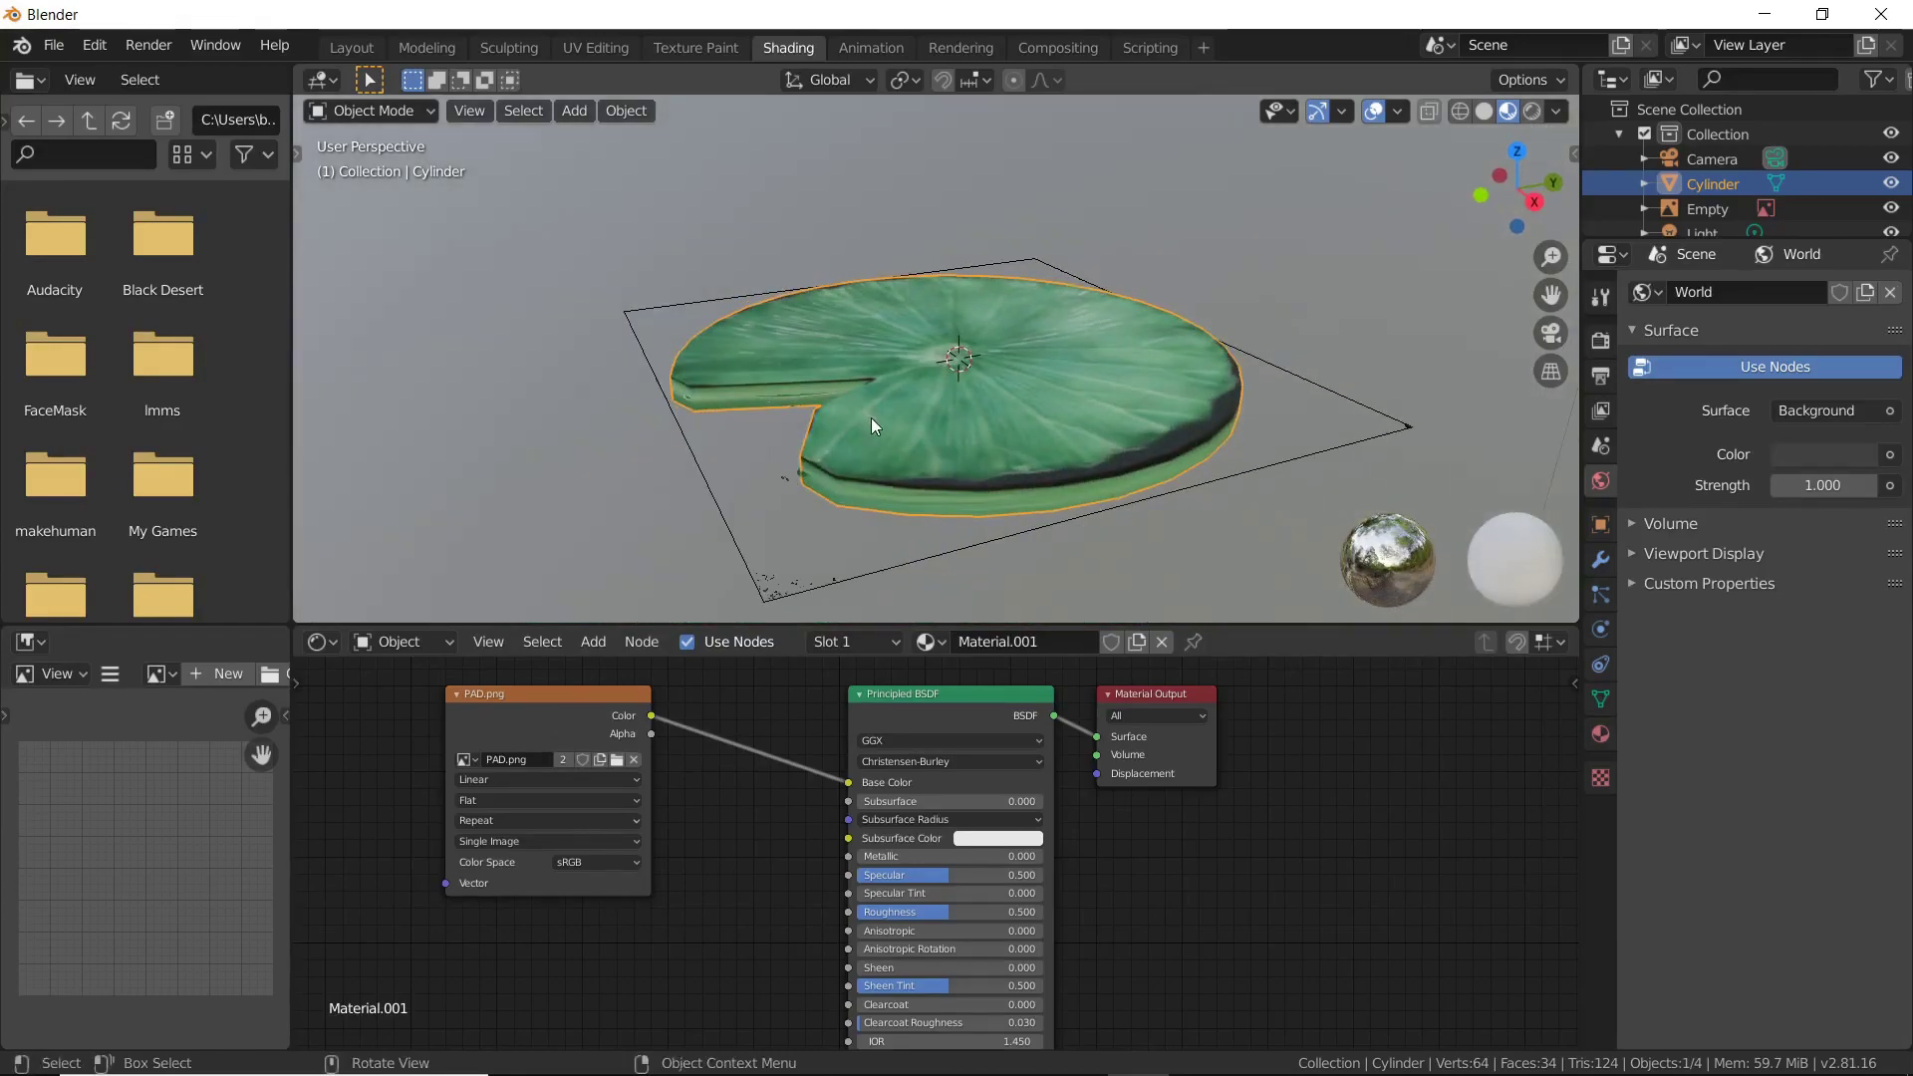
pyautogui.scroll(4, 873, 421)
pyautogui.scroll(1, 815, 427)
pyautogui.scroll(-5, 815, 427)
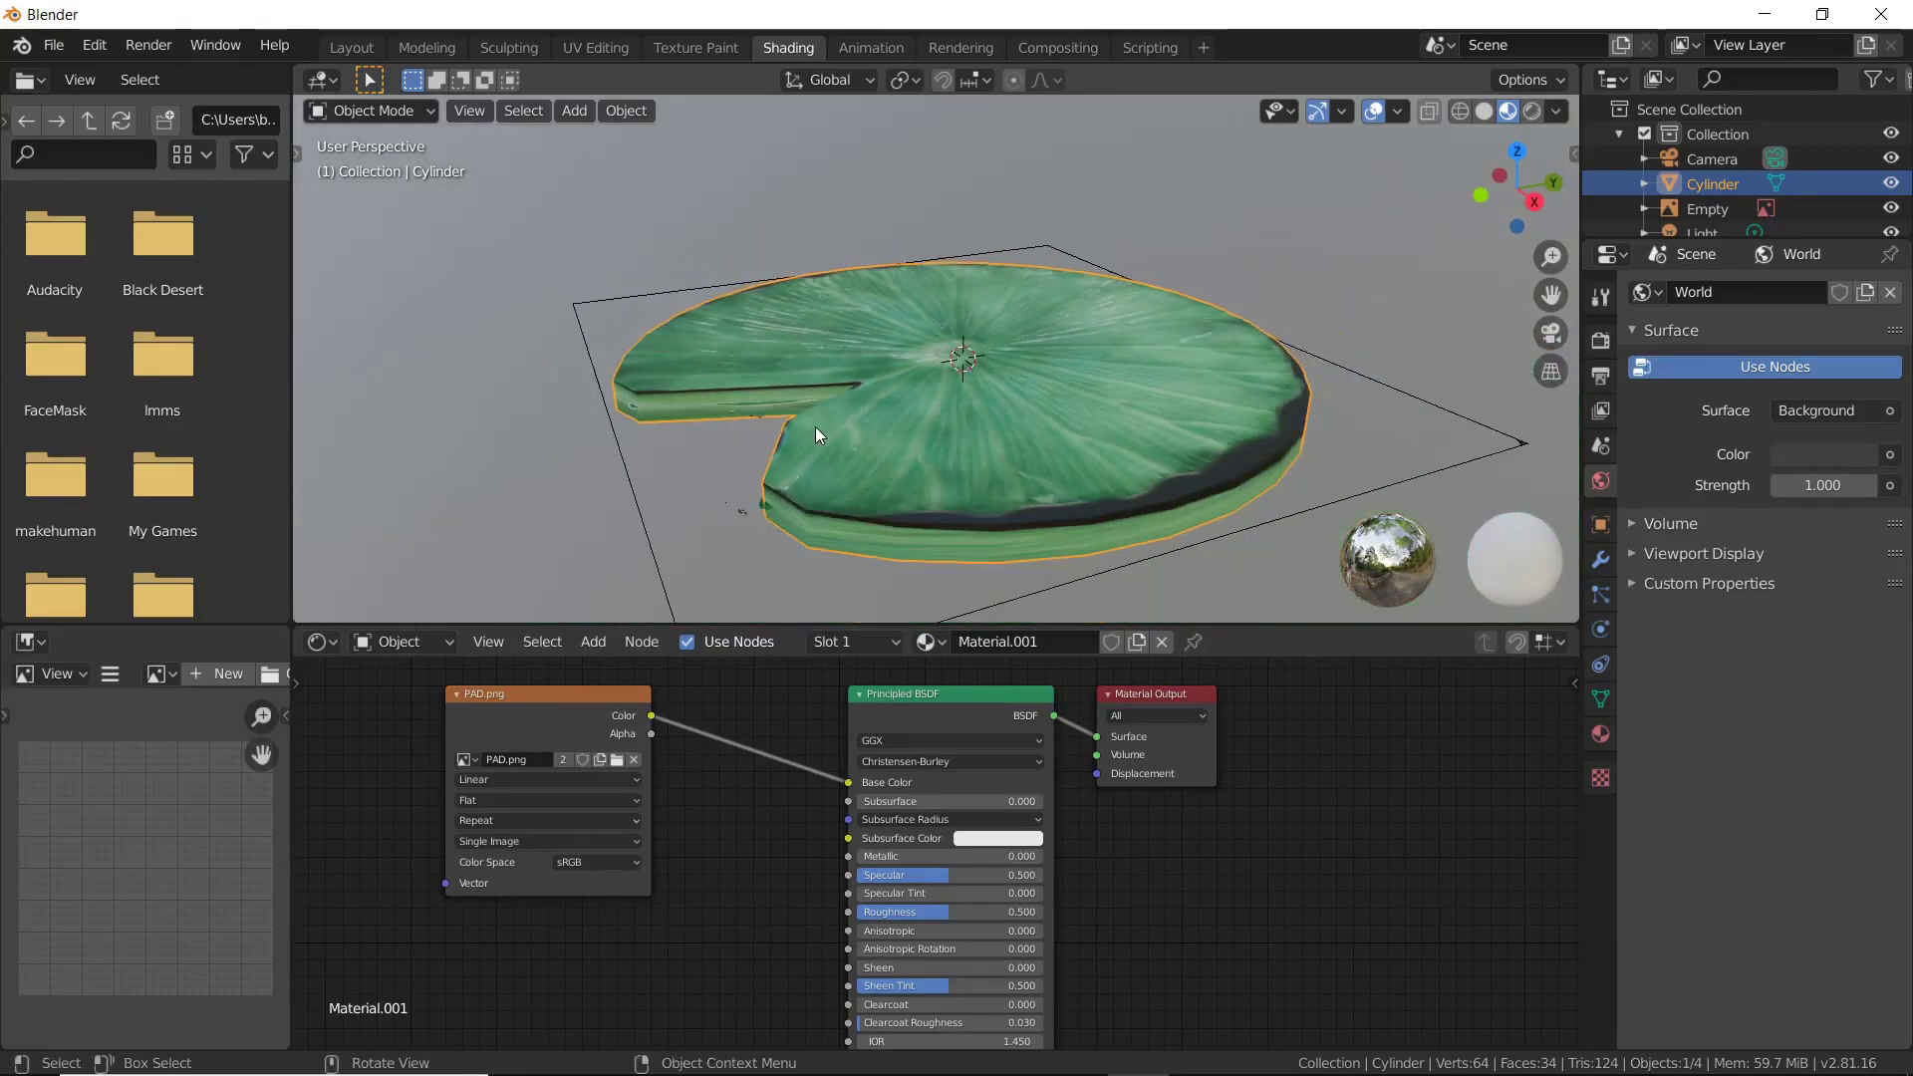
pyautogui.moveTo(813, 428); pyautogui.dragTo(852, 460, button='middle')
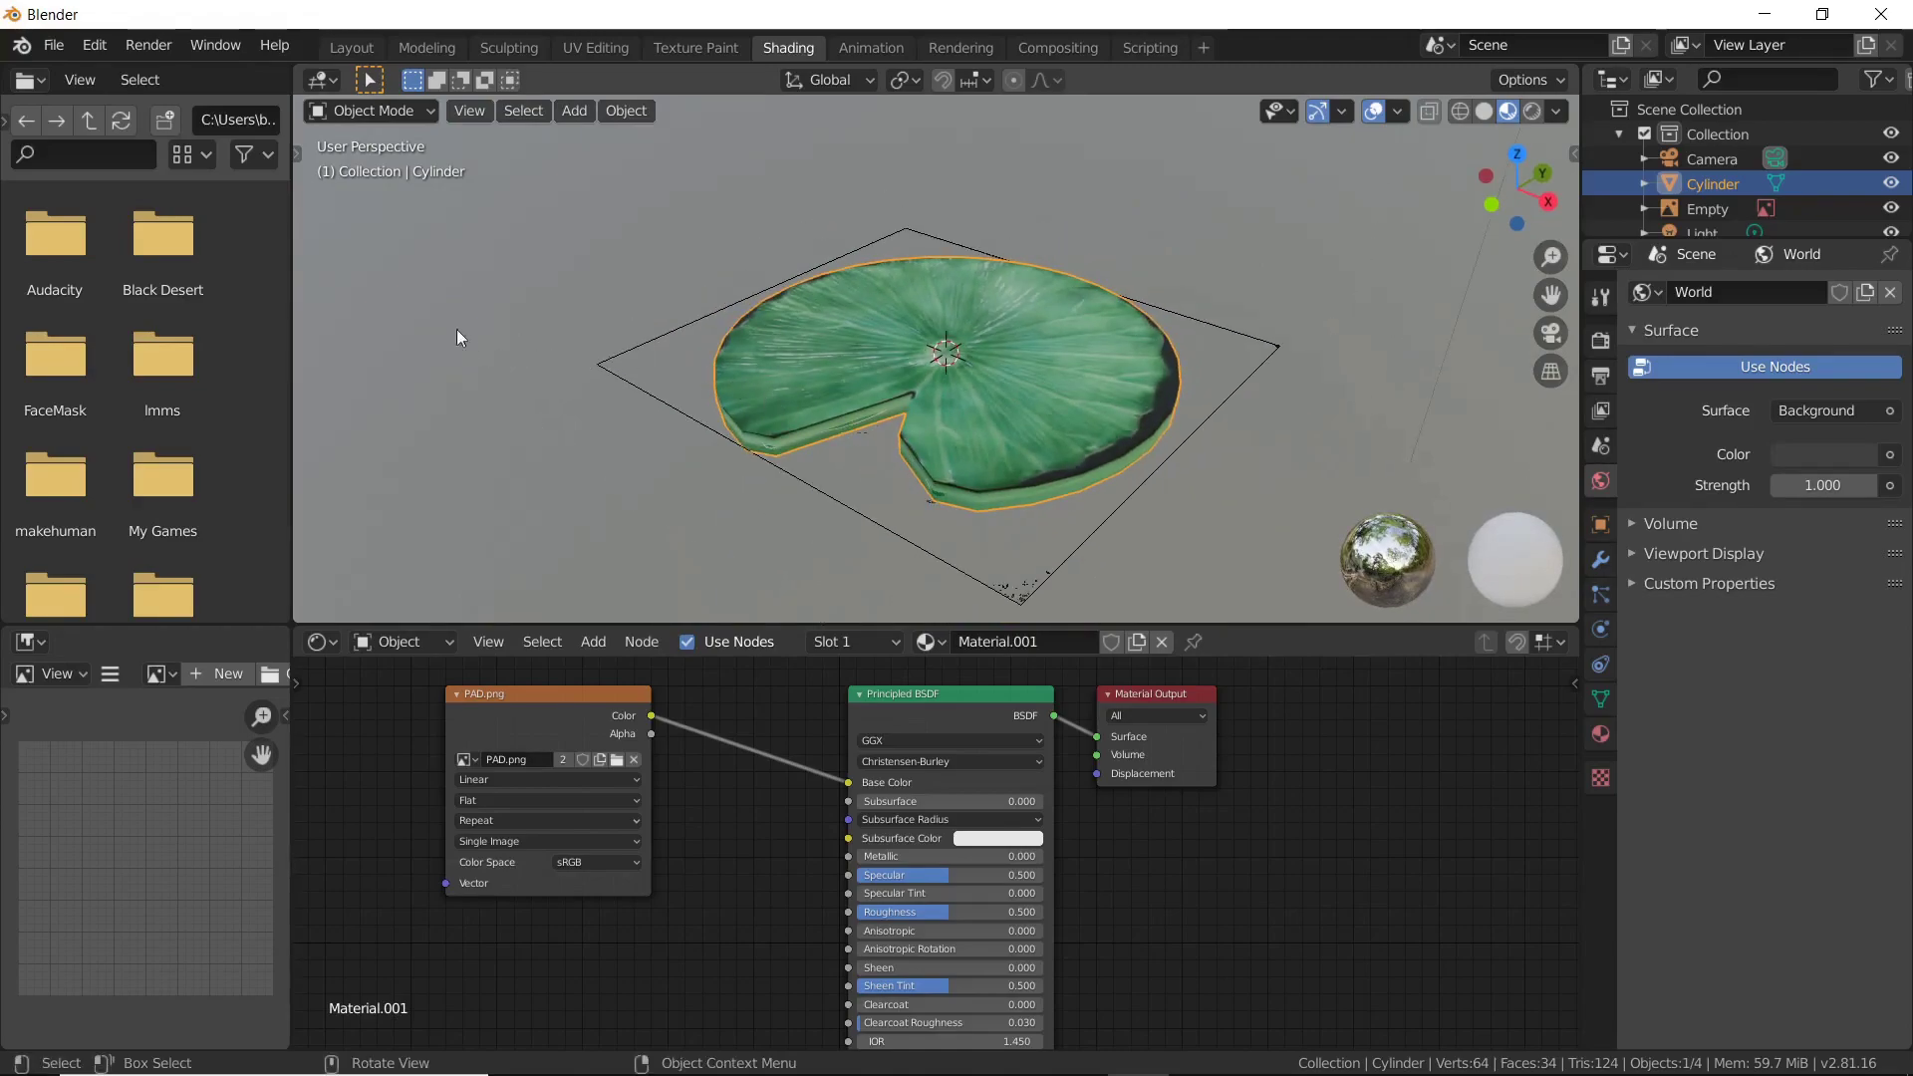
# Review the FBX export options, toggle the Selected Objects limit, and cancel the export.
pyautogui.click(51, 46)
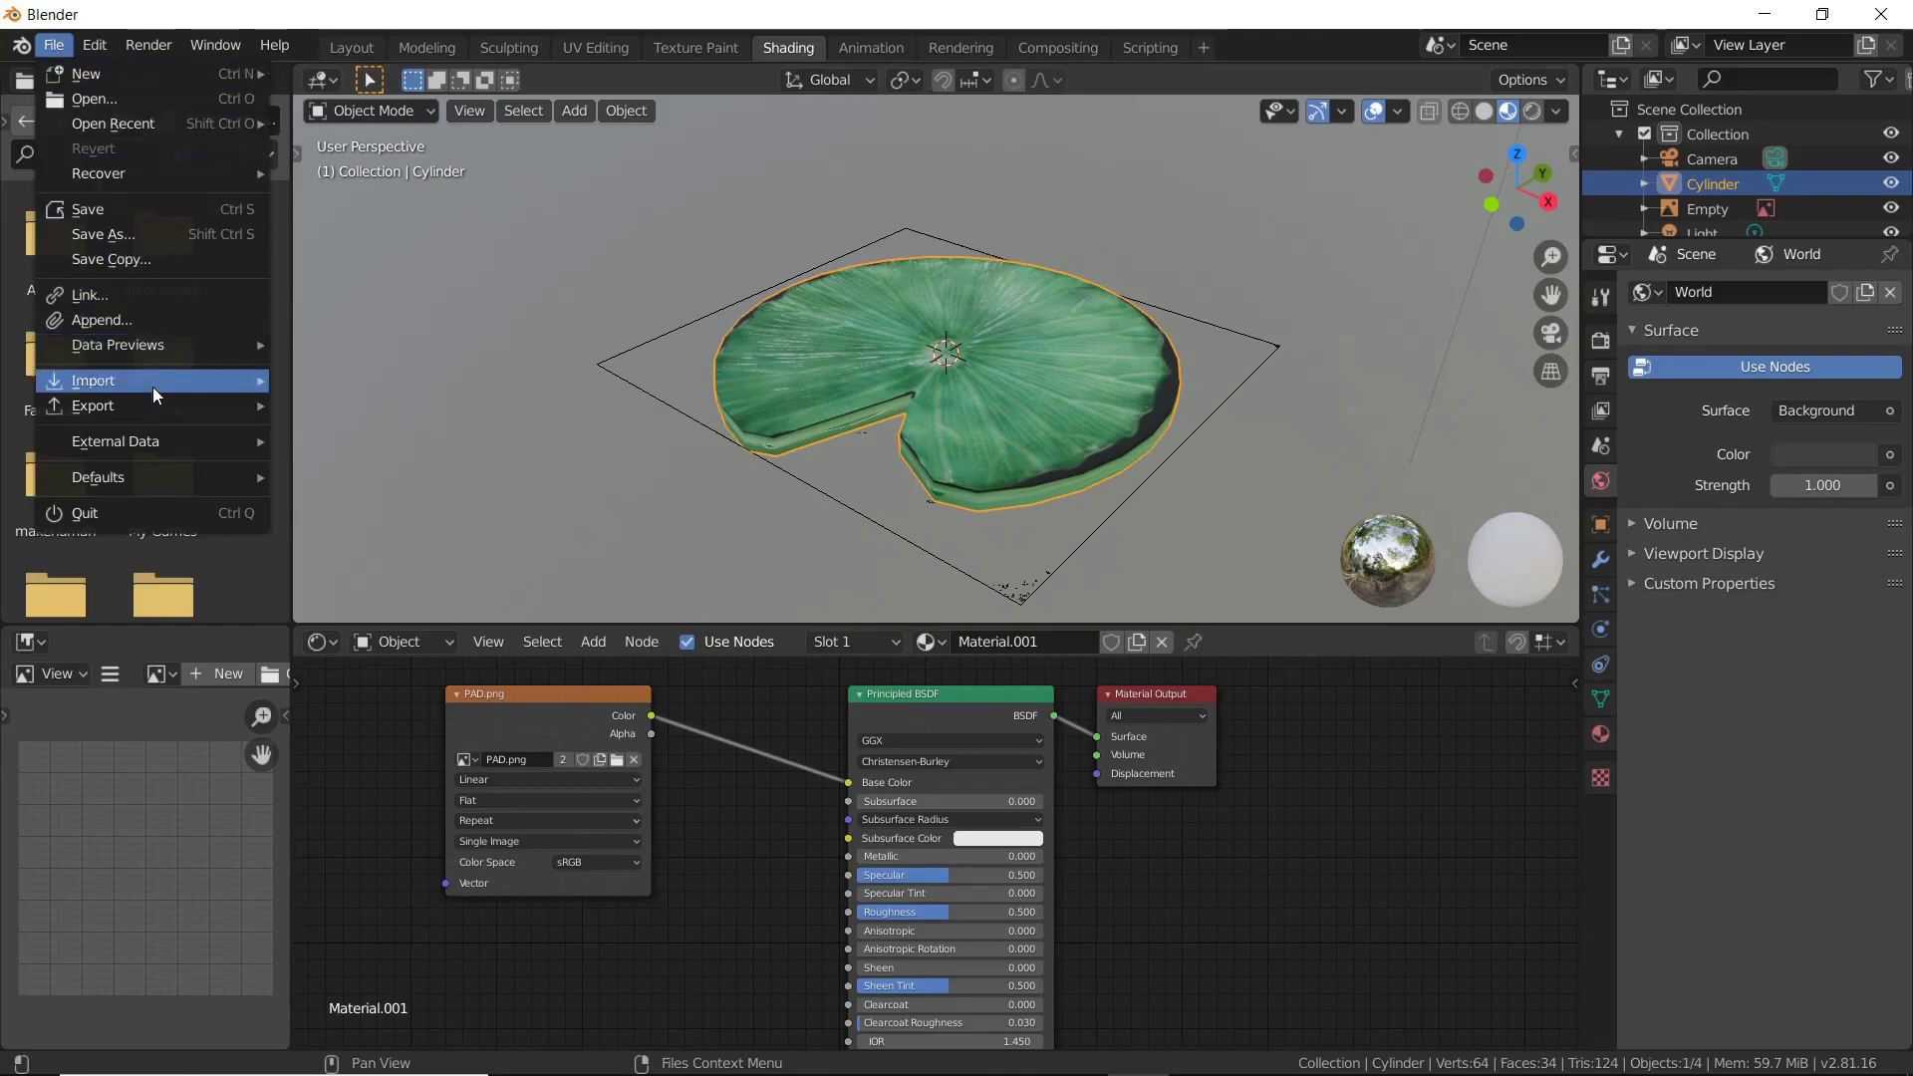
pyautogui.moveTo(151, 398)
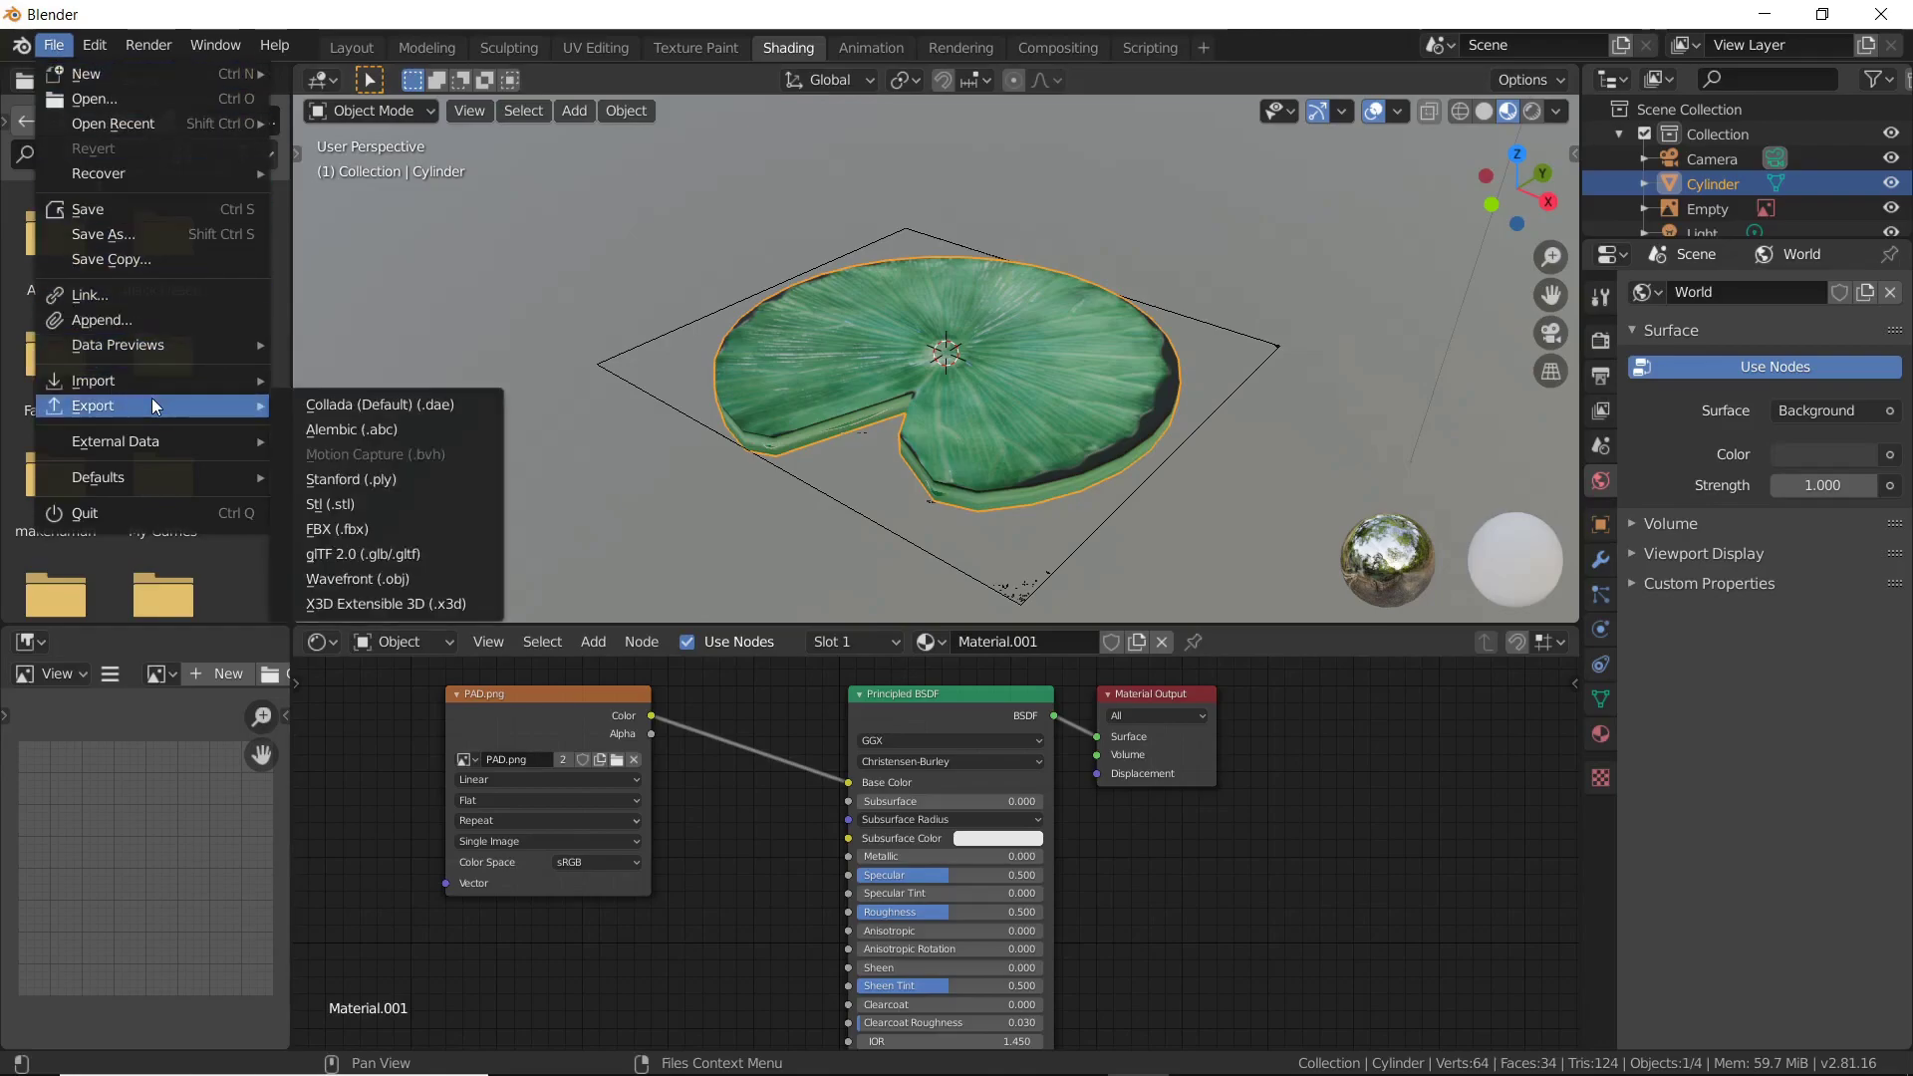
pyautogui.click(399, 530)
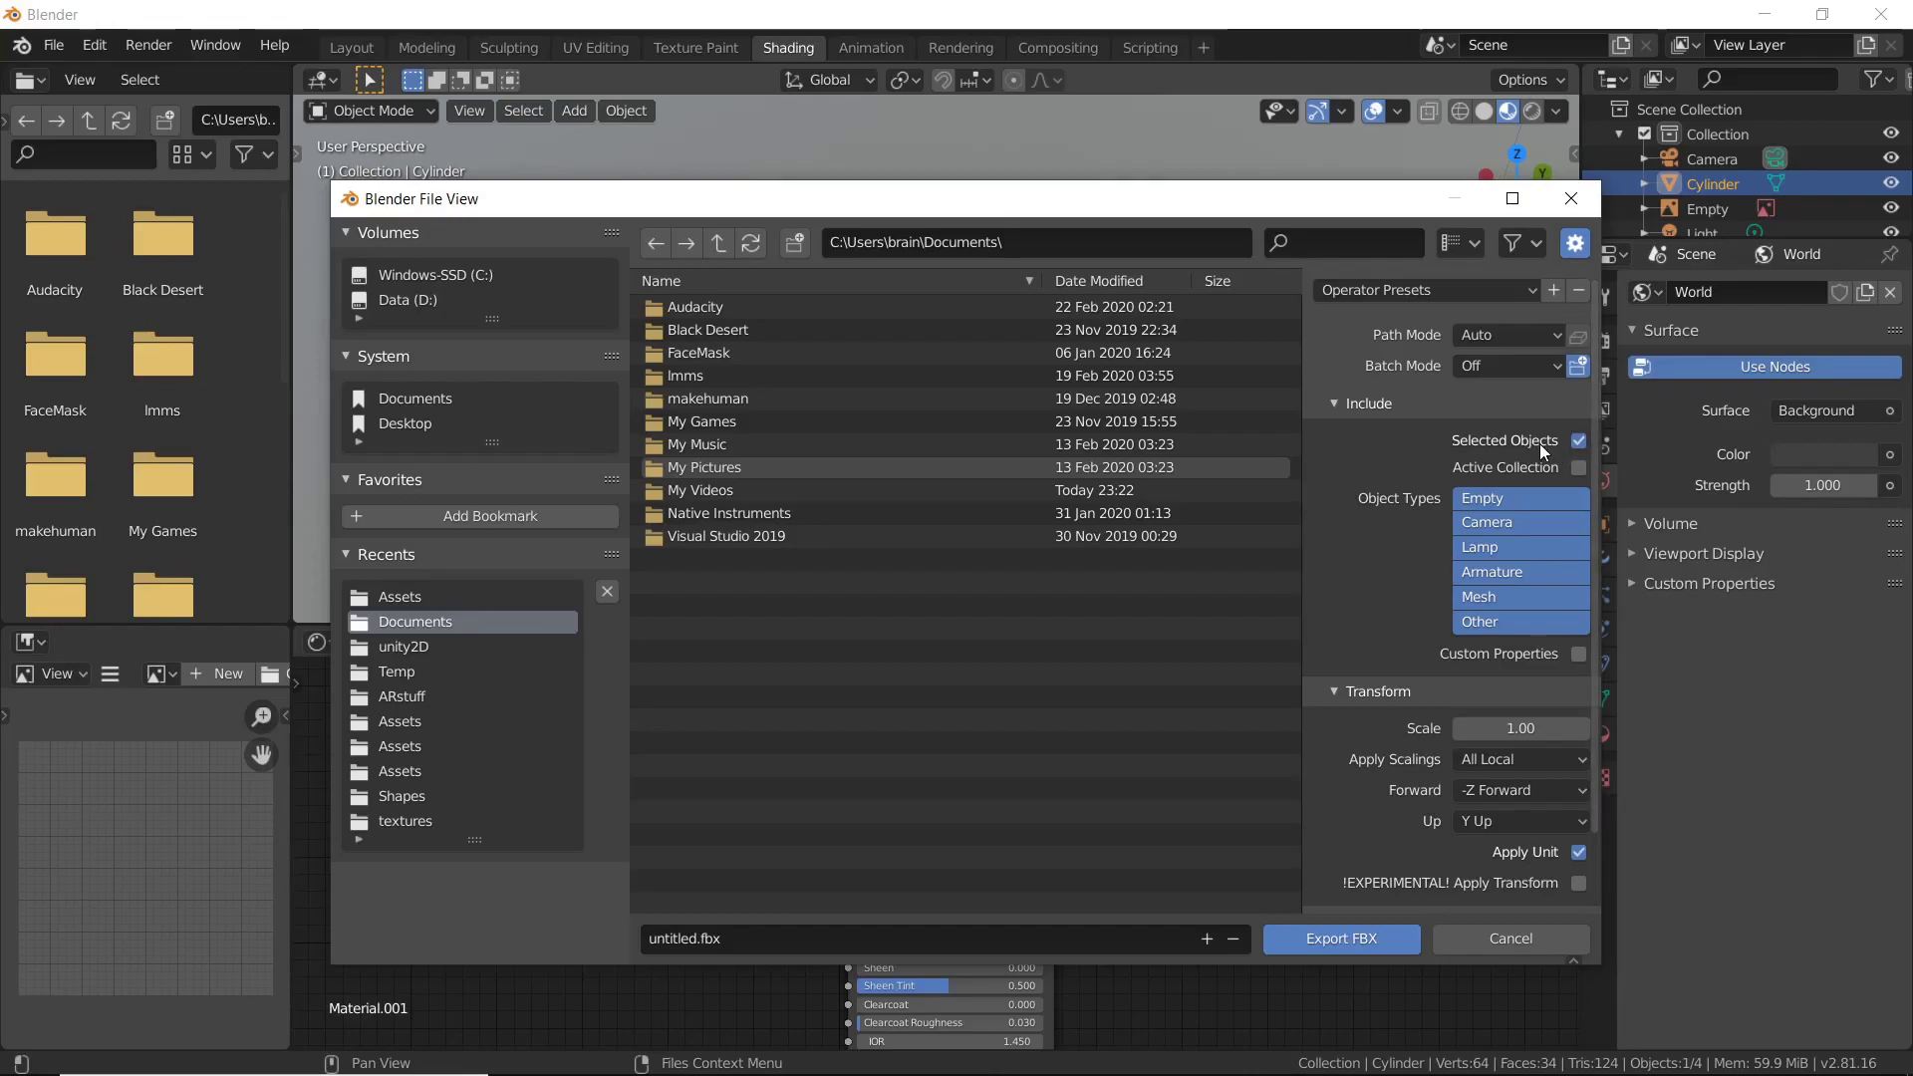
pyautogui.click(1577, 441)
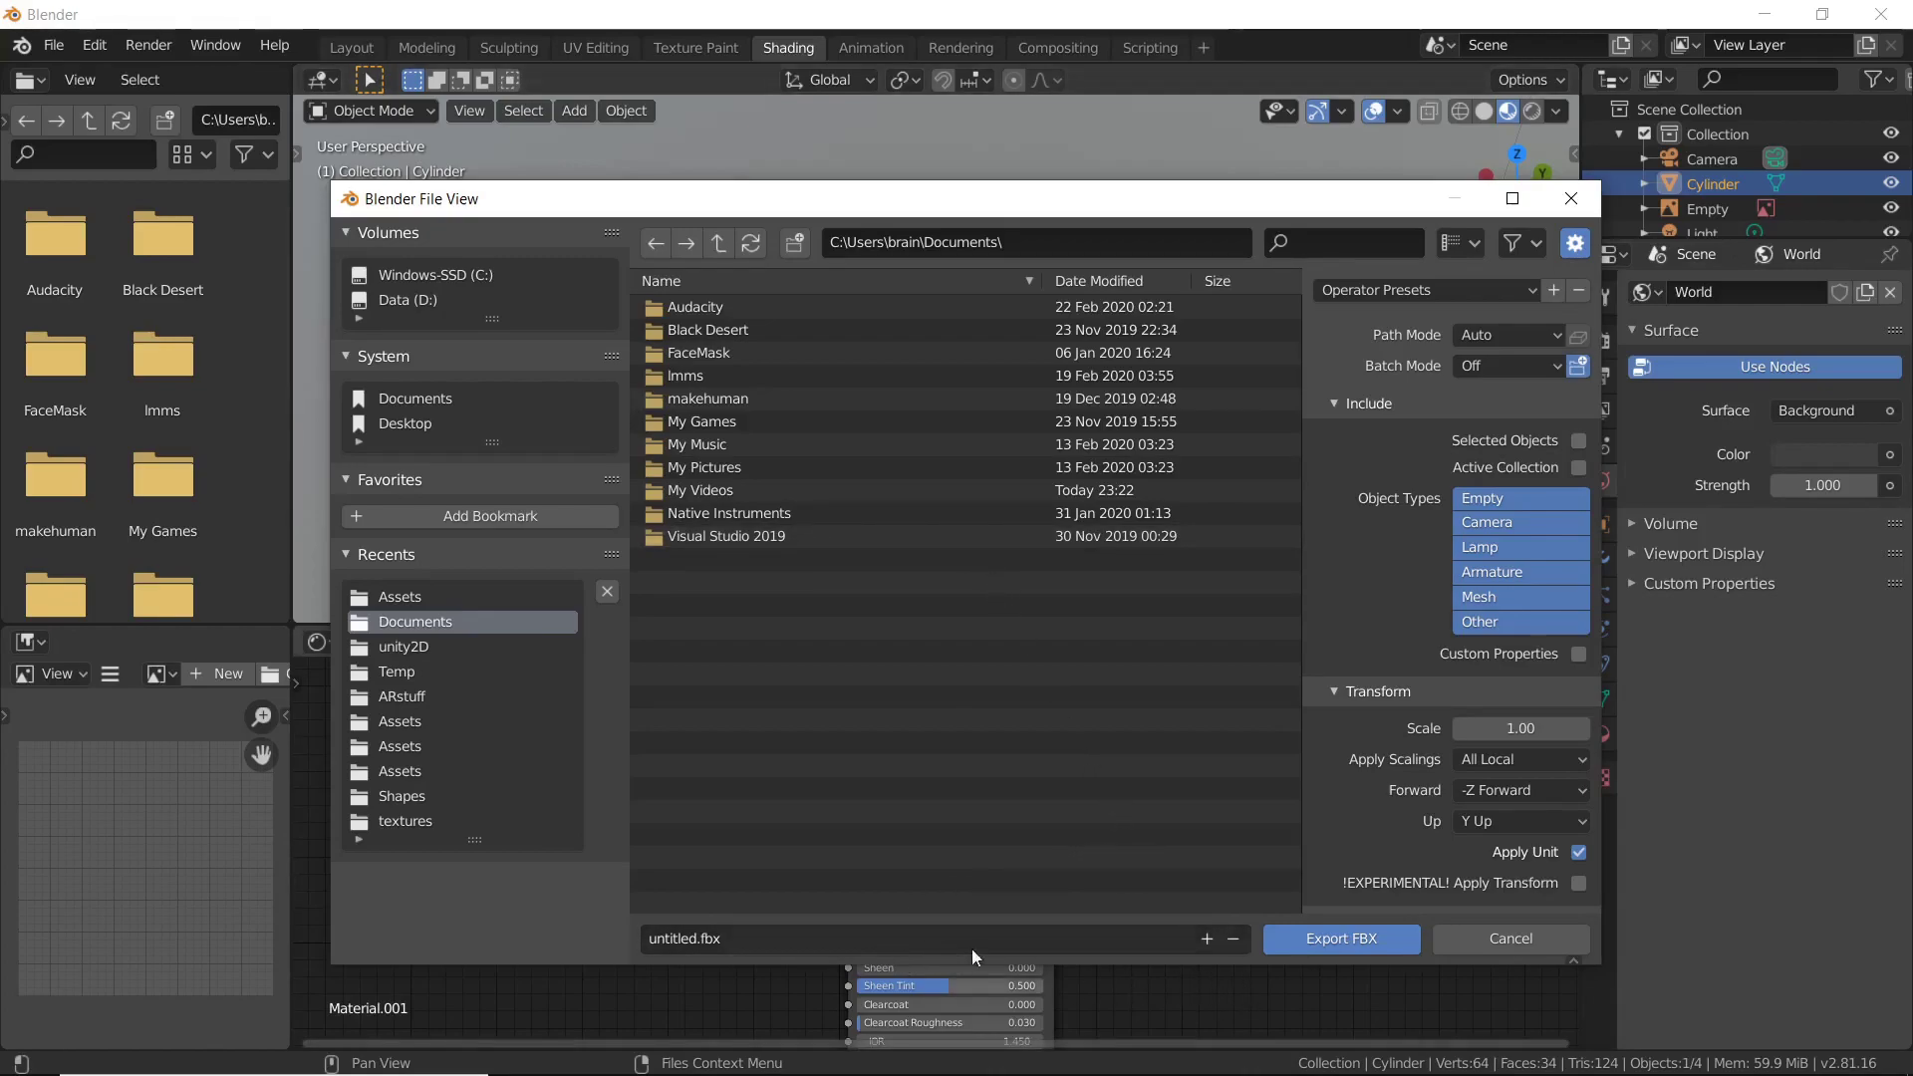
pyautogui.click(1539, 937)
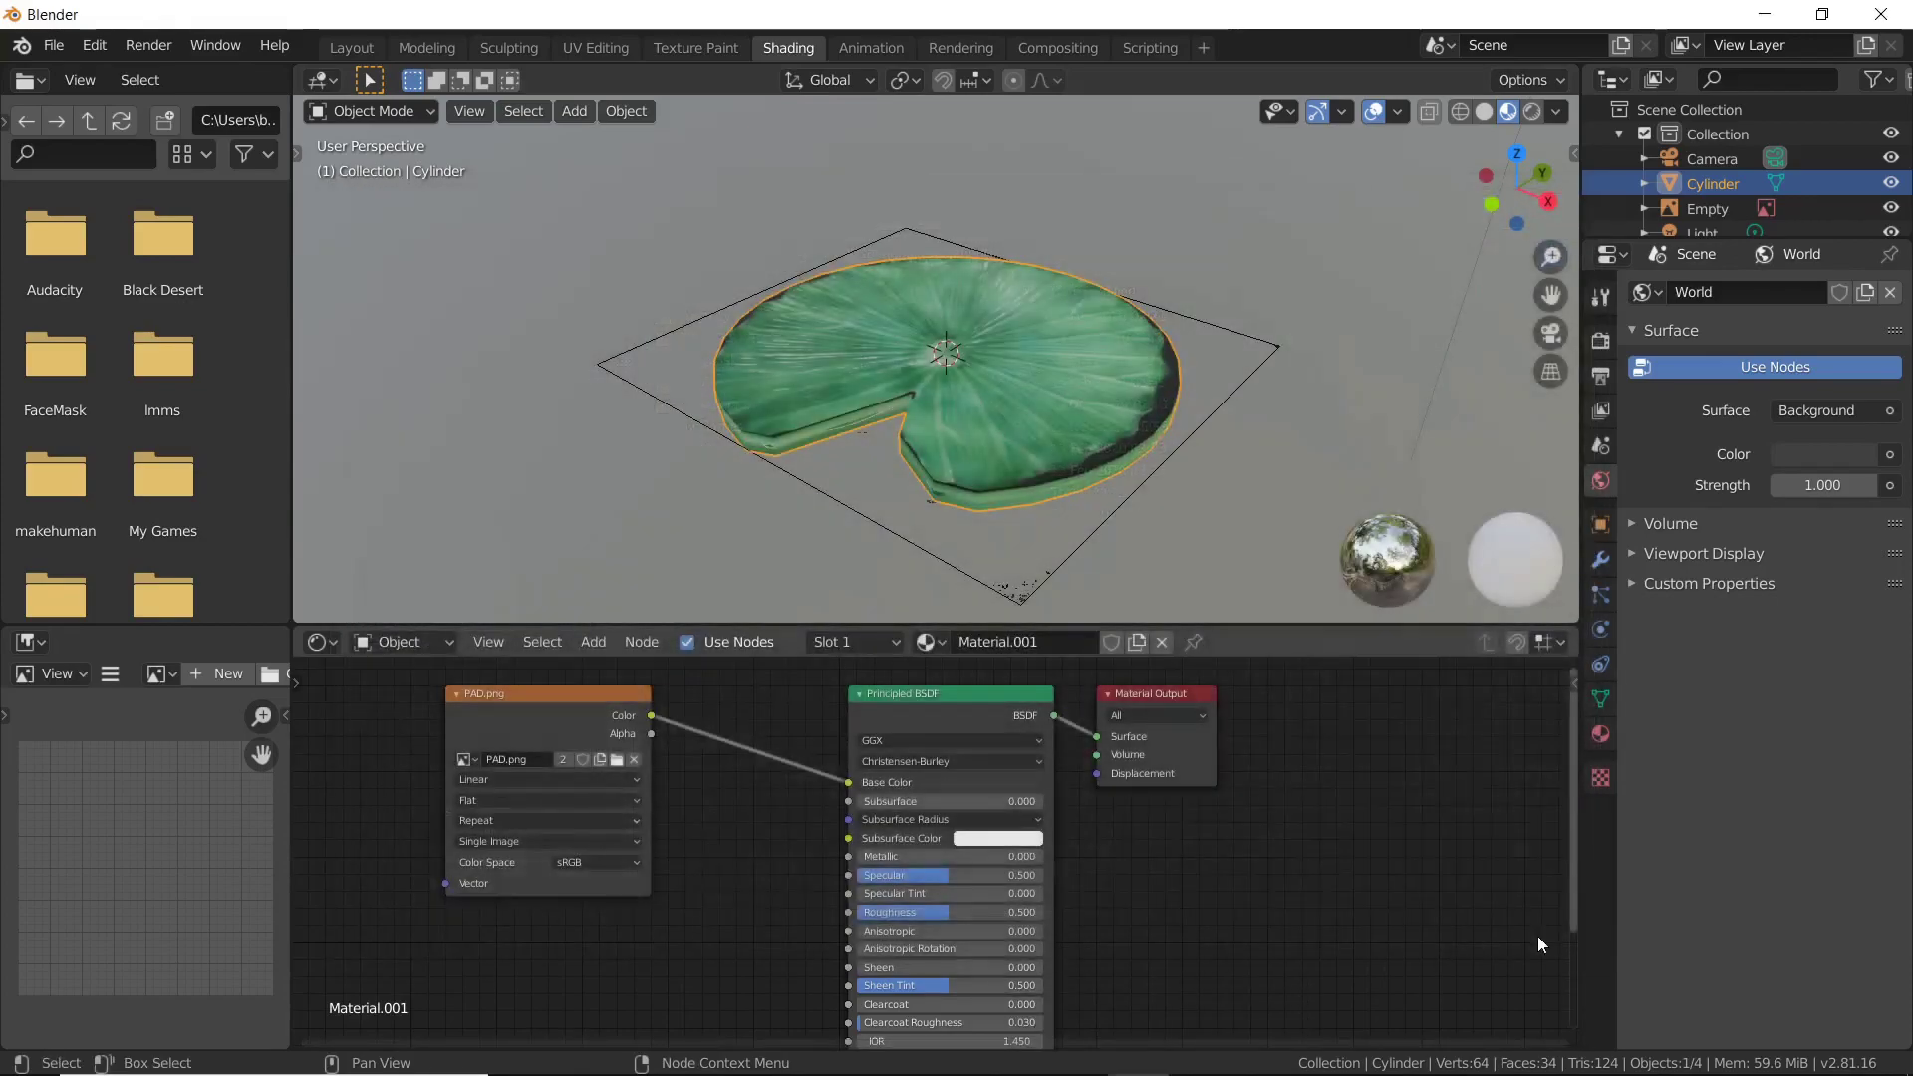
# Minimize Blender and switch to the Unity project NewTTut.
pyautogui.click(1765, 16)
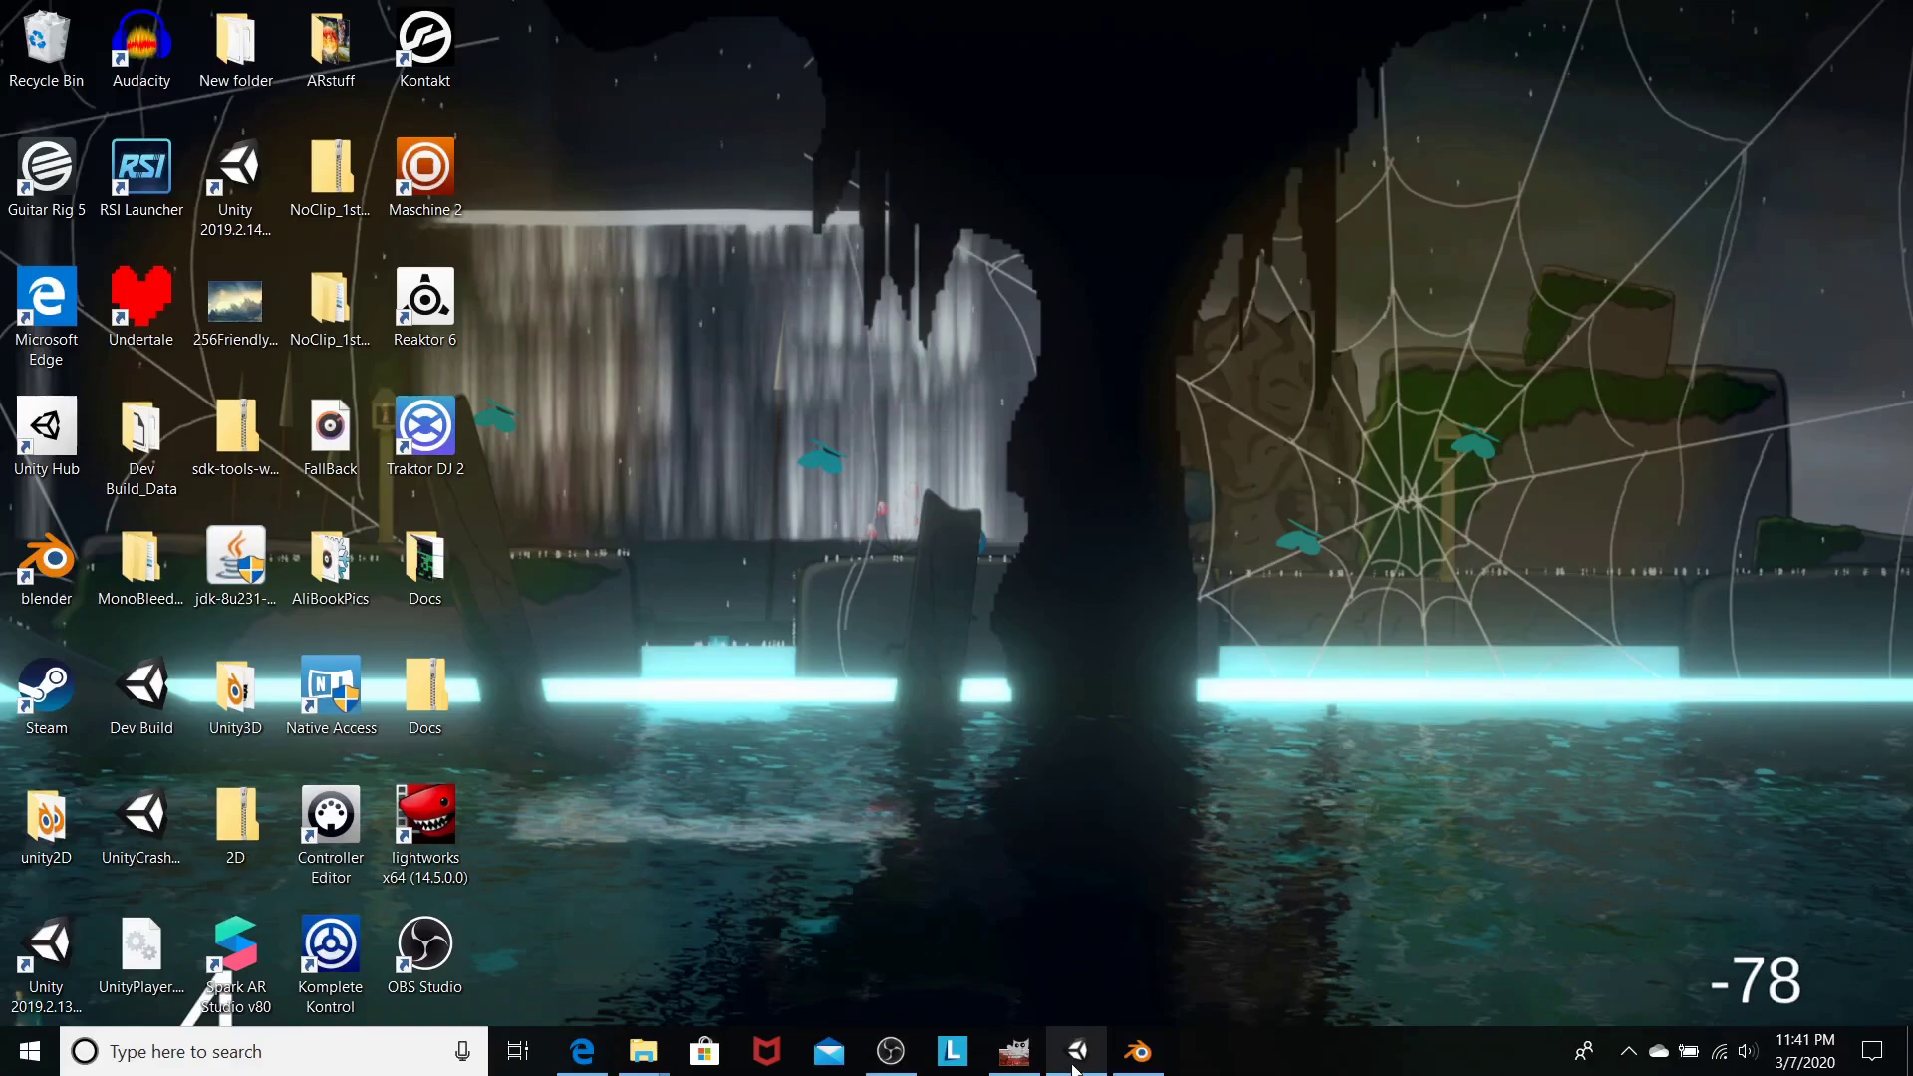
pyautogui.moveTo(1075, 1068)
pyautogui.click(1068, 948)
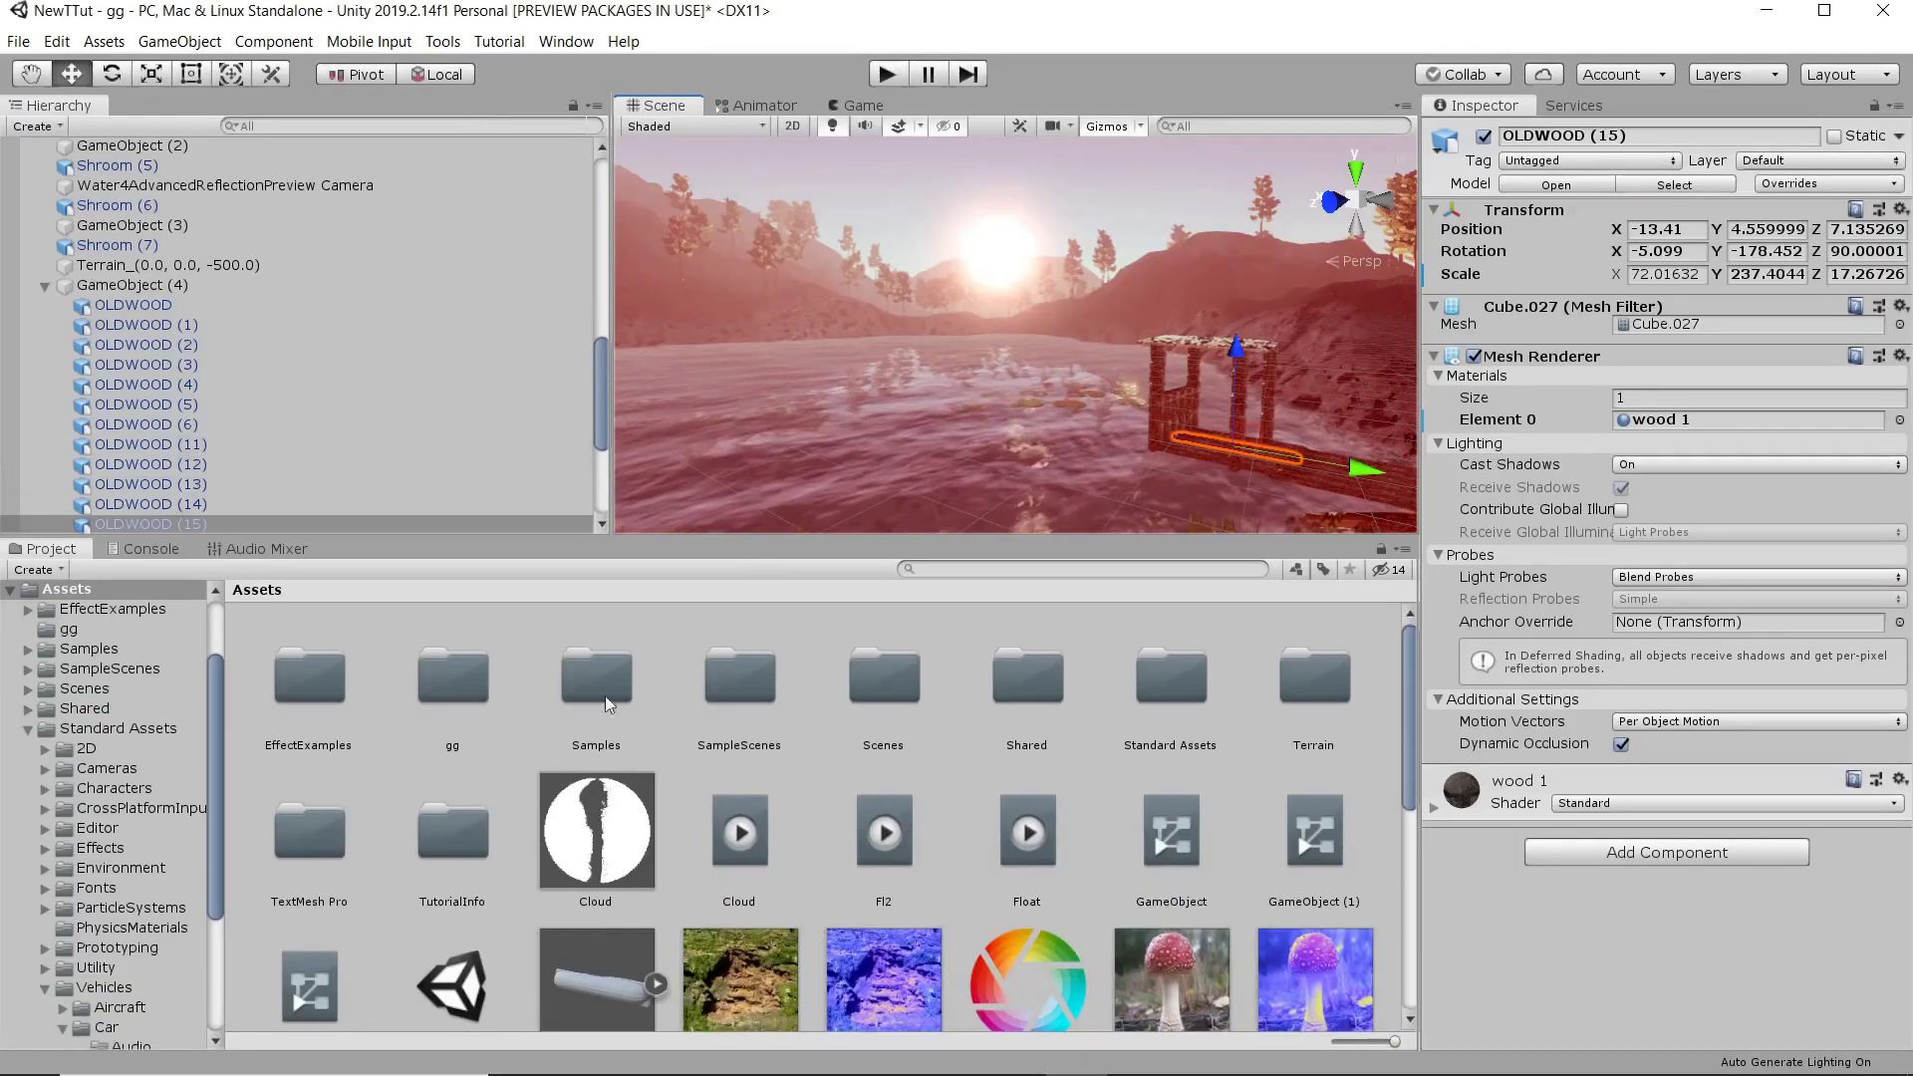
# Find the Pad model among the project assets and rotate its preview to inspect the shape.
pyautogui.scroll(-10, 645, 731)
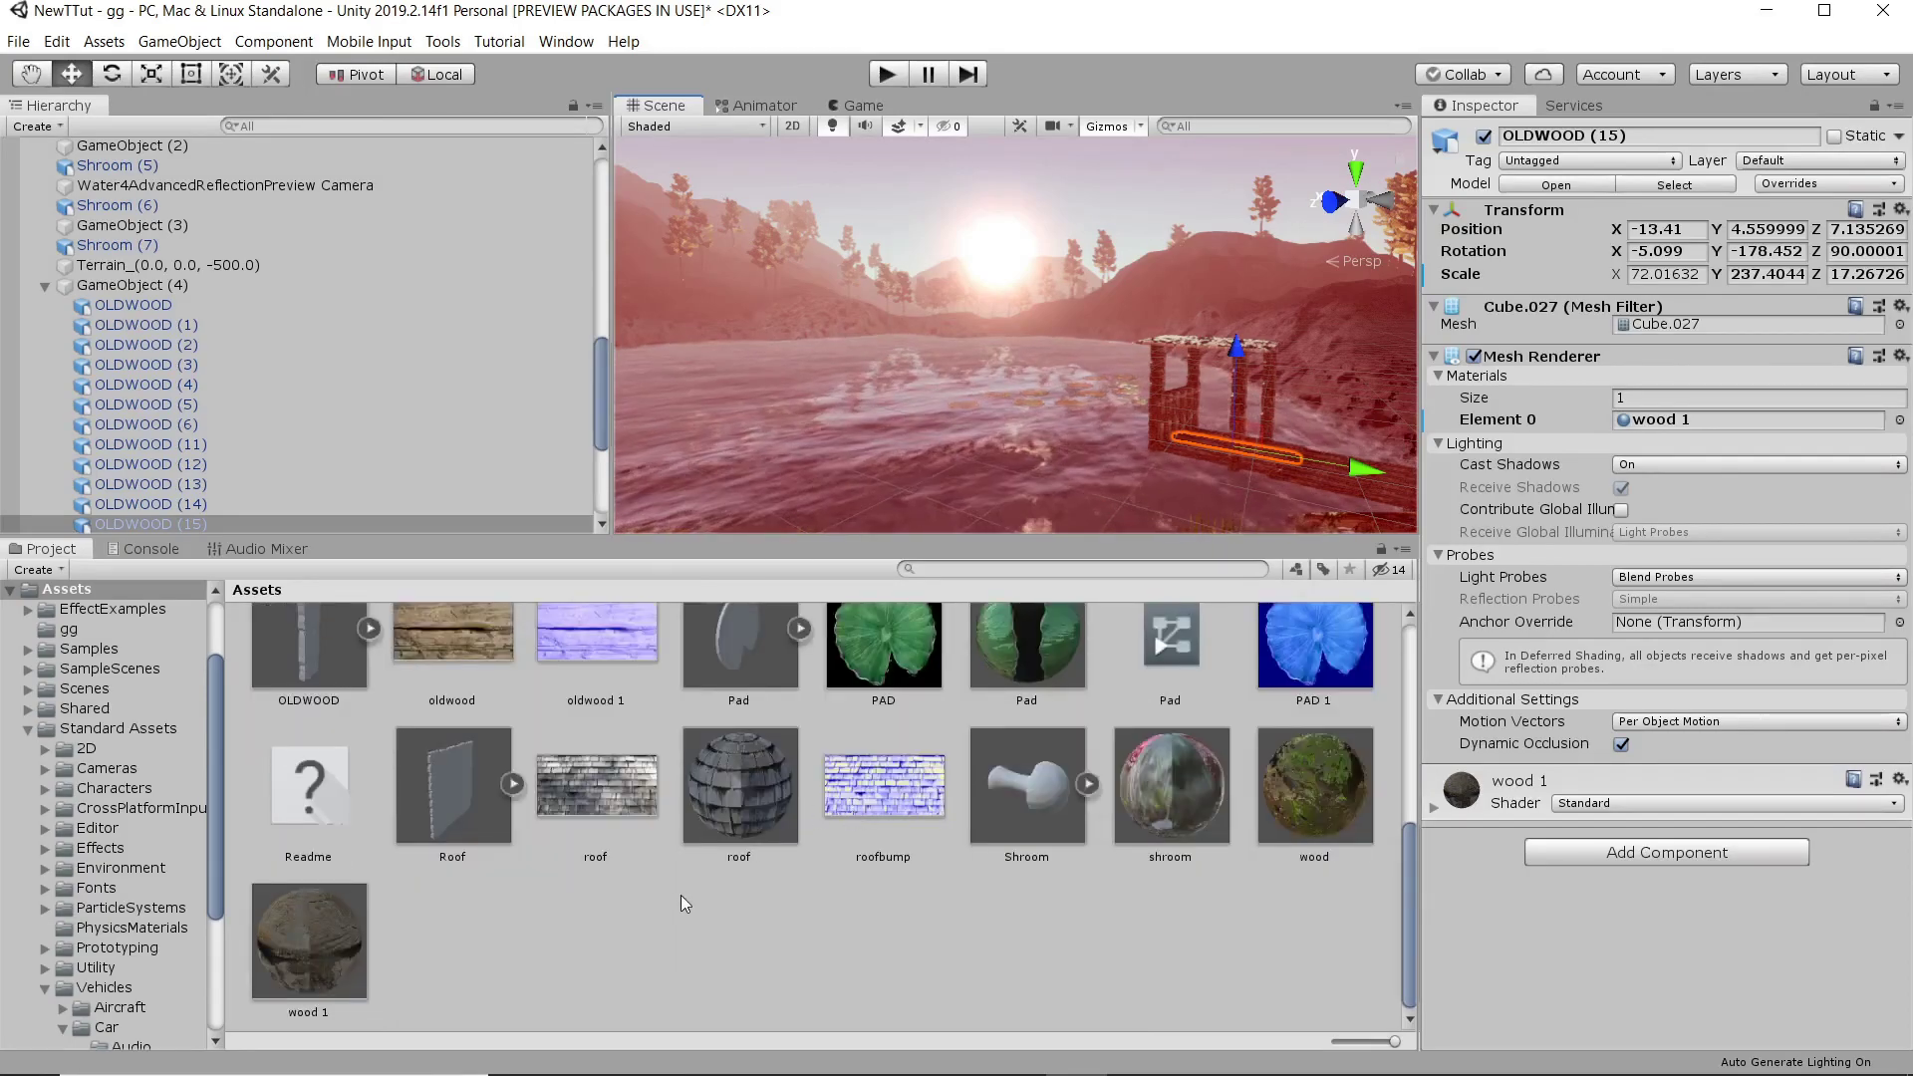
pyautogui.scroll(5, 680, 895)
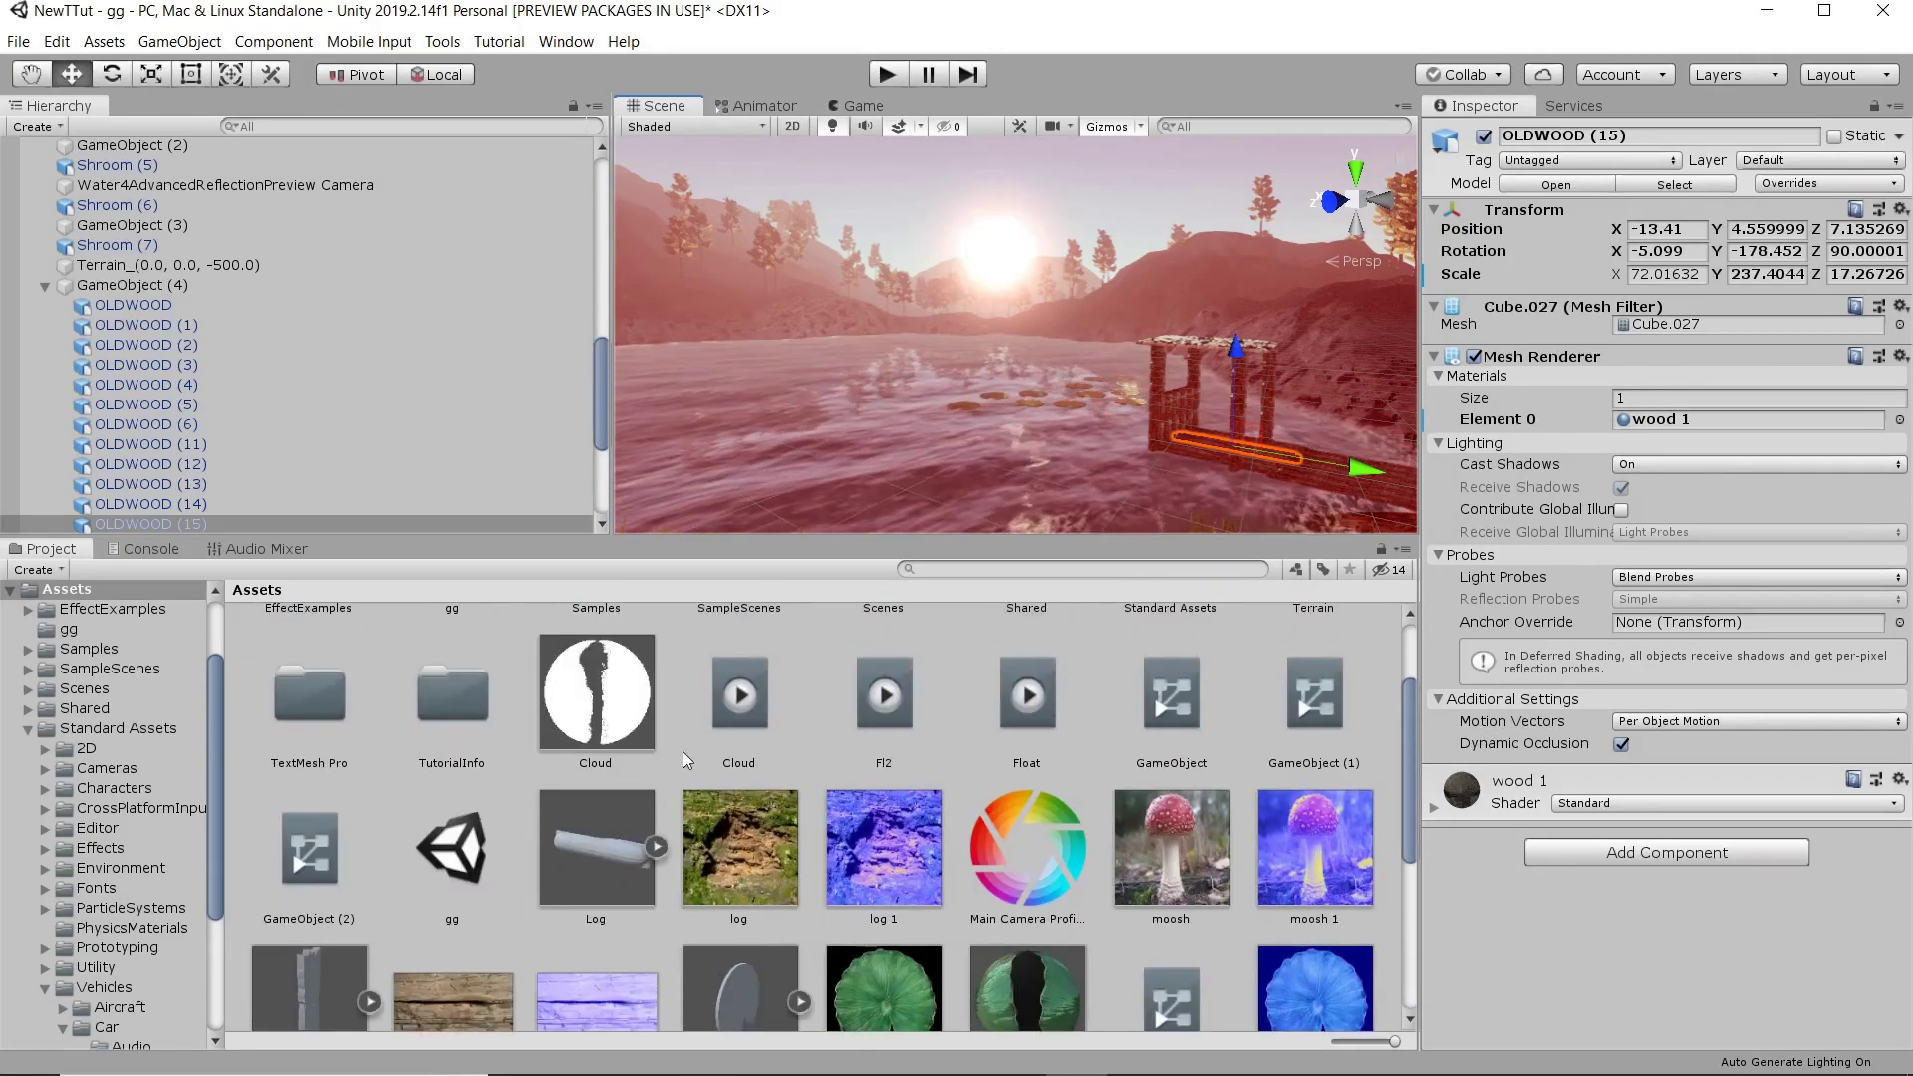
pyautogui.moveTo(647, 1051)
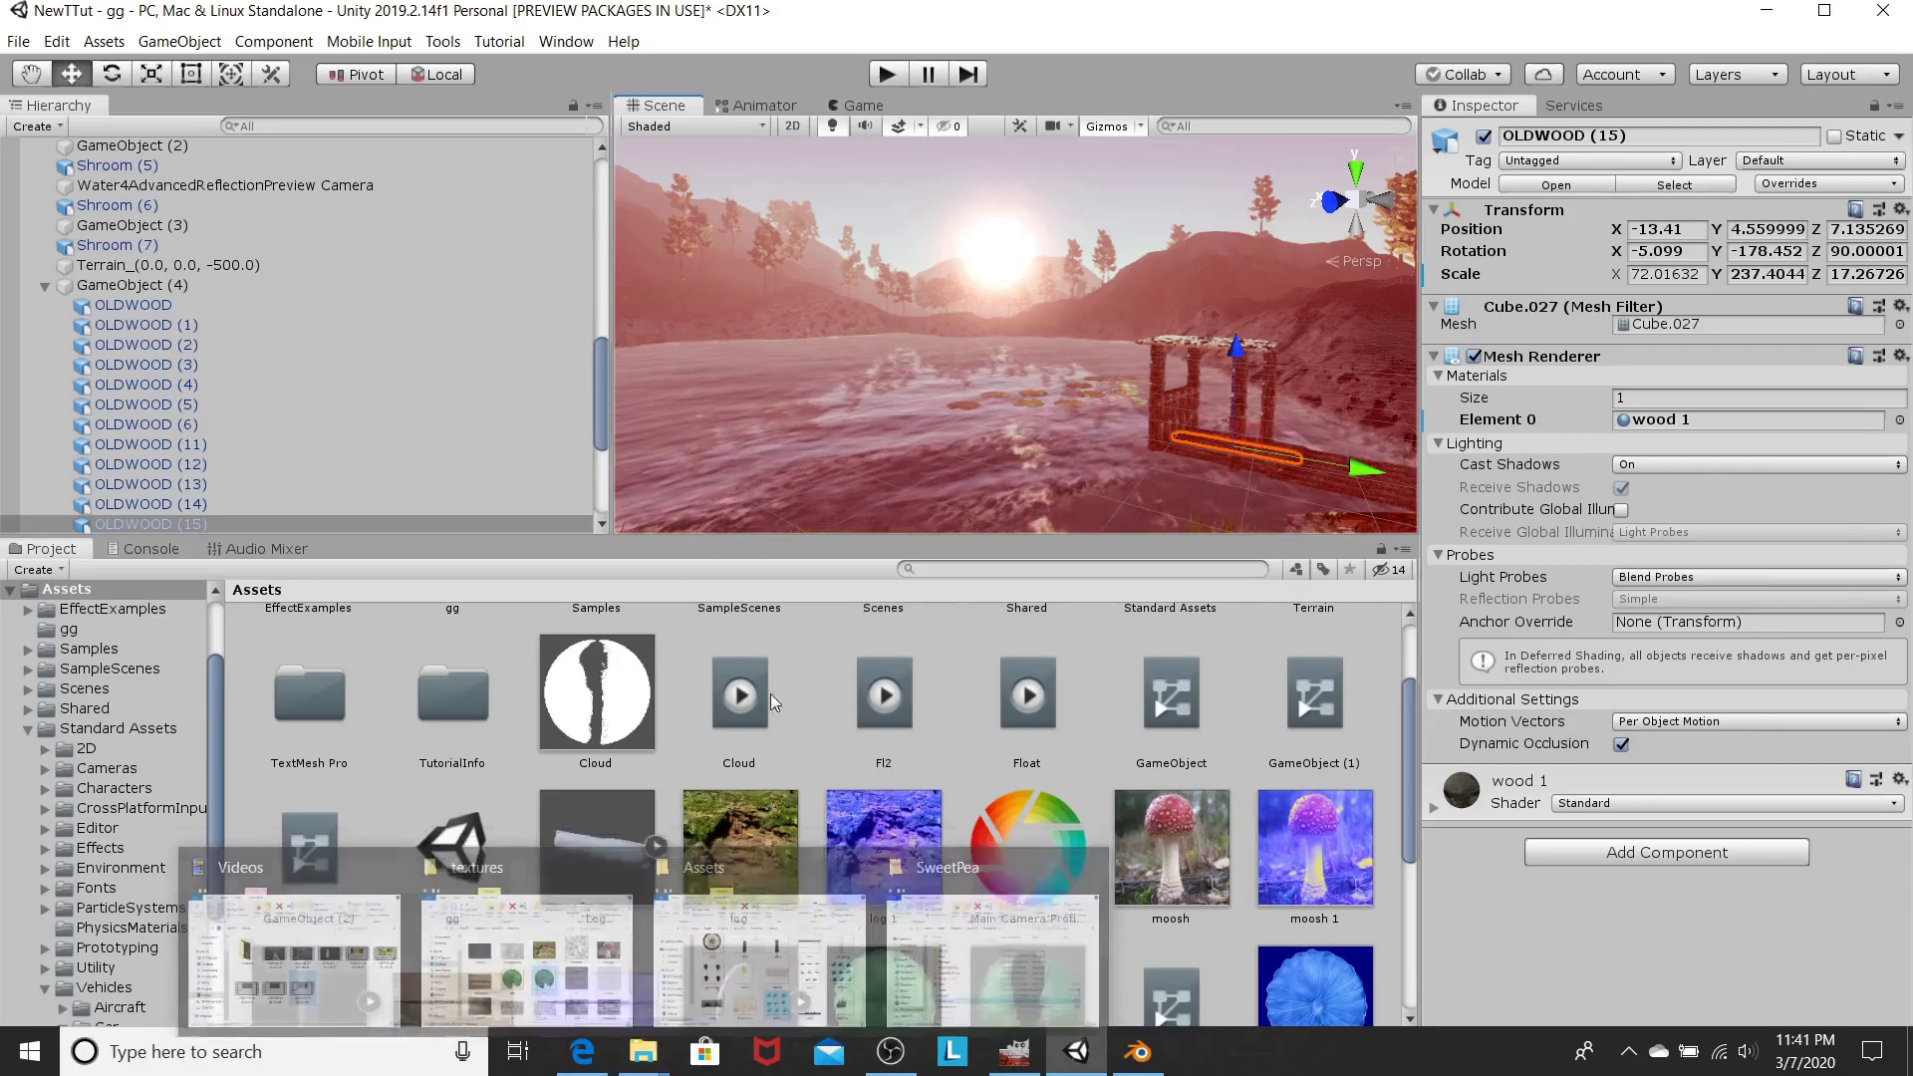
pyautogui.scroll(-5, 964, 784)
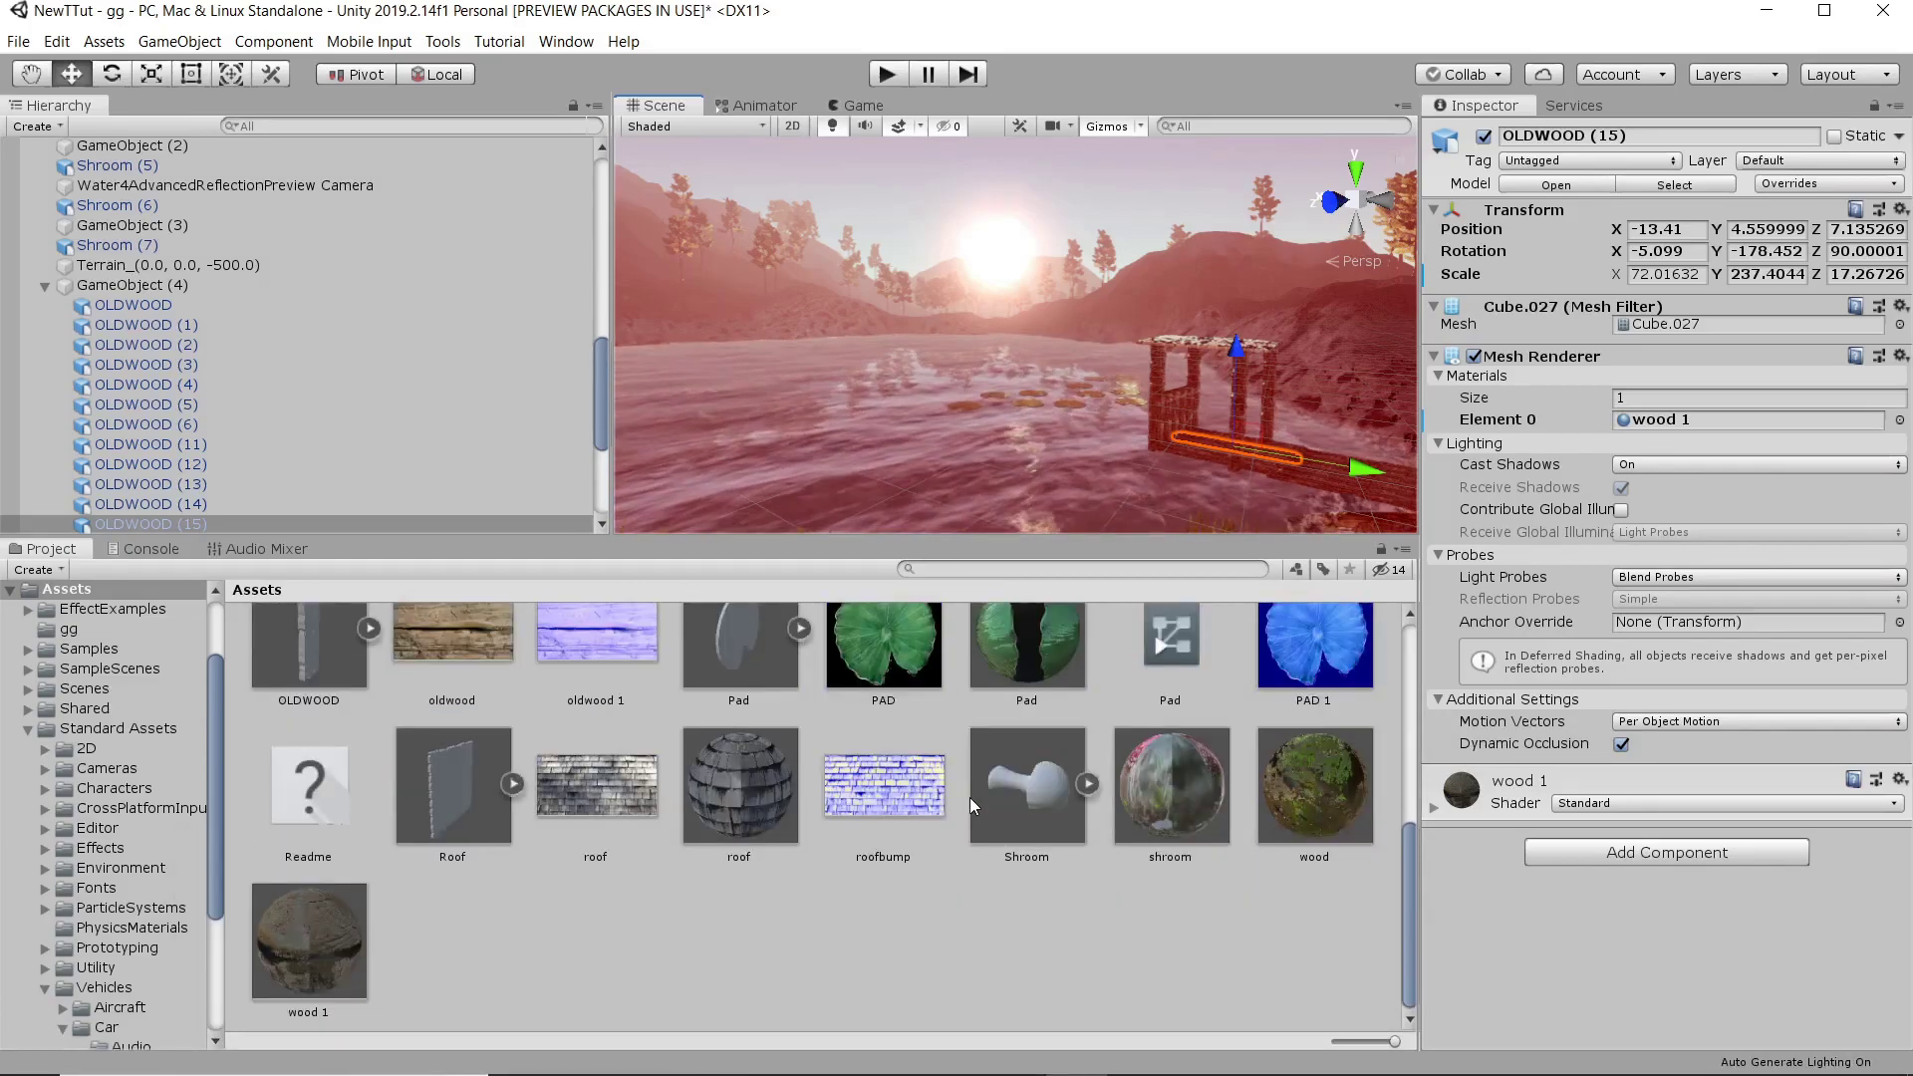
pyautogui.scroll(2, 971, 800)
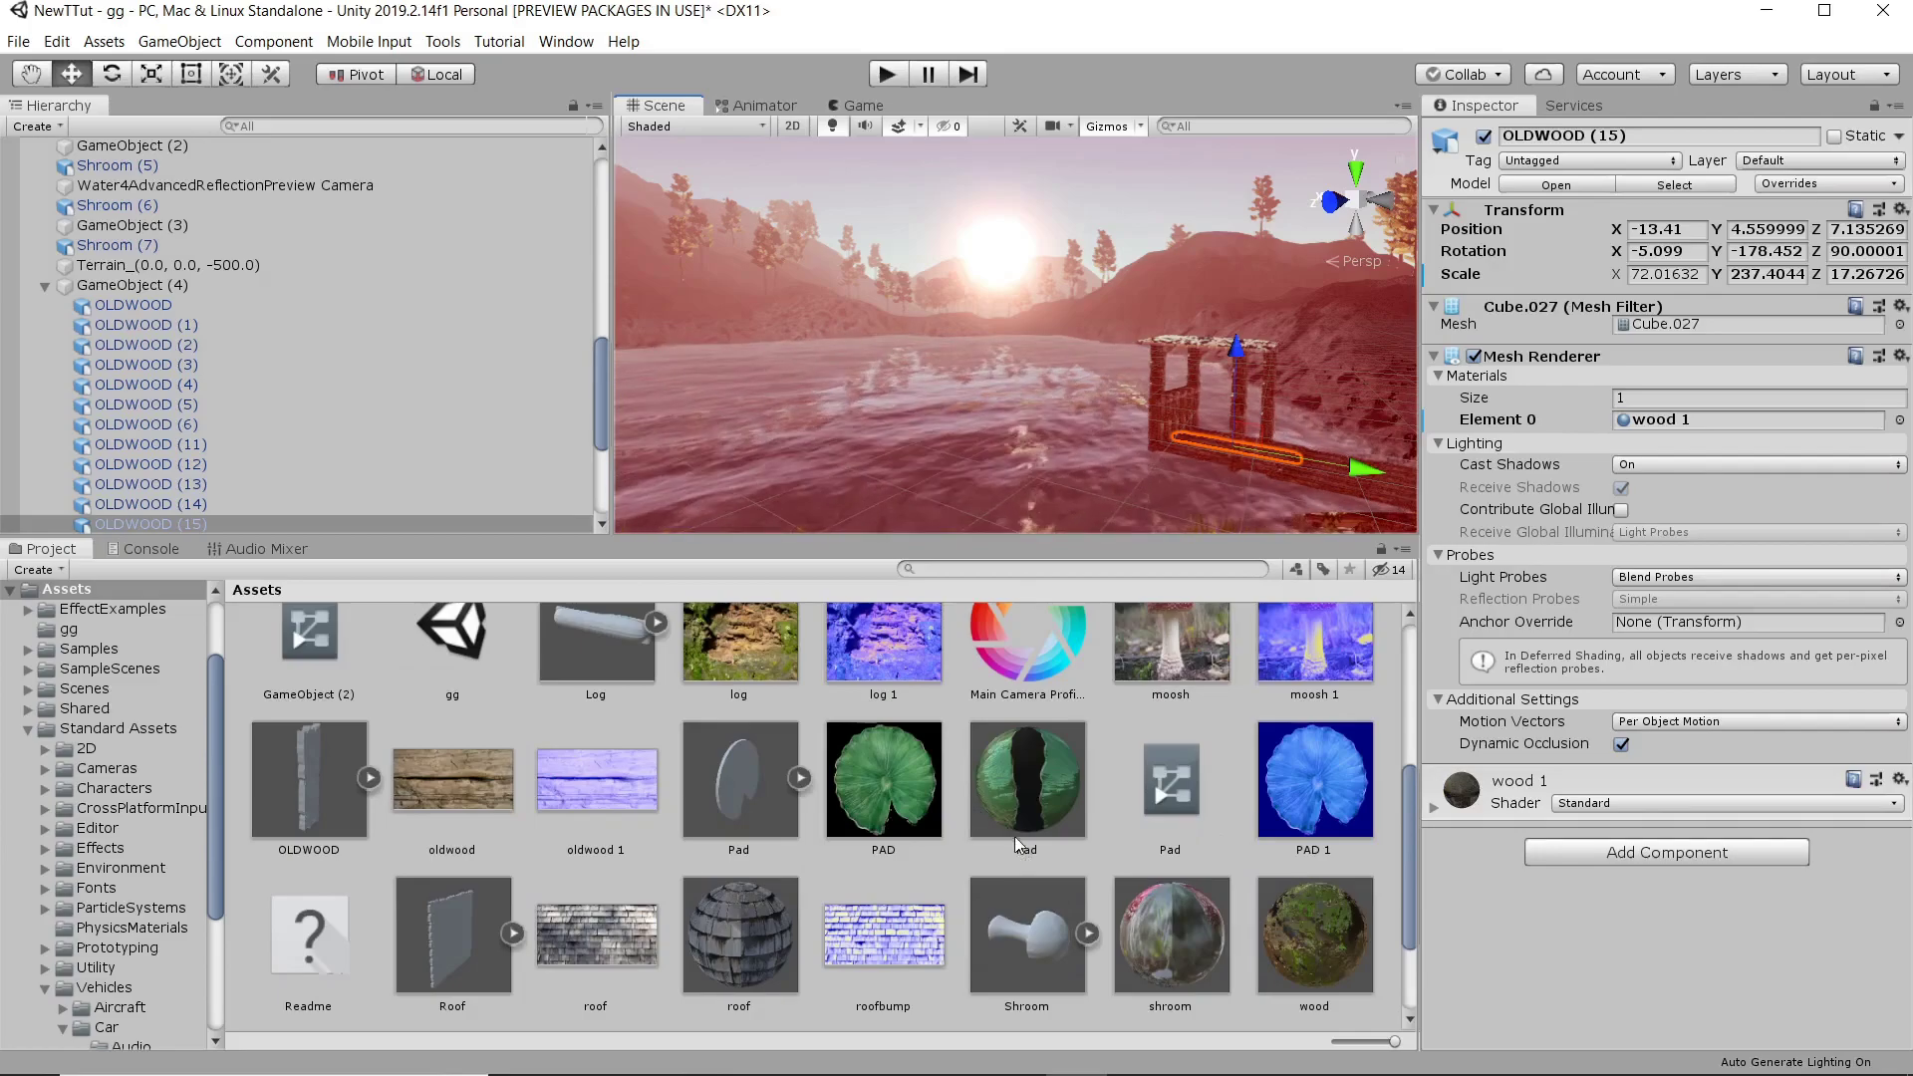
pyautogui.scroll(-2, 1016, 840)
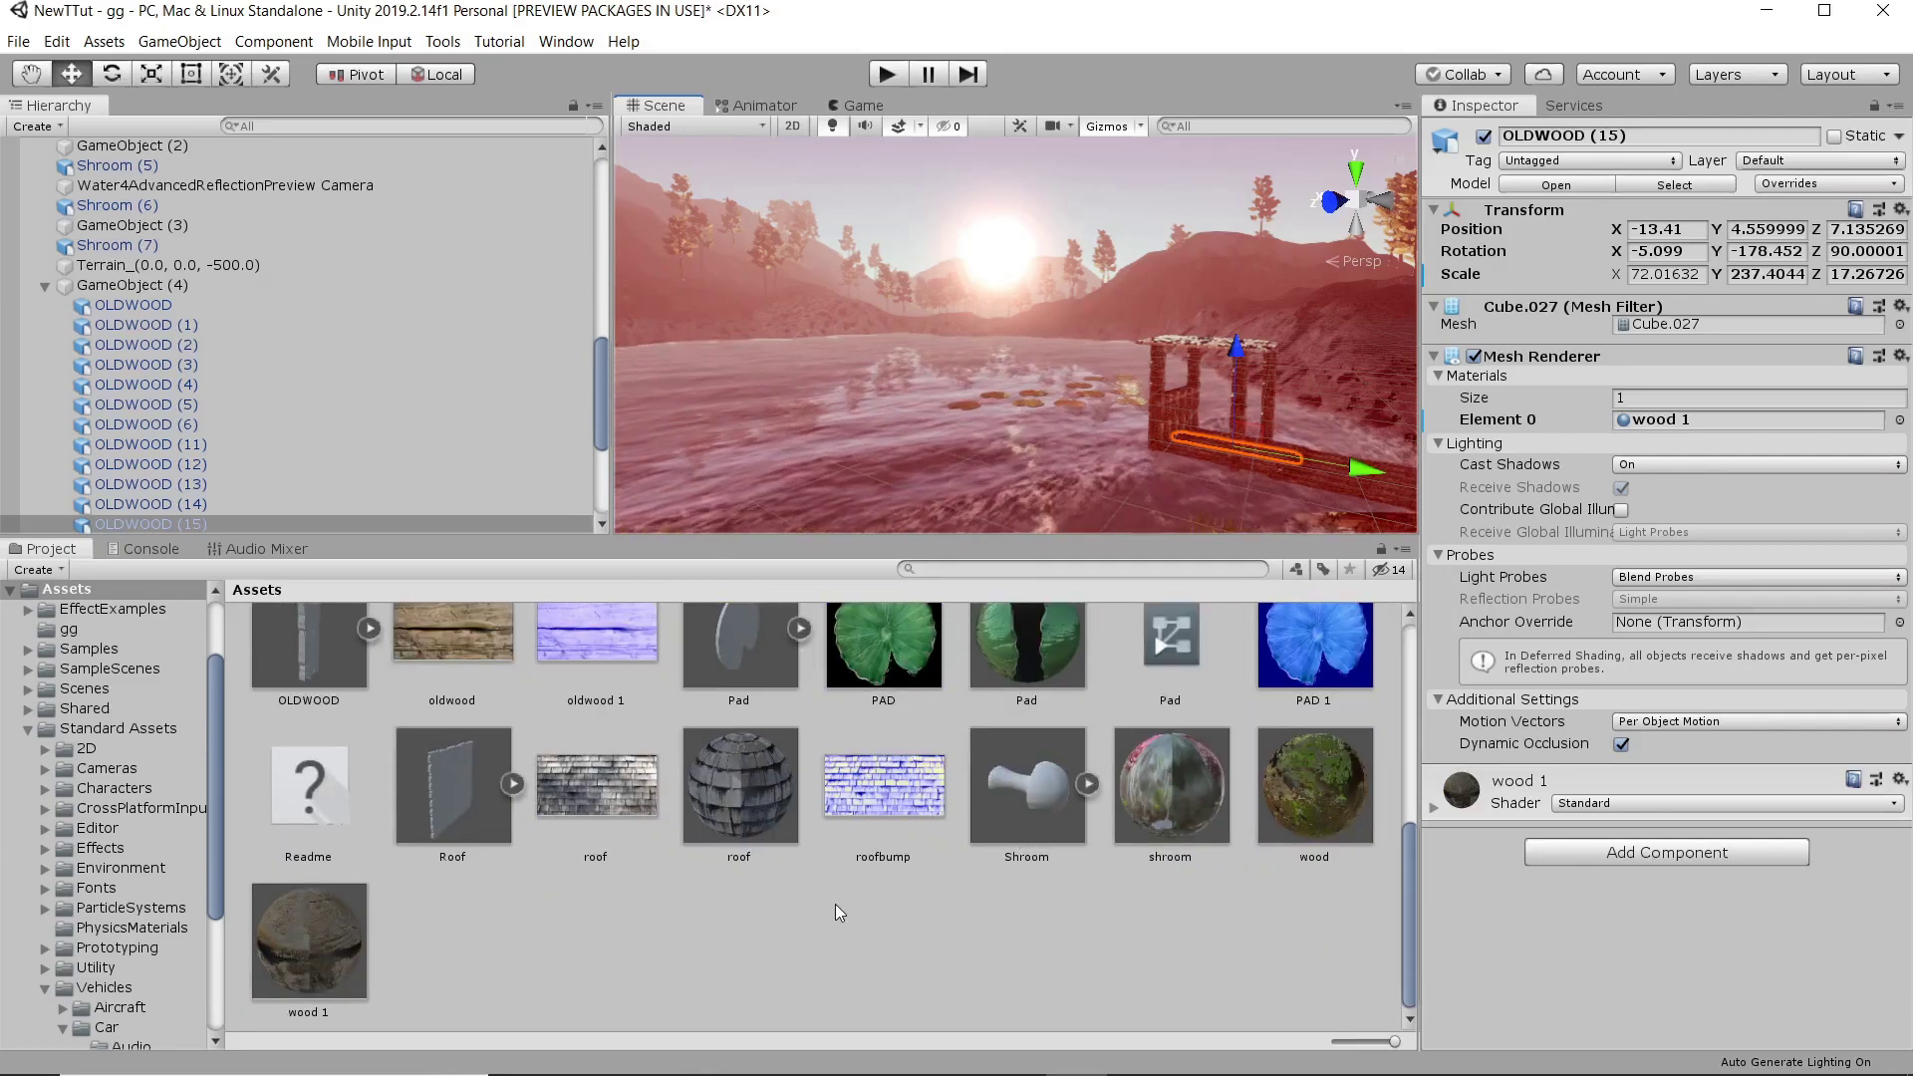
pyautogui.scroll(1, 799, 803)
pyautogui.click(778, 716)
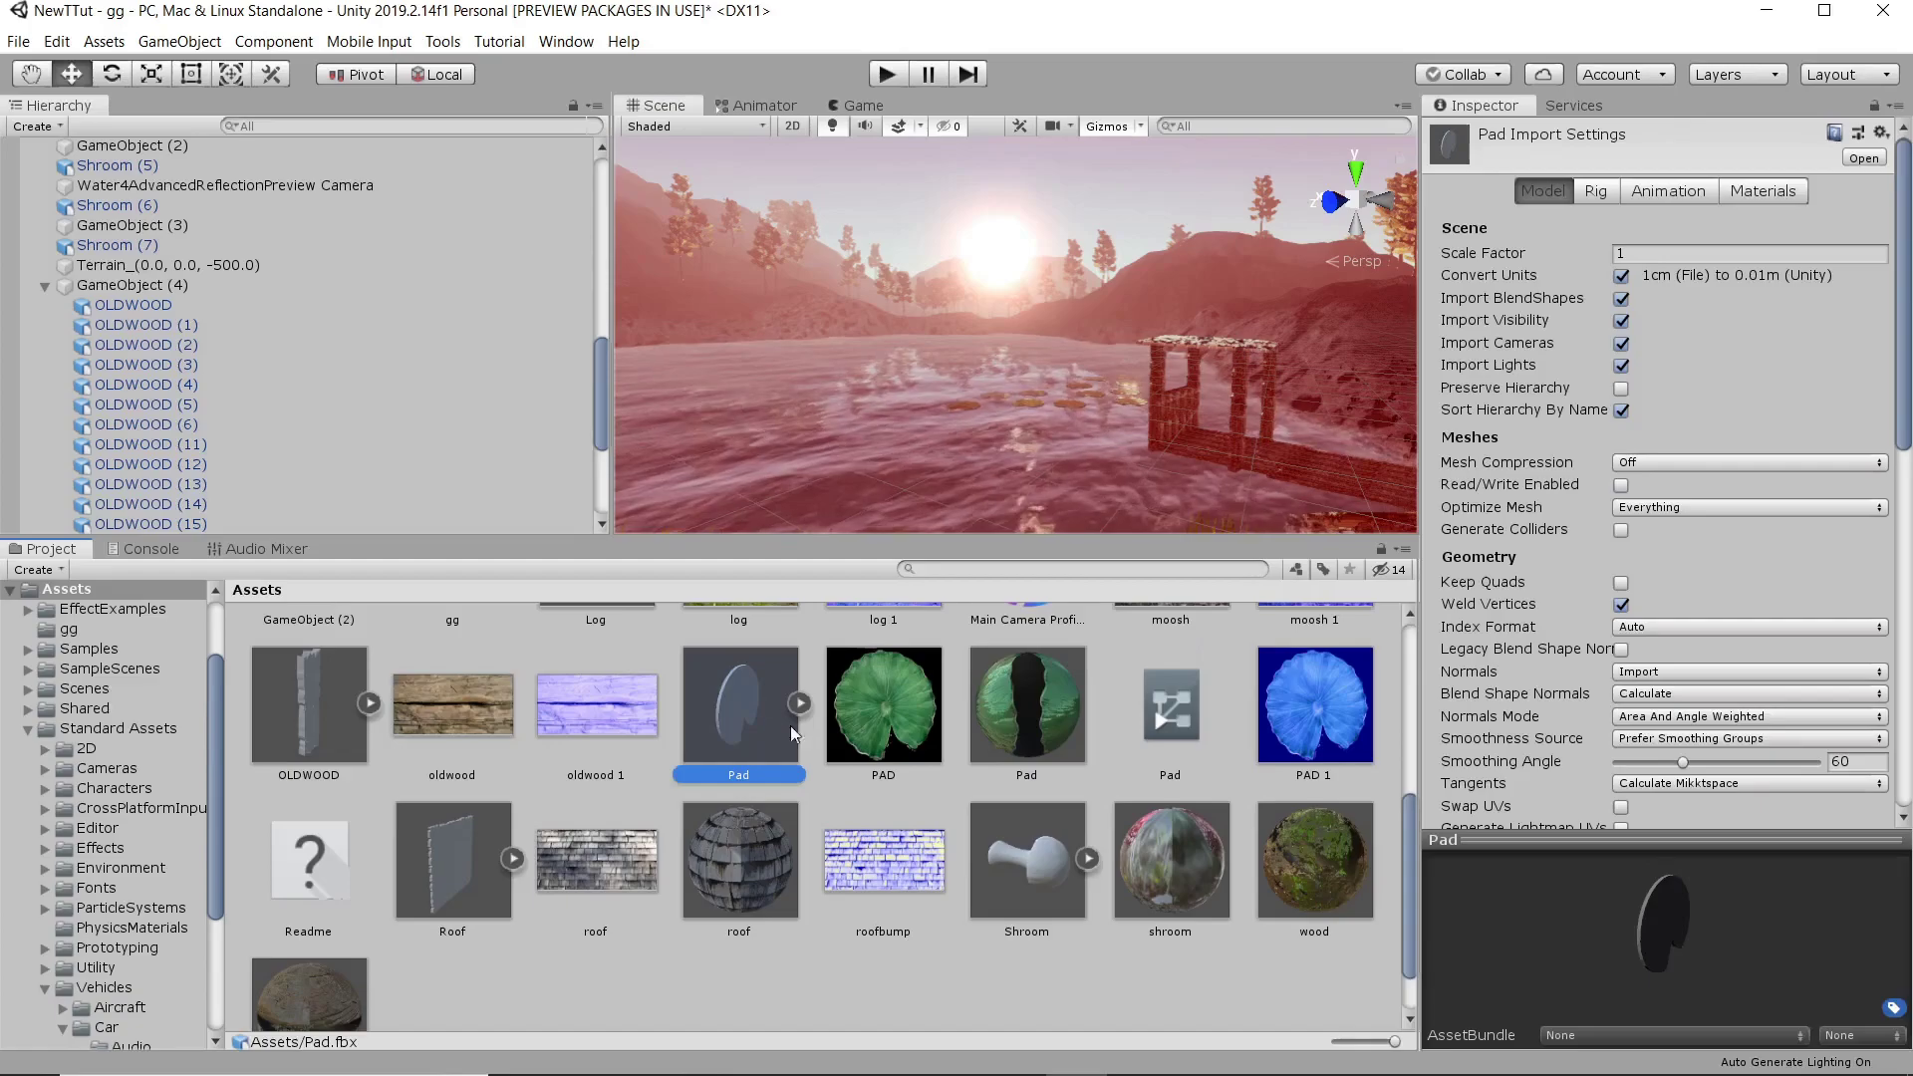
pyautogui.moveTo(1653, 935)
pyautogui.mouseDown()
pyautogui.moveTo(1551, 913)
pyautogui.moveTo(1449, 925)
pyautogui.moveTo(1647, 924)
pyautogui.mouseUp()
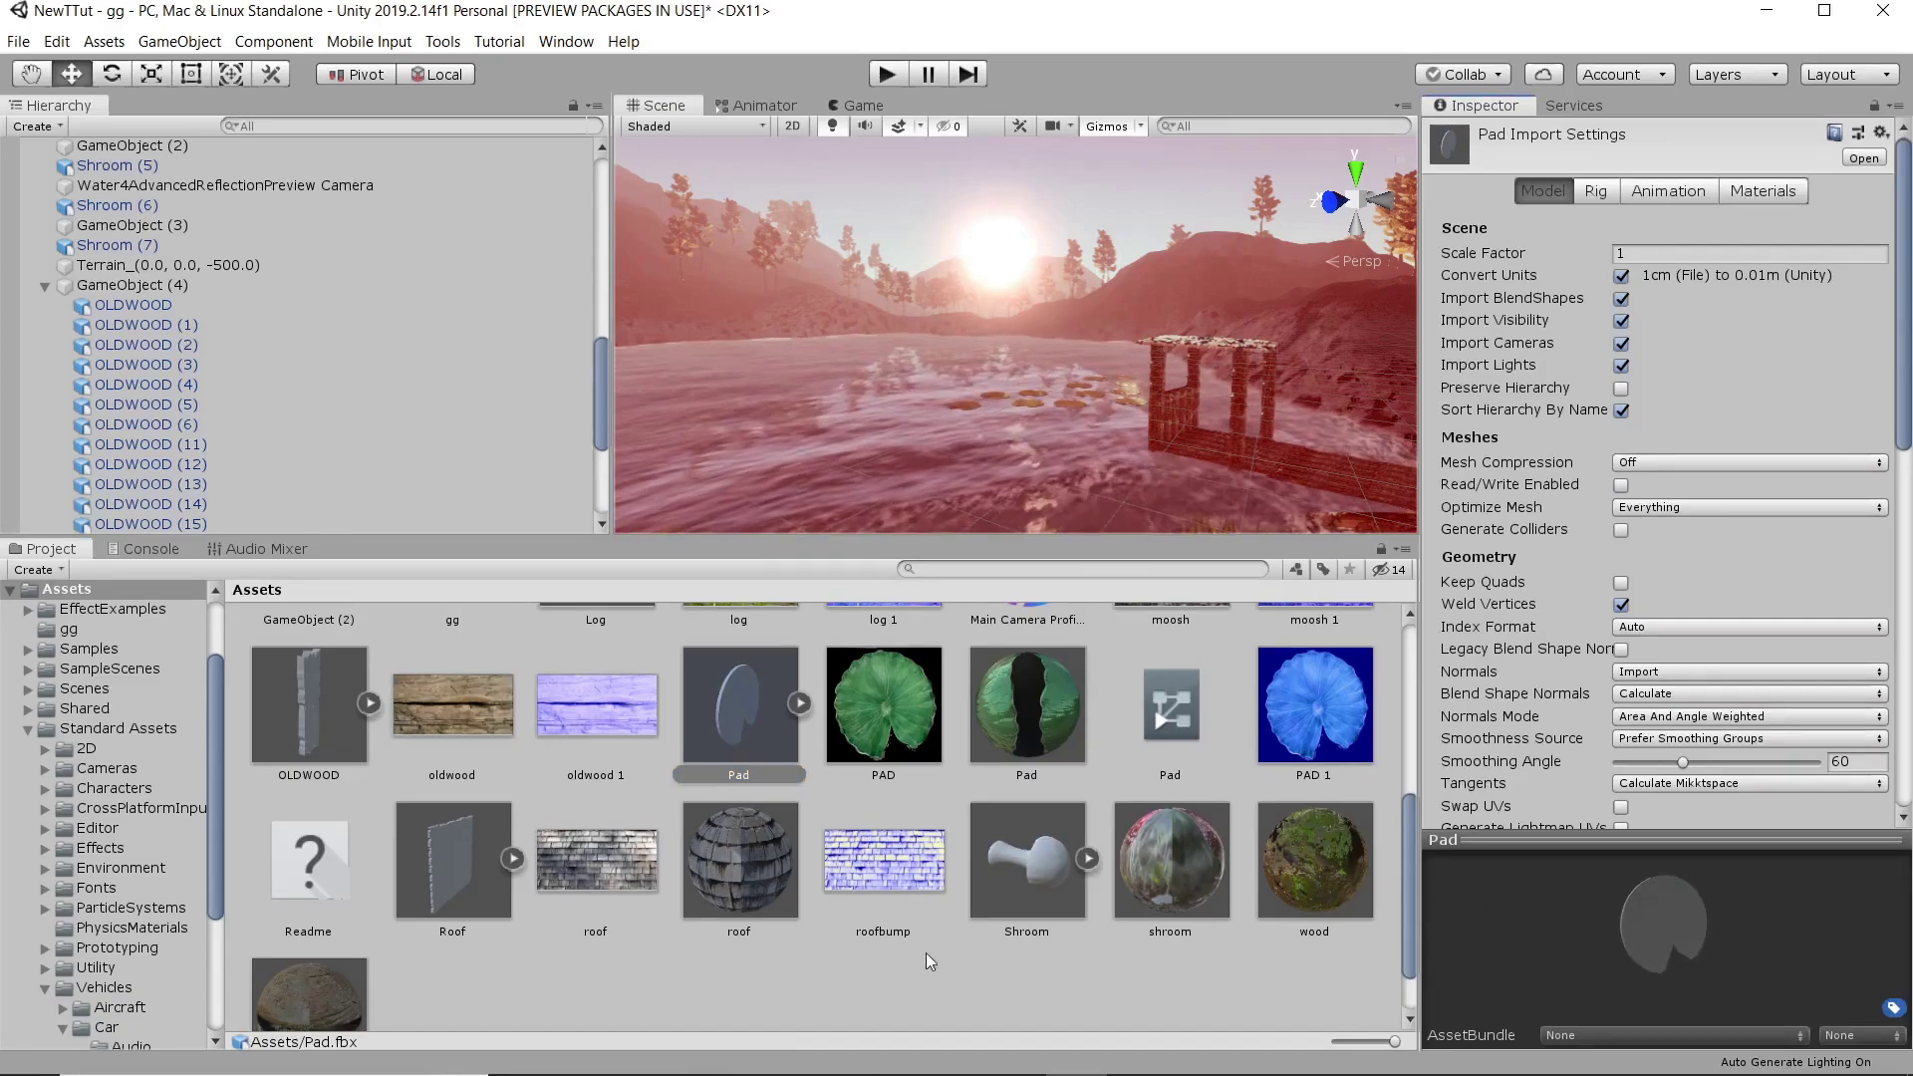
# View the PAD texture's import settings and the options for creating a new asset in the Assets folder.
pyautogui.scroll(-1, 917, 891)
pyautogui.scroll(1, 887, 882)
pyautogui.click(897, 718)
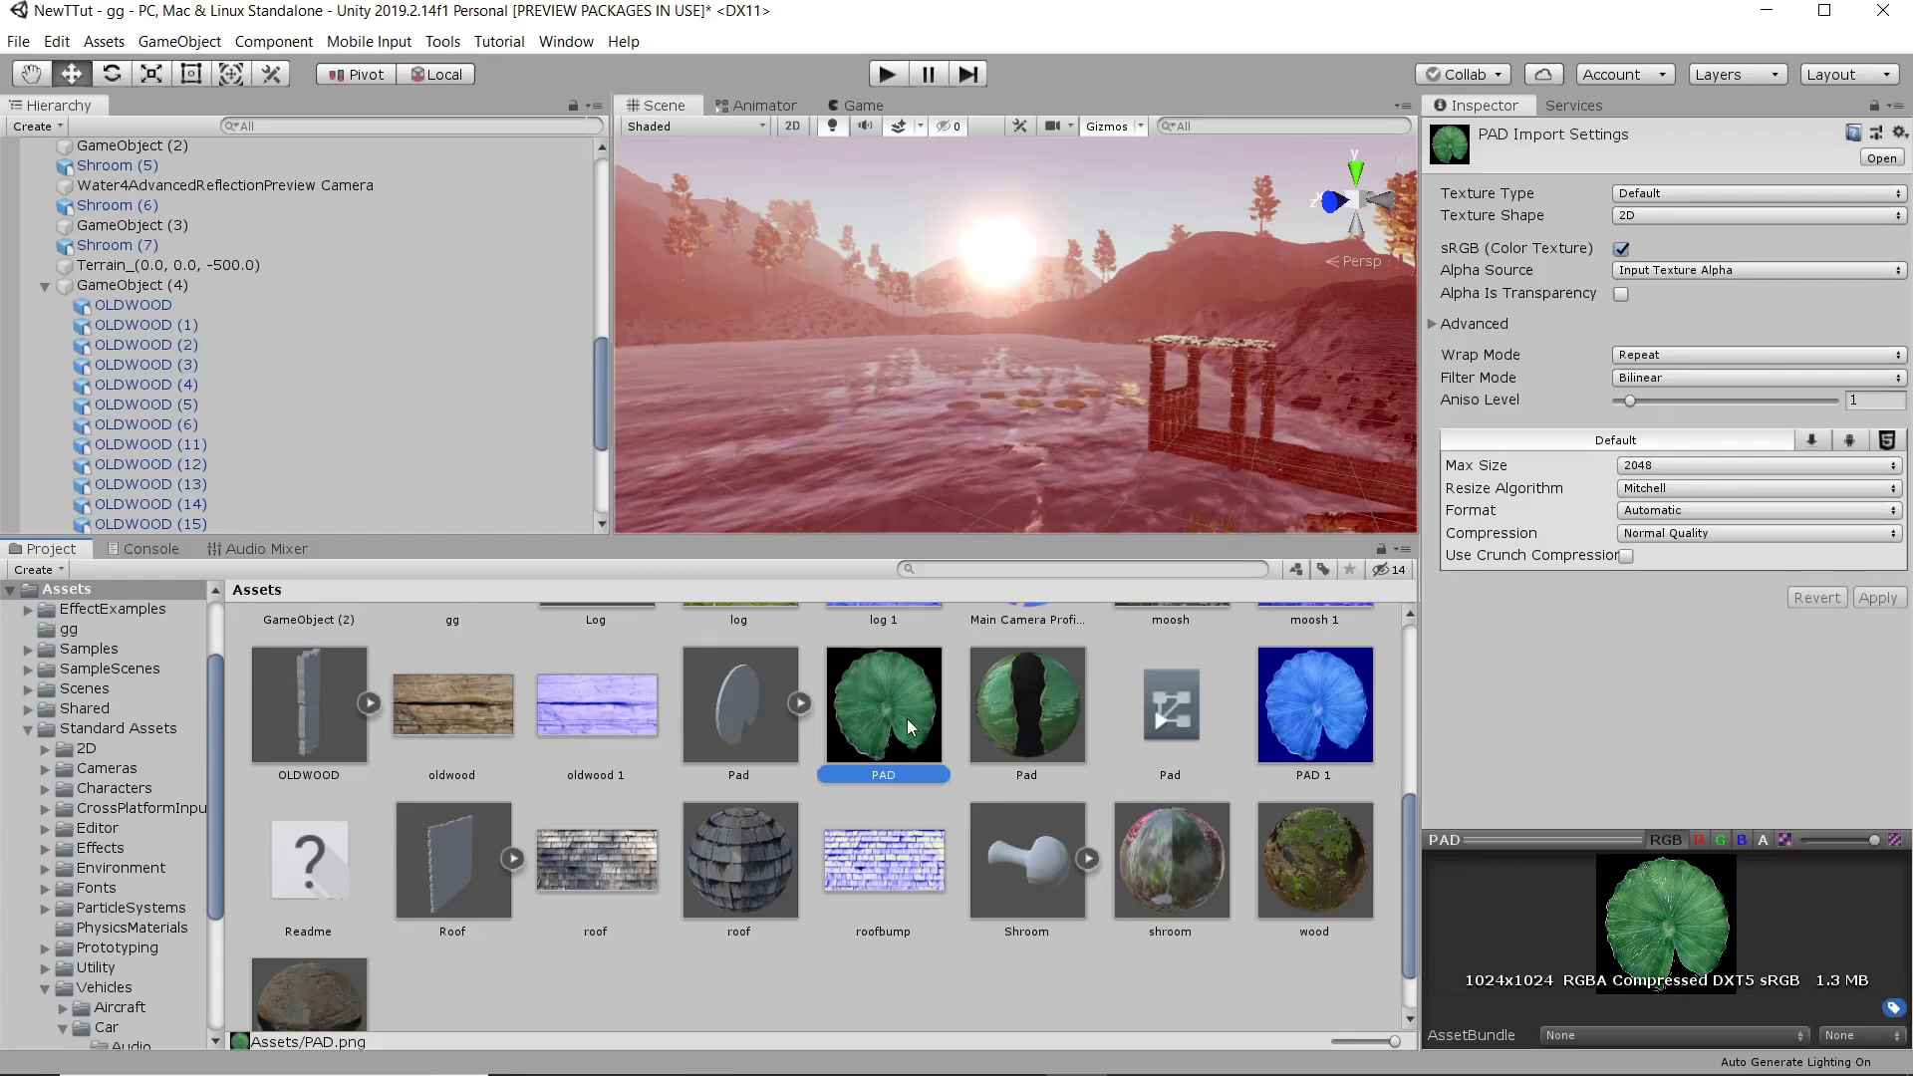
pyautogui.scroll(-1, 923, 720)
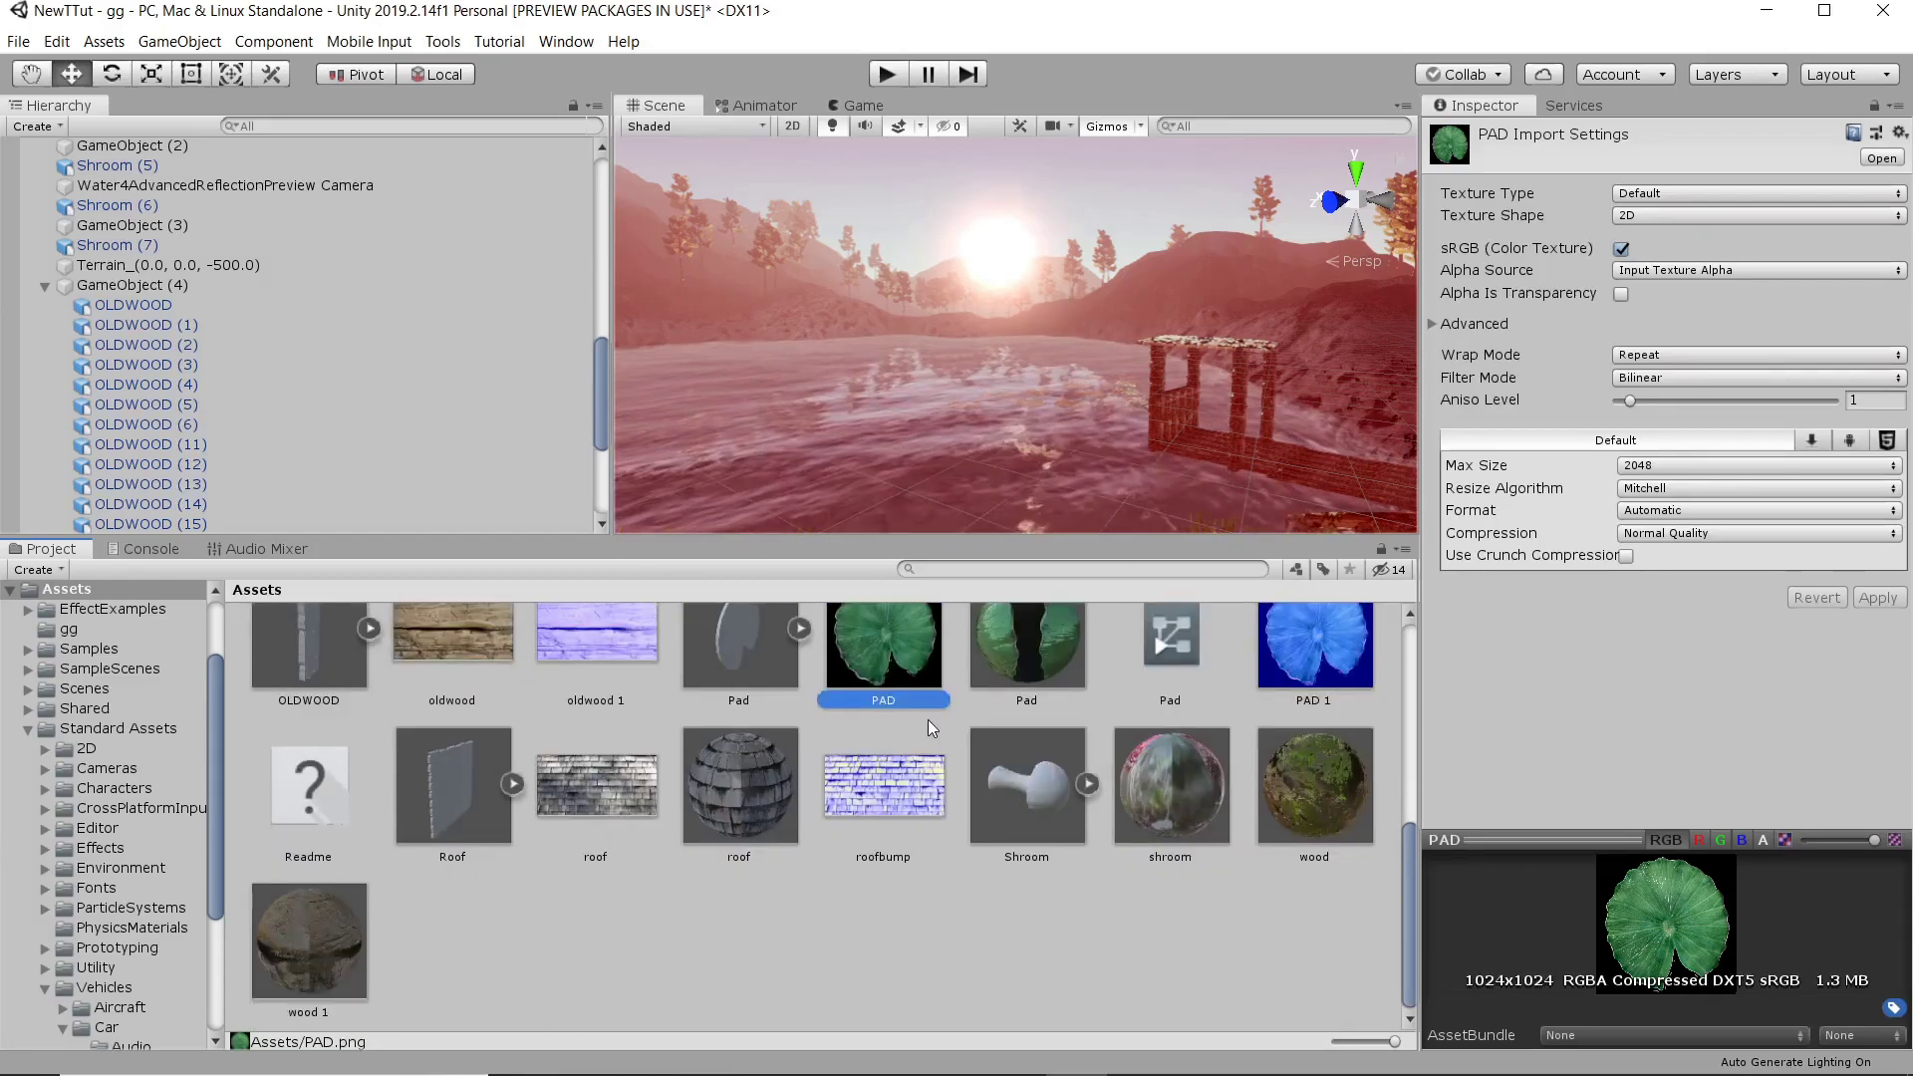
pyautogui.rightClick(1157, 917)
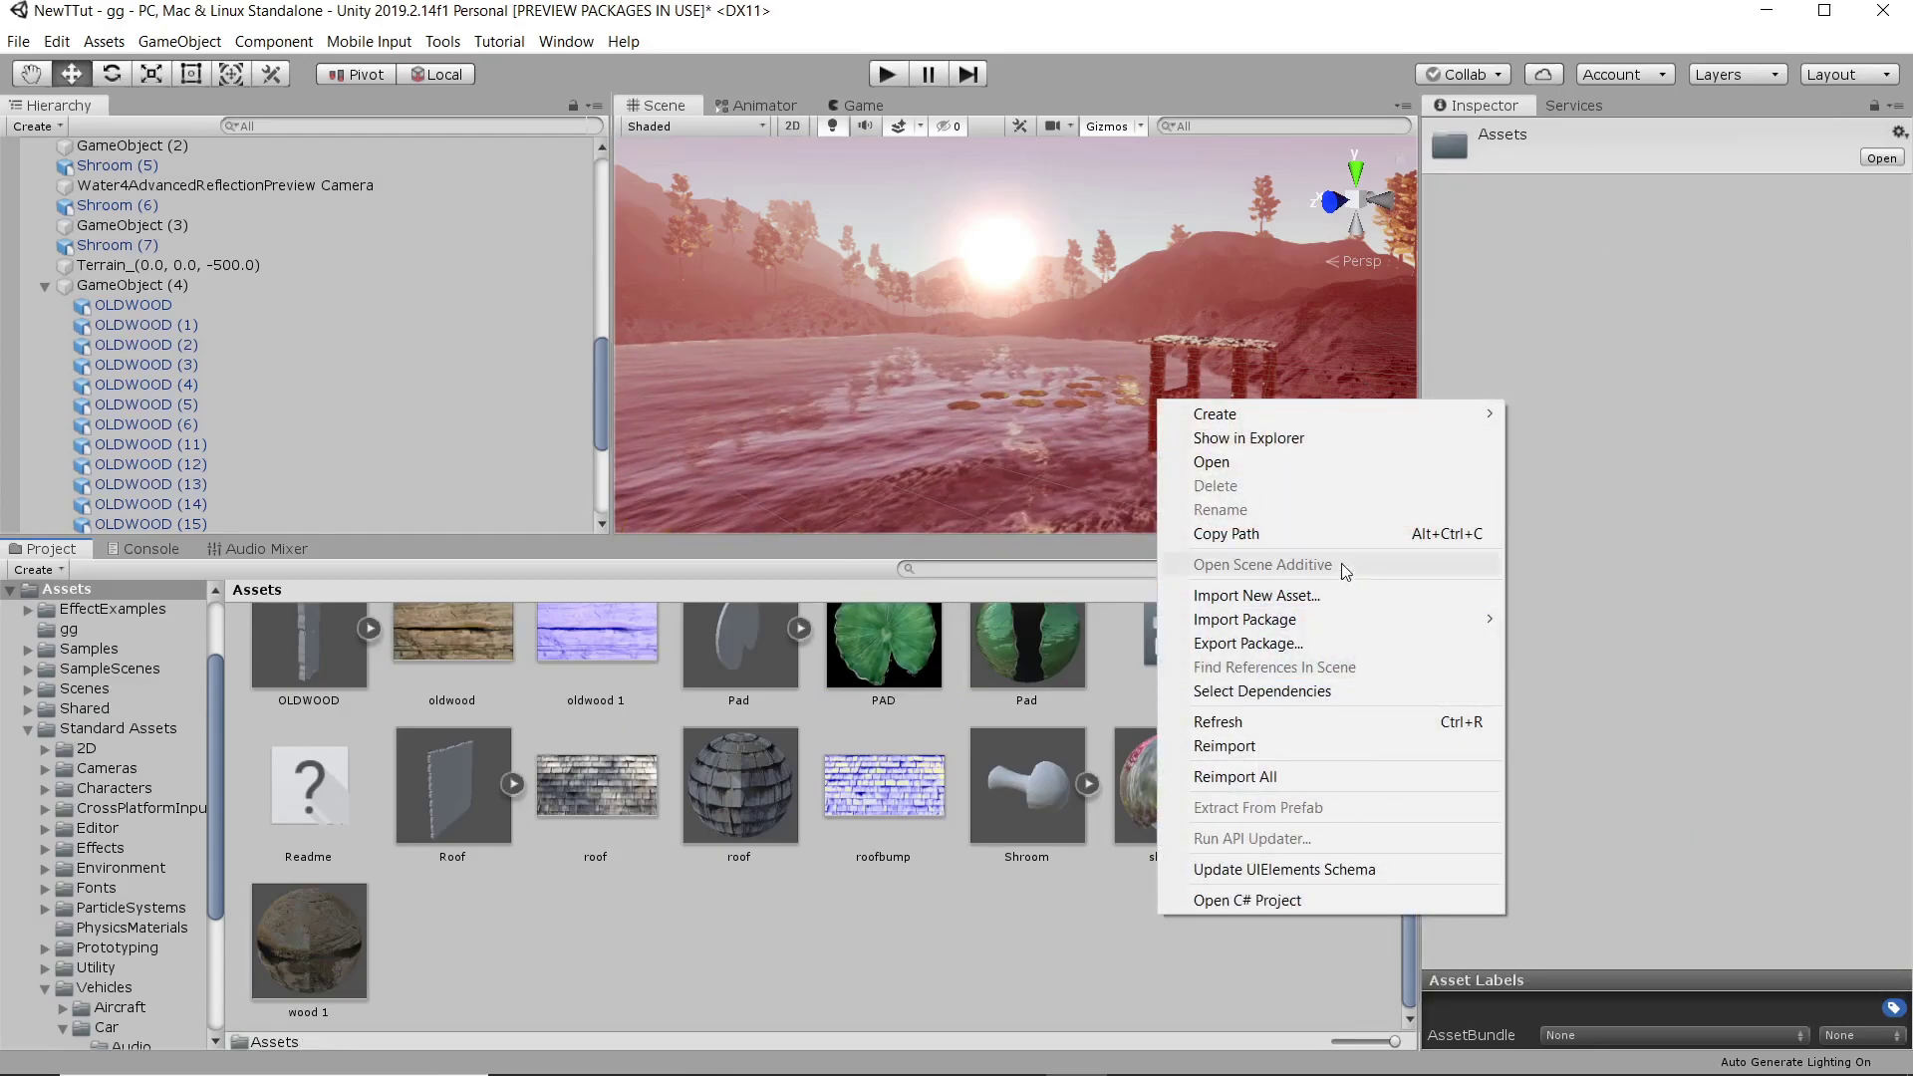
pyautogui.moveTo(1325, 416)
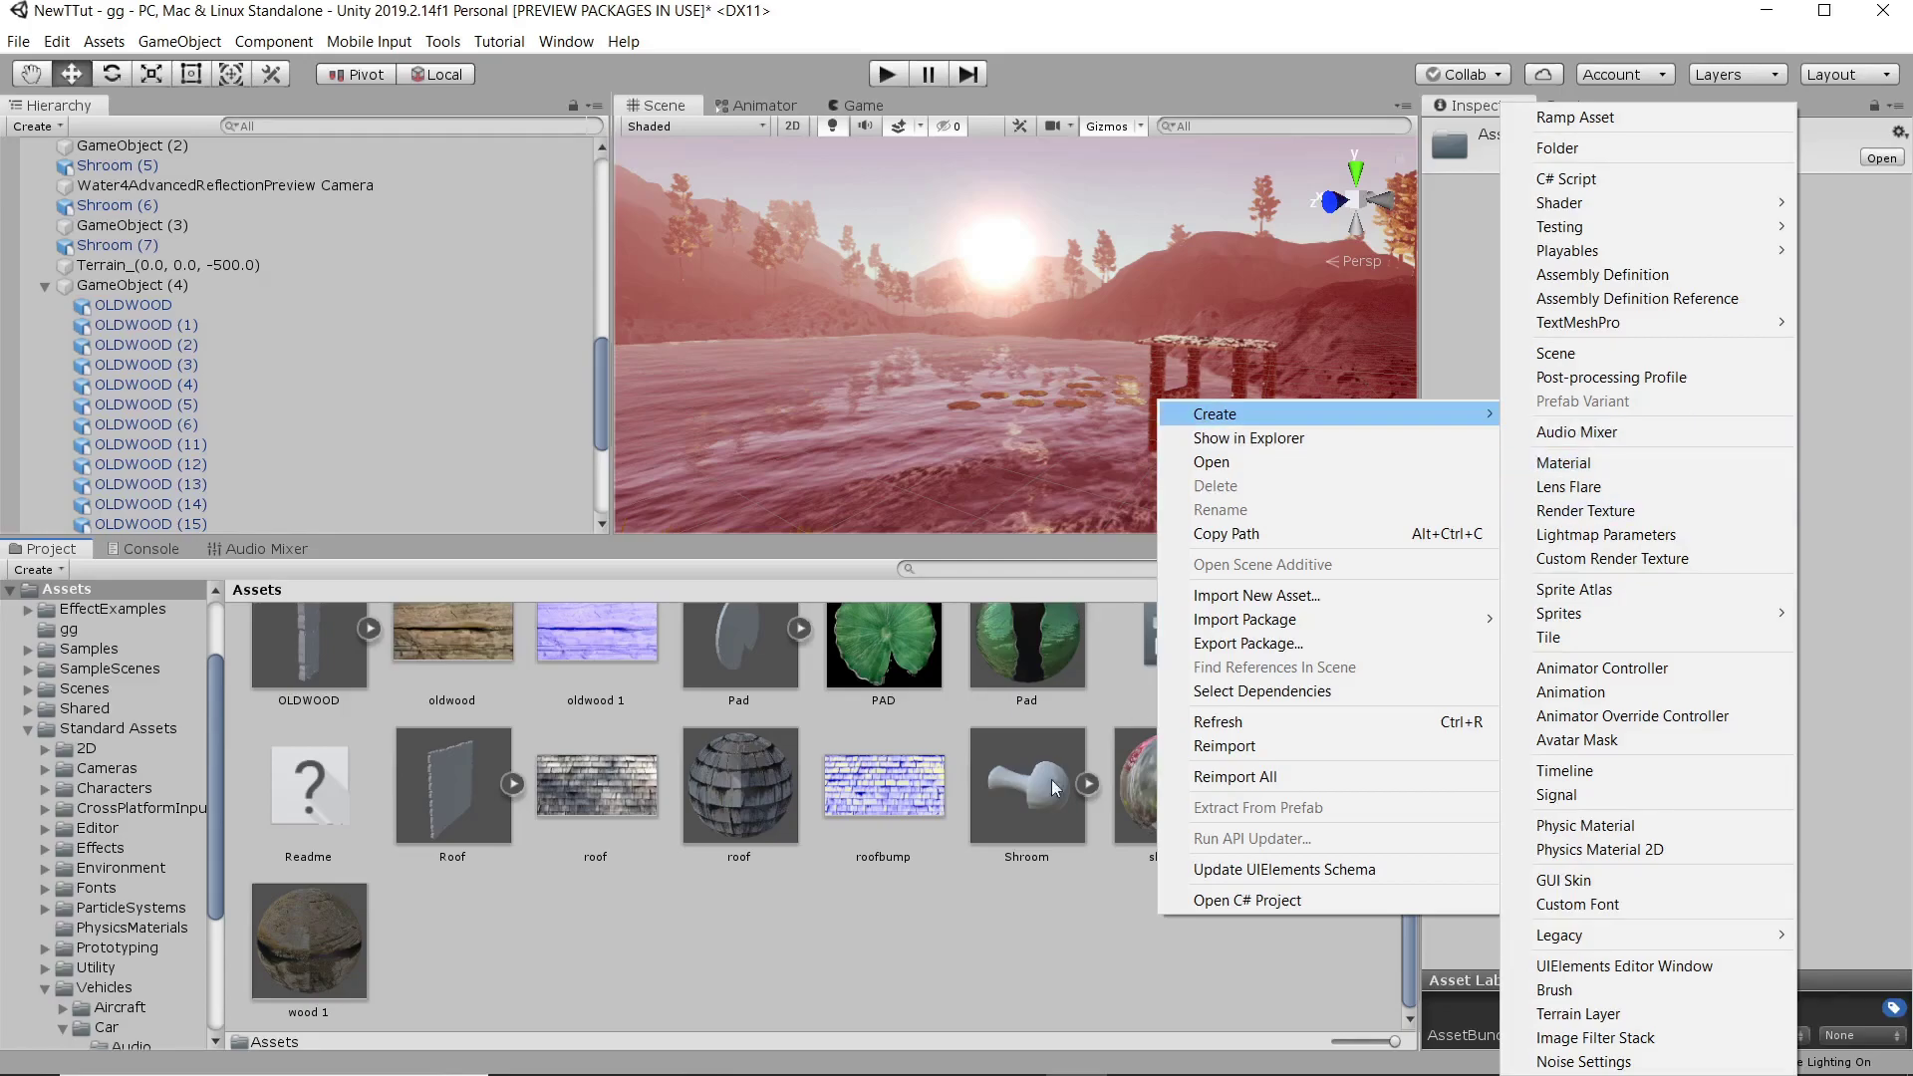
pyautogui.click(973, 925)
# View the Pad material's settings and rotate its preview sphere to inspect the texture.
pyautogui.scroll(2, 1056, 937)
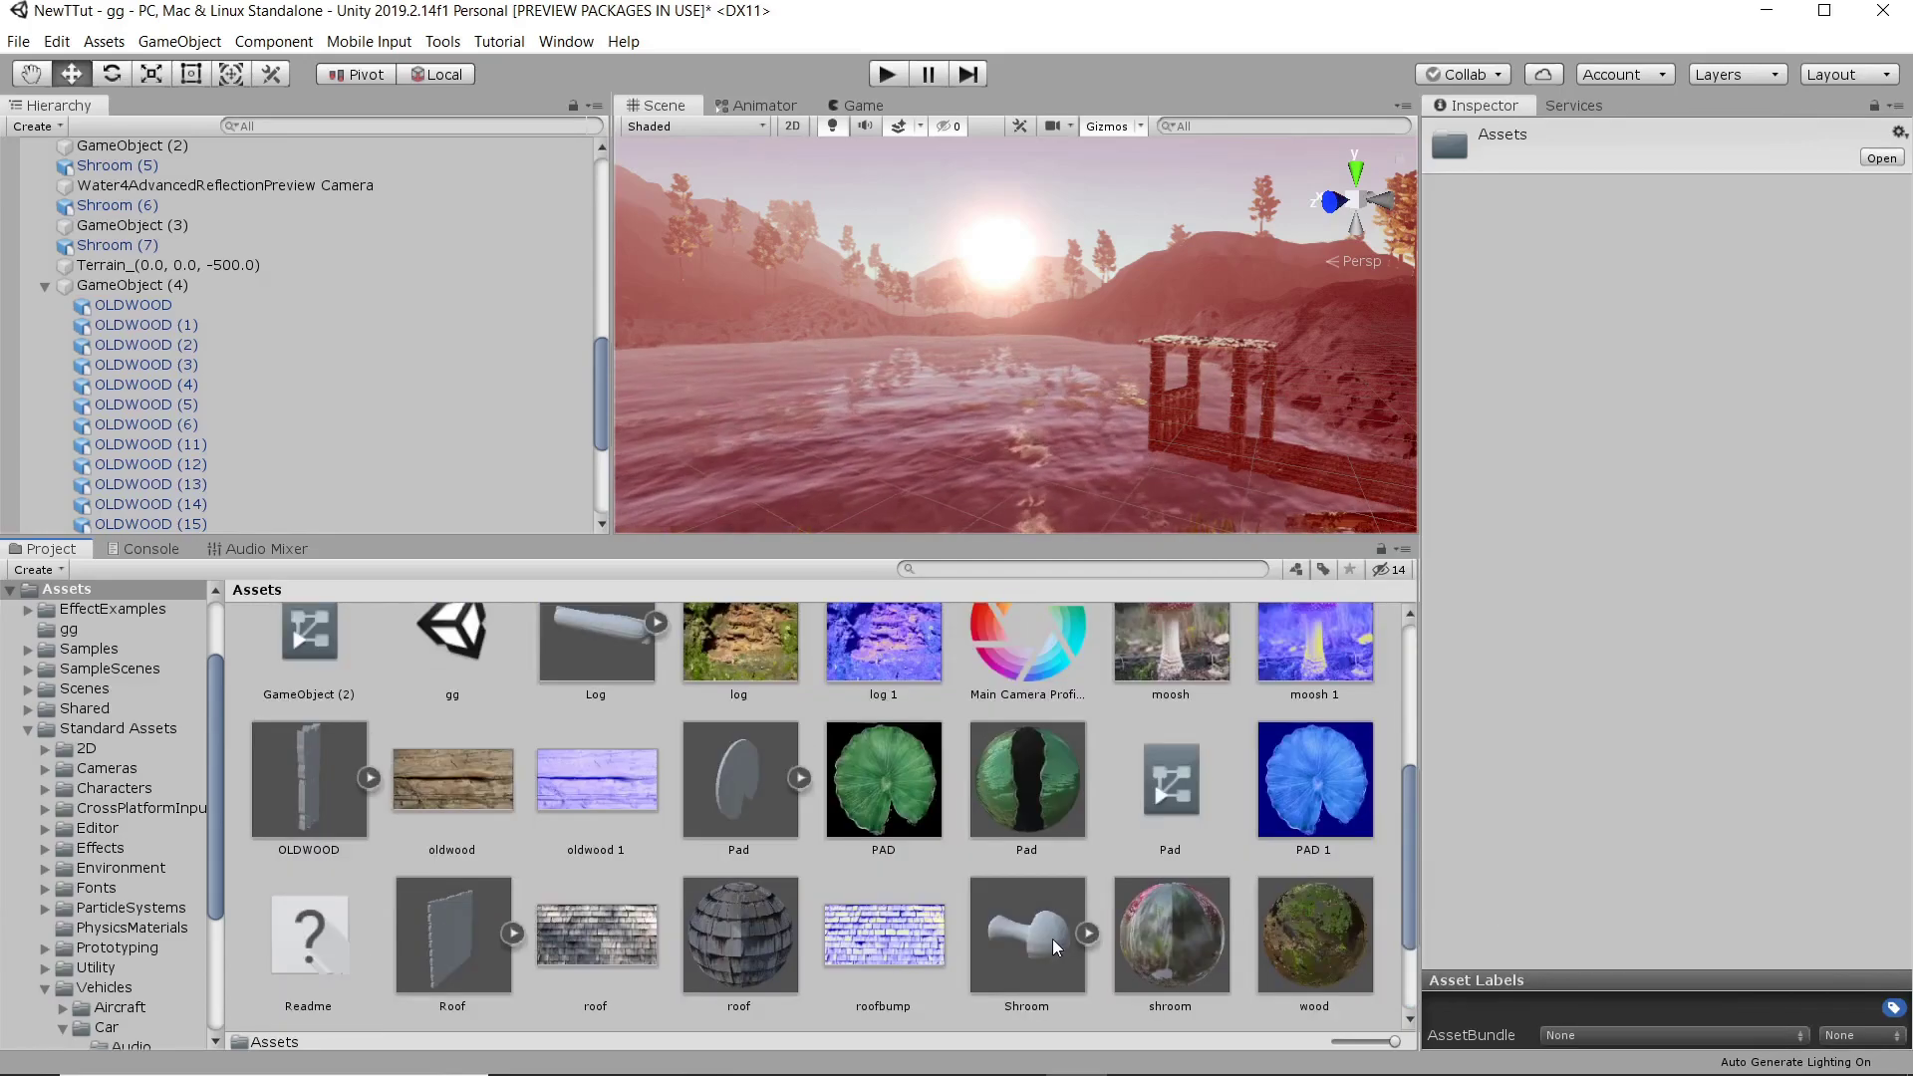
pyautogui.click(1037, 775)
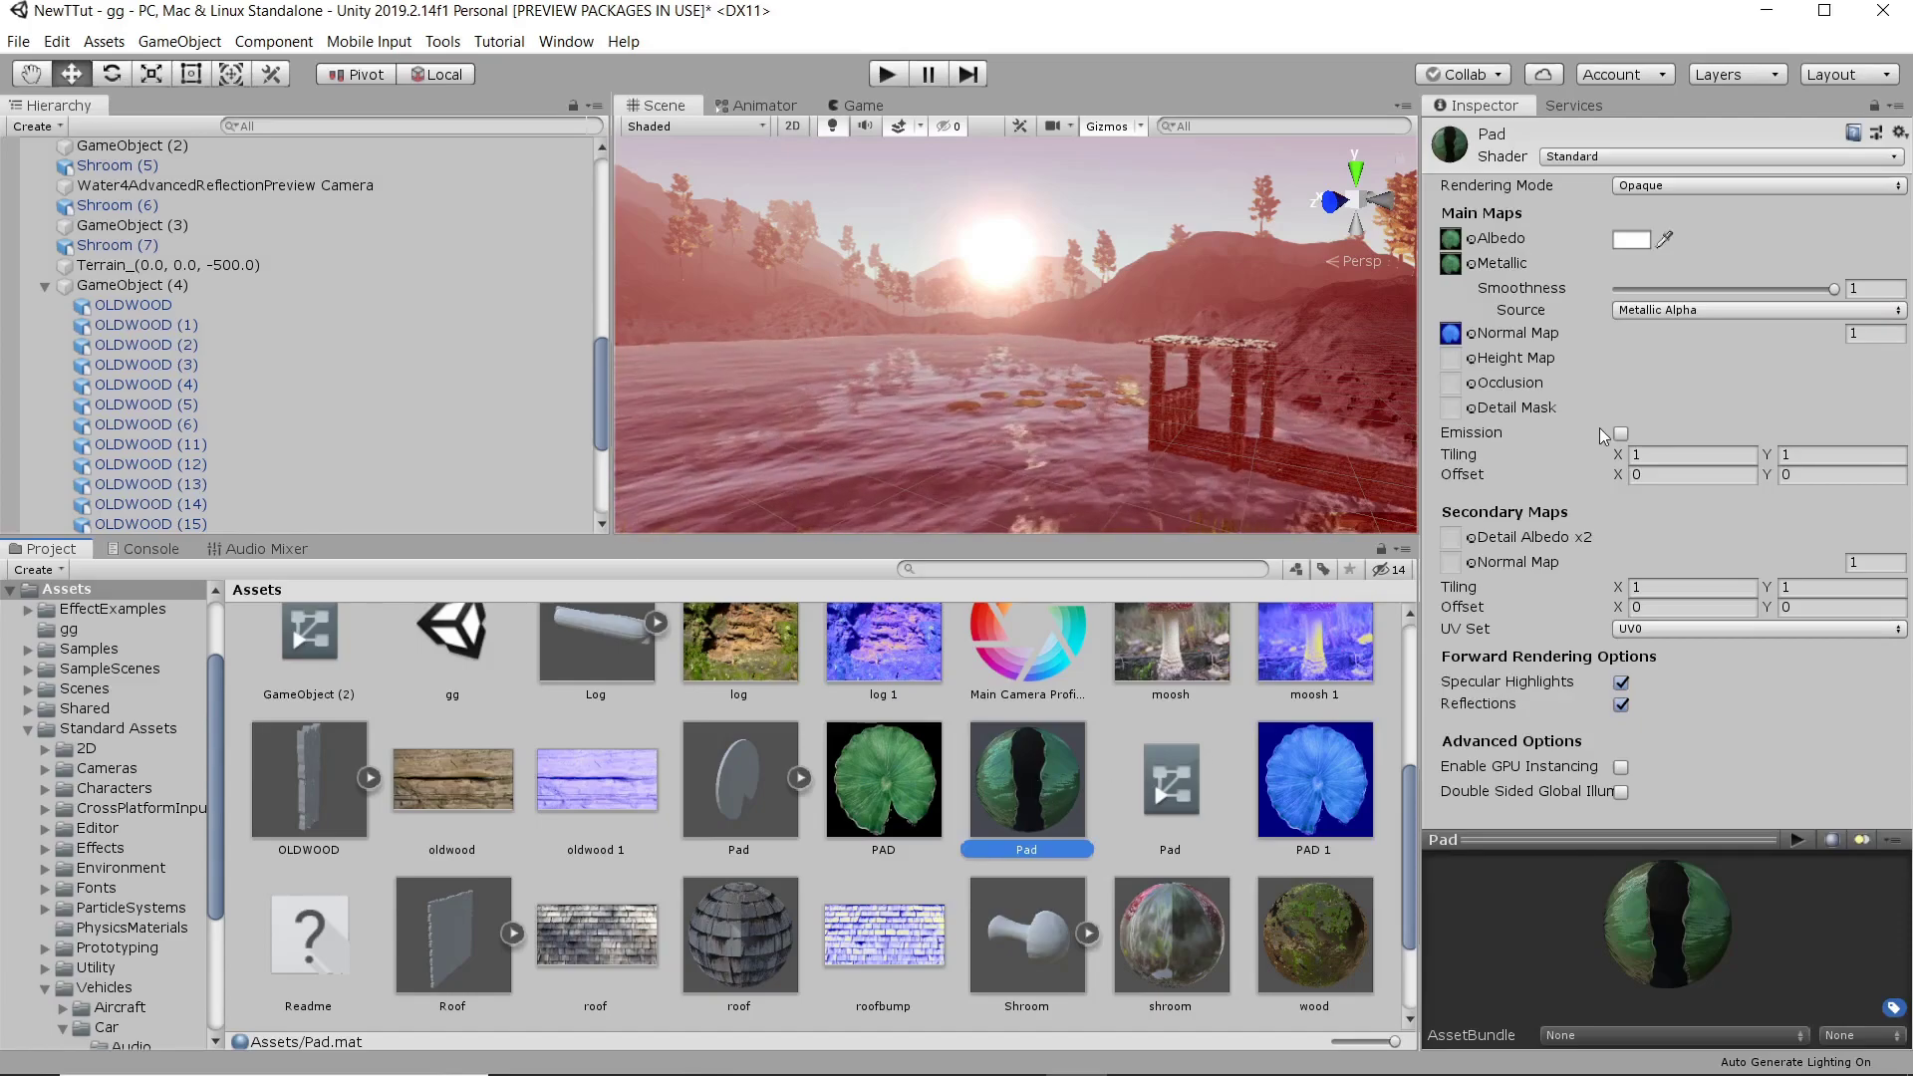
pyautogui.moveTo(1669, 910); pyautogui.dragTo(1736, 893)
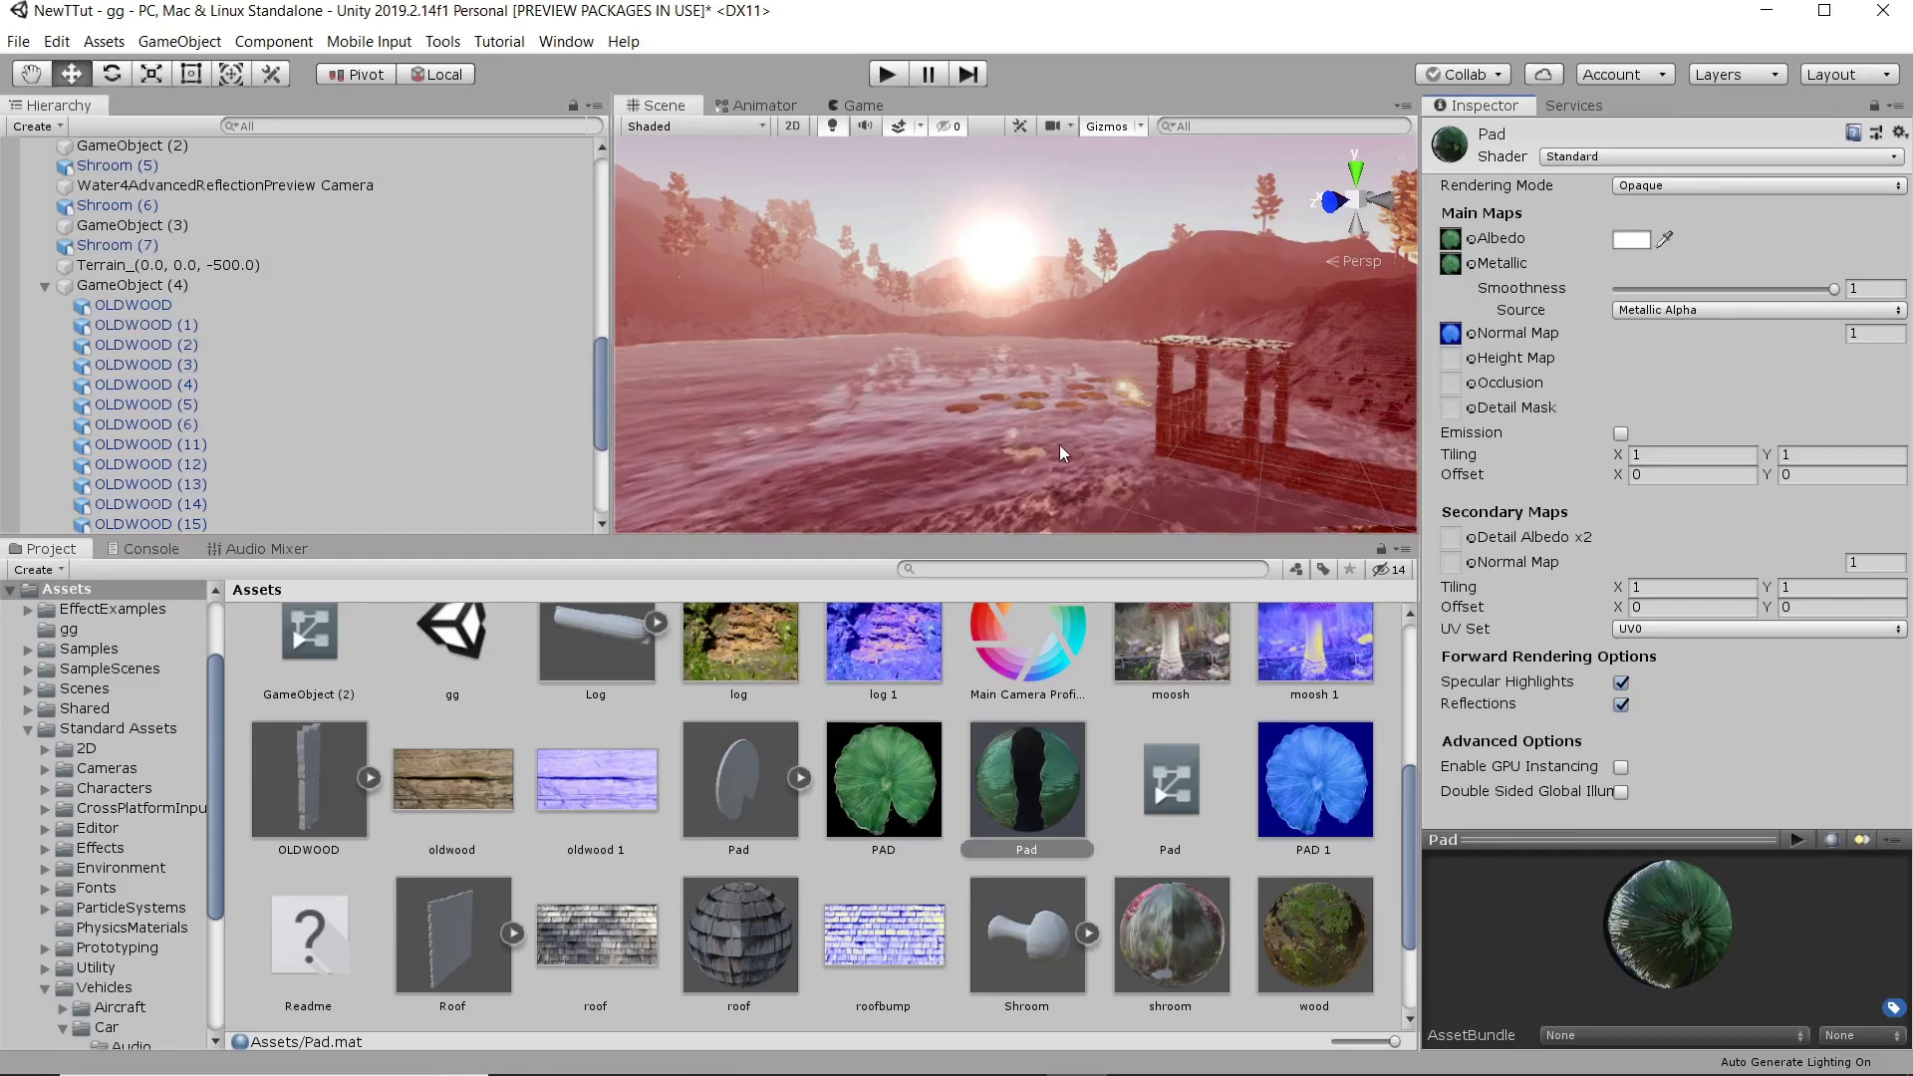
# Focus on Pad (1) under GameObject and inspect the lily pads on the water from near and far.
pyautogui.click(1038, 408)
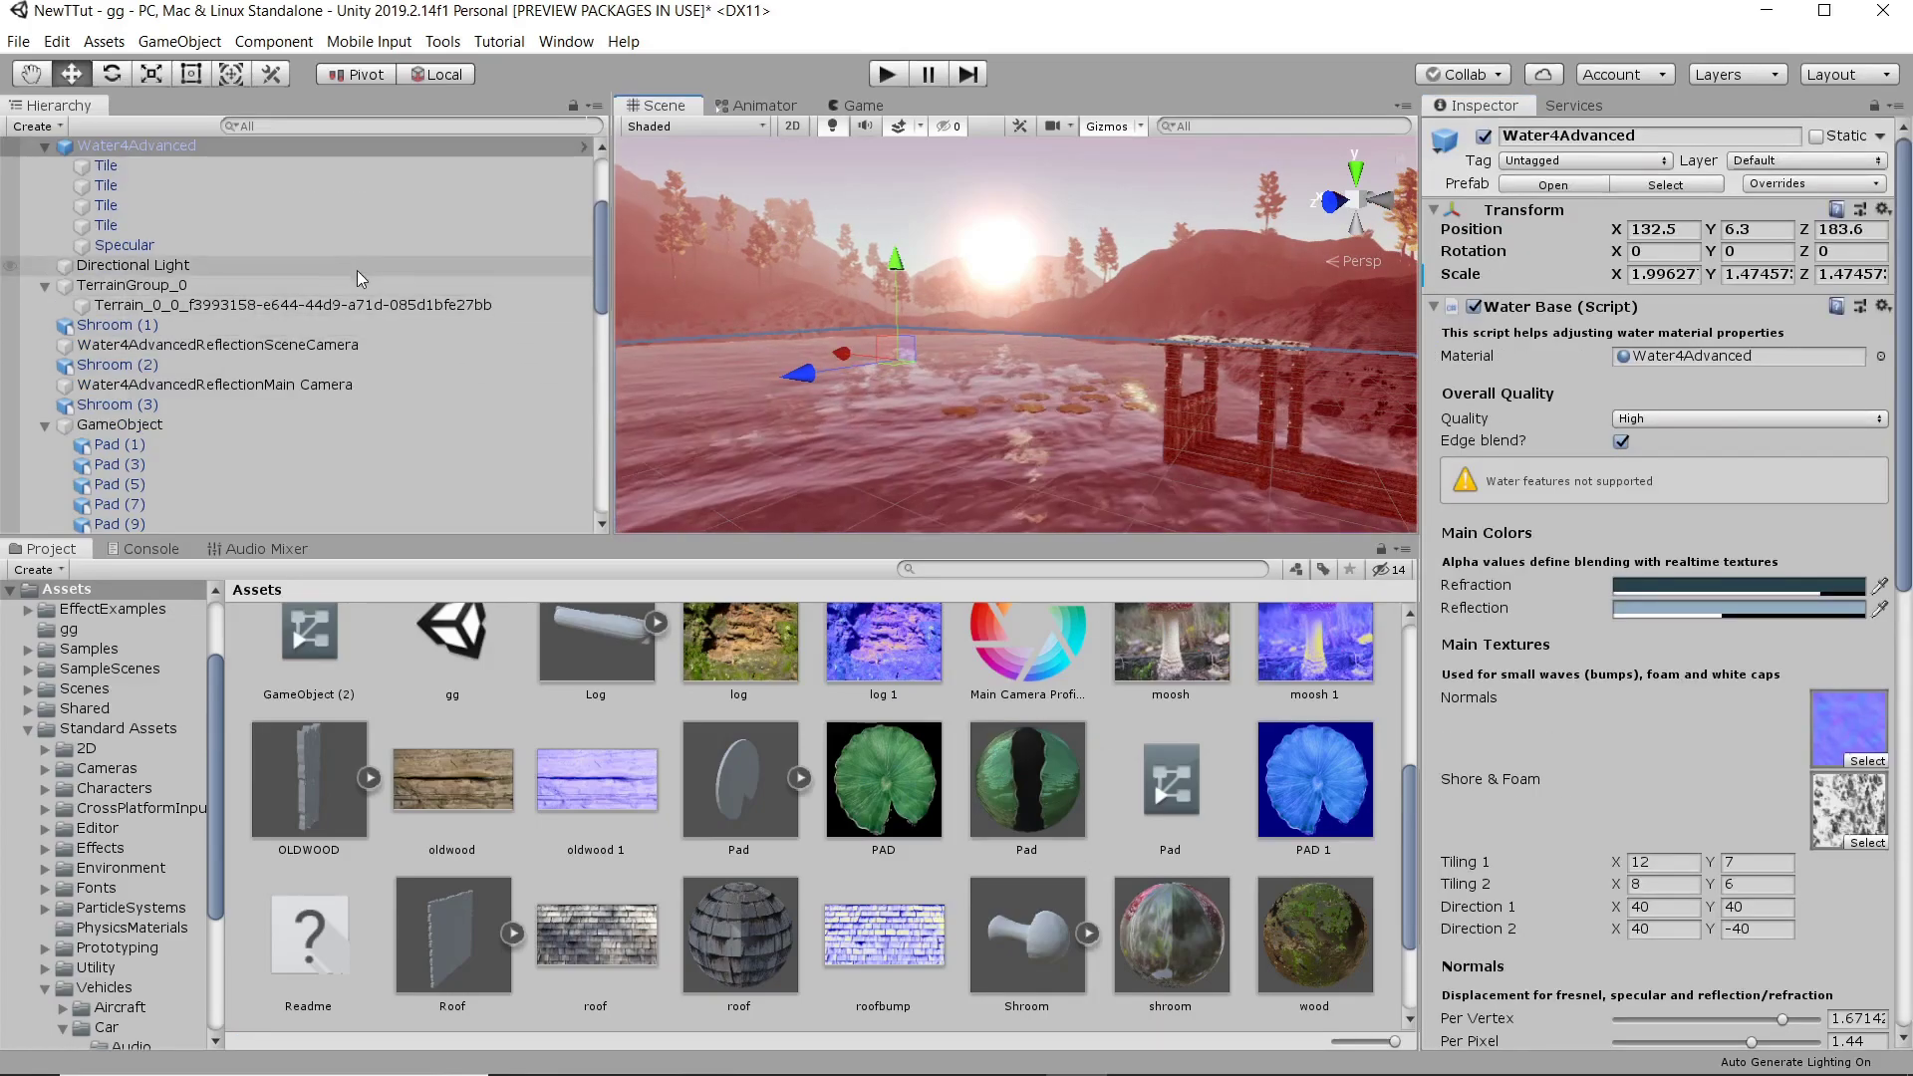
pyautogui.scroll(-2, 350, 261)
pyautogui.click(178, 367)
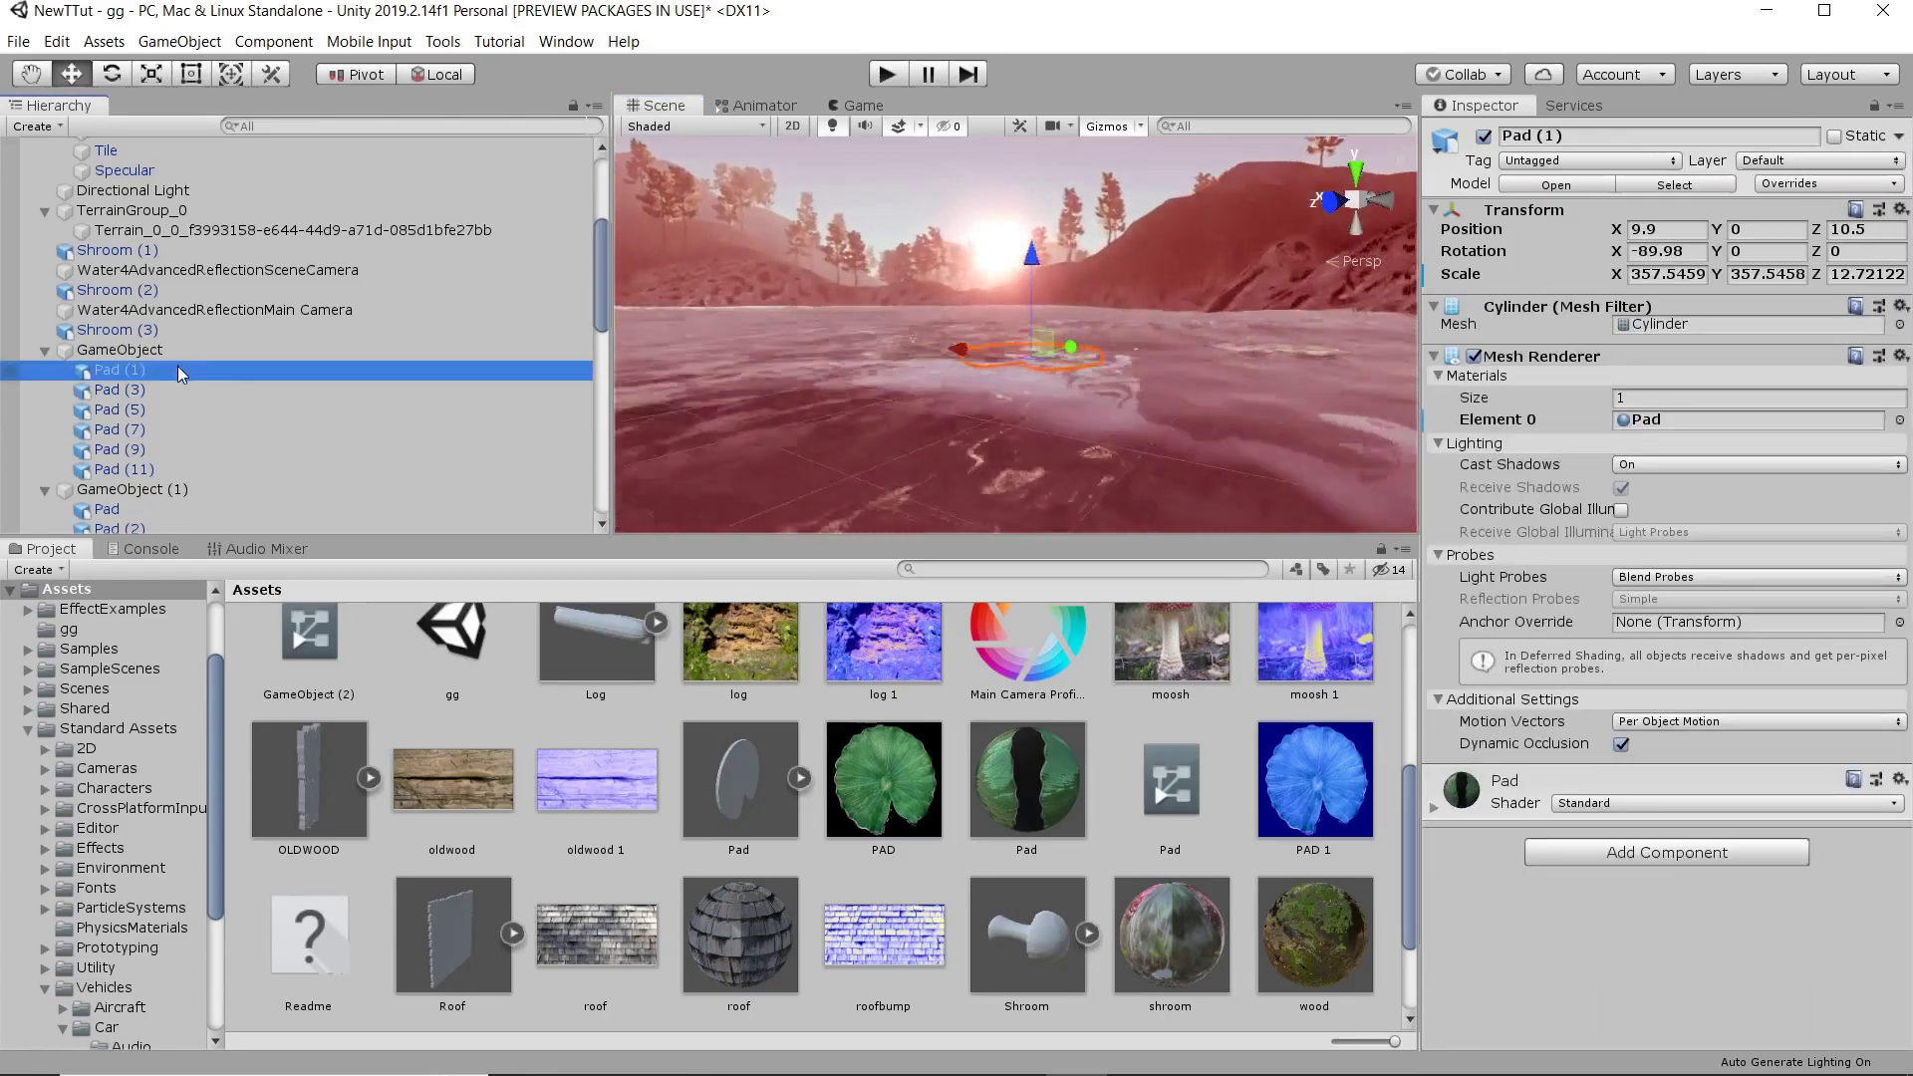
pyautogui.moveTo(901, 252); pyautogui.dragTo(921, 375, button='middle')
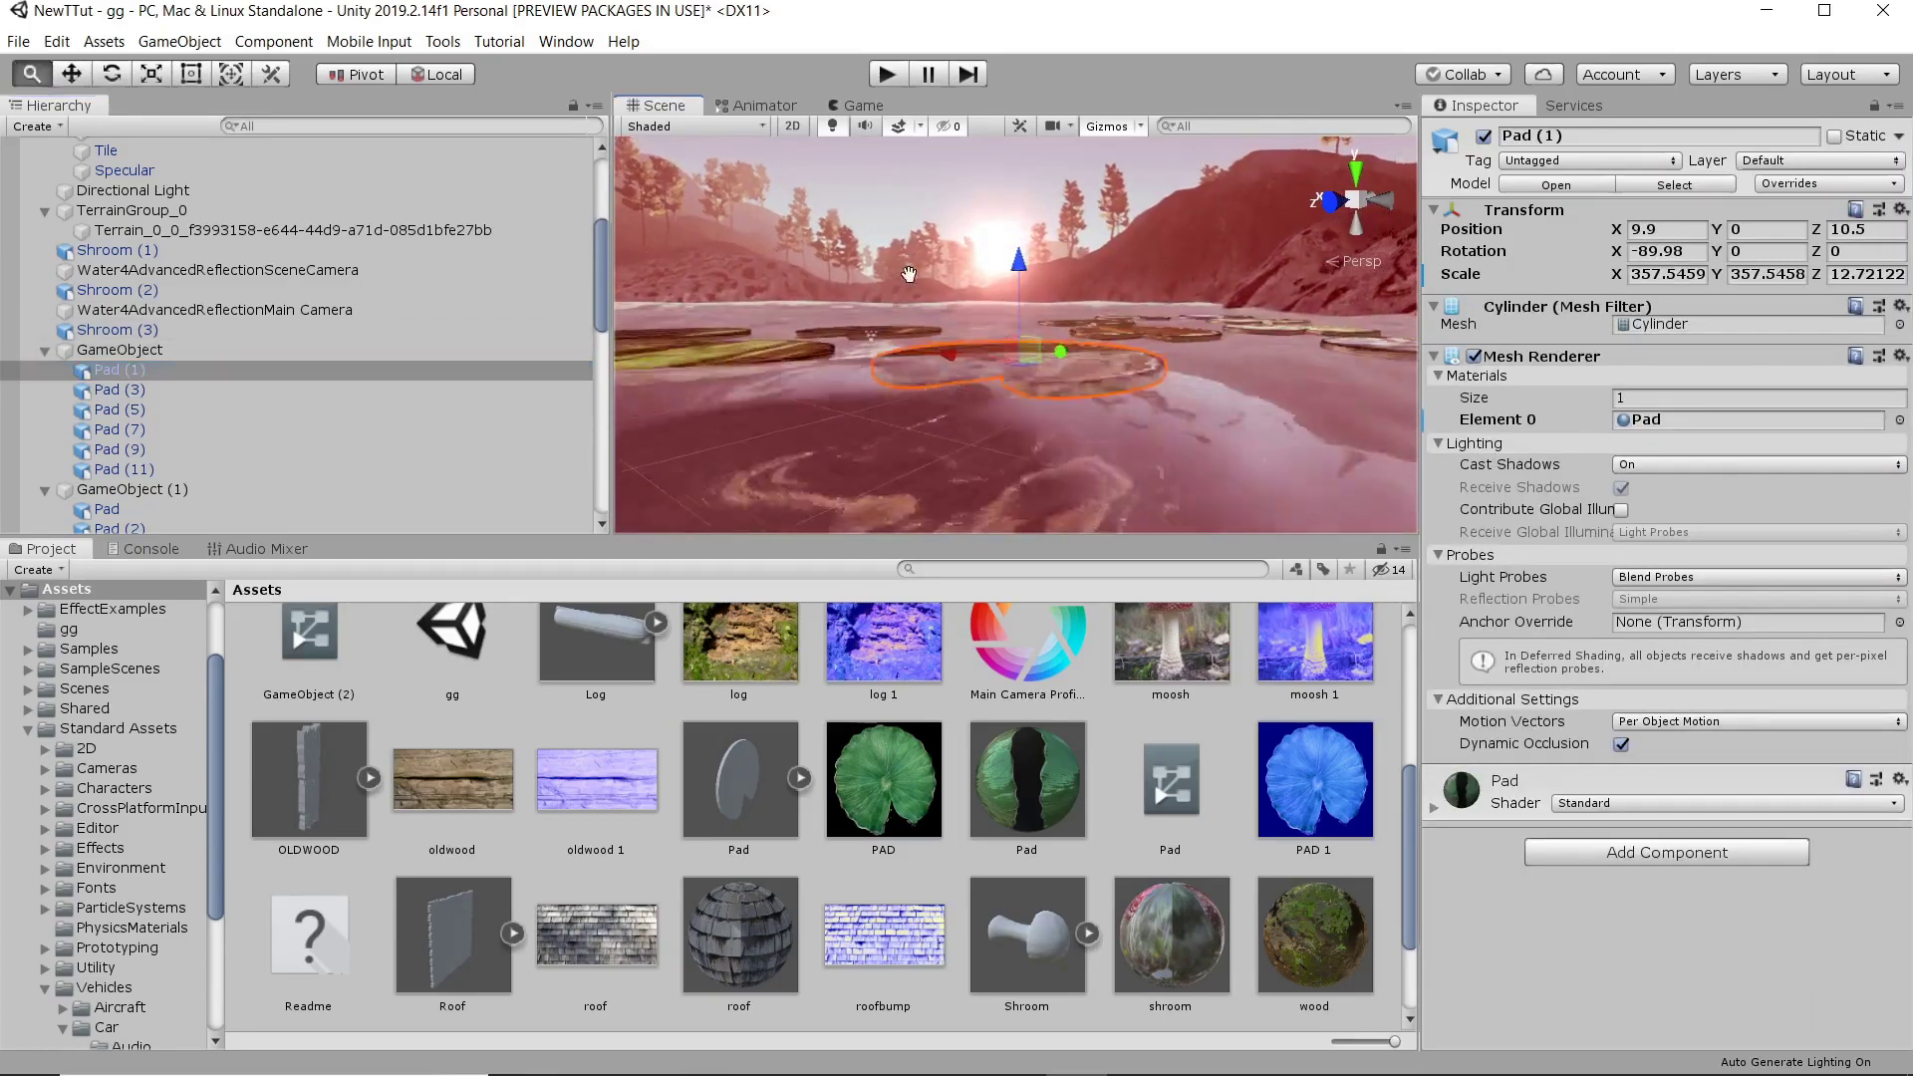
pyautogui.scroll(6, 913, 369)
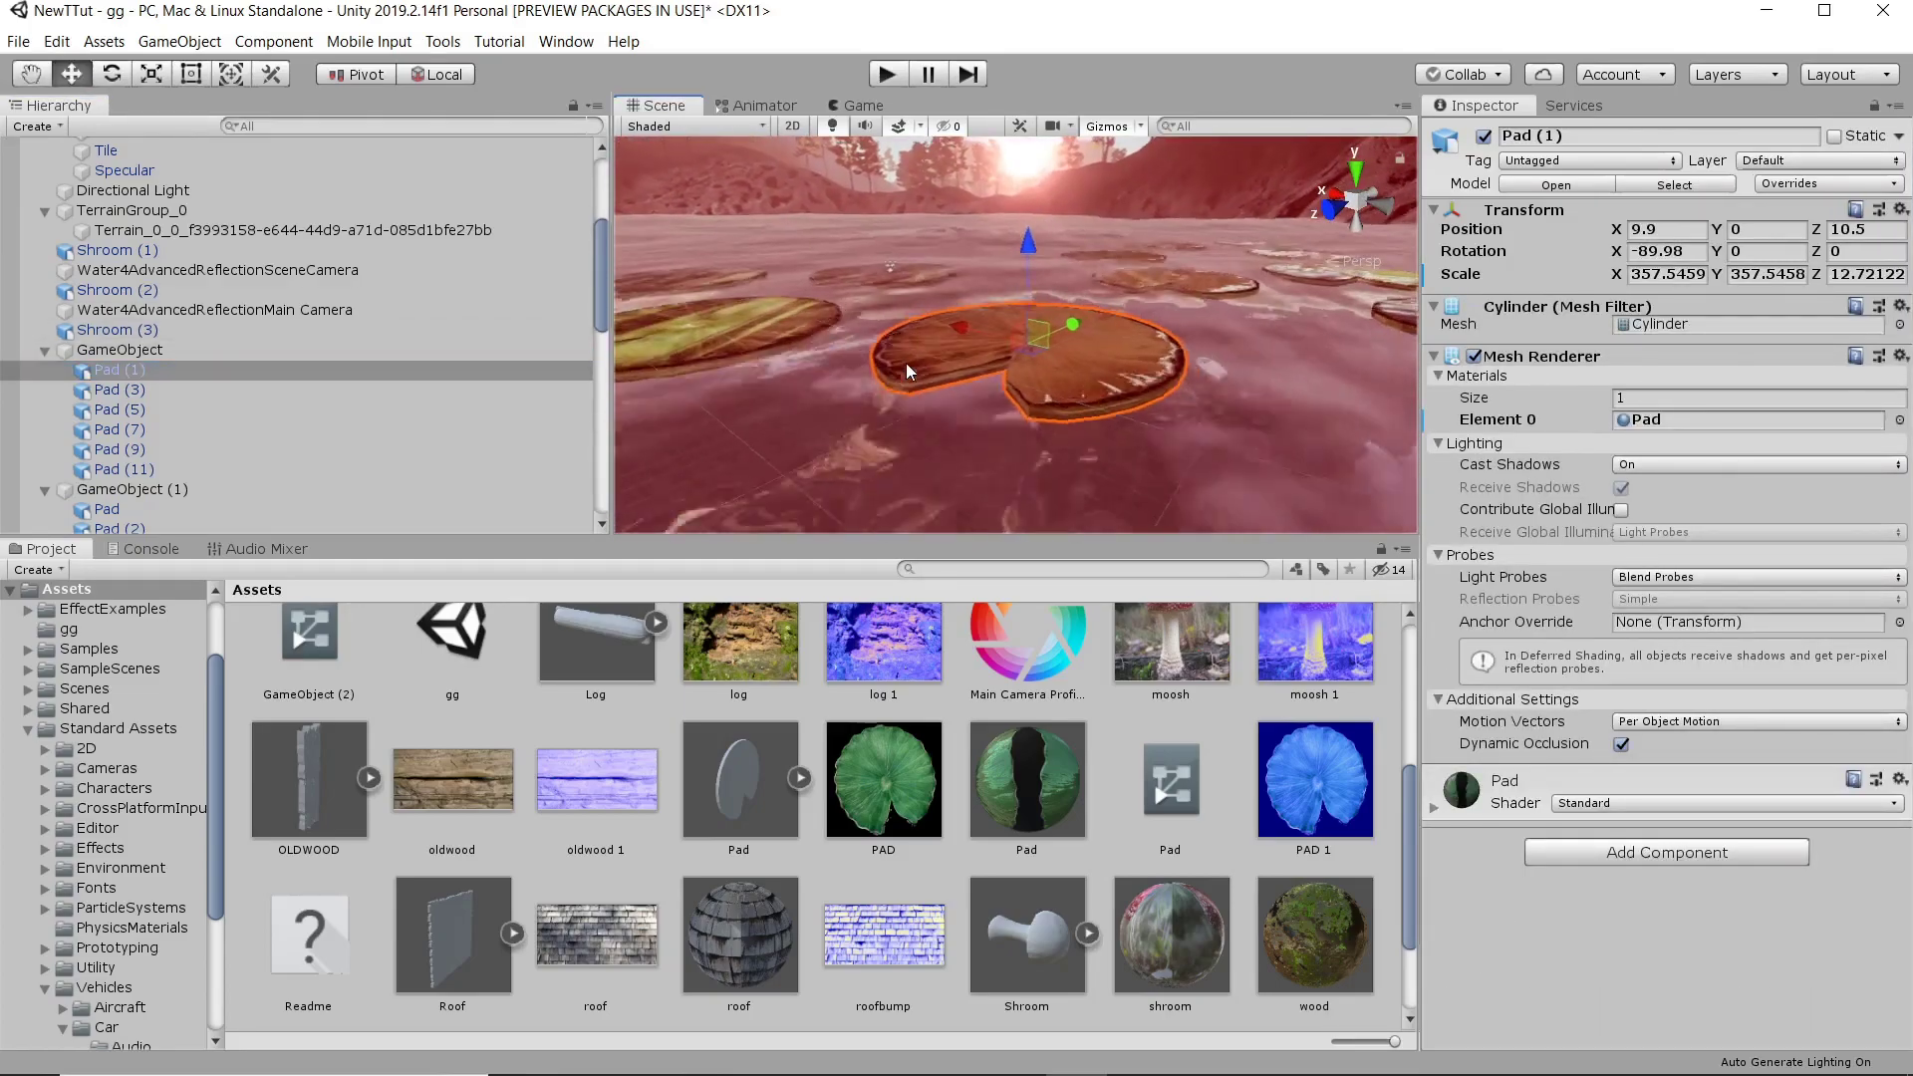
pyautogui.scroll(2, 912, 357)
pyautogui.scroll(-5, 913, 357)
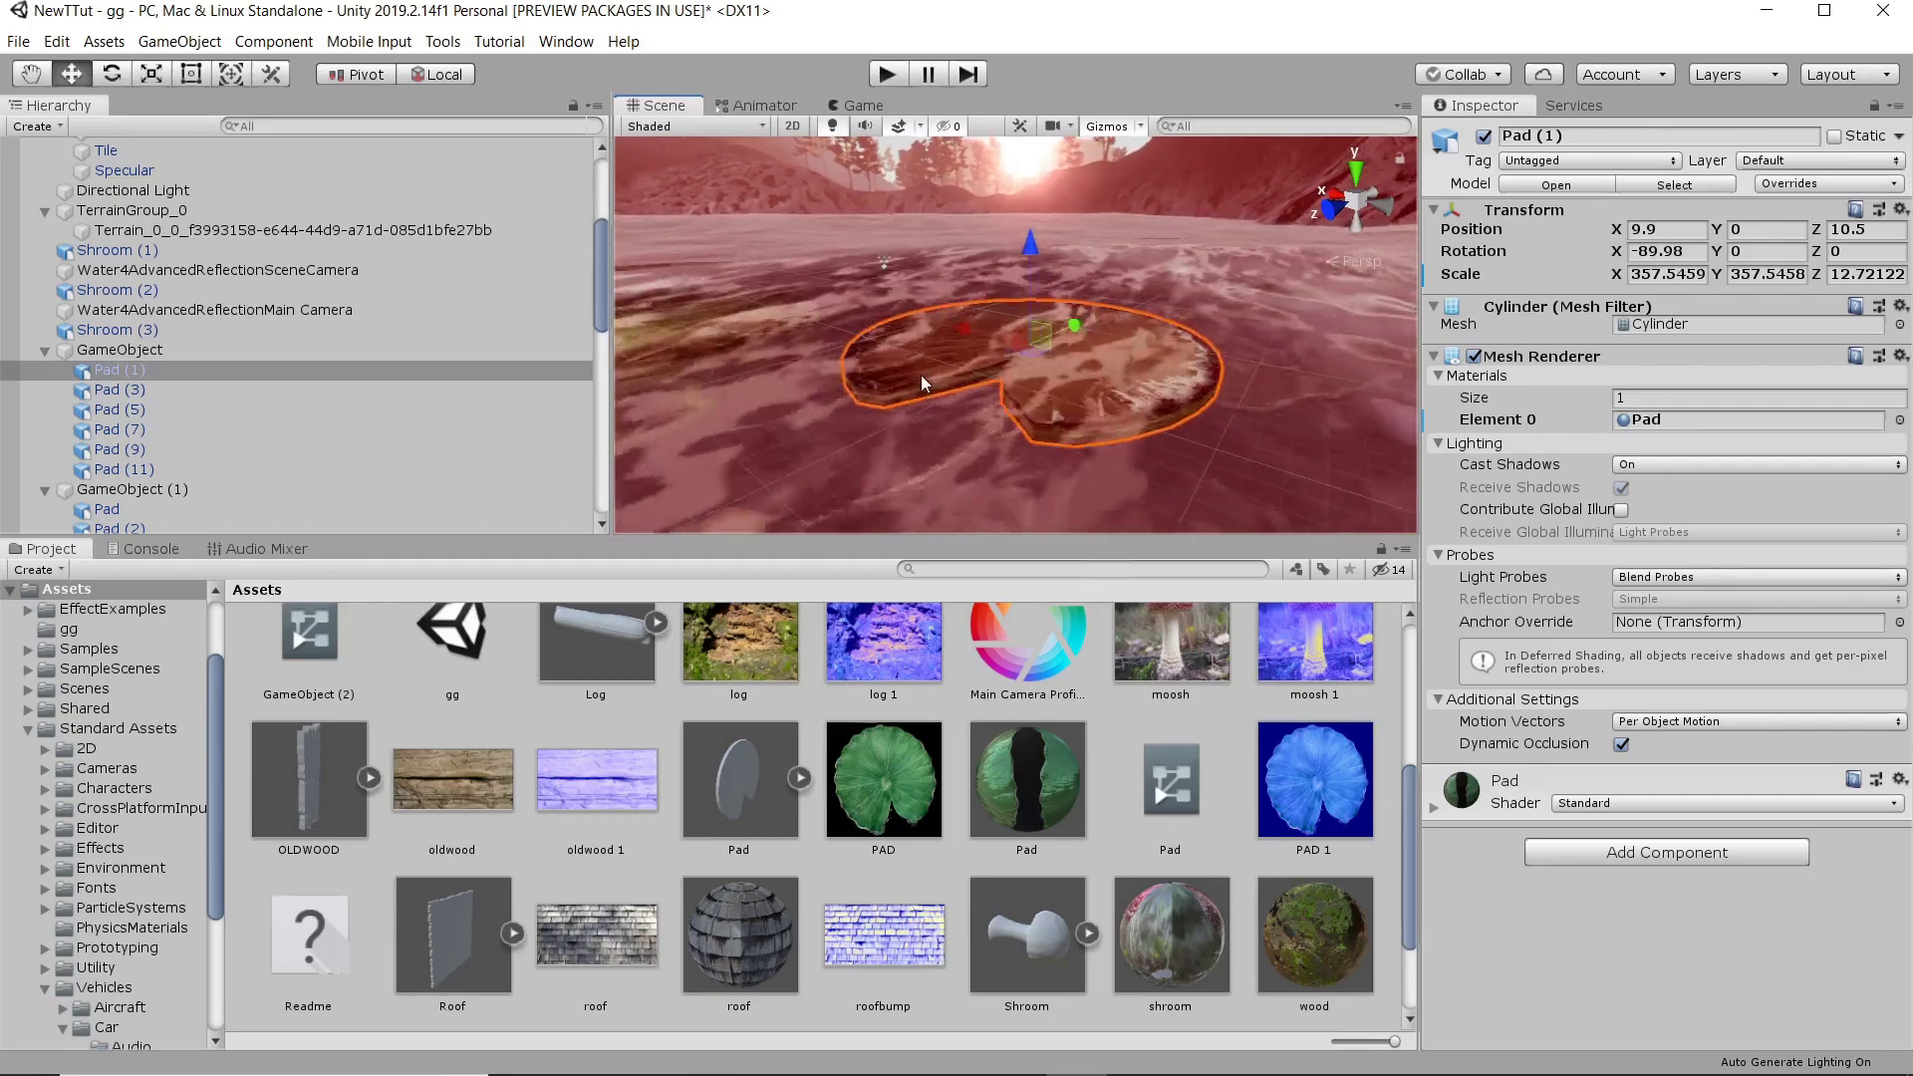
pyautogui.moveTo(919, 374); pyautogui.dragTo(958, 338, button='right')
pyautogui.scroll(-8, 965, 337)
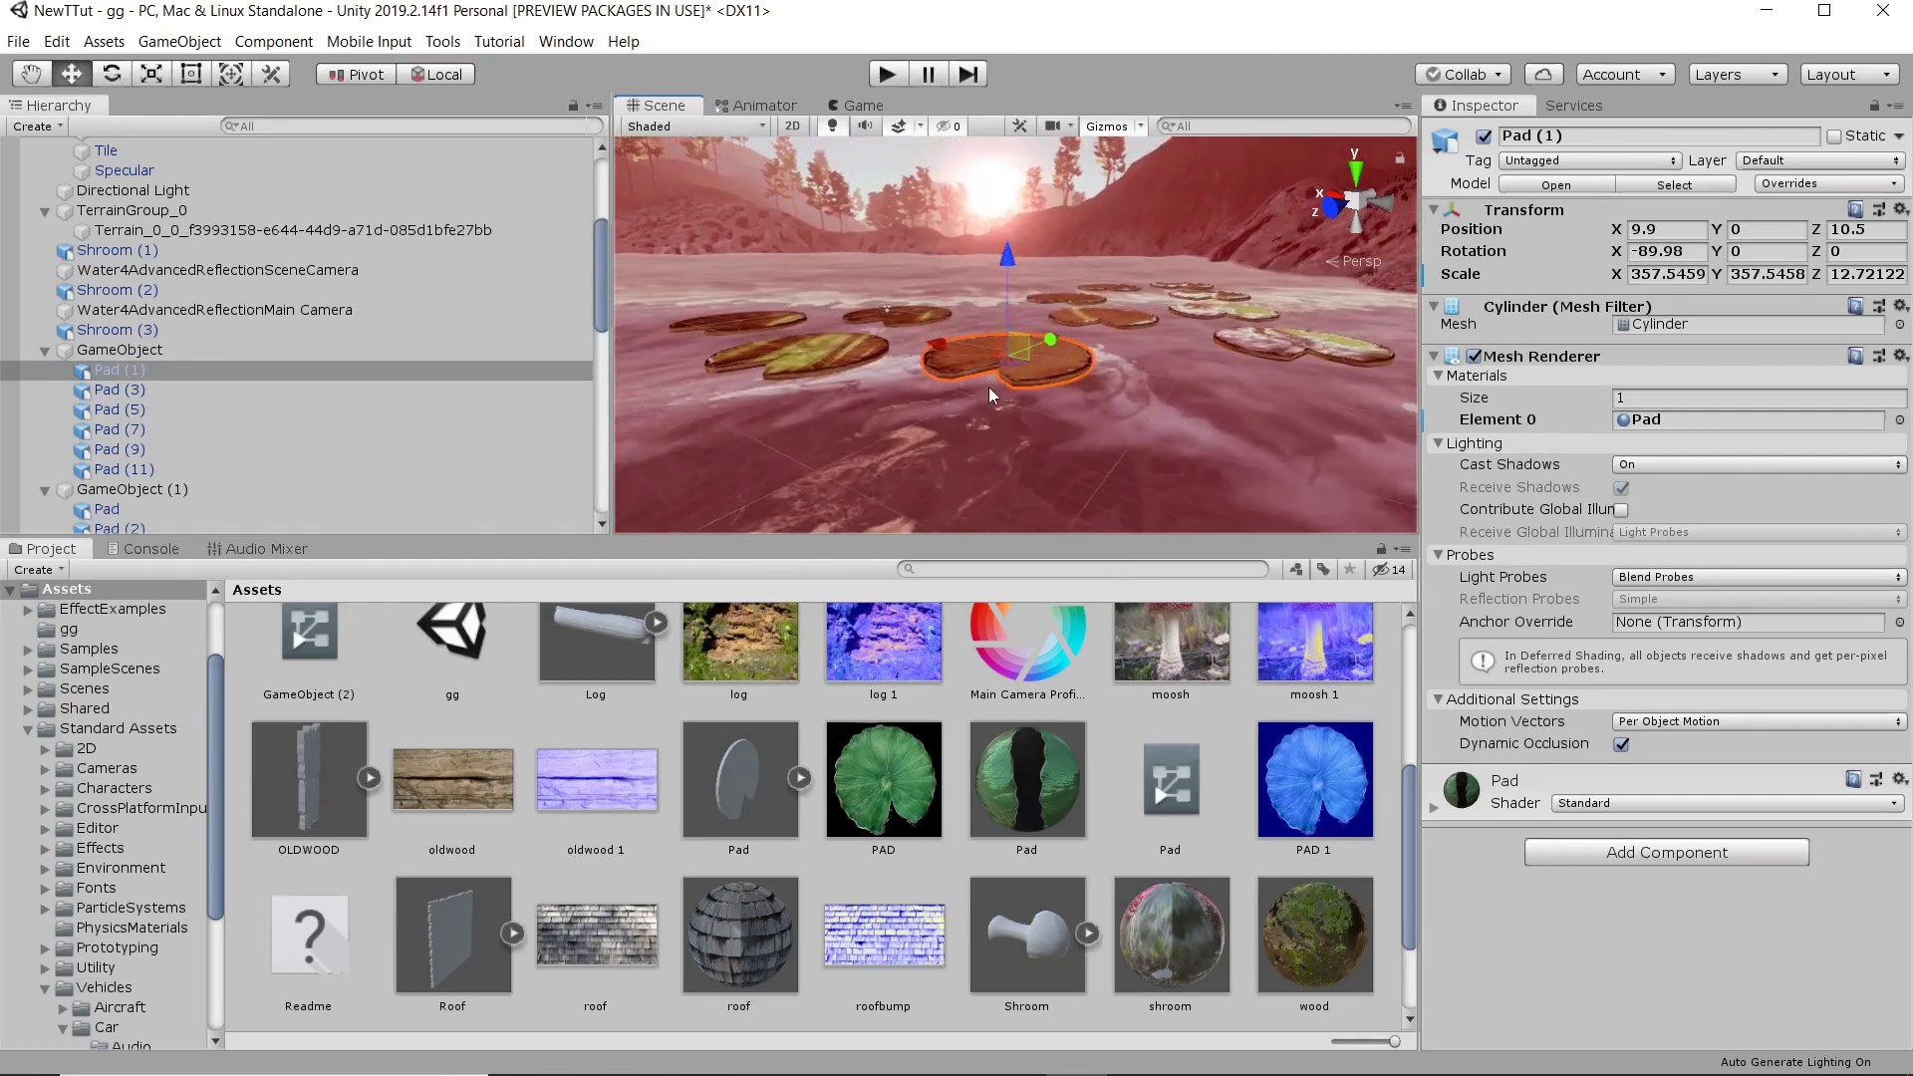
pyautogui.scroll(-3, 967, 377)
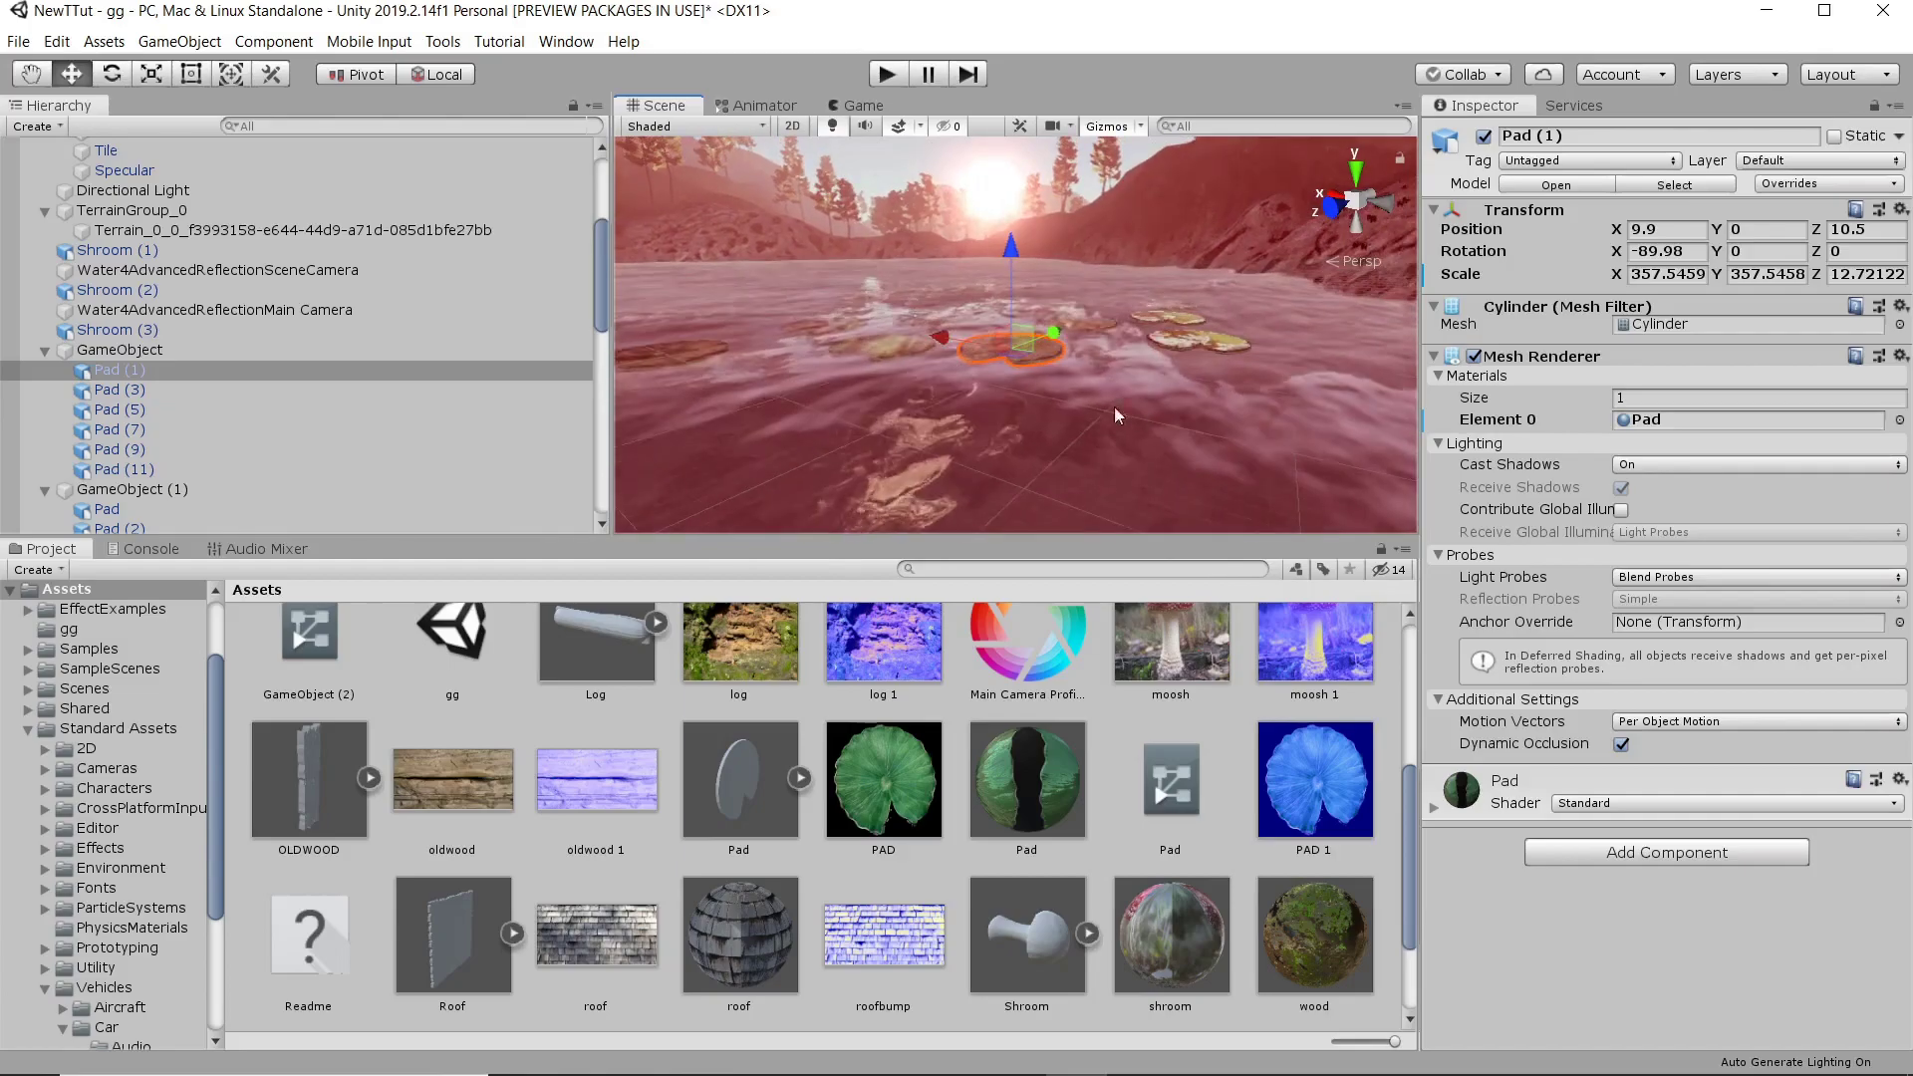
# Add a new Pad model to the scene and raise it above the terrain to Y 47.2.
pyautogui.click(1079, 851)
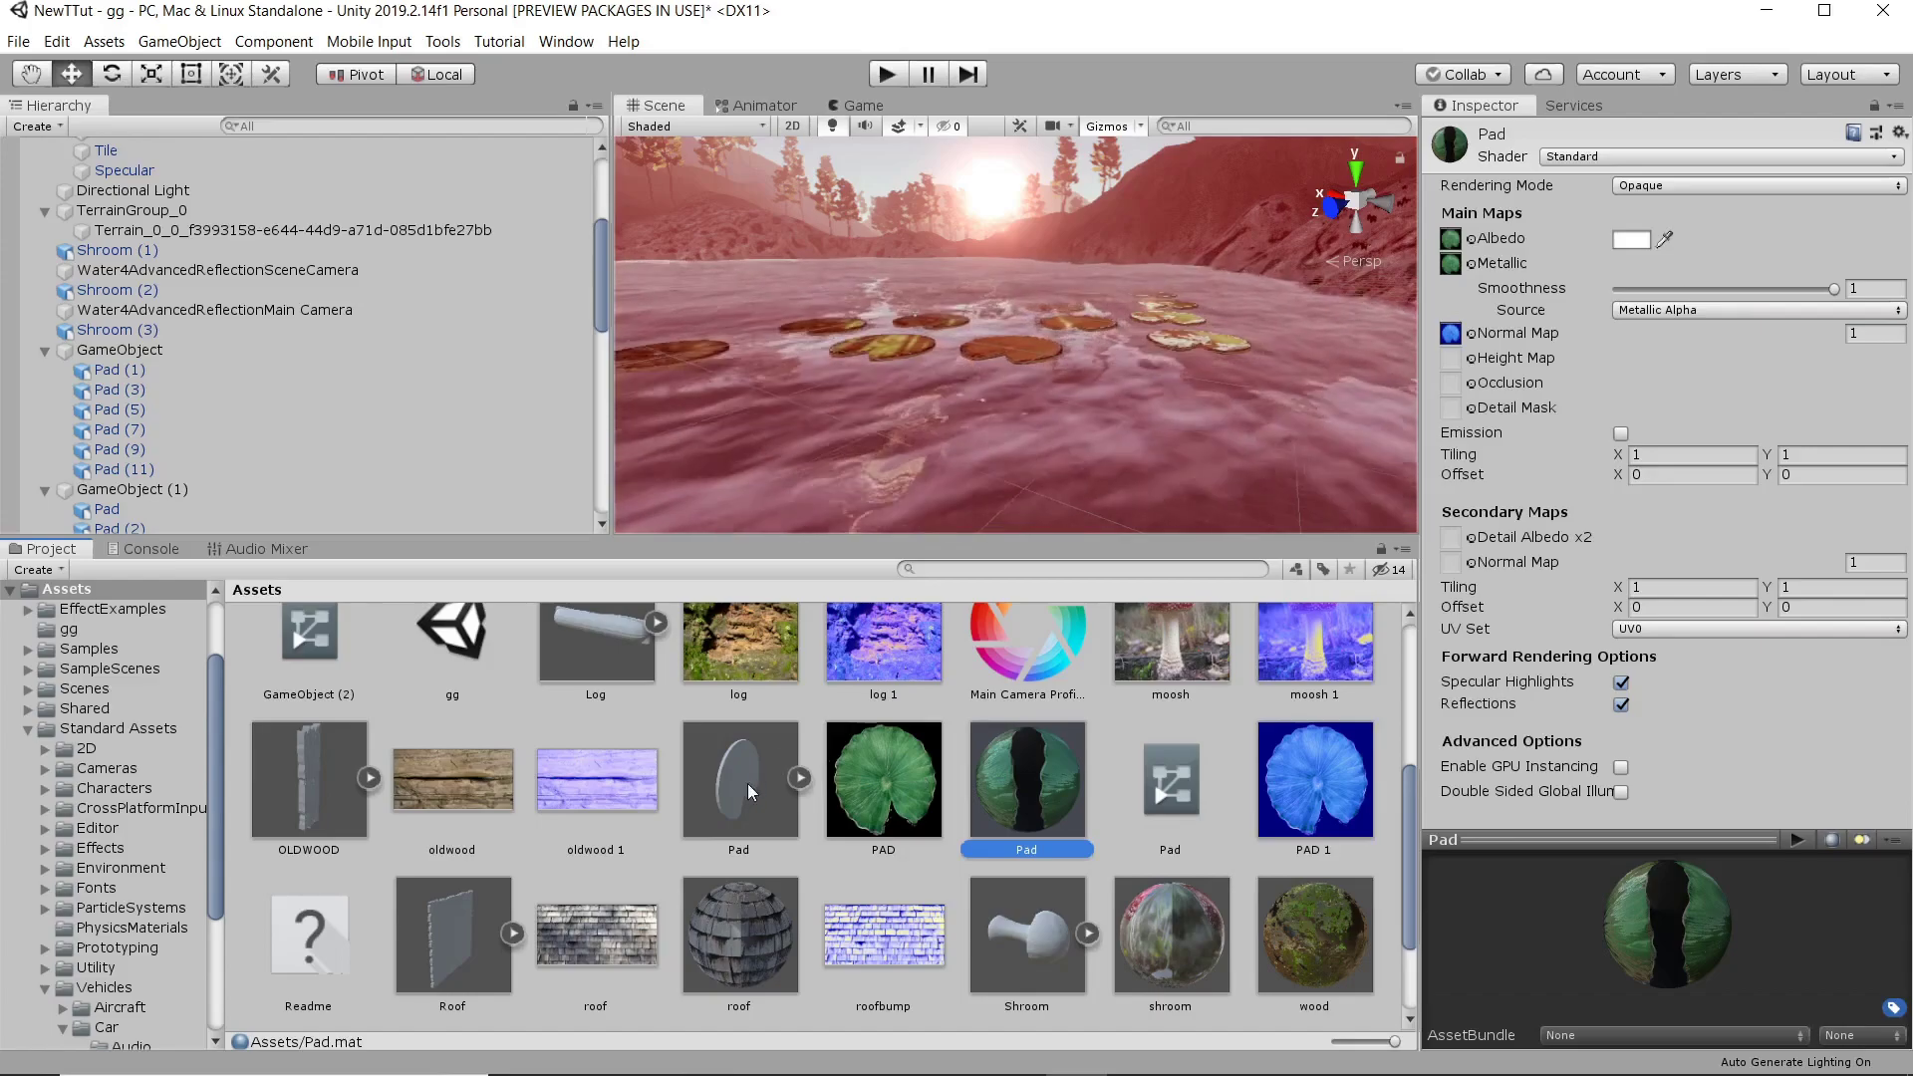
pyautogui.scroll(3, 1007, 329)
pyautogui.moveTo(1016, 299); pyautogui.dragTo(1062, 529, button='middle')
pyautogui.moveTo(1026, 787); pyautogui.dragTo(1005, 491)
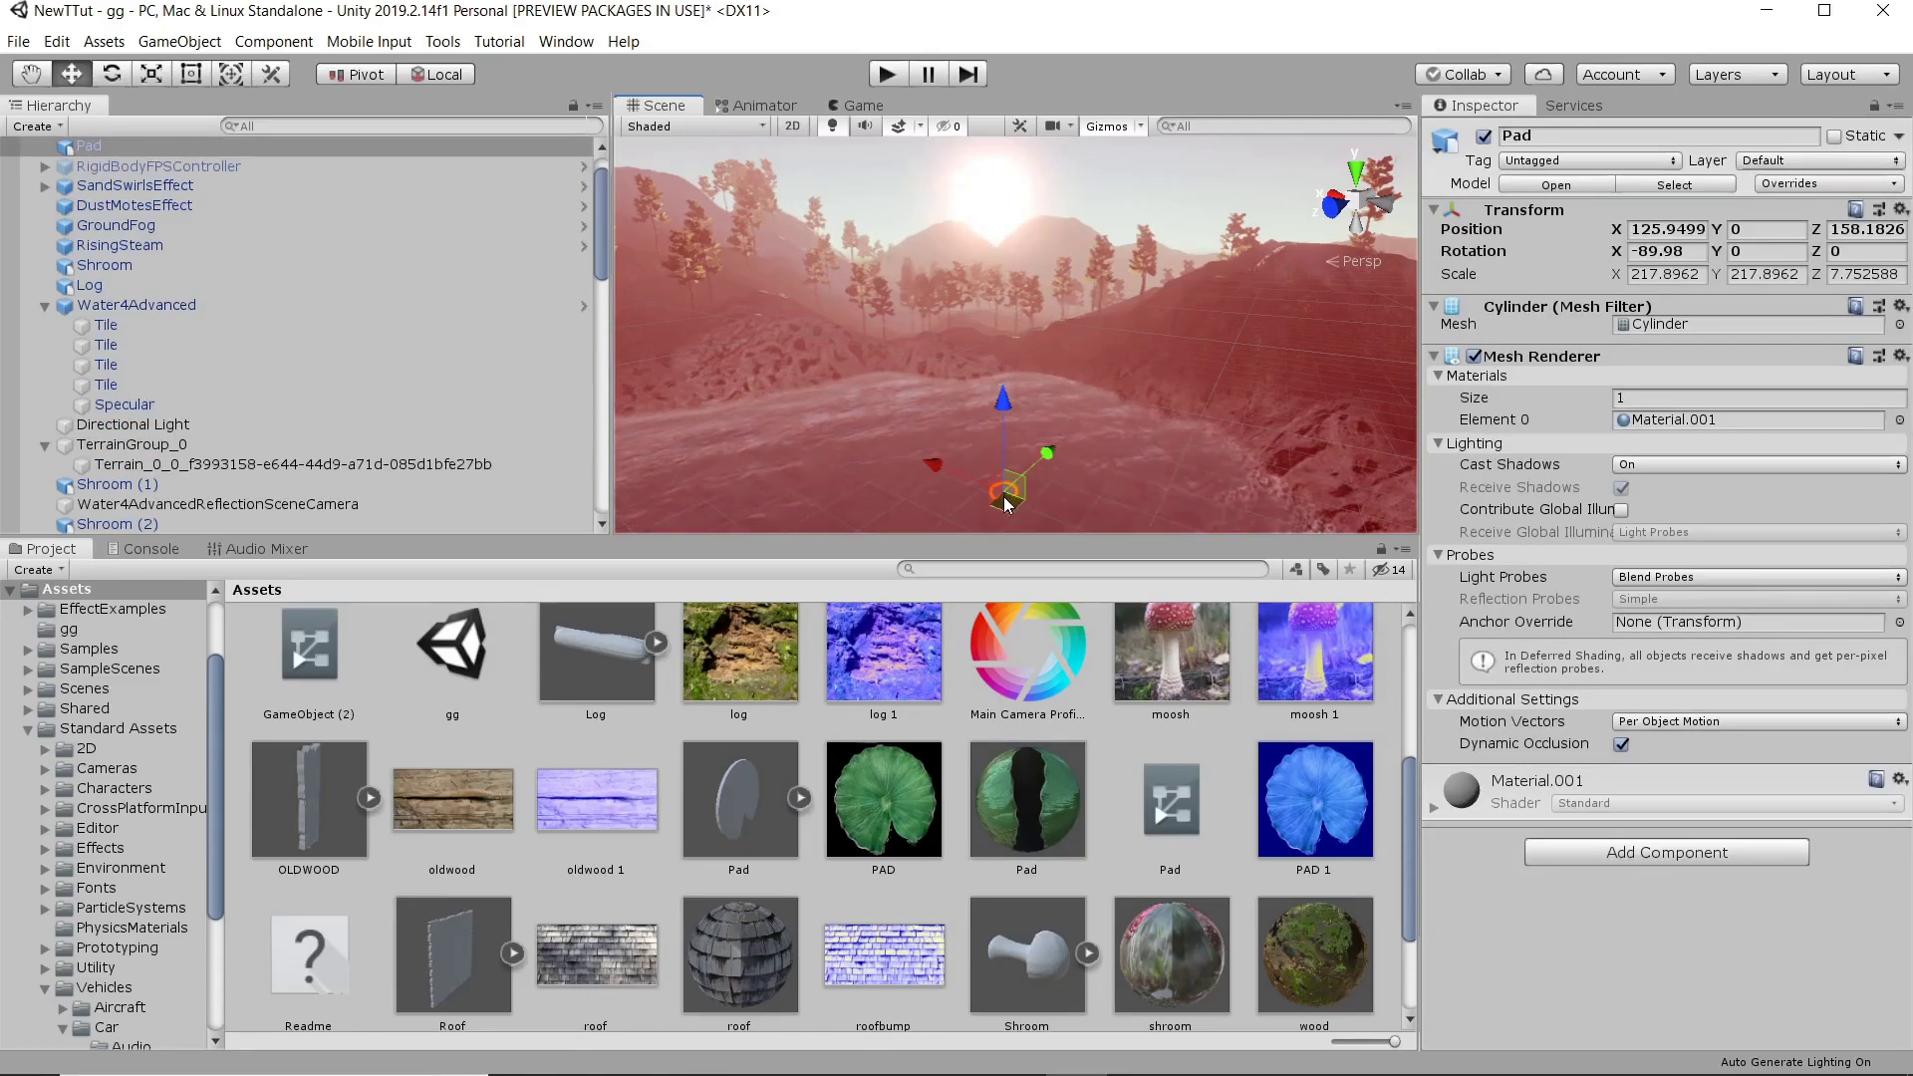
pyautogui.moveTo(1005, 411); pyautogui.dragTo(999, 189)
pyautogui.moveTo(1066, 344); pyautogui.dragTo(1077, 528, button='middle')
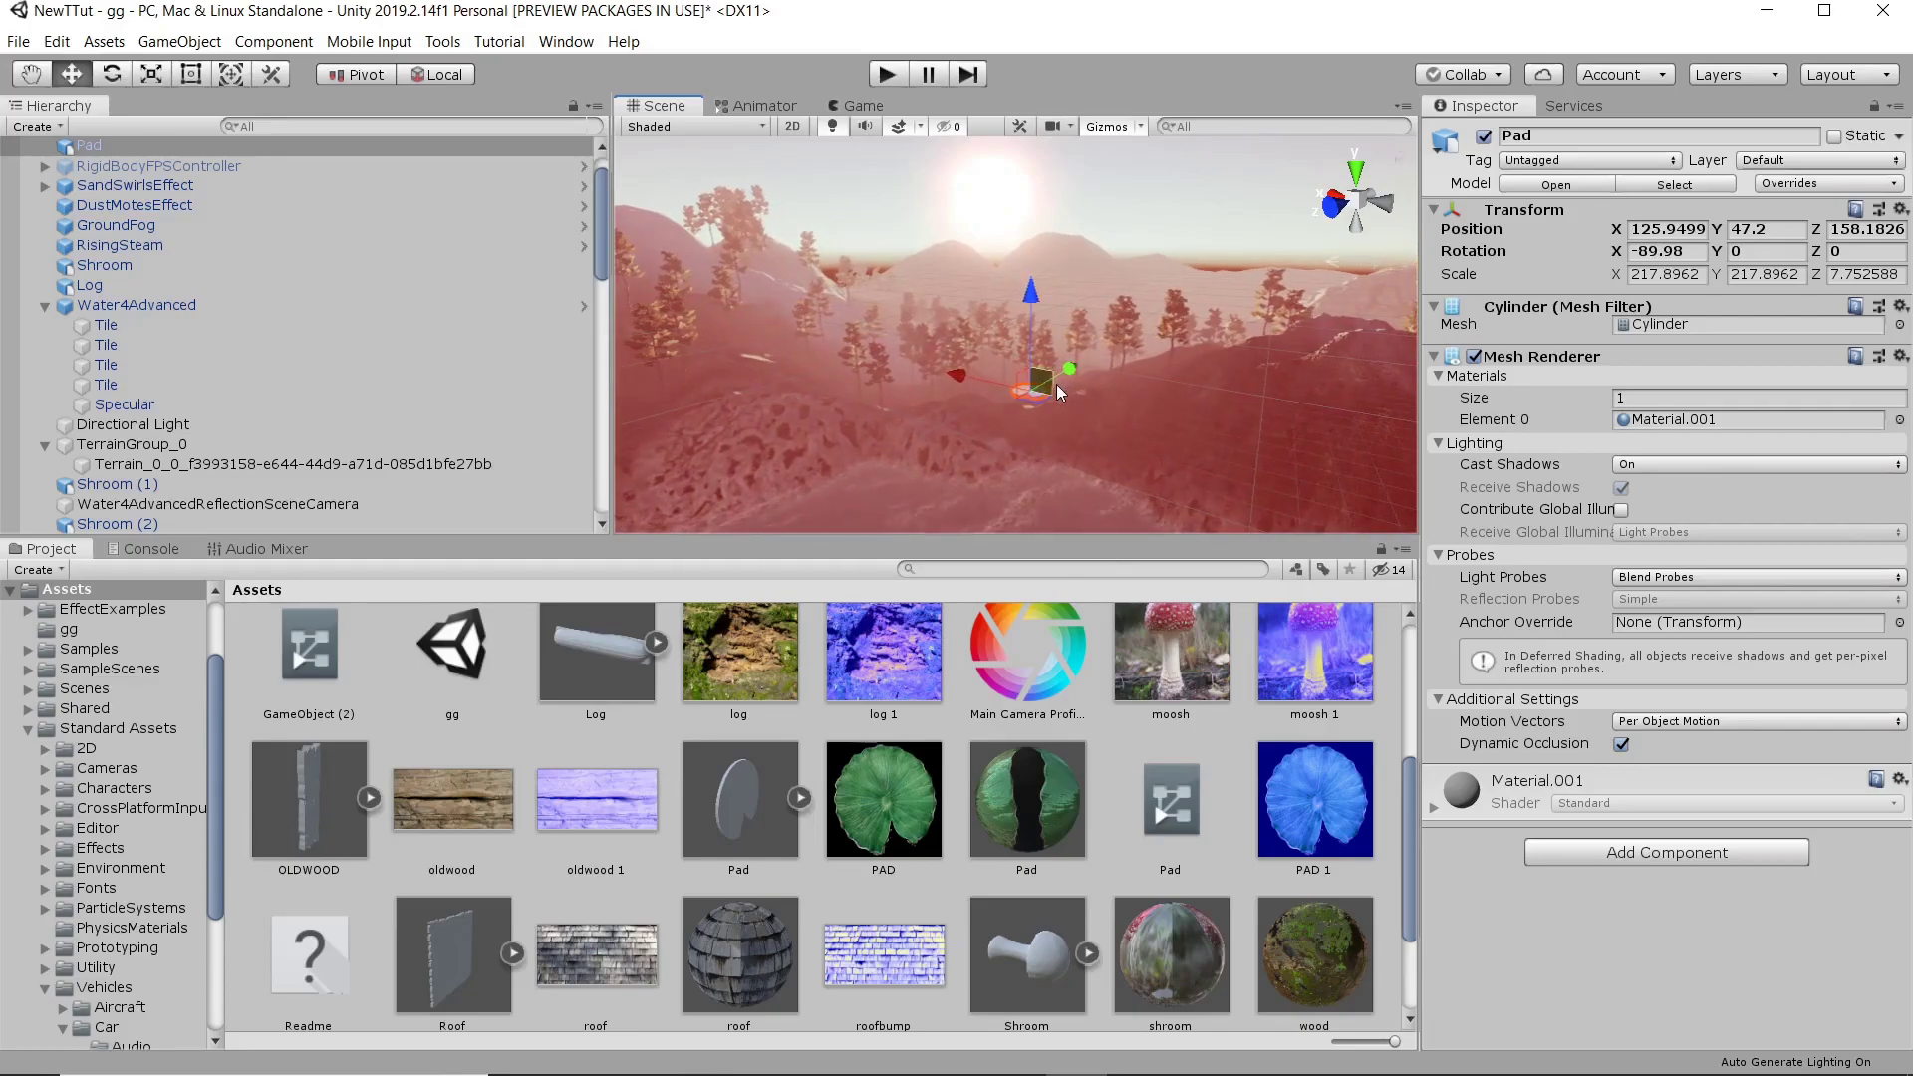
pyautogui.moveTo(1038, 414); pyautogui.dragTo(1041, 409, button='middle')
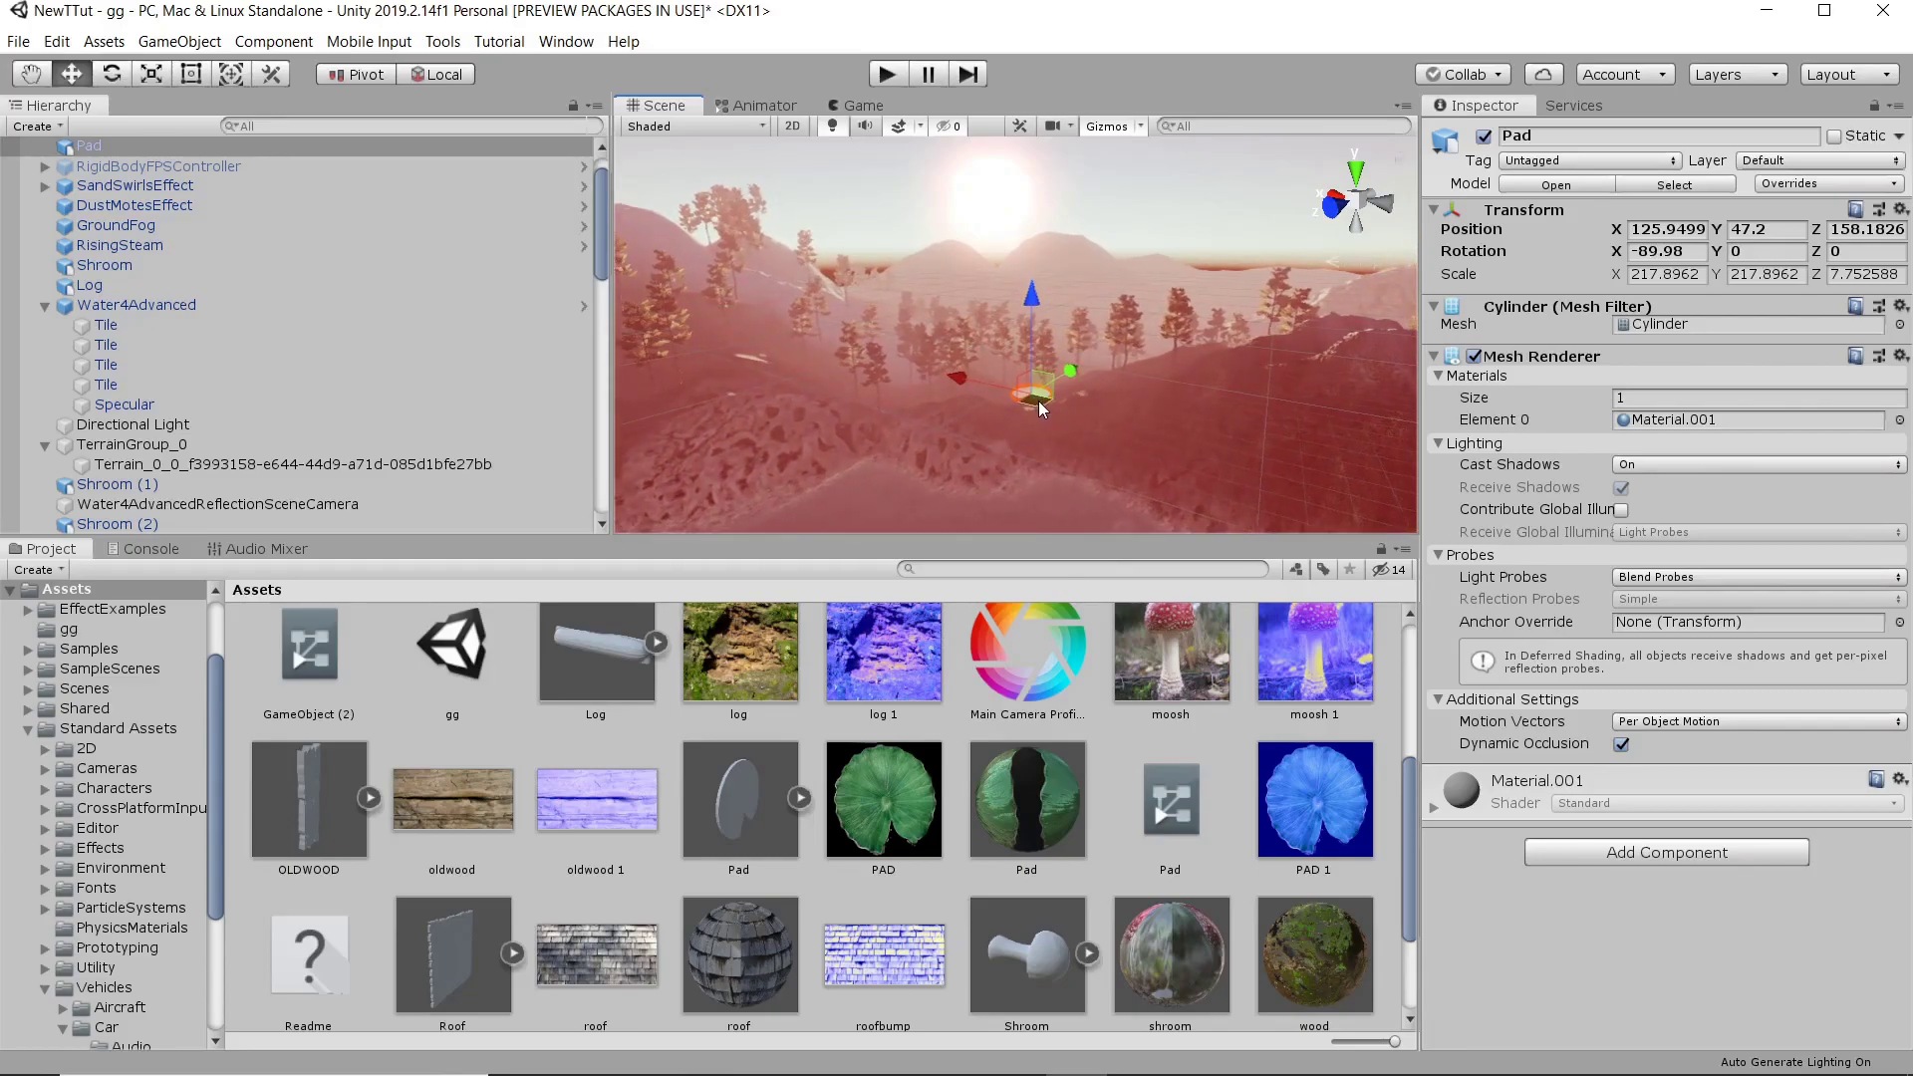
# Frame the new pad in the scene and apply the Pad material to it.
pyautogui.doubleClick(90, 145)
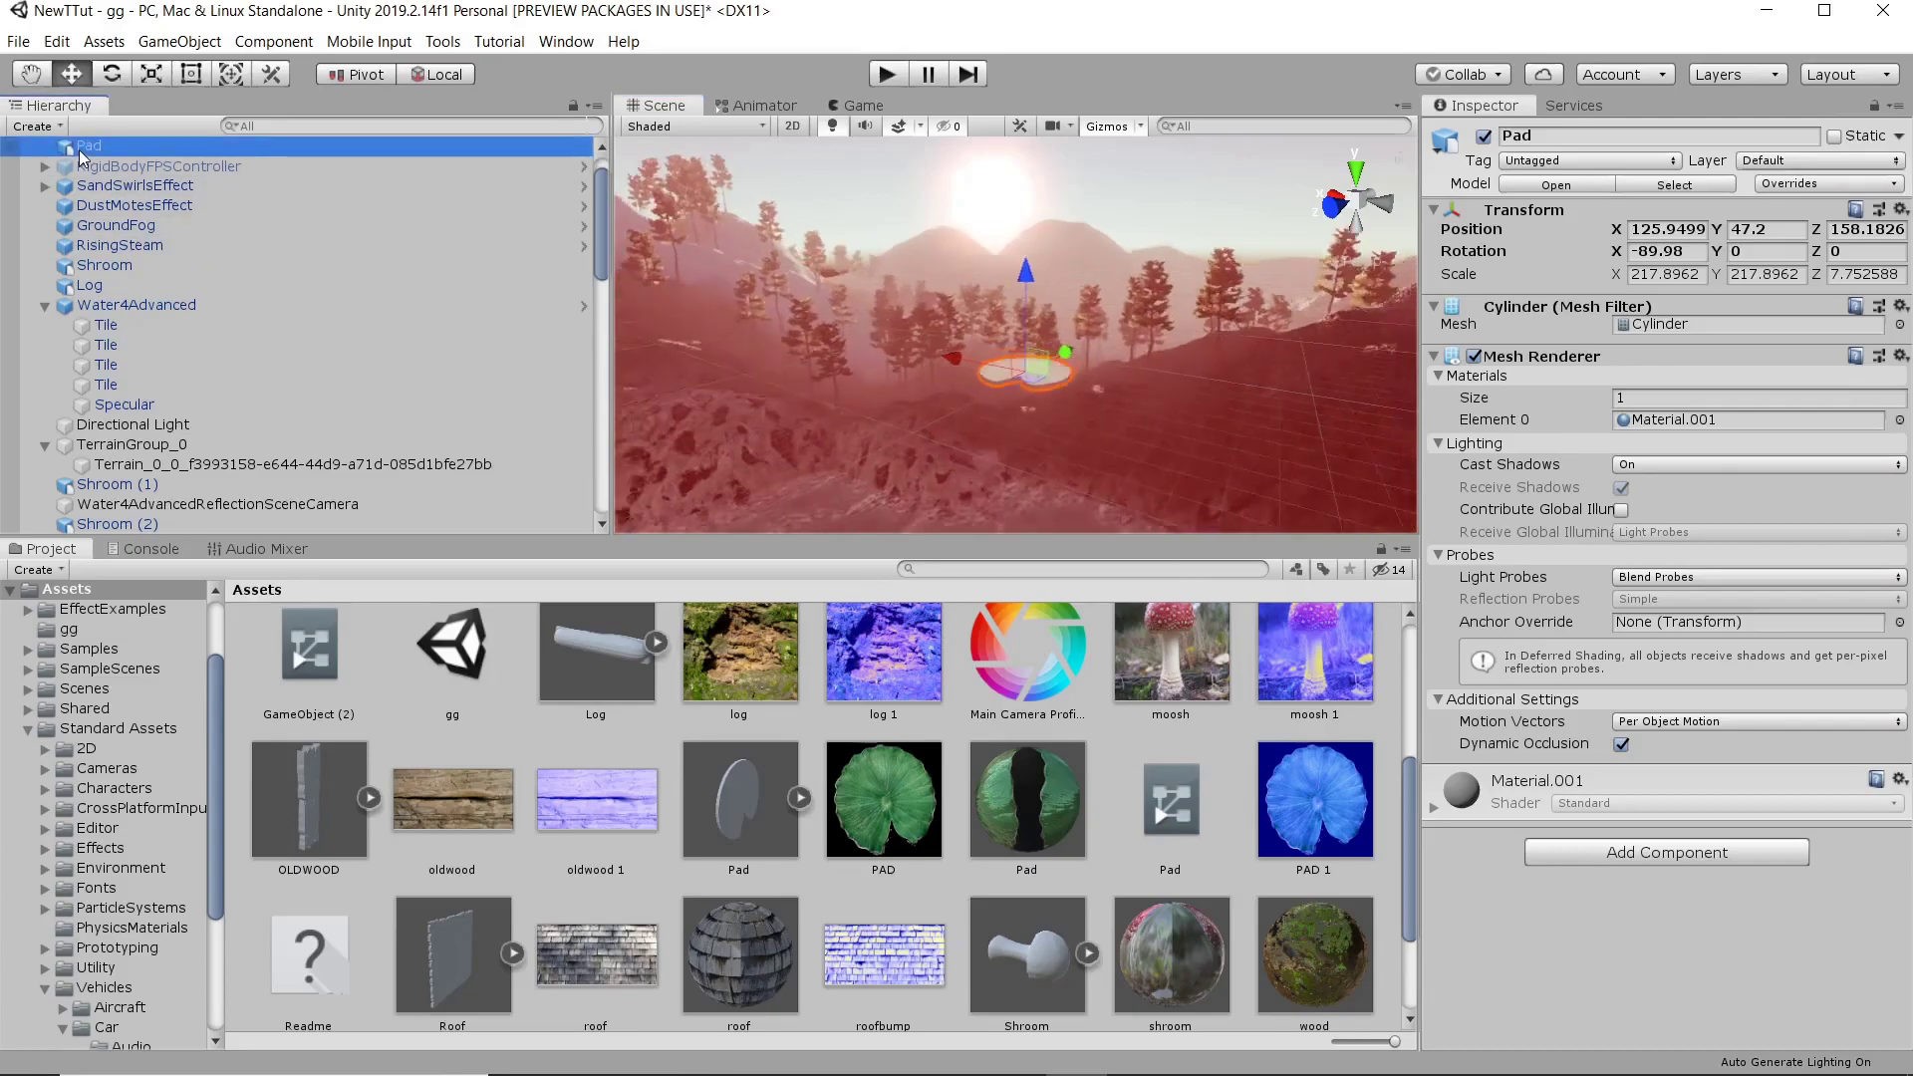
pyautogui.moveTo(1086, 287); pyautogui.dragTo(1082, 320, button='middle')
pyautogui.moveTo(1082, 321); pyautogui.dragTo(1080, 361, button='right')
pyautogui.scroll(2, 1080, 360)
pyautogui.moveTo(1127, 326); pyautogui.dragTo(1087, 401, button='middle')
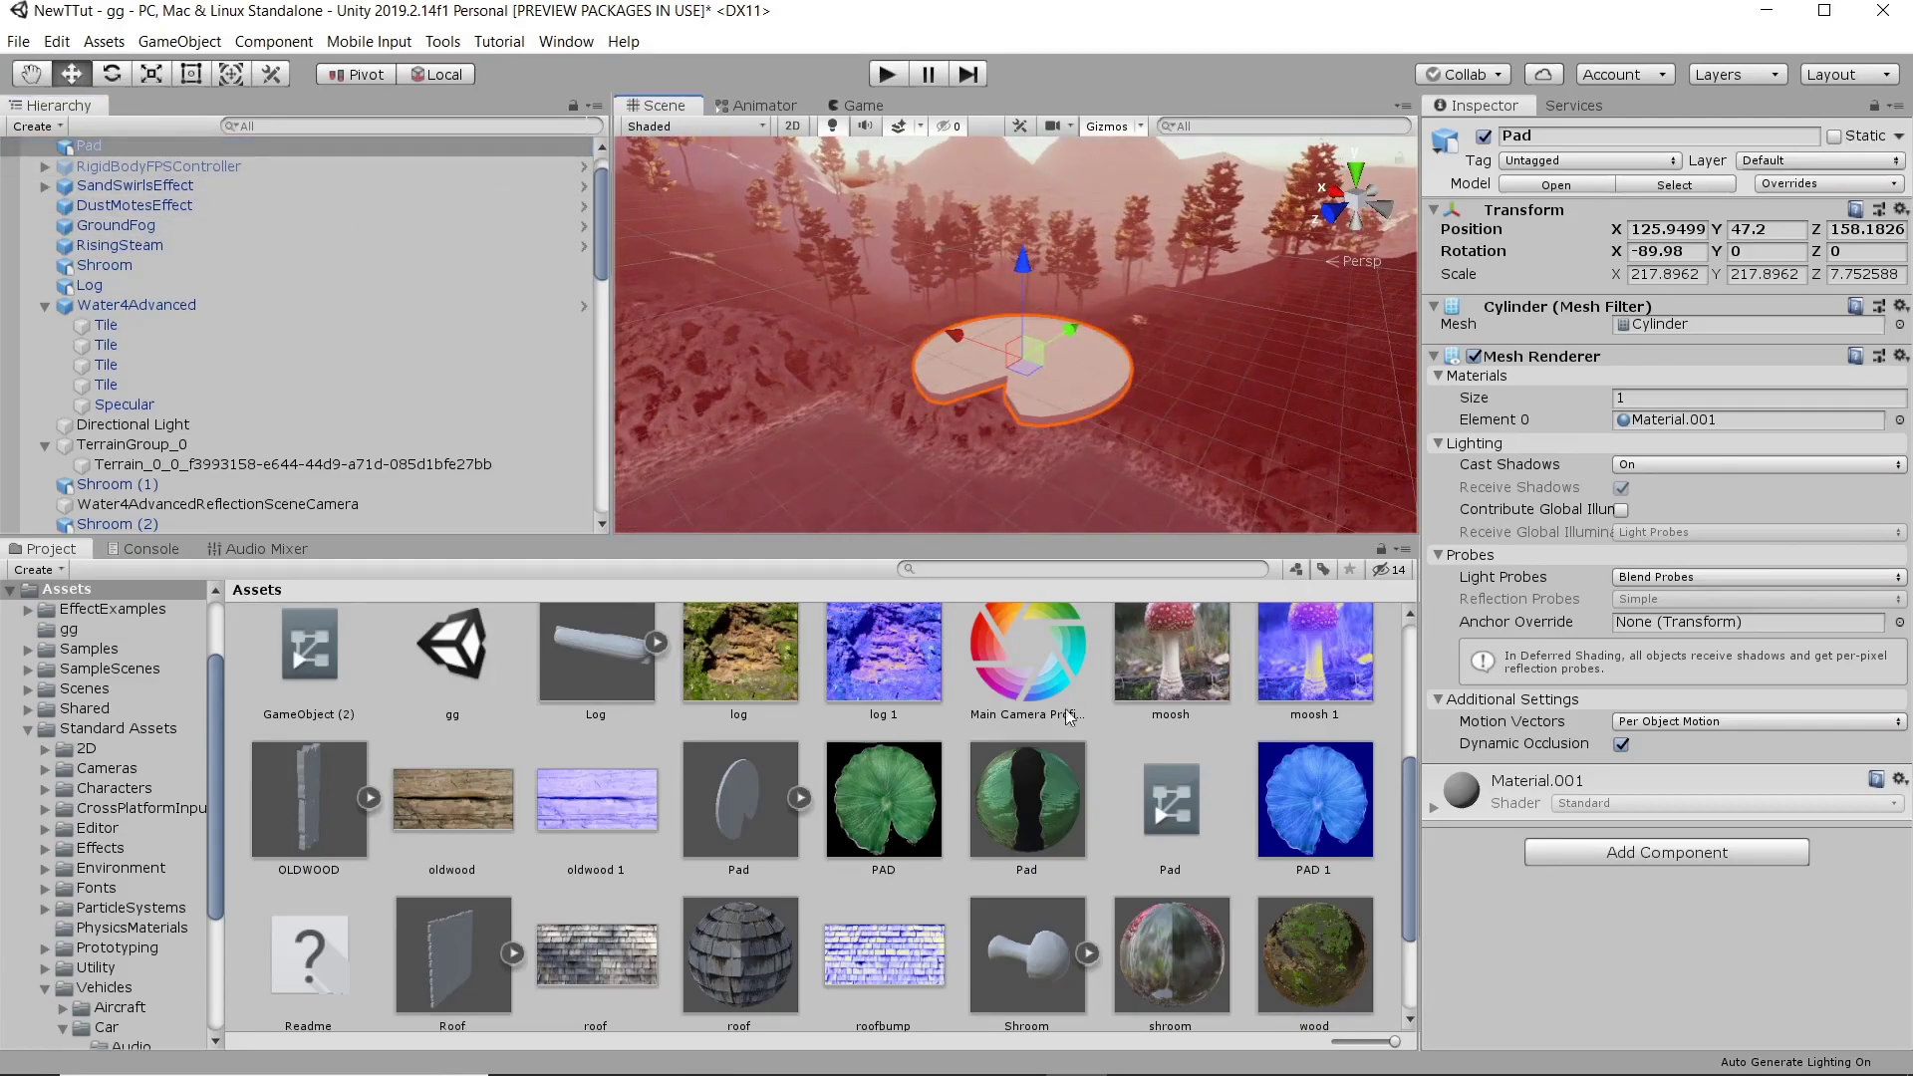
pyautogui.moveTo(1031, 794); pyautogui.dragTo(1067, 389)
pyautogui.moveTo(1078, 375); pyautogui.dragTo(1045, 395, button='middle')
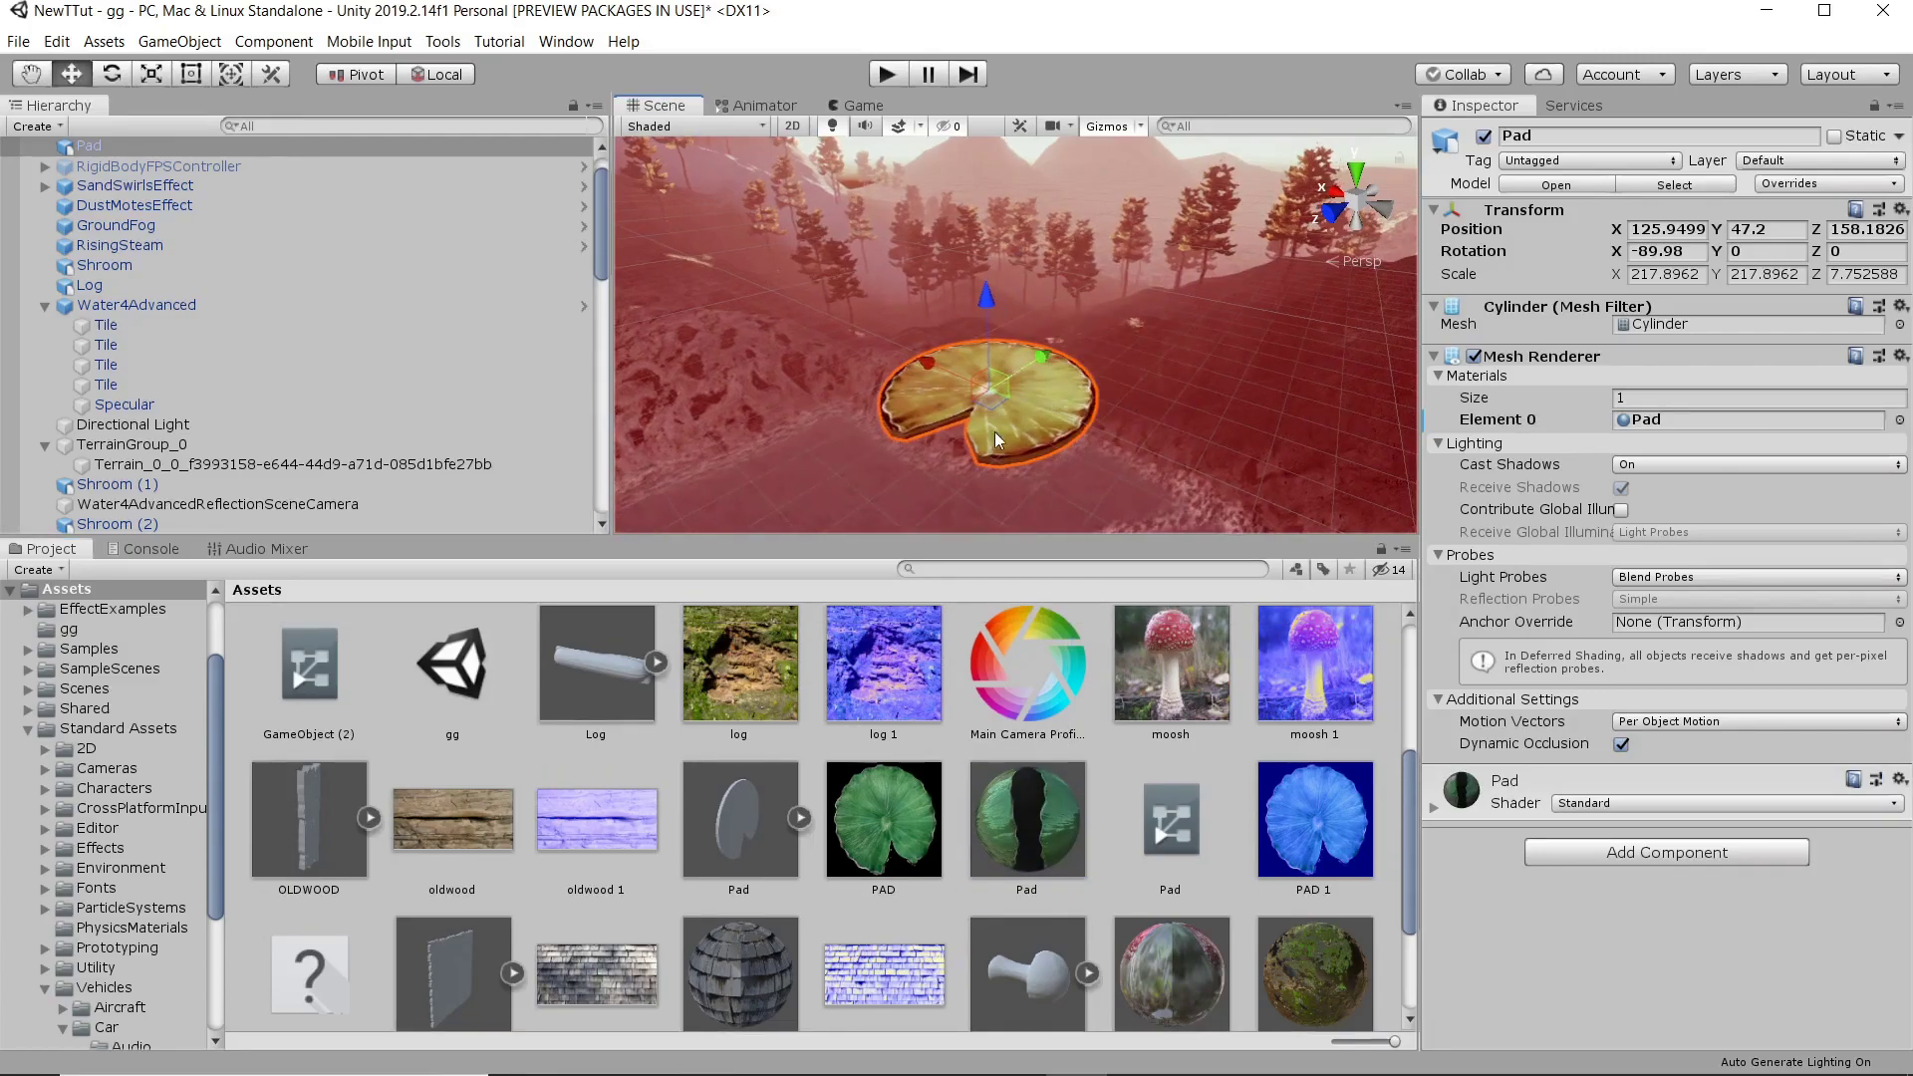
# Examine the textured pad up close together with the Pad material's albedo, metallic and normal maps.
pyautogui.scroll(2, 1019, 411)
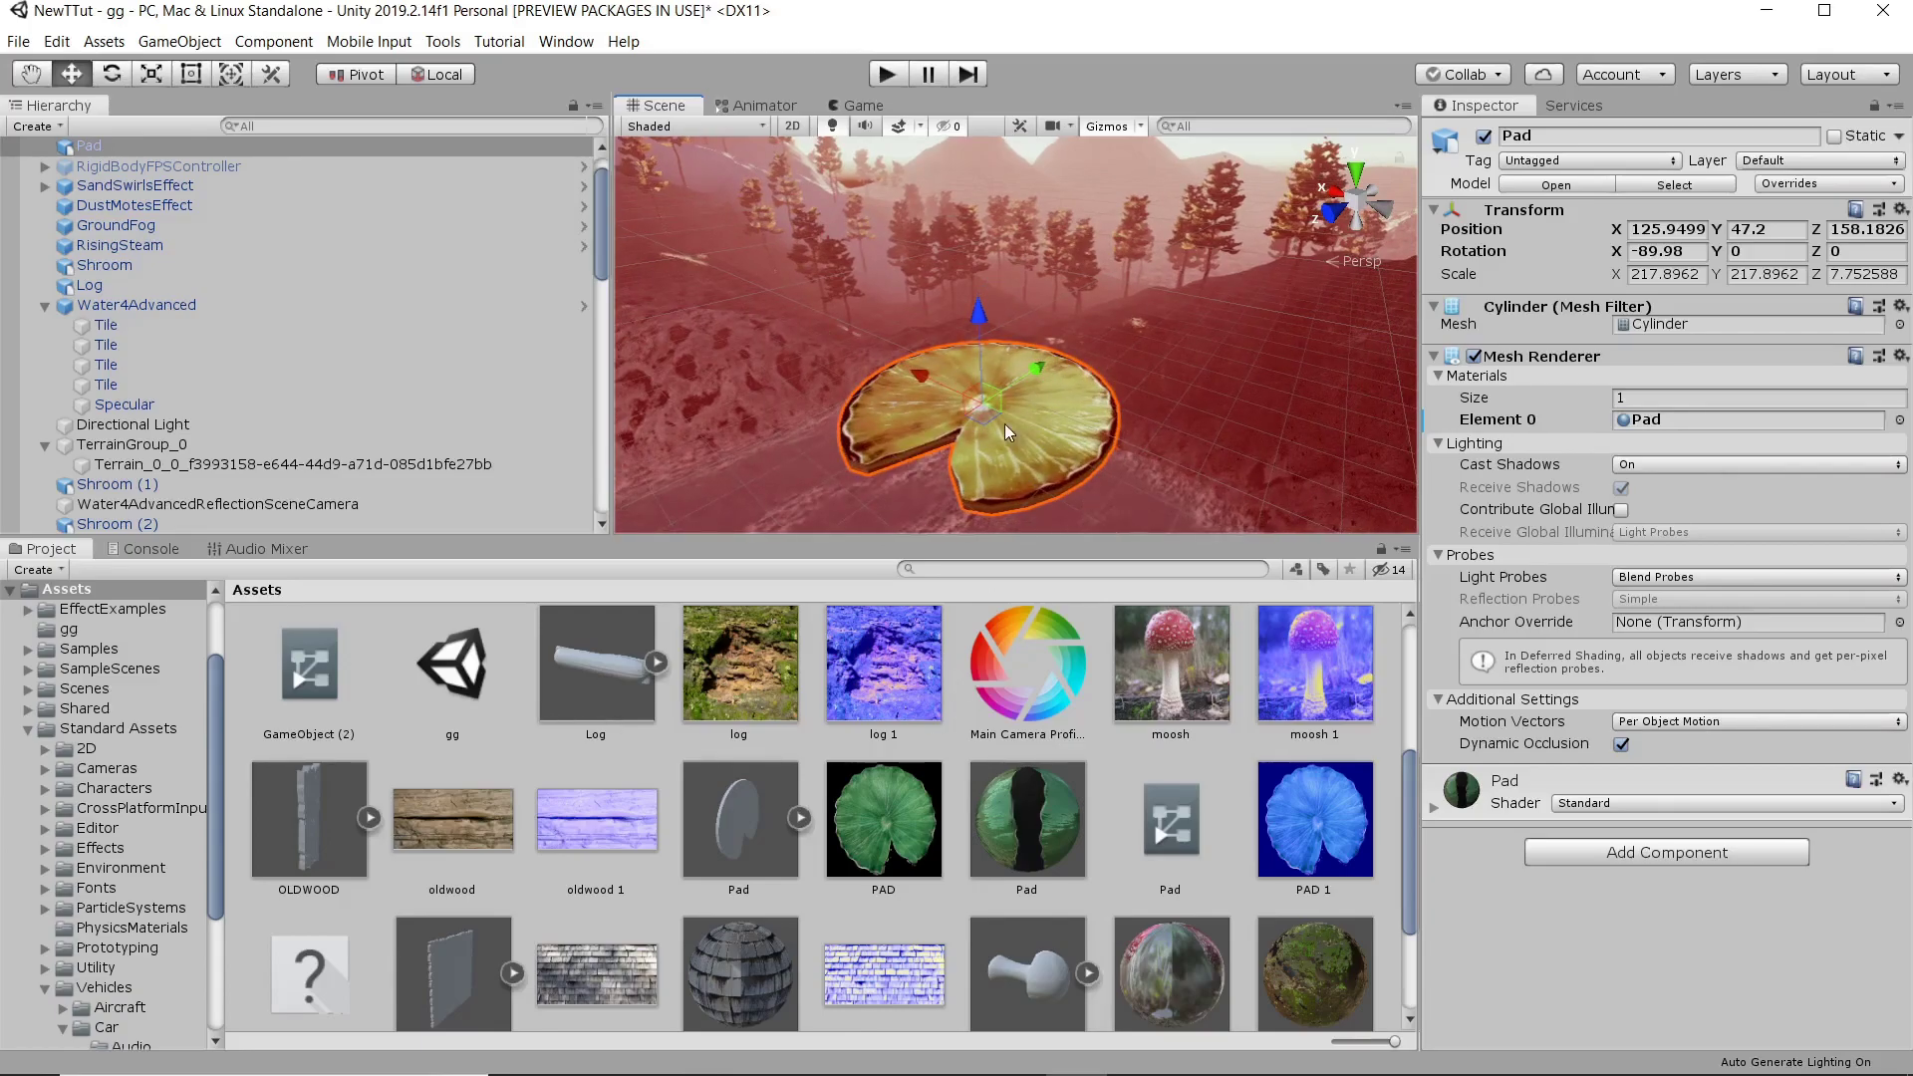
pyautogui.scroll(2, 1026, 479)
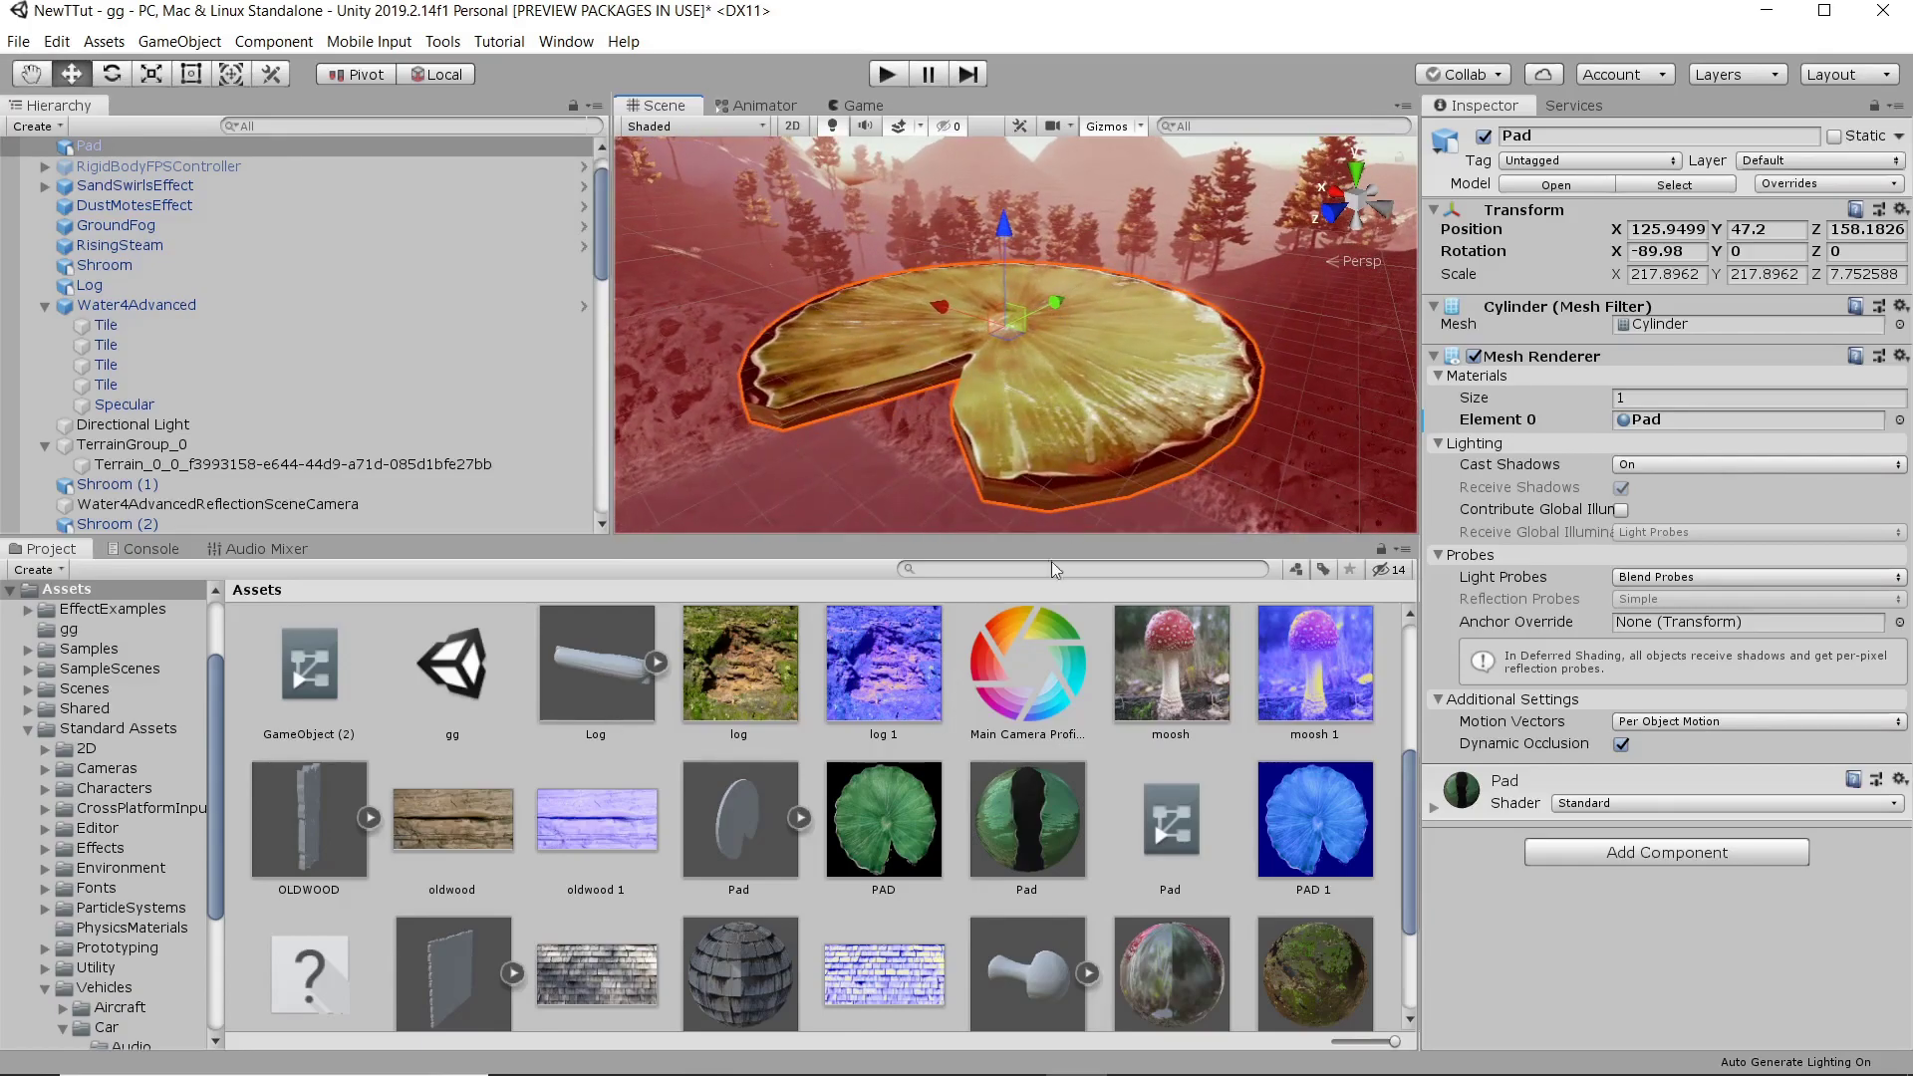
pyautogui.scroll(2, 1047, 321)
pyautogui.click(1018, 808)
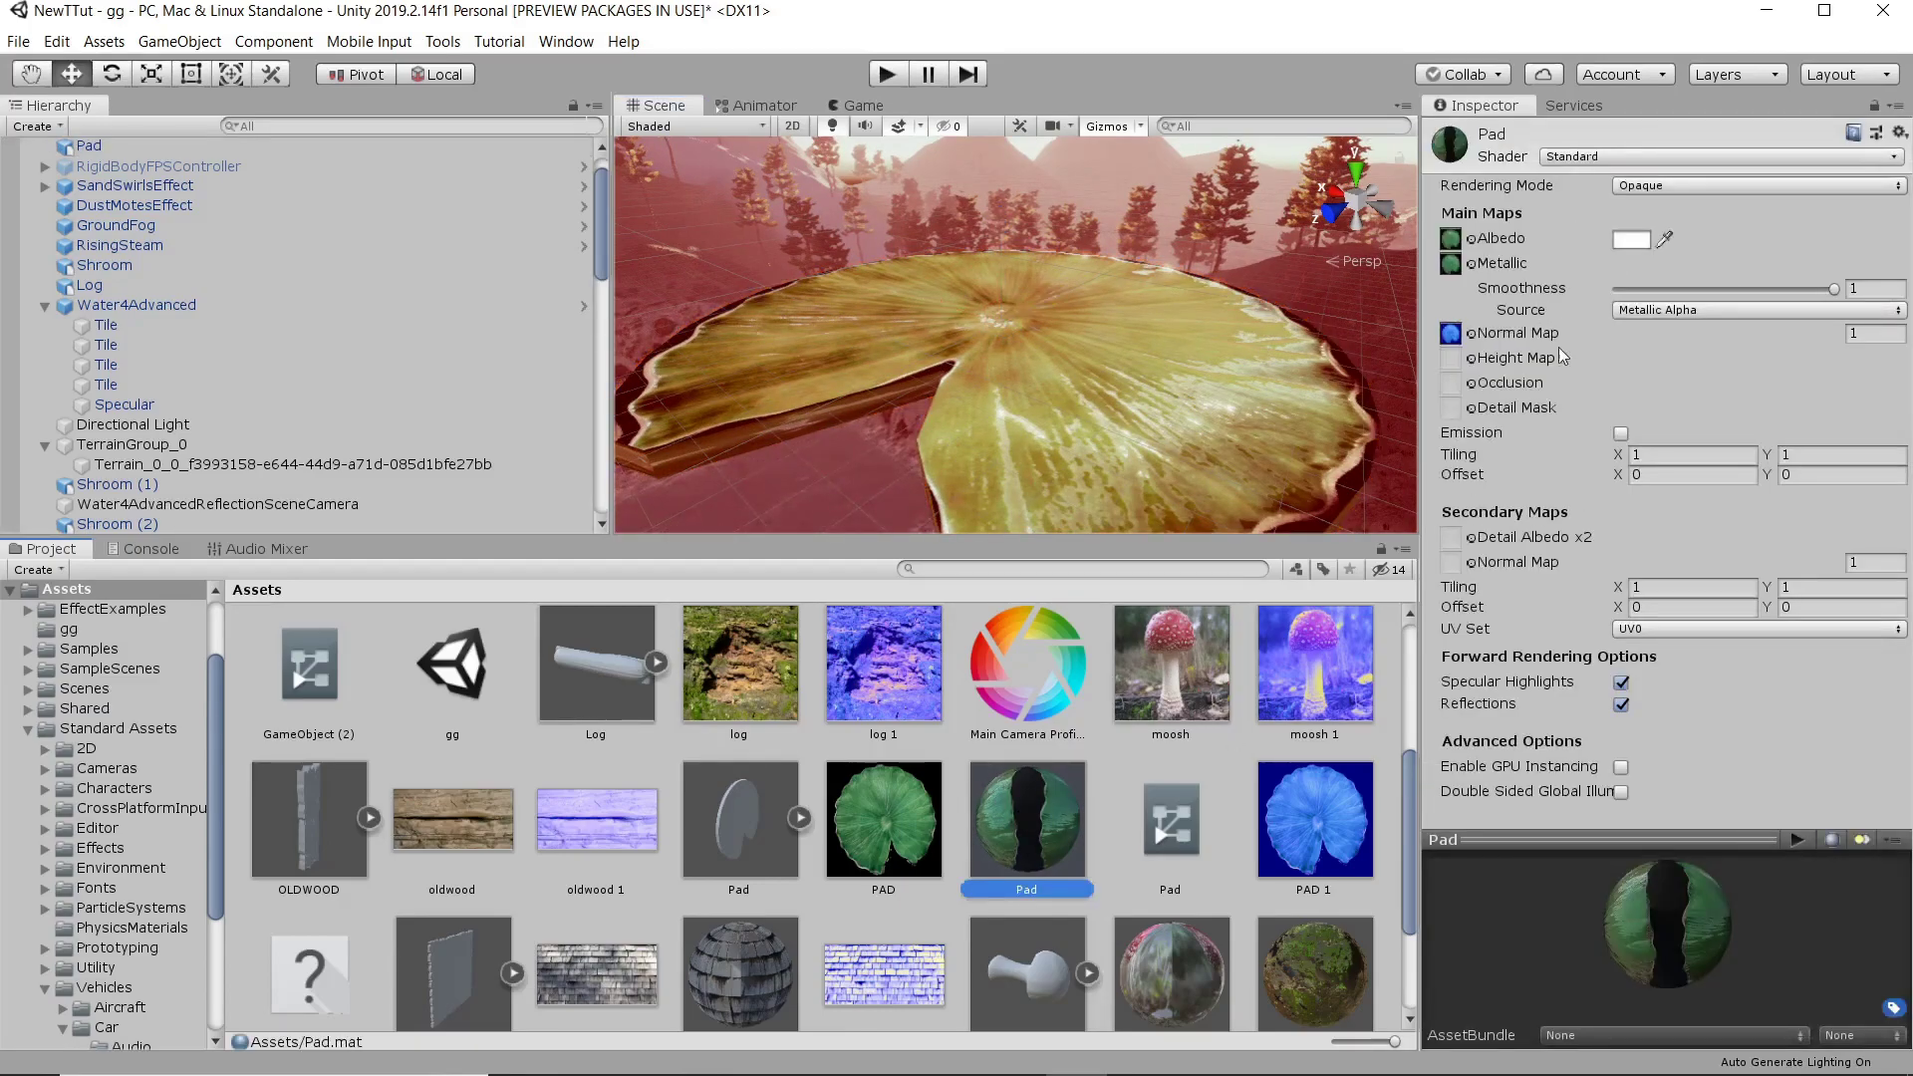
pyautogui.moveTo(907, 829); pyautogui.dragTo(1222, 567)
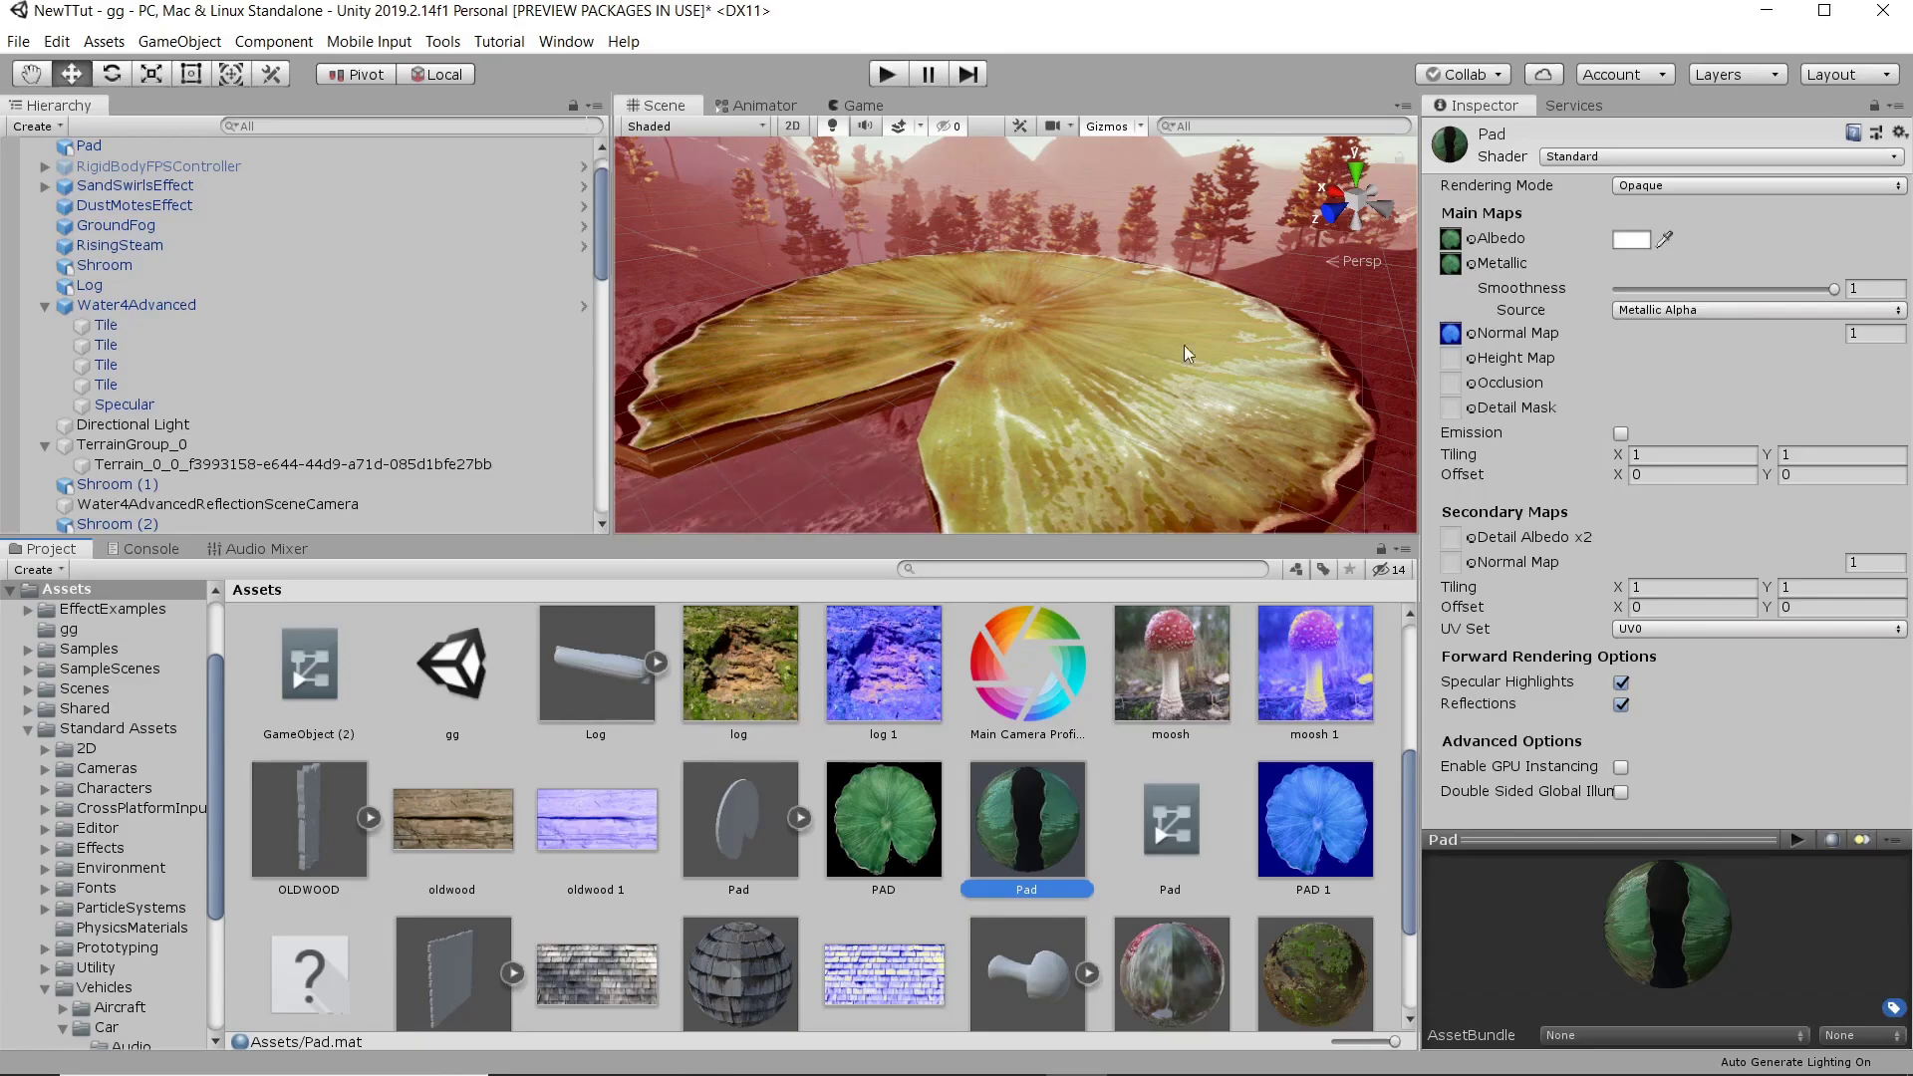
pyautogui.keyDown('alt'); pyautogui.moveTo(1236, 308); pyautogui.dragTo(1007, 385); pyautogui.keyUp('alt')
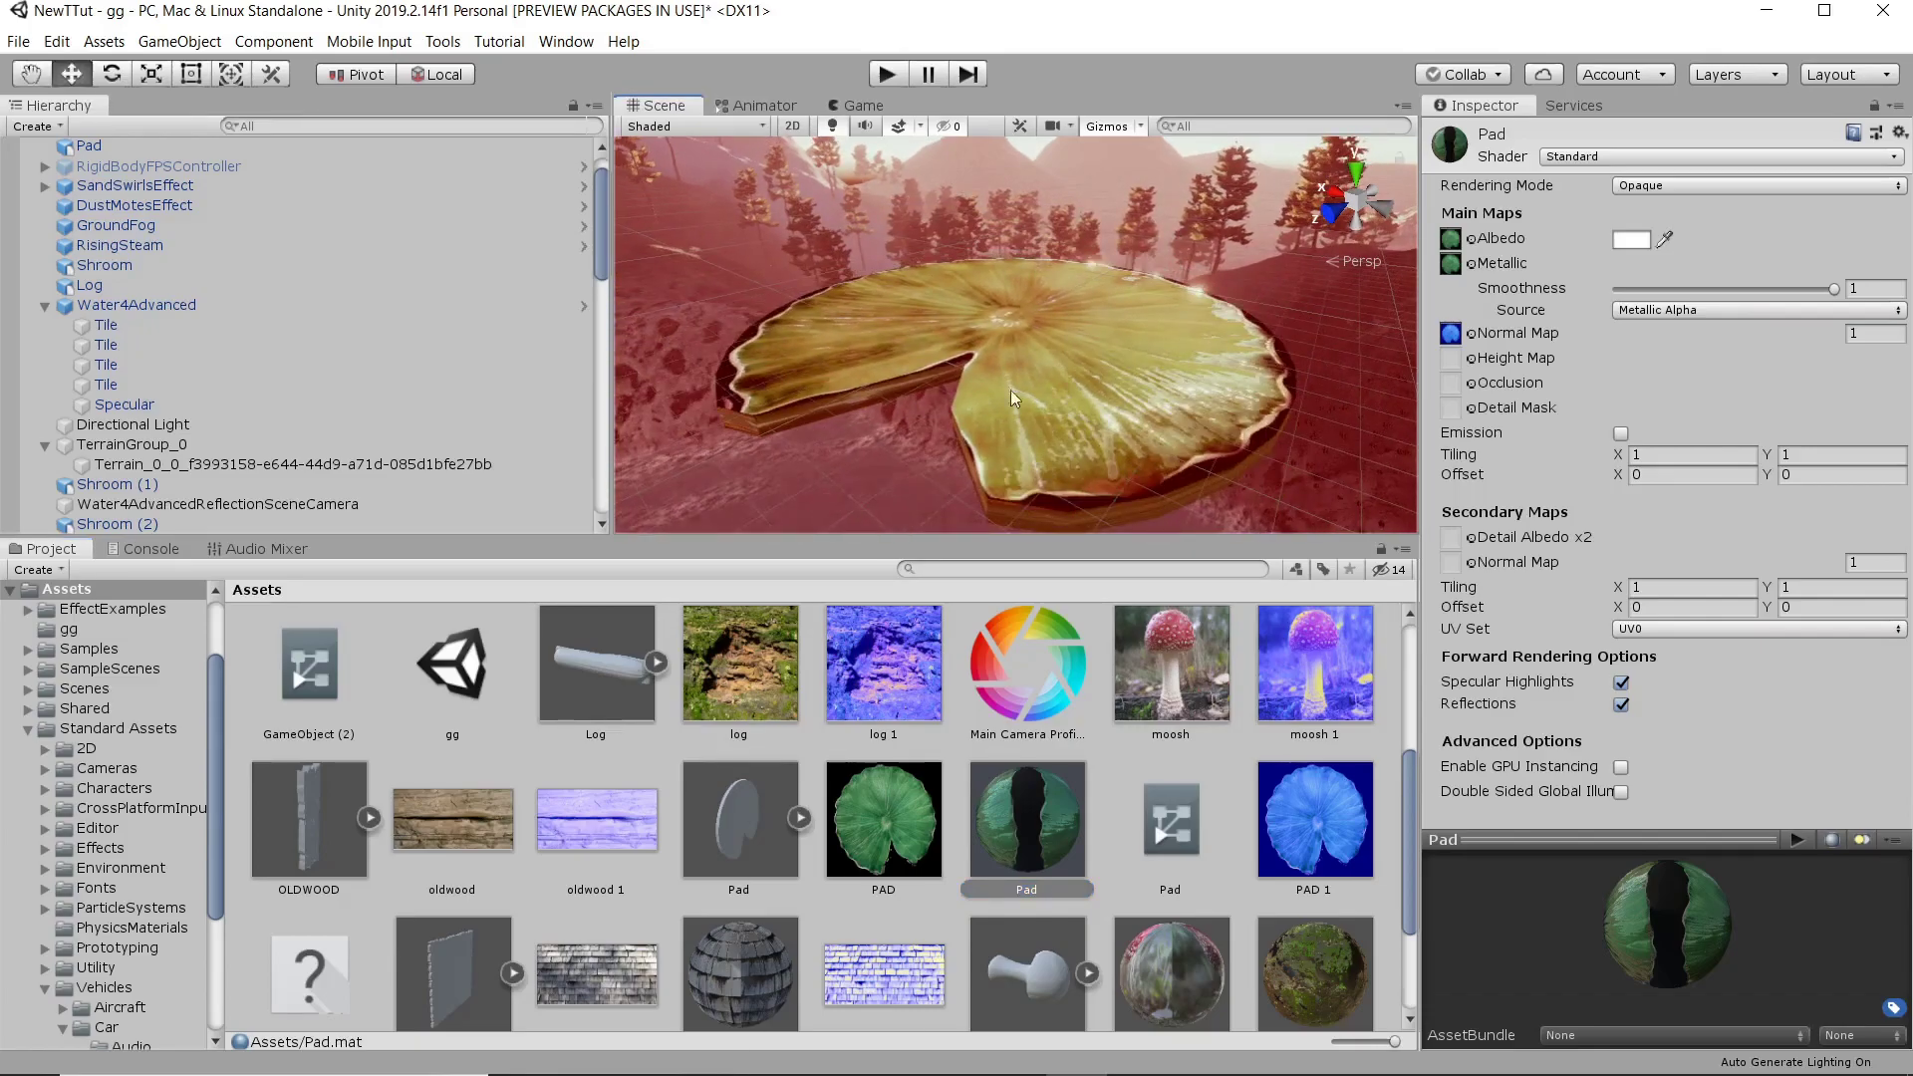
pyautogui.keyDown('alt'); pyautogui.moveTo(1157, 314); pyautogui.dragTo(1061, 313, button='right'); pyautogui.keyUp('alt')
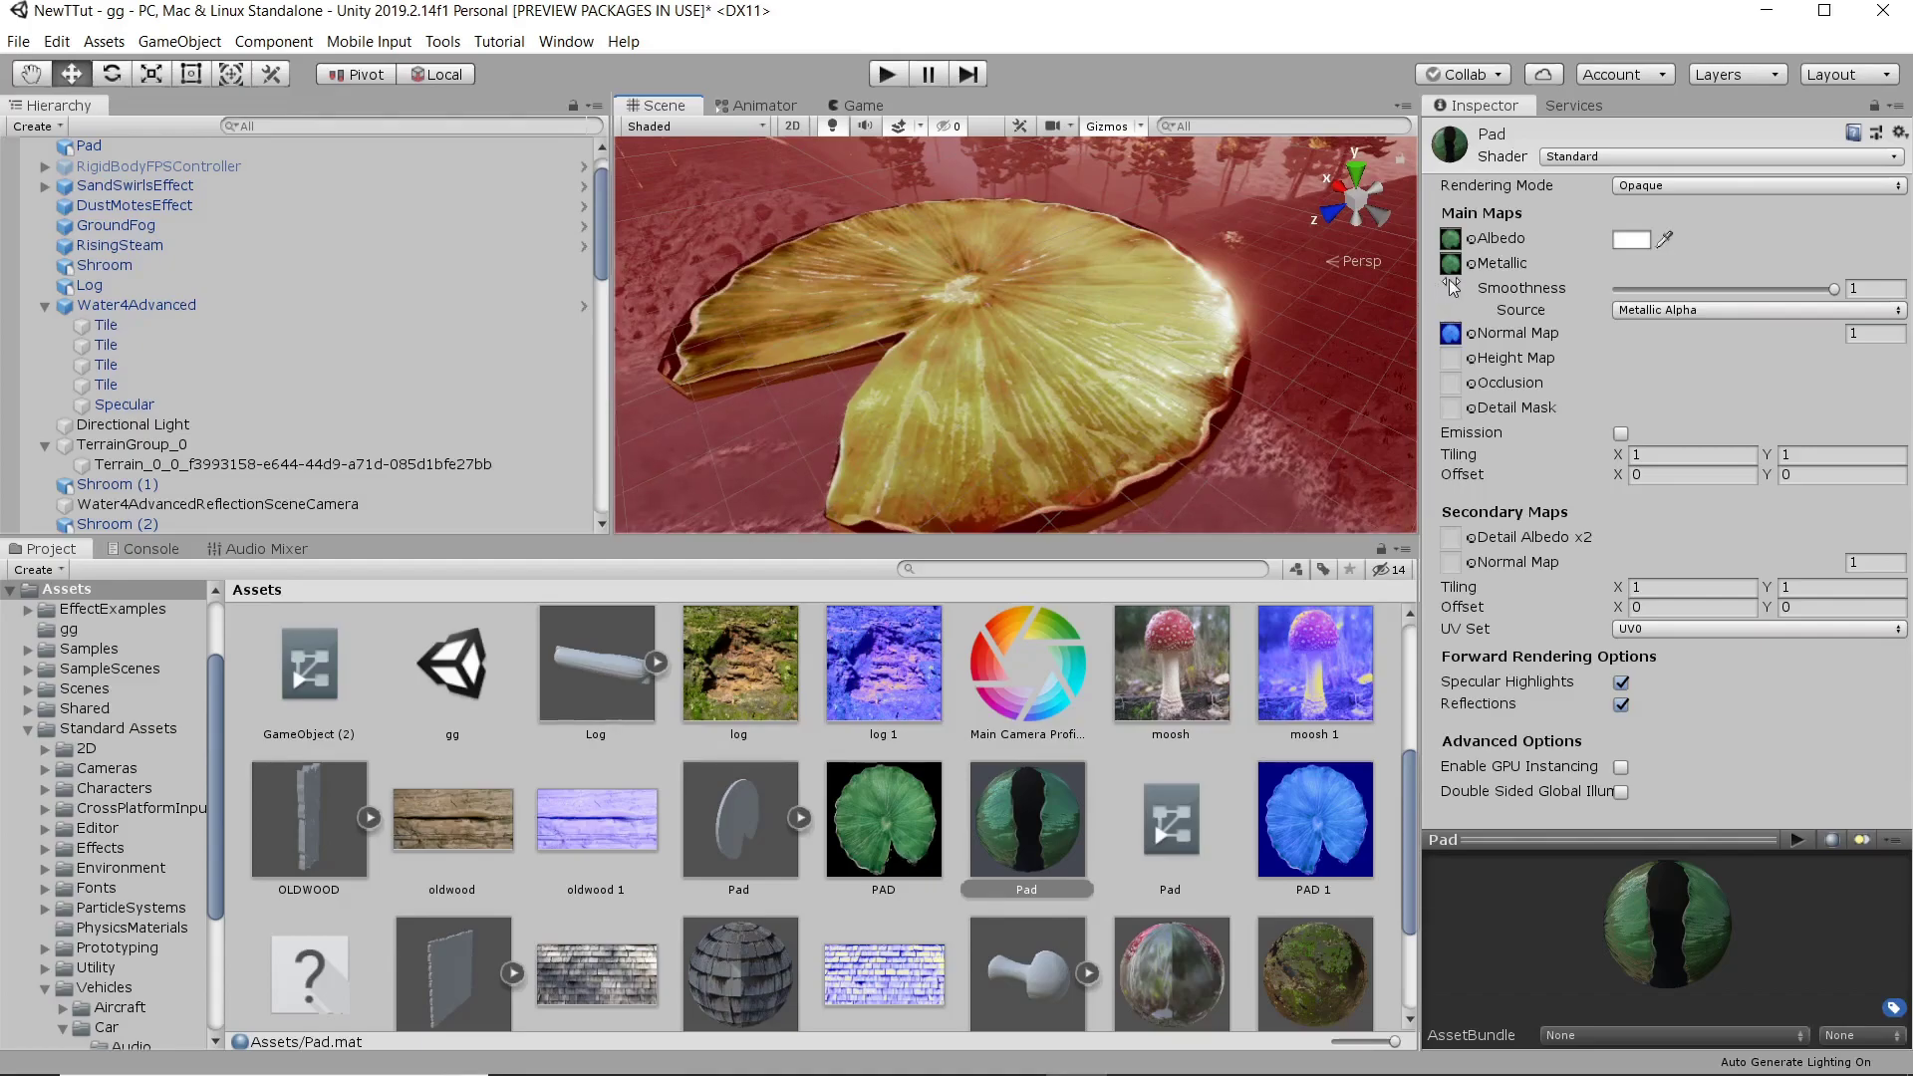
# Review the Pad material's smoothness setting and the import settings of the PAD and PAD 1 textures.
pyautogui.click(1835, 291)
pyautogui.moveTo(1835, 291)
pyautogui.mouseDown()
pyautogui.moveTo(1624, 319)
pyautogui.moveTo(1836, 313)
pyautogui.mouseUp()
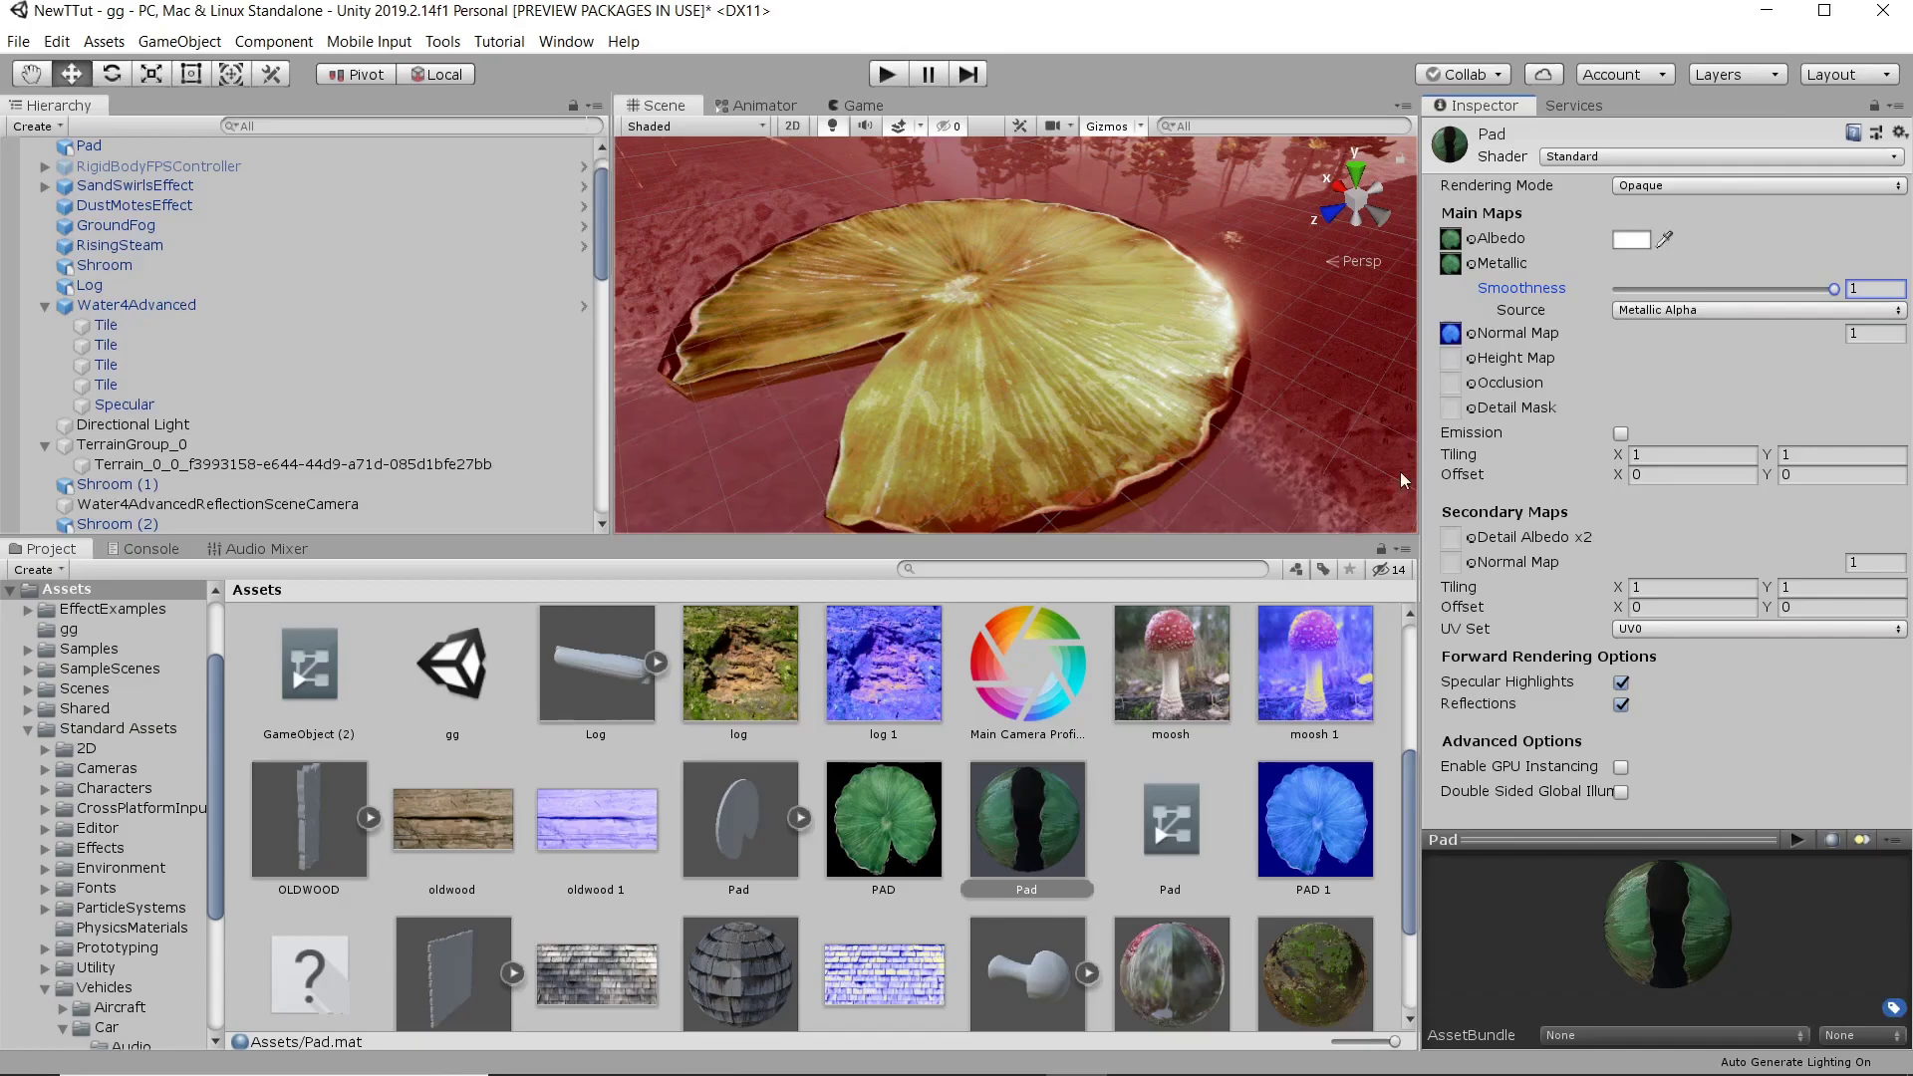
pyautogui.click(869, 804)
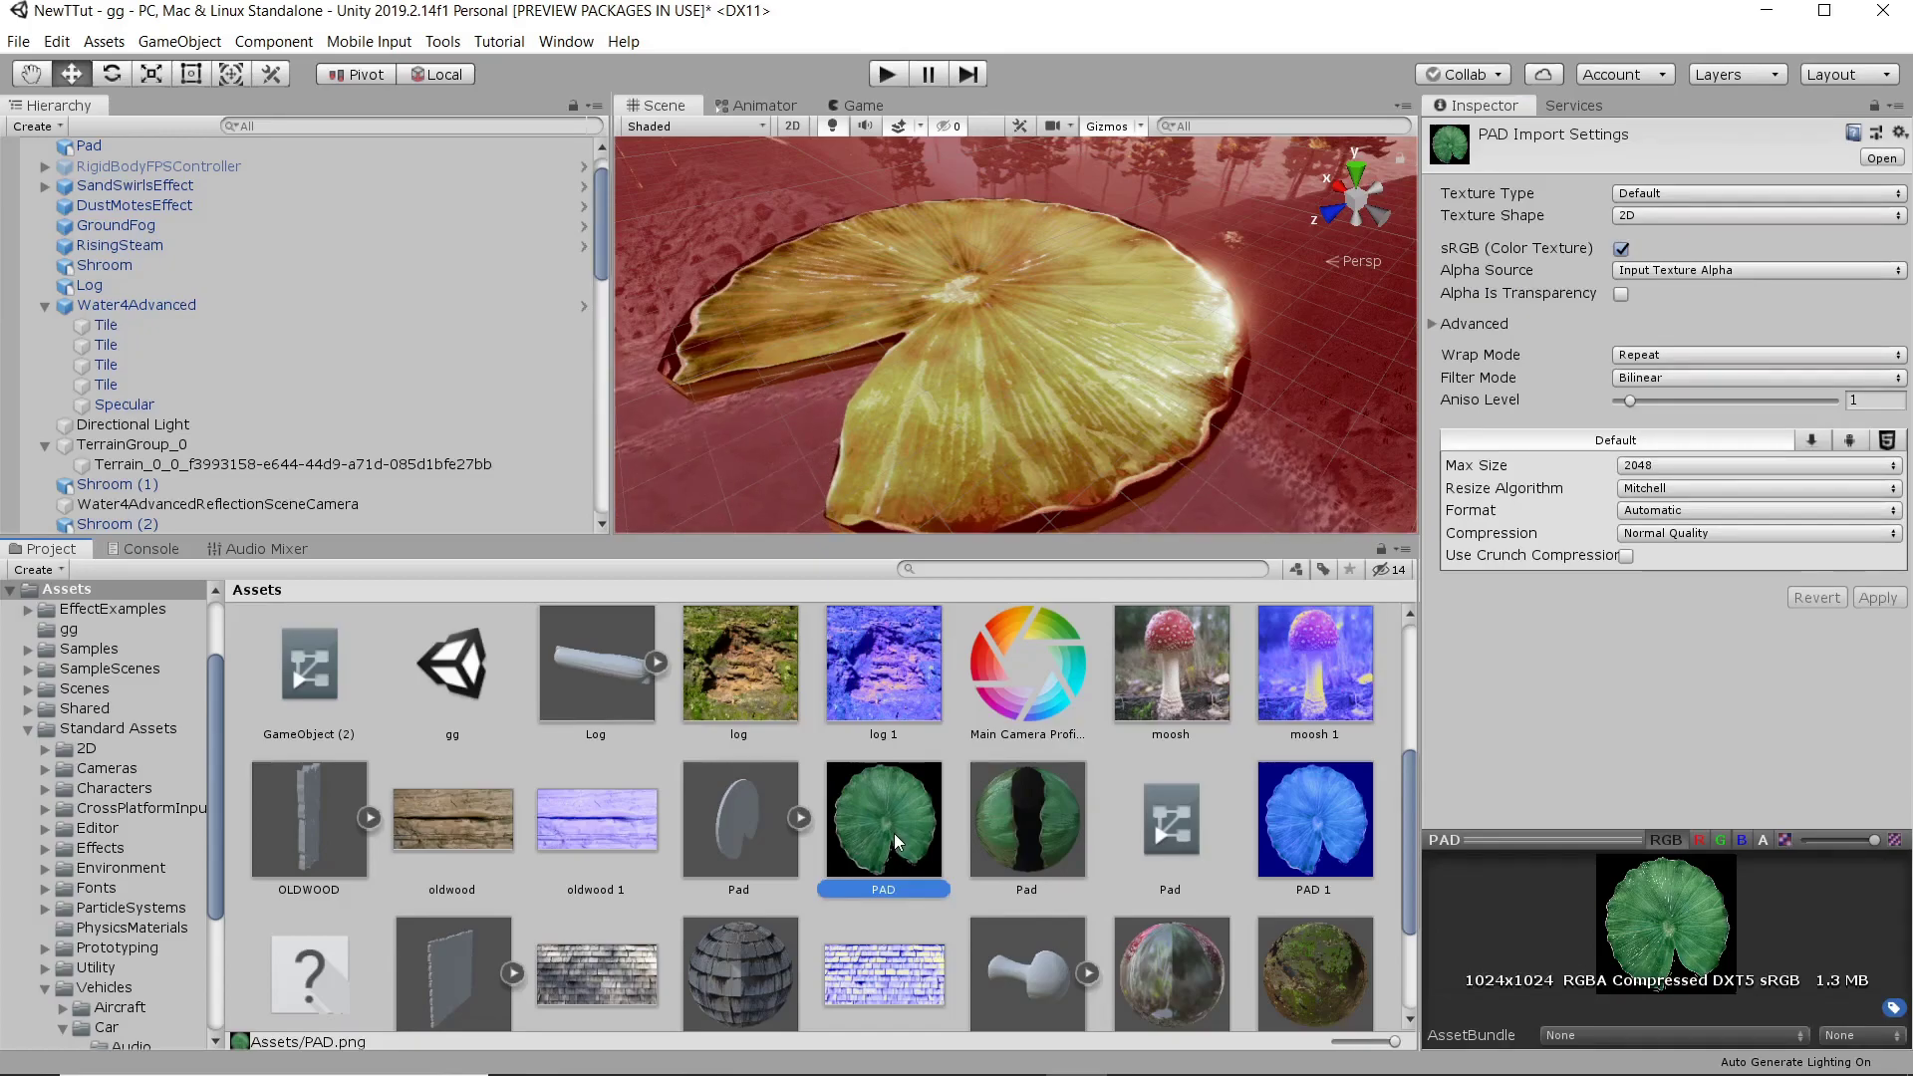
pyautogui.click(1307, 809)
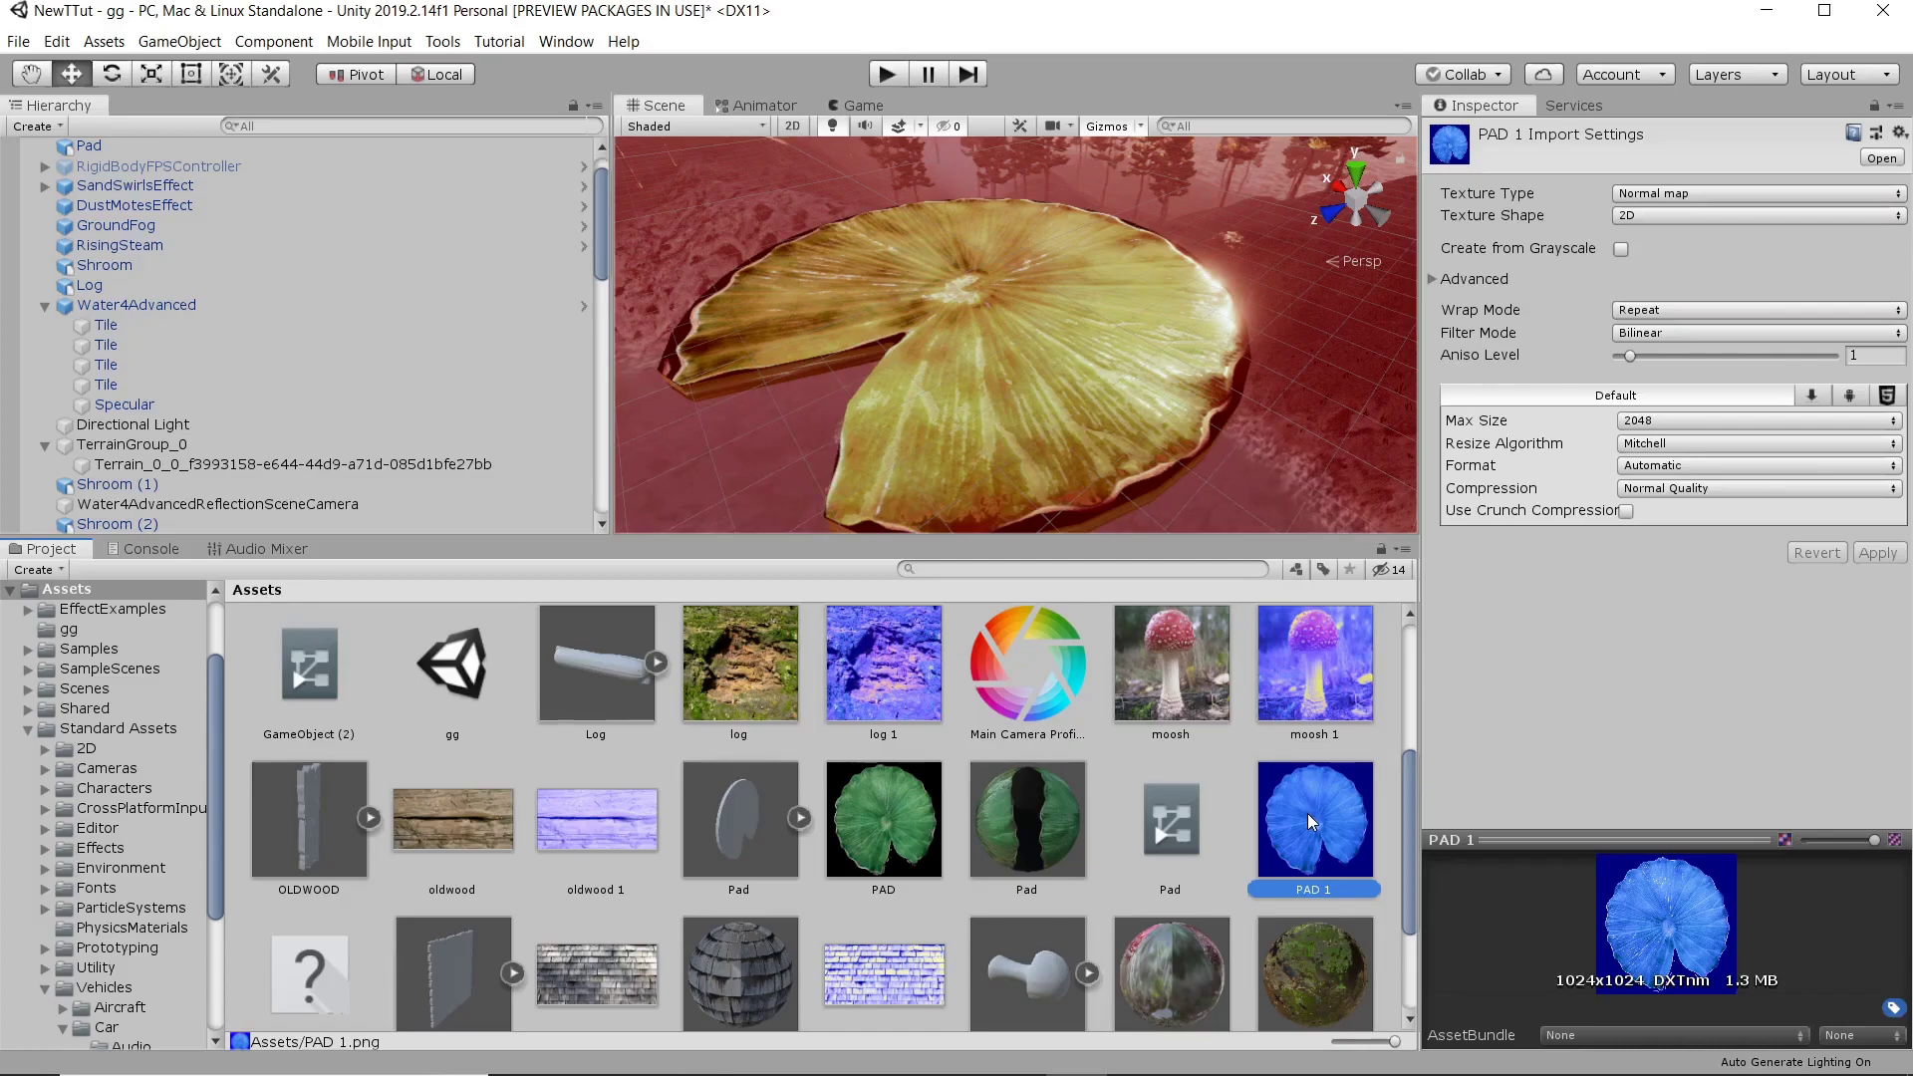
pyautogui.click(1027, 830)
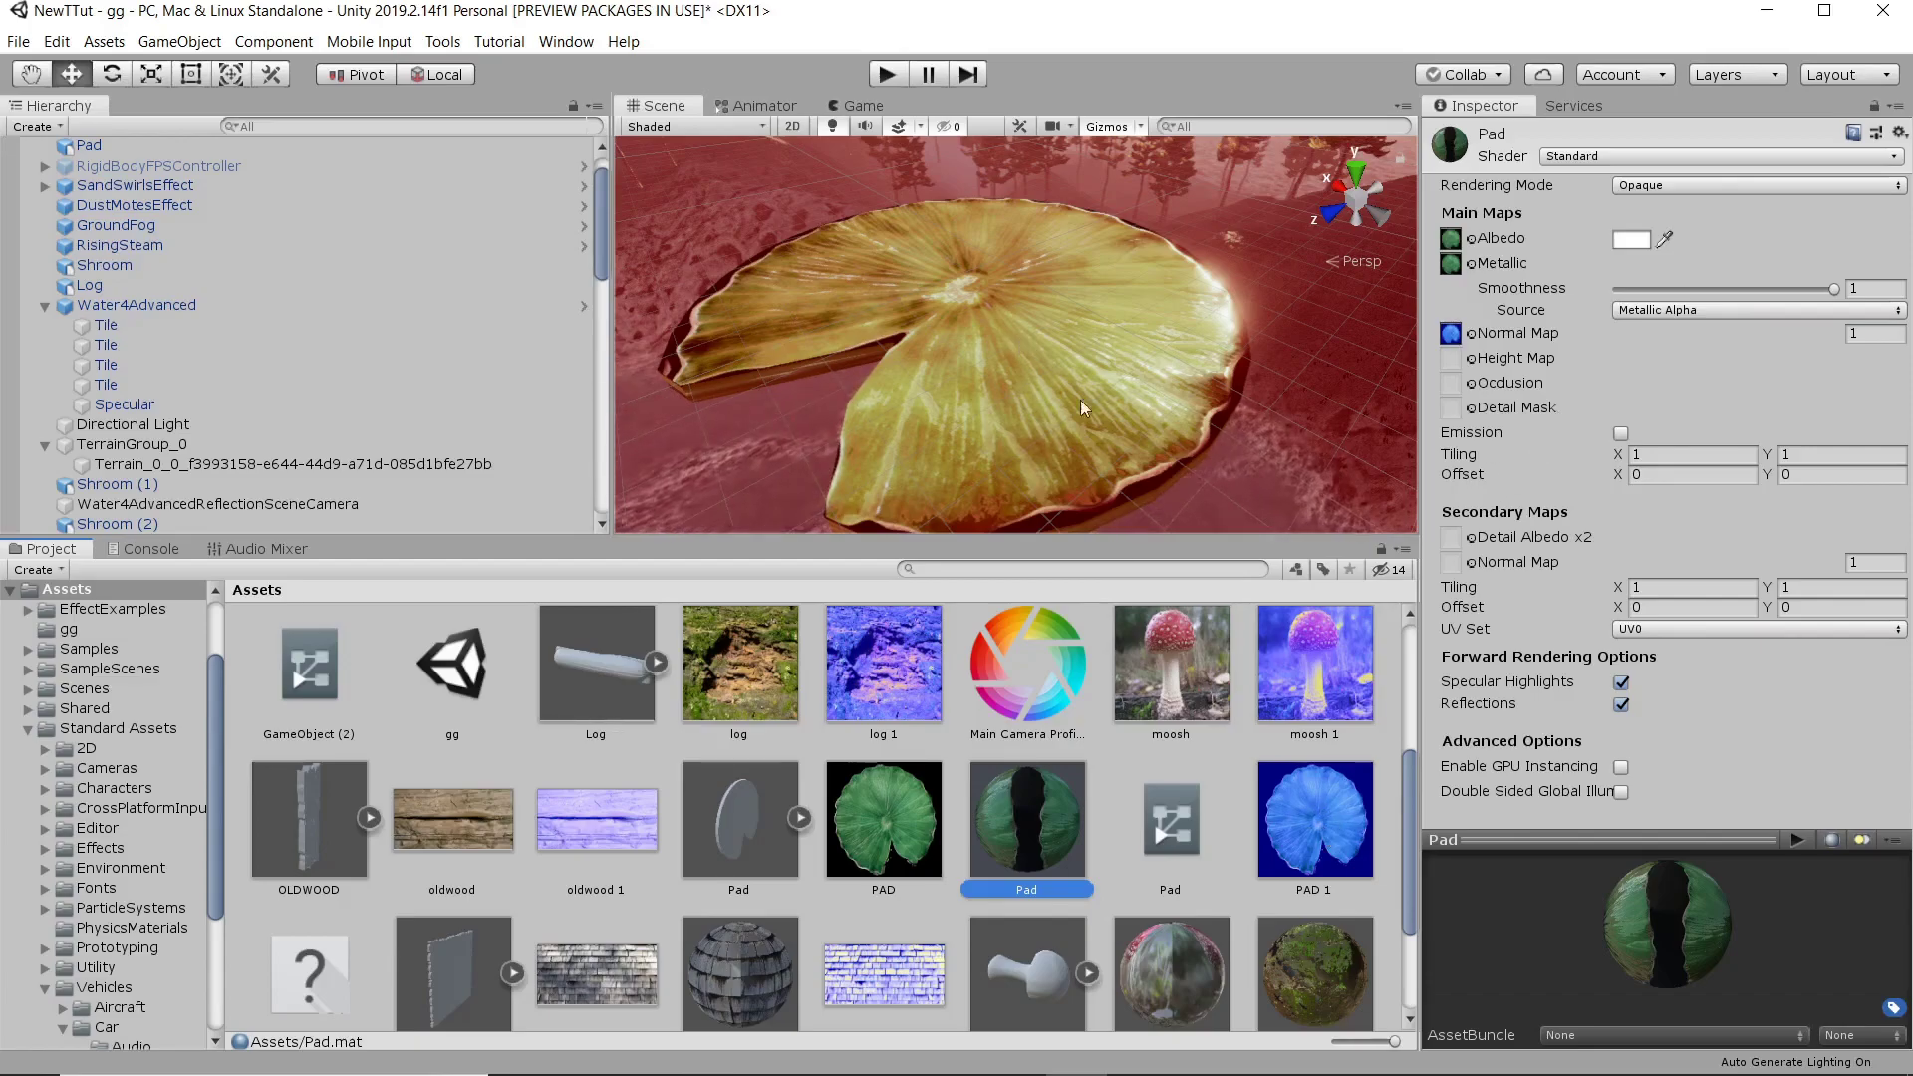
# Inspect the textured lily pad's surface and edges in the scene from several angles and distances.
pyautogui.scroll(5, 1038, 373)
pyautogui.scroll(-8, 1040, 374)
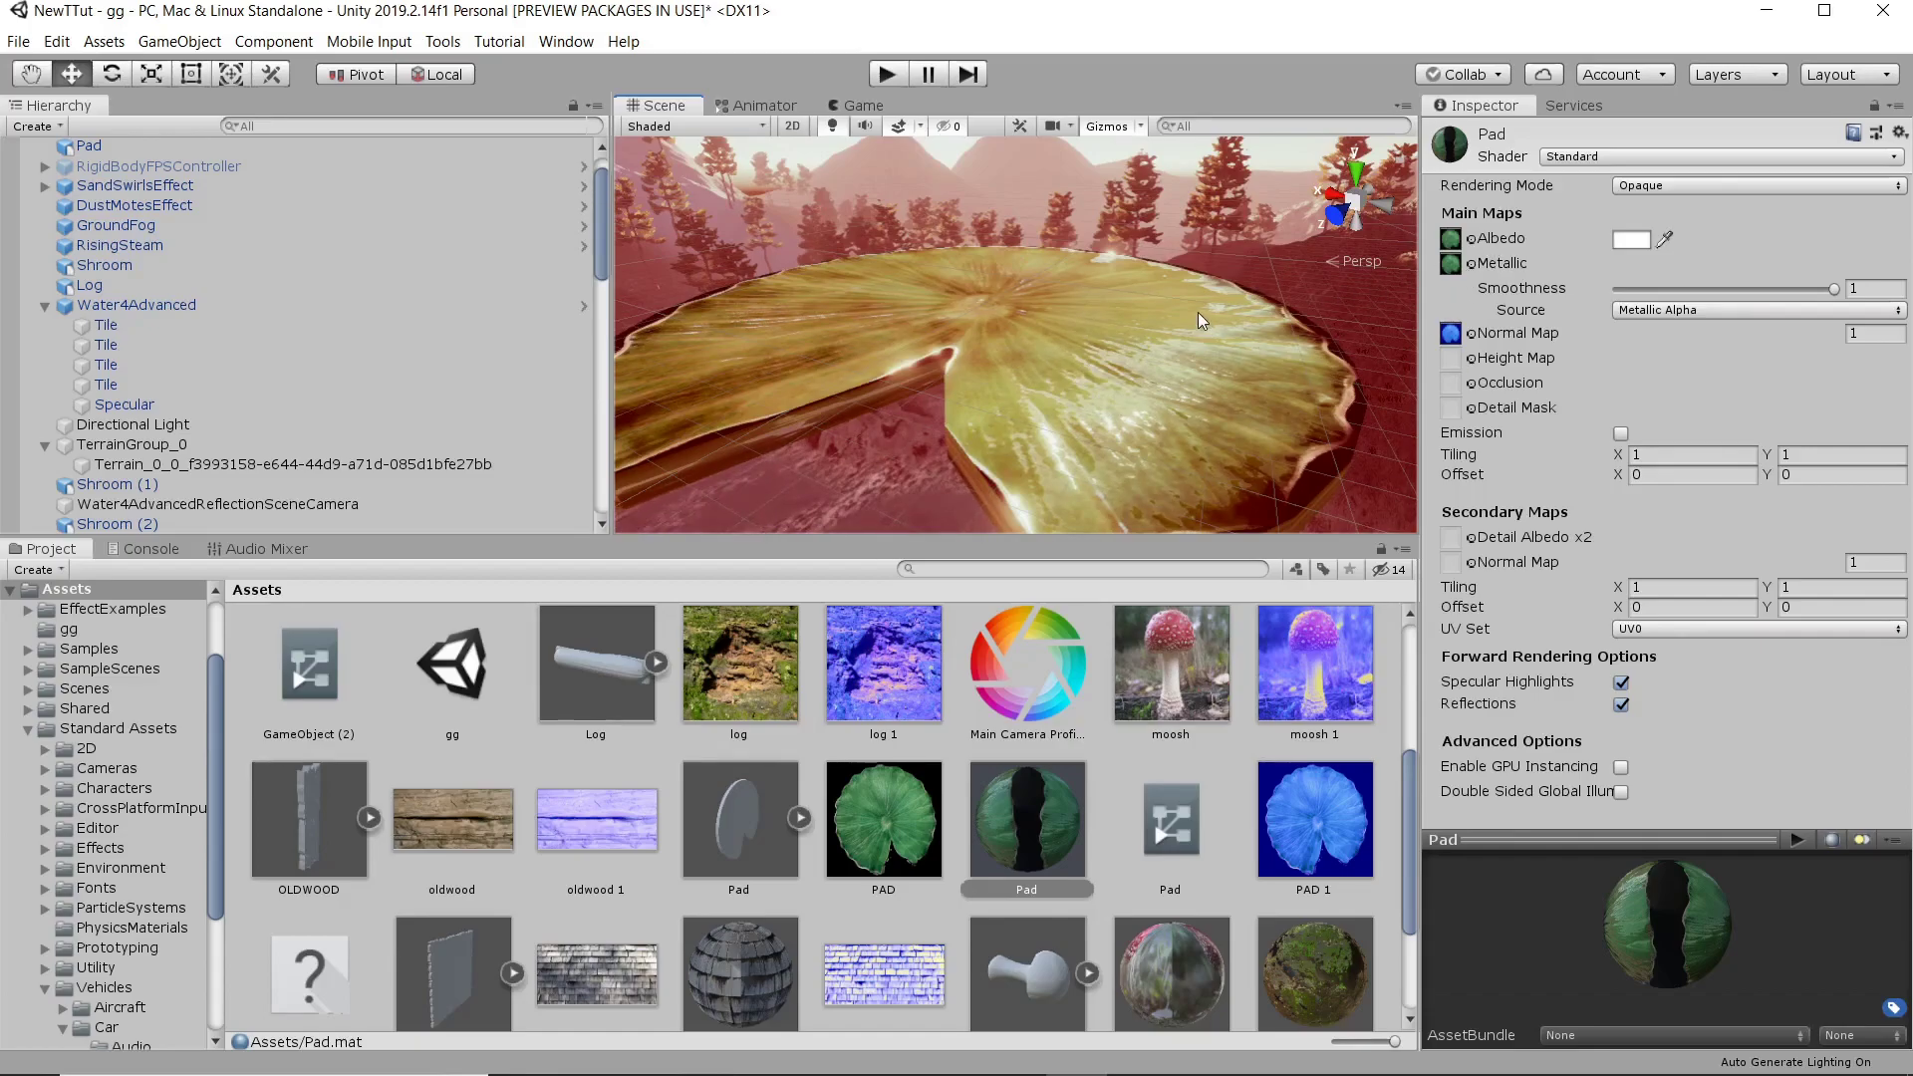
pyautogui.scroll(-2, 1186, 315)
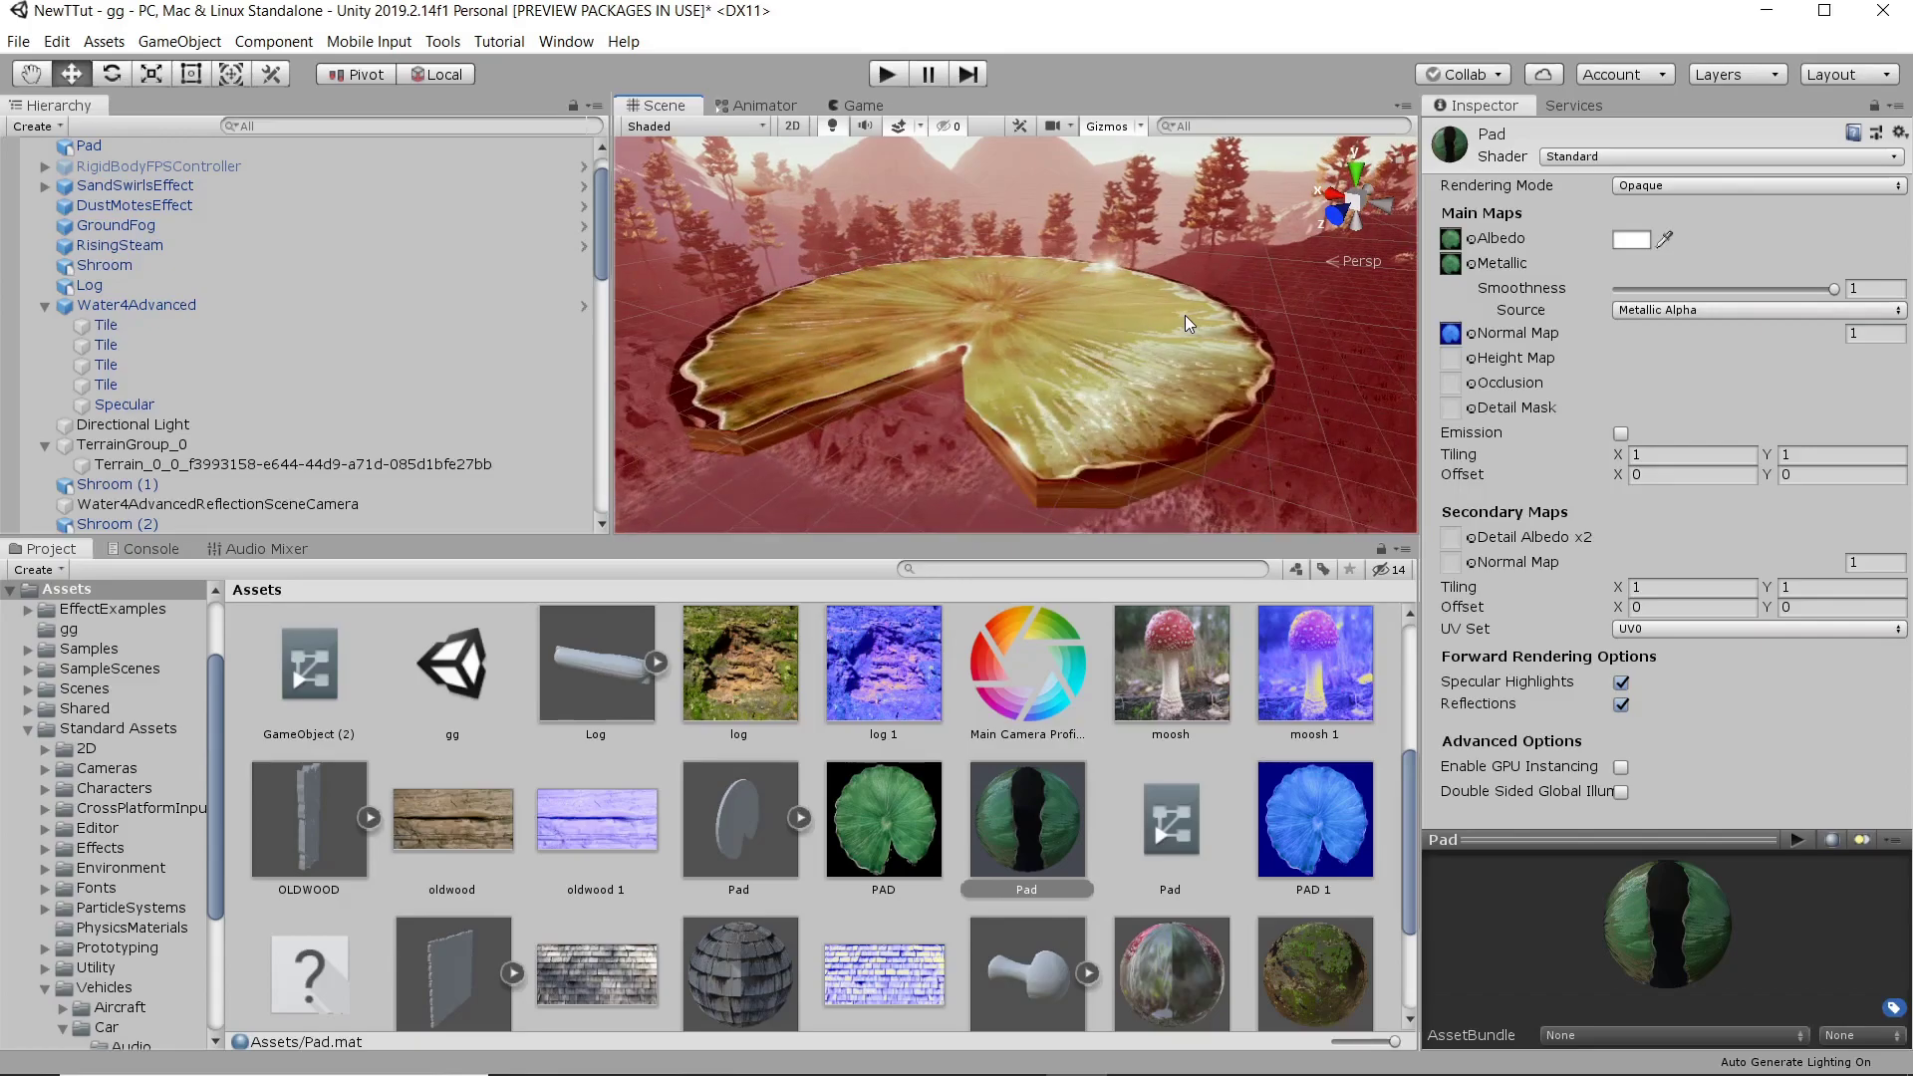
pyautogui.scroll(3, 1236, 295)
pyautogui.keyDown('alt'); pyautogui.moveTo(1221, 311); pyautogui.dragTo(1154, 352); pyautogui.keyUp('alt')
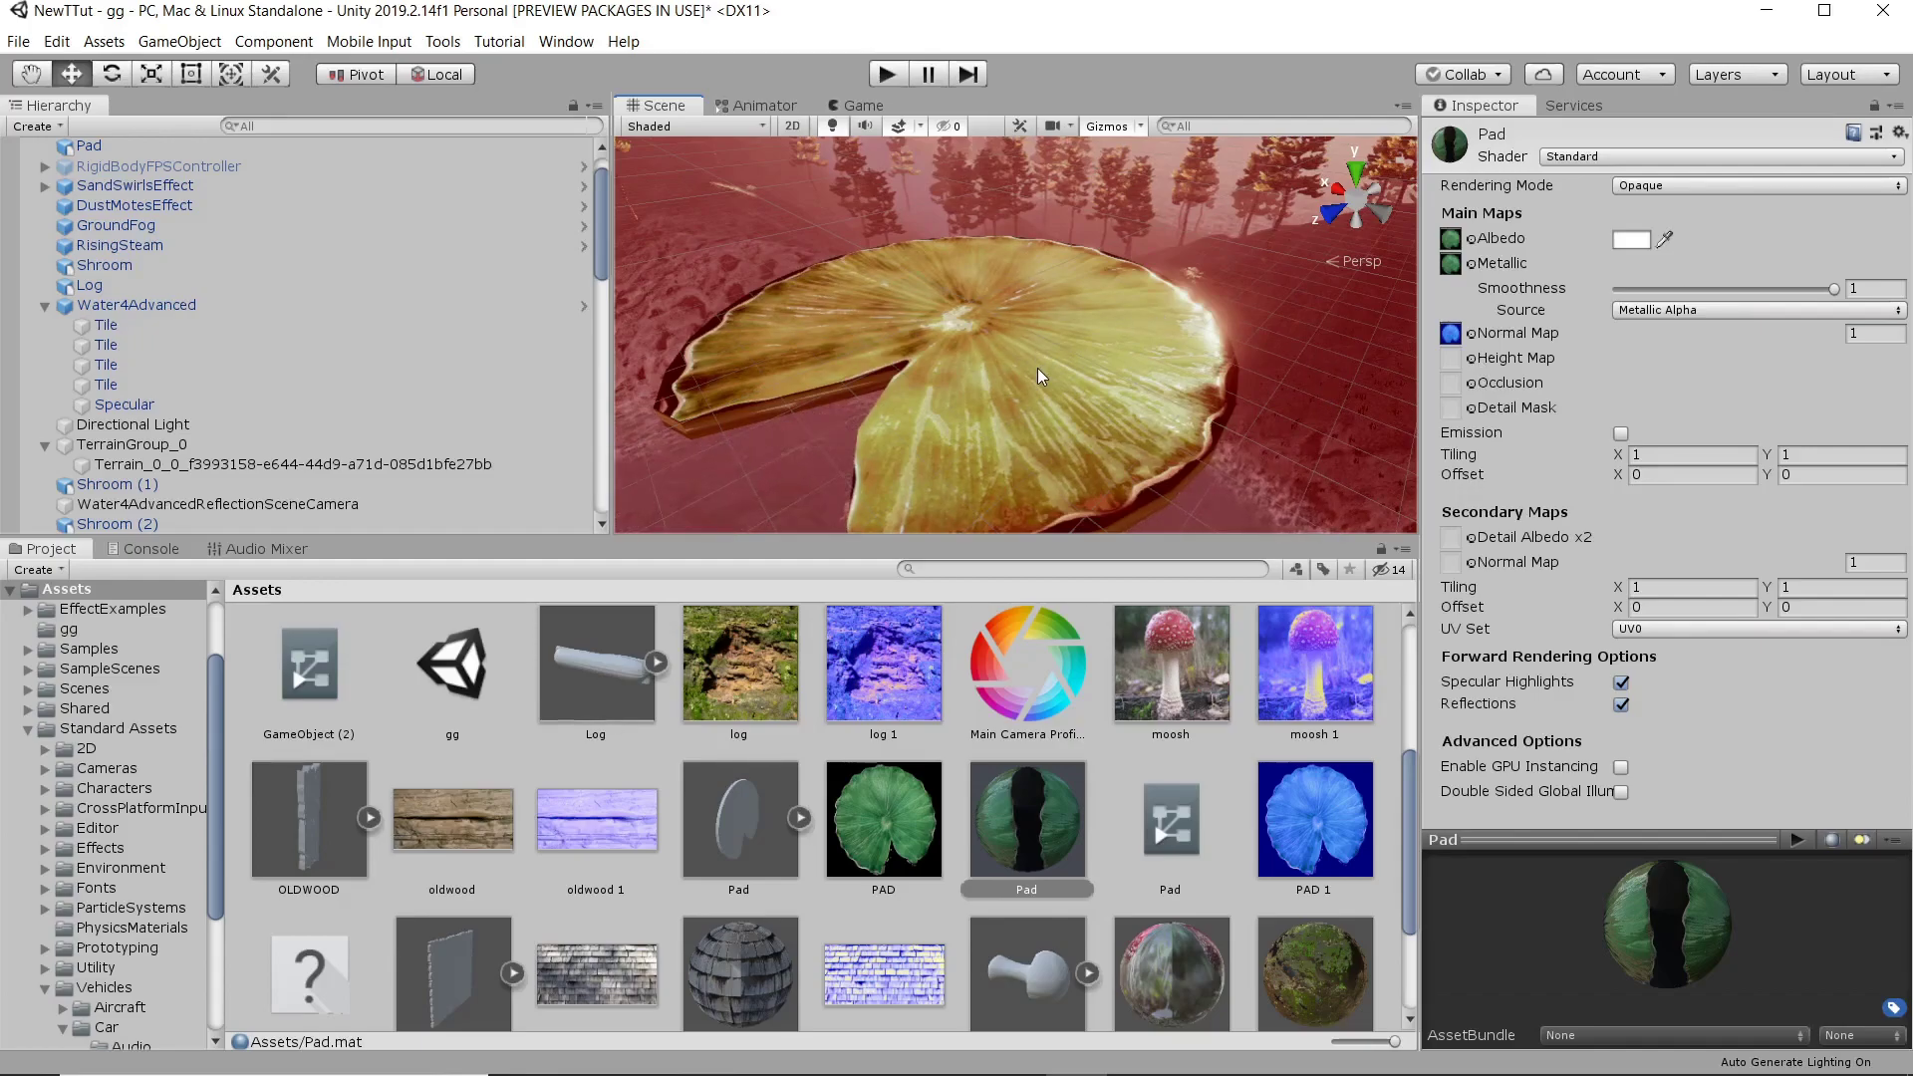
pyautogui.scroll(-3, 1037, 367)
pyautogui.moveTo(1025, 391); pyautogui.dragTo(1072, 417, button='middle')
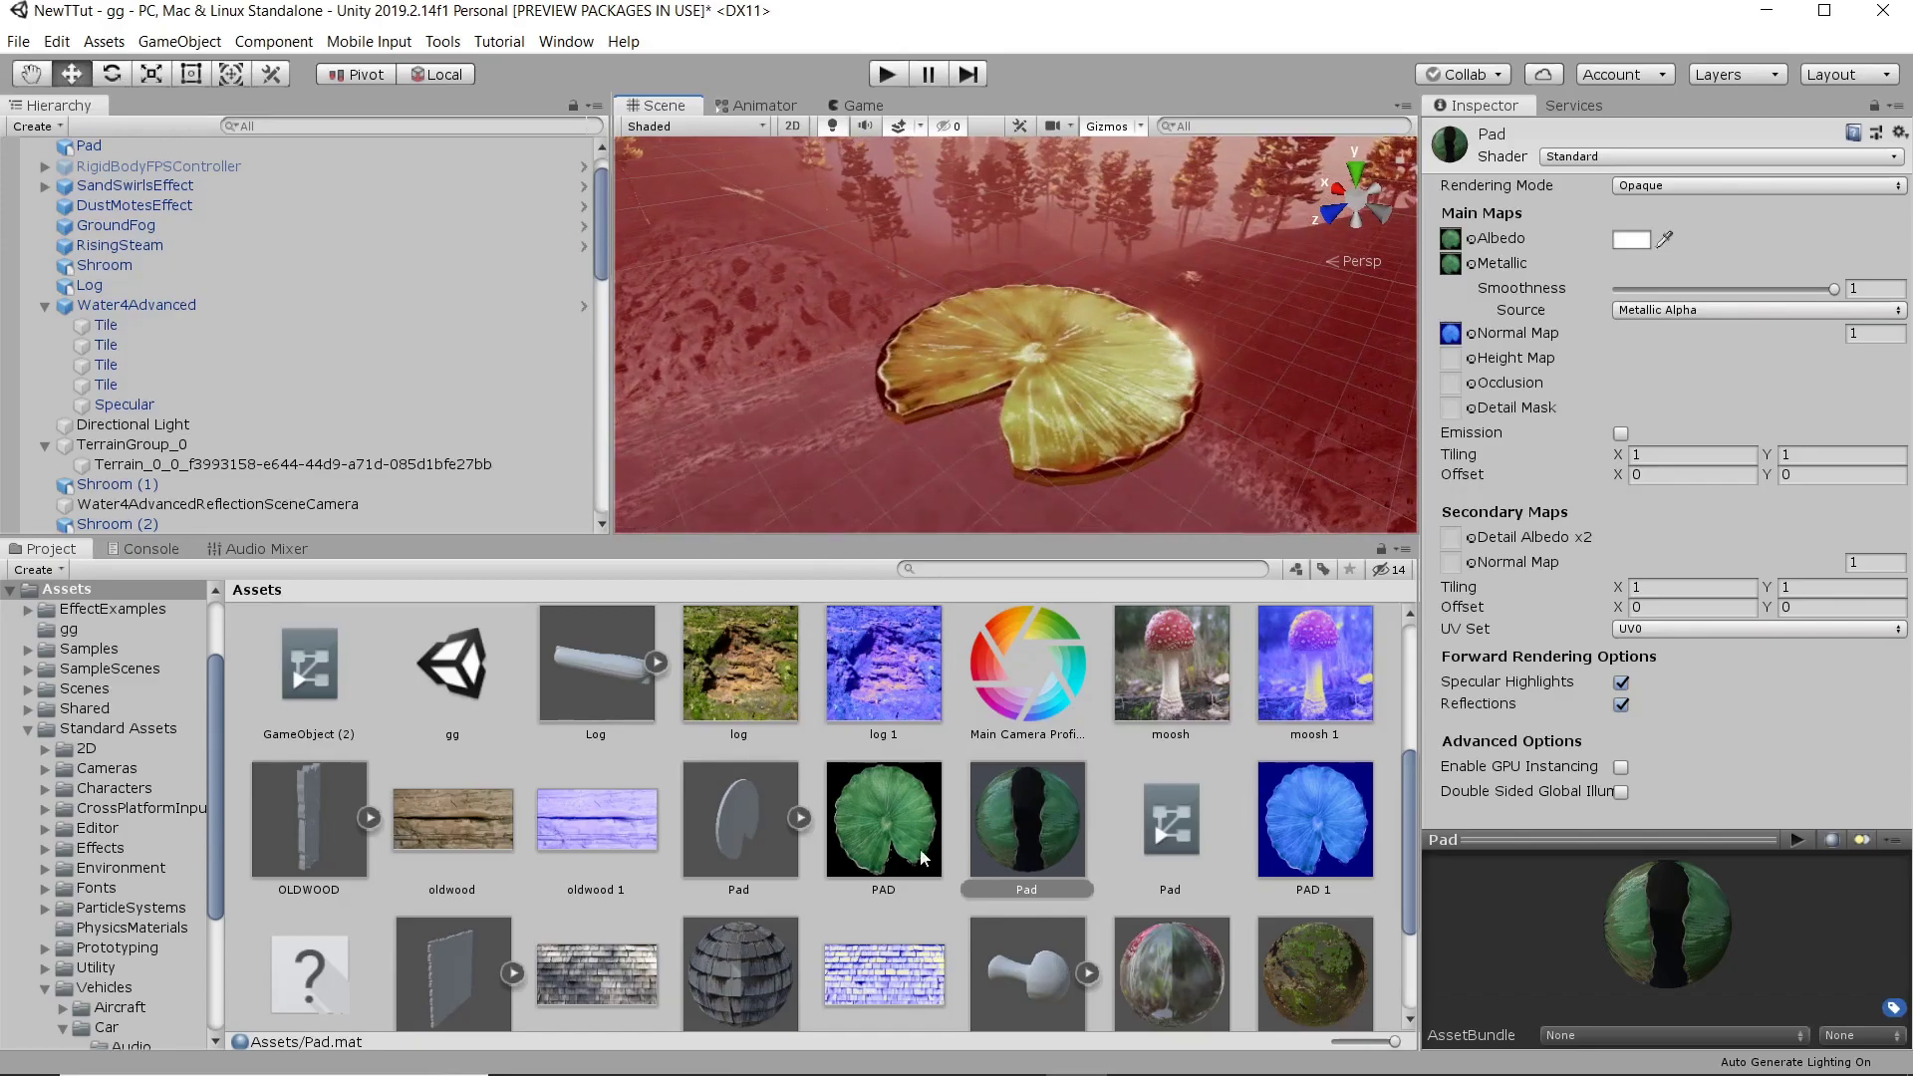
# Select the new pad in the scene and create an animation clip named test for it.
pyautogui.click(1091, 409)
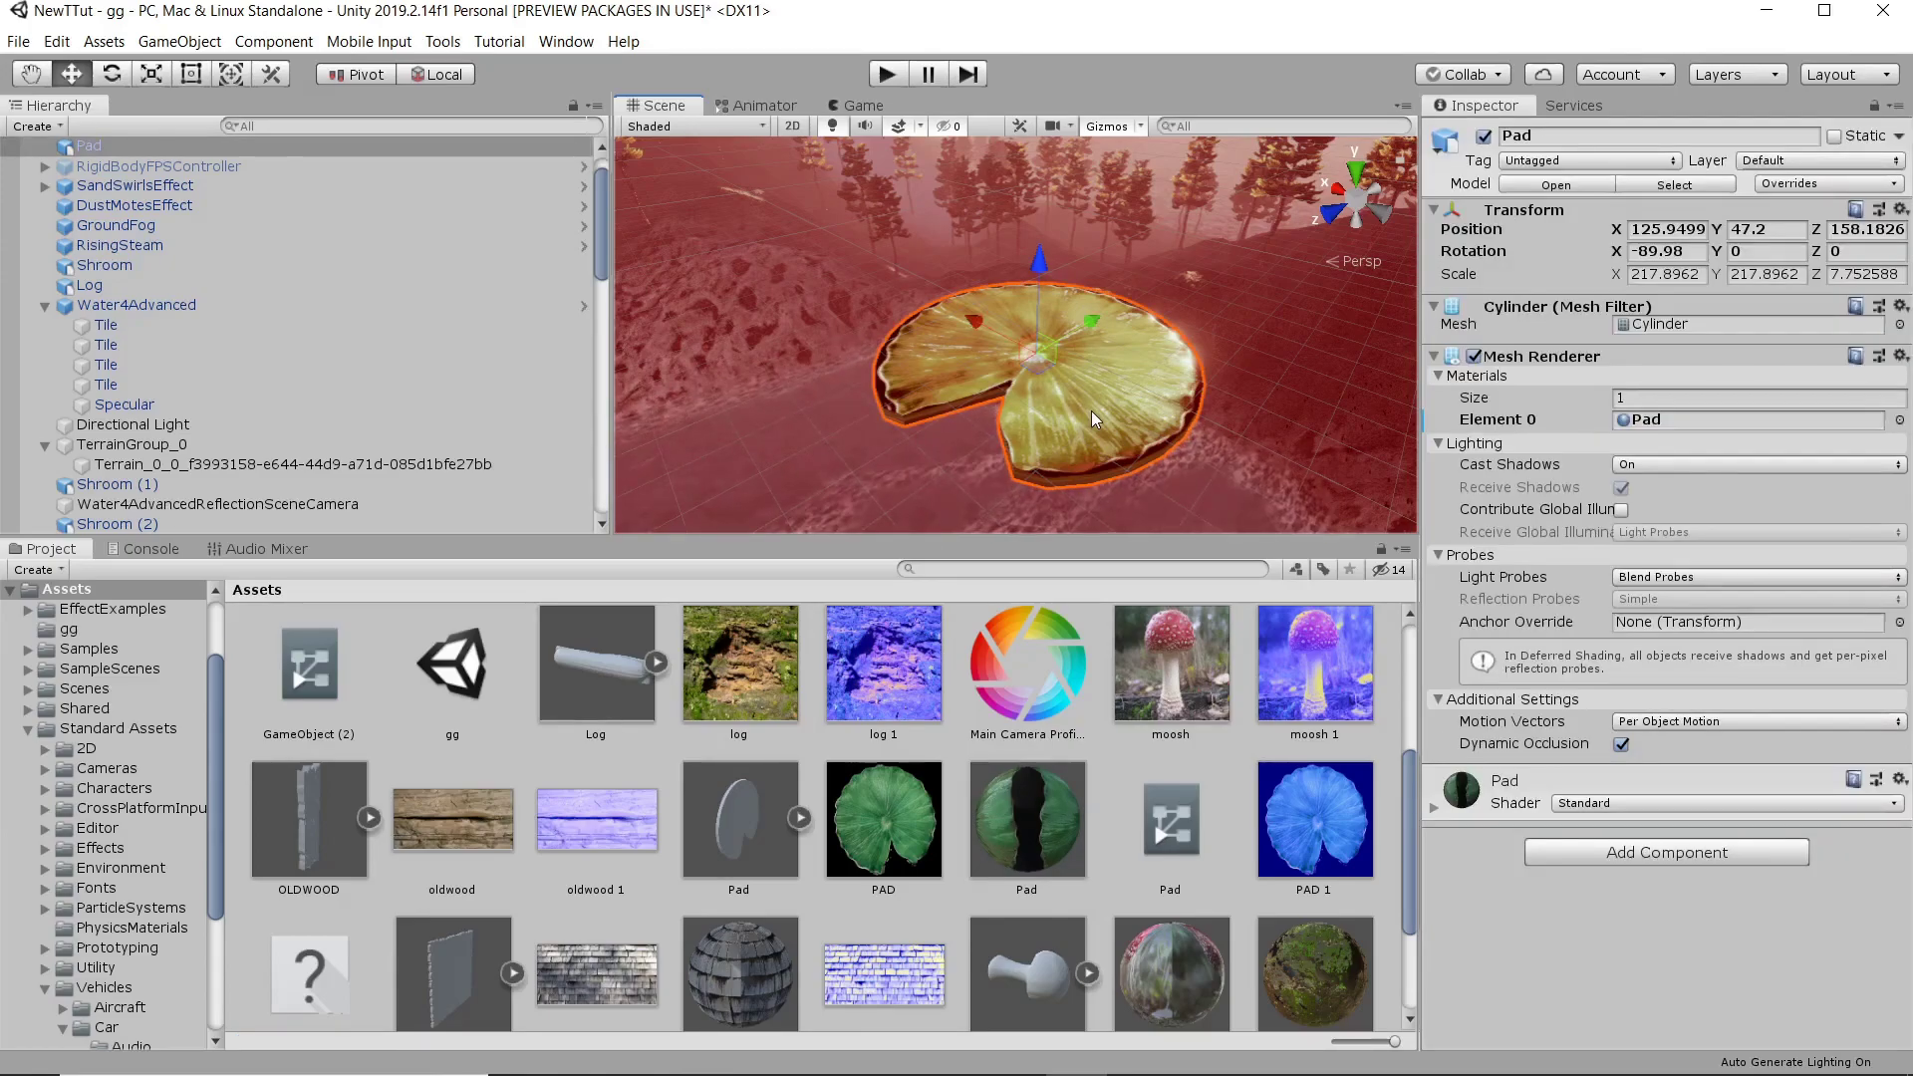
pyautogui.keyDown('alt'); pyautogui.moveTo(1169, 411); pyautogui.dragTo(1179, 356); pyautogui.keyUp('alt')
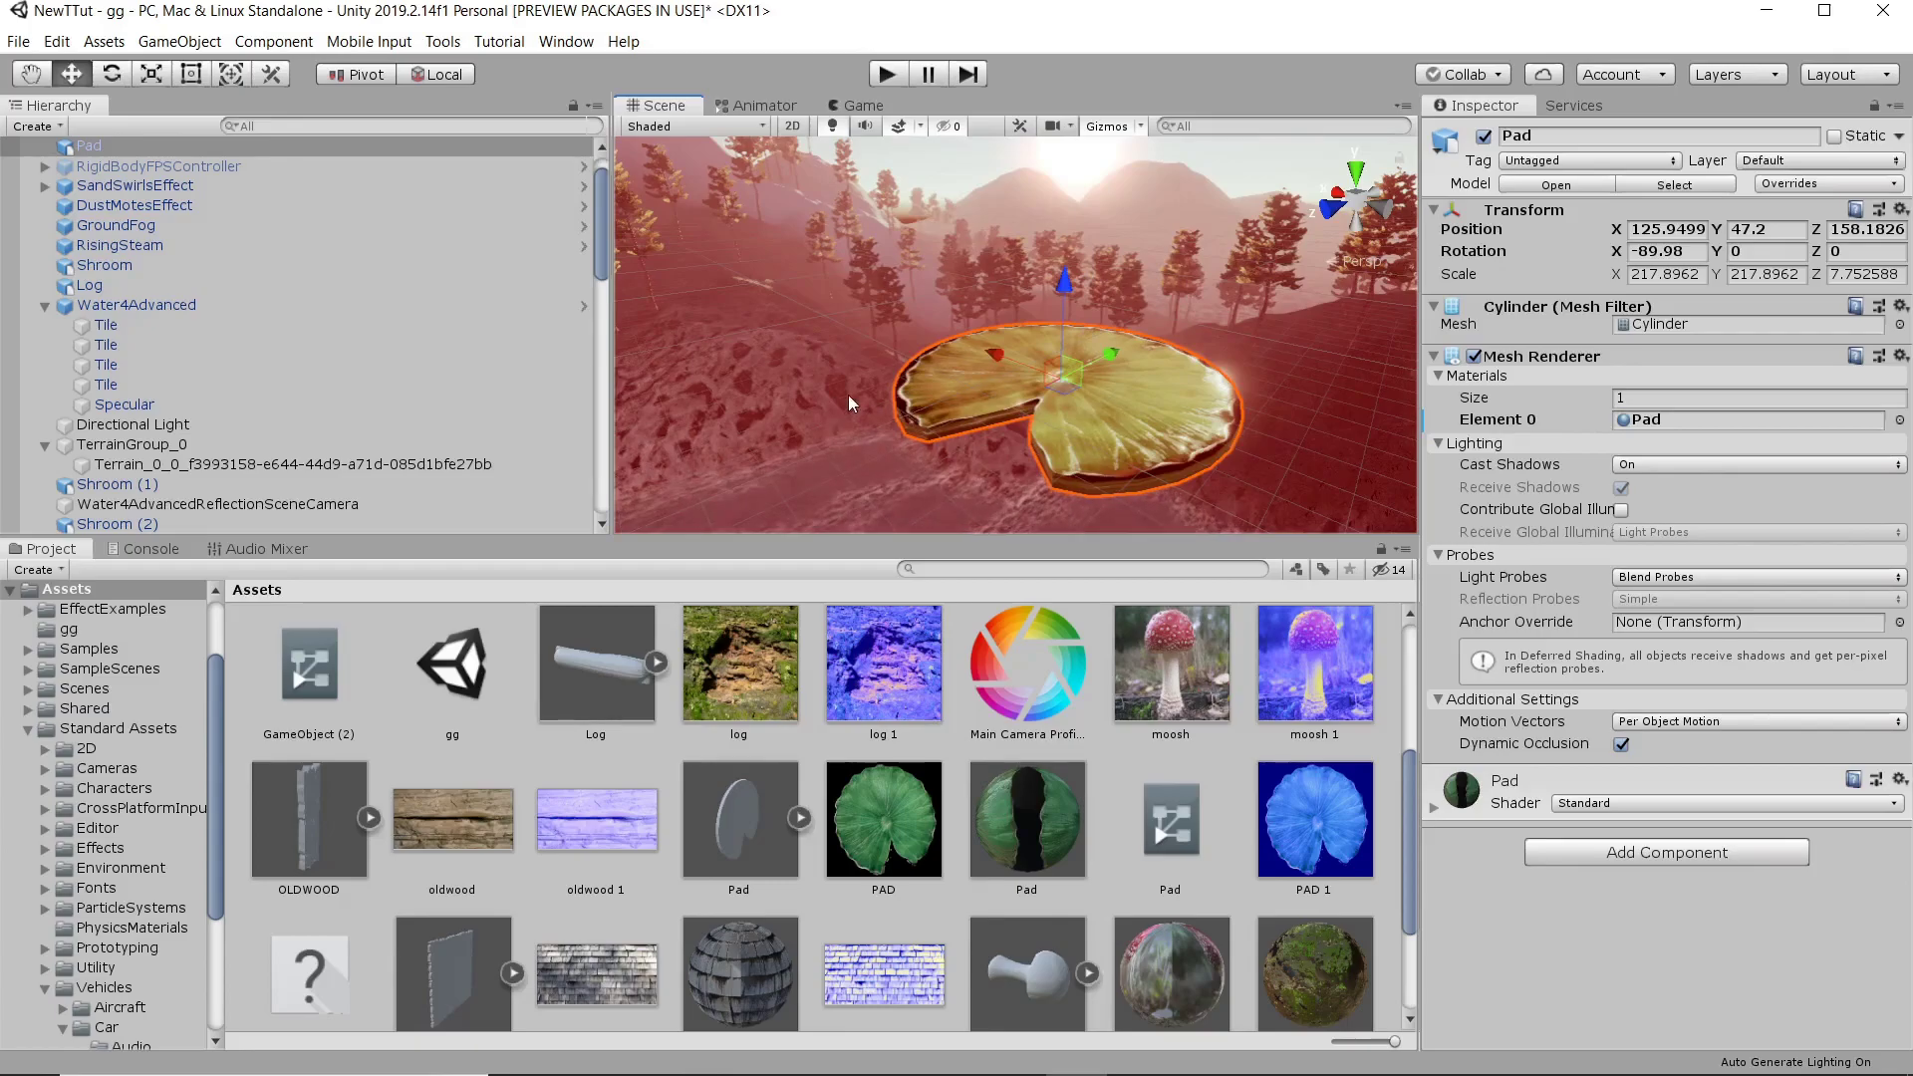
pyautogui.scroll(-1, 865, 378)
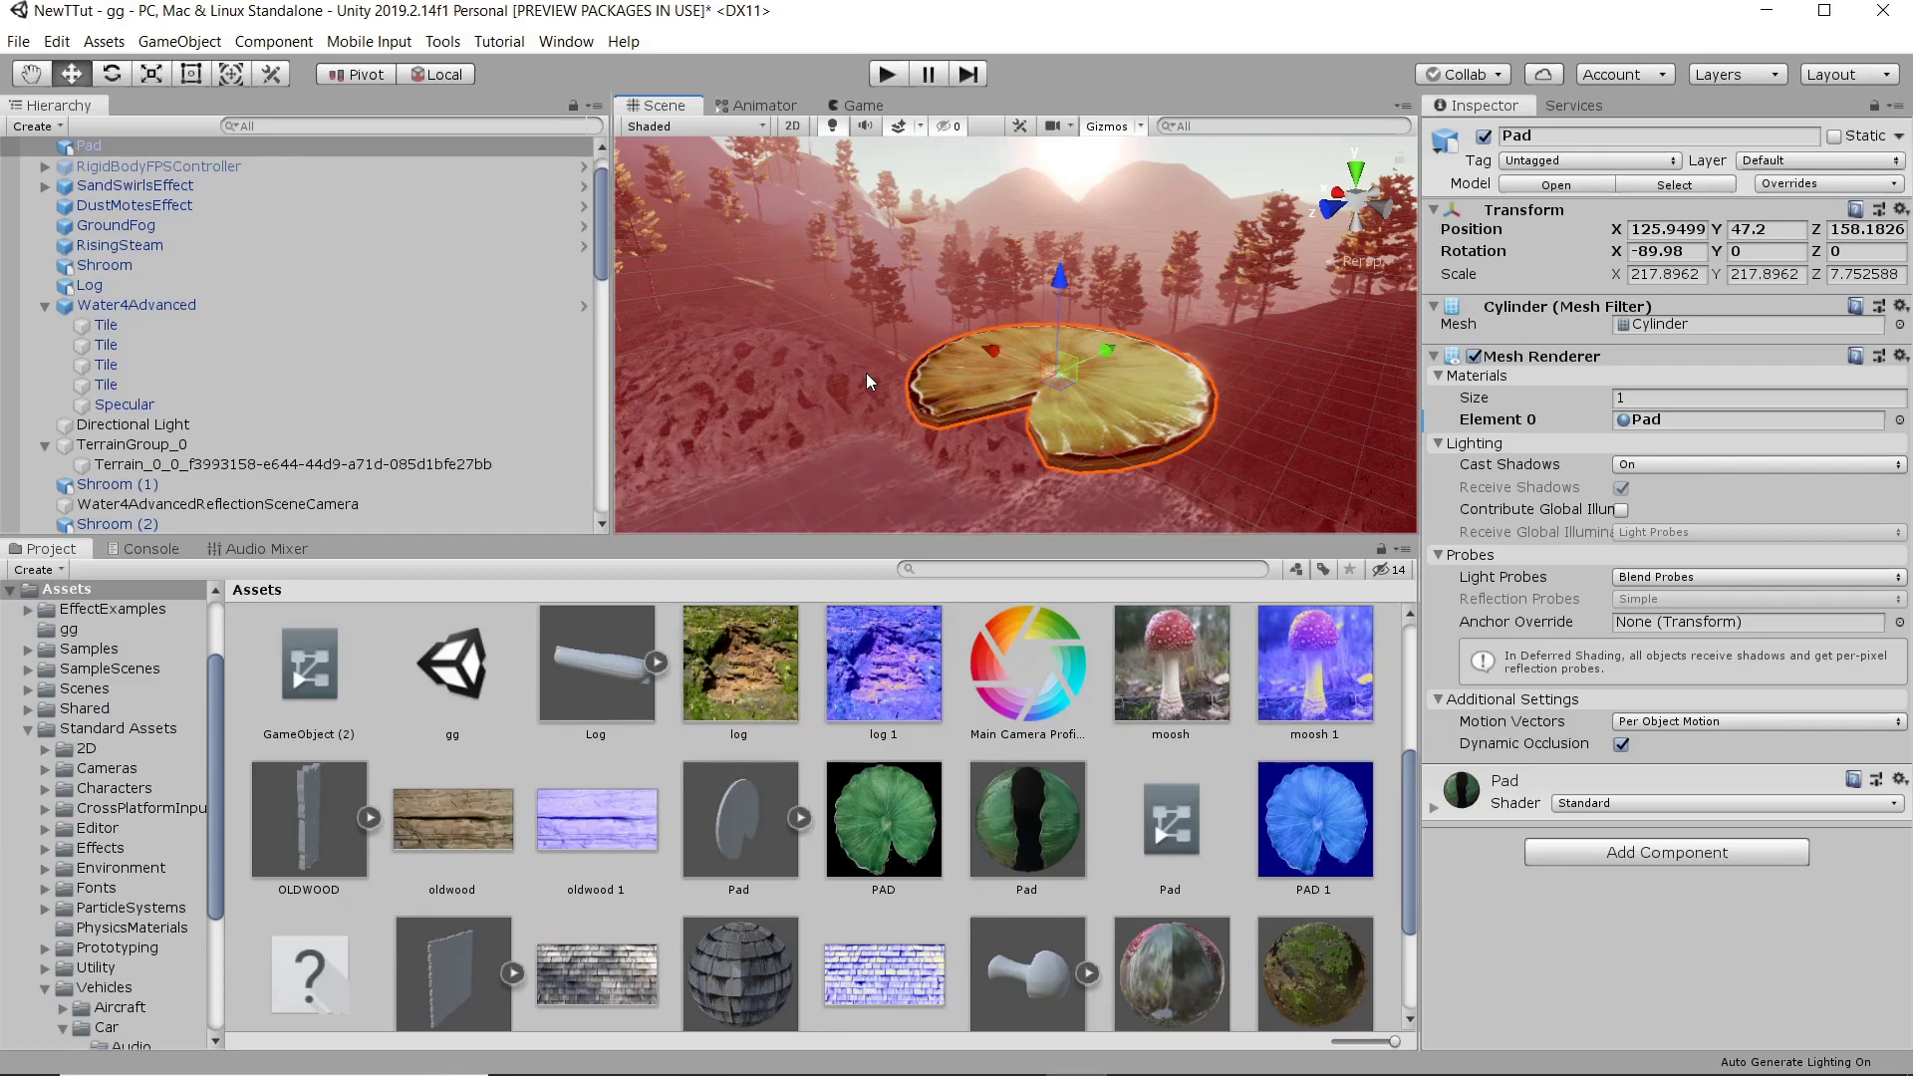
pyautogui.hotkey('ctrl', '6')
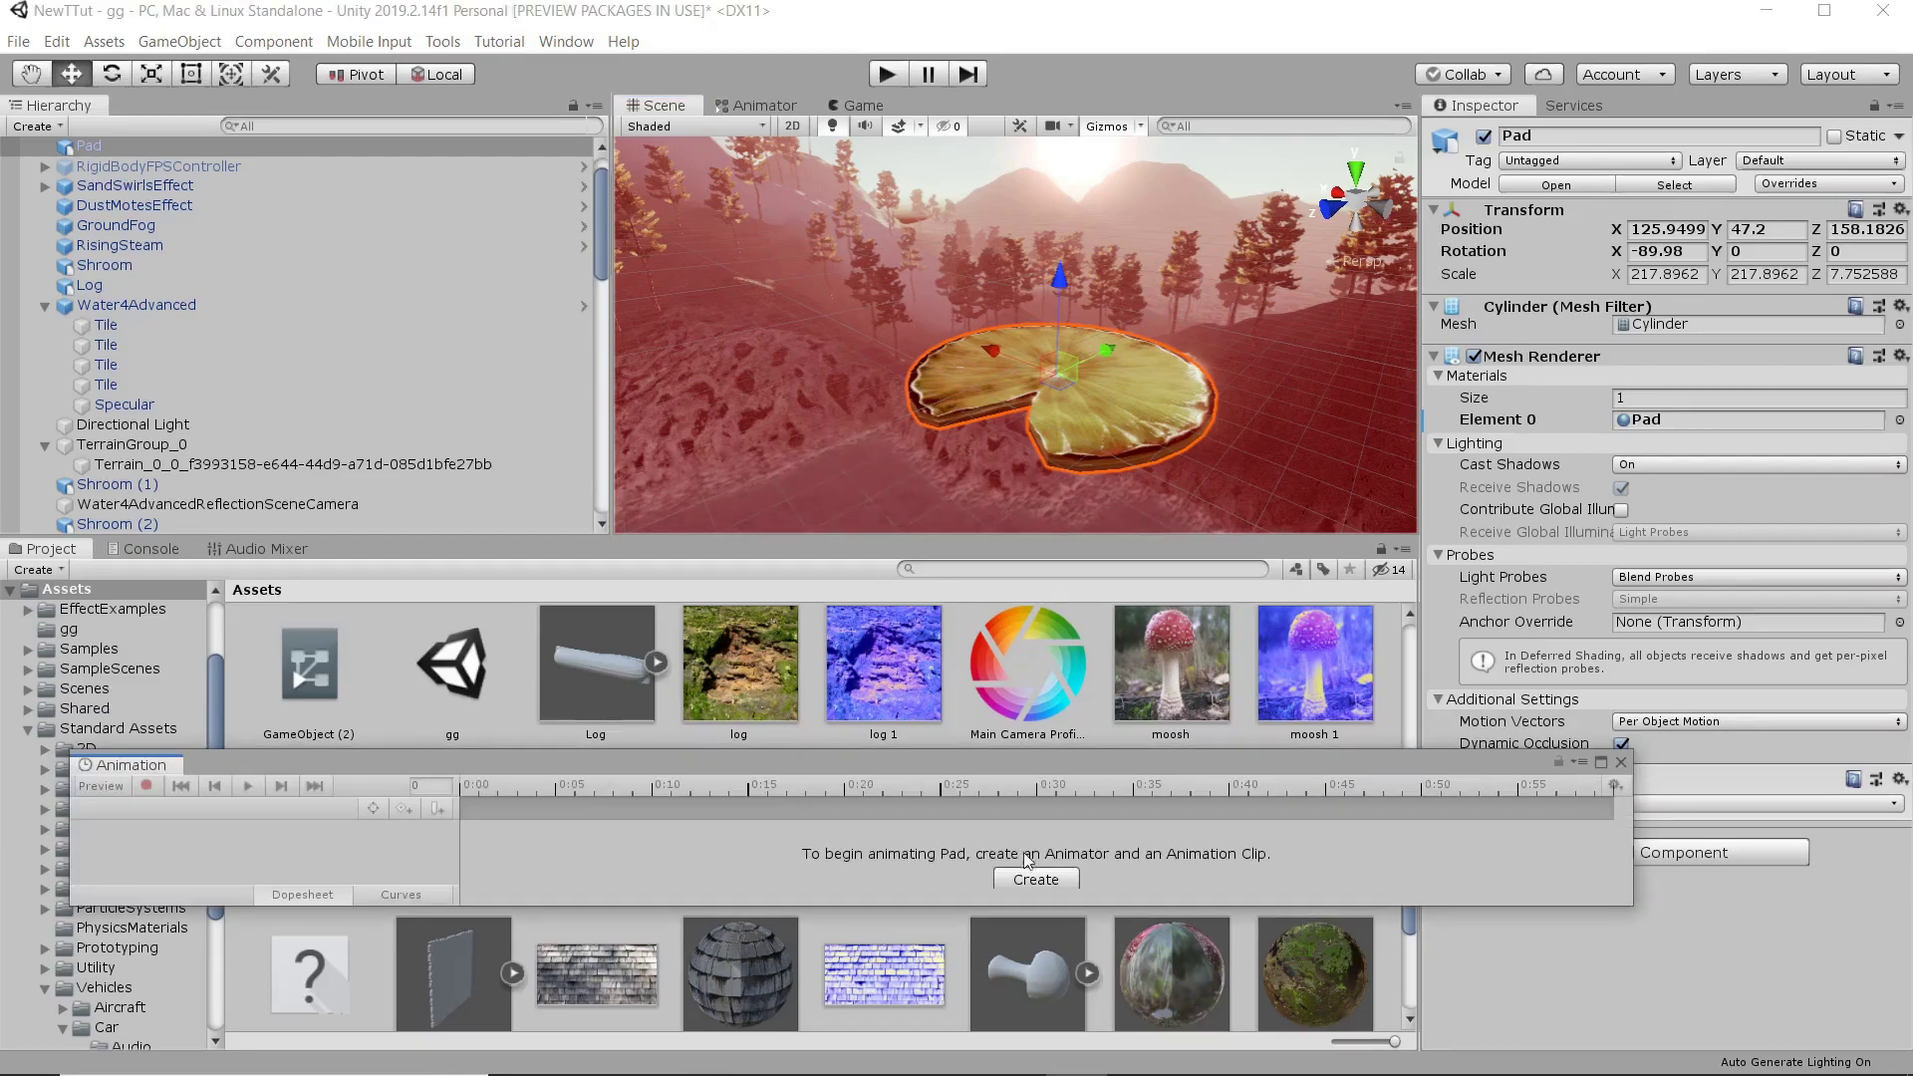
pyautogui.click(1029, 881)
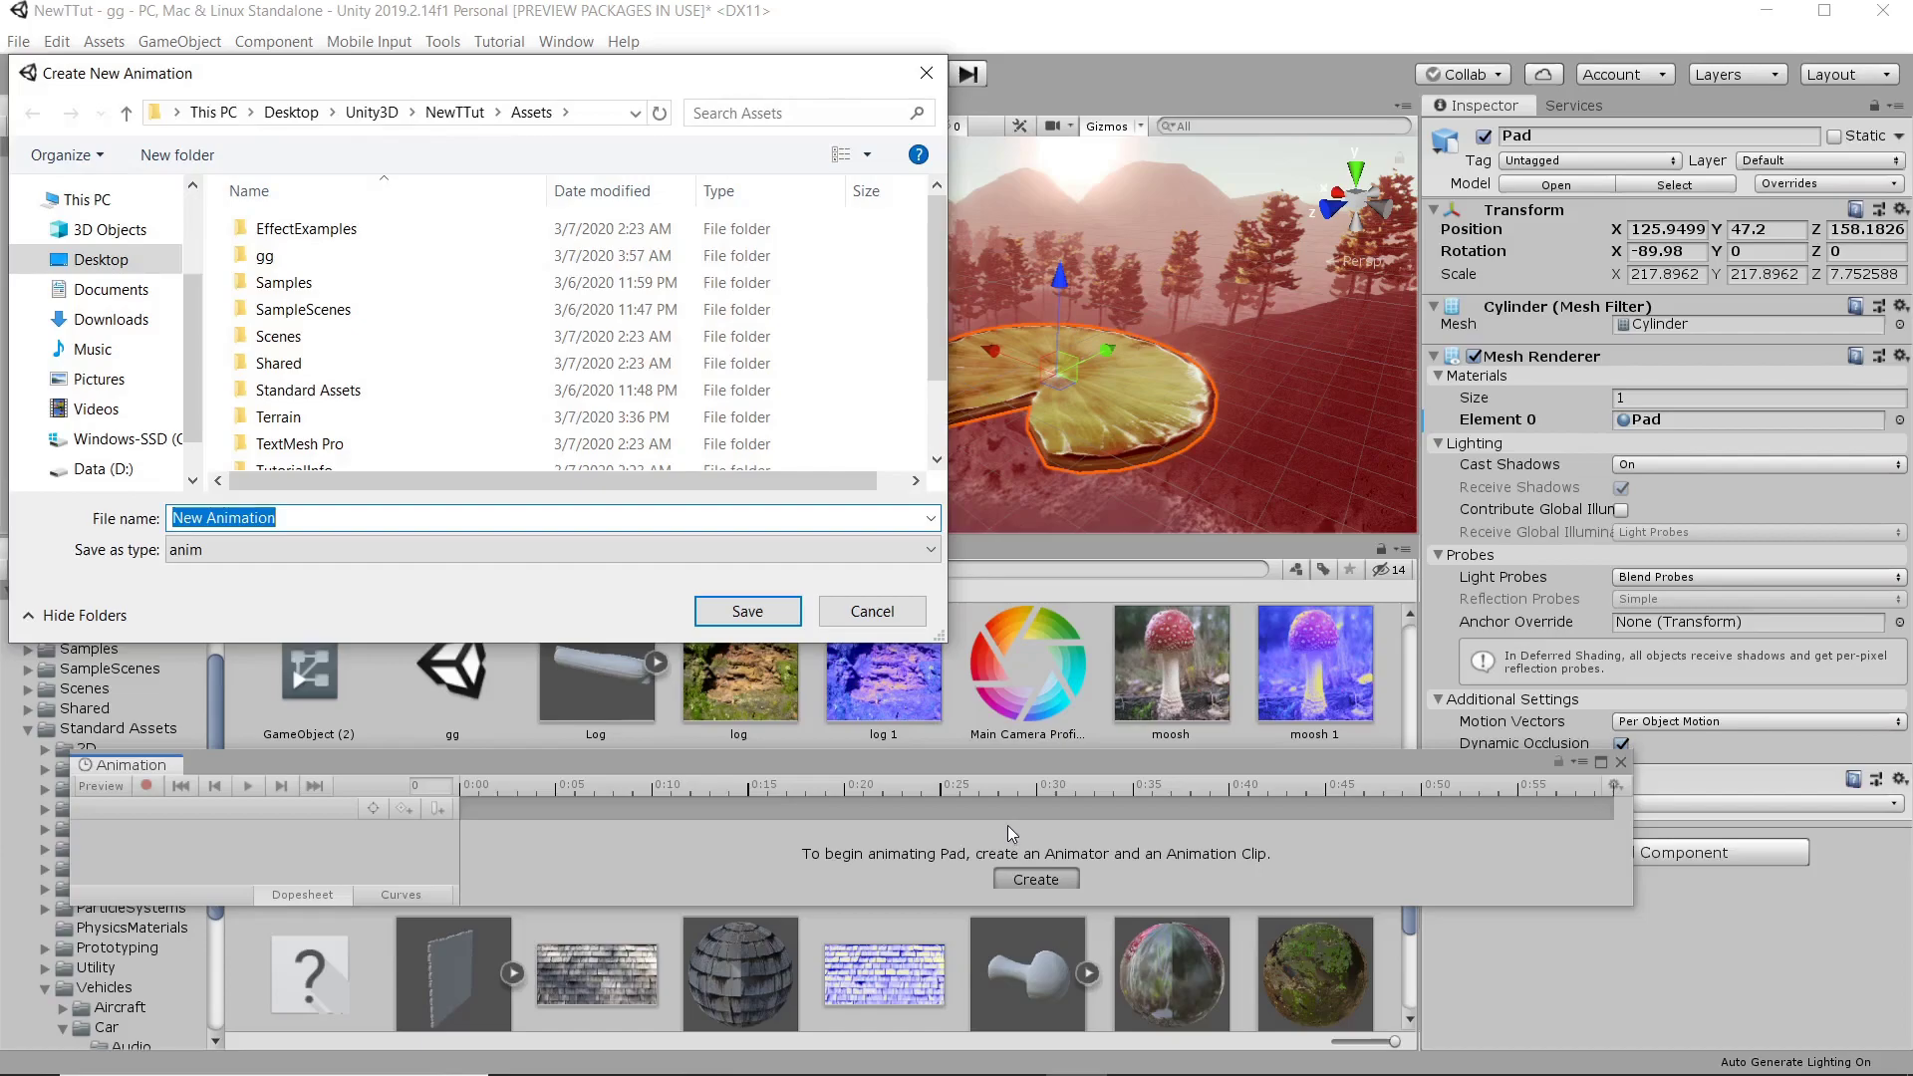
pyautogui.write('test')
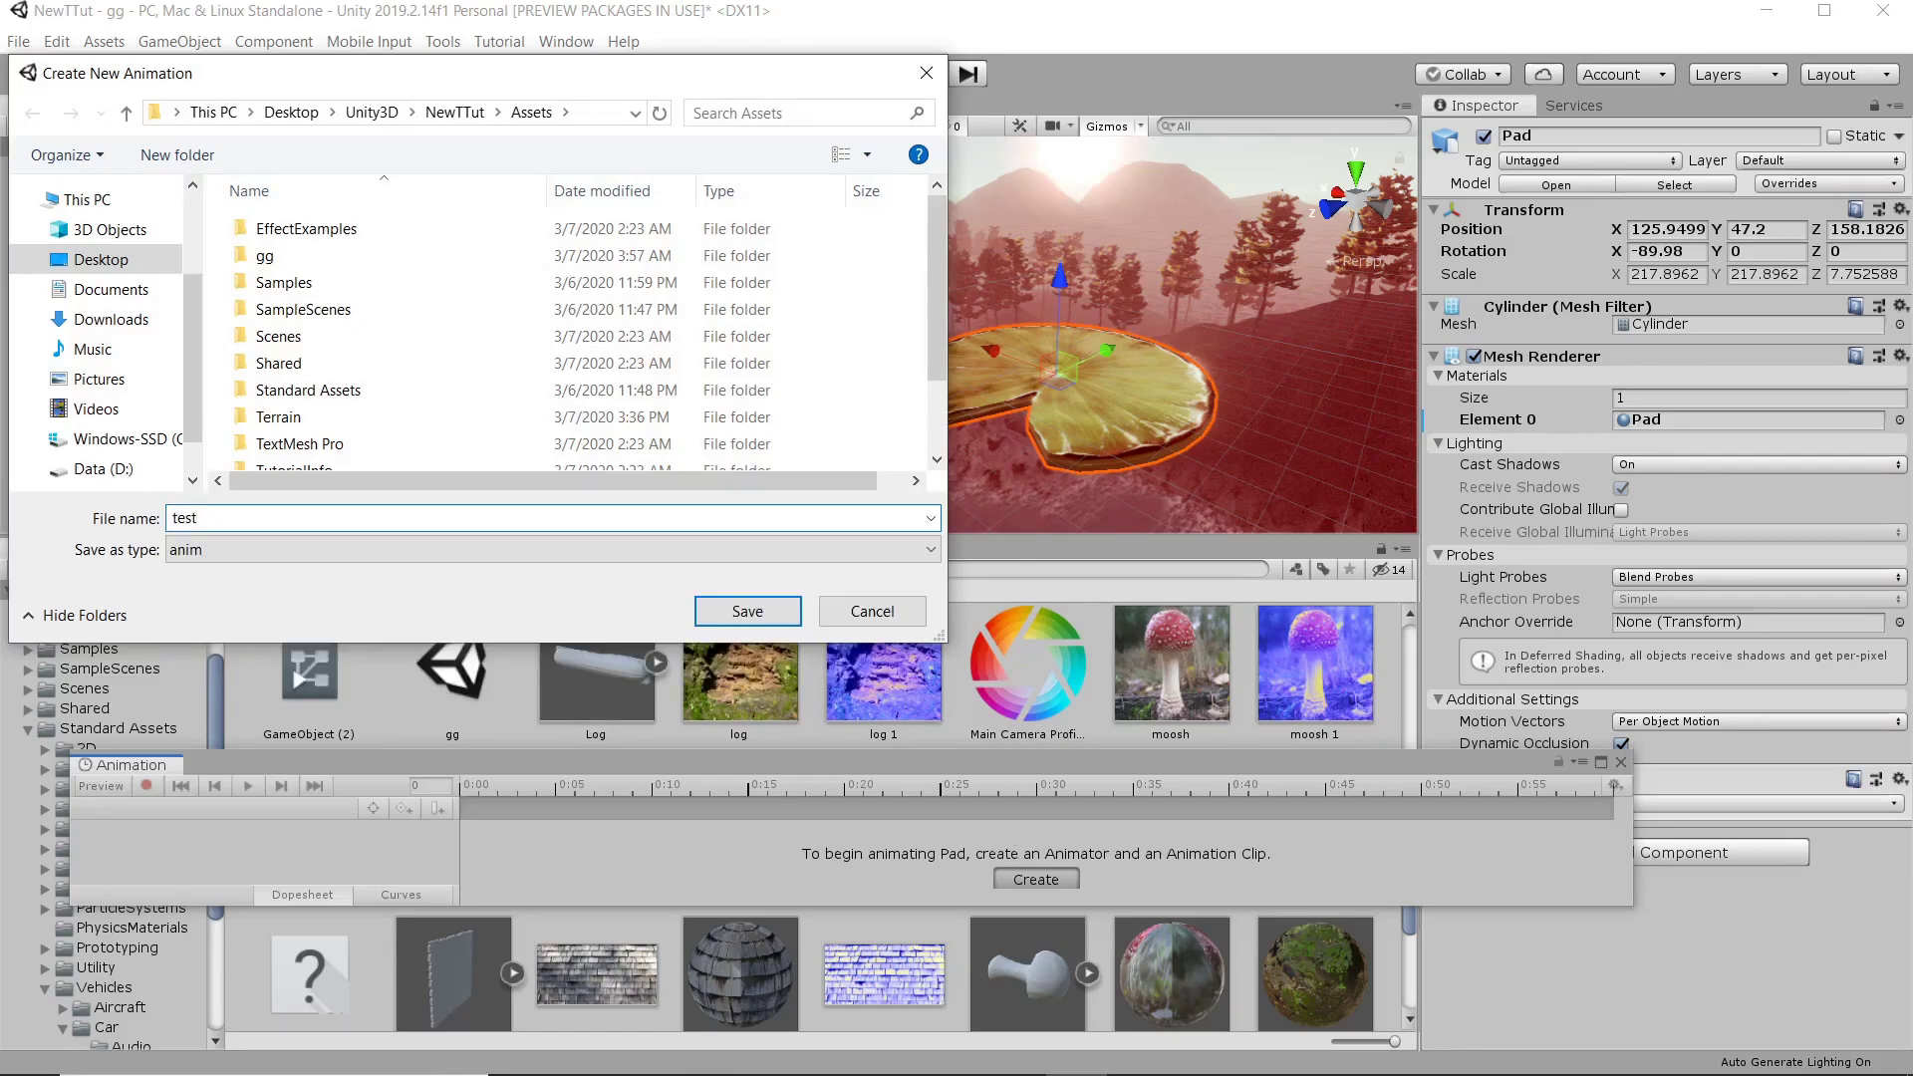
pyautogui.press('Return')
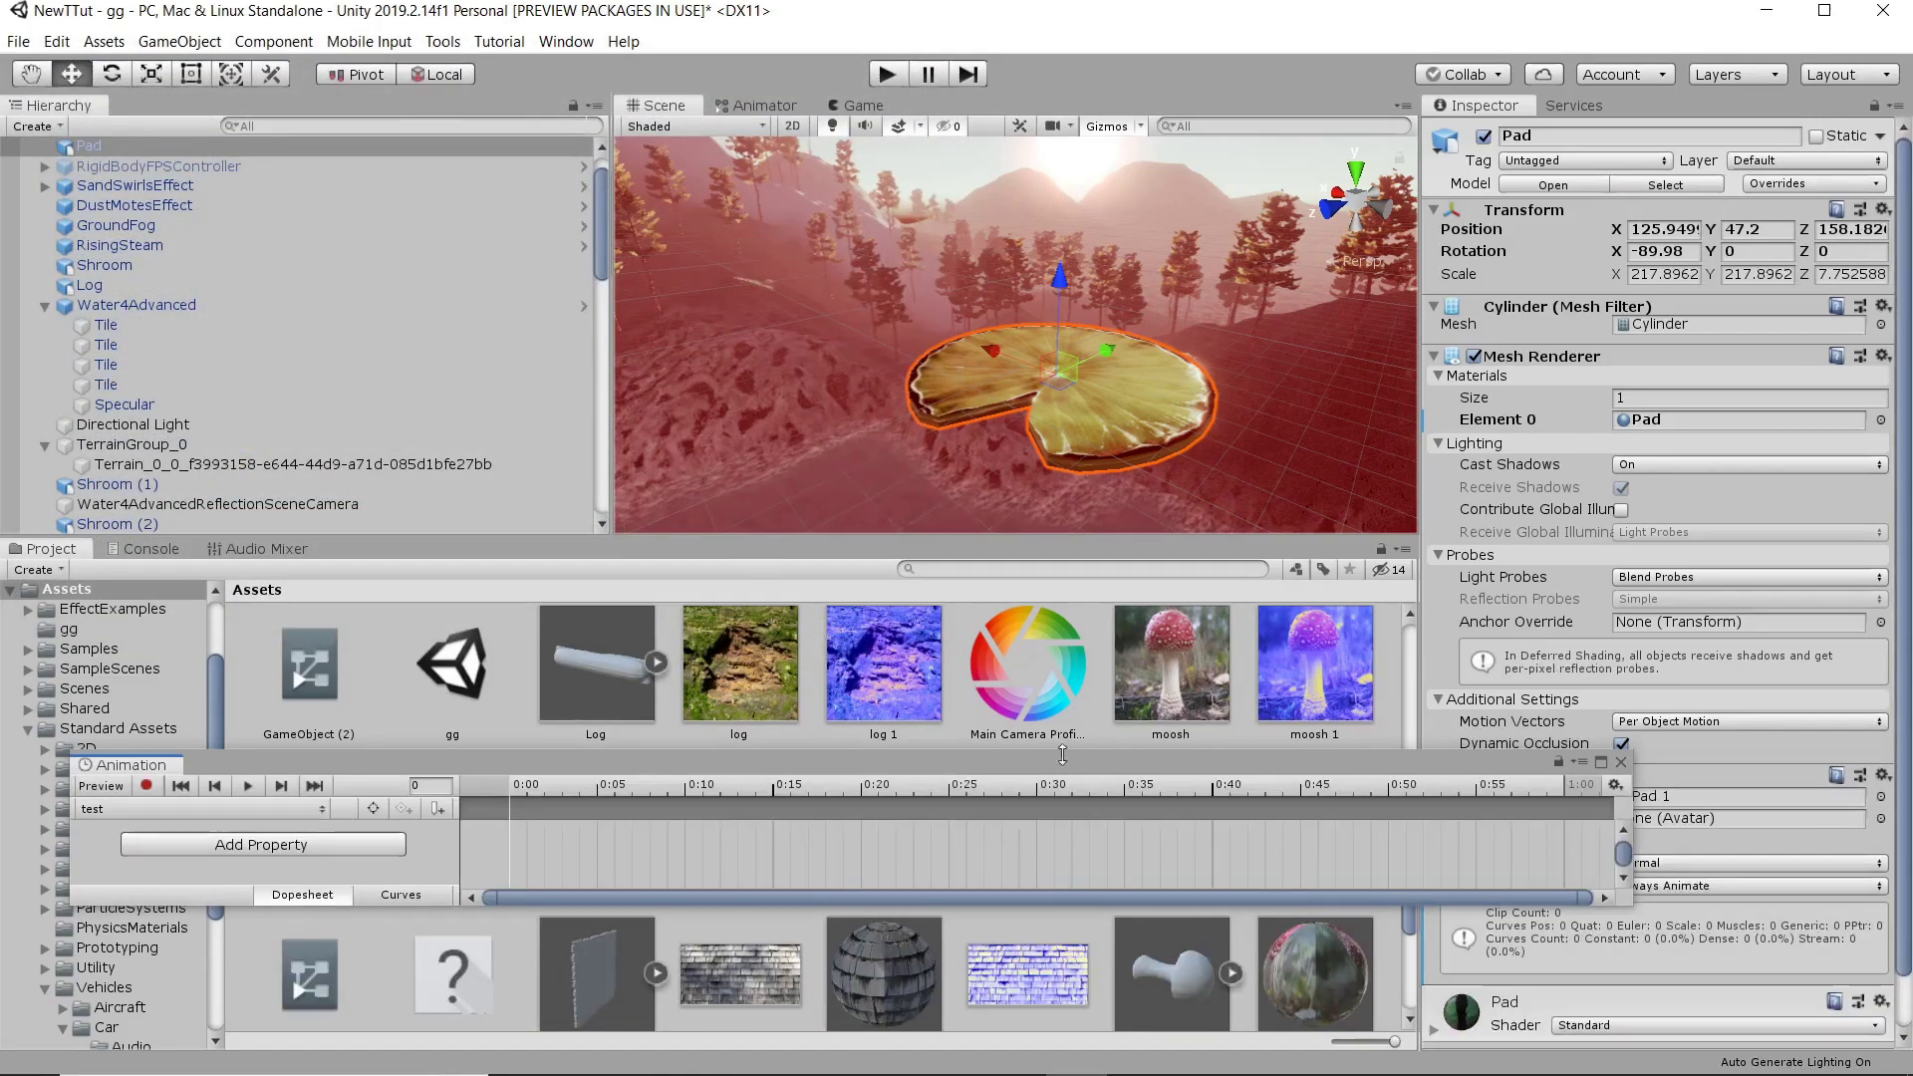
# Record position keyframes for the pad at Y 46.74 on frame 0 and about Y 48.96 on frame 60.
pyautogui.click(158, 786)
pyautogui.moveTo(1037, 278)
pyautogui.mouseDown()
pyautogui.moveTo(1056, 269)
pyautogui.moveTo(1023, 281)
pyautogui.mouseUp()
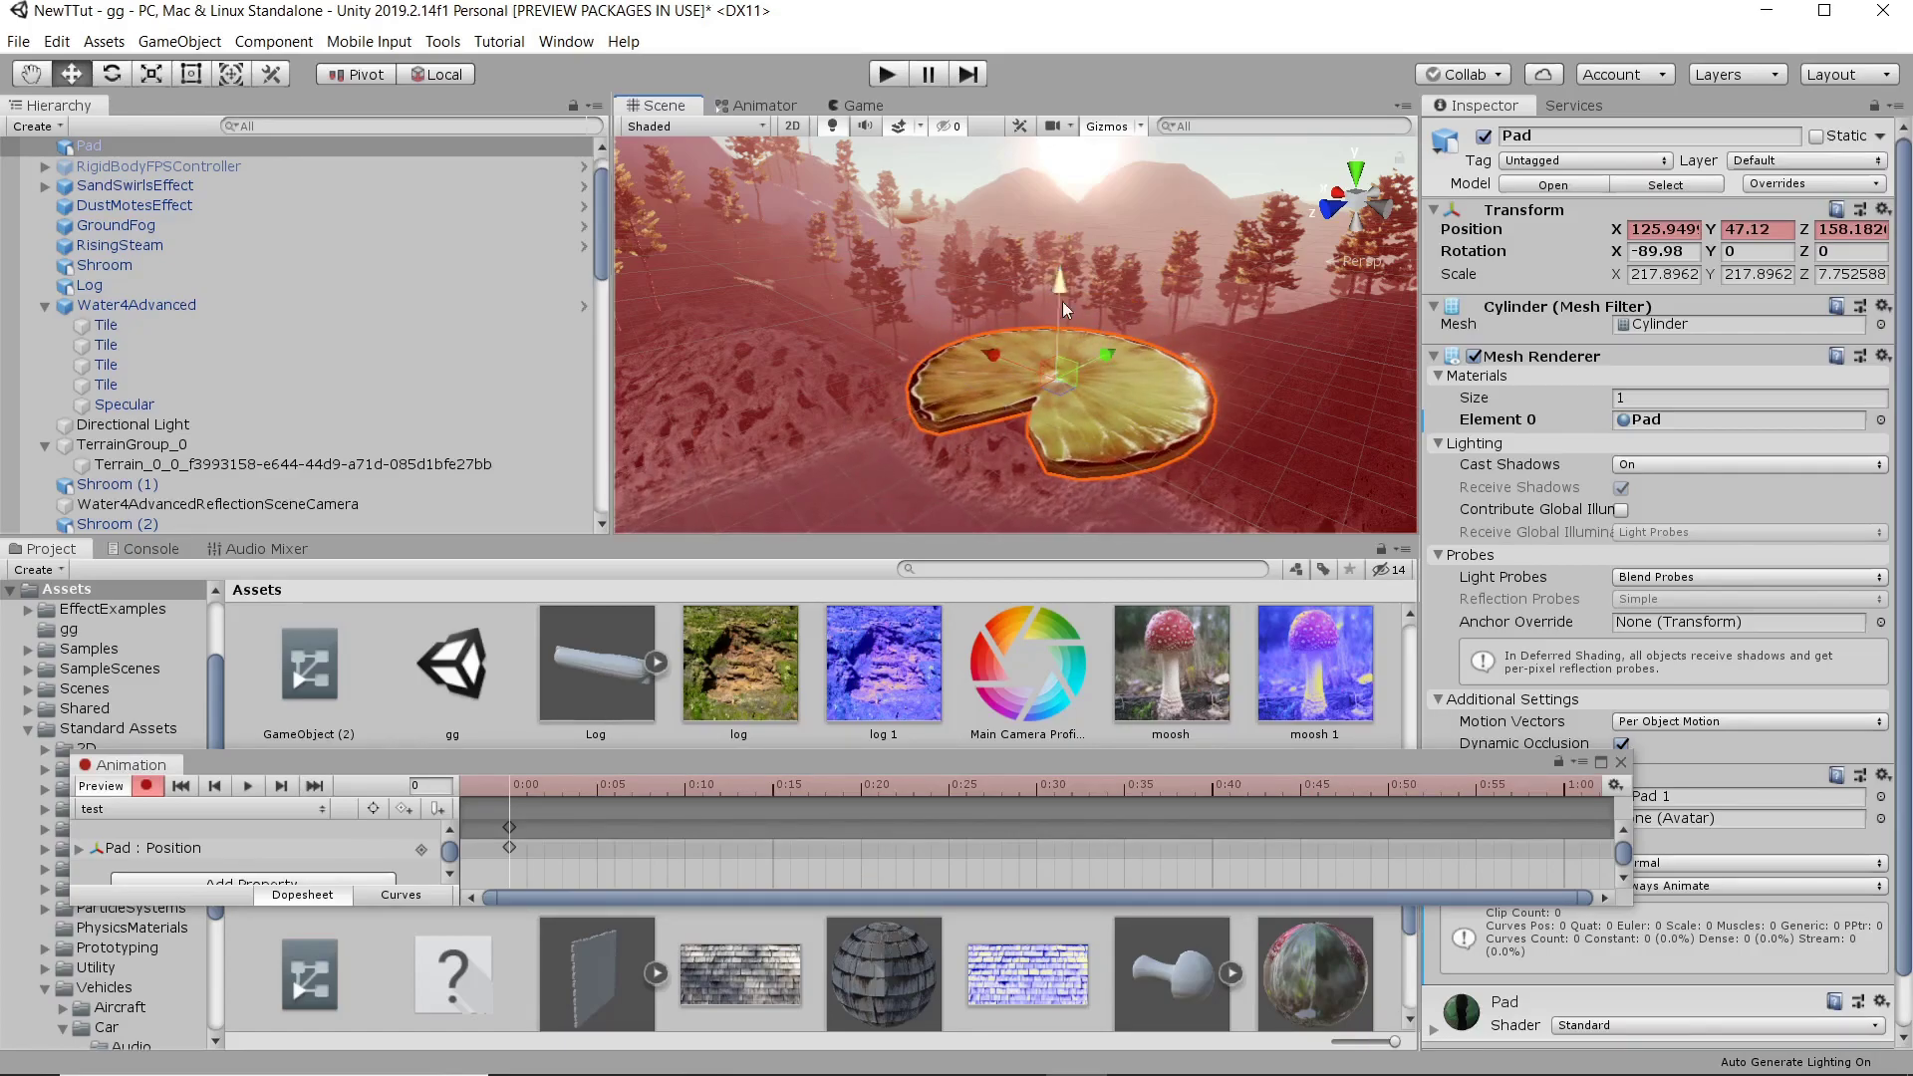
pyautogui.moveTo(1057, 292); pyautogui.dragTo(1013, 315)
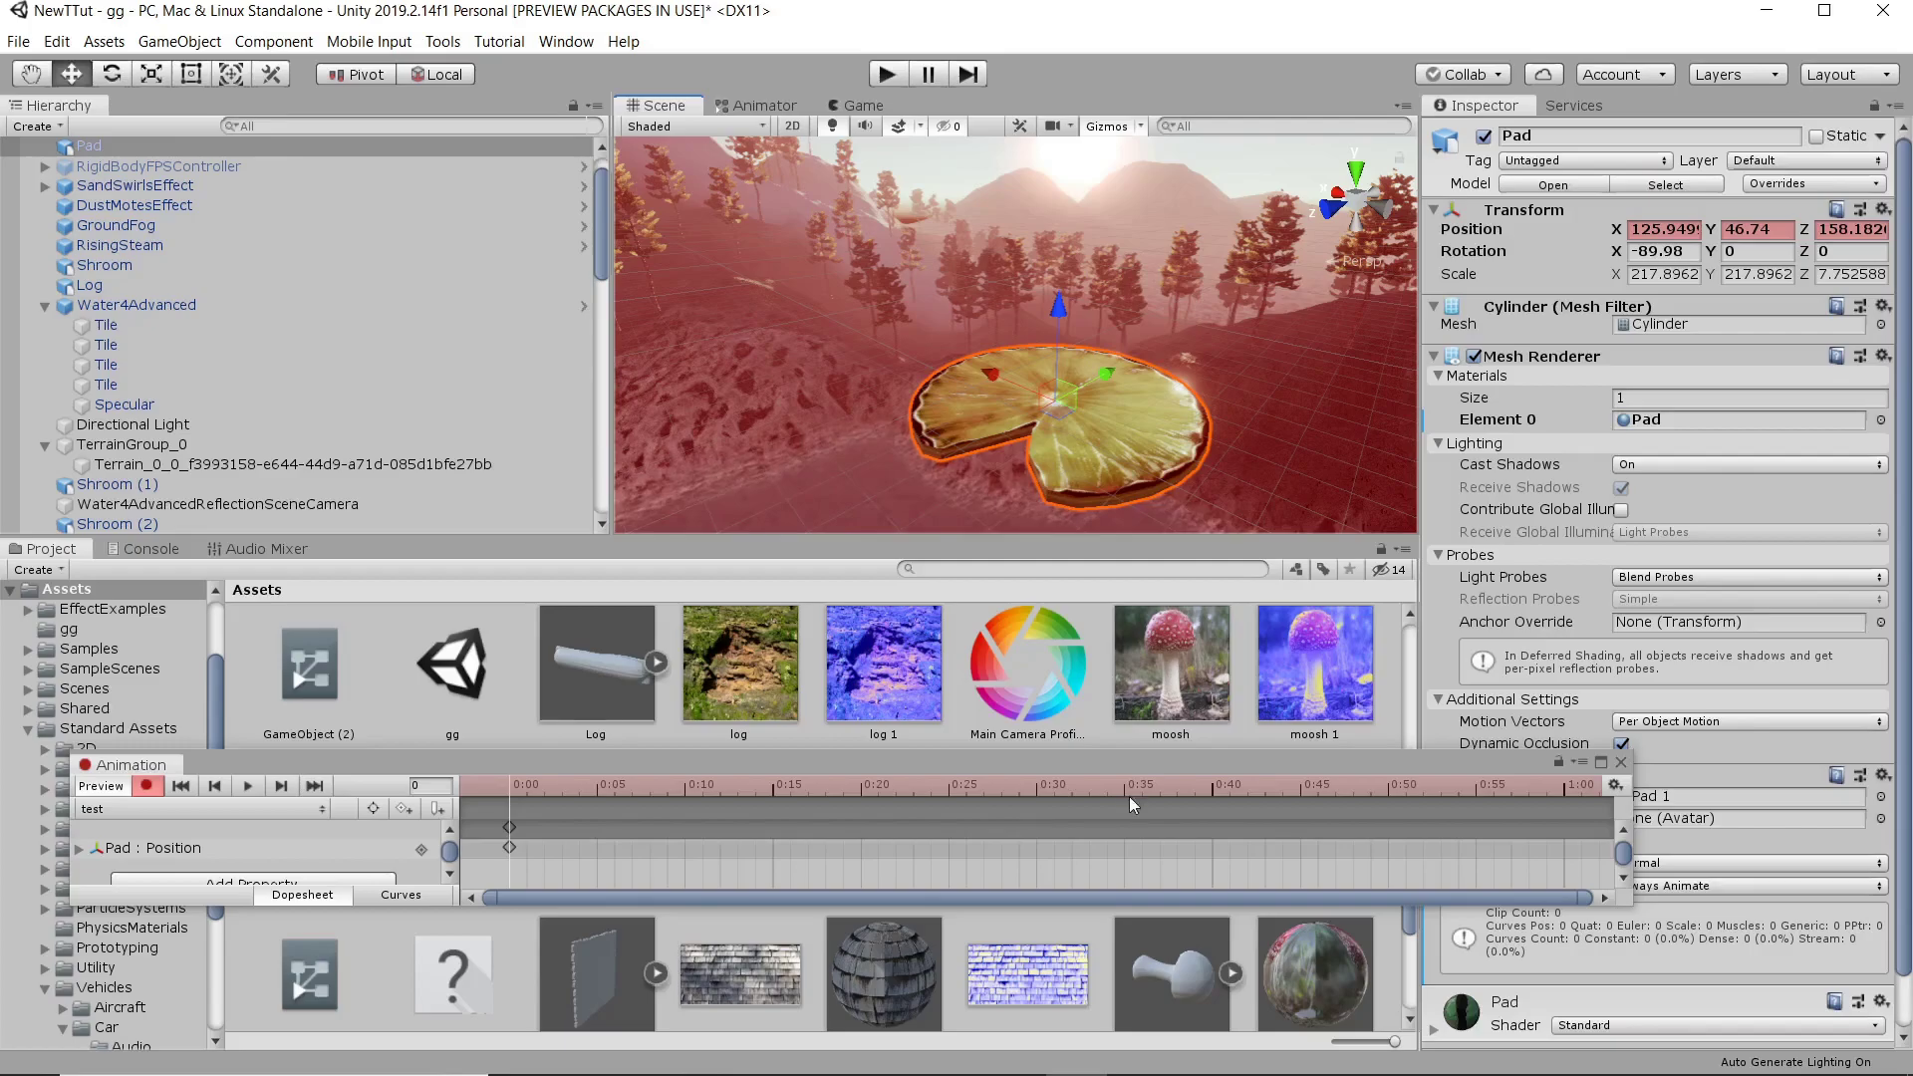
pyautogui.moveTo(1401, 793); pyautogui.dragTo(1569, 803)
pyautogui.scroll(-5, 1497, 847)
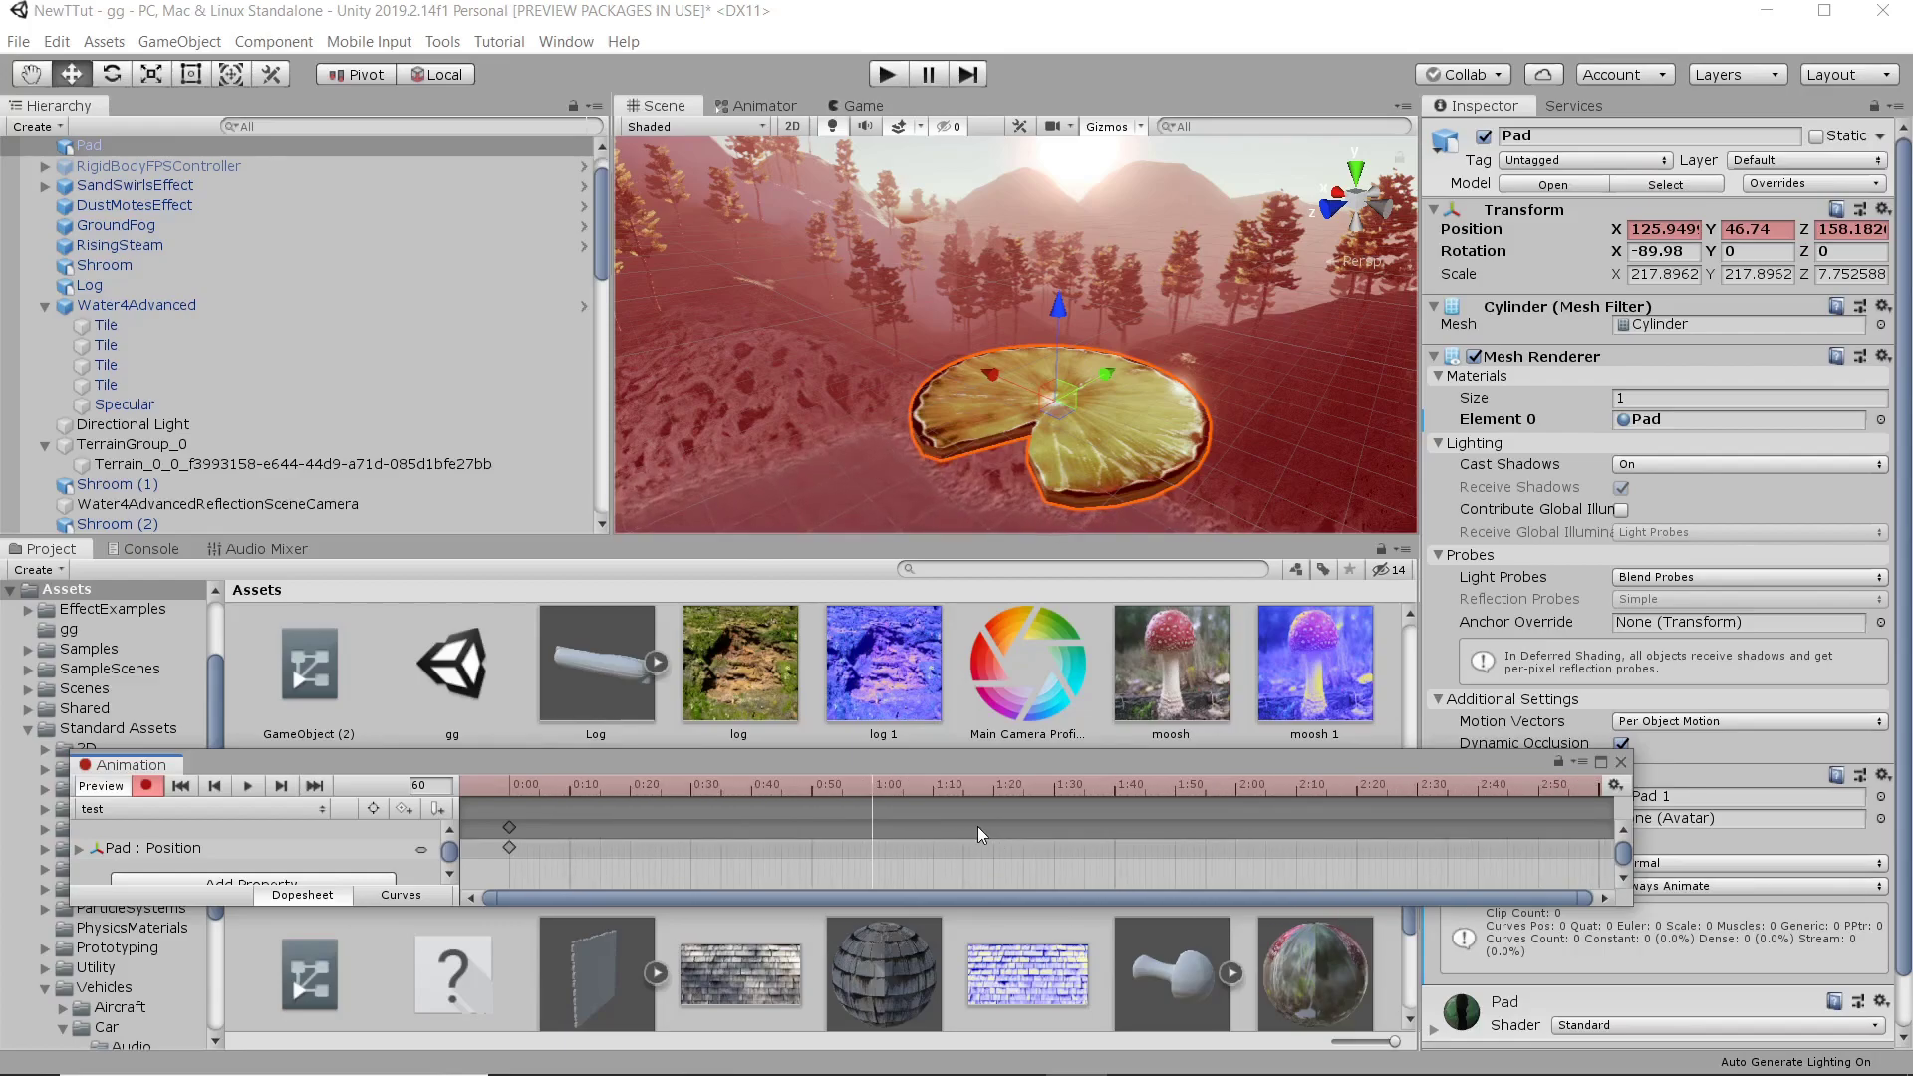
pyautogui.moveTo(1081, 315); pyautogui.dragTo(1067, 193)
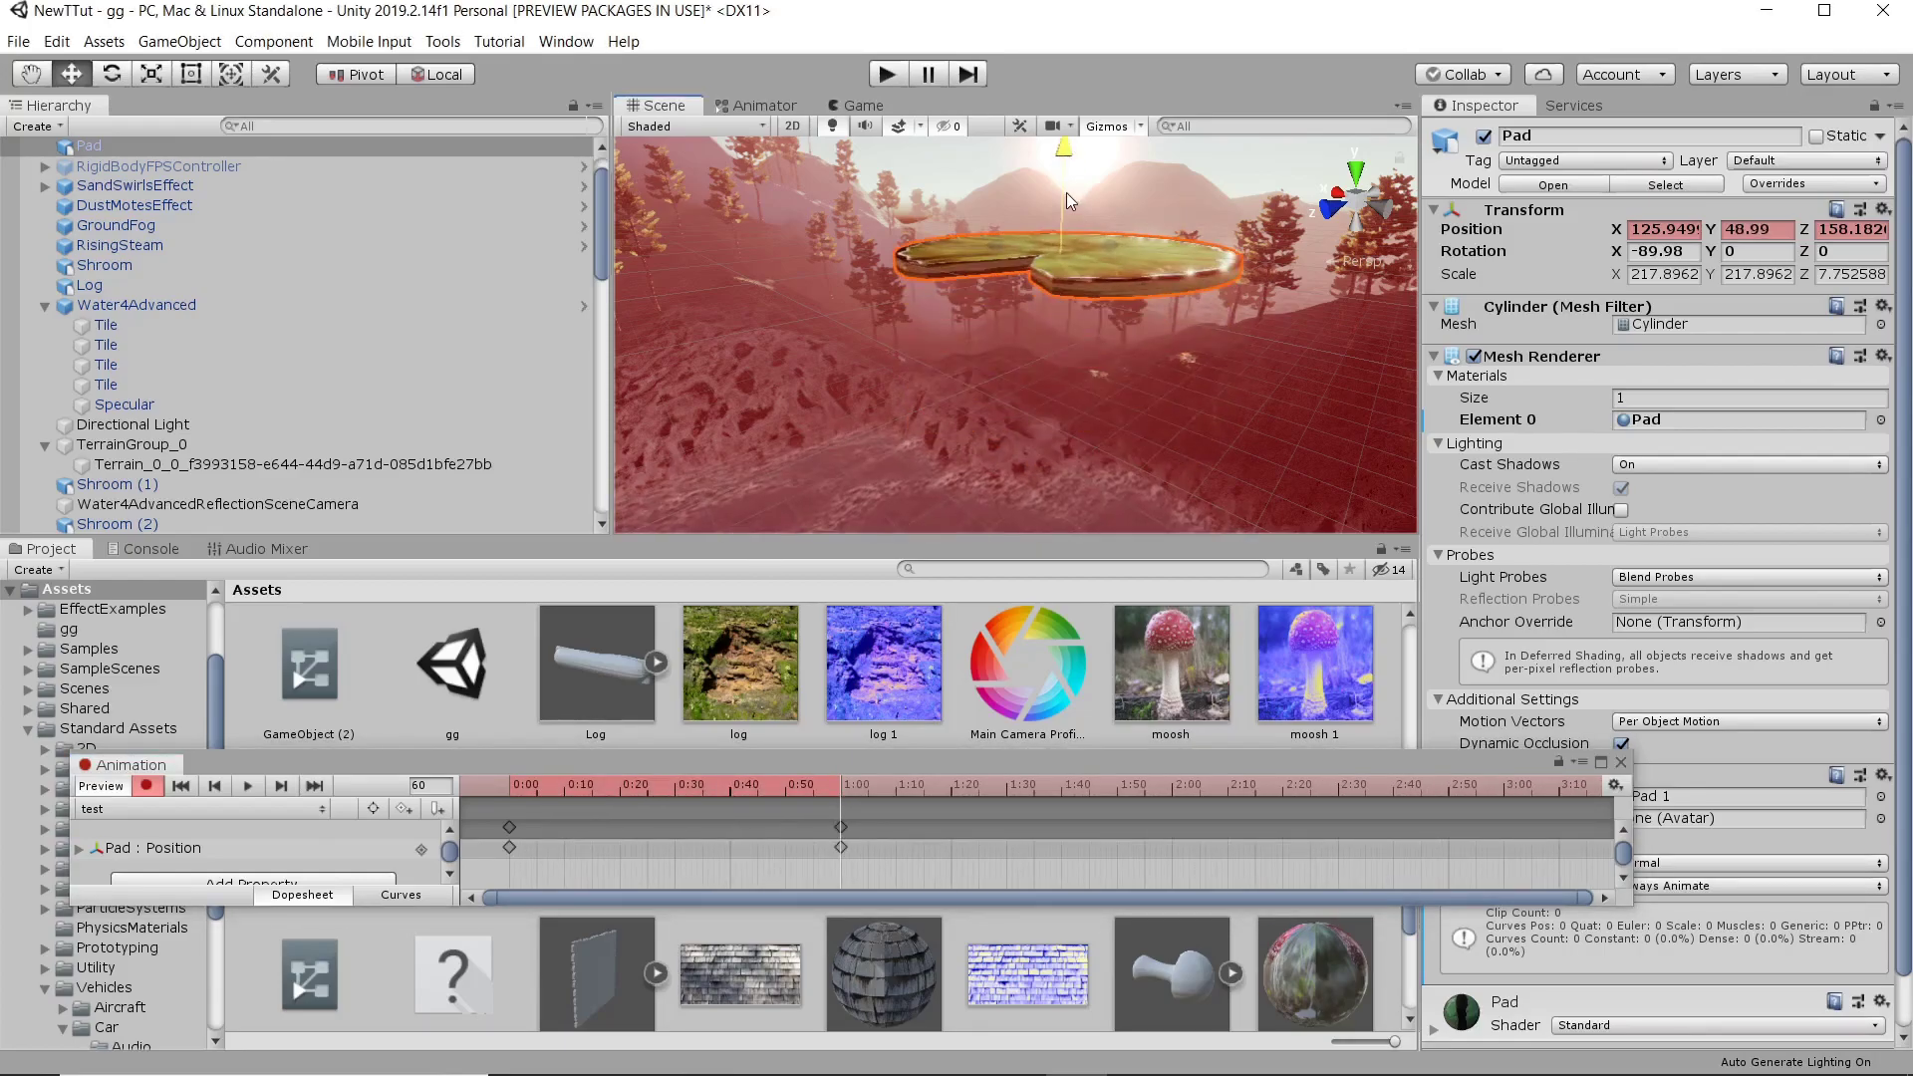
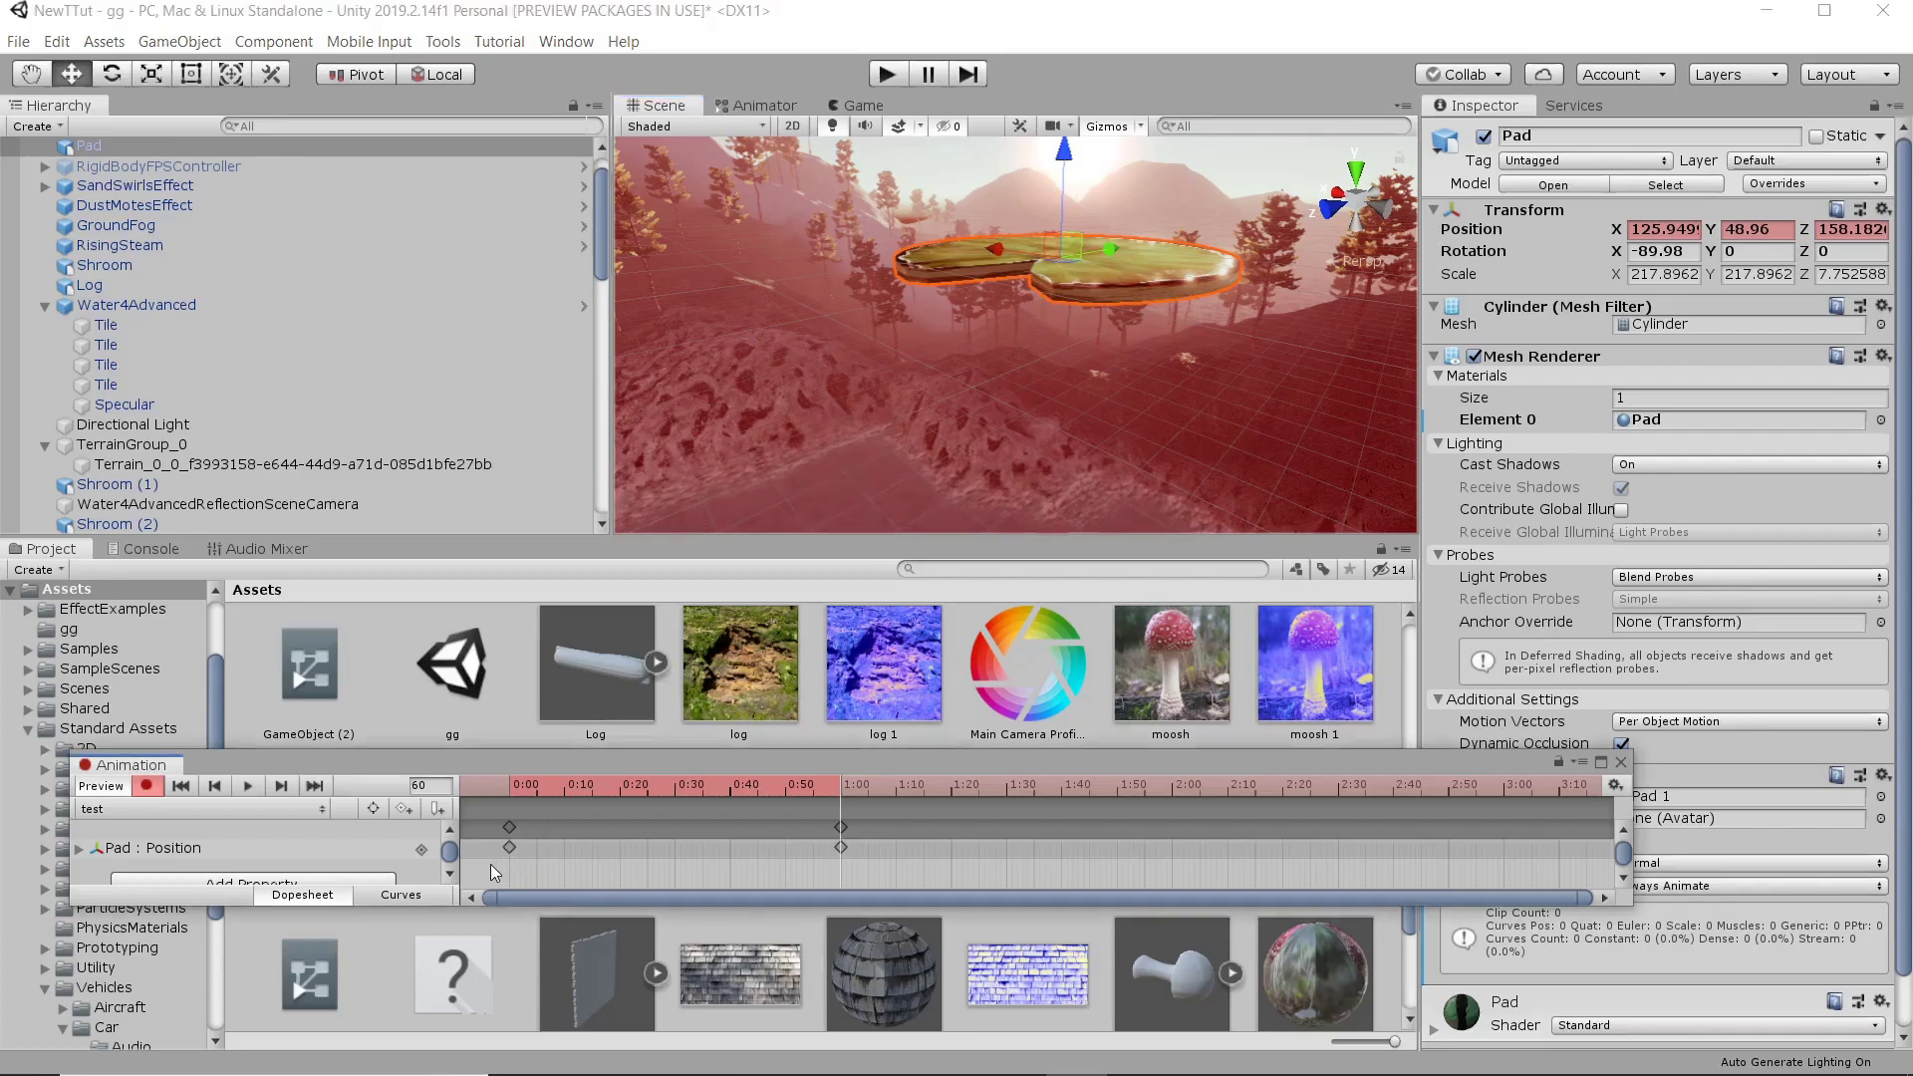
# Copy the pad's first position keyframe to frame 120 and play the looped motion.
pyautogui.moveTo(536, 815); pyautogui.dragTo(536, 815)
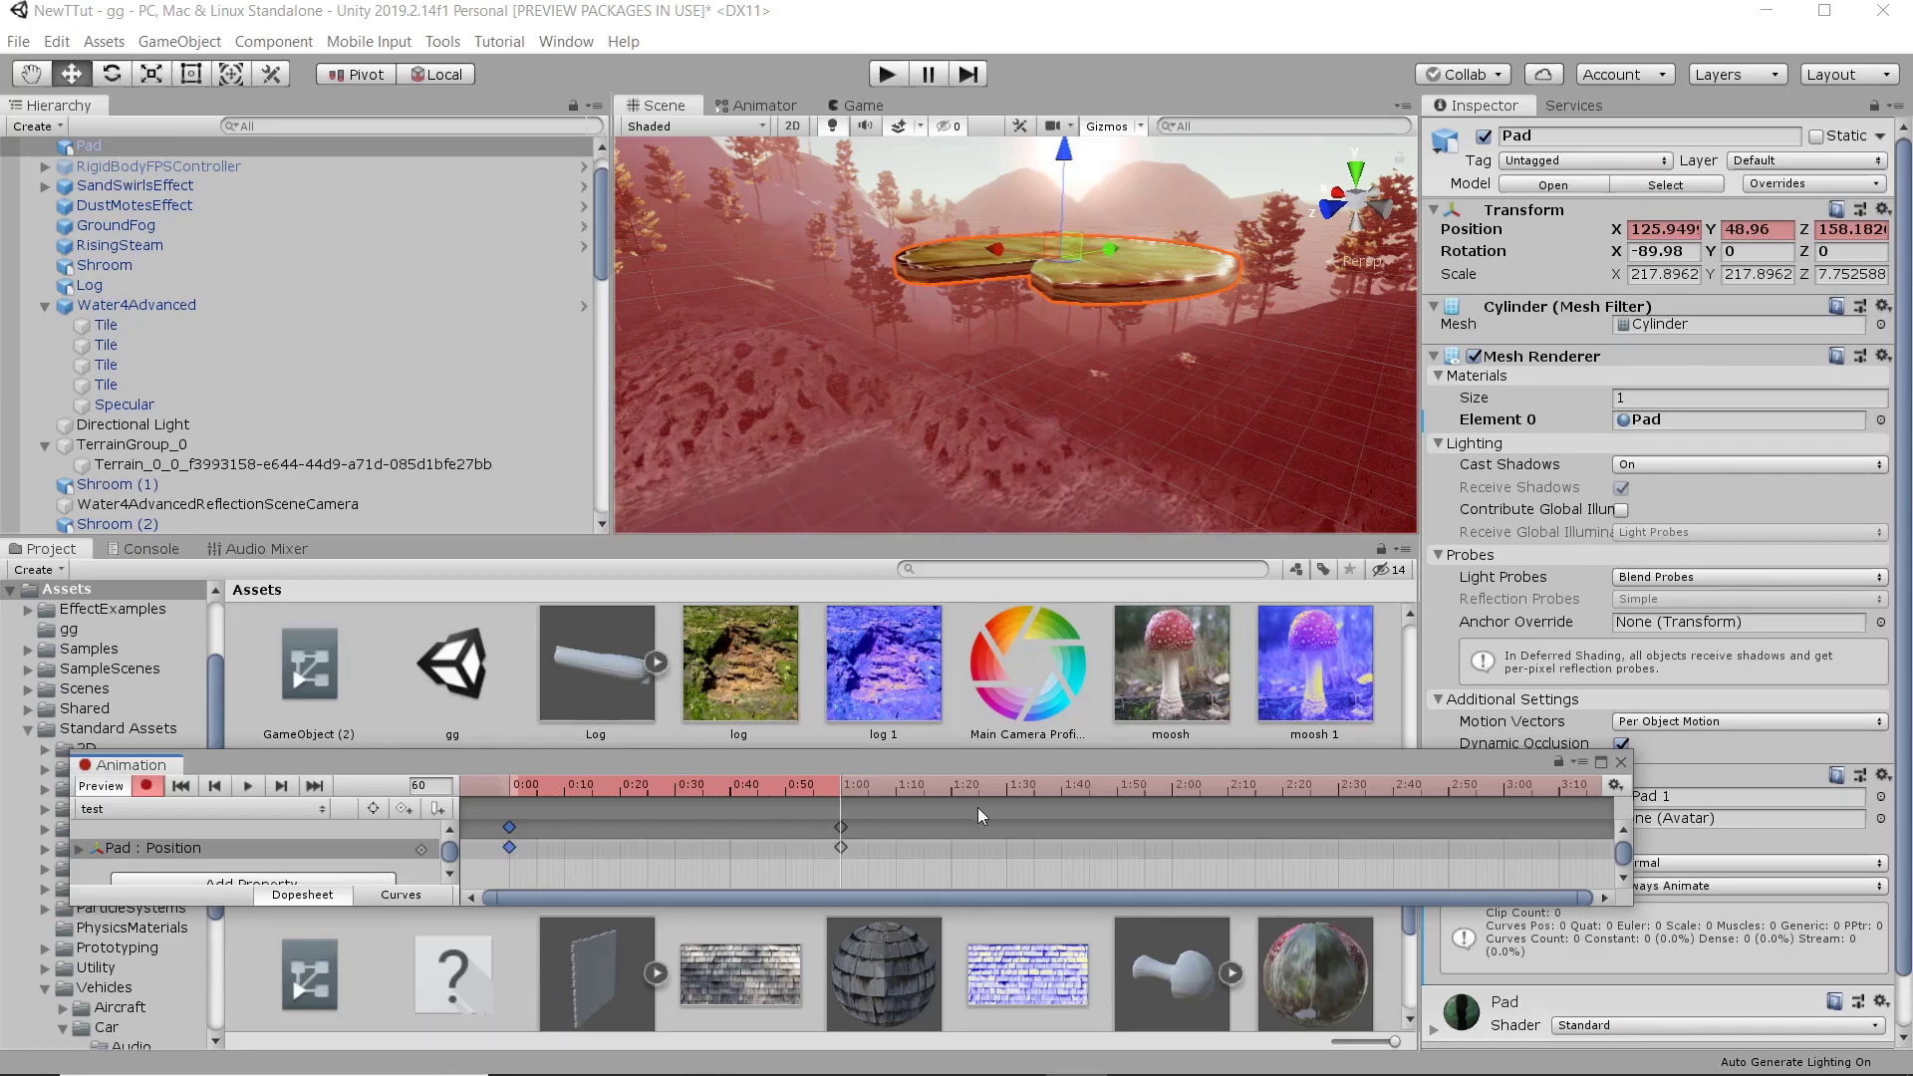
pyautogui.moveTo(996, 791); pyautogui.dragTo(1174, 801)
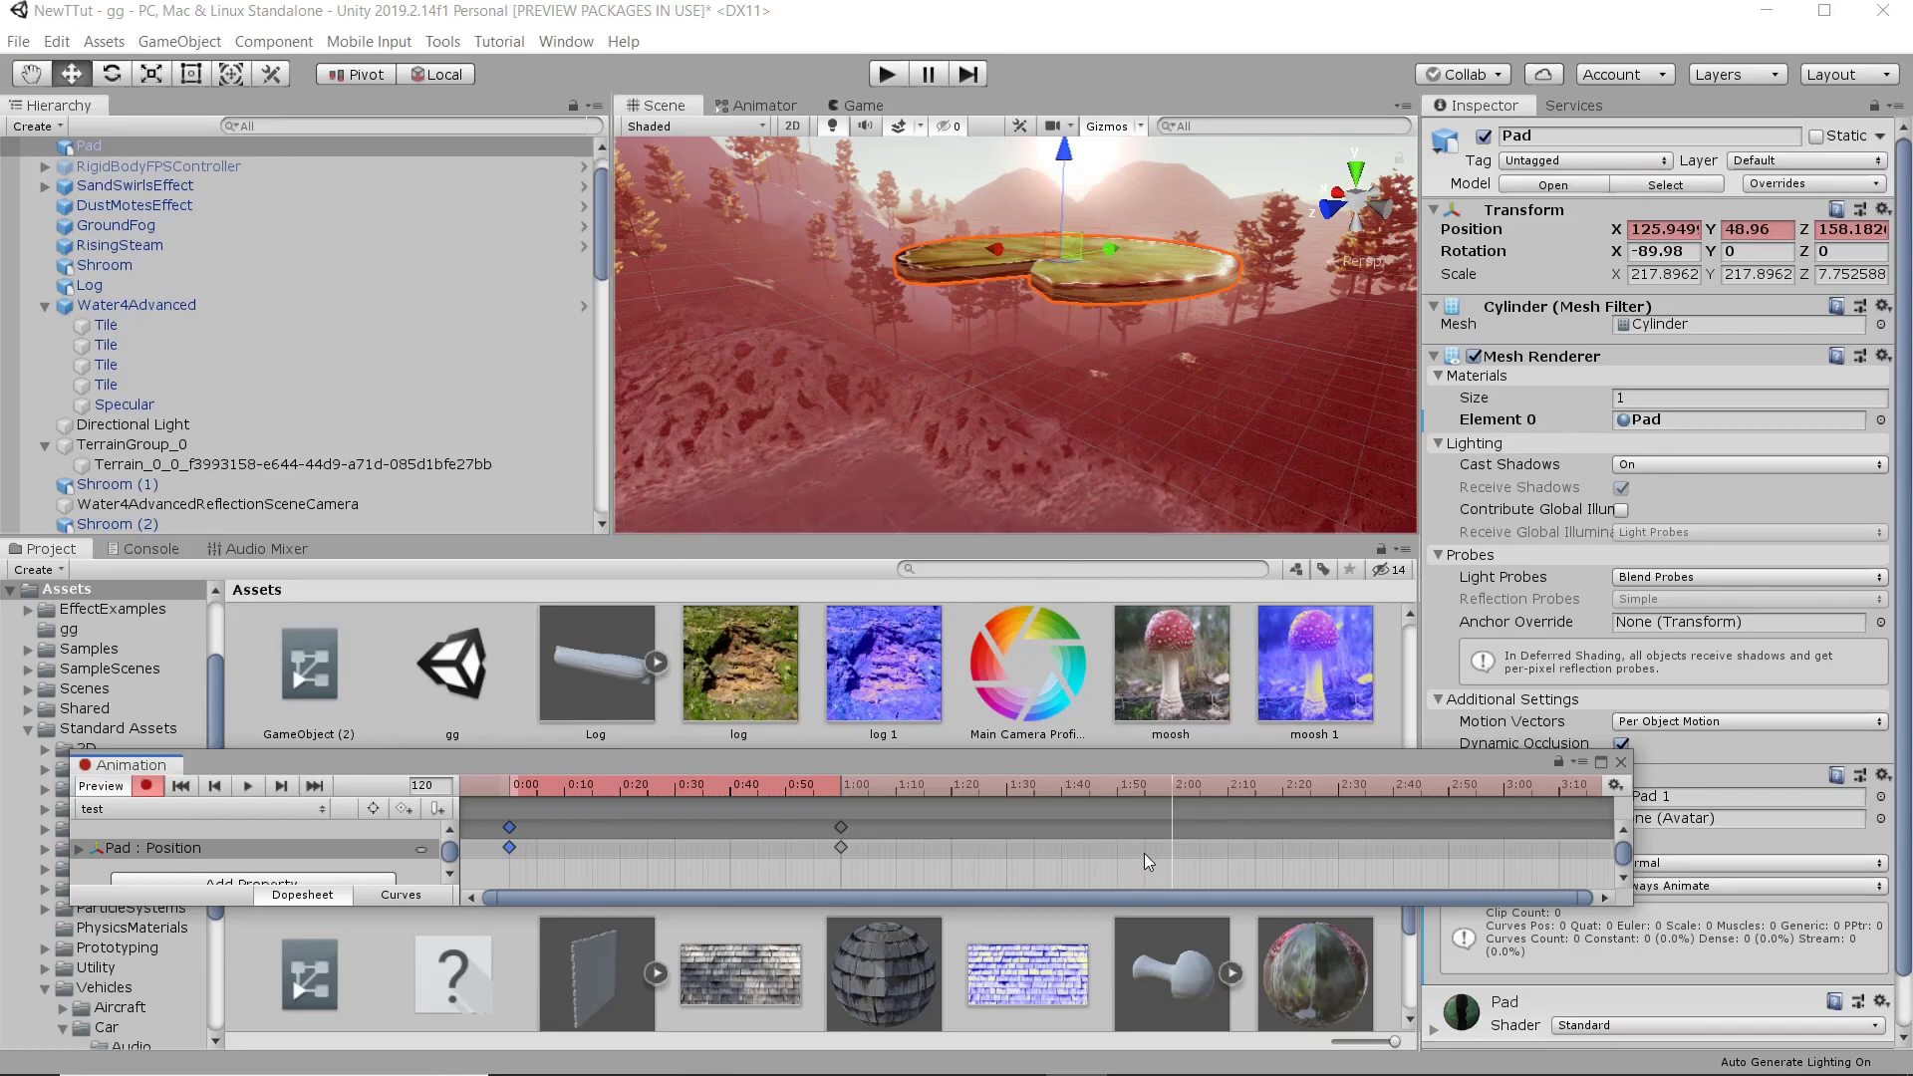
pyautogui.hotkey('ctrl', 'v')
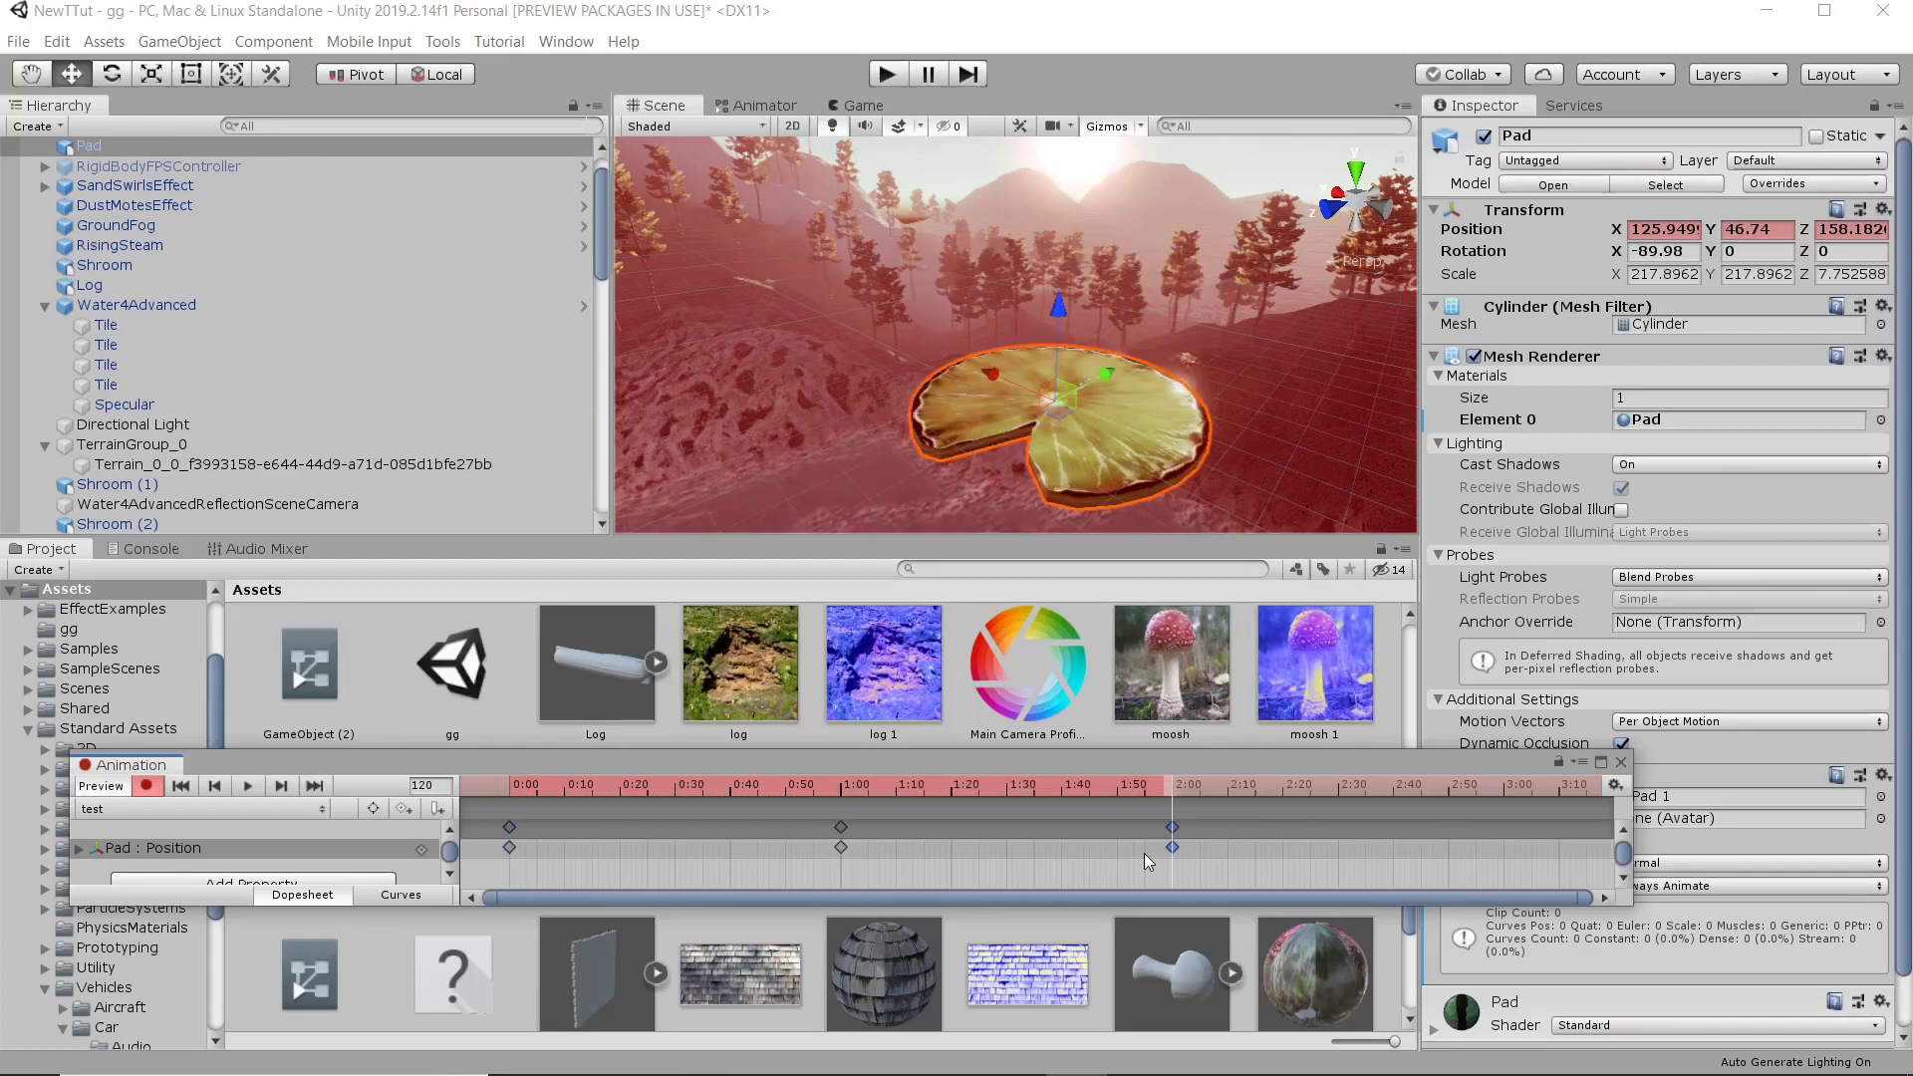
pyautogui.click(1020, 860)
pyautogui.press('space')
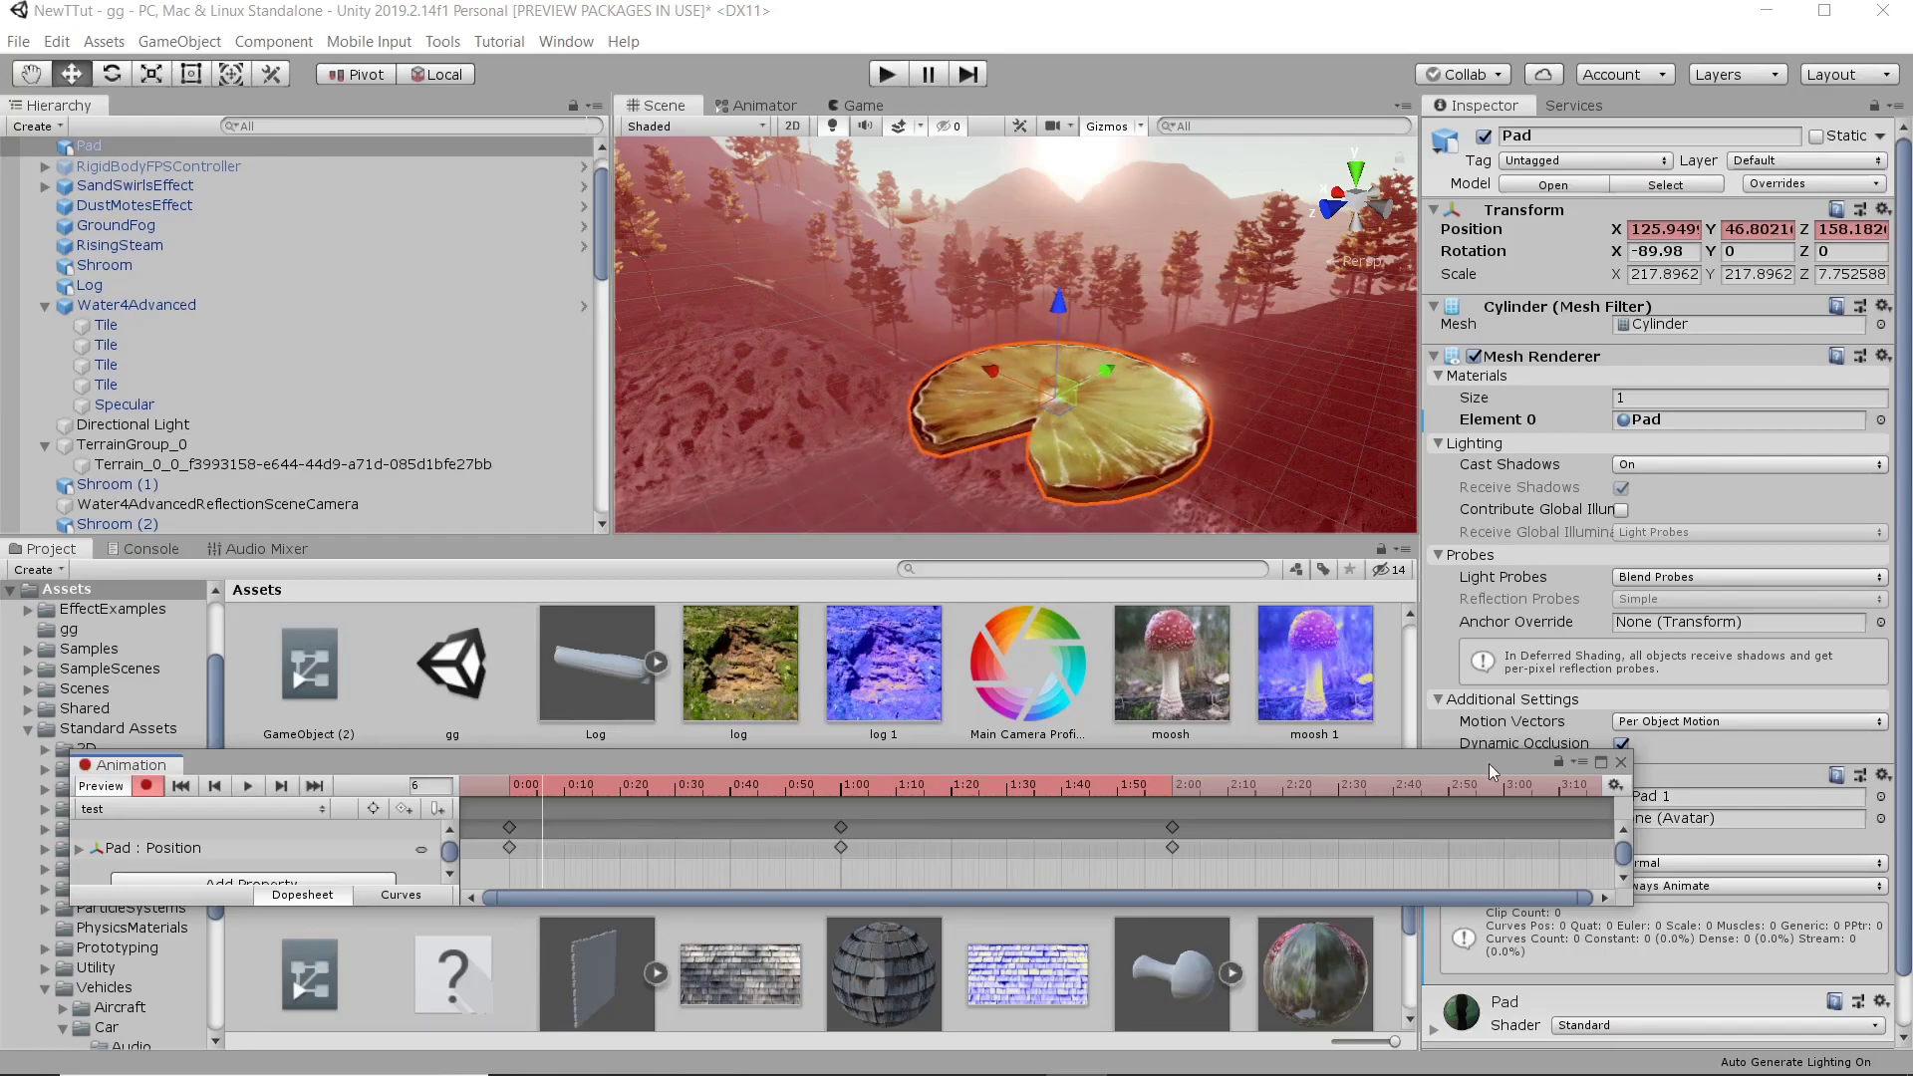
# Close the Animation window and delete the animated pad from the scene.
pyautogui.click(1602, 763)
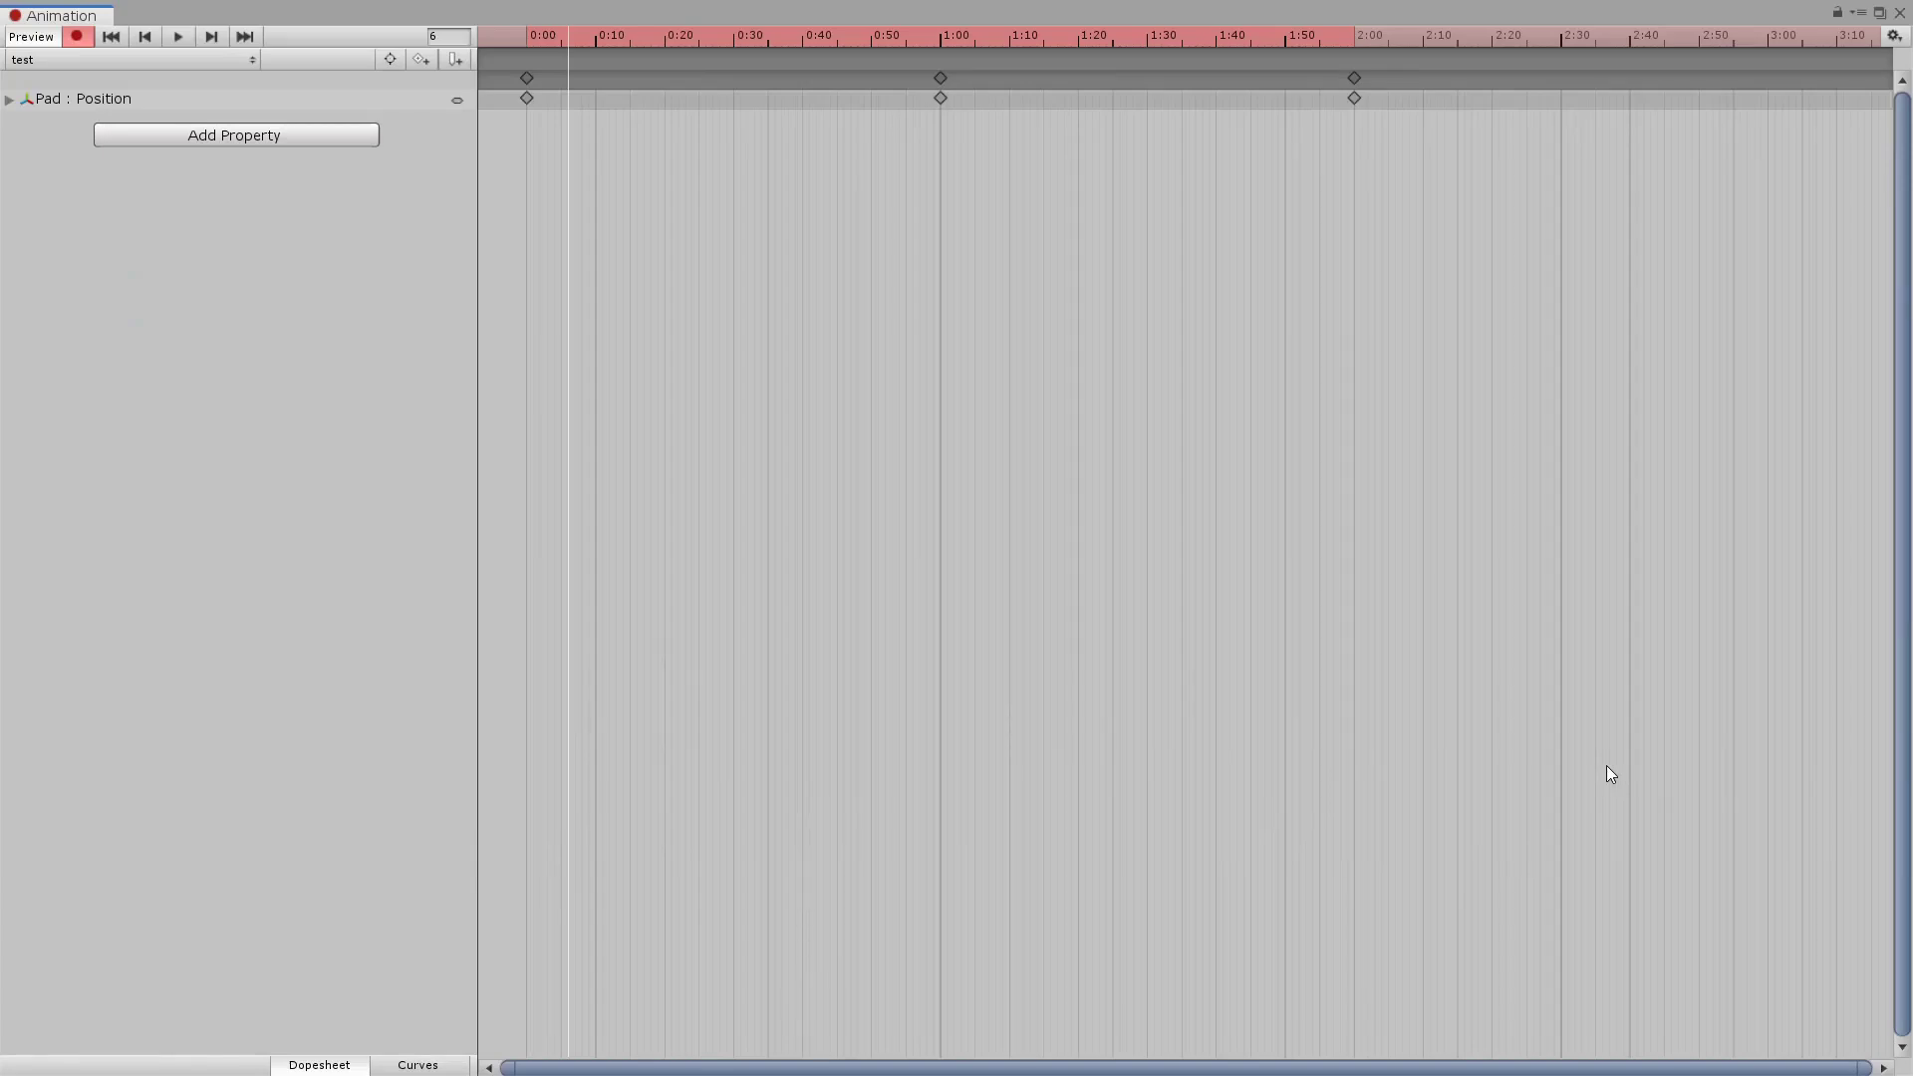
pyautogui.click(1900, 12)
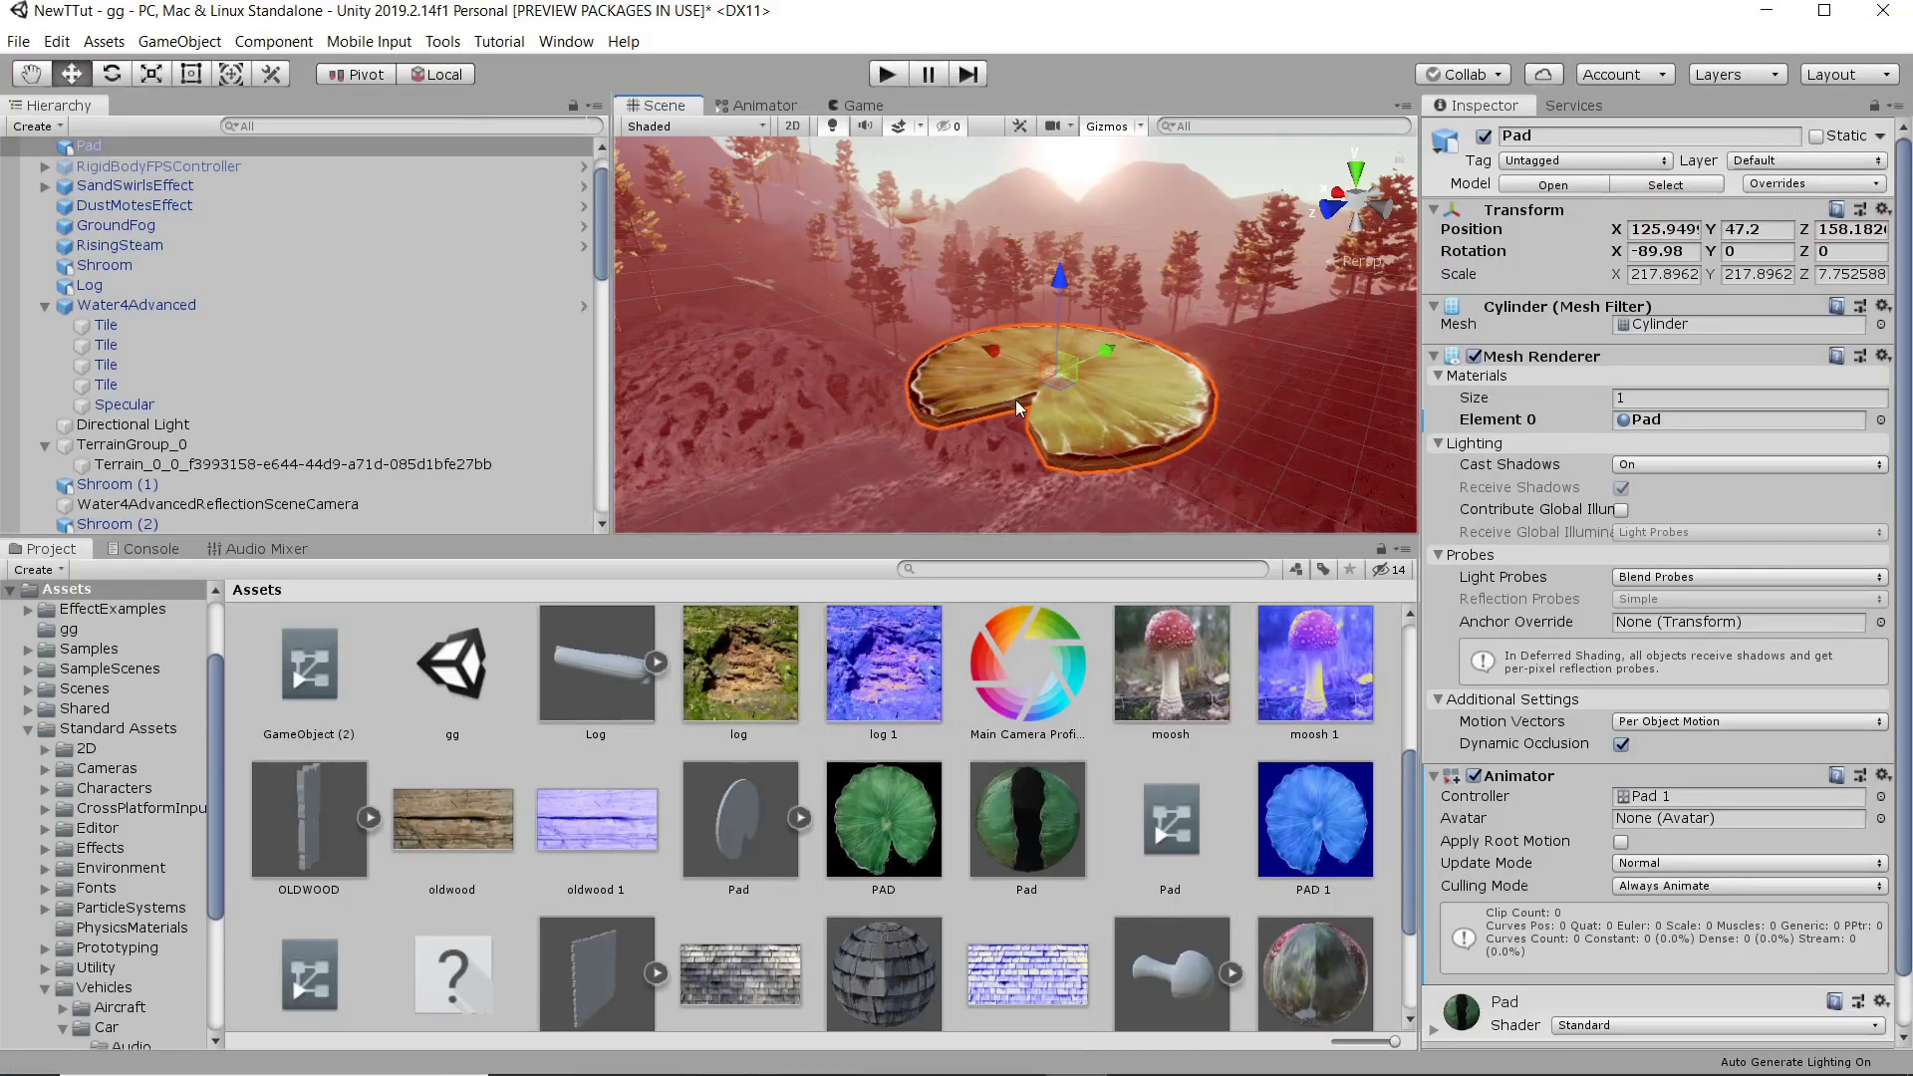
pyautogui.press('Delete')
# Select the Main Camera near the mushrooms on the shore and open its Cam animation clip.
pyautogui.scroll(-2, 905, 398)
pyautogui.moveTo(909, 407); pyautogui.dragTo(962, 298, button='middle')
pyautogui.scroll(-5, 1187, 269)
pyautogui.keyDown('alt'); pyautogui.moveTo(960, 296); pyautogui.dragTo(1118, 355); pyautogui.keyUp('alt')
pyautogui.moveTo(1118, 354); pyautogui.dragTo(968, 350, button='right')
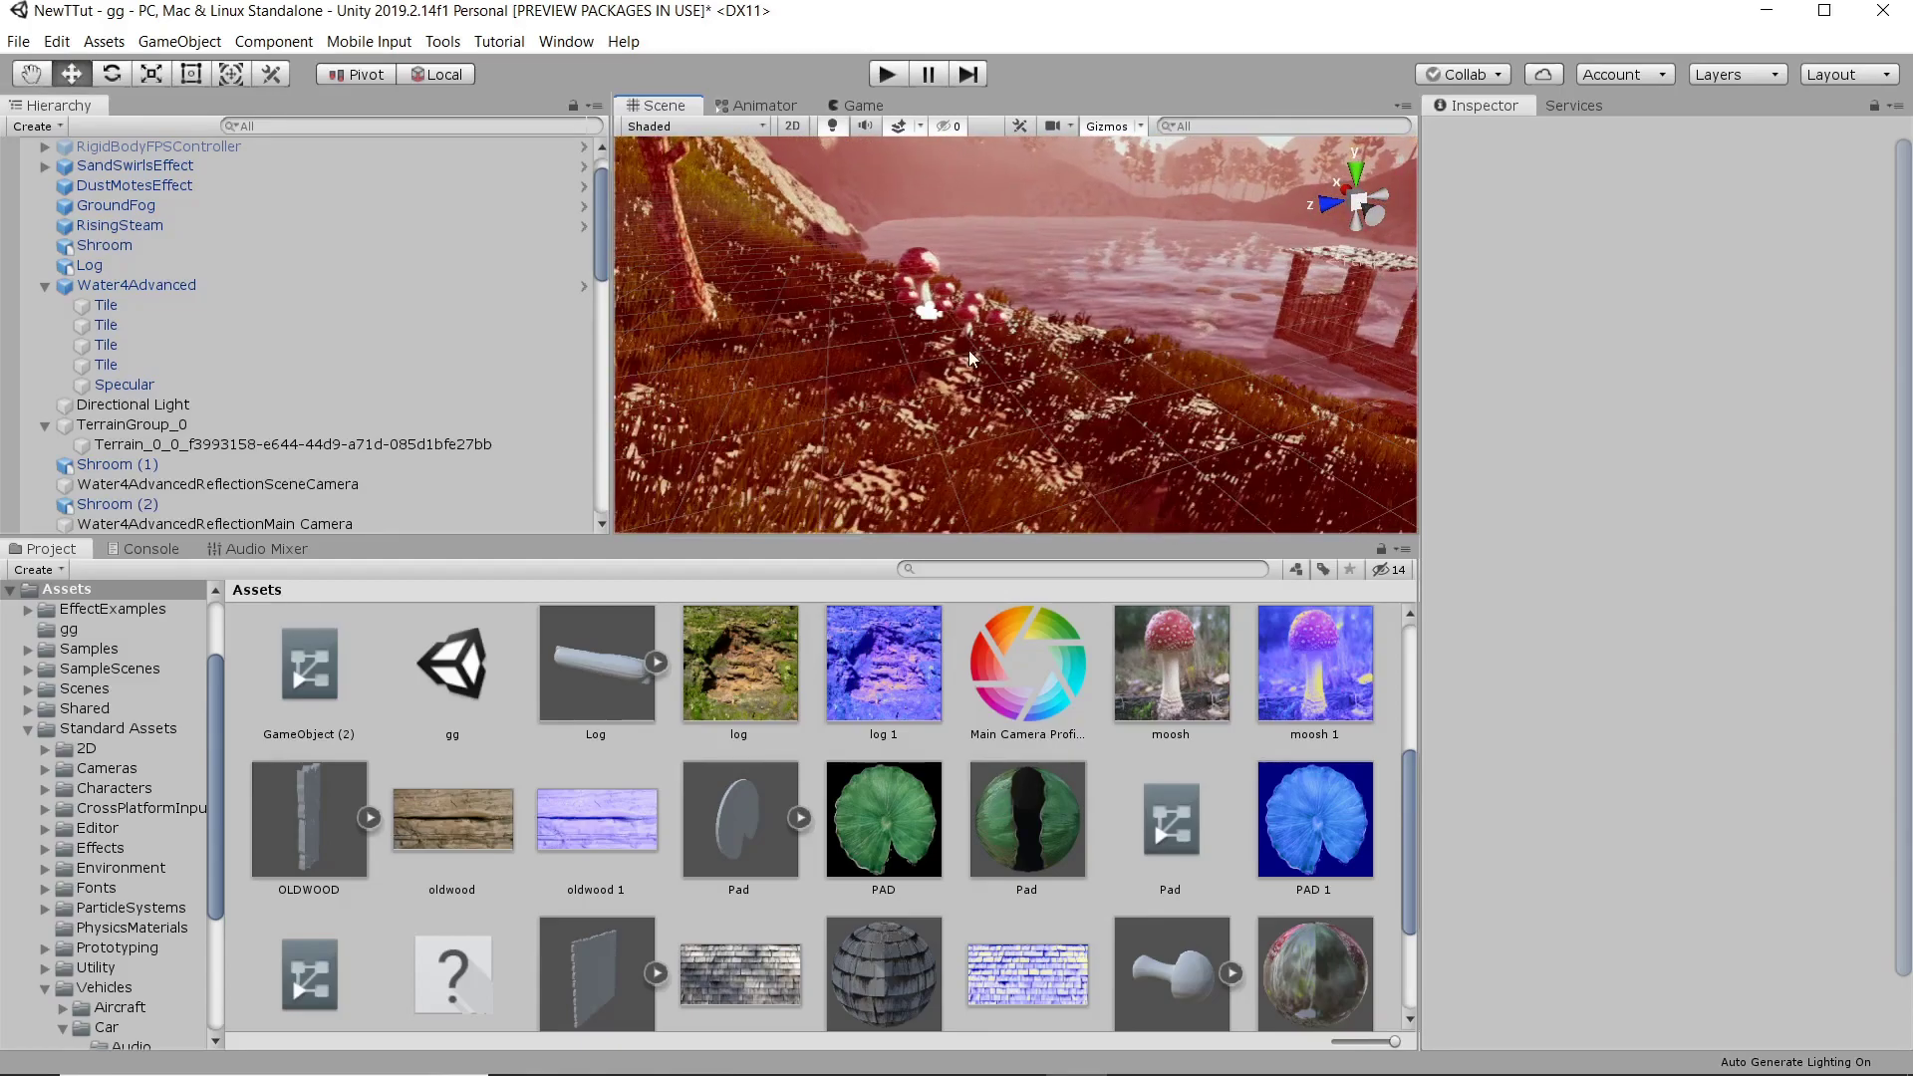
pyautogui.click(930, 315)
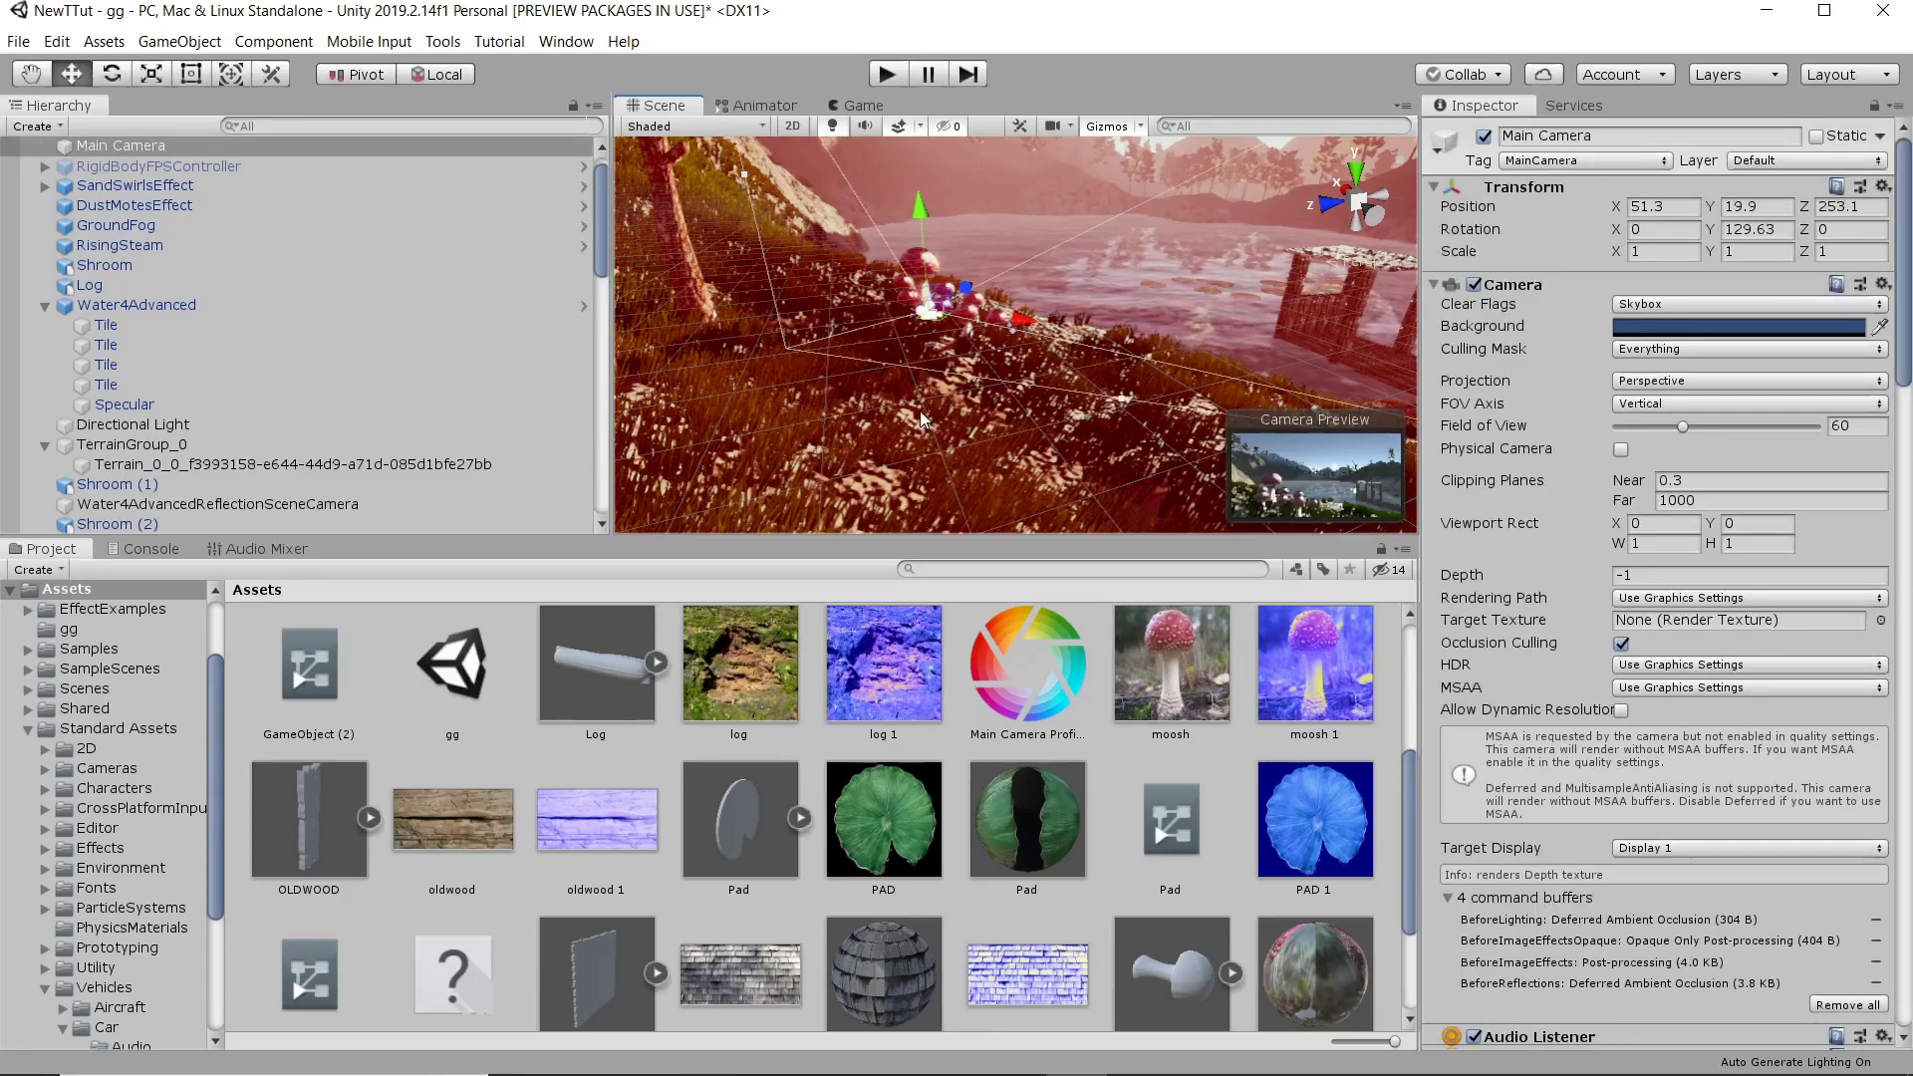
pyautogui.hotkey('ctrl', '6')
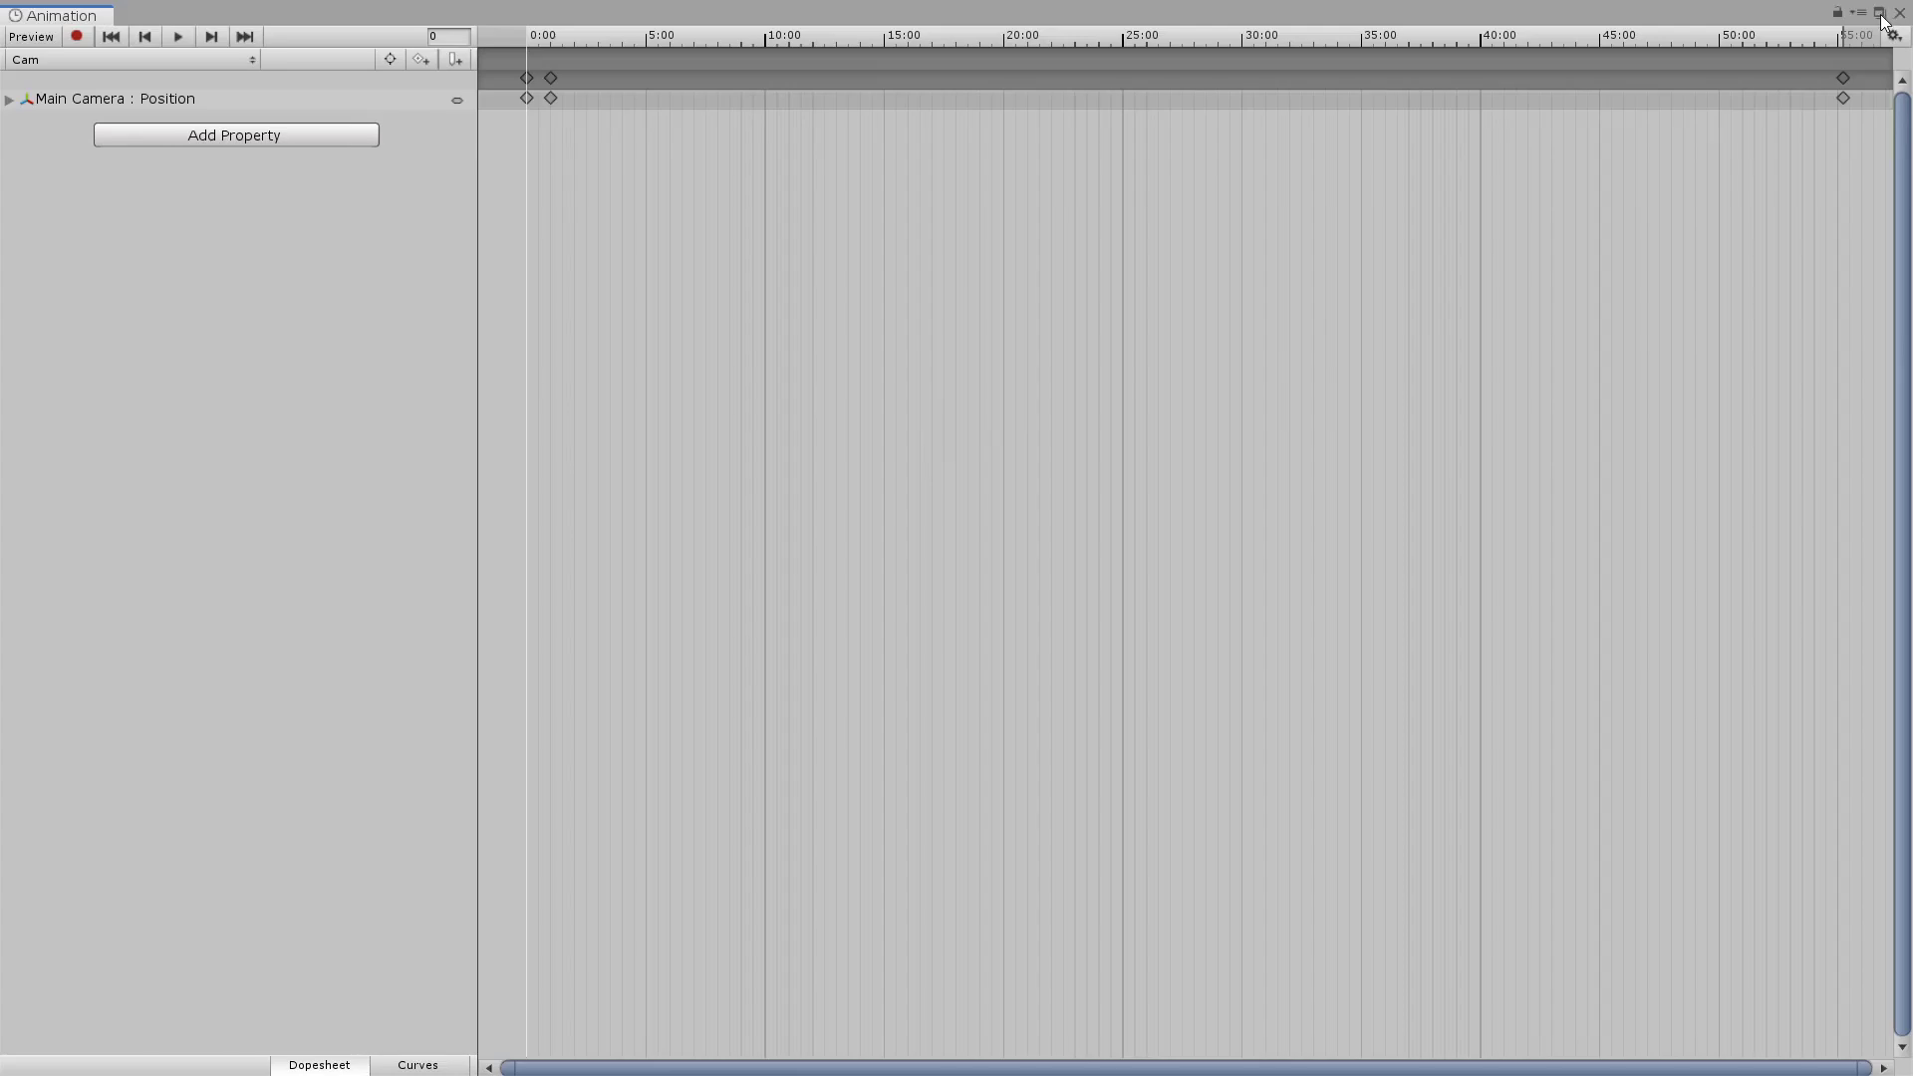
# Restore the Animation window from full screen and place it below the Scene view, keeping the camera preview visible.
pyautogui.moveTo(1631, 16); pyautogui.dragTo(1317, 128)
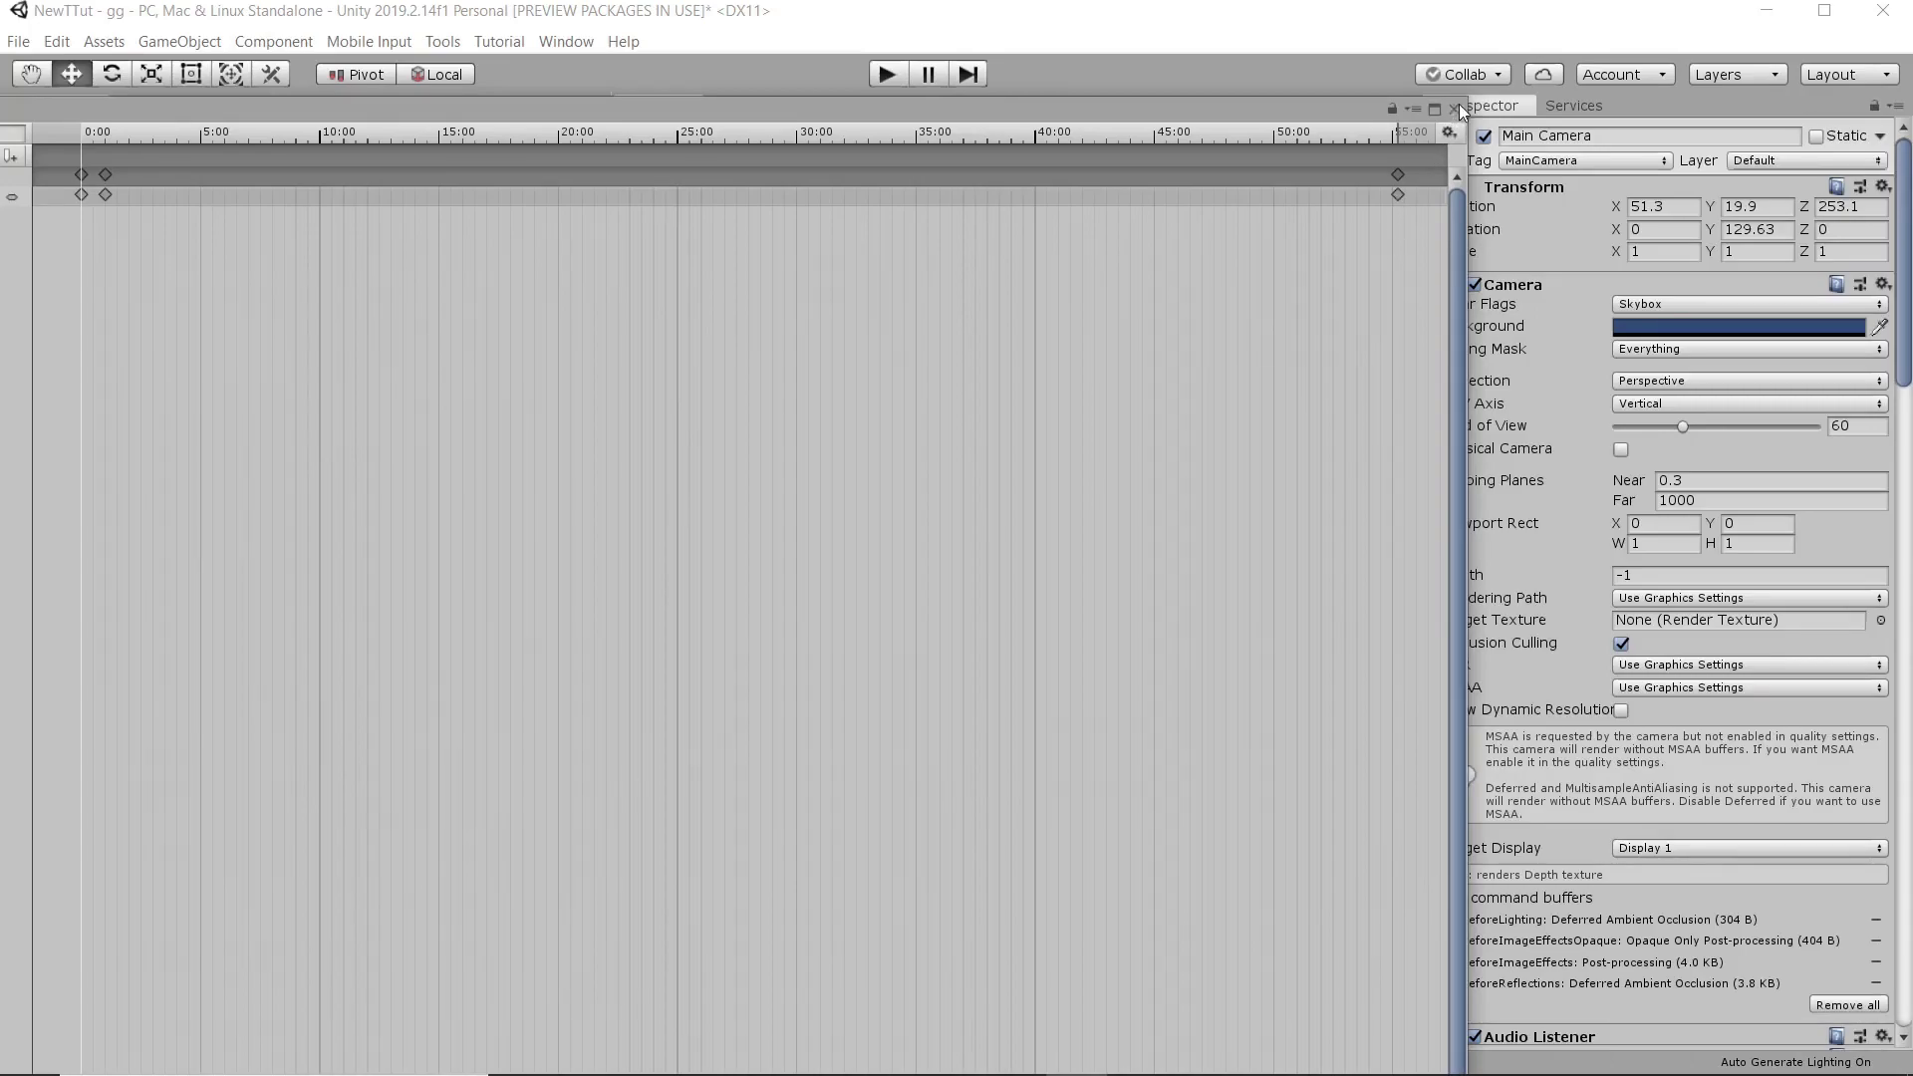
pyautogui.moveTo(1463, 97); pyautogui.dragTo(1690, 644)
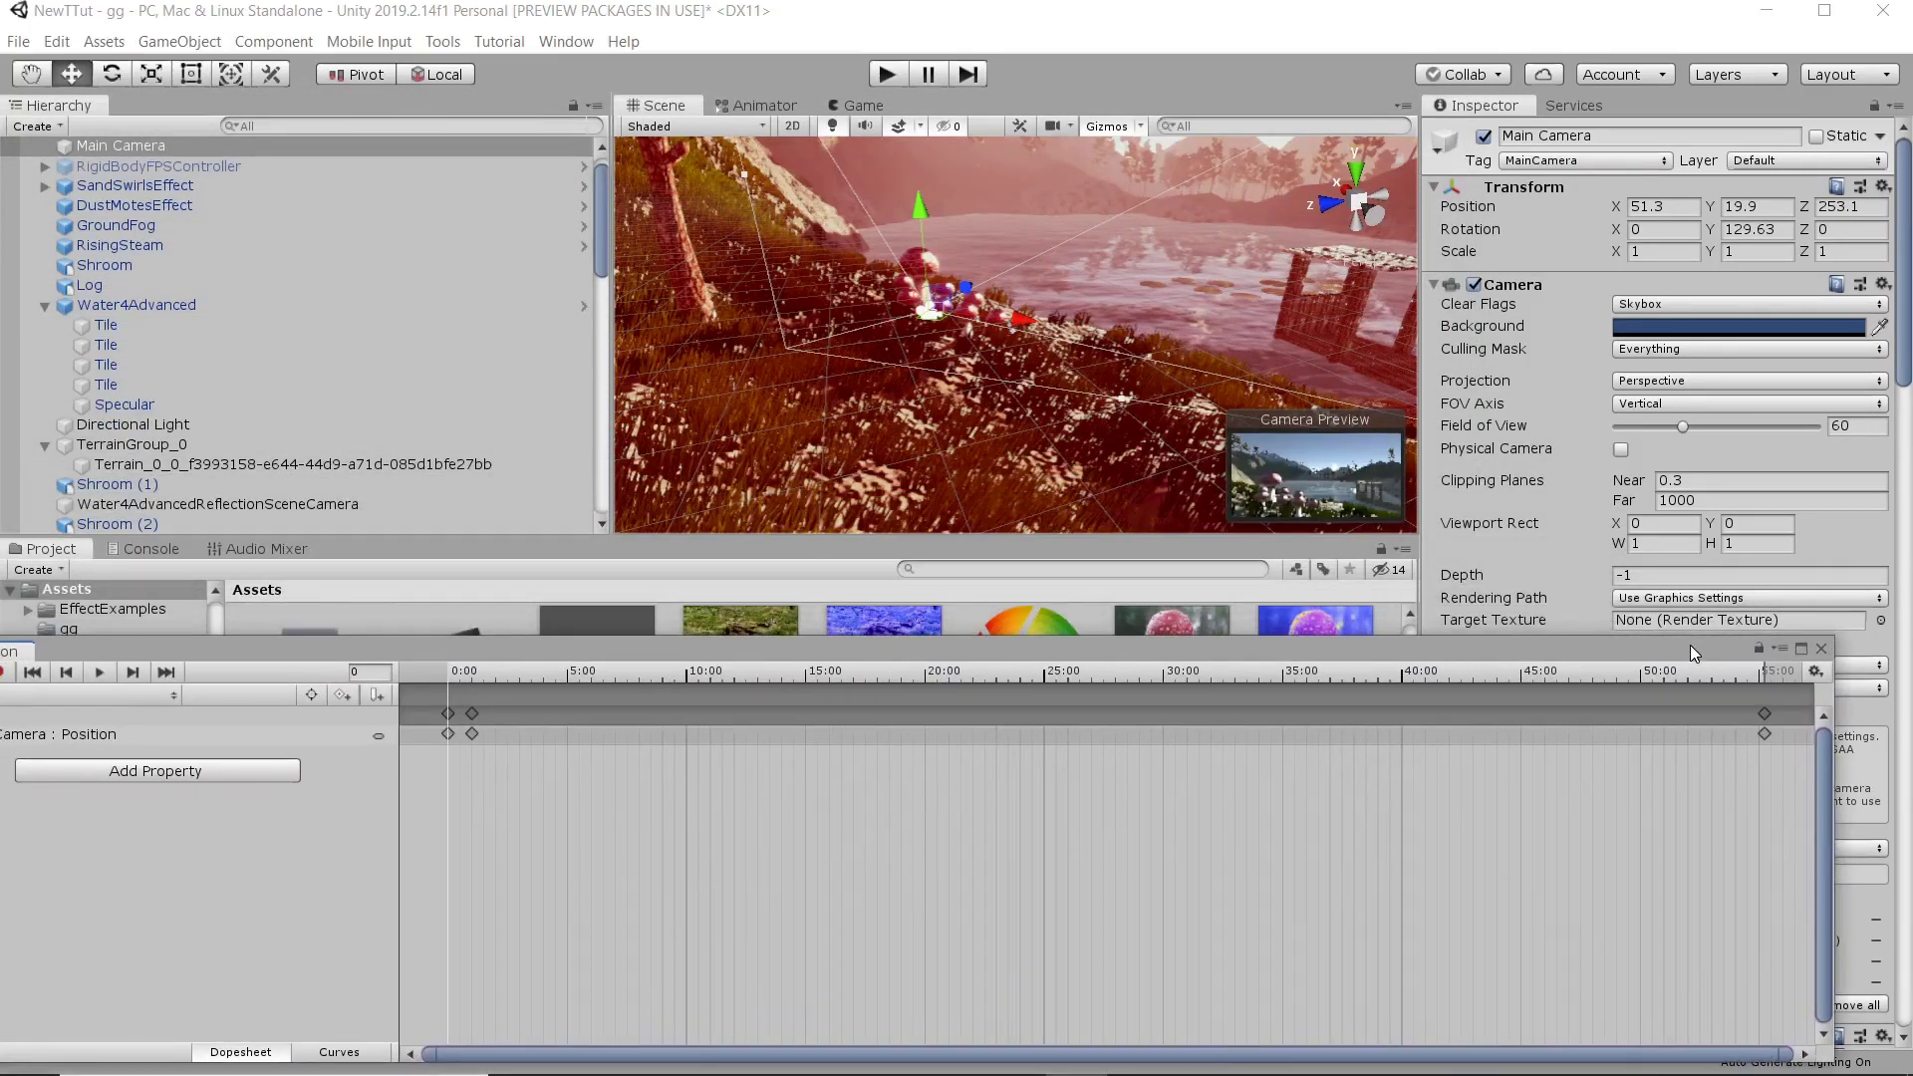
pyautogui.moveTo(846, 650); pyautogui.dragTo(949, 655)
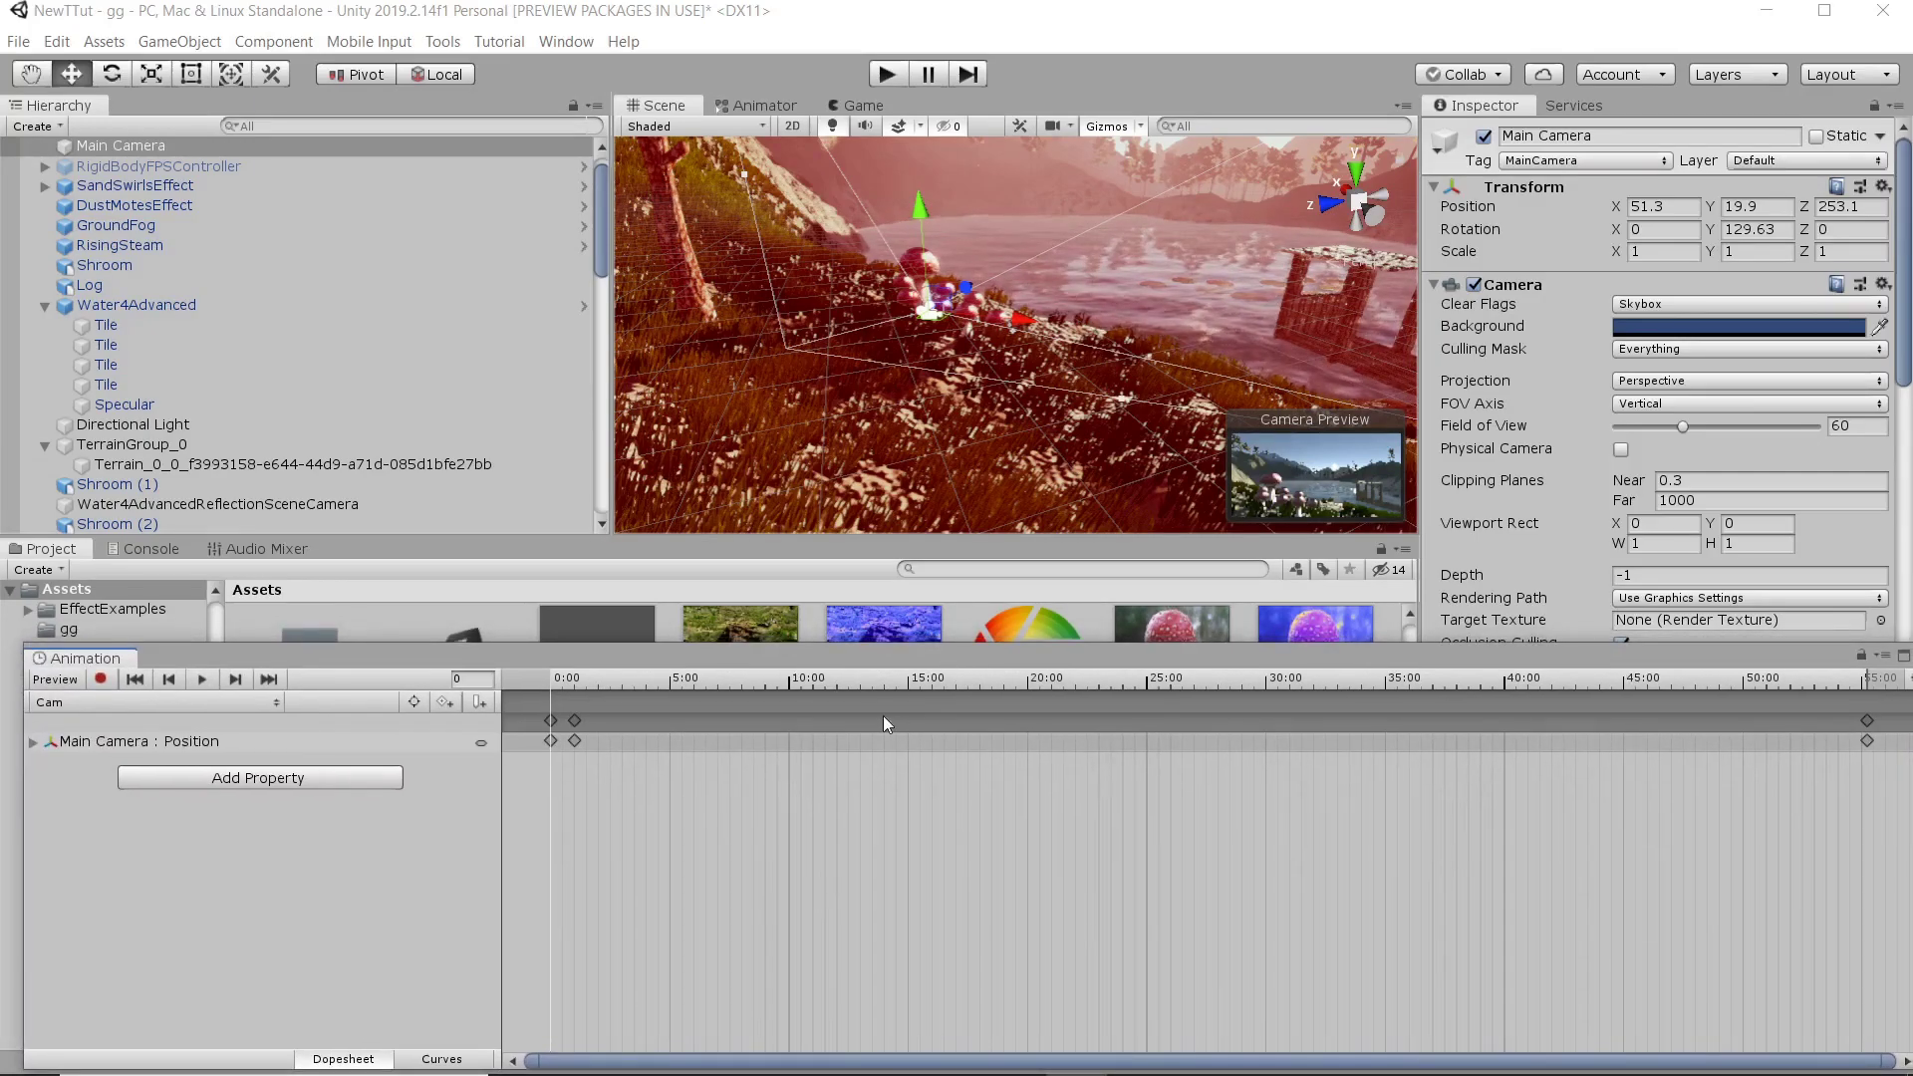
# Play the Cam clip while watching the Main Camera move through the scene, and stop the playback.
pyautogui.press('space')
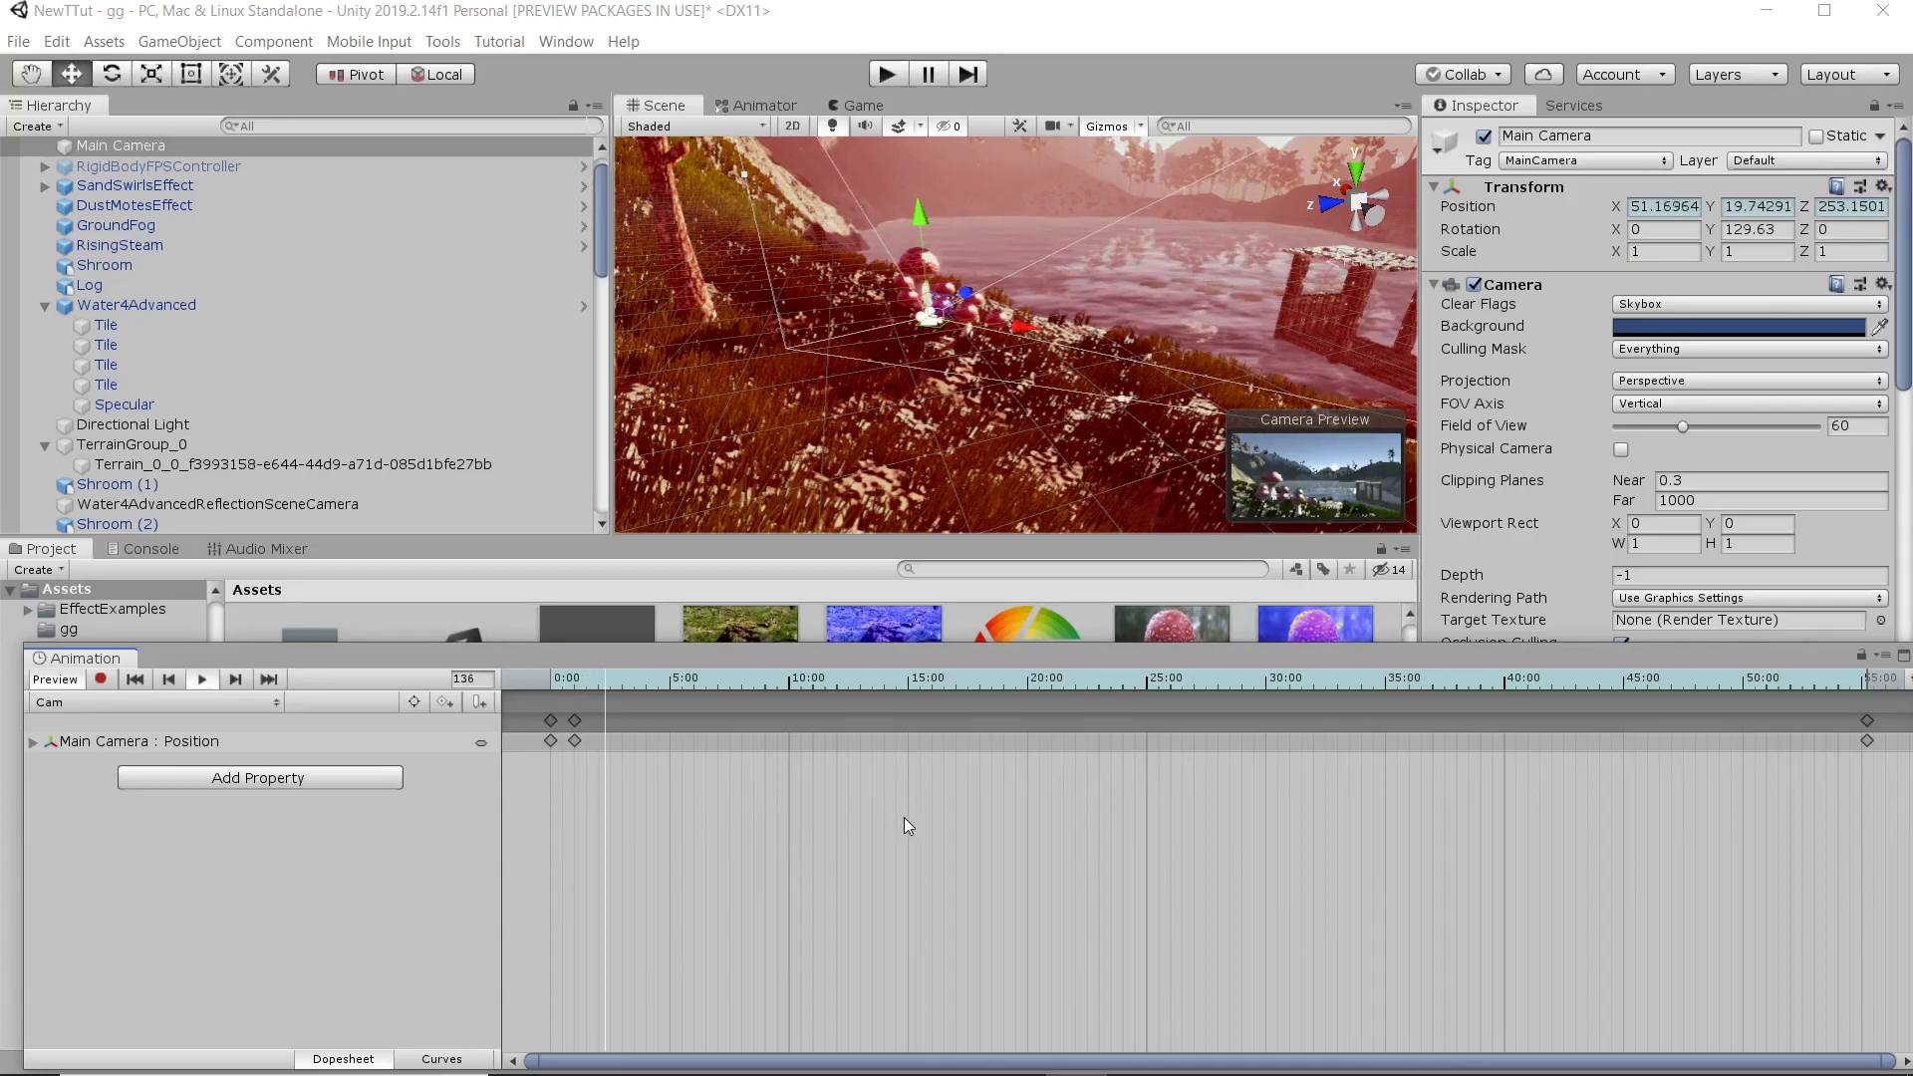
pyautogui.keyDown('alt'); pyautogui.moveTo(954, 440); pyautogui.dragTo(994, 315); pyautogui.keyUp('alt')
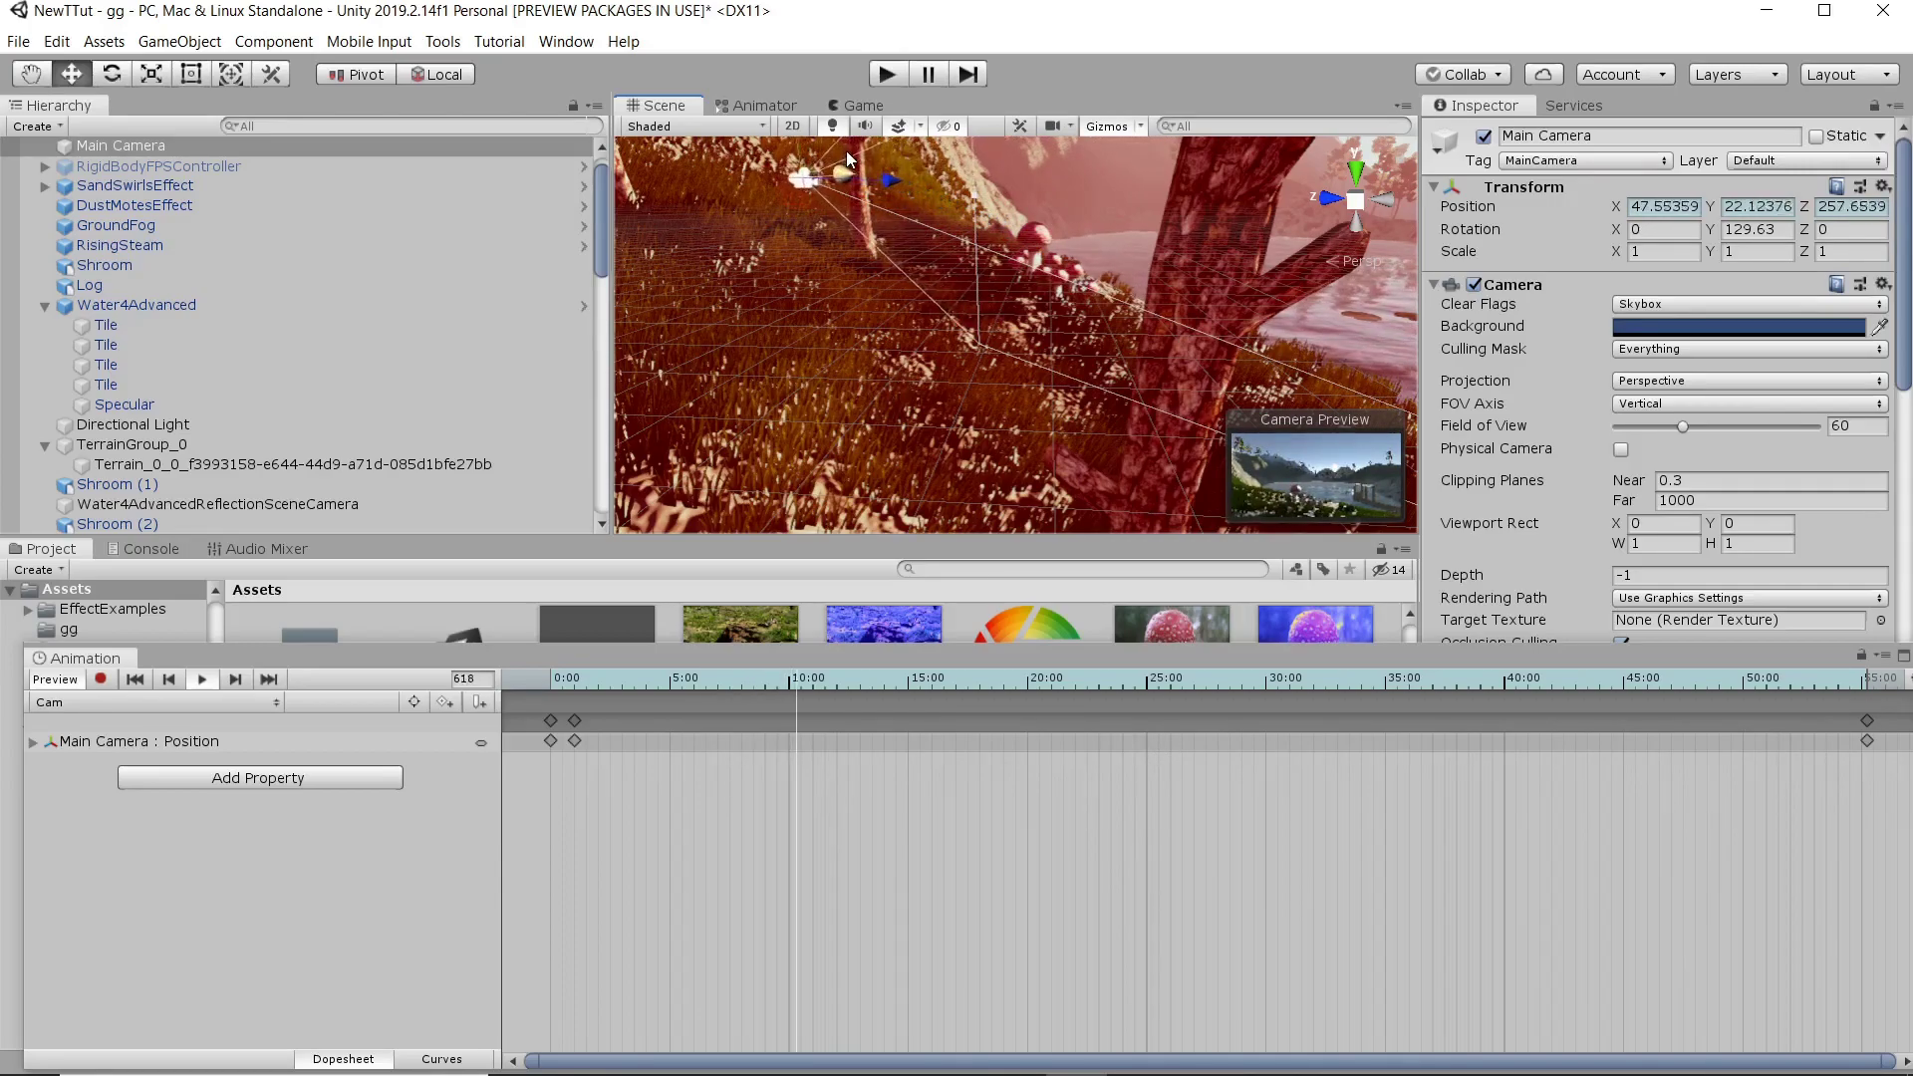
pyautogui.click(201, 679)
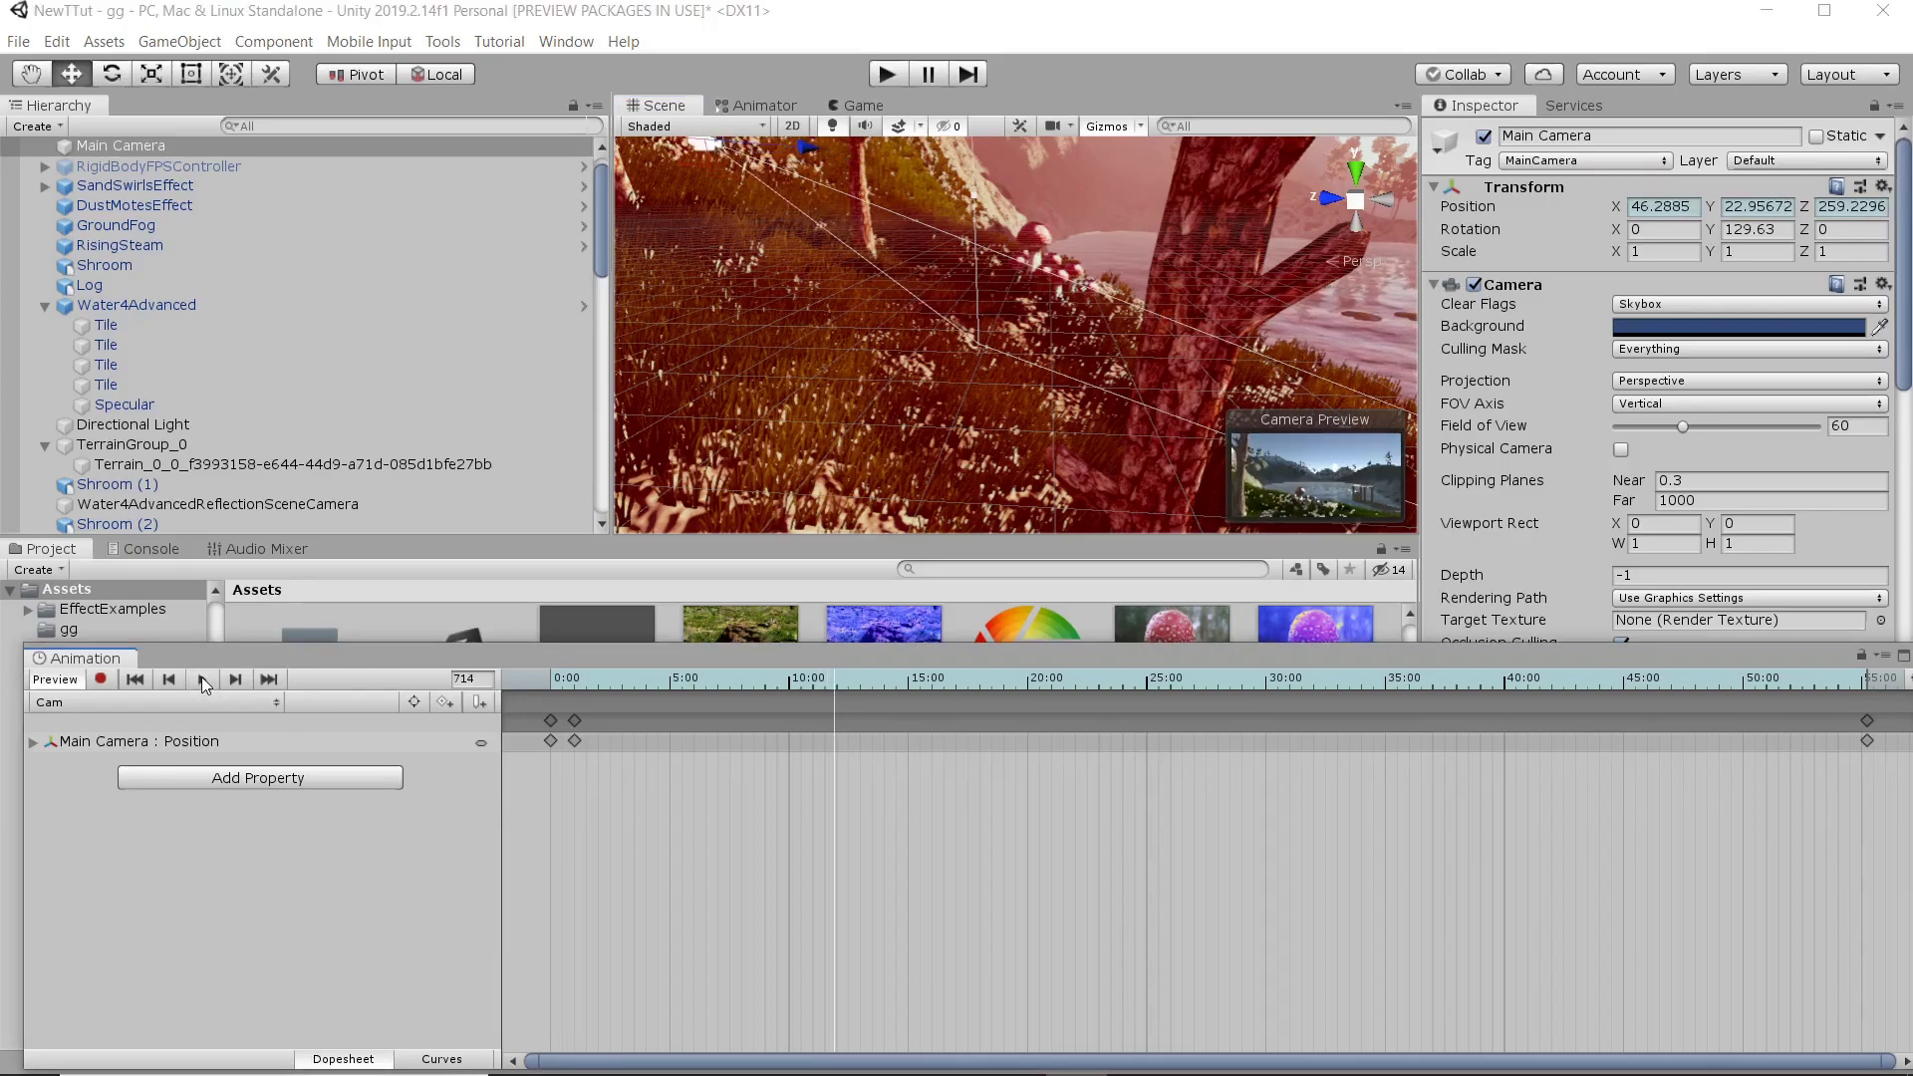
# Close the Animation window and look over the wooden dock, the lake and the surrounding mountains in the Scene view.
pyautogui.moveTo(1523, 655); pyautogui.dragTo(1522, 664)
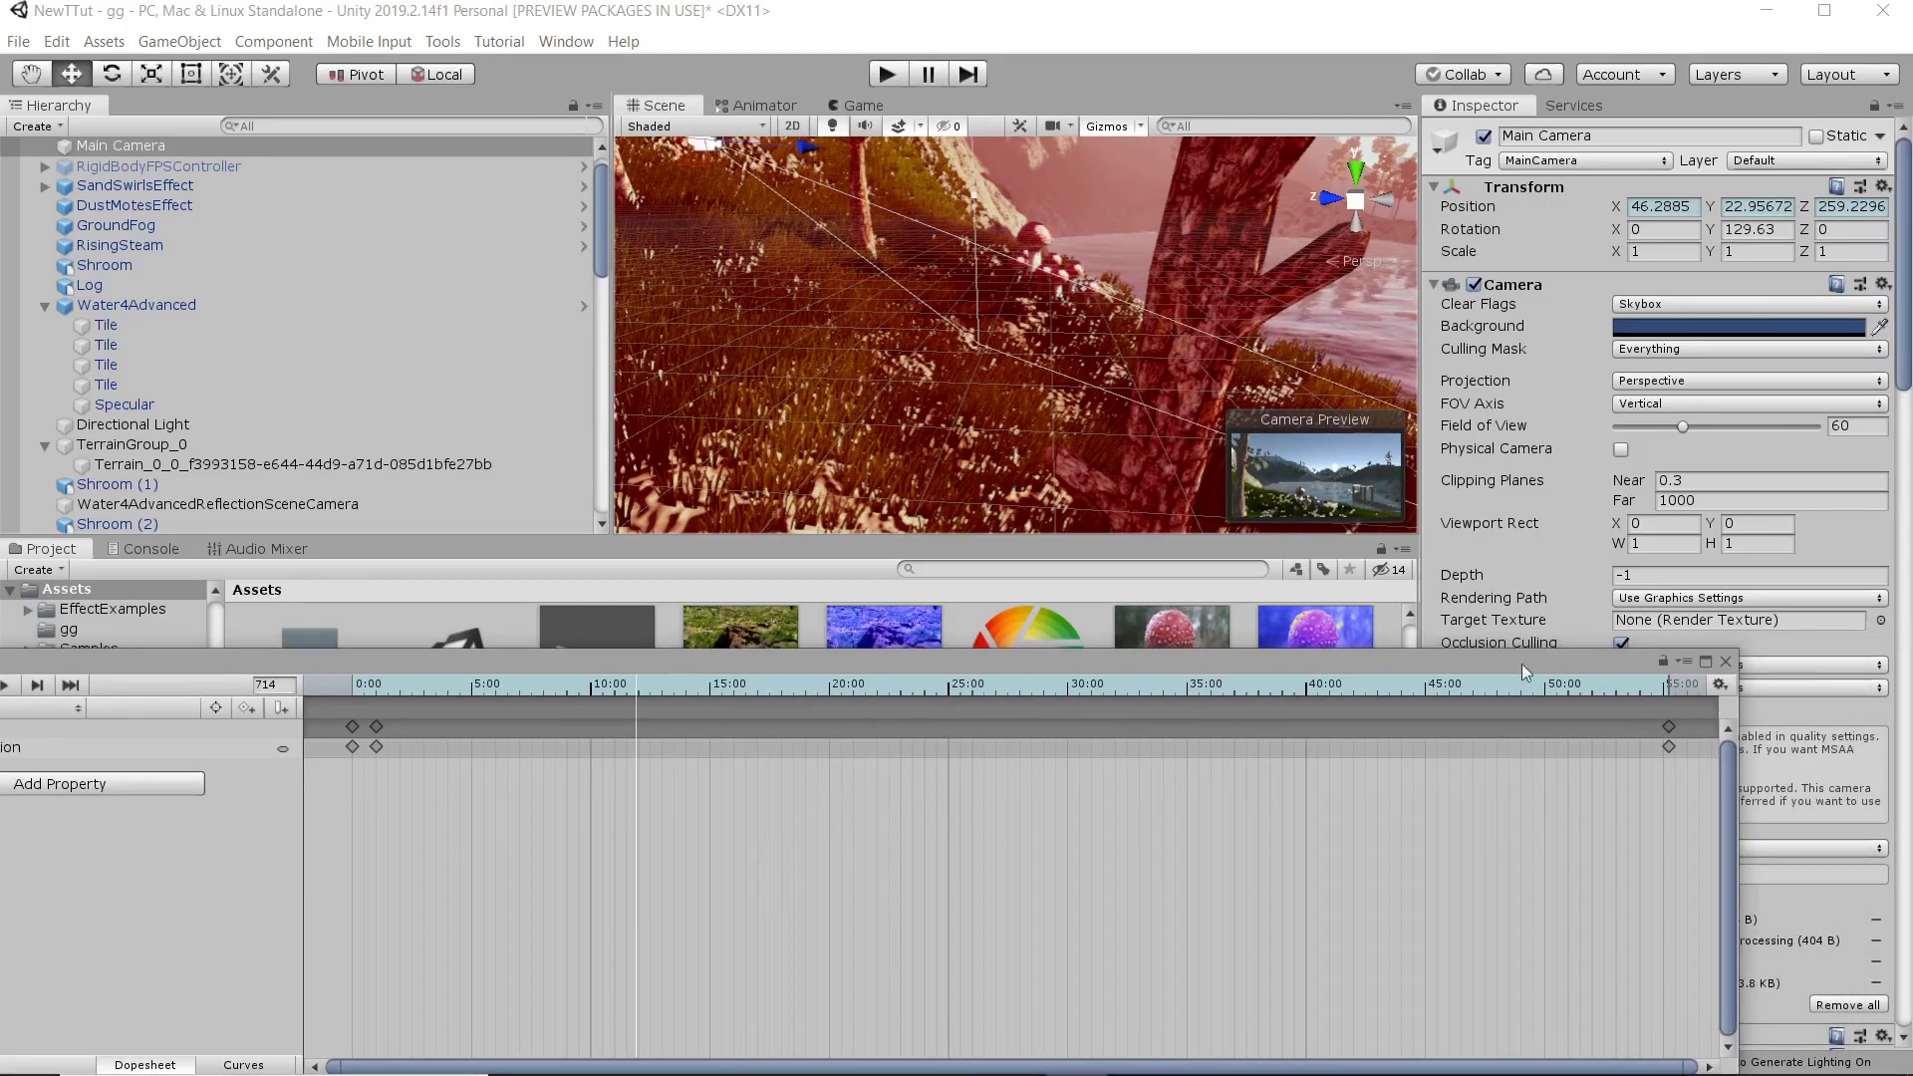
pyautogui.click(1727, 661)
pyautogui.moveTo(849, 342); pyautogui.dragTo(942, 355, button='right')
pyautogui.moveTo(941, 355); pyautogui.dragTo(1026, 374, button='middle')
pyautogui.scroll(3, 1024, 397)
pyautogui.scroll(3, 1096, 321)
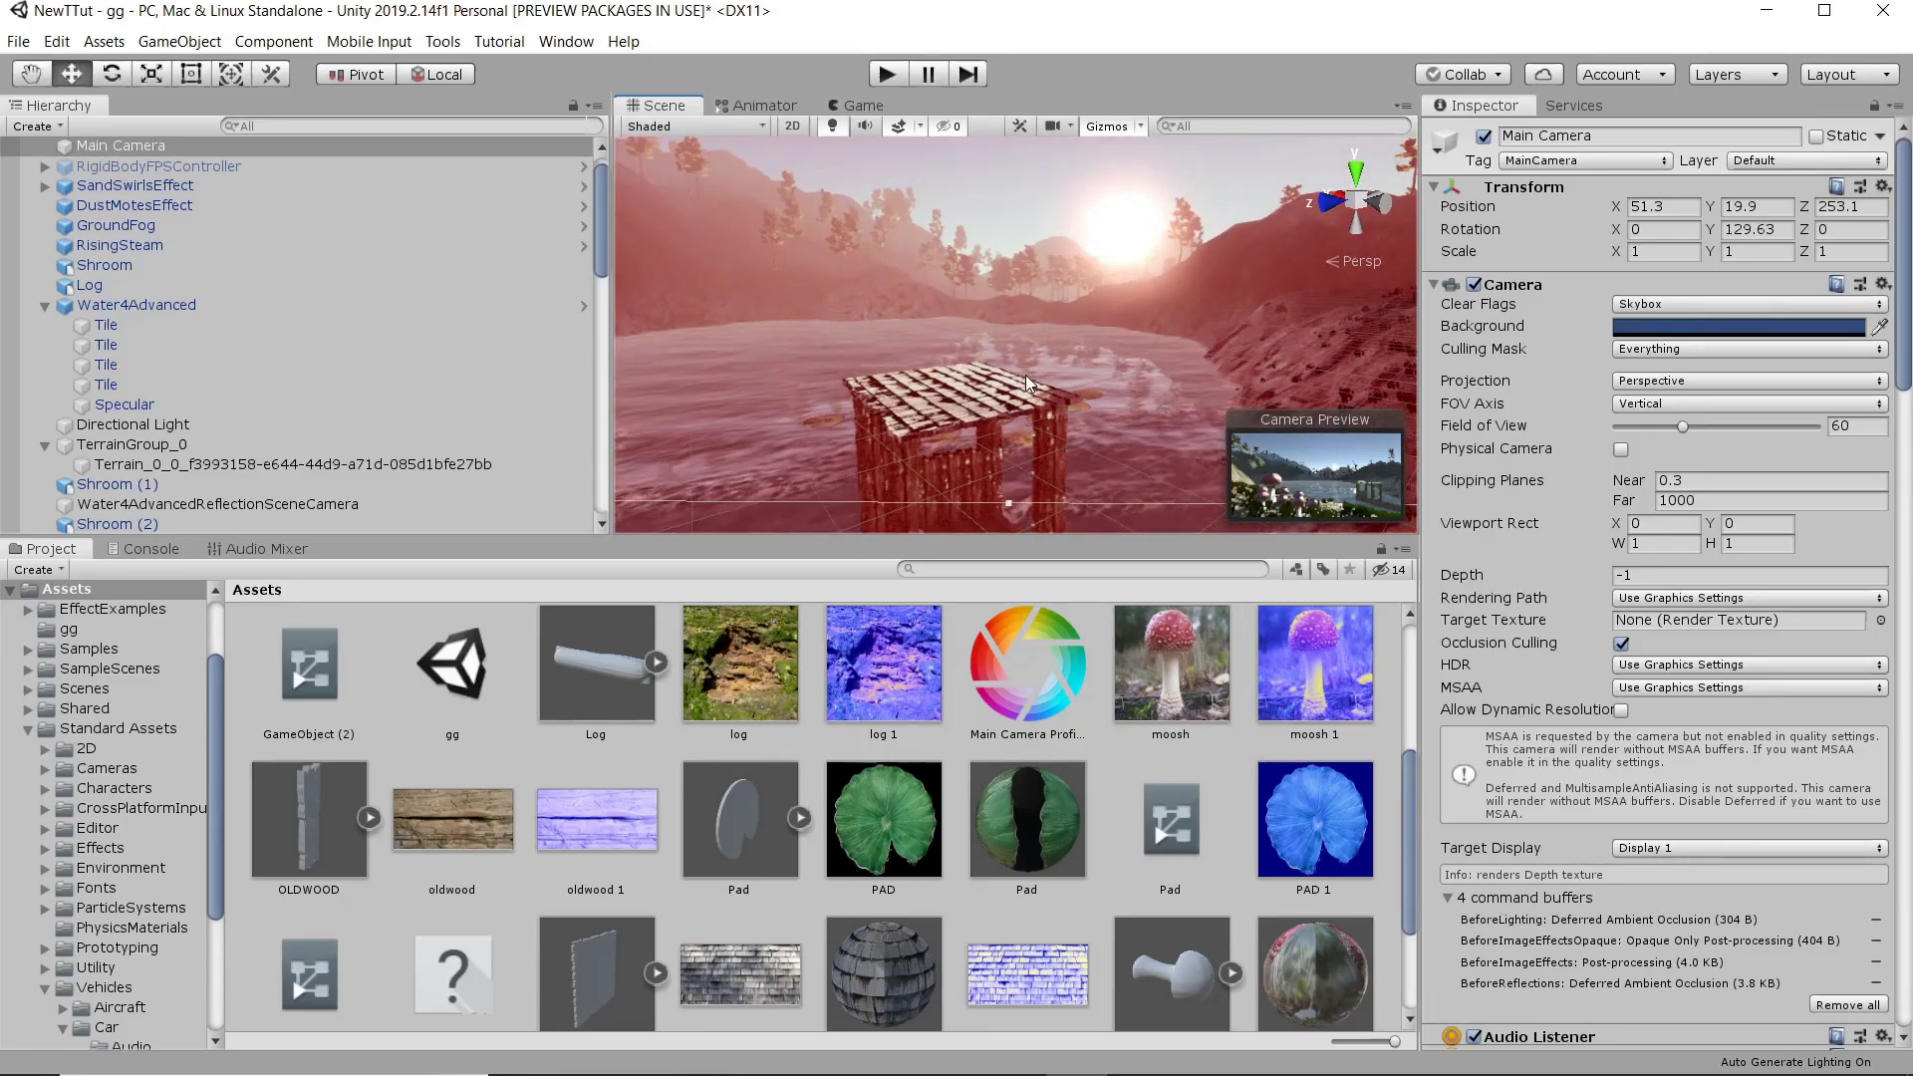
pyautogui.keyDown('alt'); pyautogui.moveTo(1025, 374); pyautogui.dragTo(1186, 252, button='right'); pyautogui.keyUp('alt')
pyautogui.moveTo(1186, 252); pyautogui.dragTo(1038, 410, button='middle')
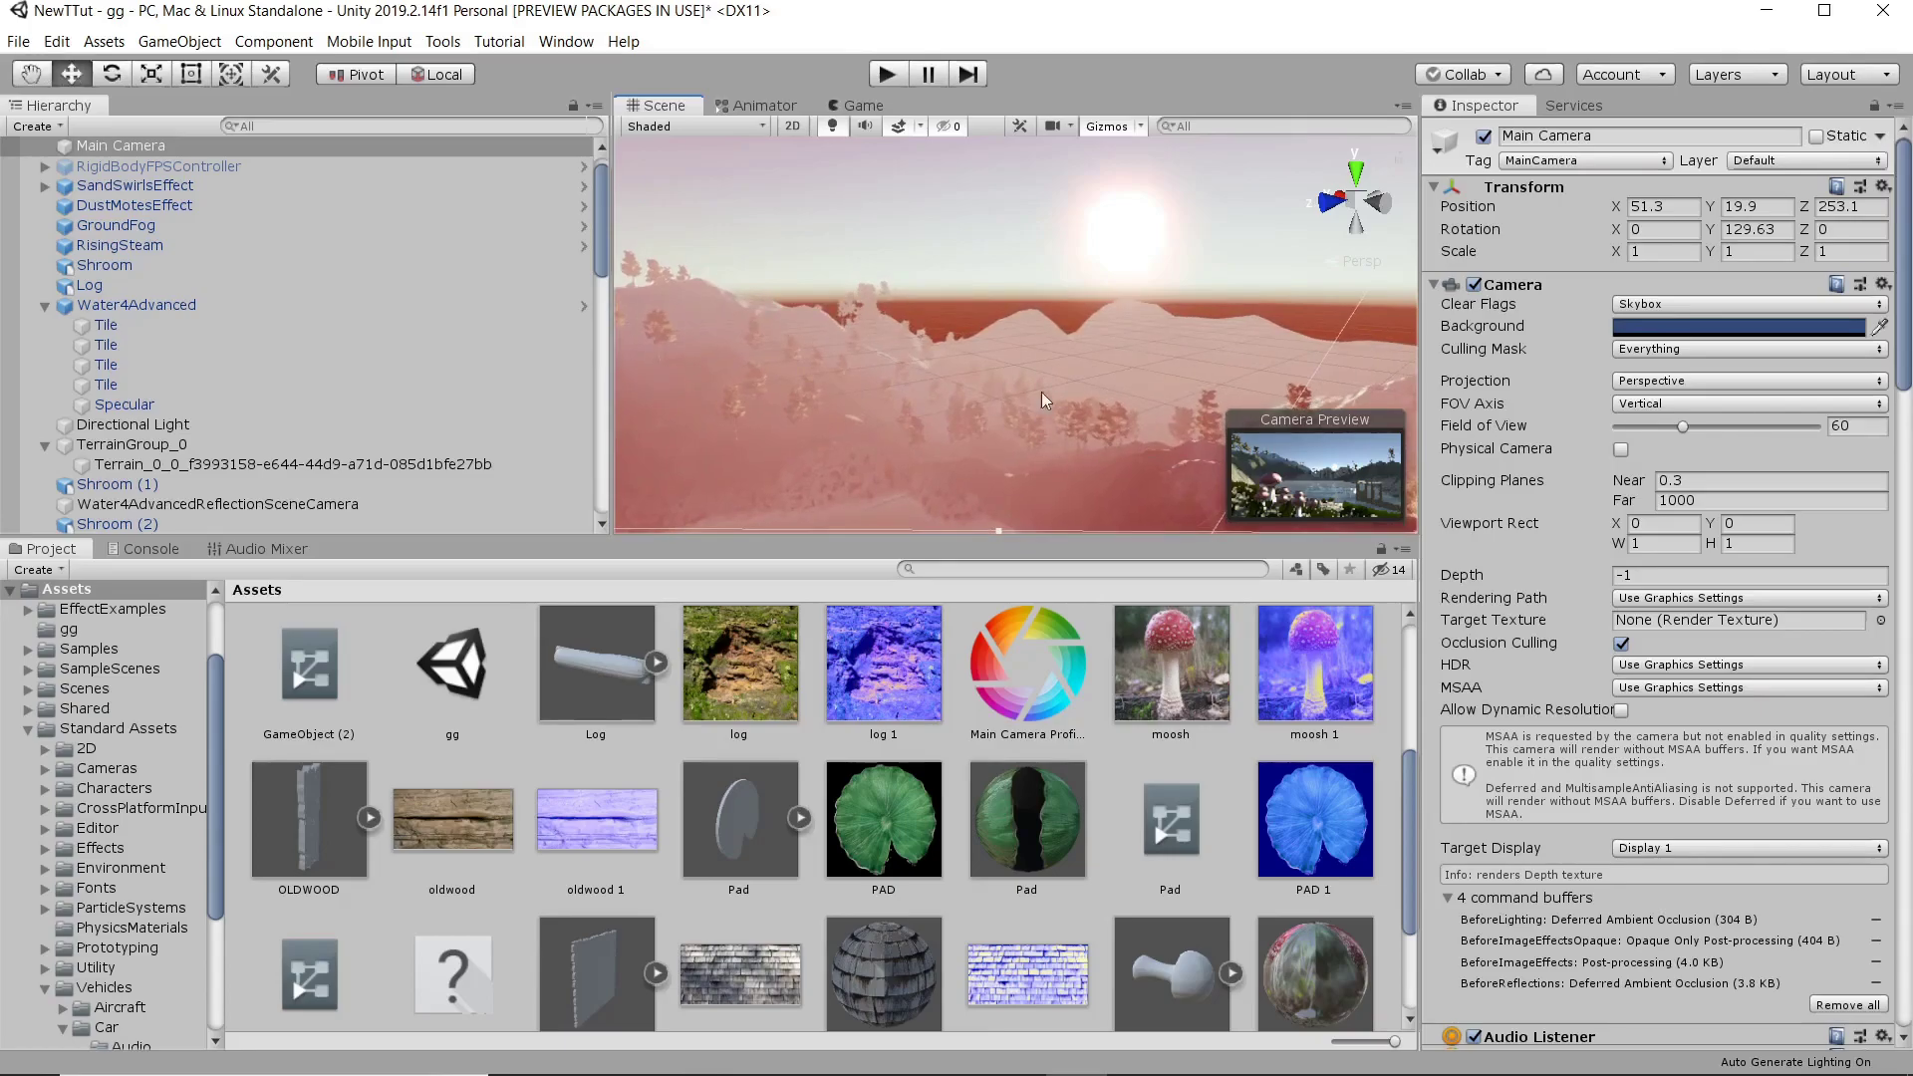
pyautogui.keyDown('alt'); pyautogui.moveTo(1069, 339); pyautogui.dragTo(964, 479, button='right'); pyautogui.keyUp('alt')
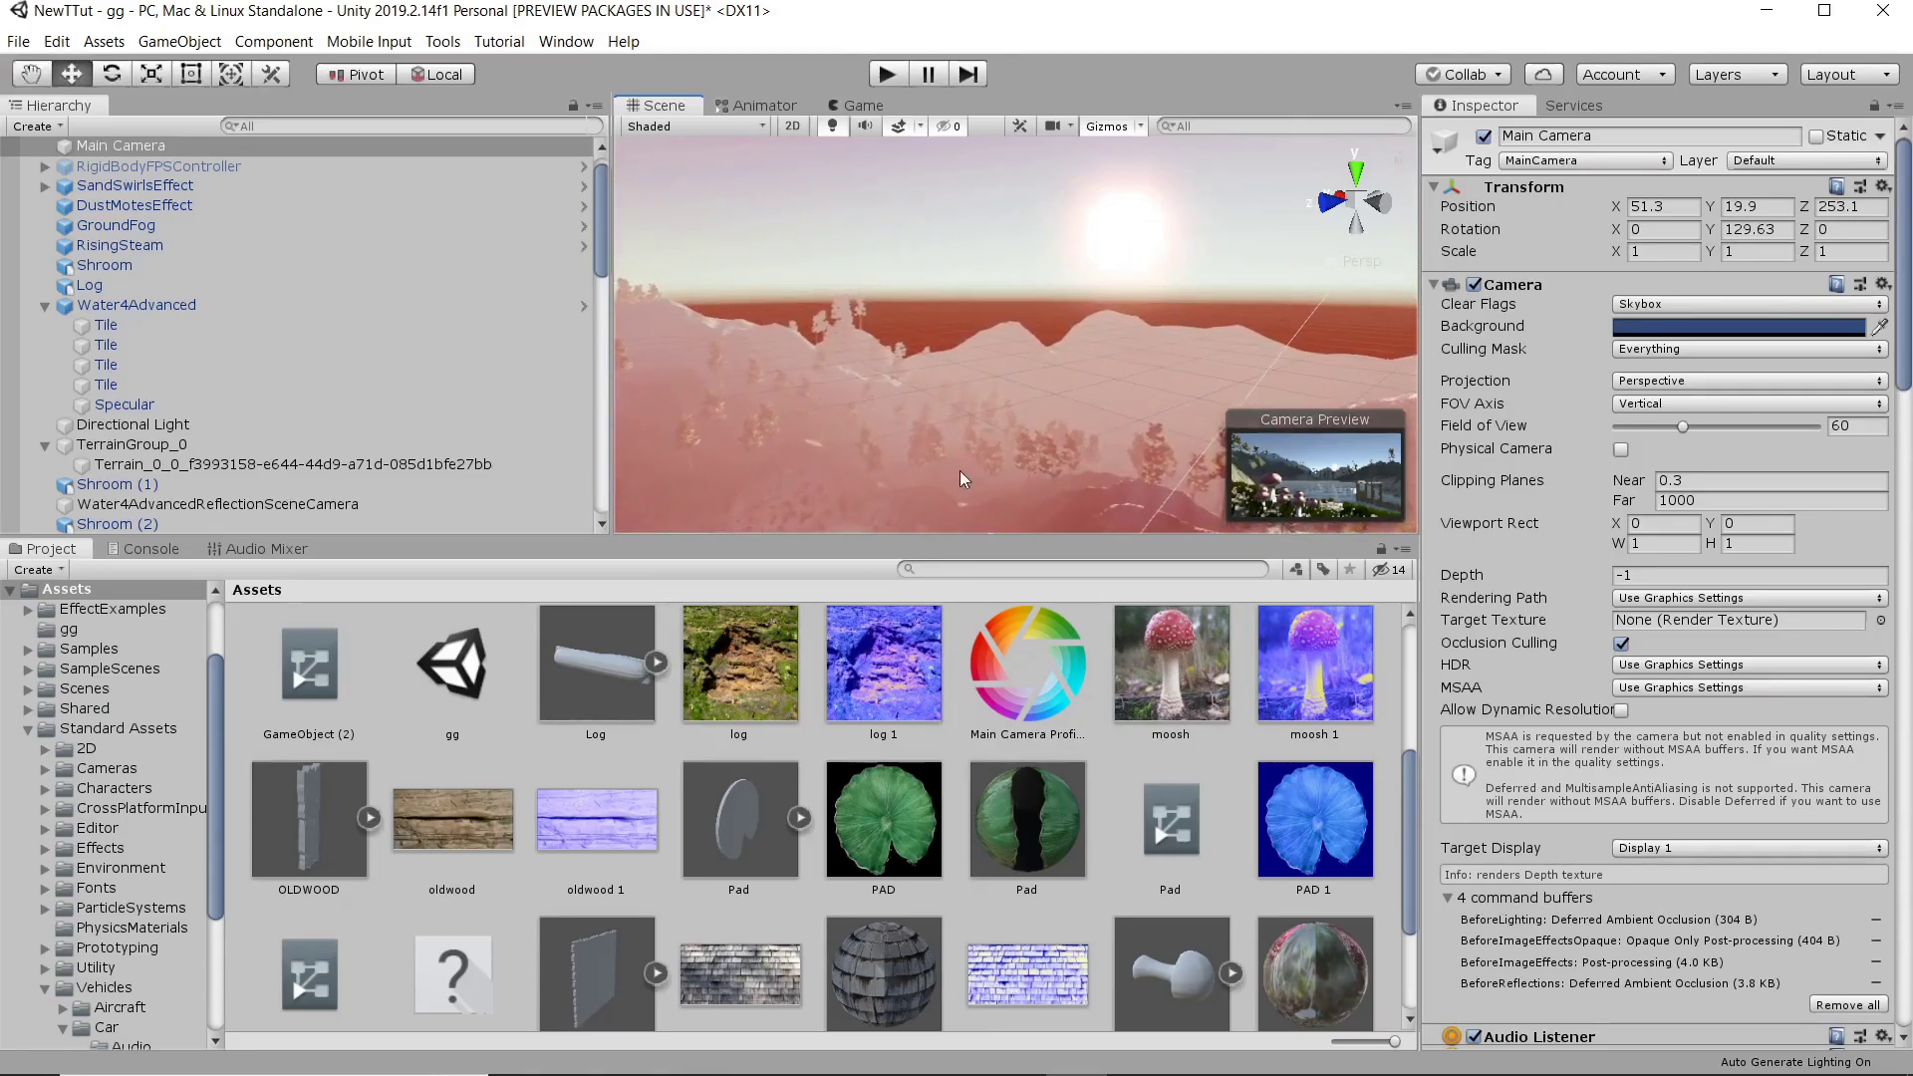
pyautogui.keyDown('alt'); pyautogui.moveTo(1007, 414); pyautogui.dragTo(1111, 297, button='right'); pyautogui.keyUp('alt')
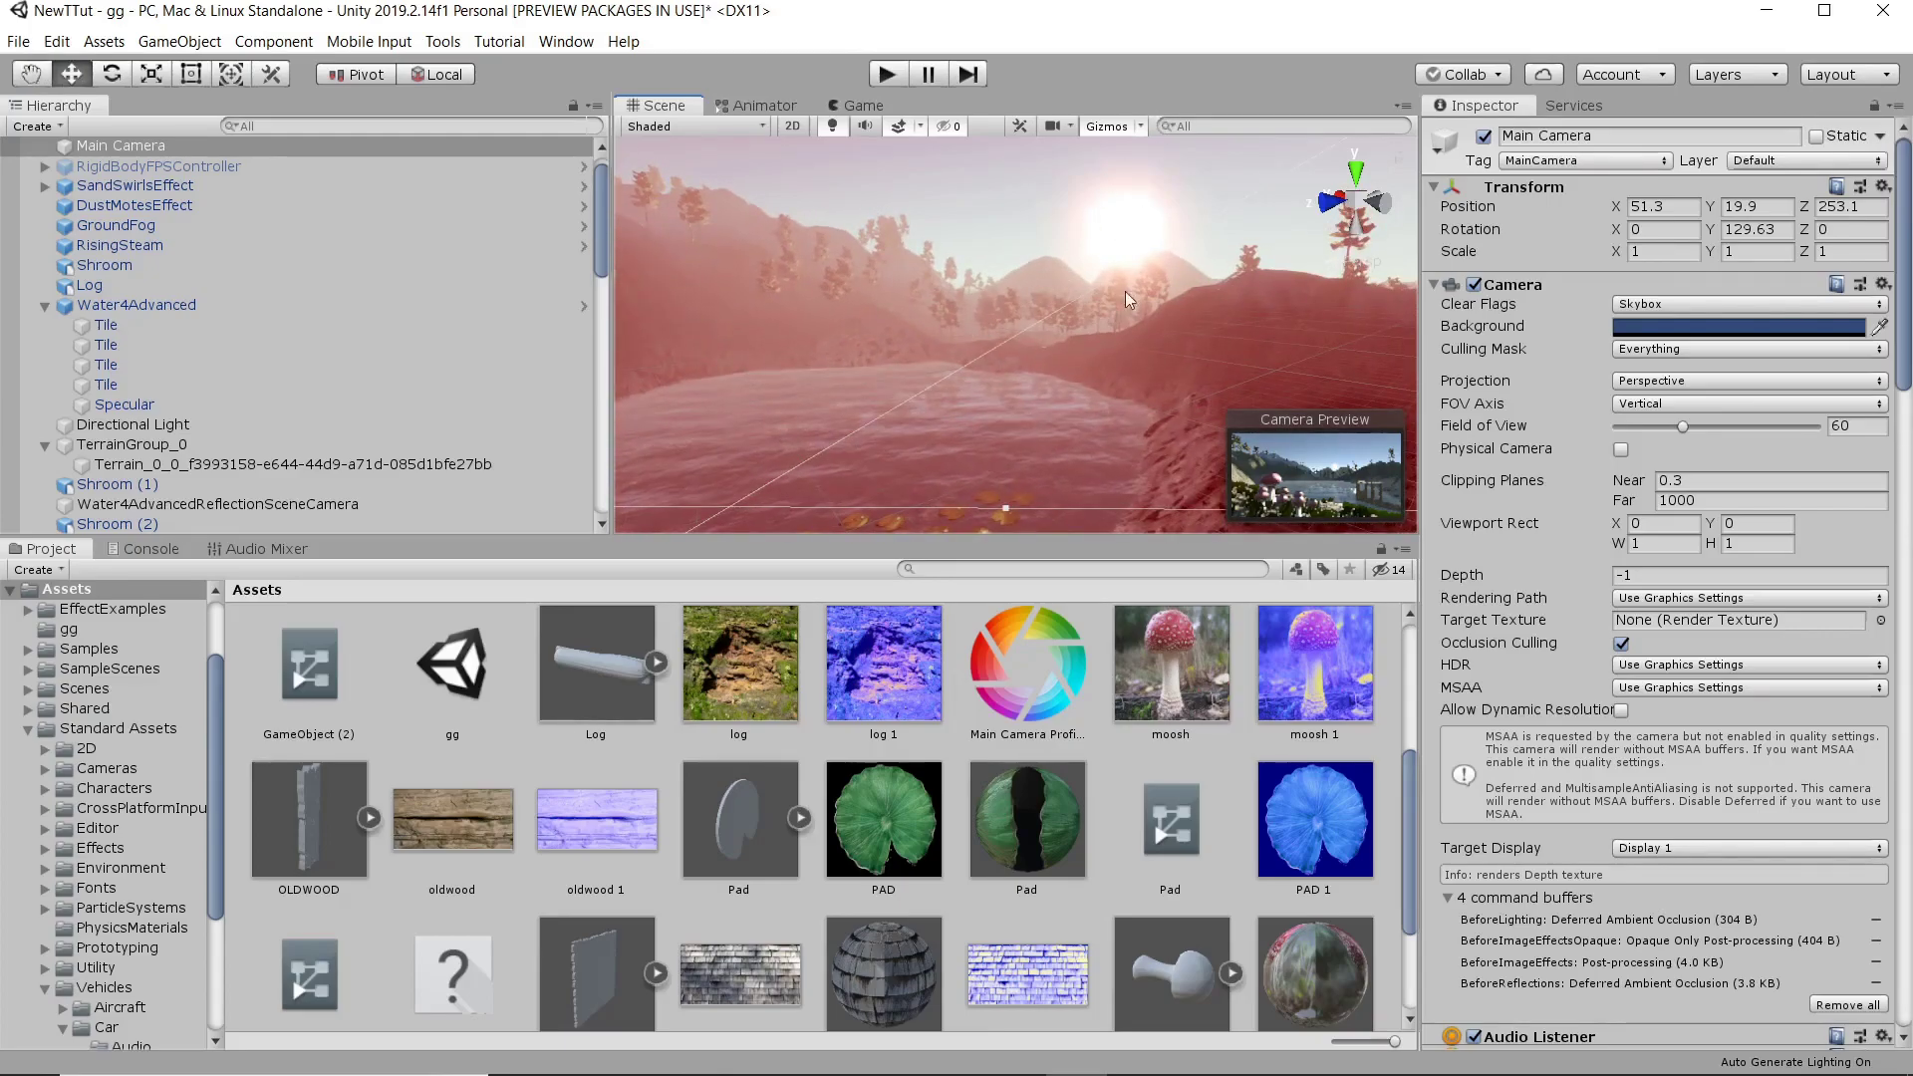
pyautogui.moveTo(1161, 239)
pyautogui.keyDown('alt'); pyautogui.mouseDown(button='right')
pyautogui.moveTo(987, 324)
pyautogui.moveTo(954, 470)
pyautogui.moveTo(1166, 271)
pyautogui.mouseUp(button='right'); pyautogui.keyUp('alt')
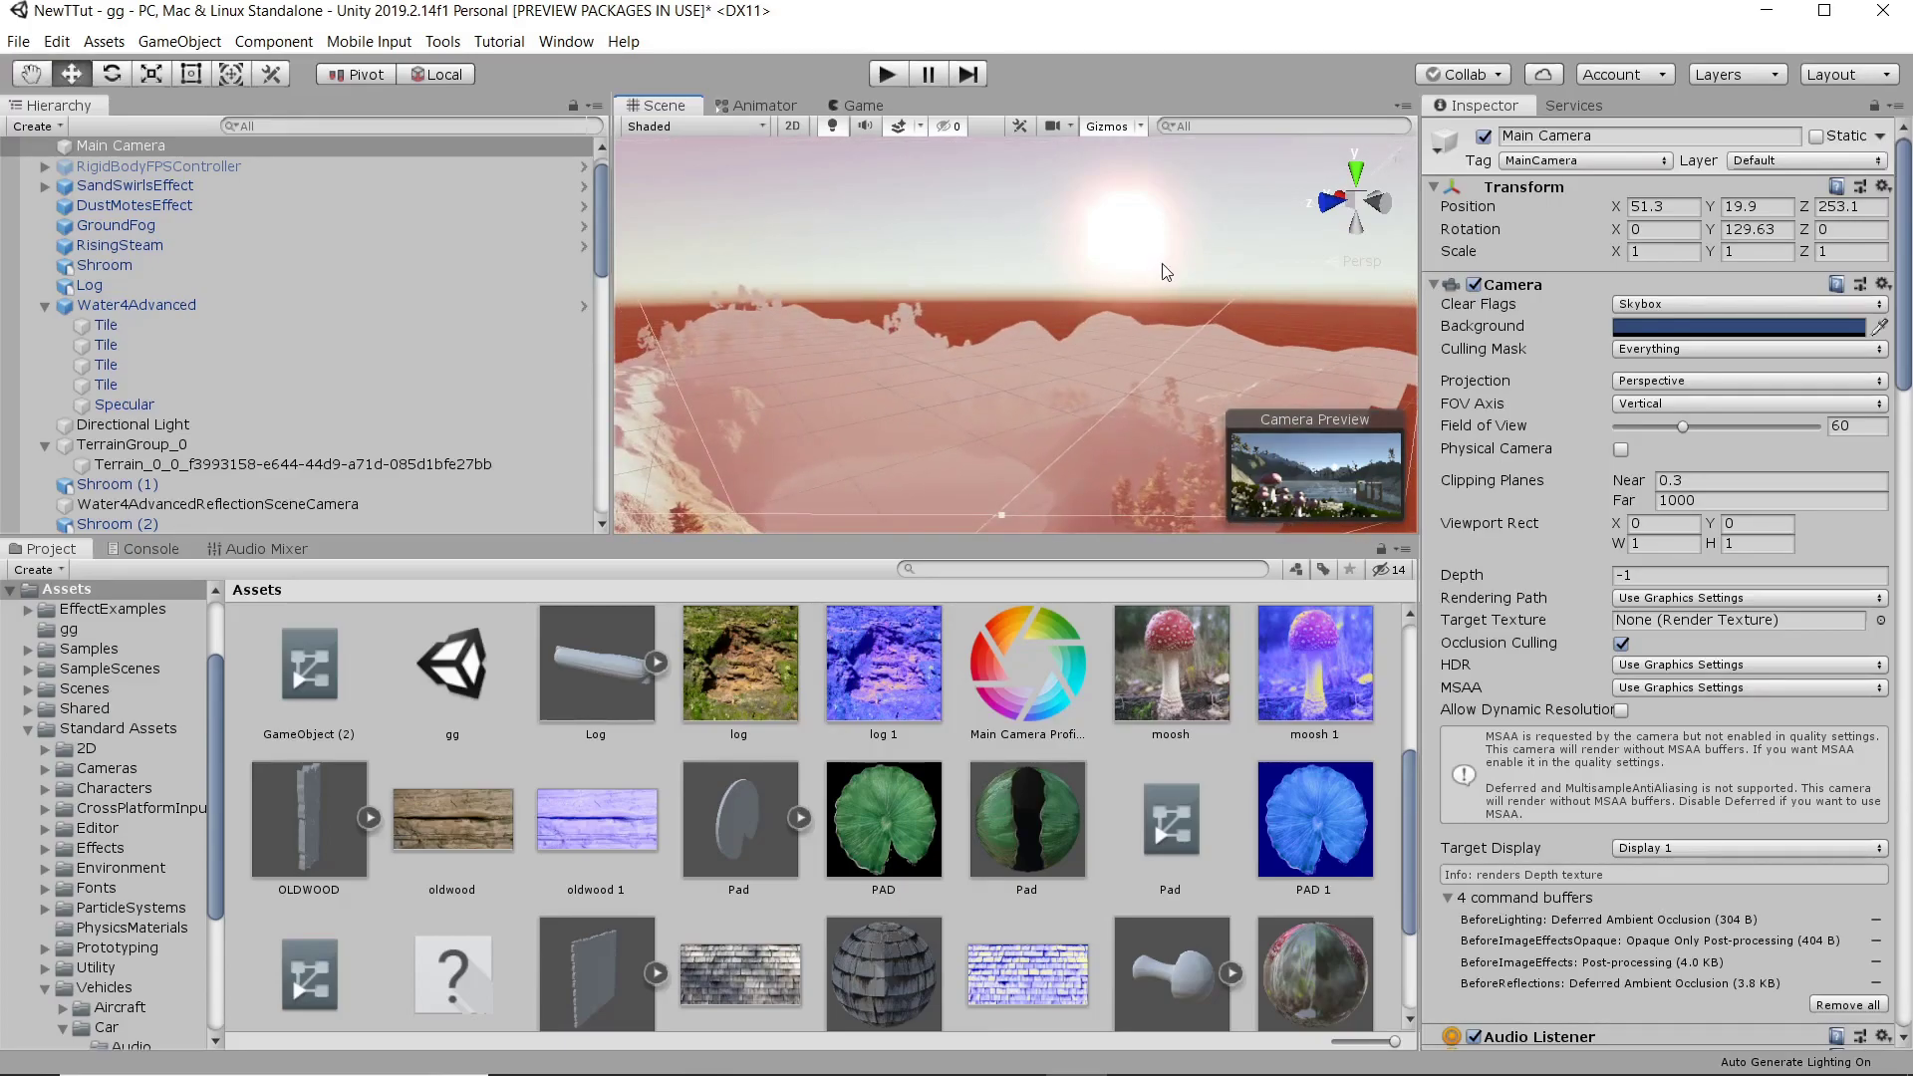
# Select the terrain and try to create a neighbor terrain along its outer edge.
pyautogui.click(881, 415)
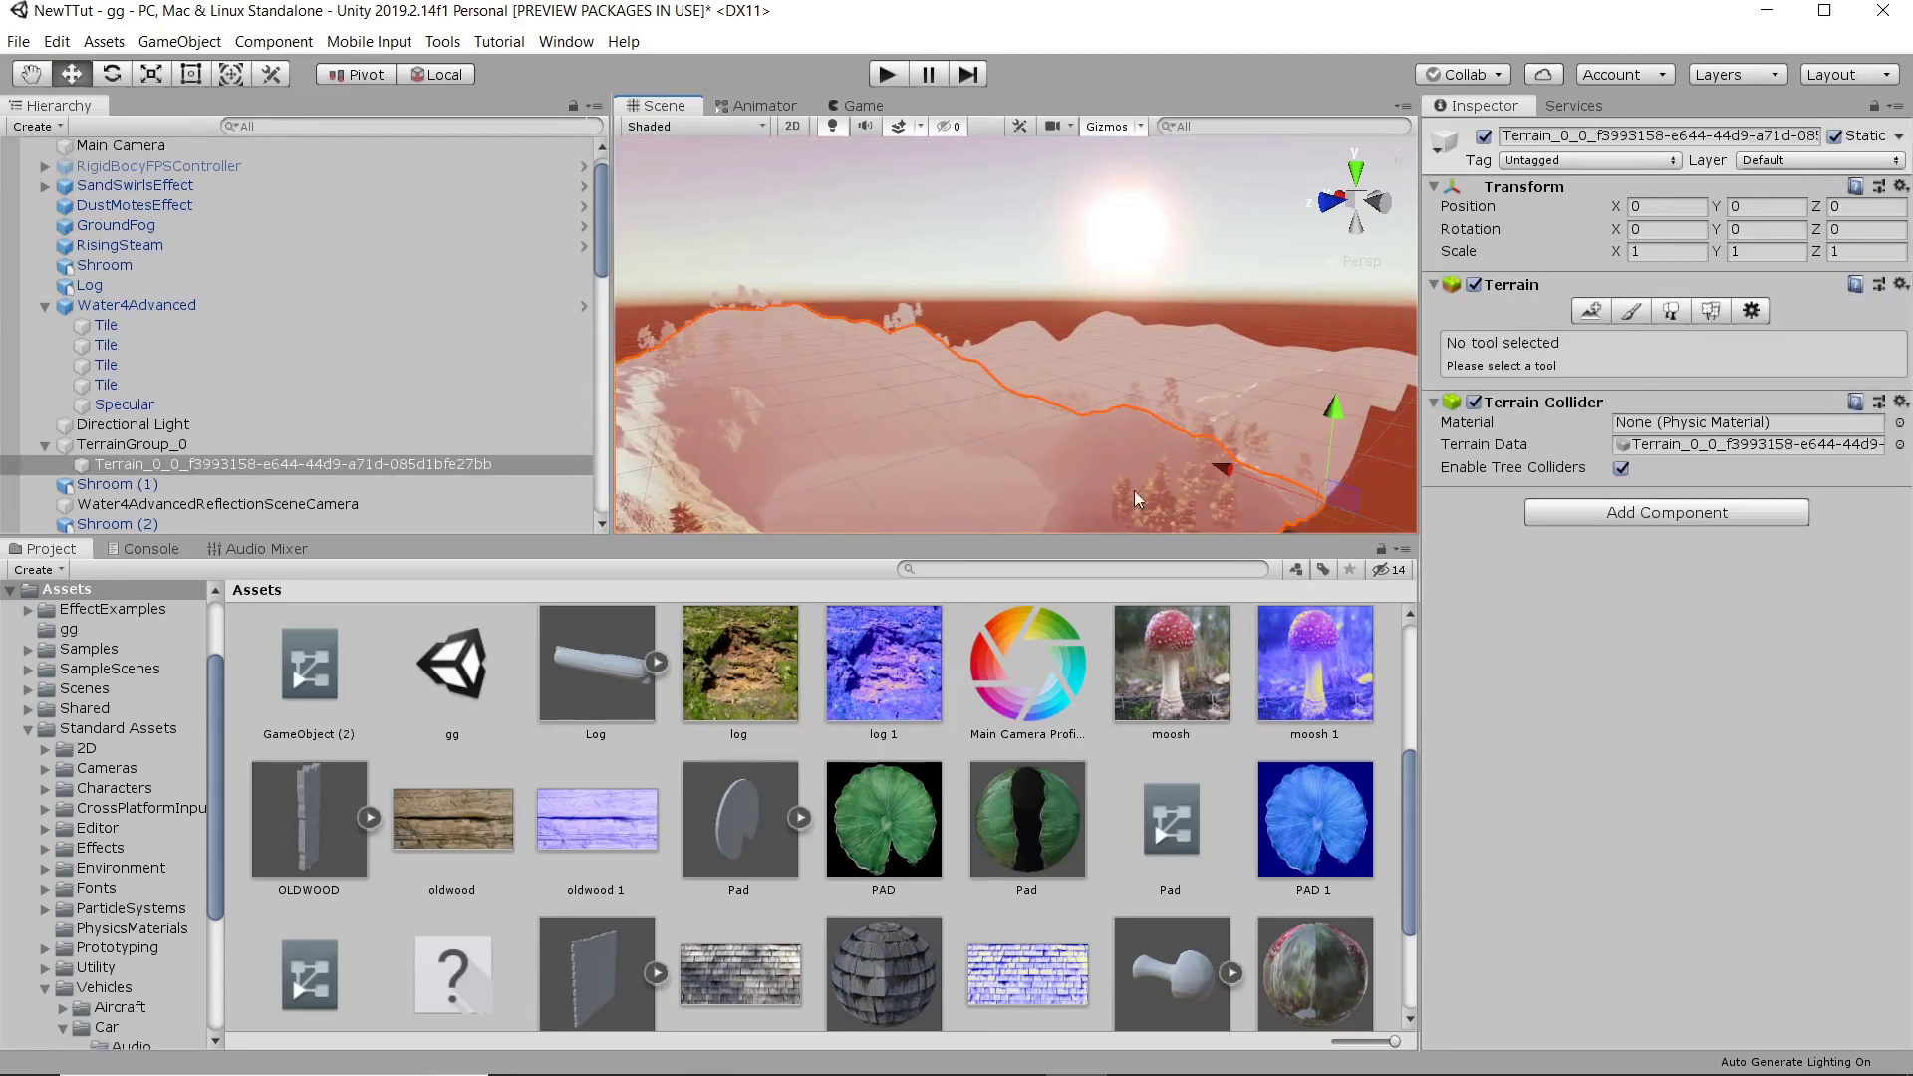
pyautogui.click(1592, 311)
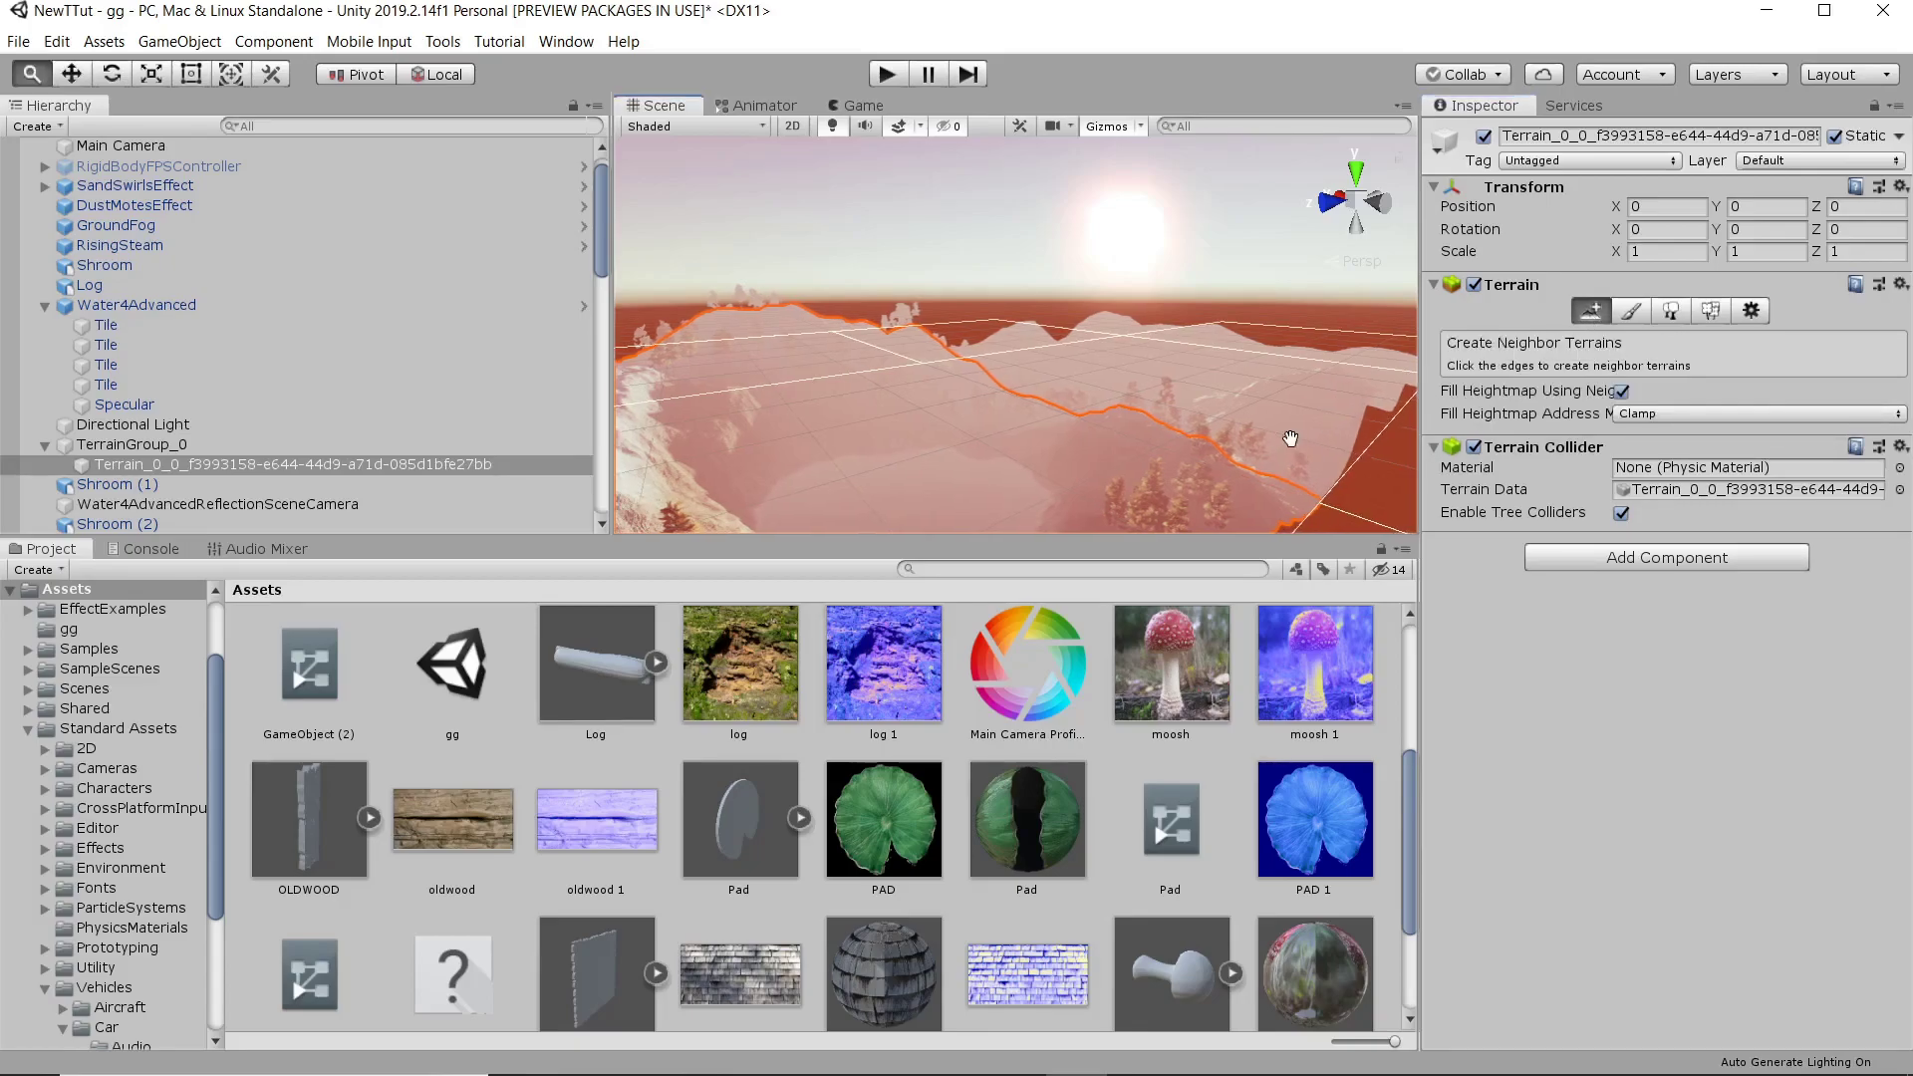
pyautogui.scroll(5, 1208, 369)
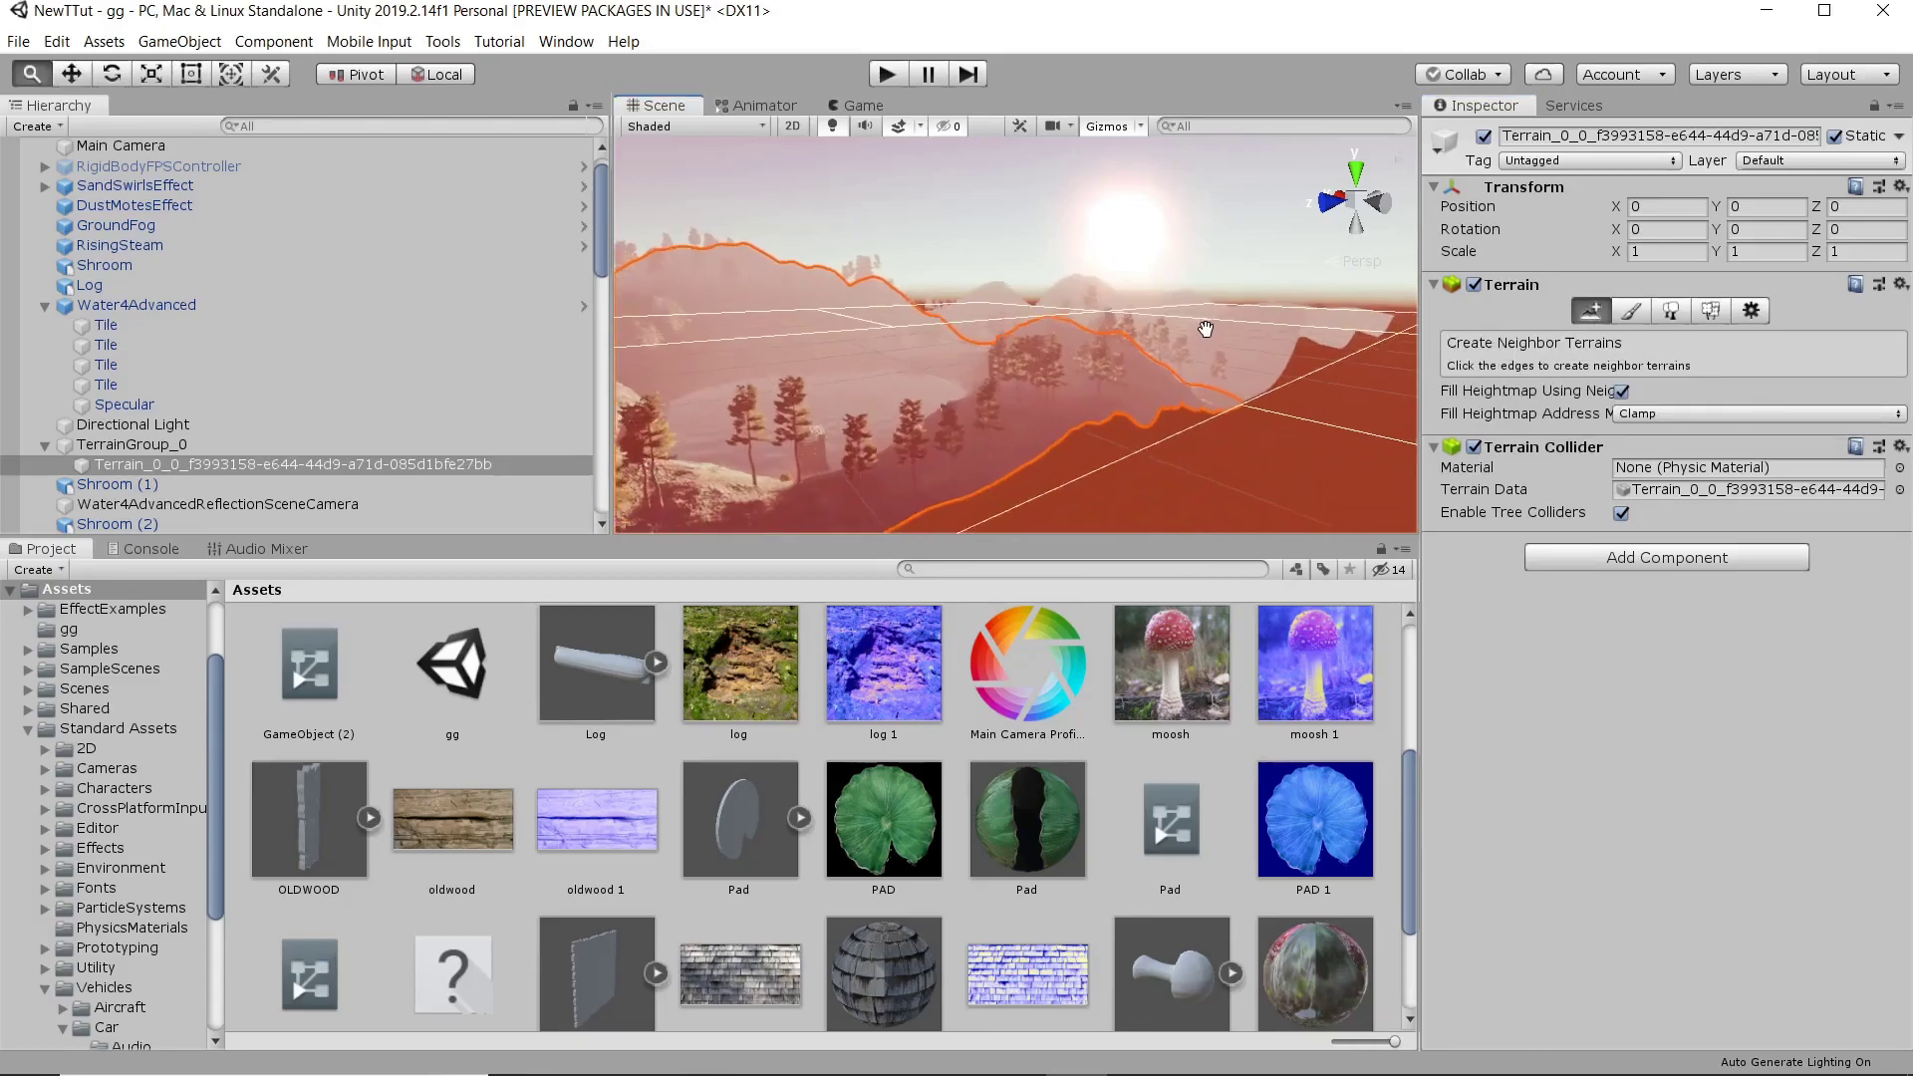
pyautogui.click(1182, 472)
pyautogui.scroll(-3, 1122, 411)
pyautogui.scroll(-5, 1026, 416)
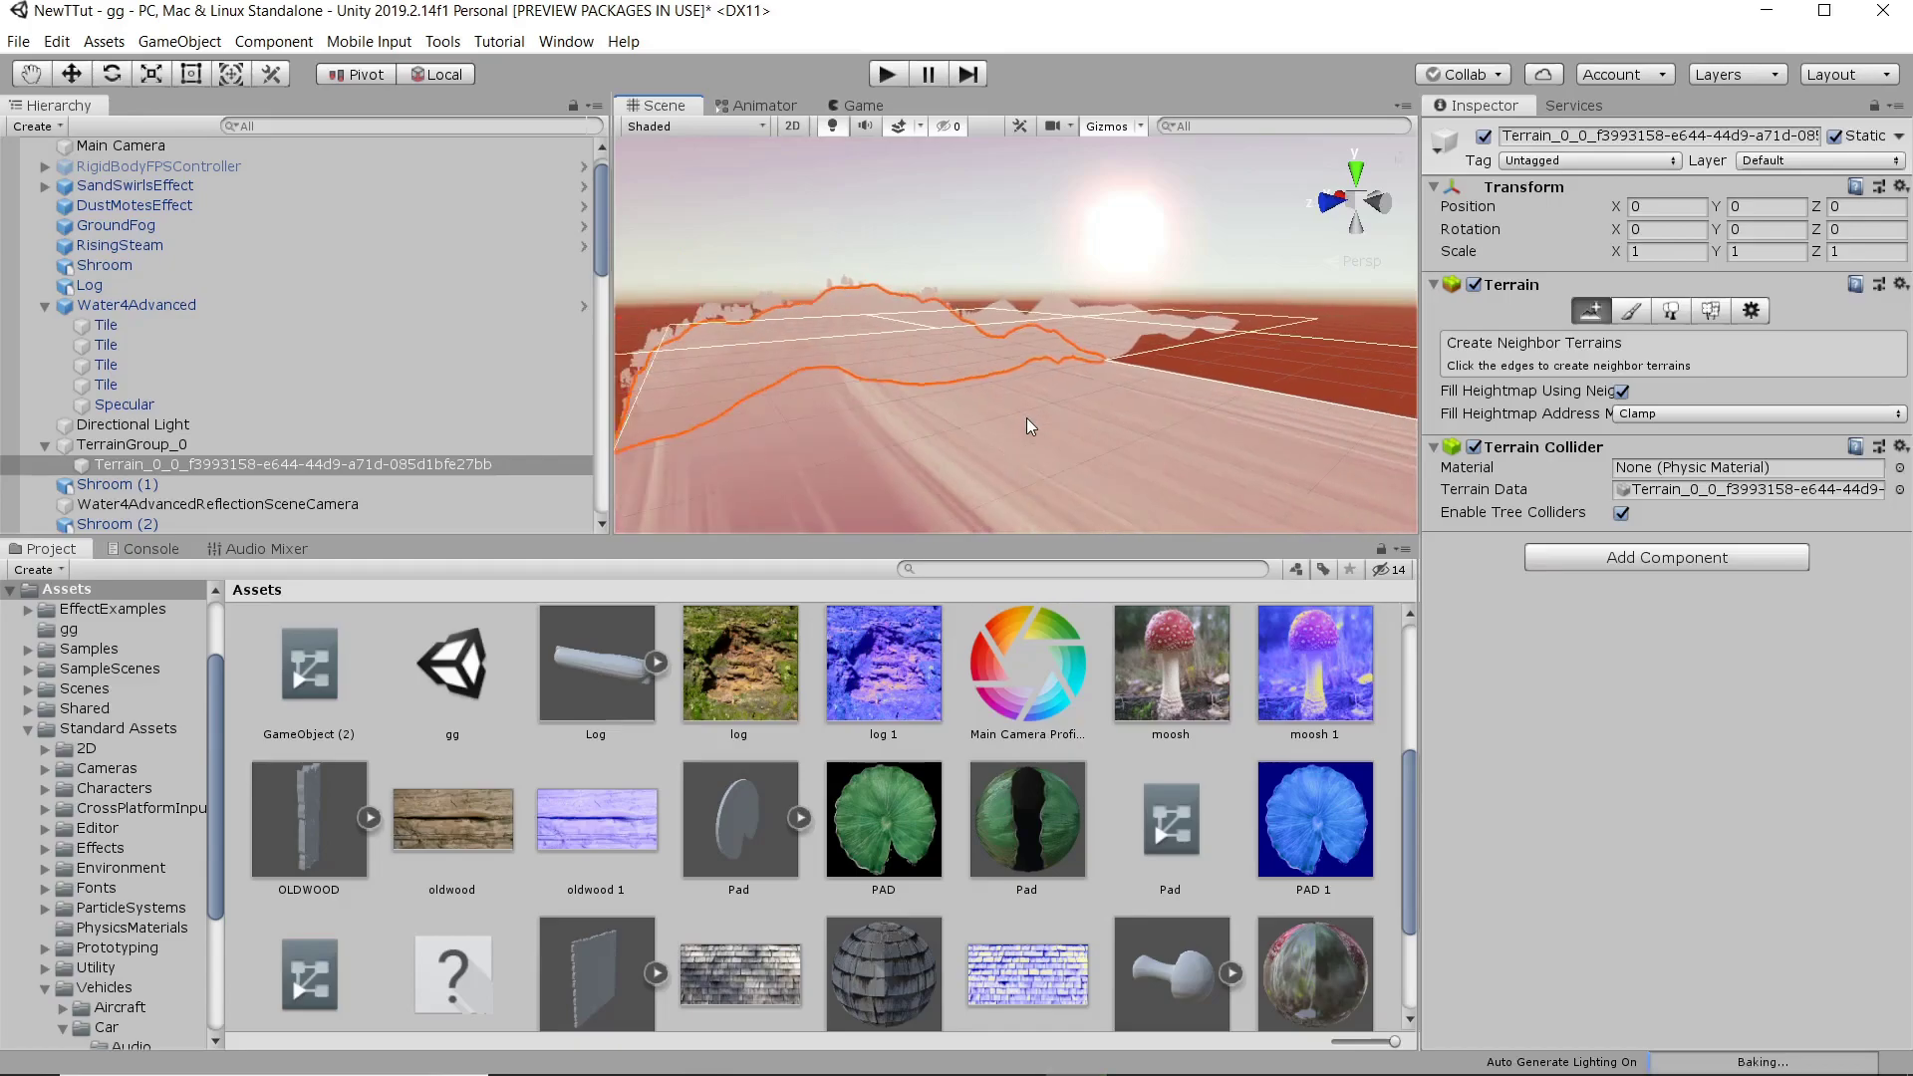
pyautogui.moveTo(1288, 475); pyautogui.dragTo(1065, 446, button='middle')
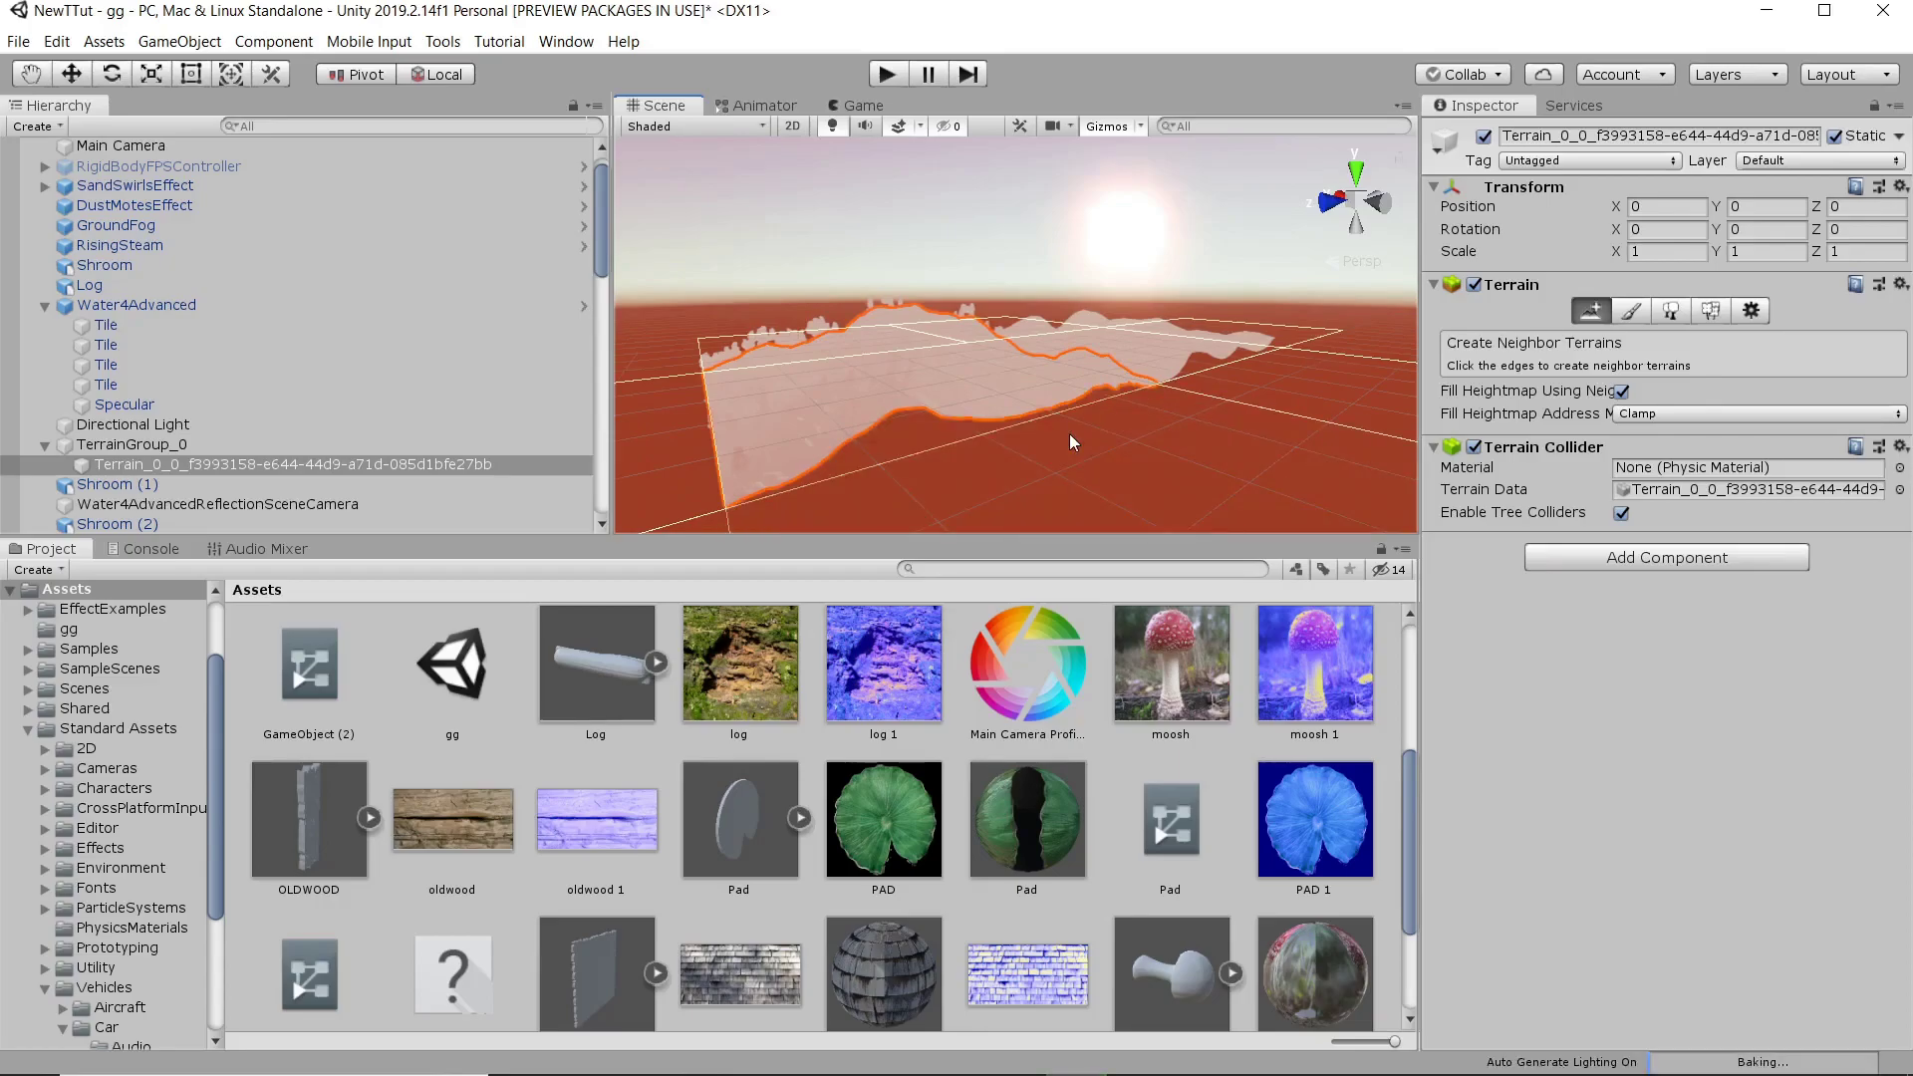
# Open the Lighting settings and go to the Fog options under Other Settings.
pyautogui.scroll(5, 1055, 421)
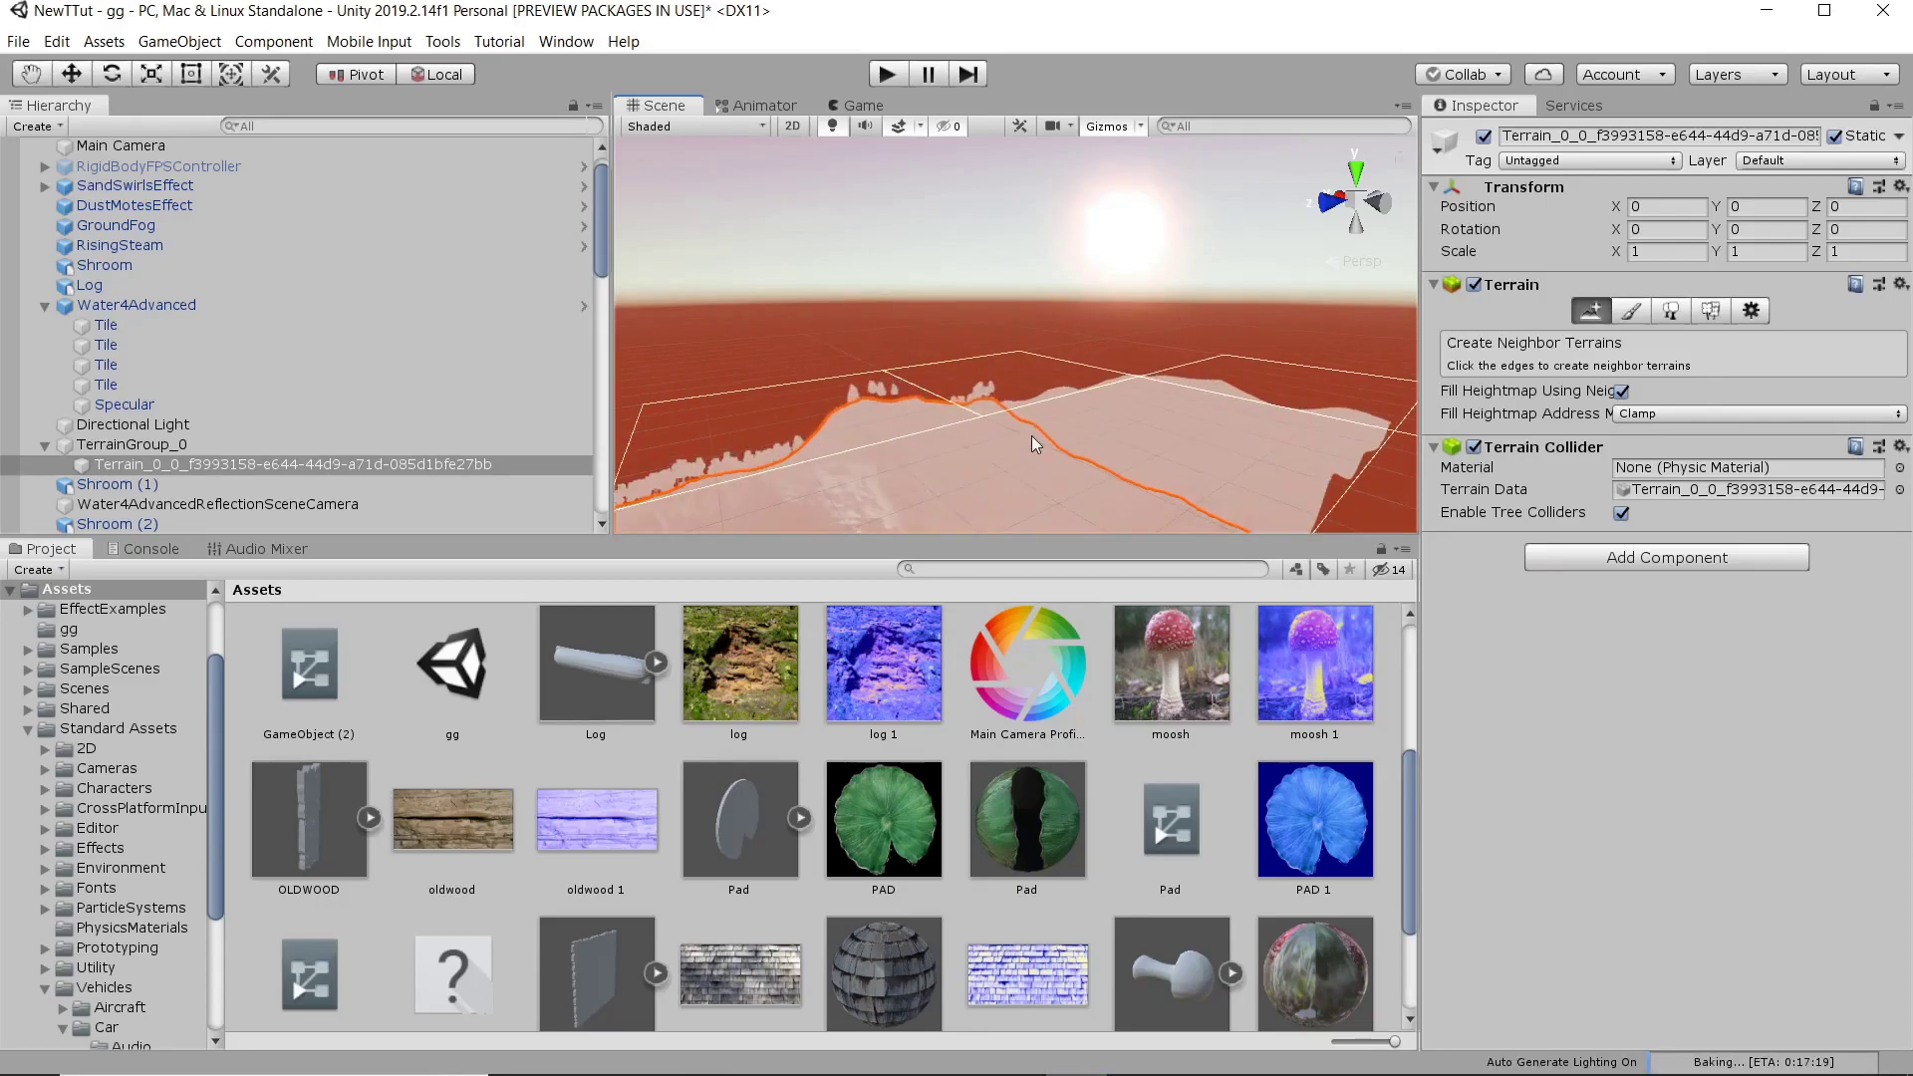
pyautogui.scroll(5, 1047, 448)
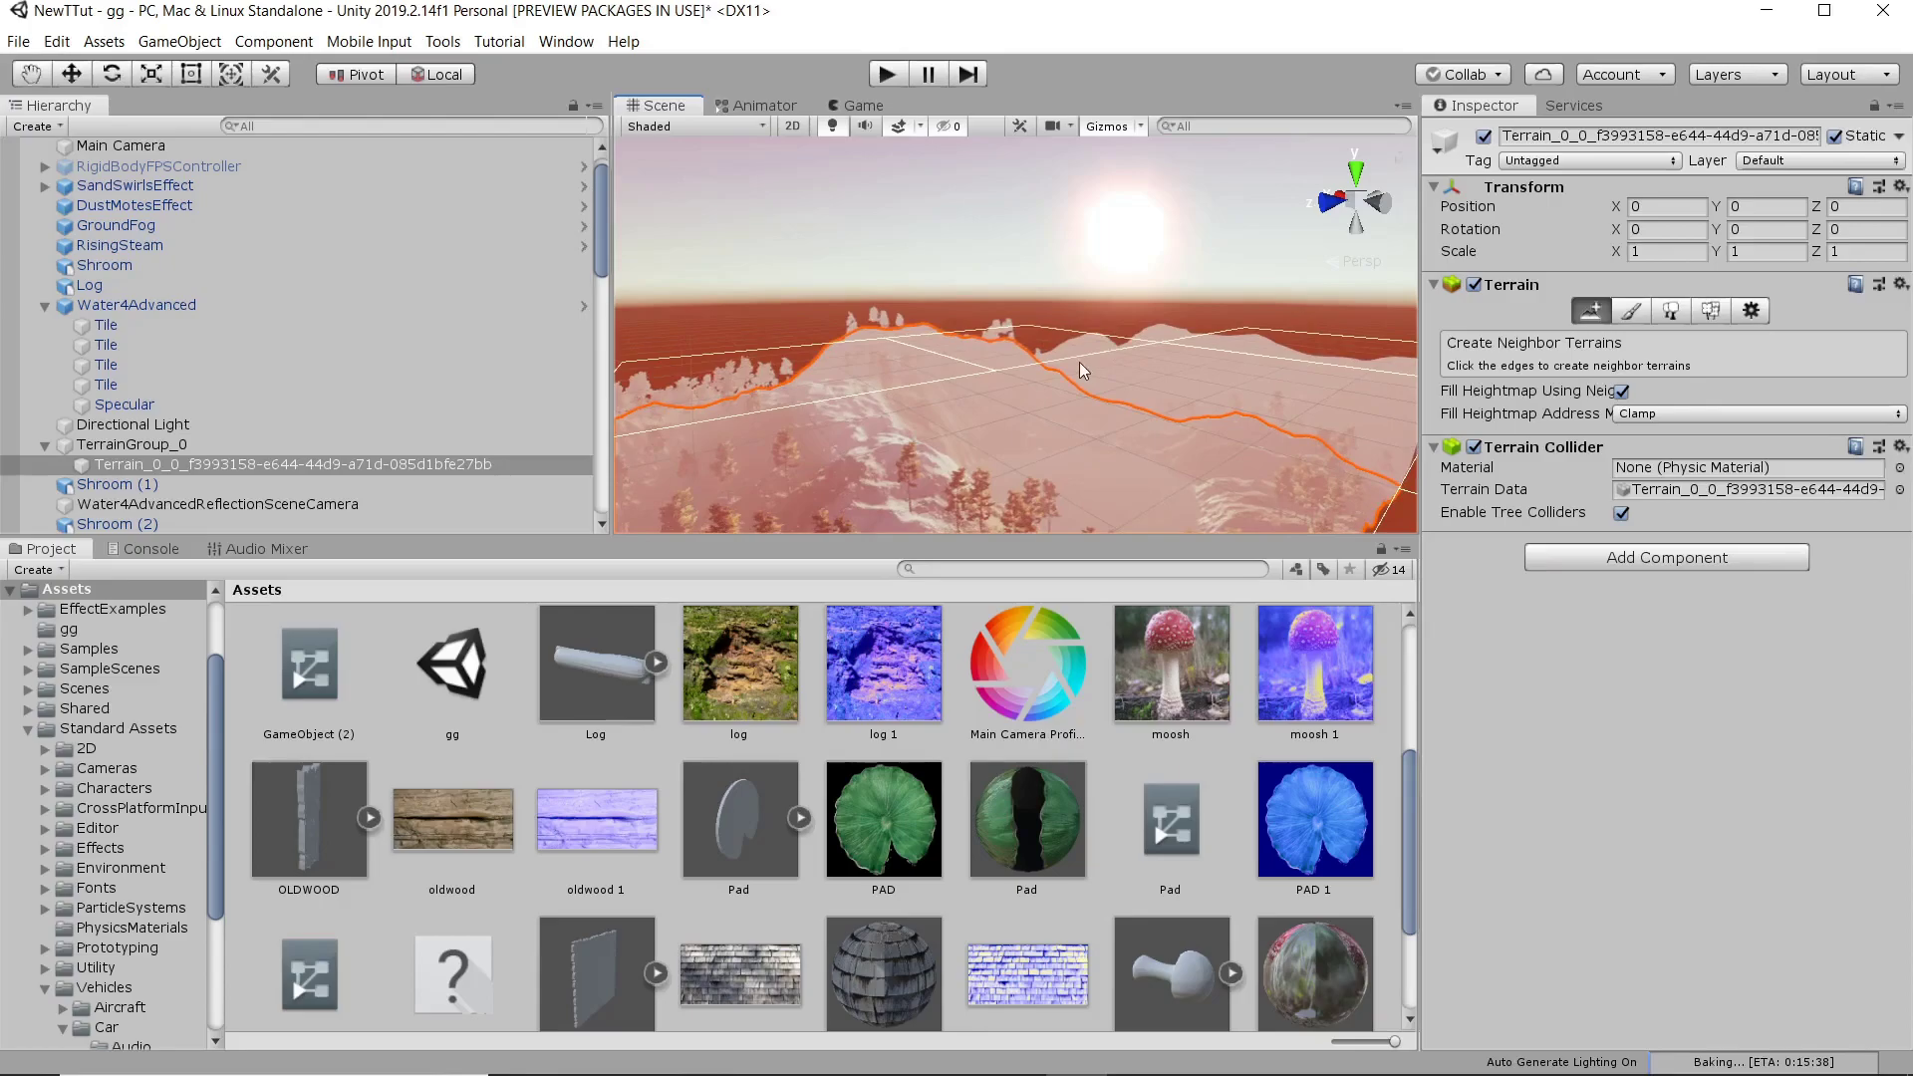
pyautogui.scroll(5, 1069, 434)
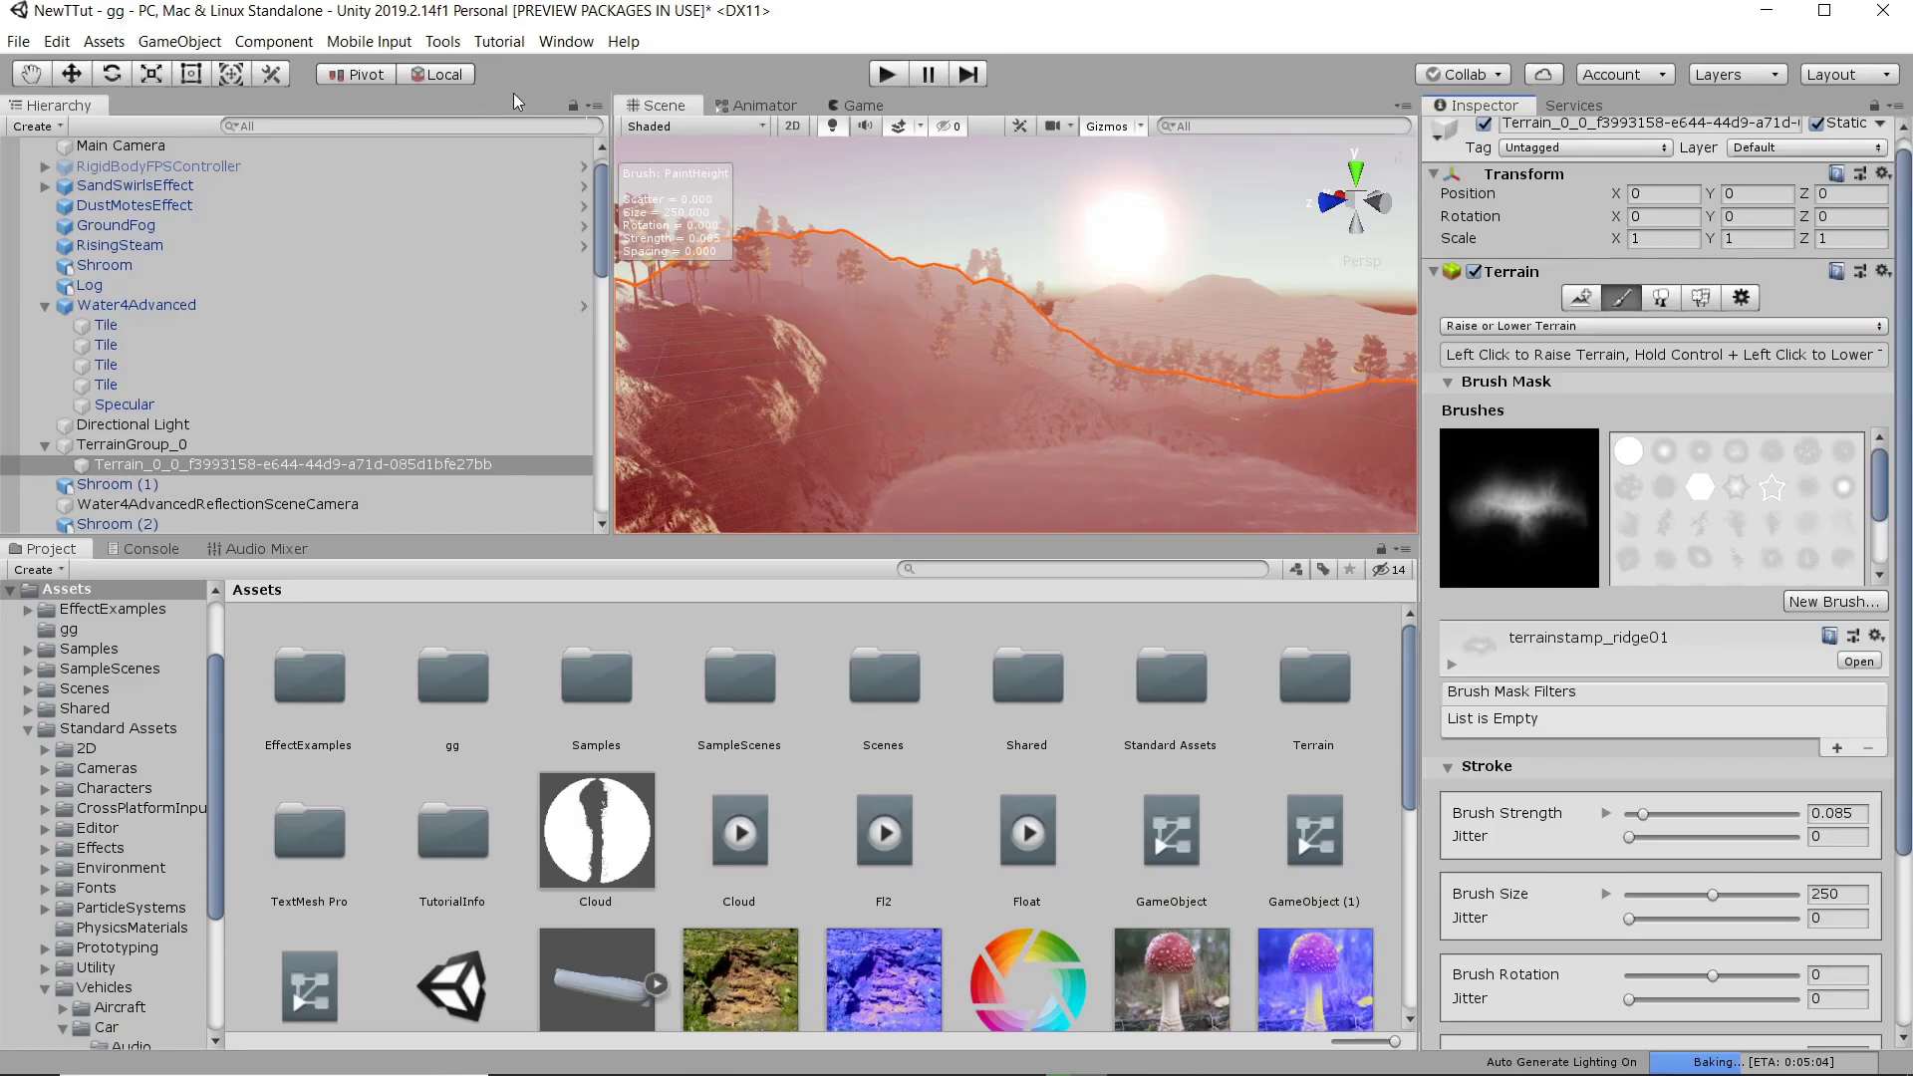
pyautogui.click(549, 45)
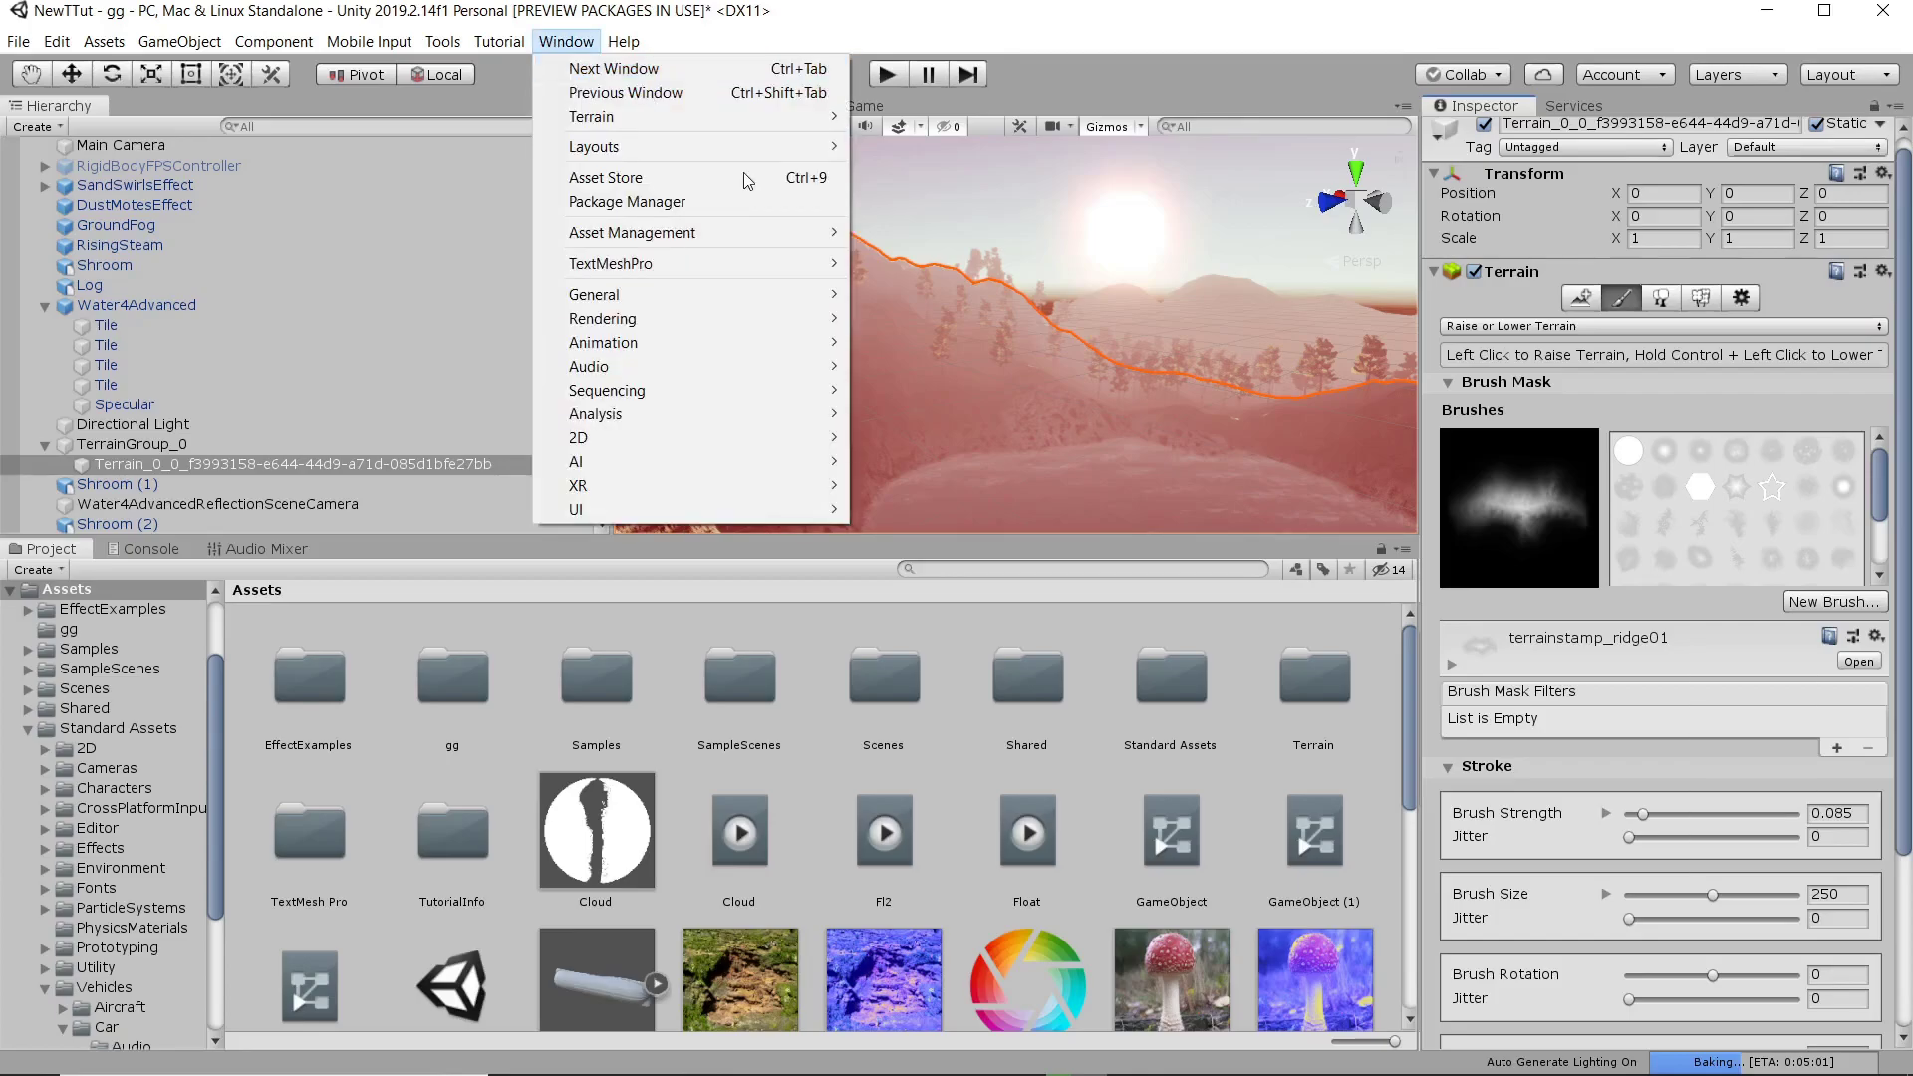
pyautogui.moveTo(772, 321)
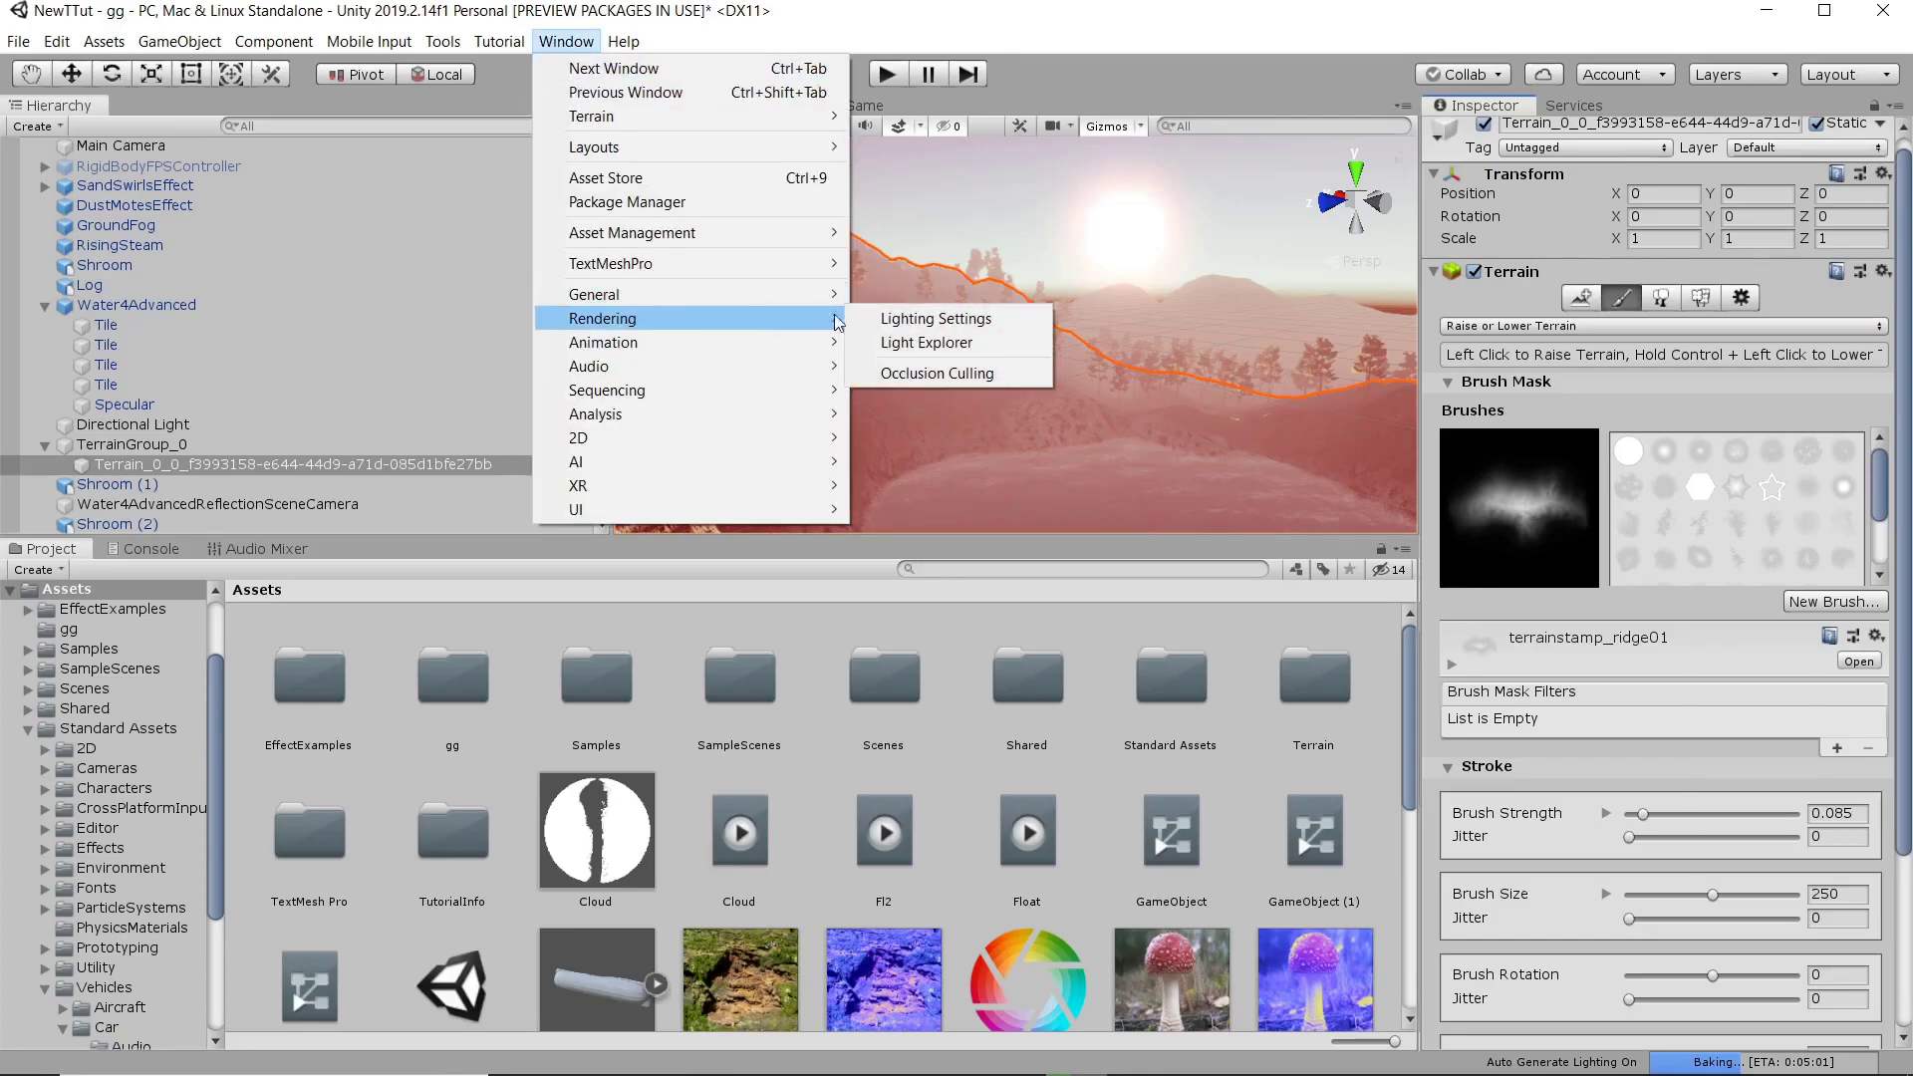
pyautogui.click(944, 321)
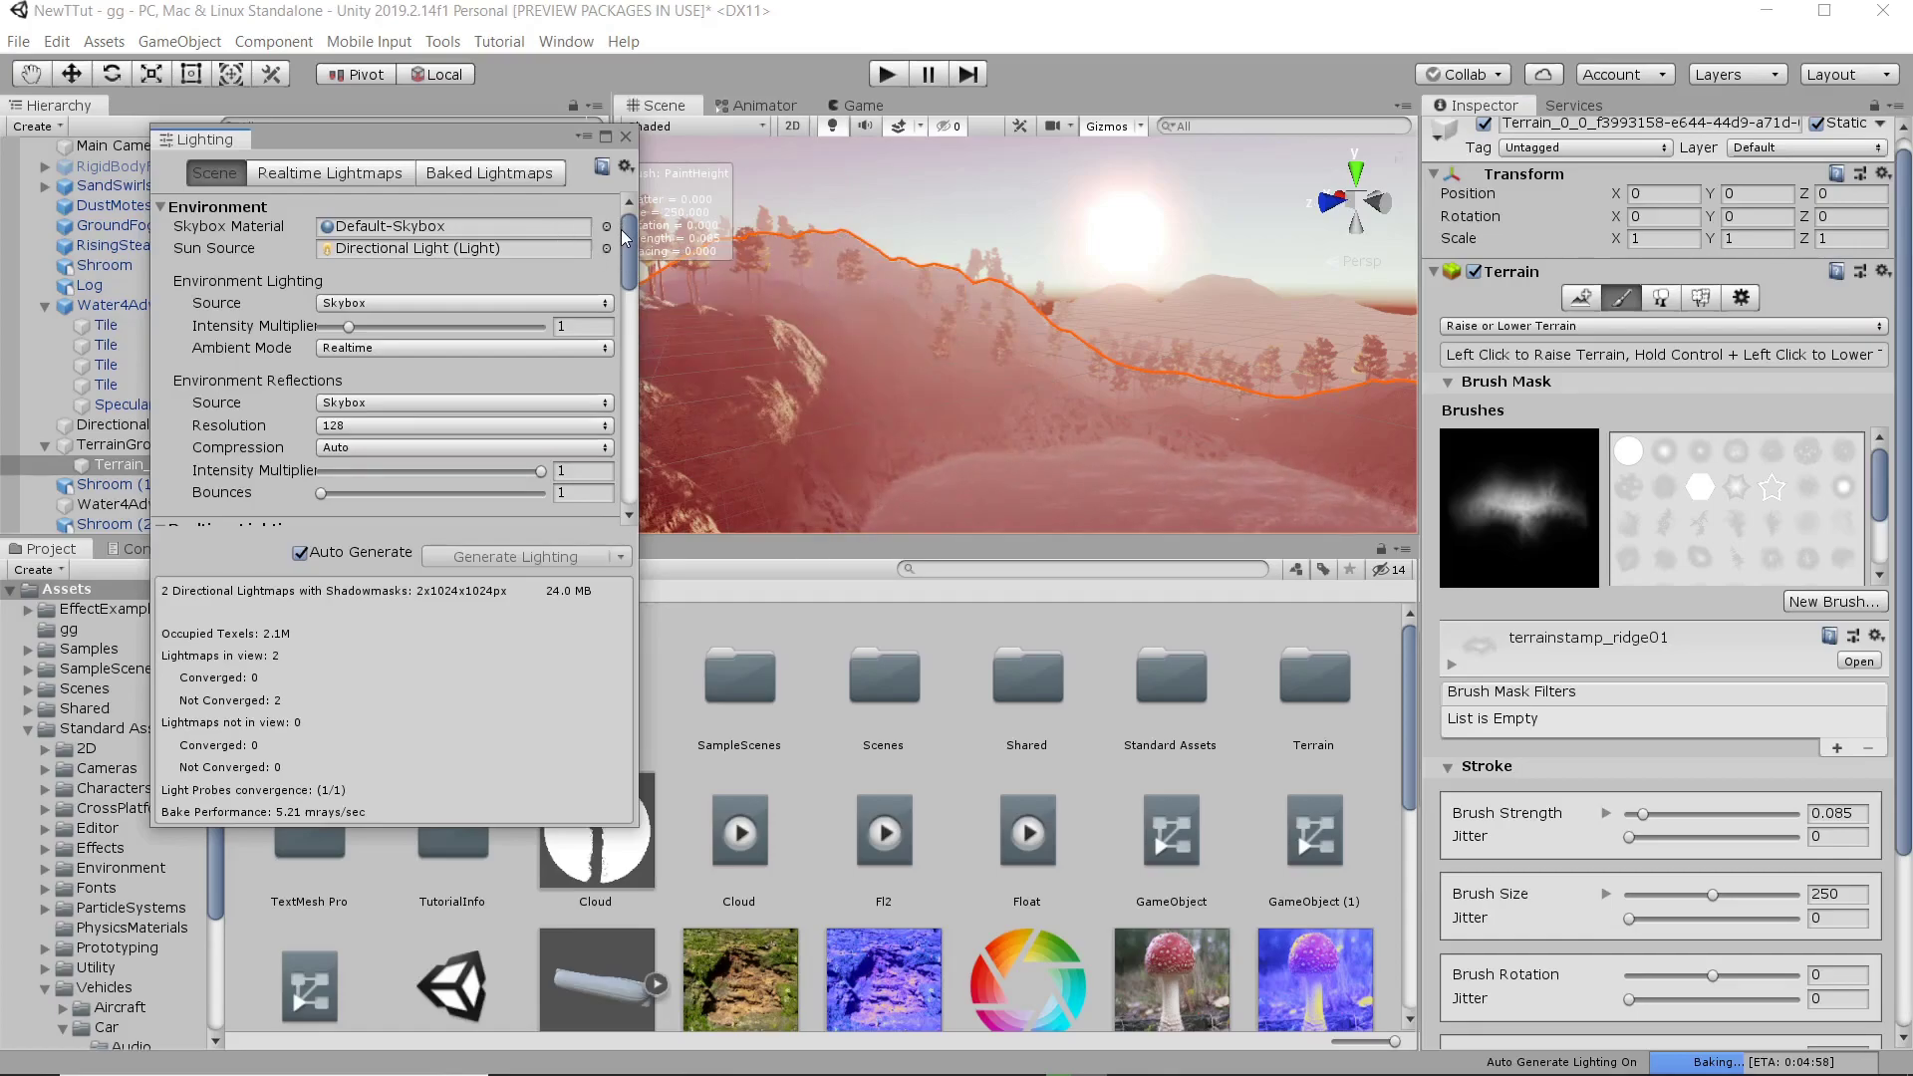
pyautogui.moveTo(632, 244); pyautogui.dragTo(584, 360)
pyautogui.scroll(-10, 584, 360)
pyautogui.scroll(-6, 574, 410)
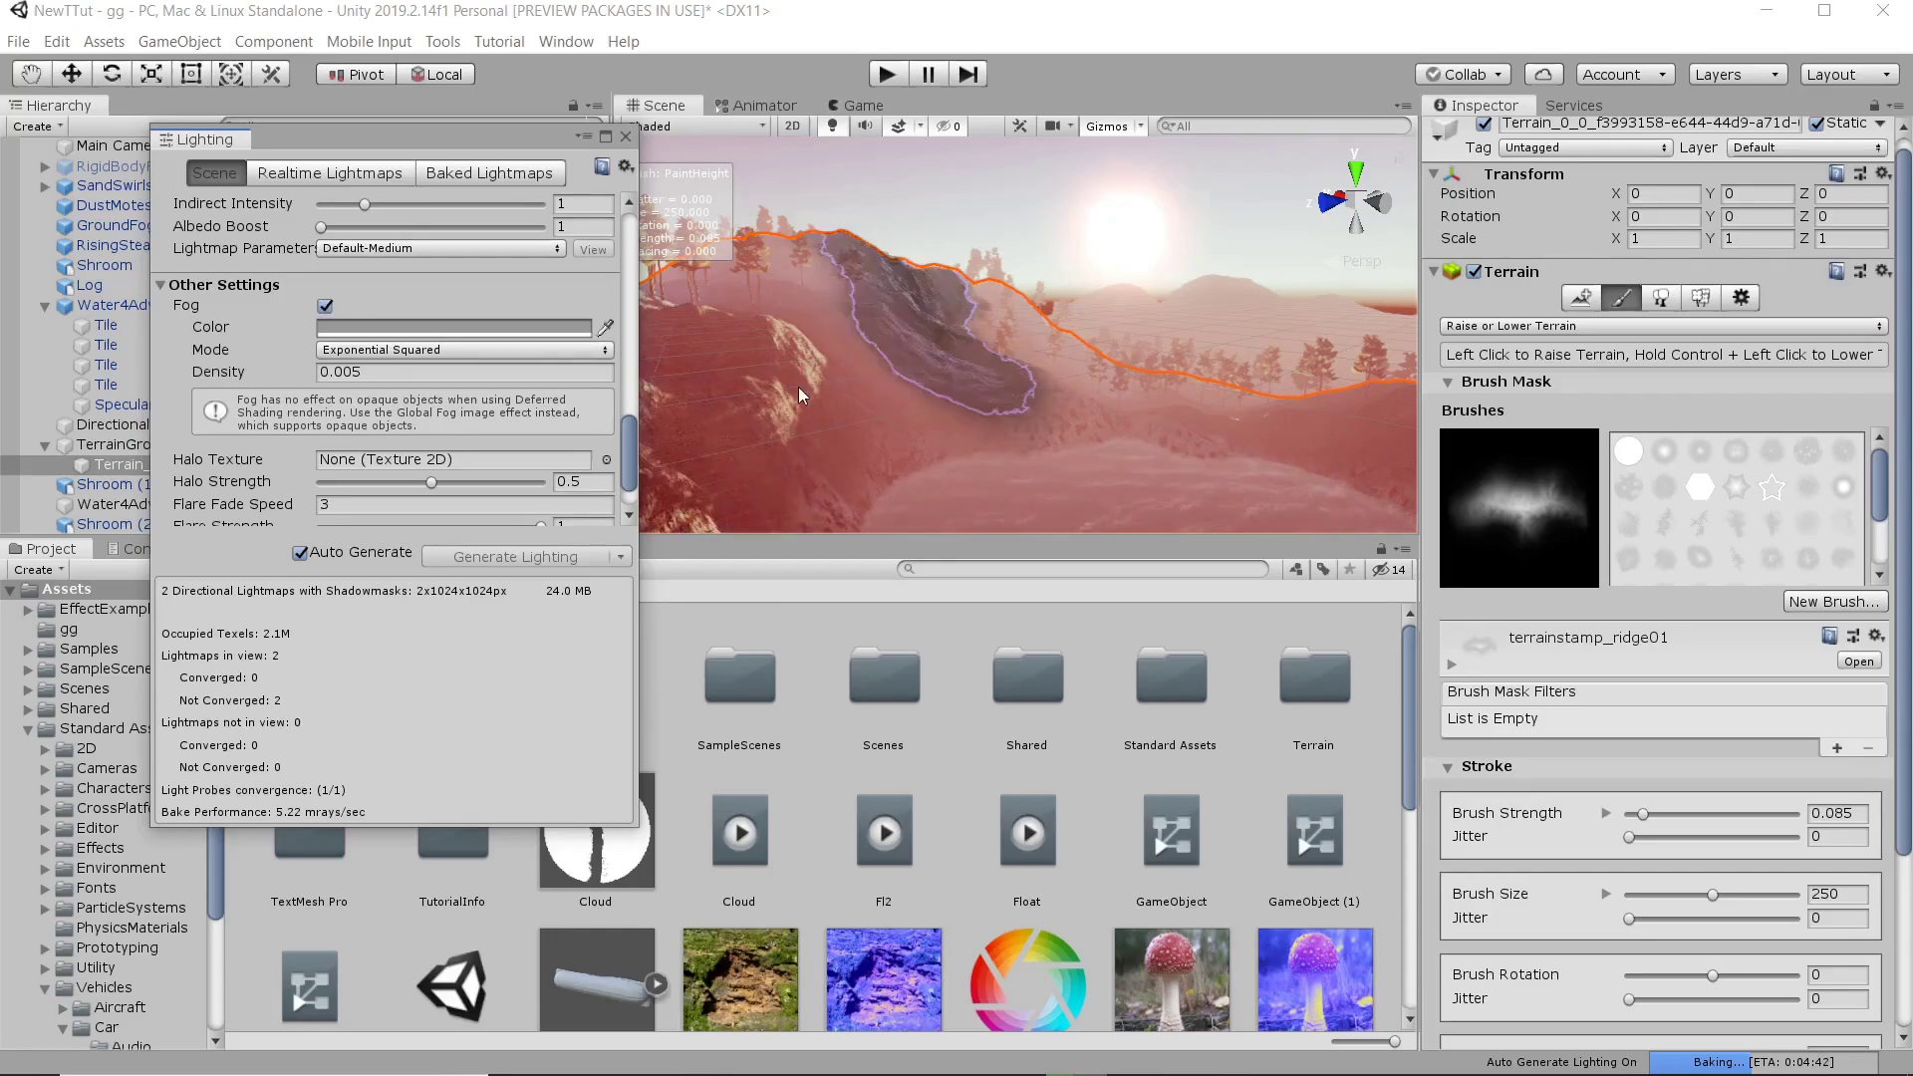
# Review the remaining Other Settings and the Environment section of the Lighting settings, and close the Lighting window.
pyautogui.moveTo(793, 390)
pyautogui.mouseDown()
pyautogui.moveTo(774, 404)
pyautogui.moveTo(882, 364)
pyautogui.mouseUp()
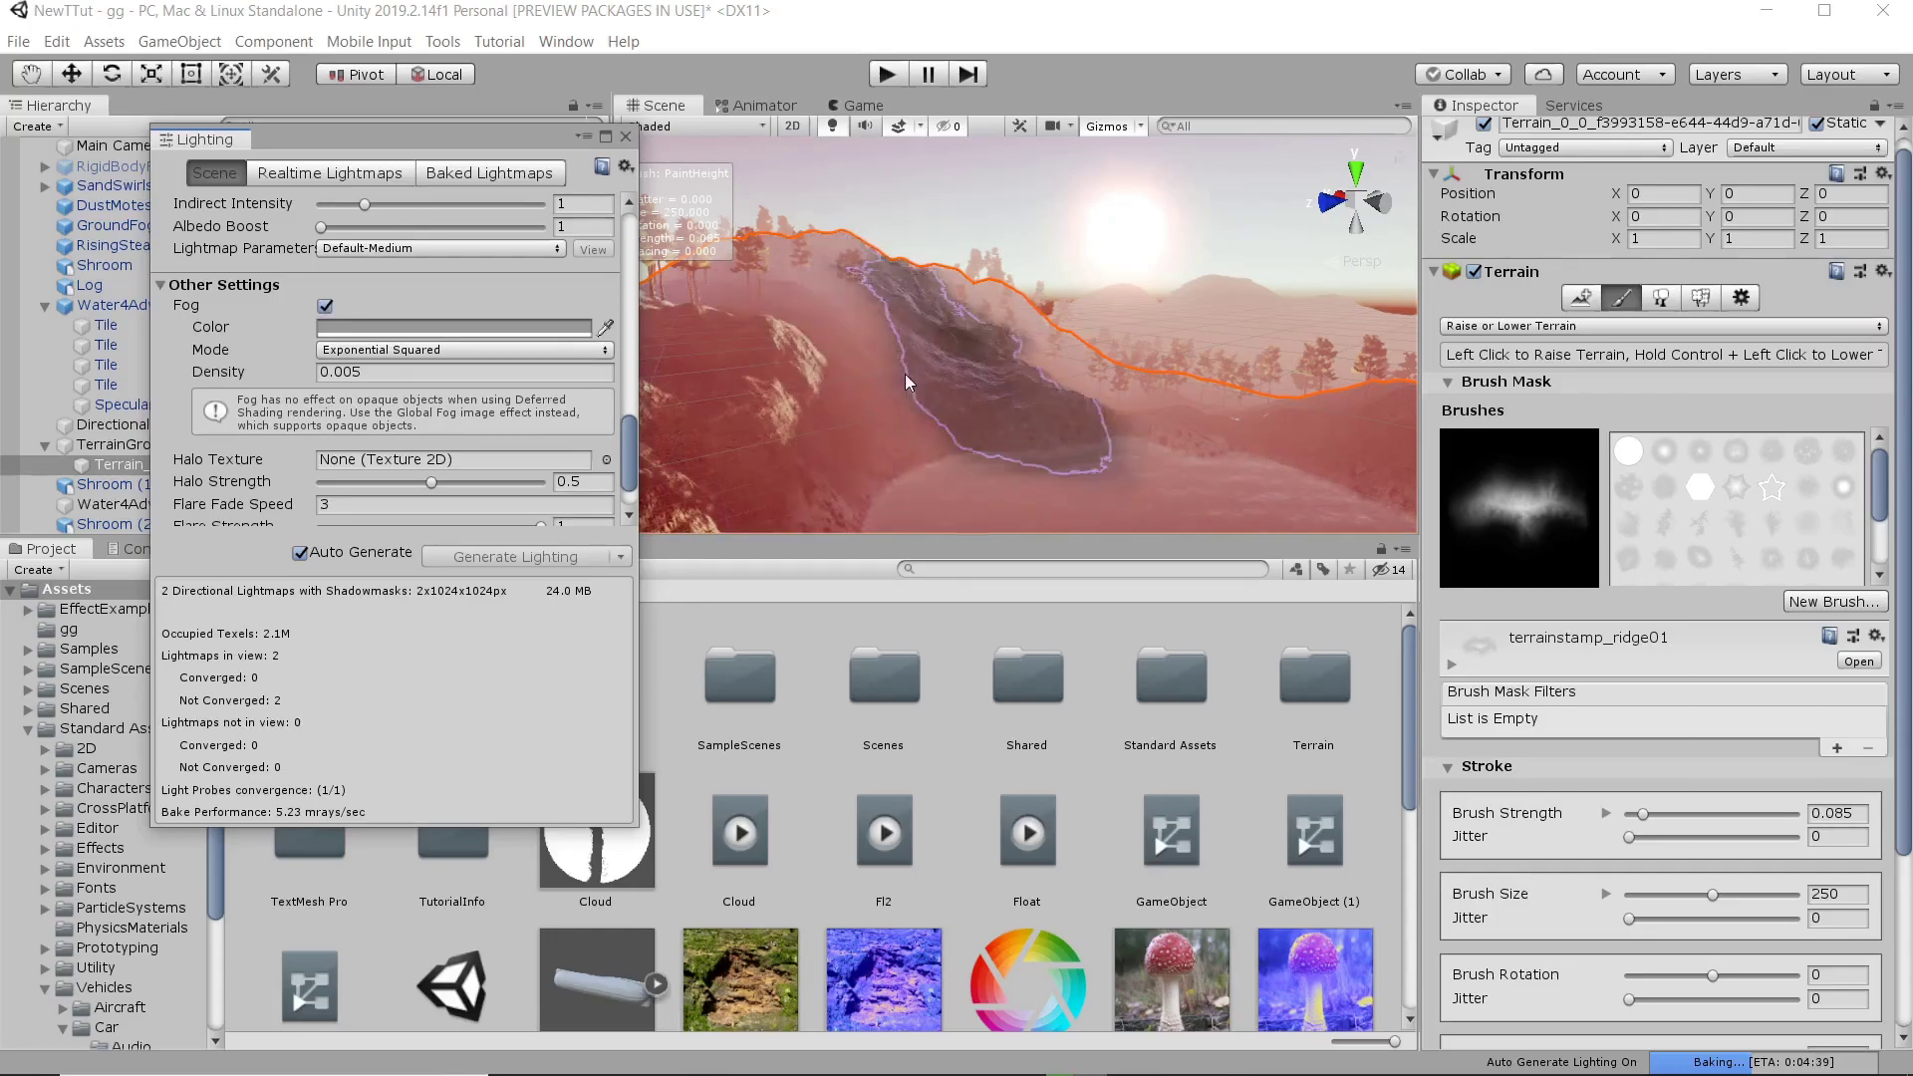
pyautogui.hotkey('ctrl', 'z')
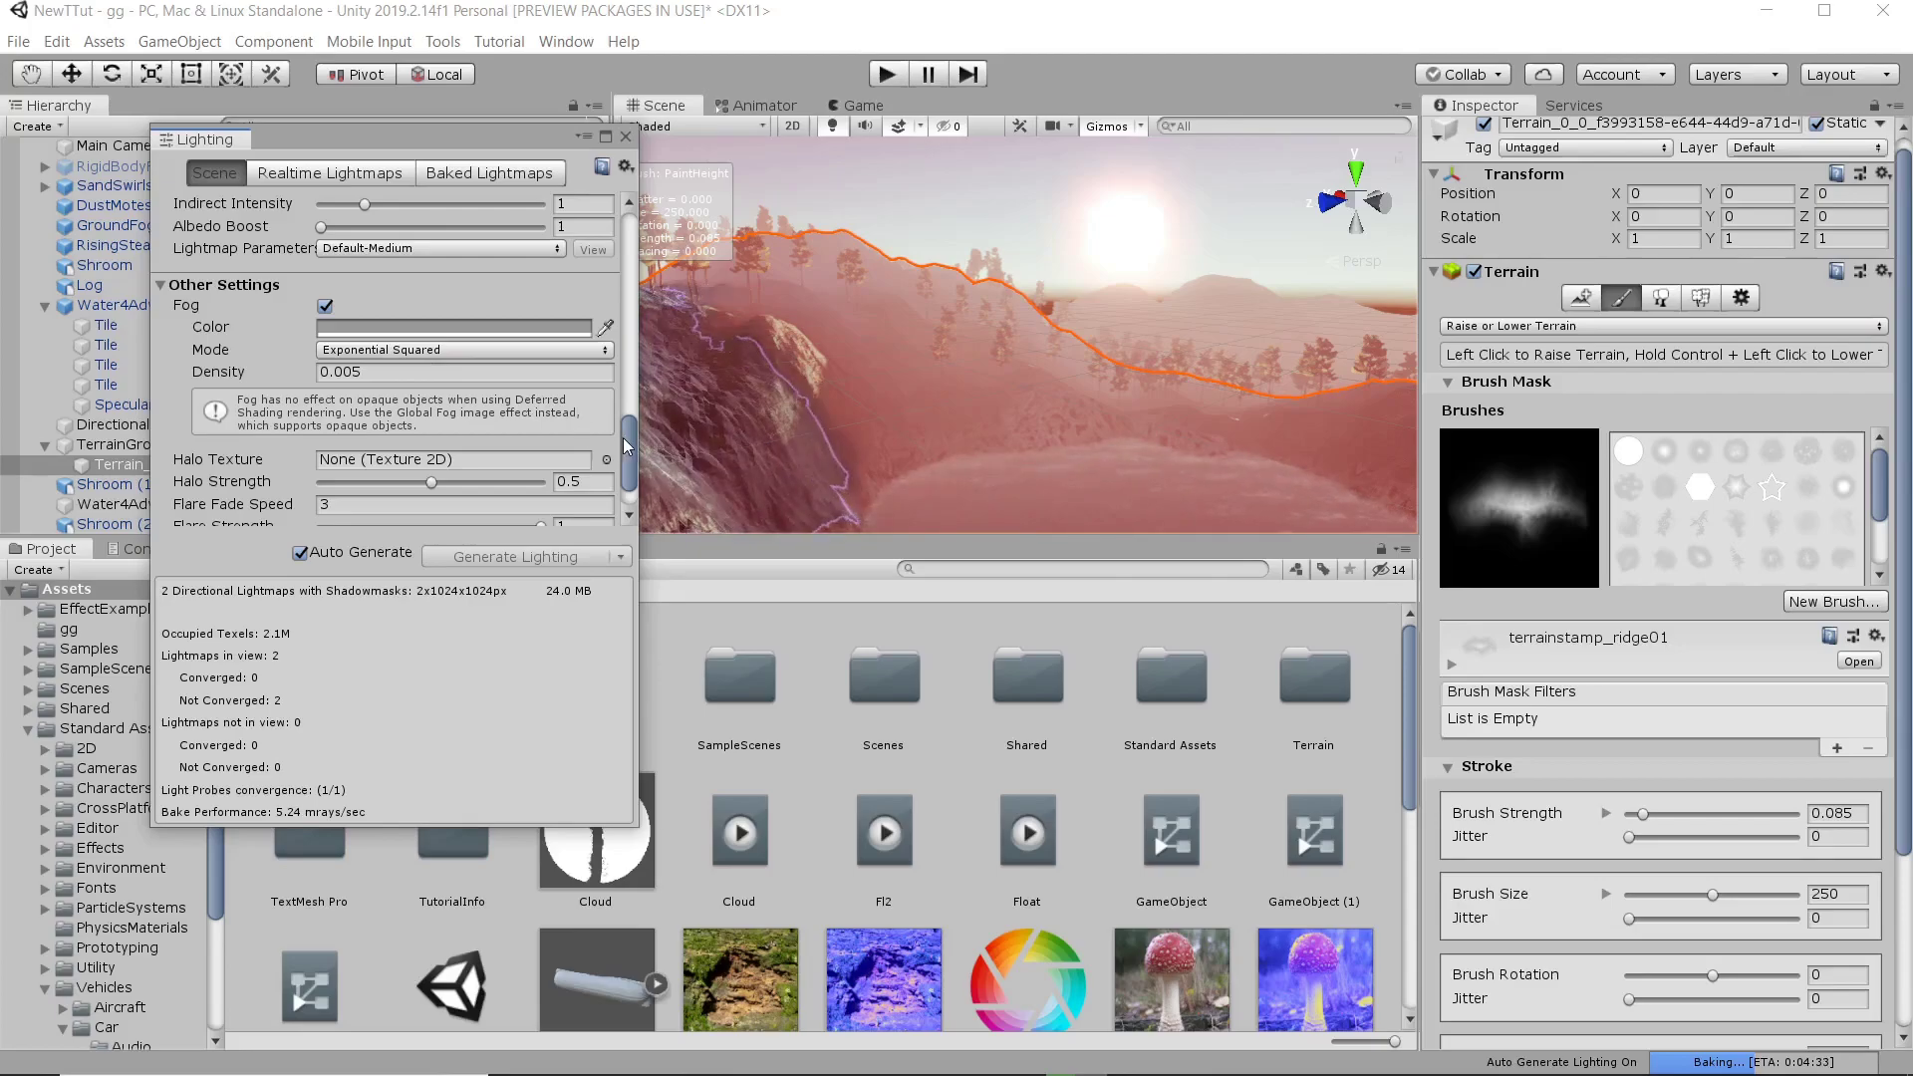
pyautogui.scroll(-2, 626, 445)
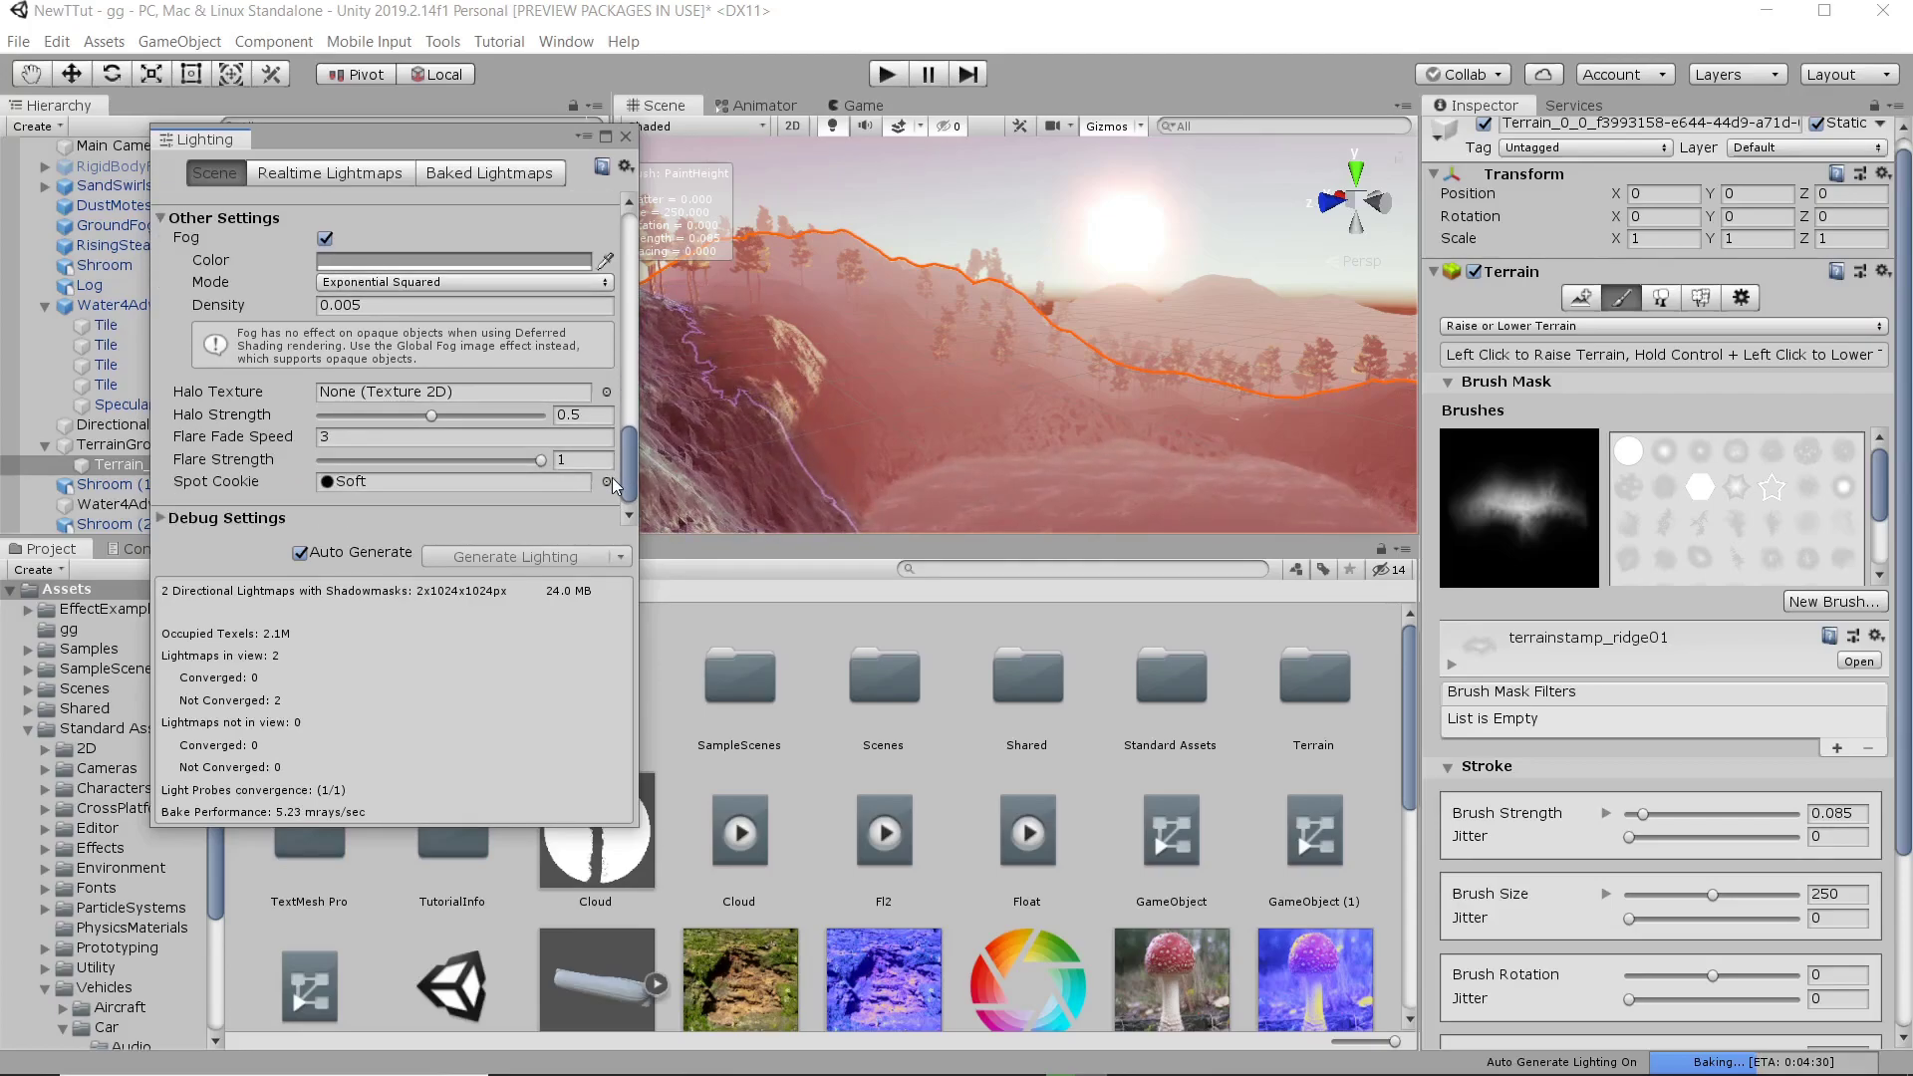
pyautogui.scroll(4, 616, 407)
pyautogui.scroll(5, 618, 358)
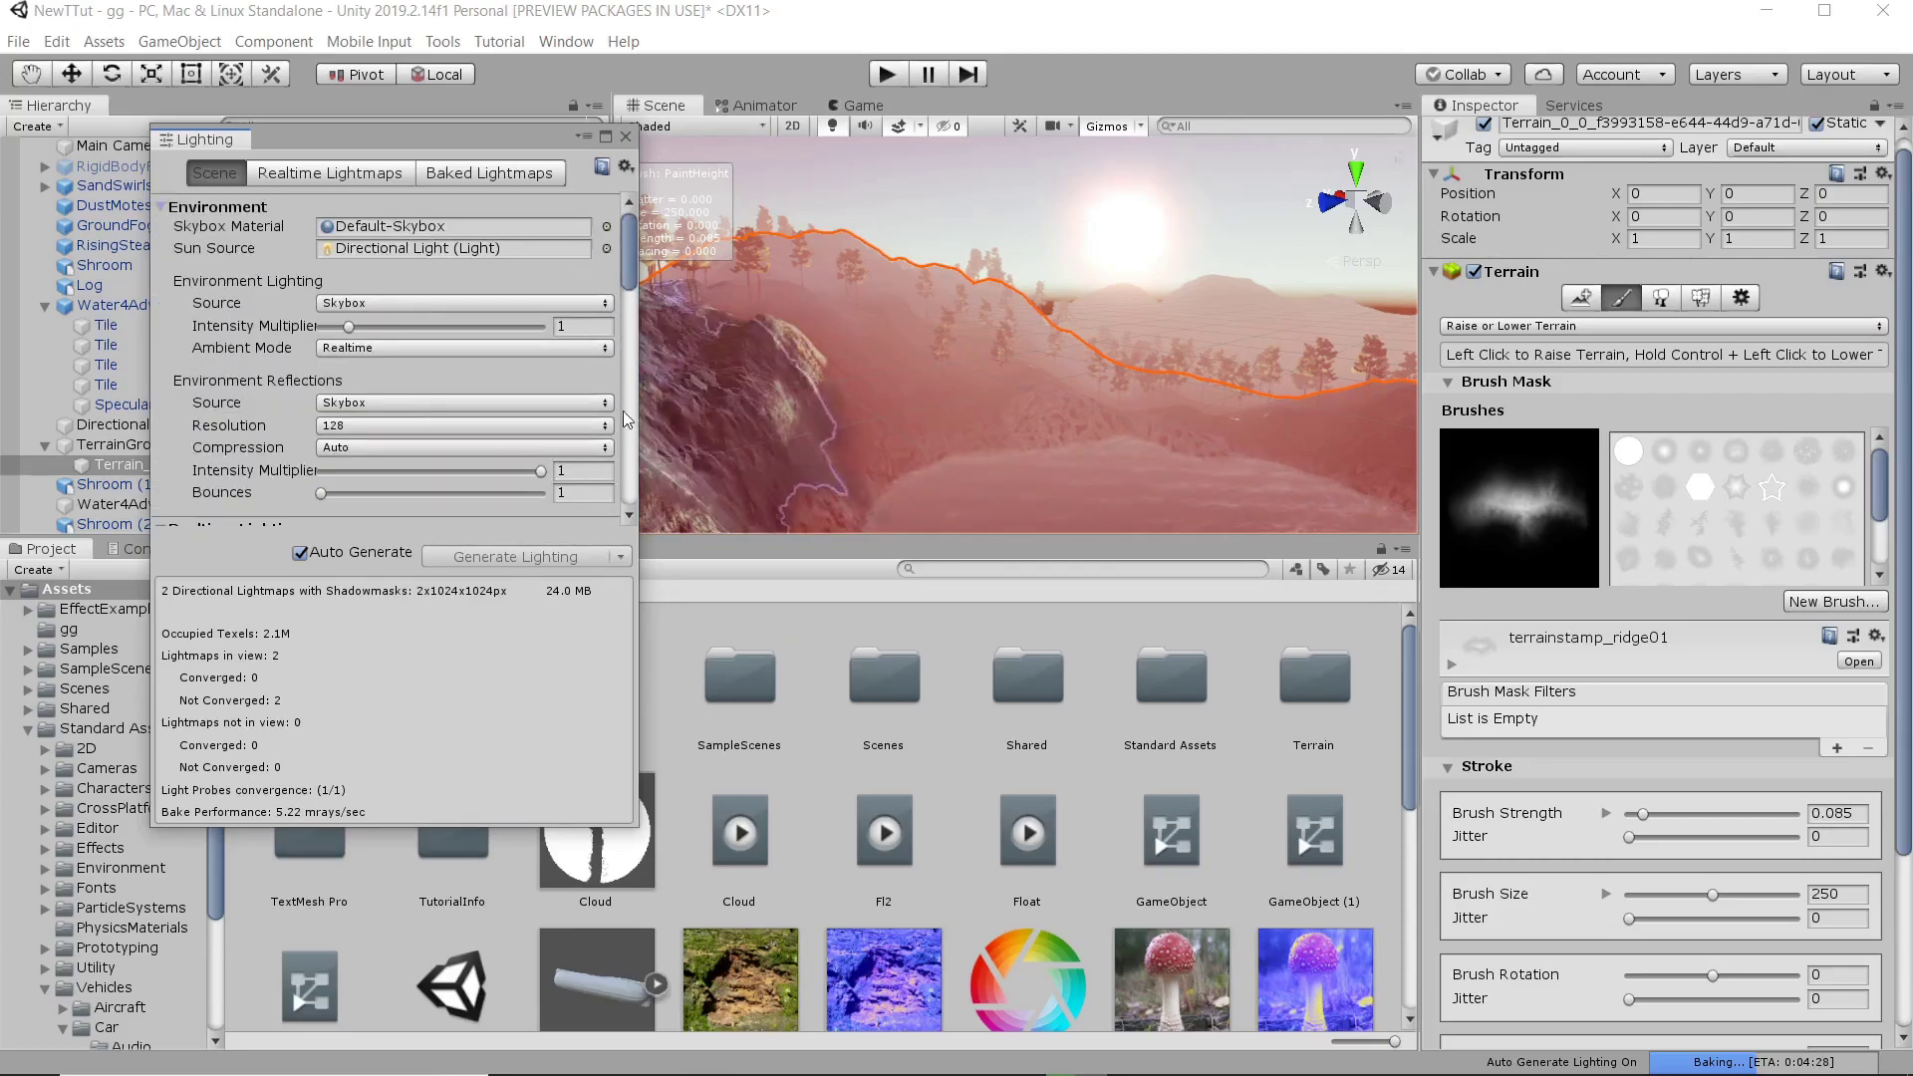
pyautogui.moveTo(882, 381)
pyautogui.mouseDown()
pyautogui.moveTo(869, 363)
pyautogui.moveTo(1000, 383)
pyautogui.moveTo(1045, 496)
pyautogui.mouseUp()
pyautogui.hotkey('ctrl', 'z')
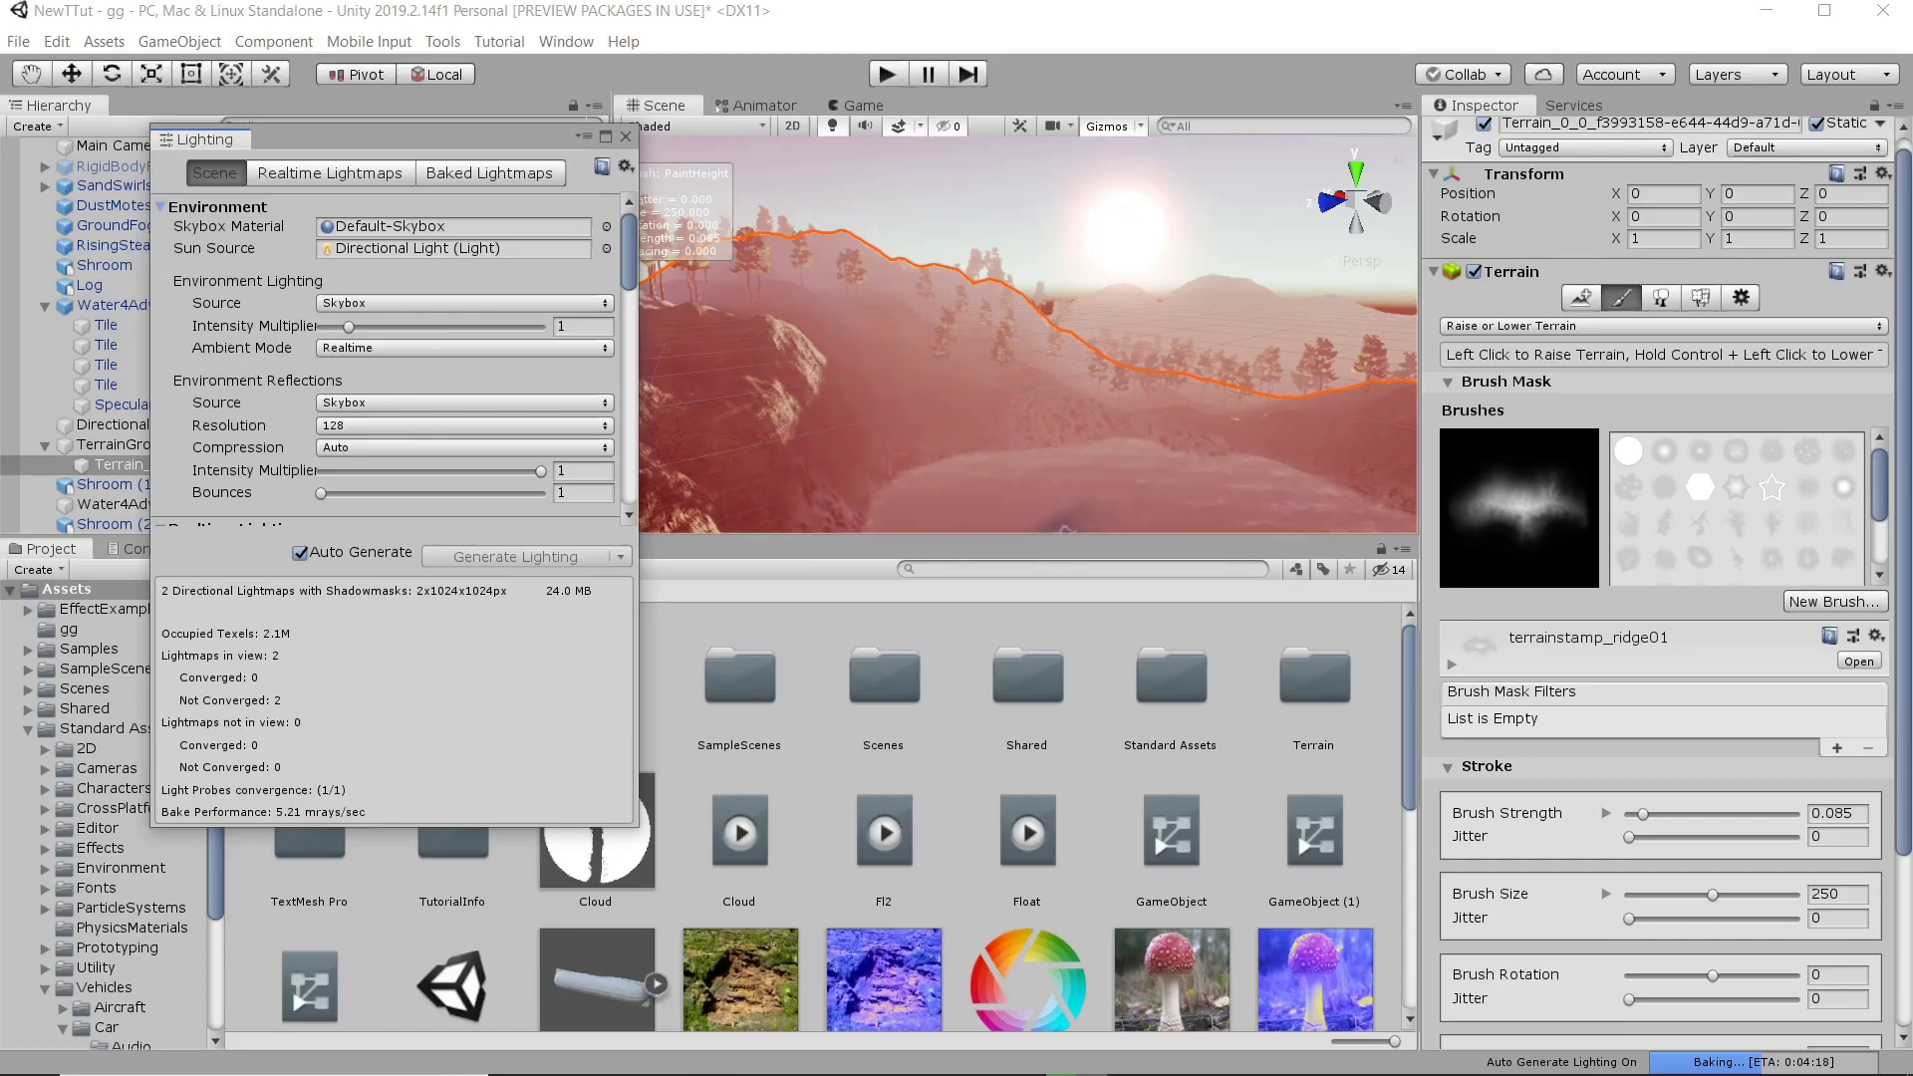
pyautogui.click(626, 137)
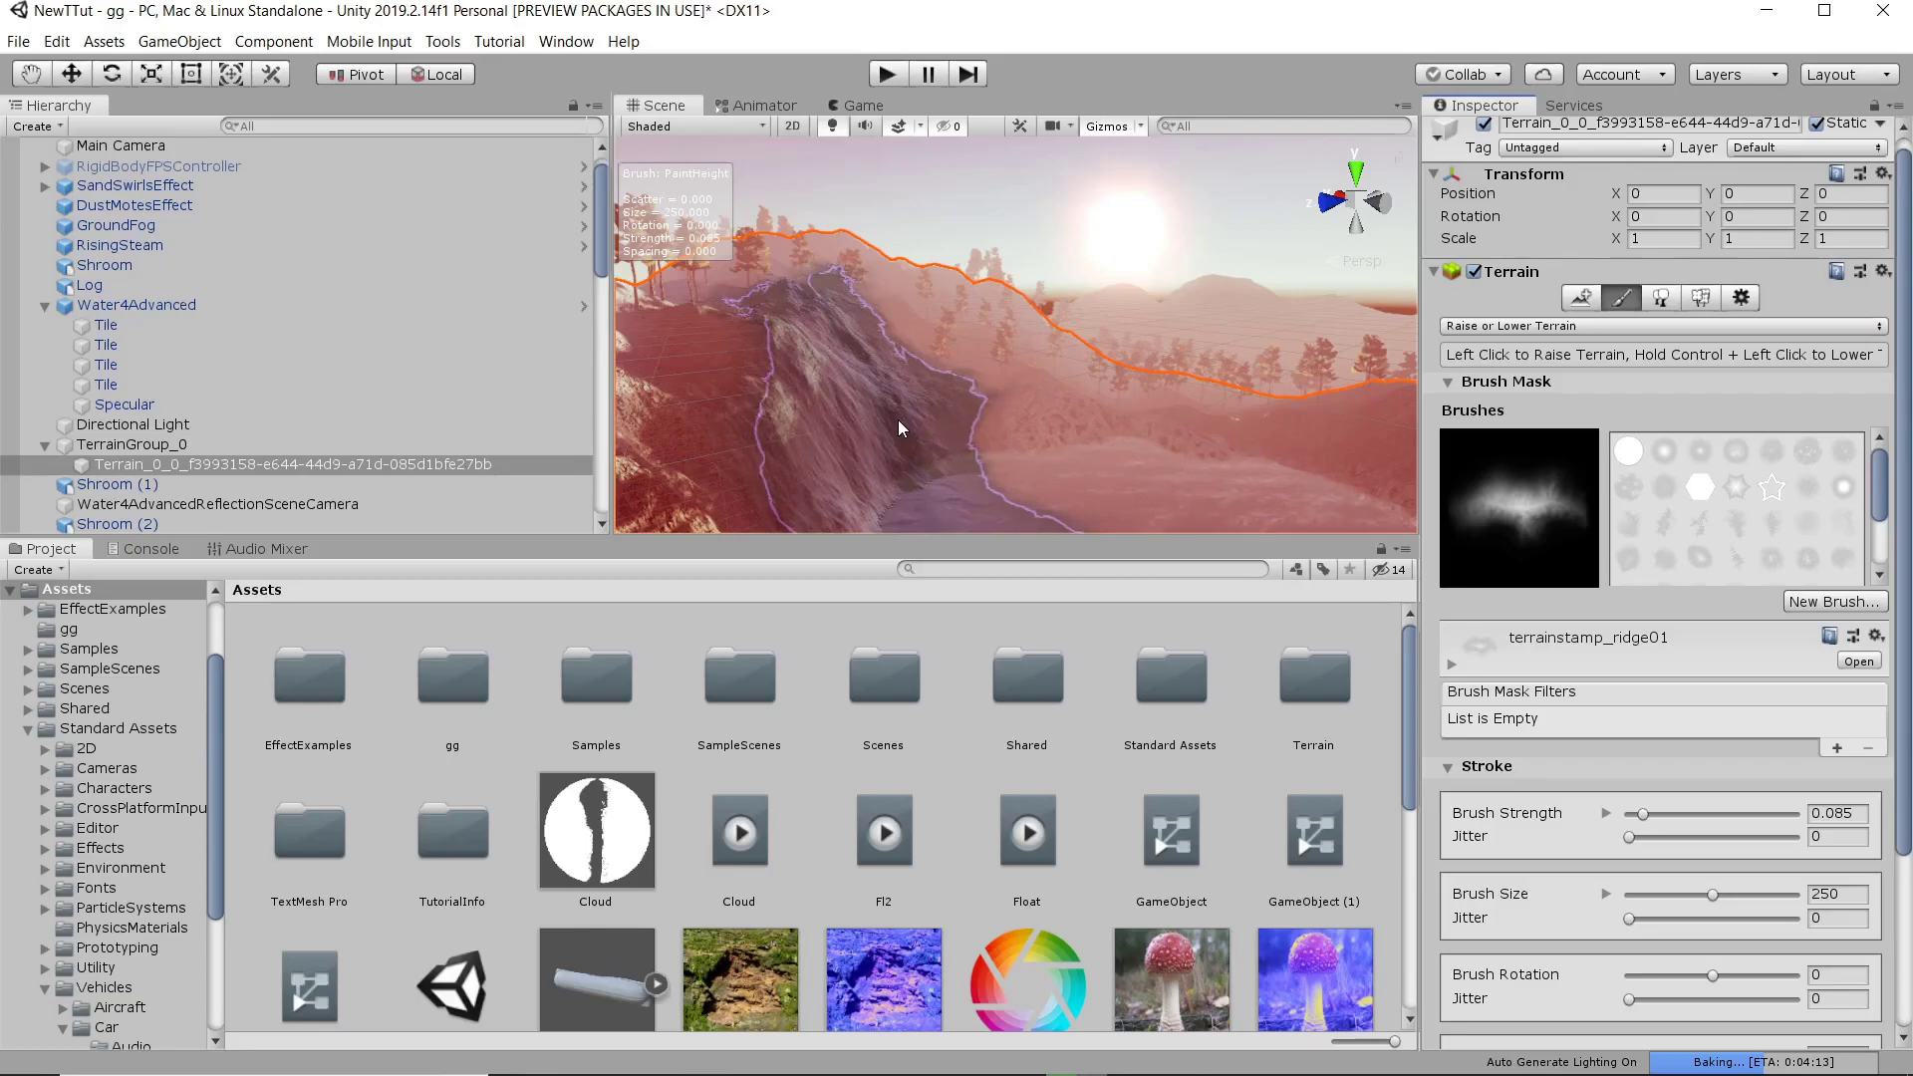
# Examine the lake basin, shoreline trees and surrounding hills of the selected terrain from near and far.
pyautogui.scroll(5, 1042, 410)
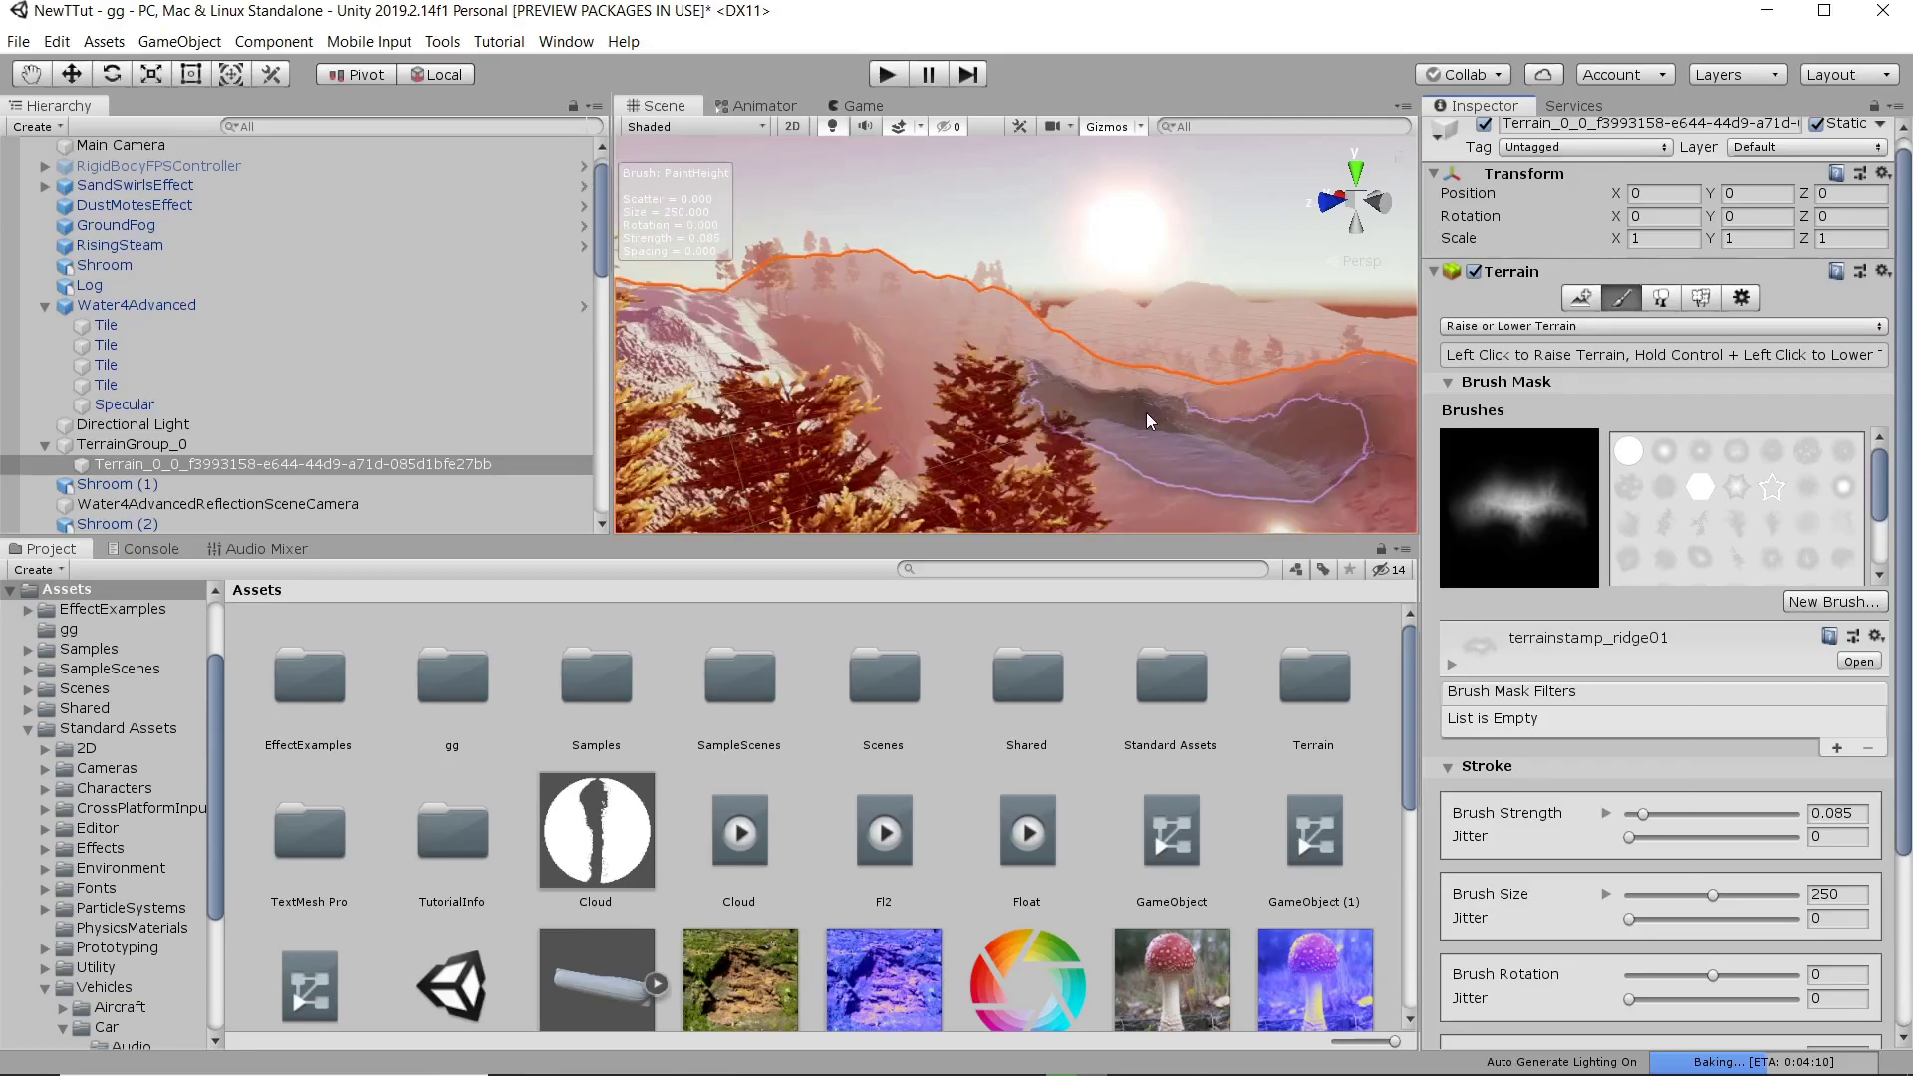
pyautogui.scroll(5, 921, 368)
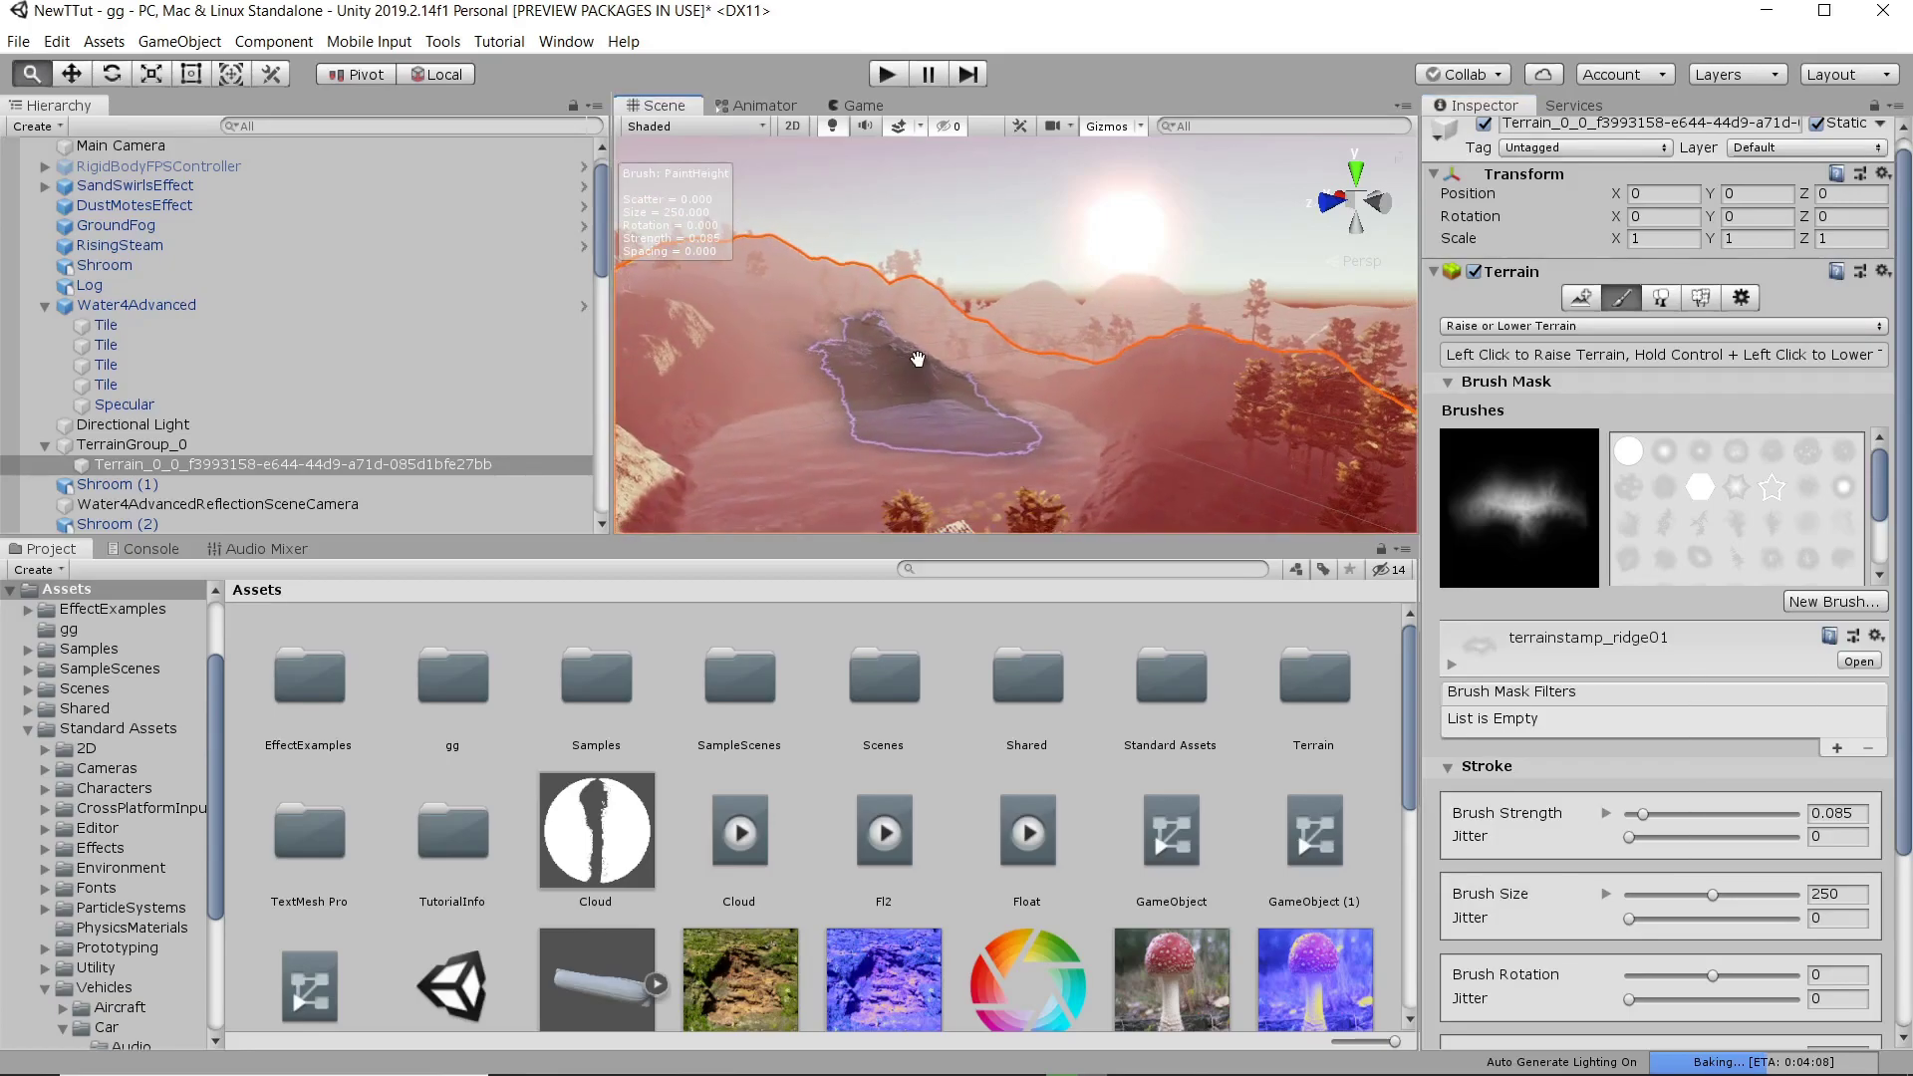
pyautogui.scroll(5, 921, 366)
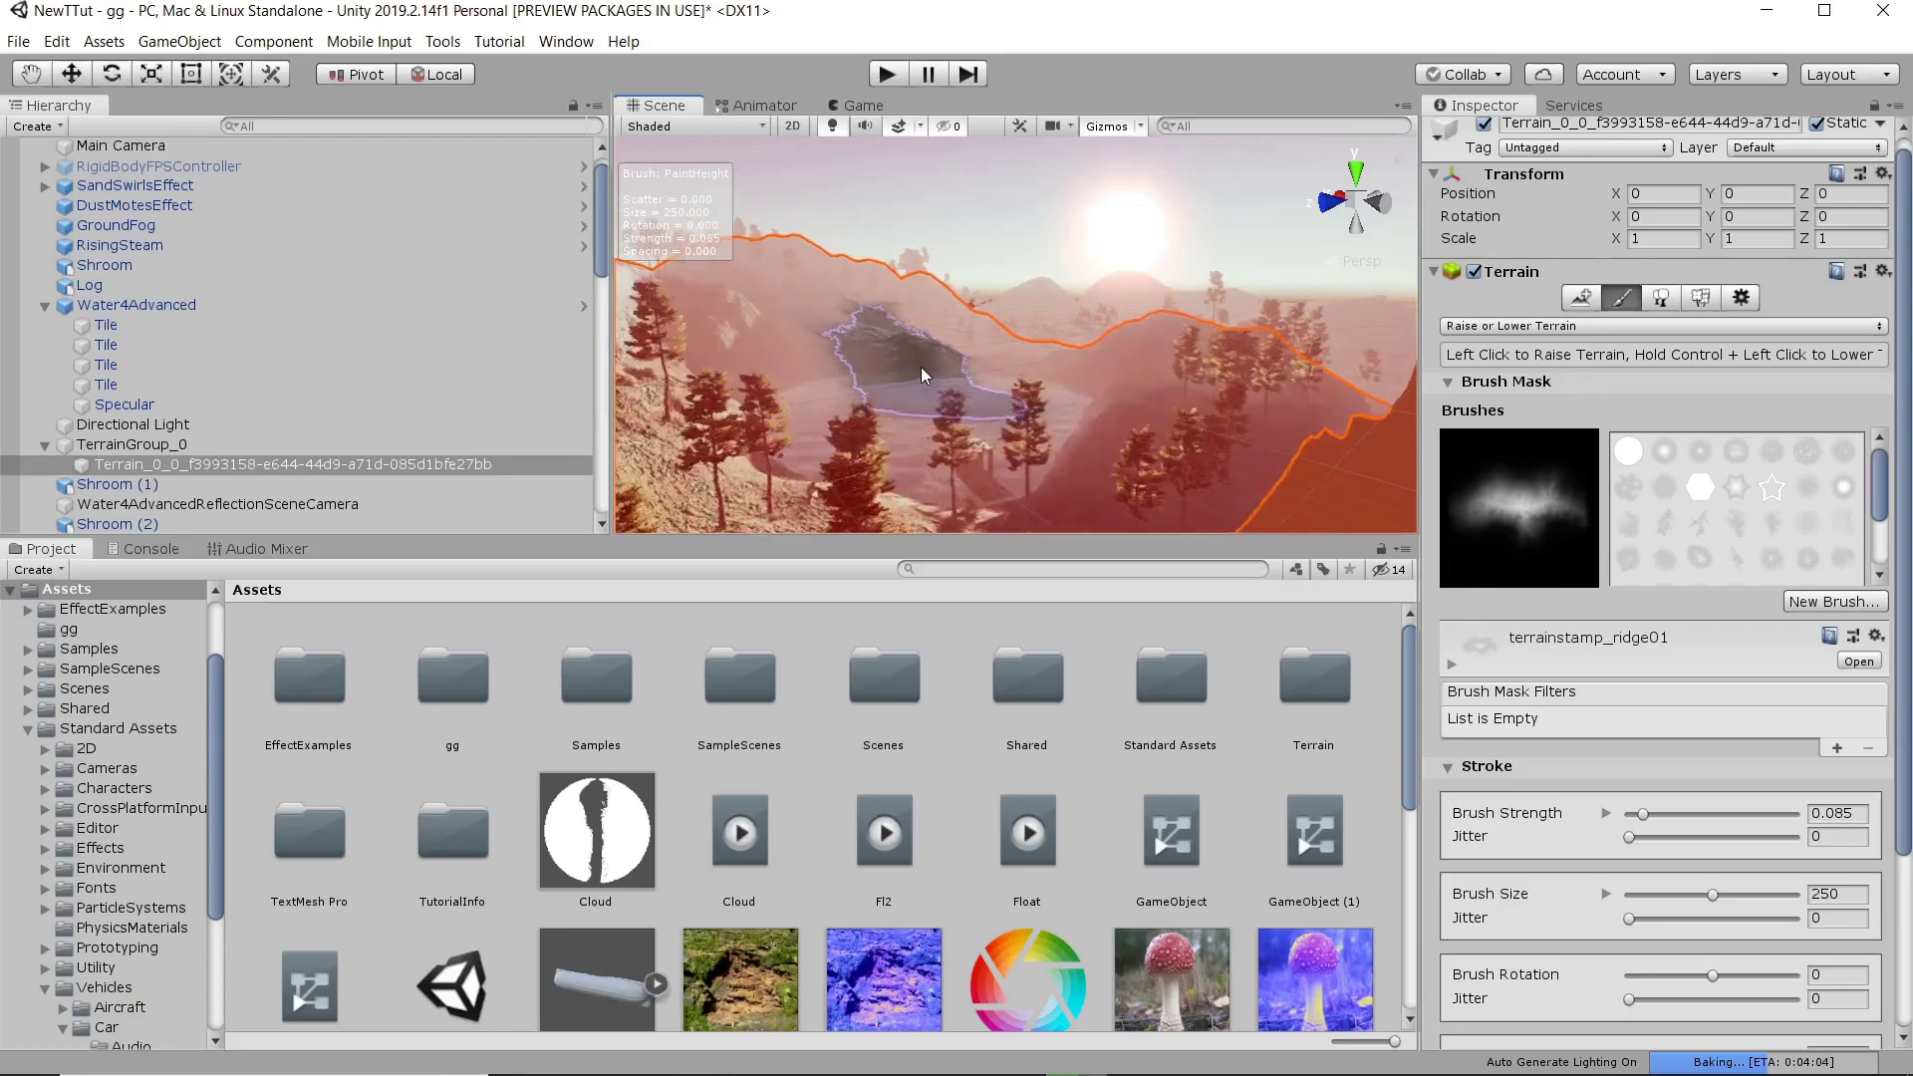
pyautogui.scroll(5, 919, 369)
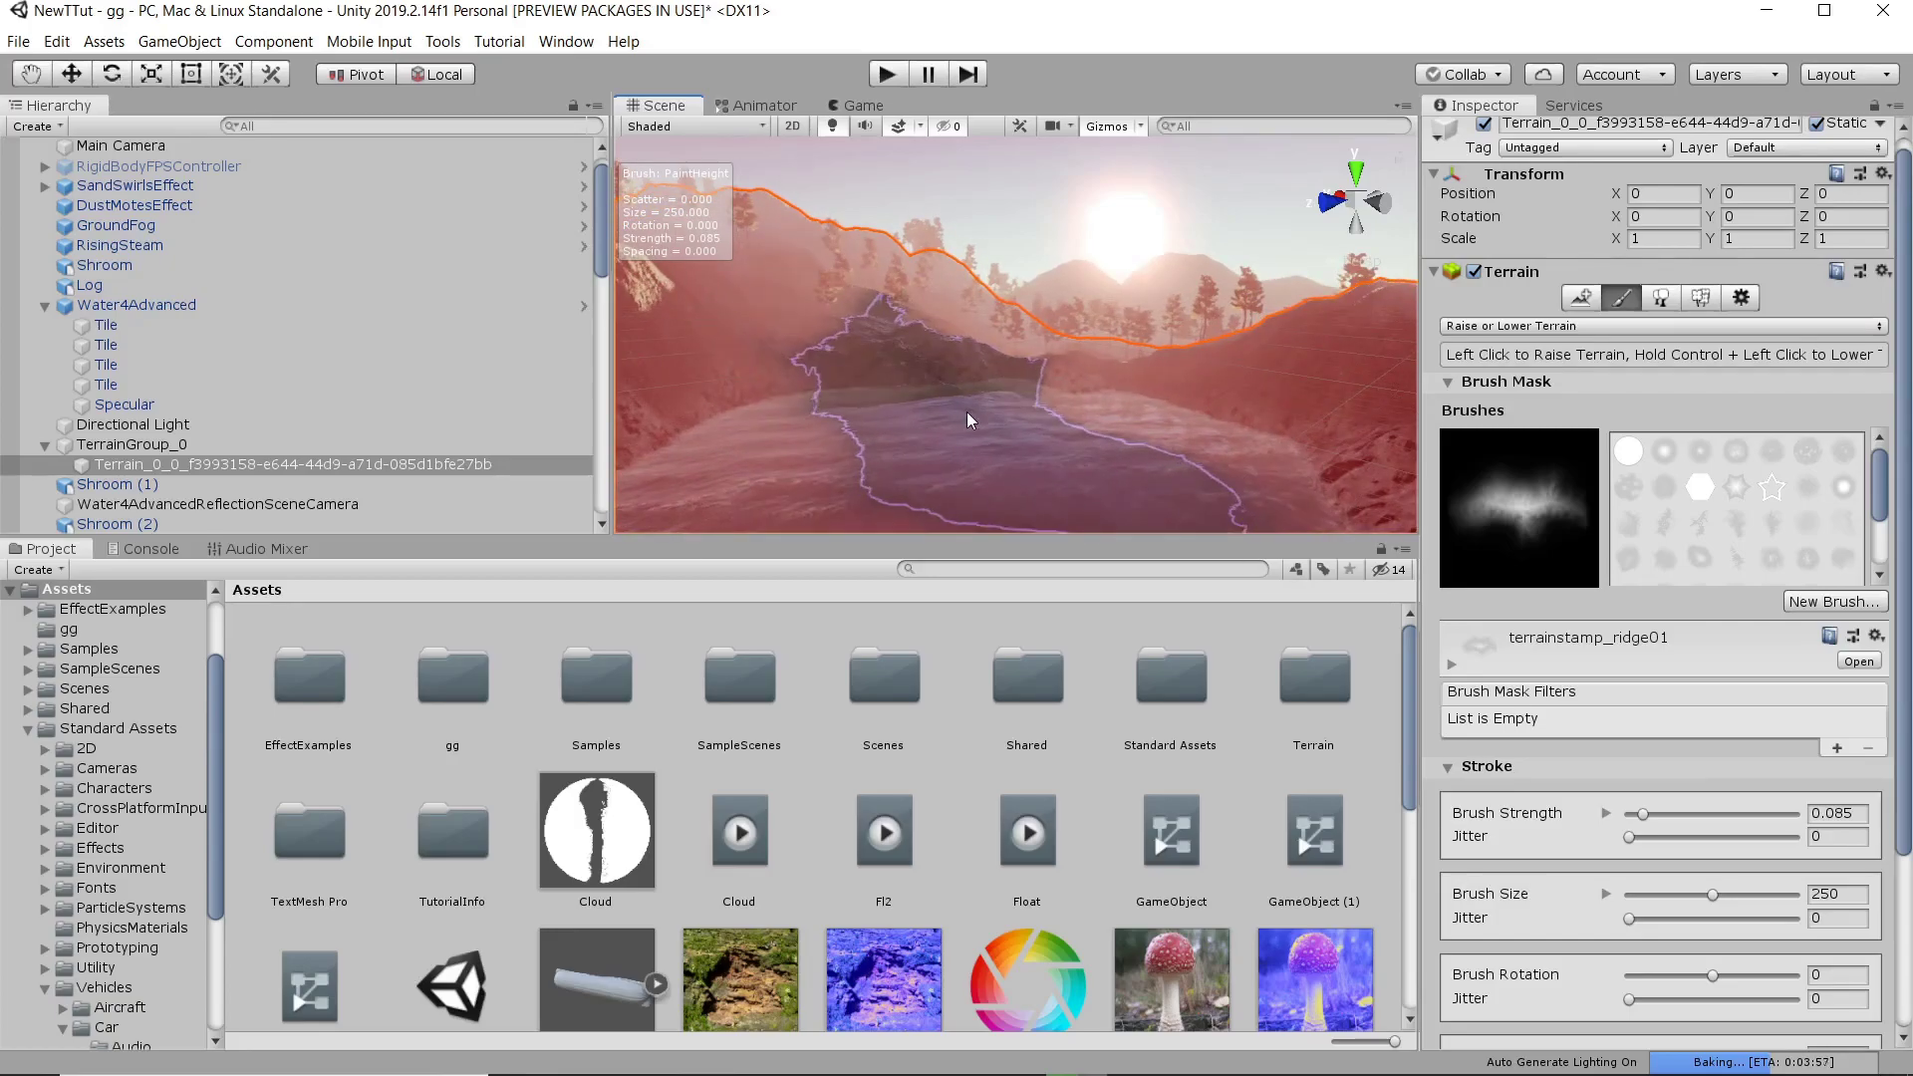
pyautogui.scroll(5, 972, 394)
pyautogui.scroll(5, 1006, 337)
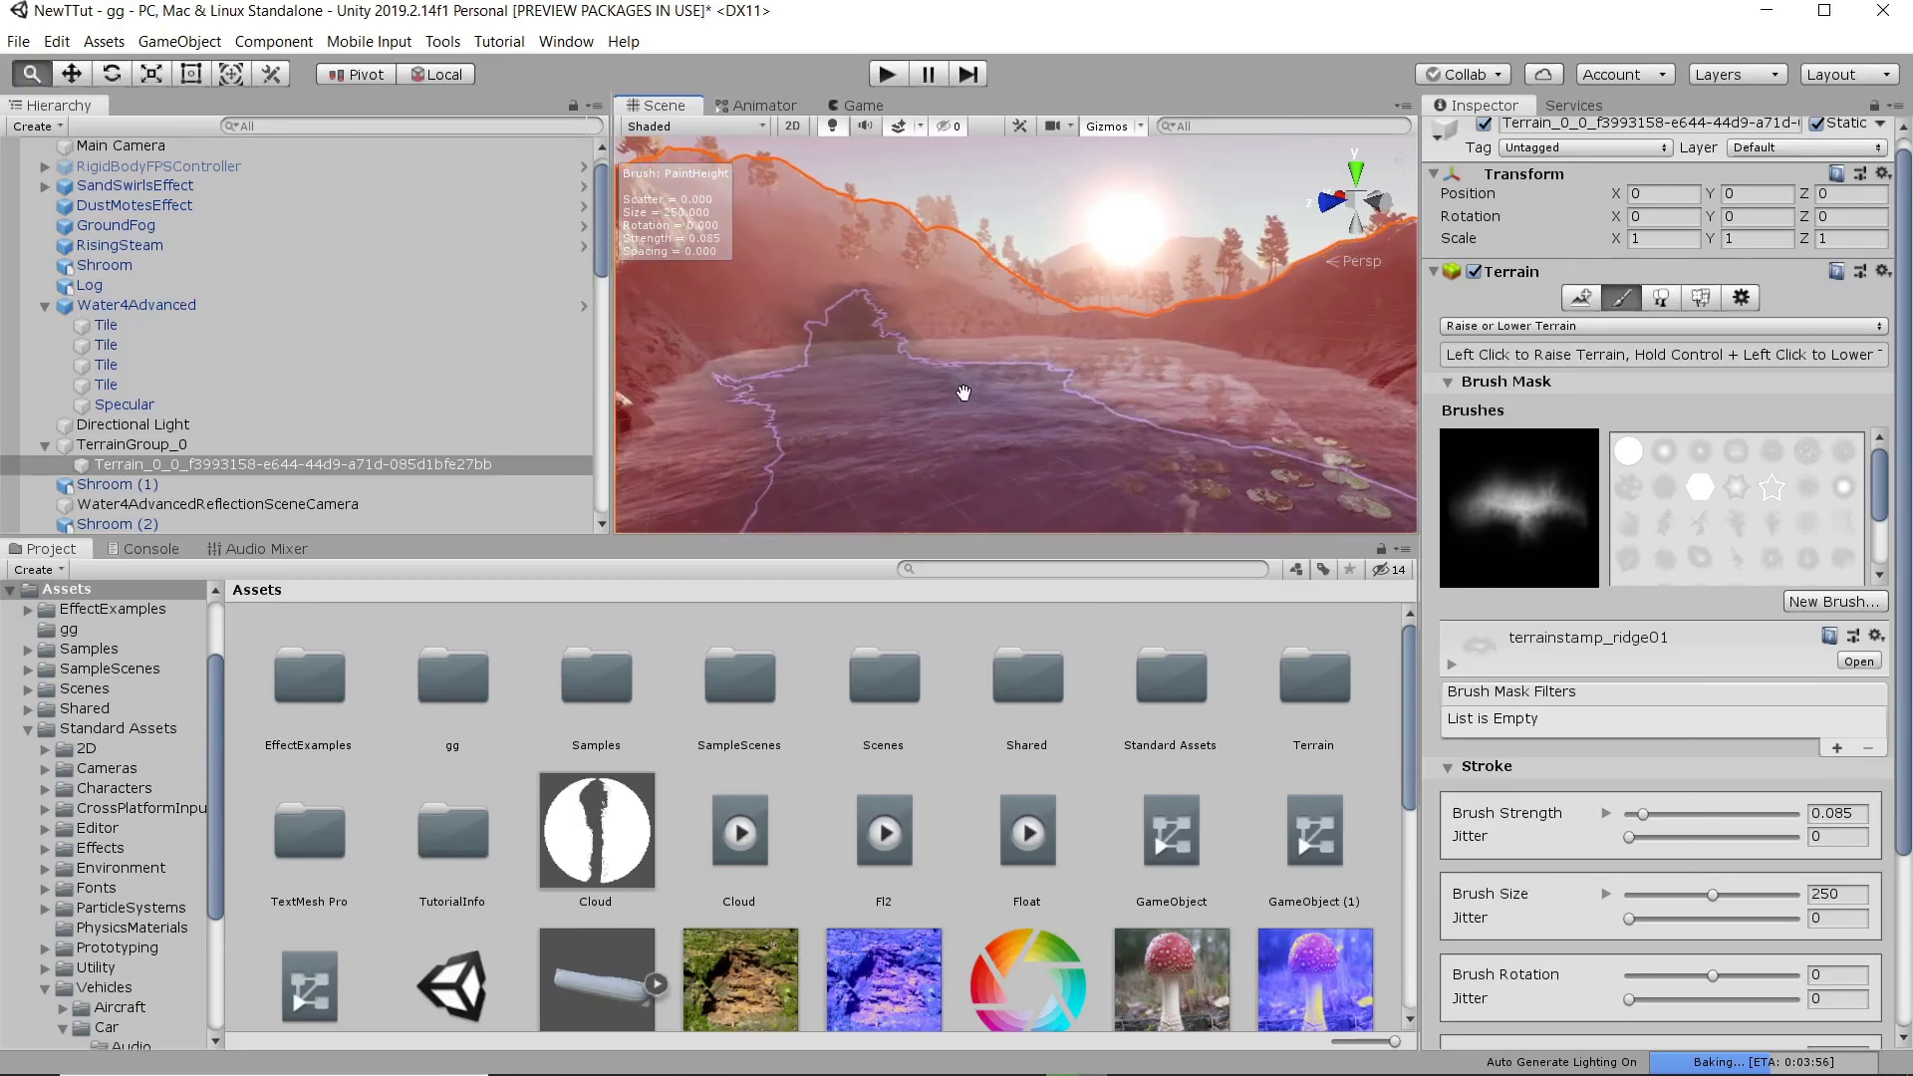
pyautogui.scroll(5, 877, 383)
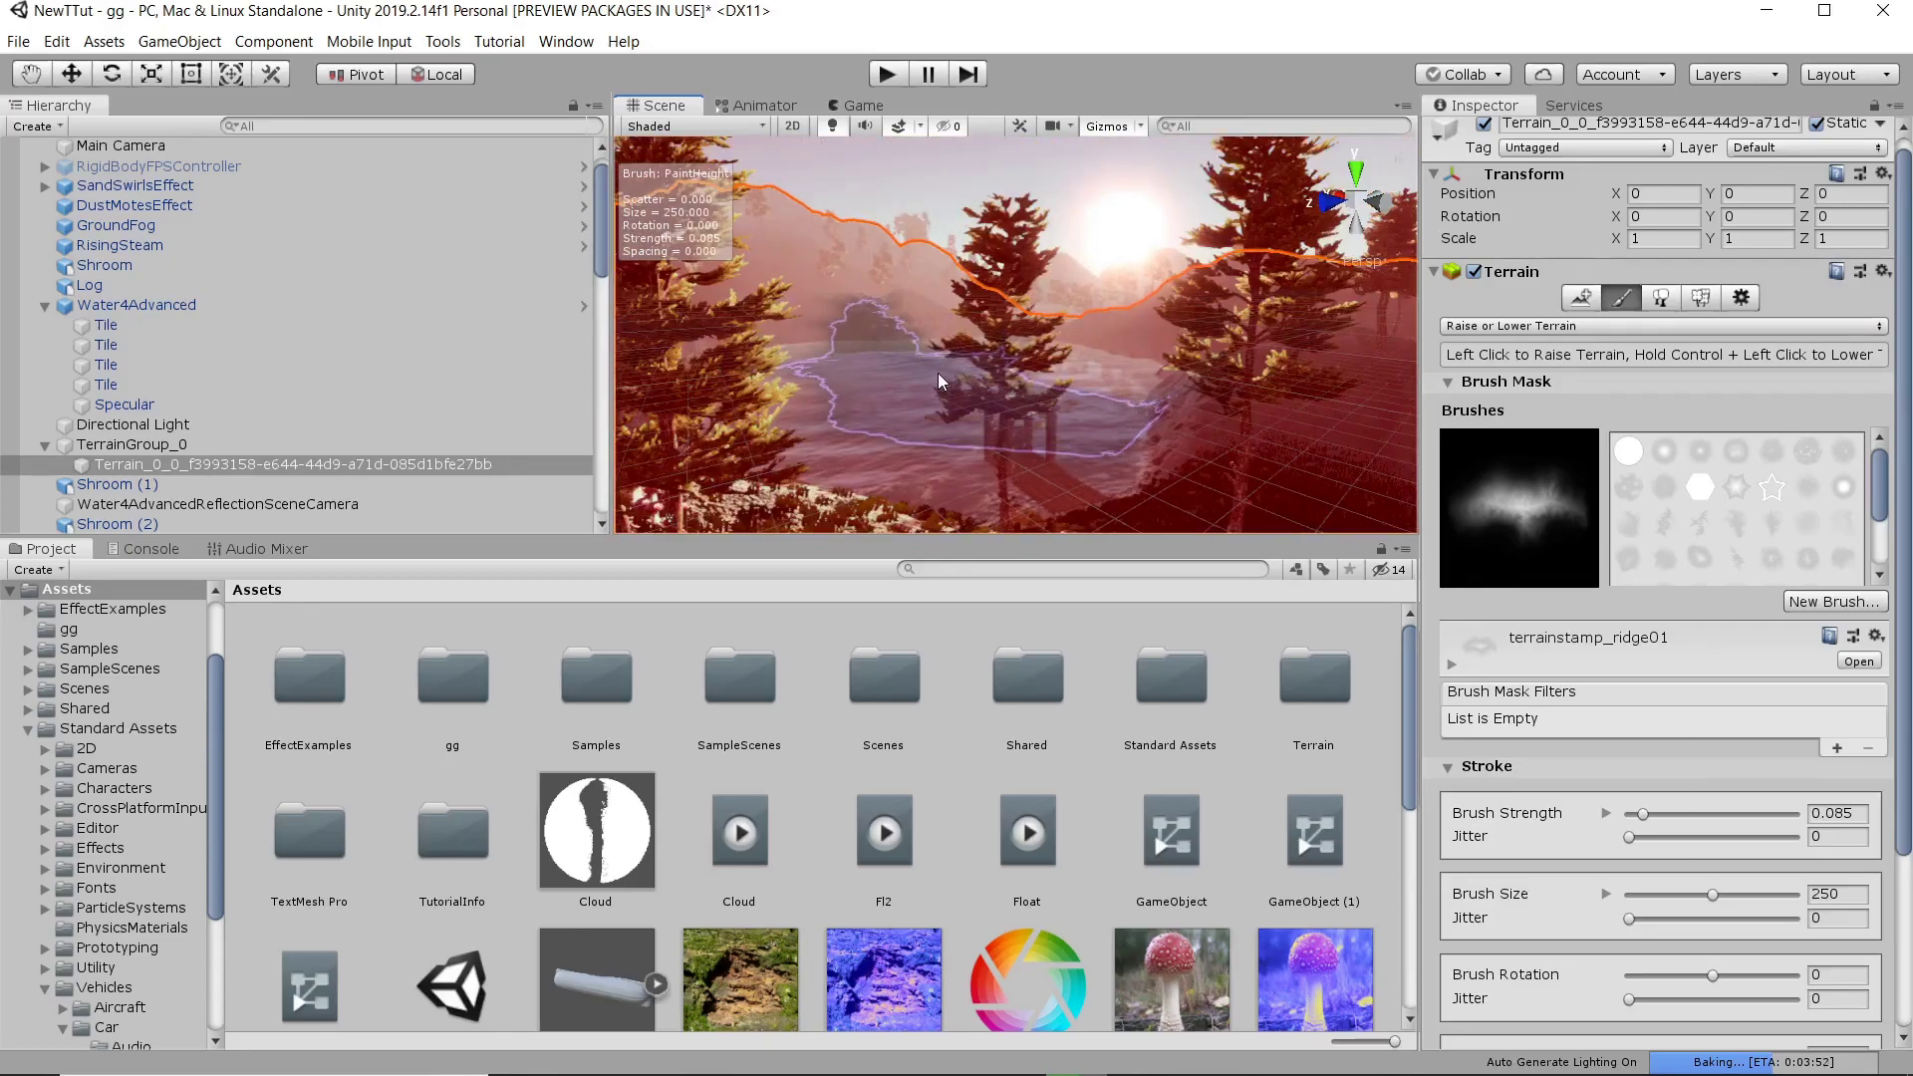
pyautogui.keyDown('alt'); pyautogui.moveTo(963, 371); pyautogui.dragTo(928, 372); pyautogui.keyUp('alt')
pyautogui.scroll(5, 928, 371)
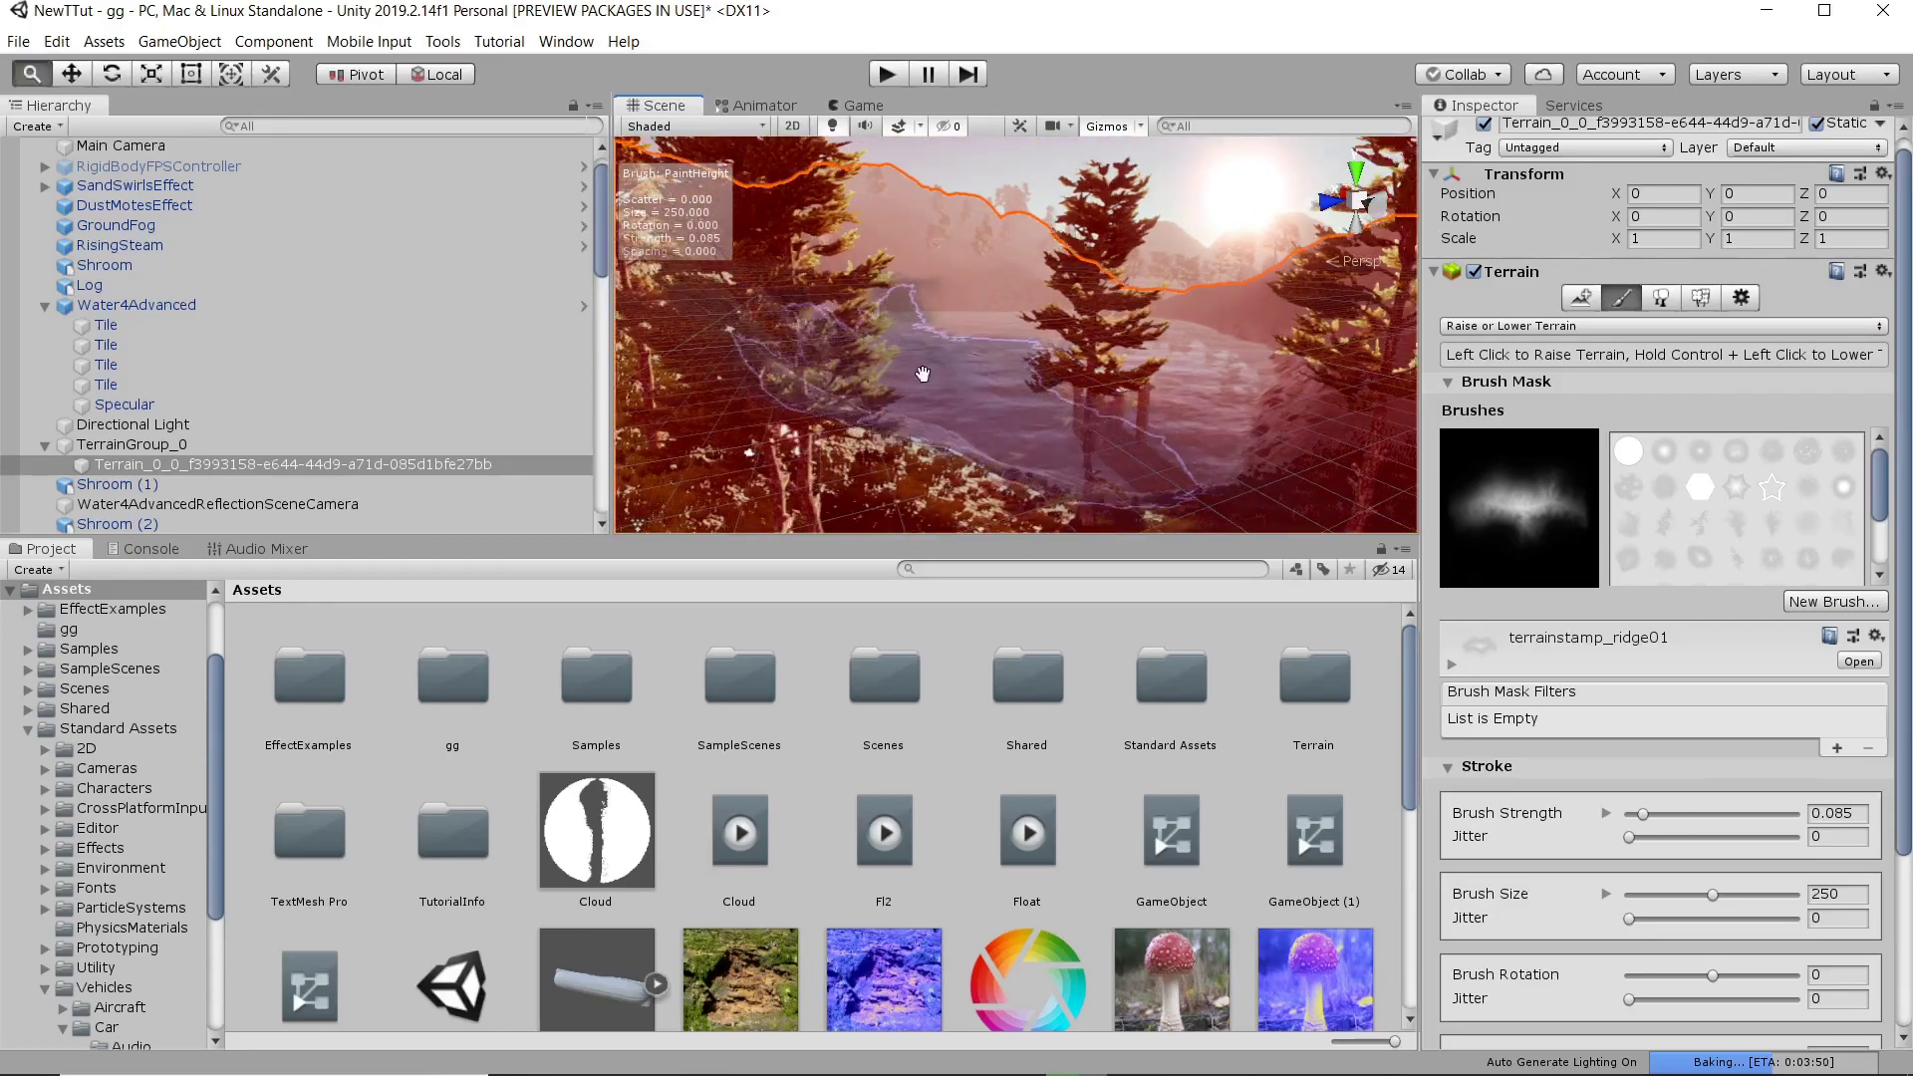
pyautogui.scroll(6, 910, 401)
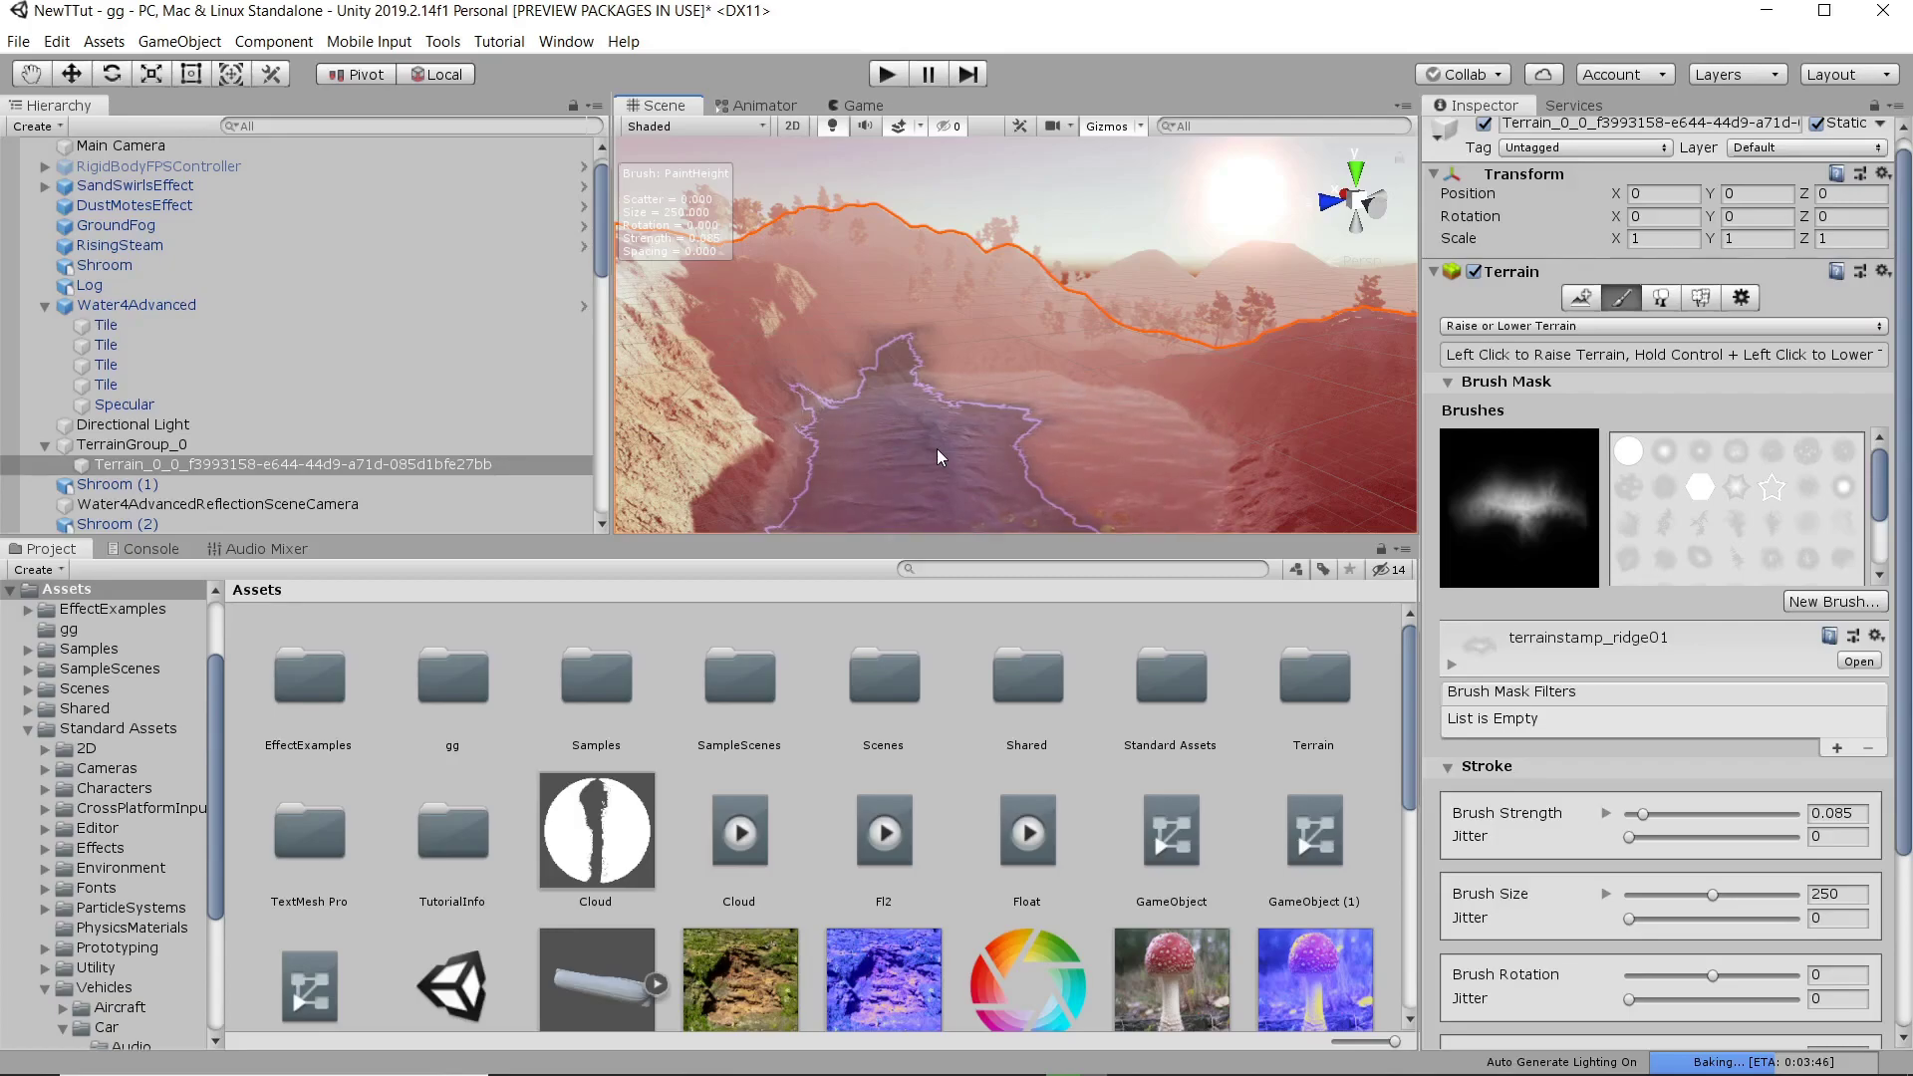
pyautogui.scroll(-5, 949, 443)
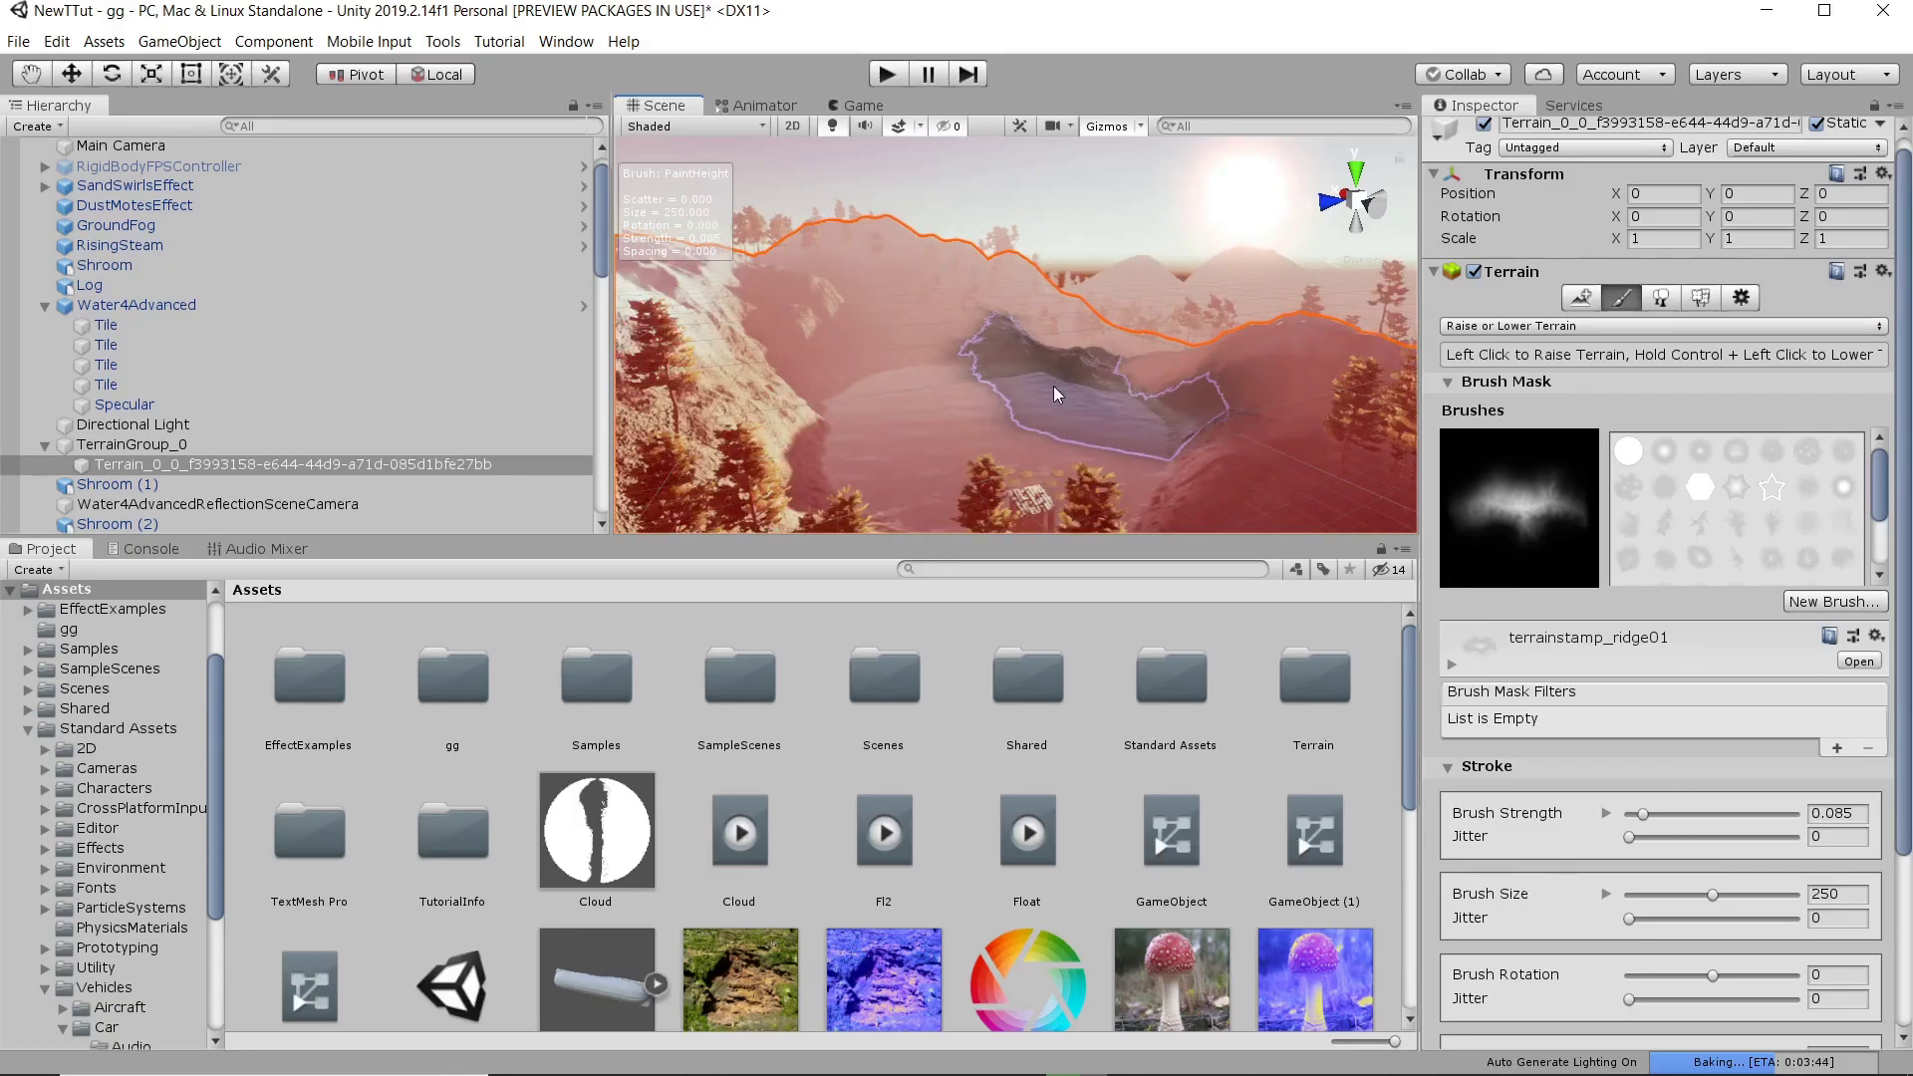
pyautogui.scroll(-2, 1054, 386)
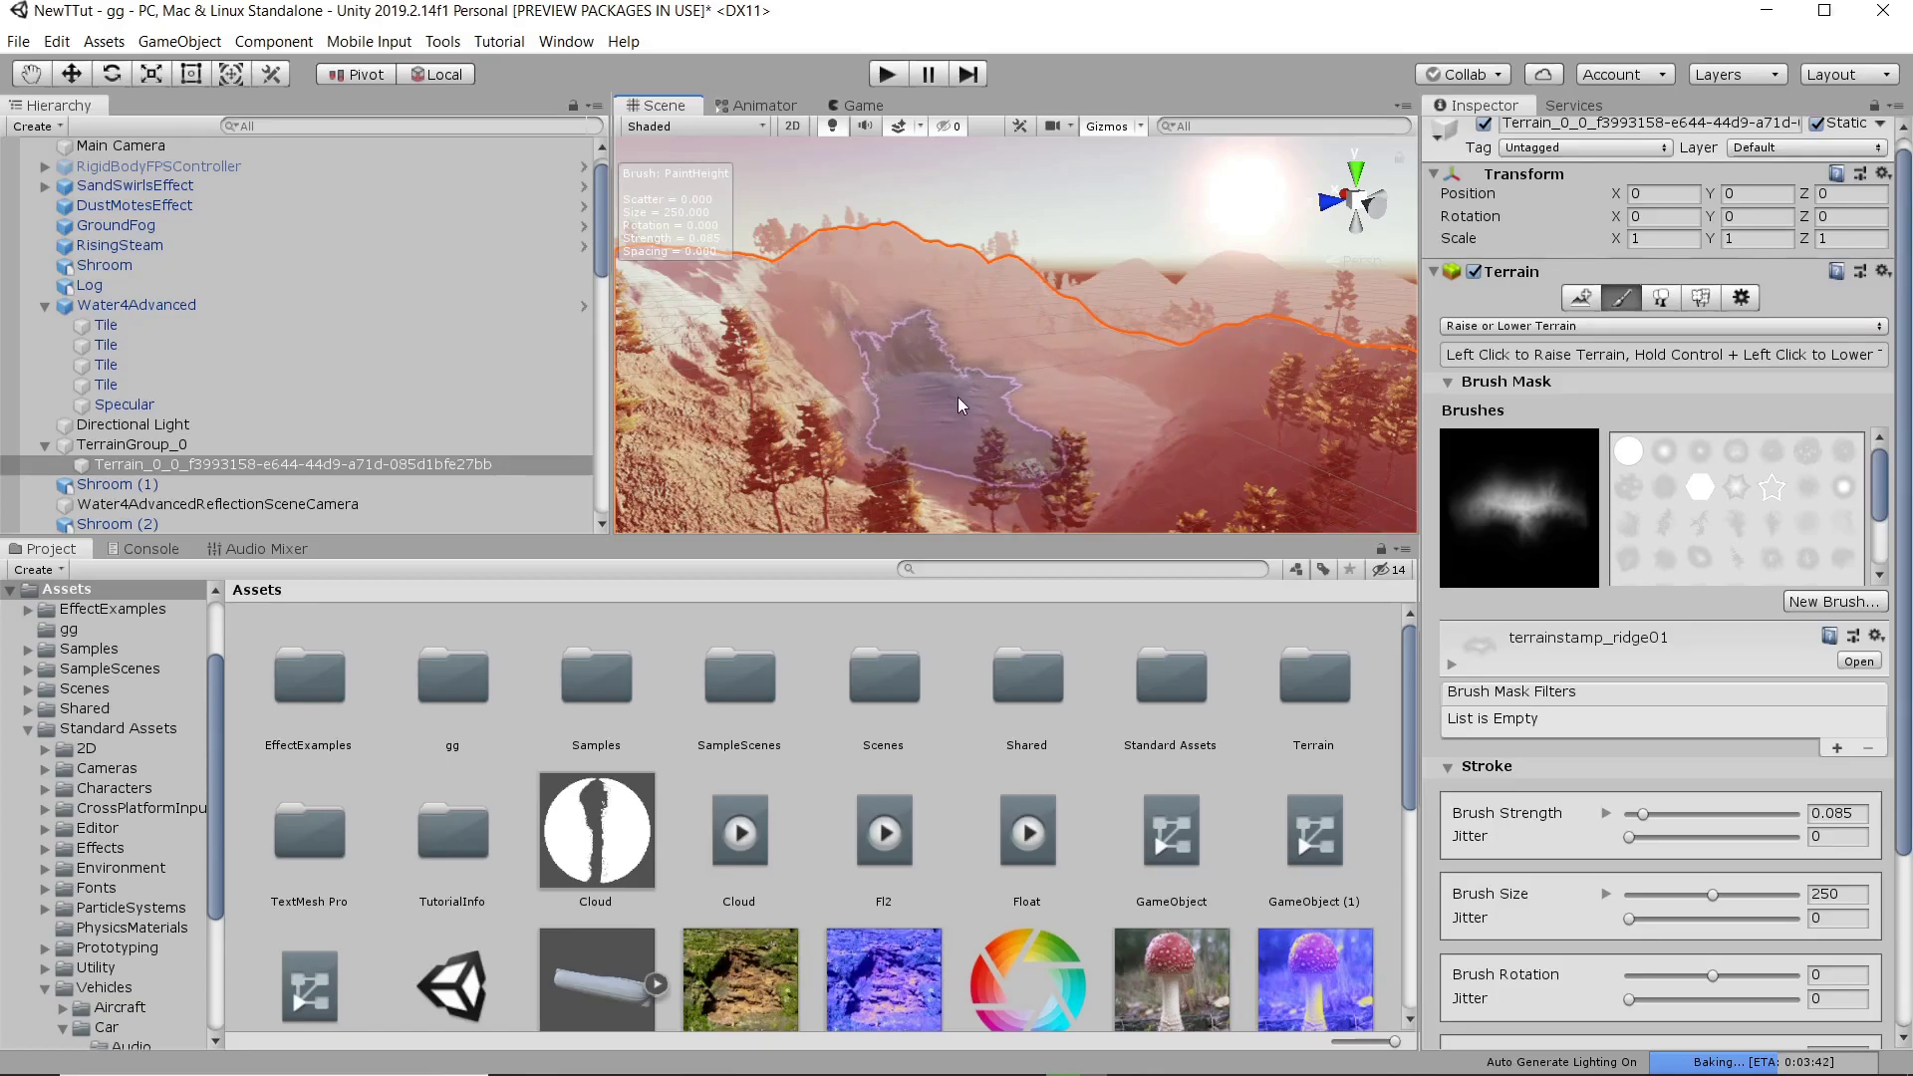
pyautogui.scroll(3, 977, 394)
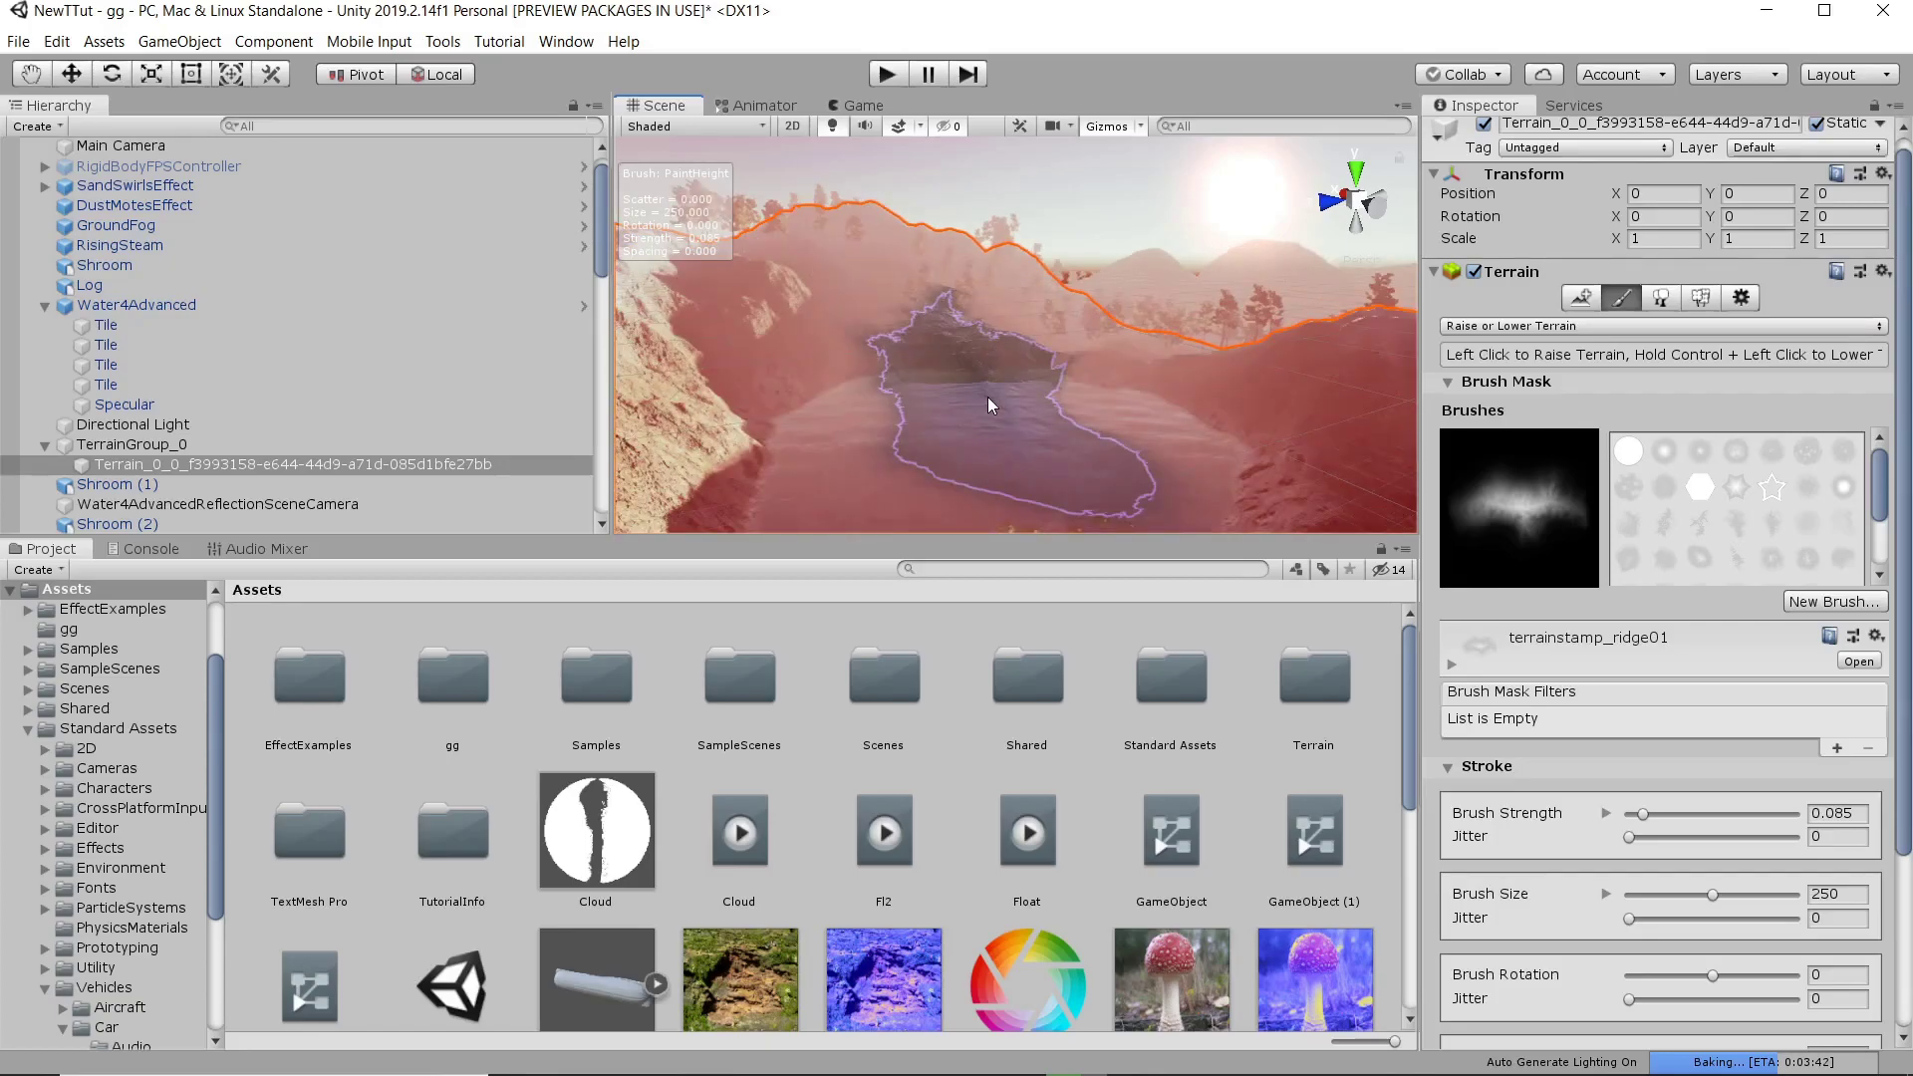